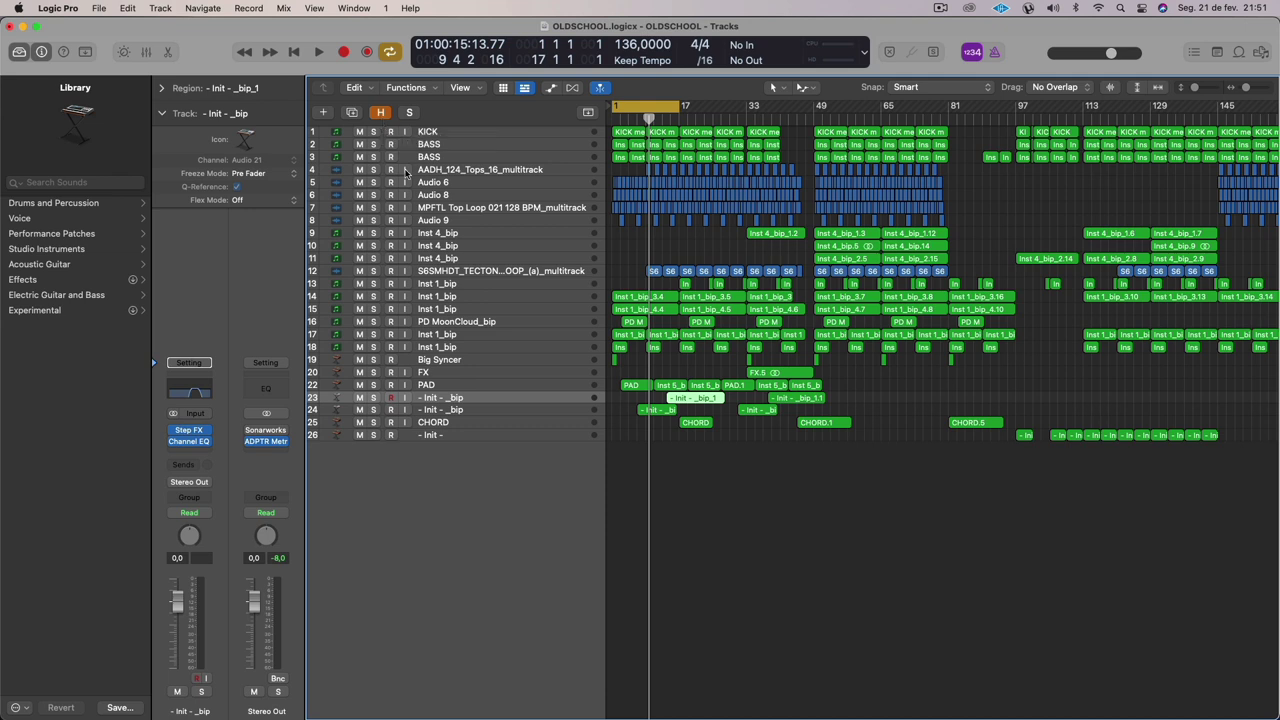
Set the cycle range to bars 1 to 41 and play the full arrangement, stopping partway through.
left_click_drag(683, 108, 782, 230)
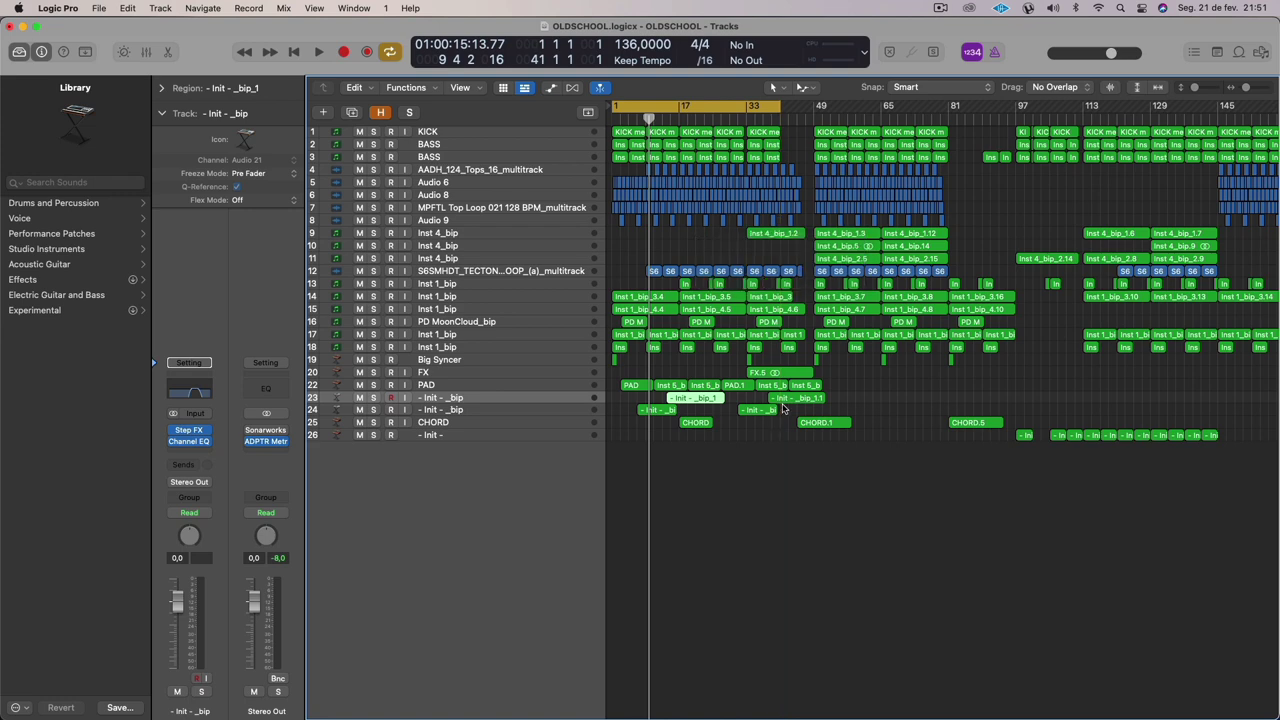
scroll(784, 408, "right", 5)
scroll(784, 408, "left", 5)
key("Return")
key("space")
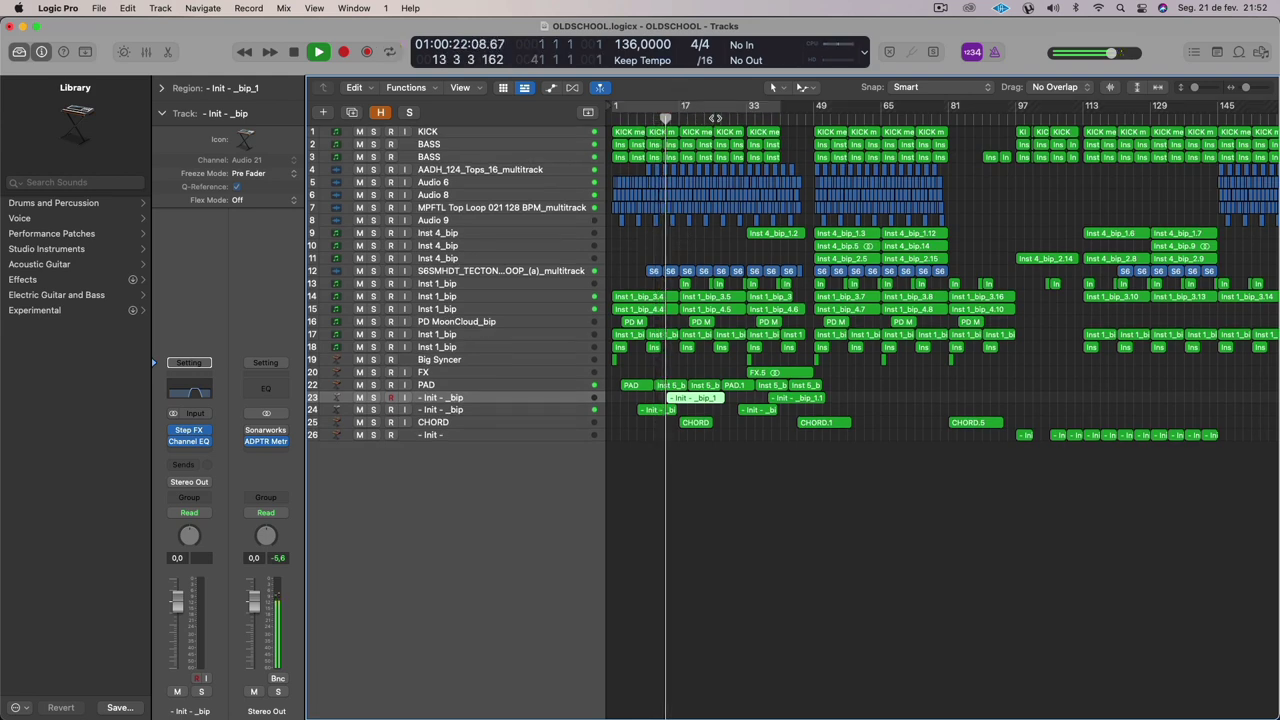
left_click(686, 314)
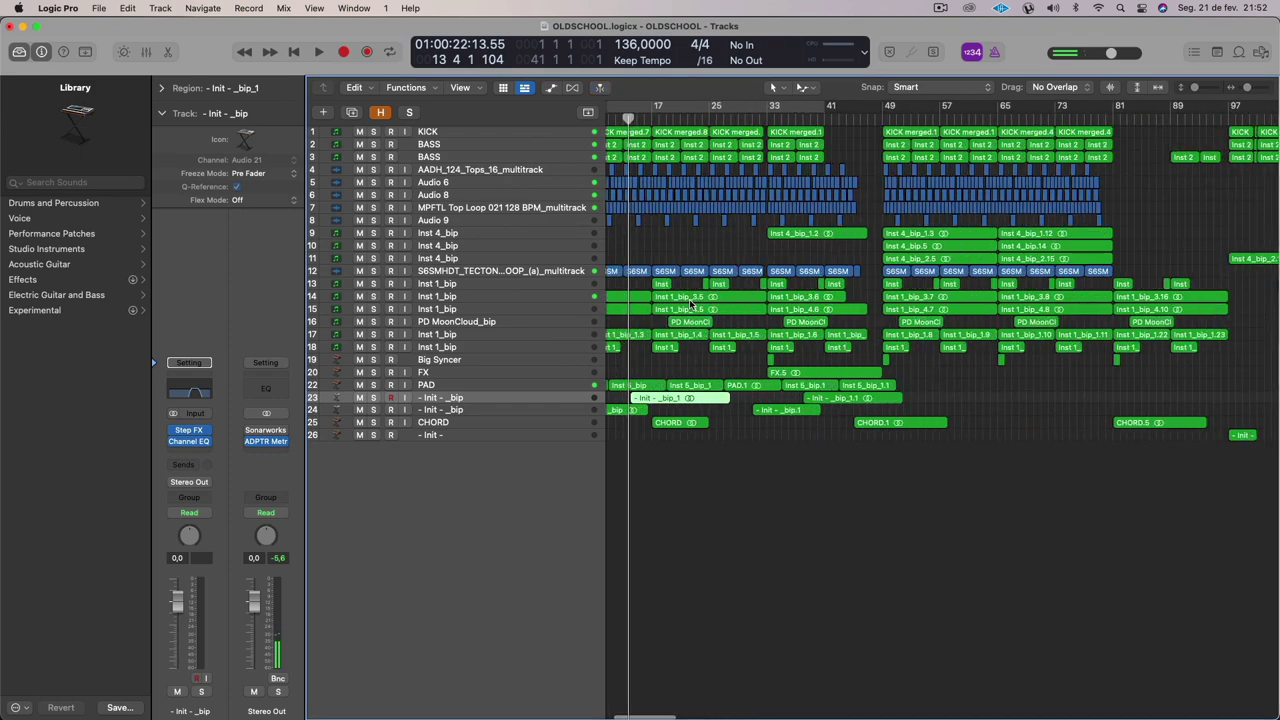
Solo the KICK track and play it with cycle mode enabled.
key("super+Down")
scroll(693, 298, "up", 3)
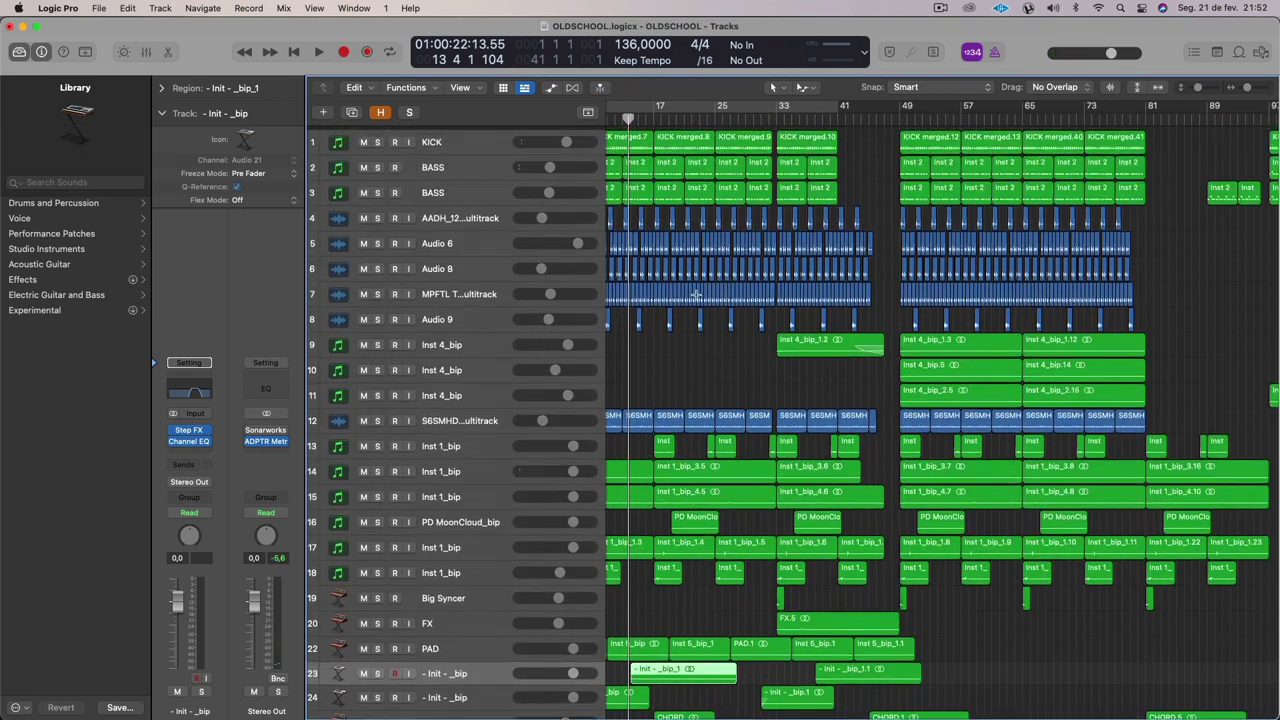
scroll(693, 297, "left", 3)
left_click(466, 146)
key("s")
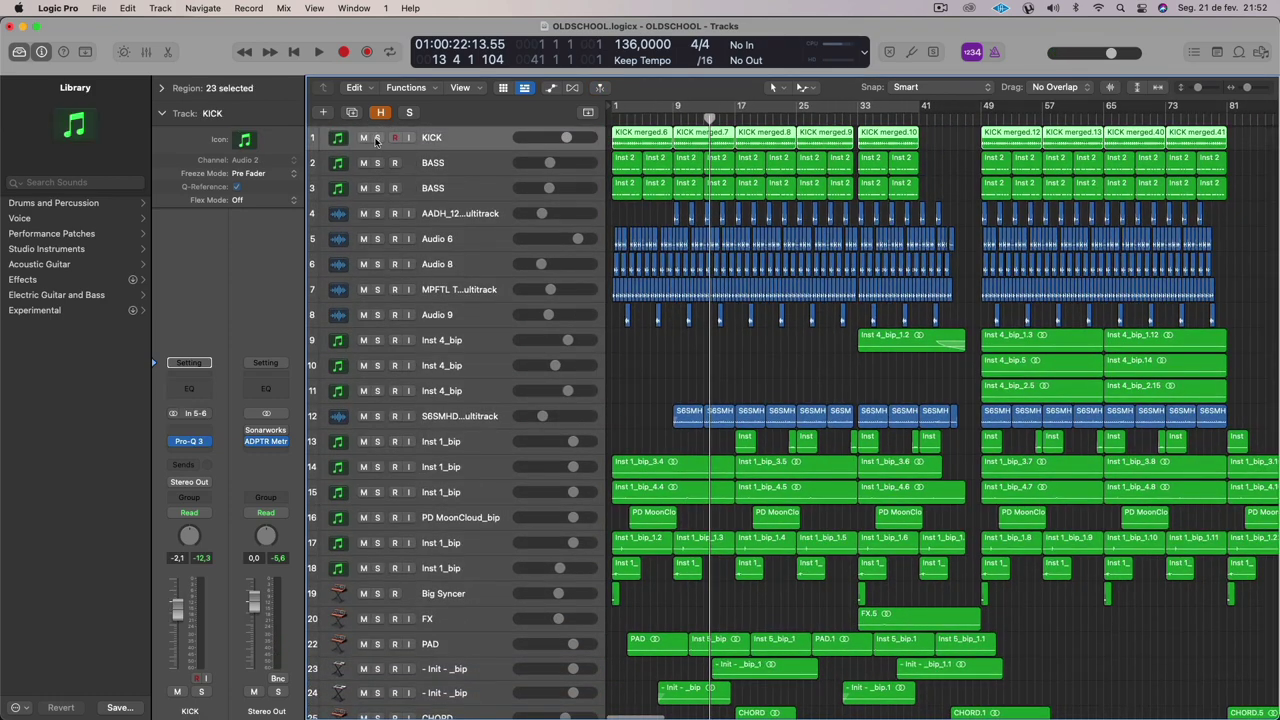
key("space")
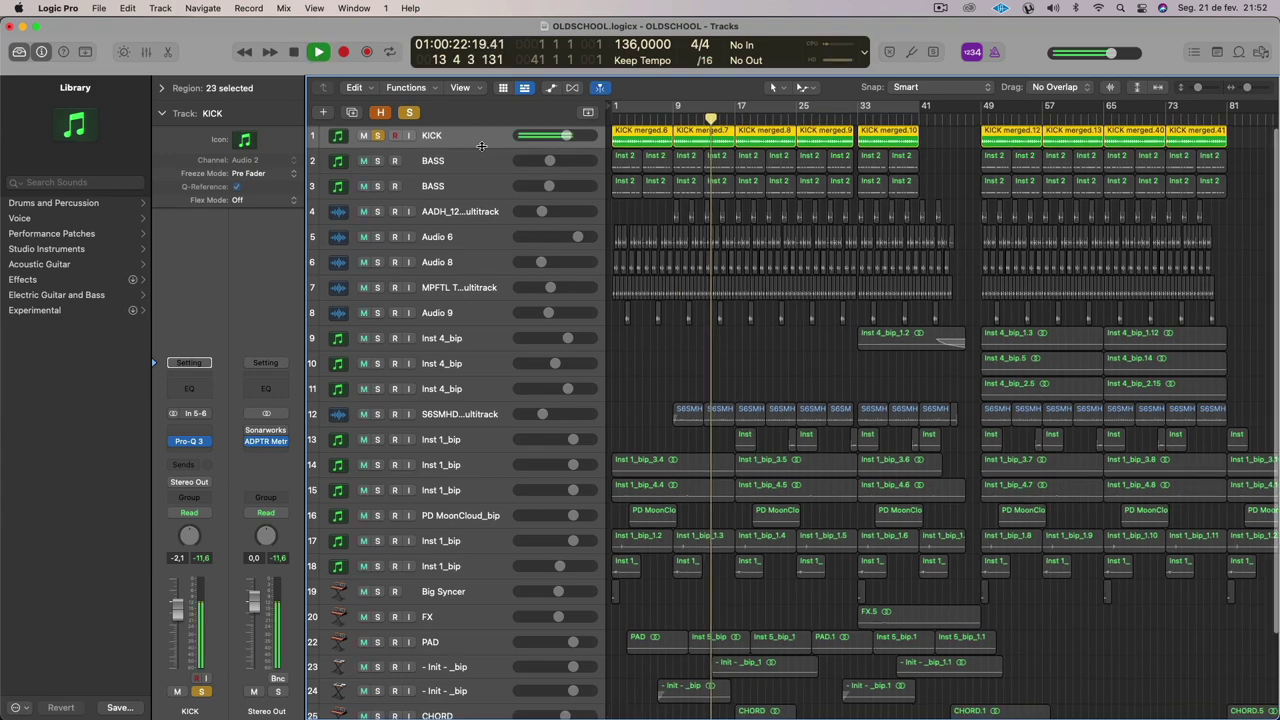
left_click(642, 107)
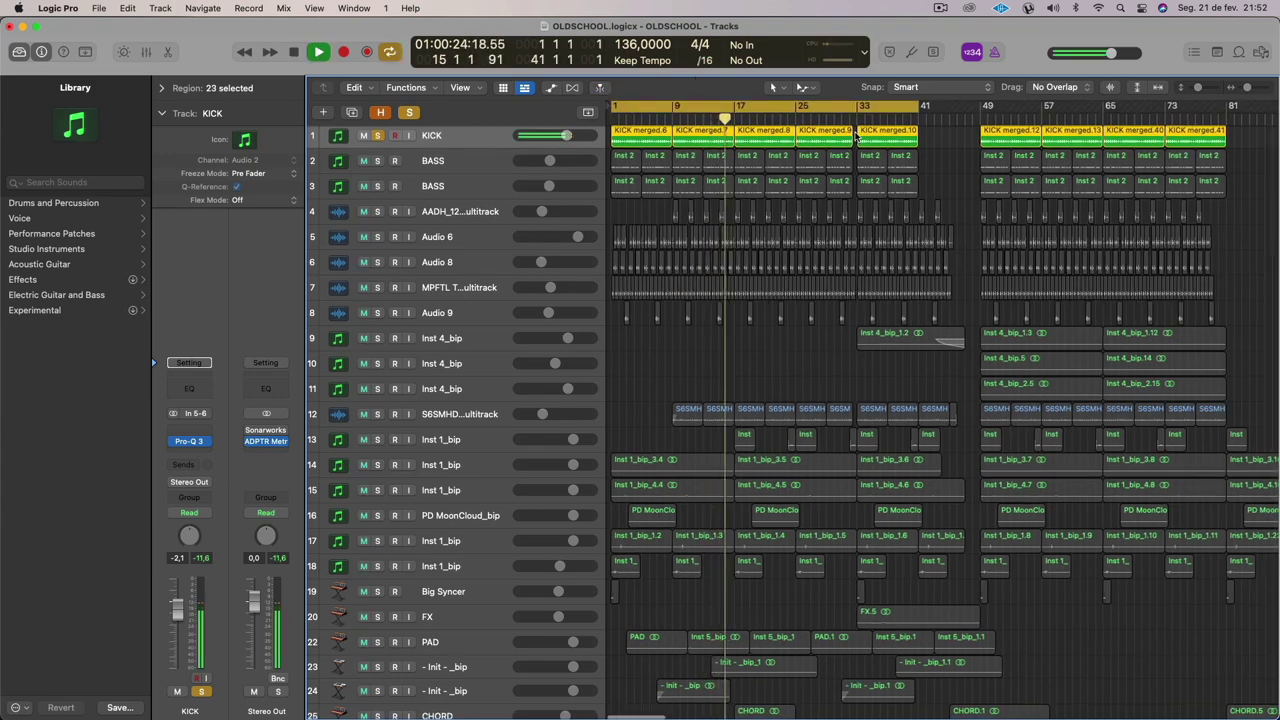
Examine the KICK waveform in the first bar and play the soloed kick from the project start.
key("super+Right")
key("super+Right")
key("super+Down")
key("super+Right")
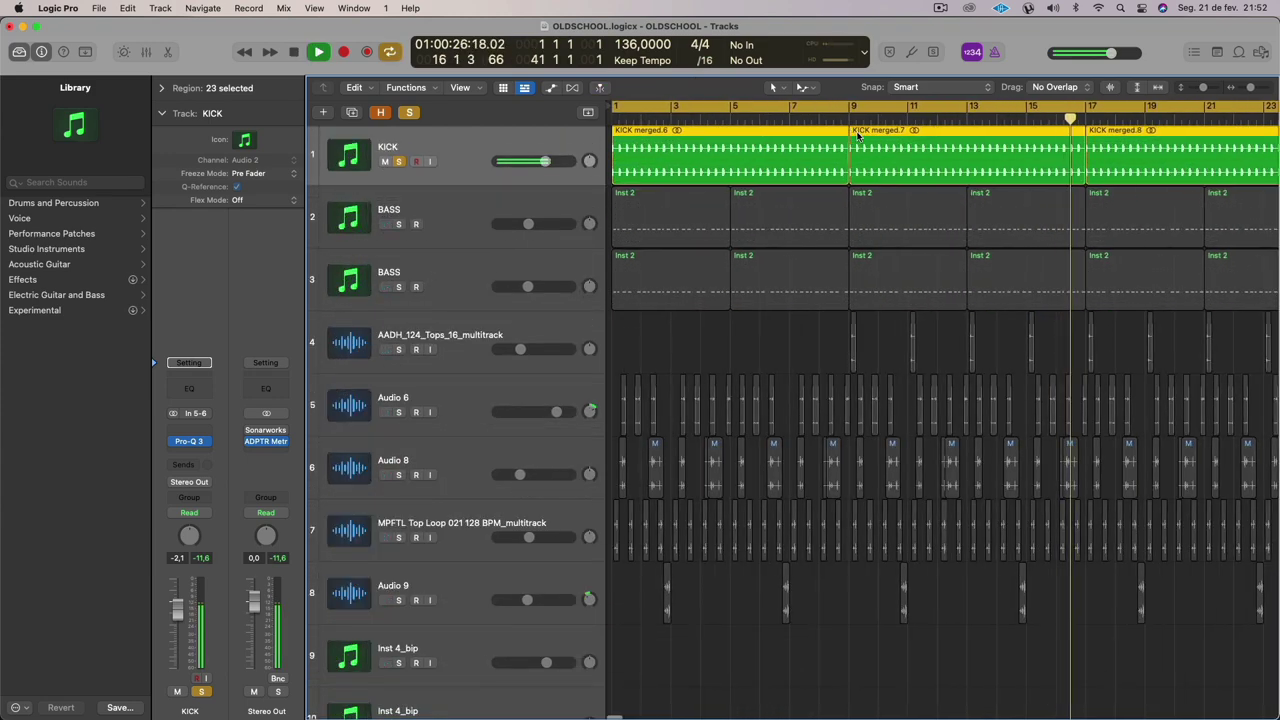
key("super+Down")
key("super+Down")
left_click(530, 180)
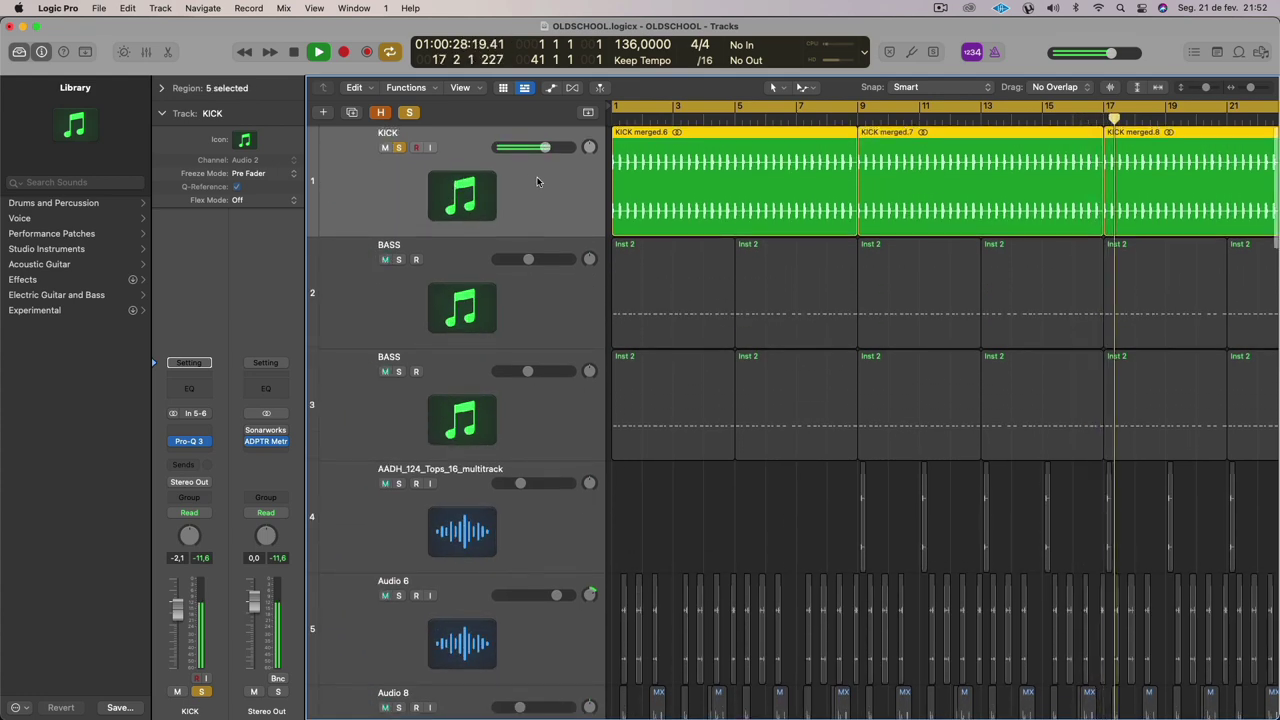
key("super+Right")
key("super+Right")
key("super+Right")
key("super+Right")
key("super+Right")
key("super+Right")
key("space")
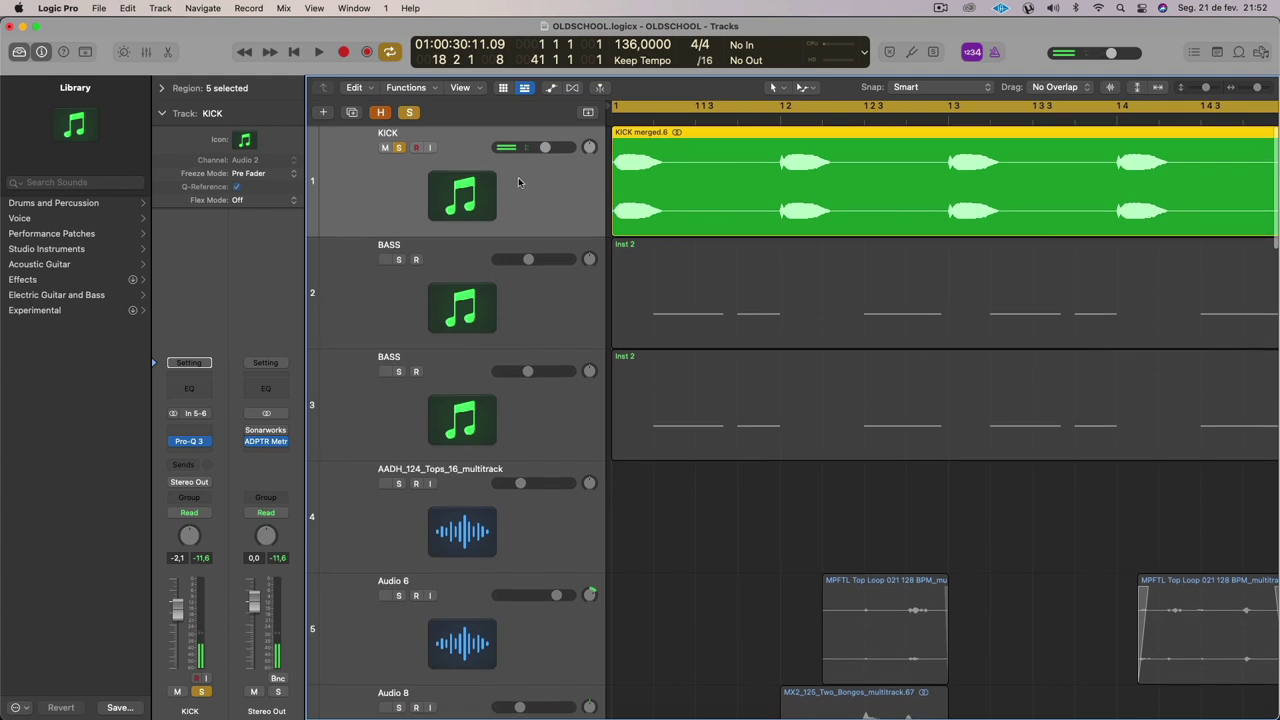
key("Return")
key("space")
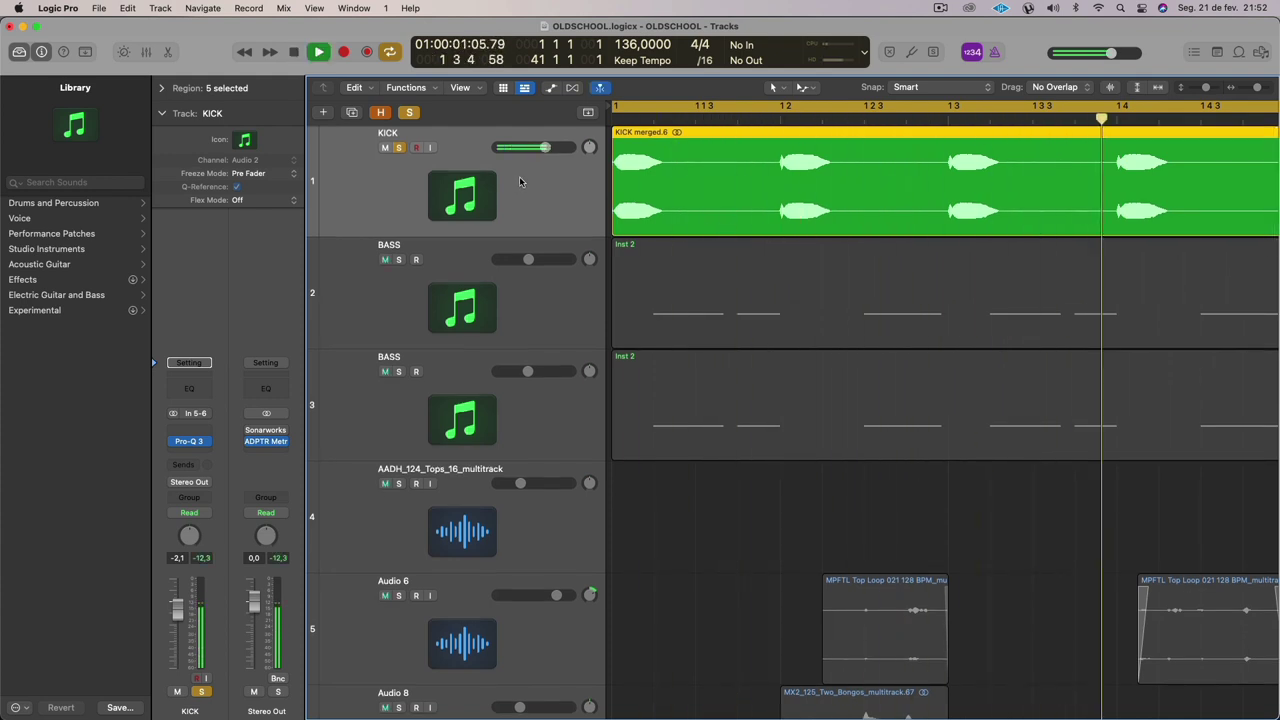
key("space")
Solo the upper BASS track, remove the solo from KICK, and play the bass alone.
left_click(526, 315)
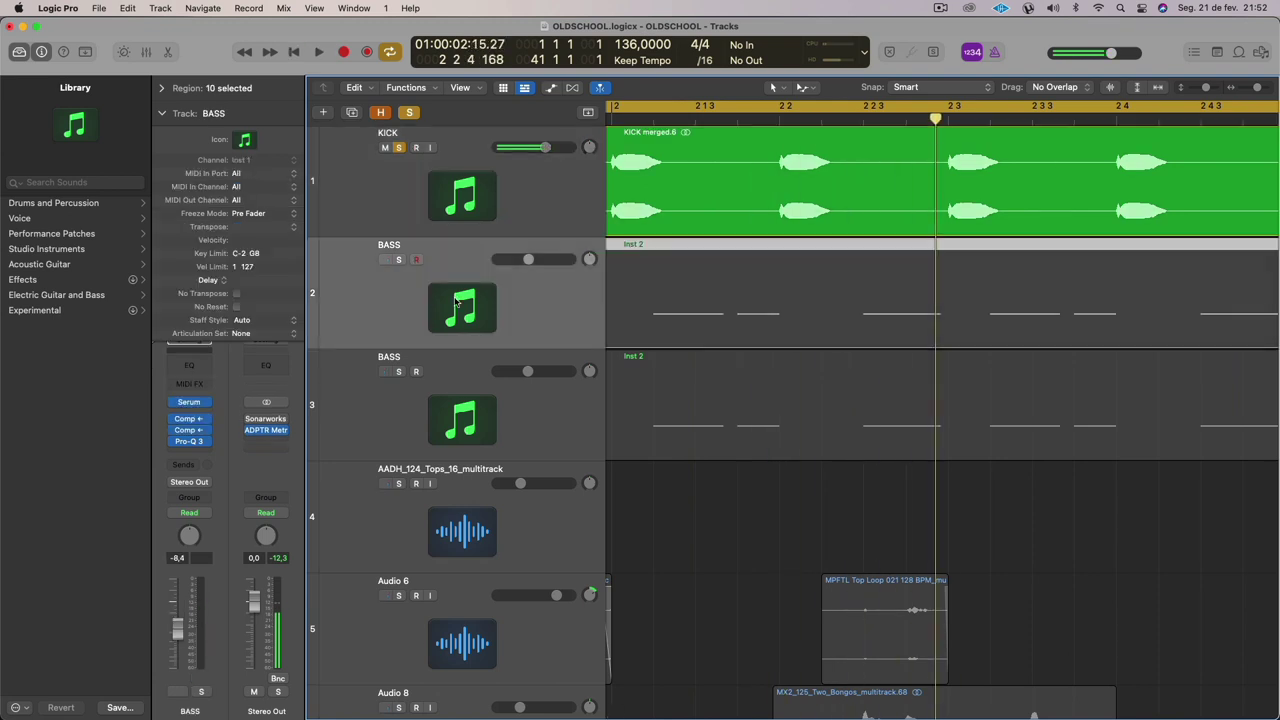
left_click(473, 265)
key("super+Left")
key("super+Left")
key("super+Left")
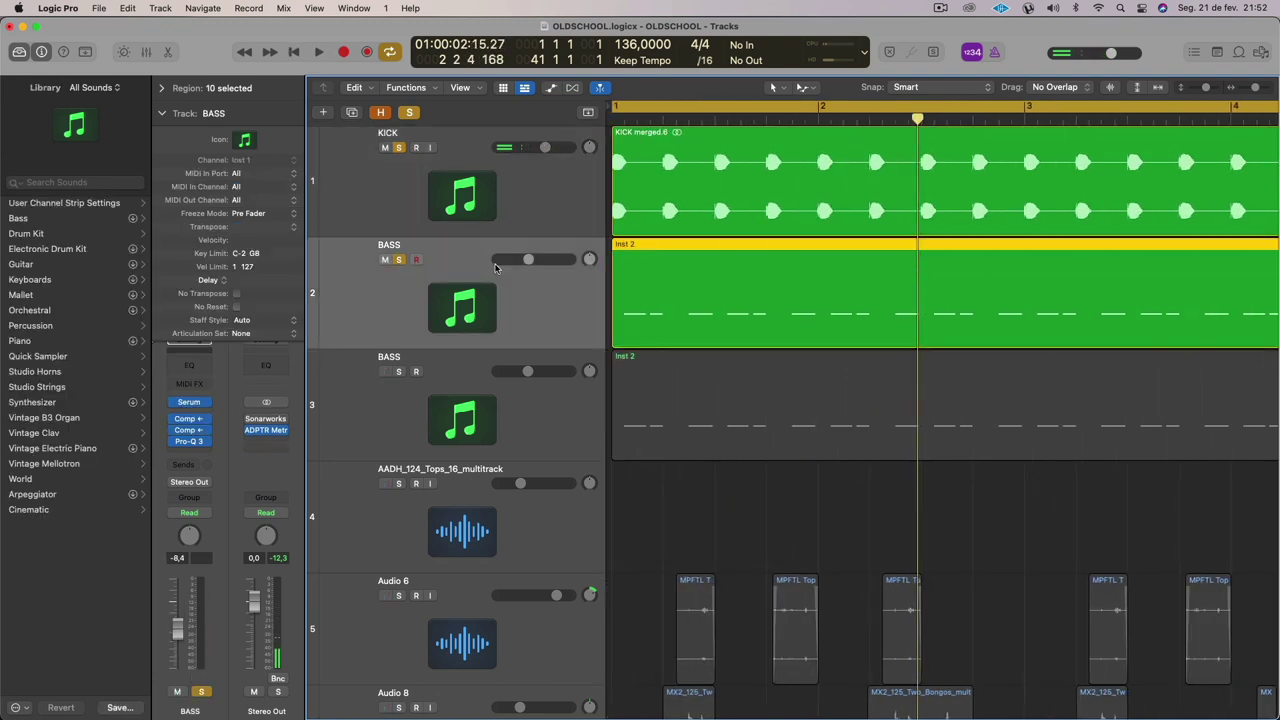
left_click(401, 147)
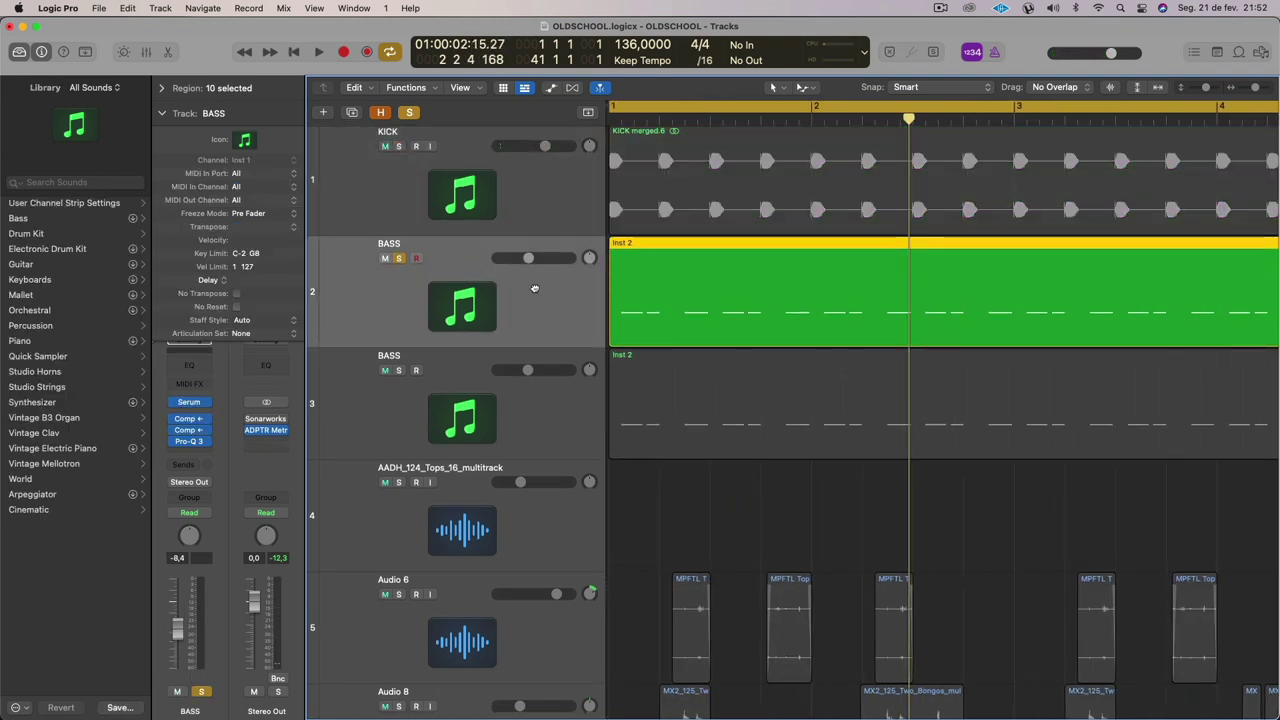
key("space")
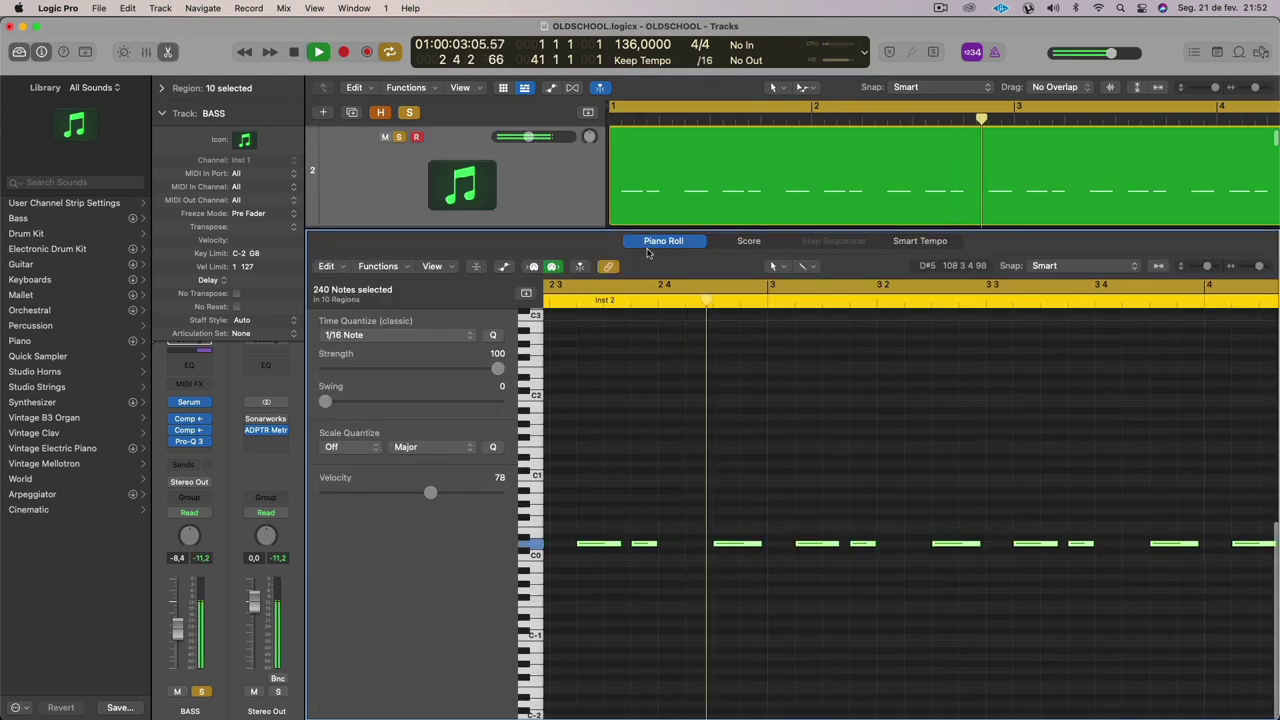
Go through the upper BASS track's first-bar notes in the Piano Roll, selecting them group by group.
double_click(648, 266)
scroll(725, 474, "left", 8)
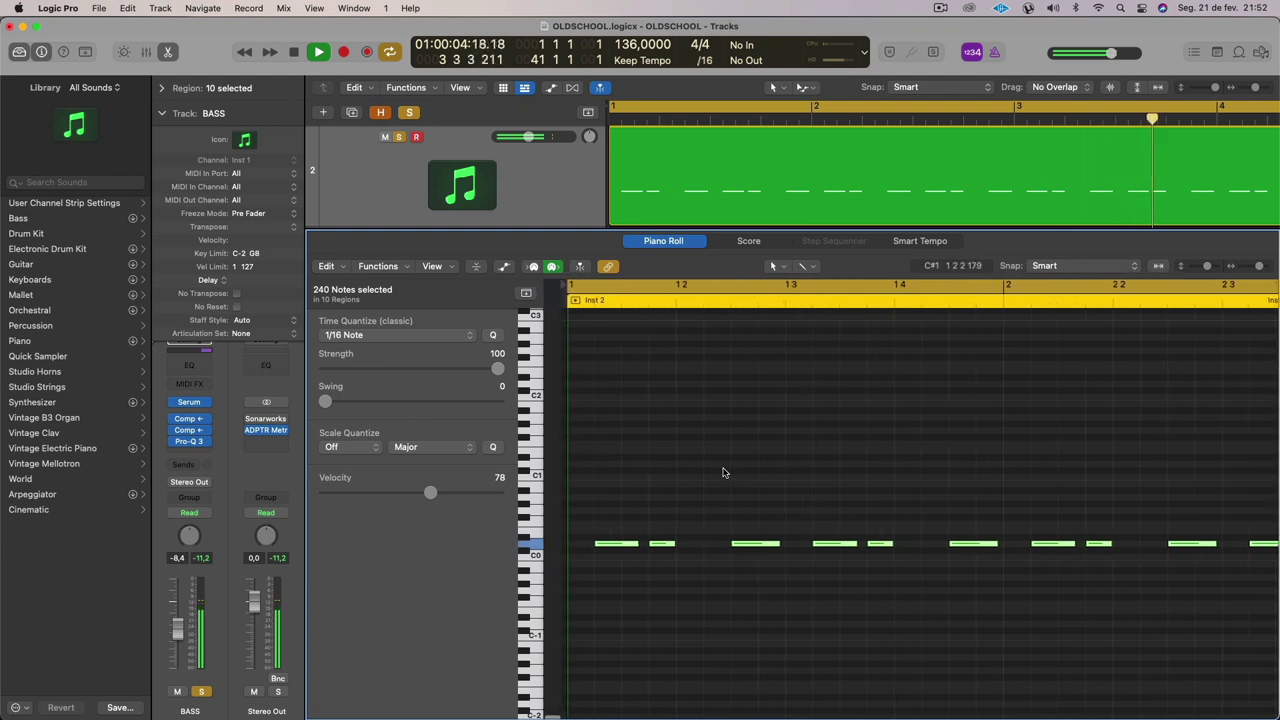
key("space")
left_click_drag(585, 511, 651, 562)
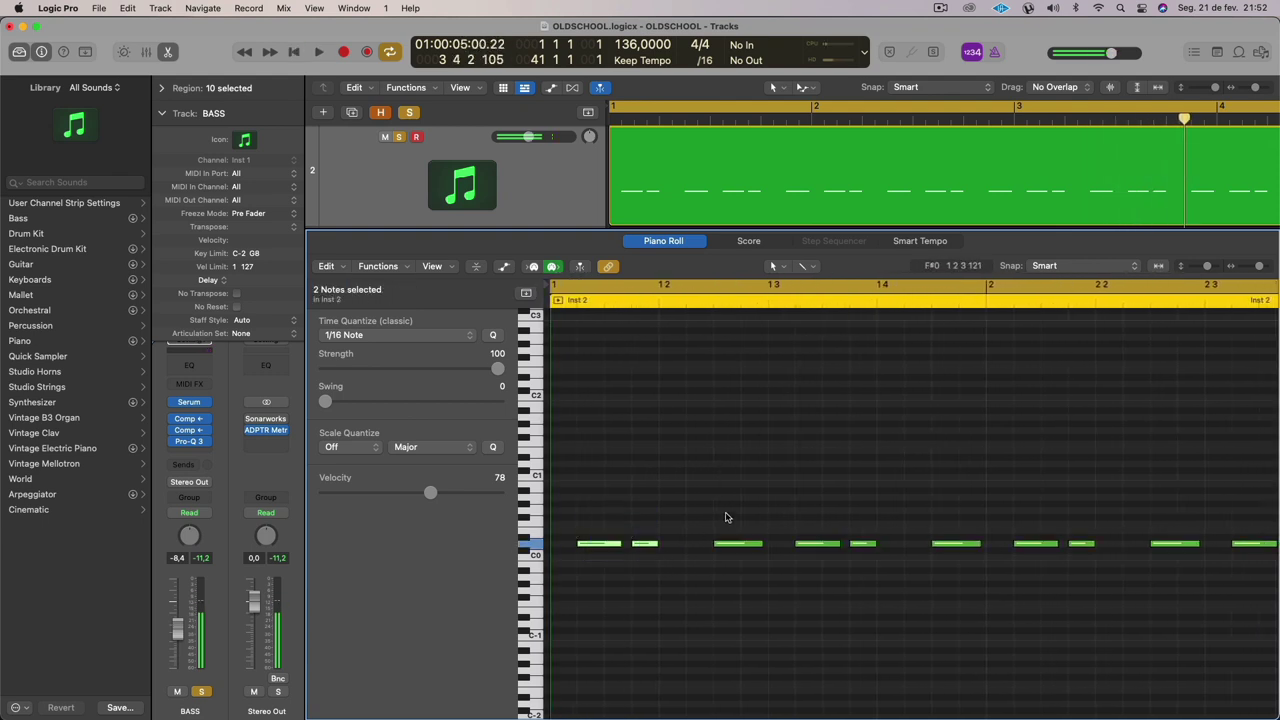
left_click(738, 543)
left_click_drag(828, 526, 886, 558)
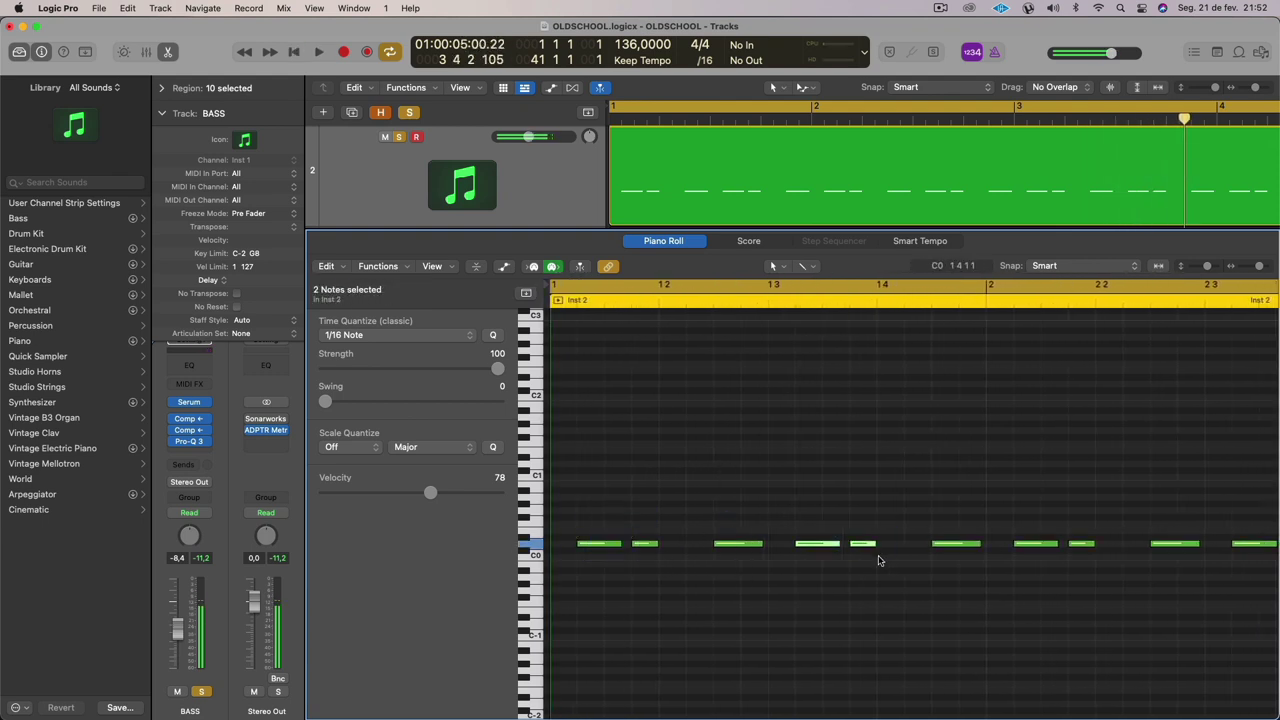
left_click_drag(917, 518, 940, 573)
Play the bass pattern and view its notes across the opening bars in the Piano Roll.
key("space")
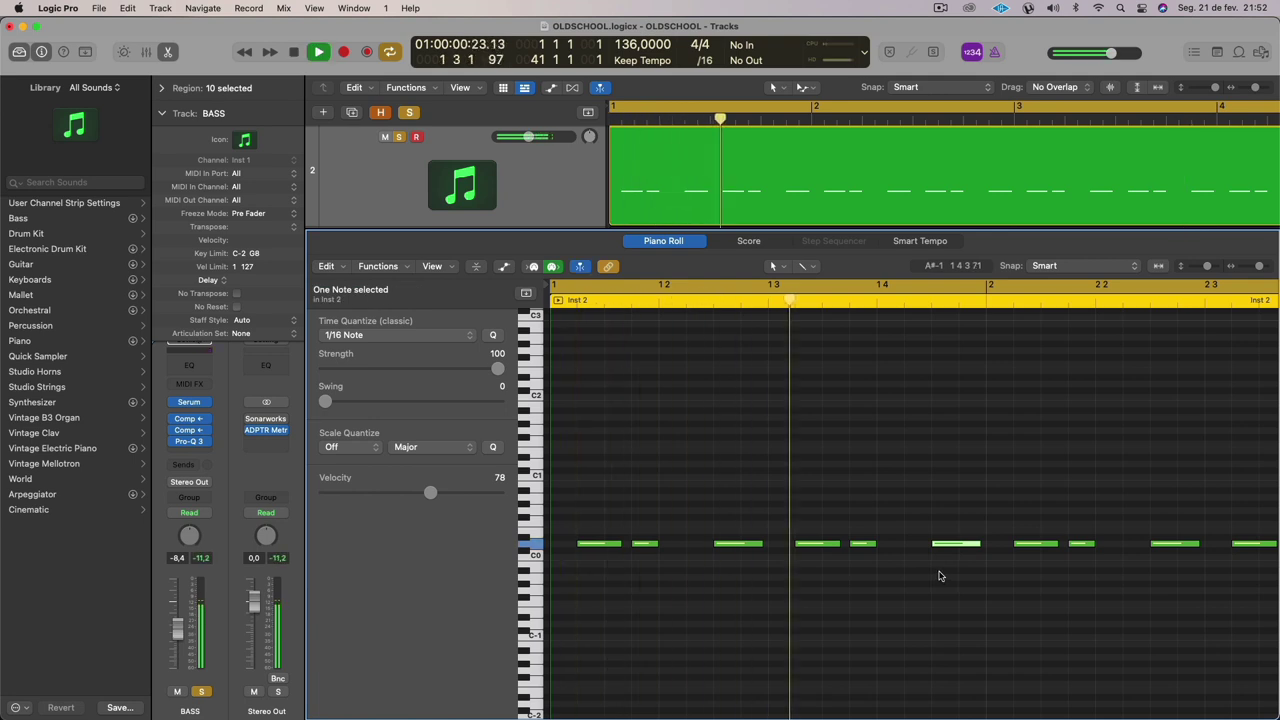
scroll(923, 570, "down", 5)
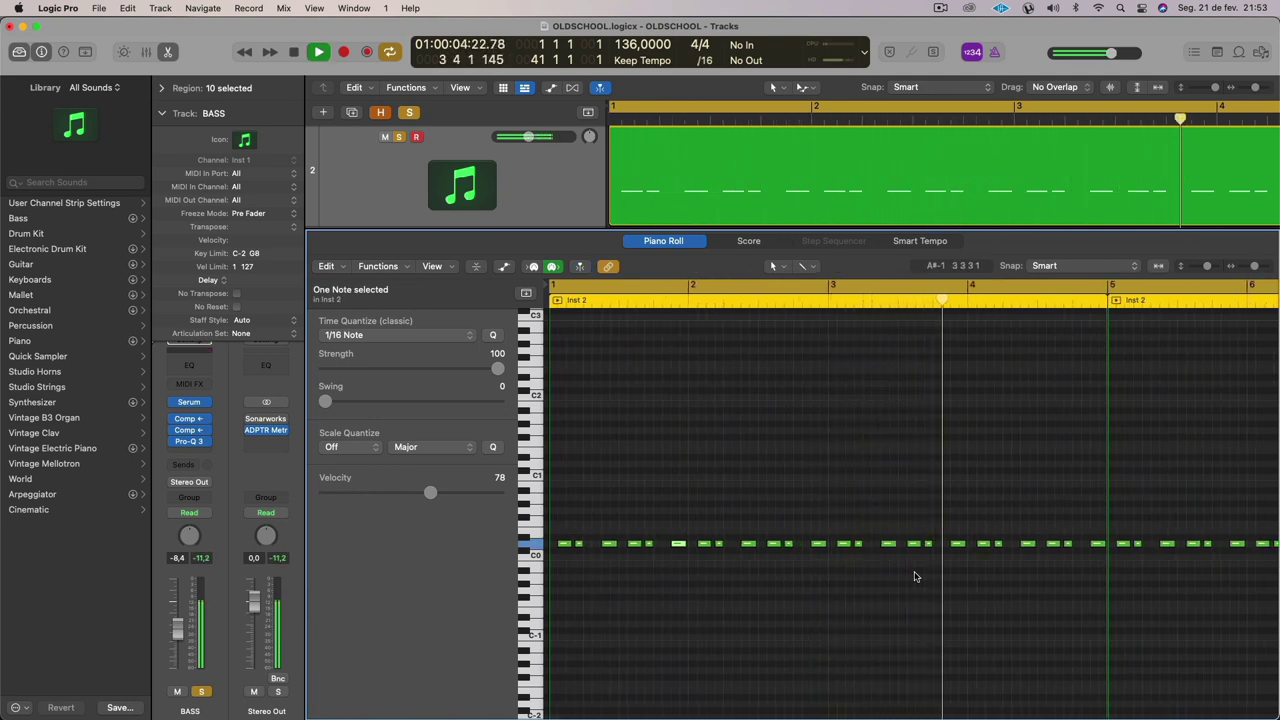
key("space")
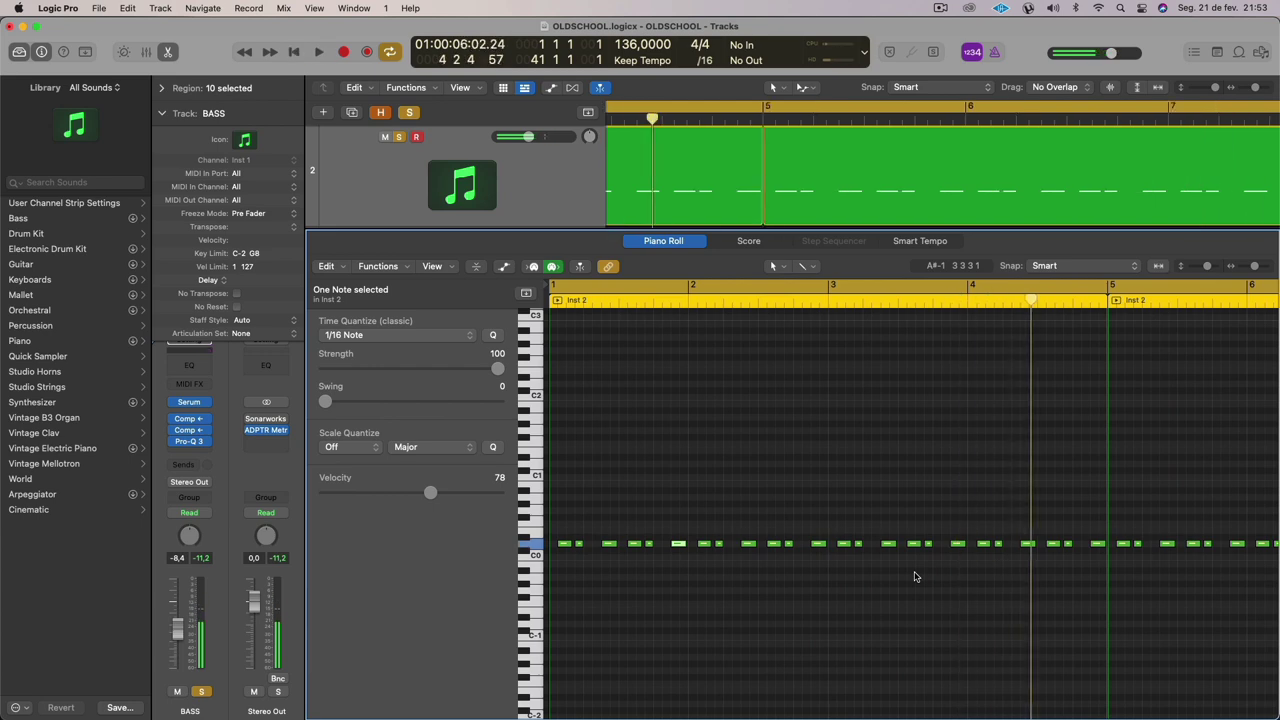
Open the BASS track's Serum synth and show Envelope 2 while the bass plays.
left_click(191, 403)
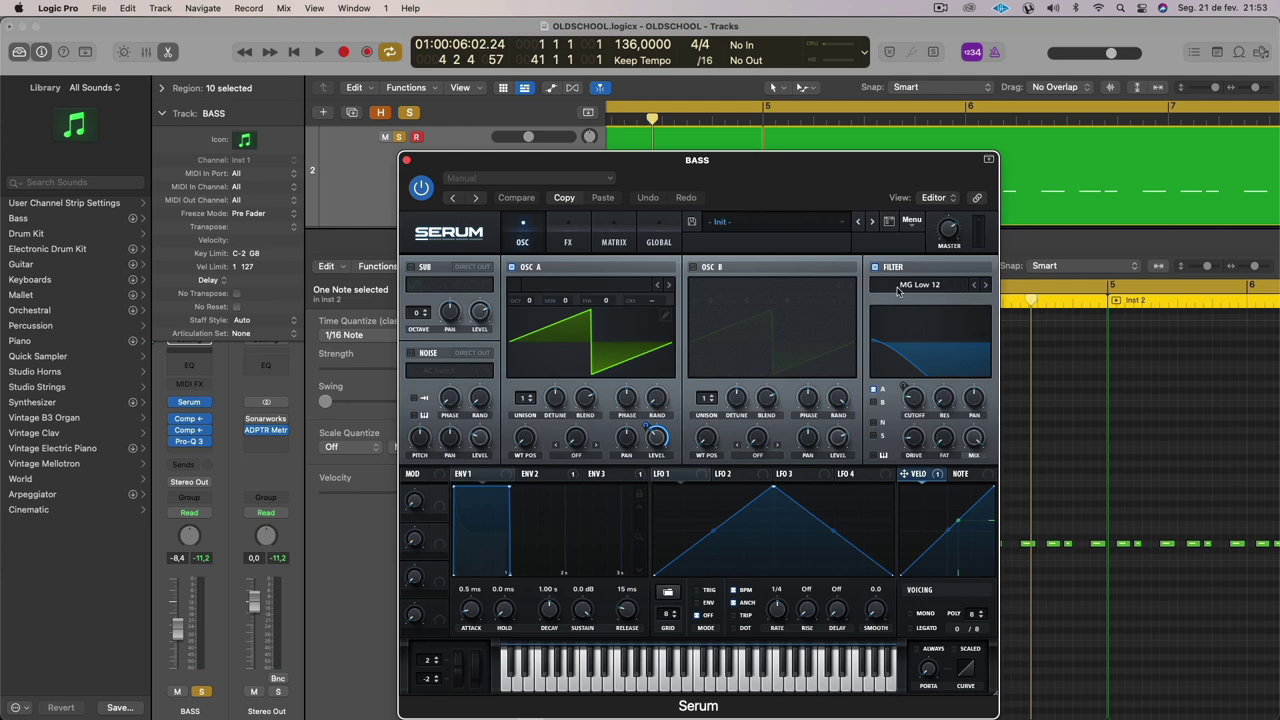
key("space")
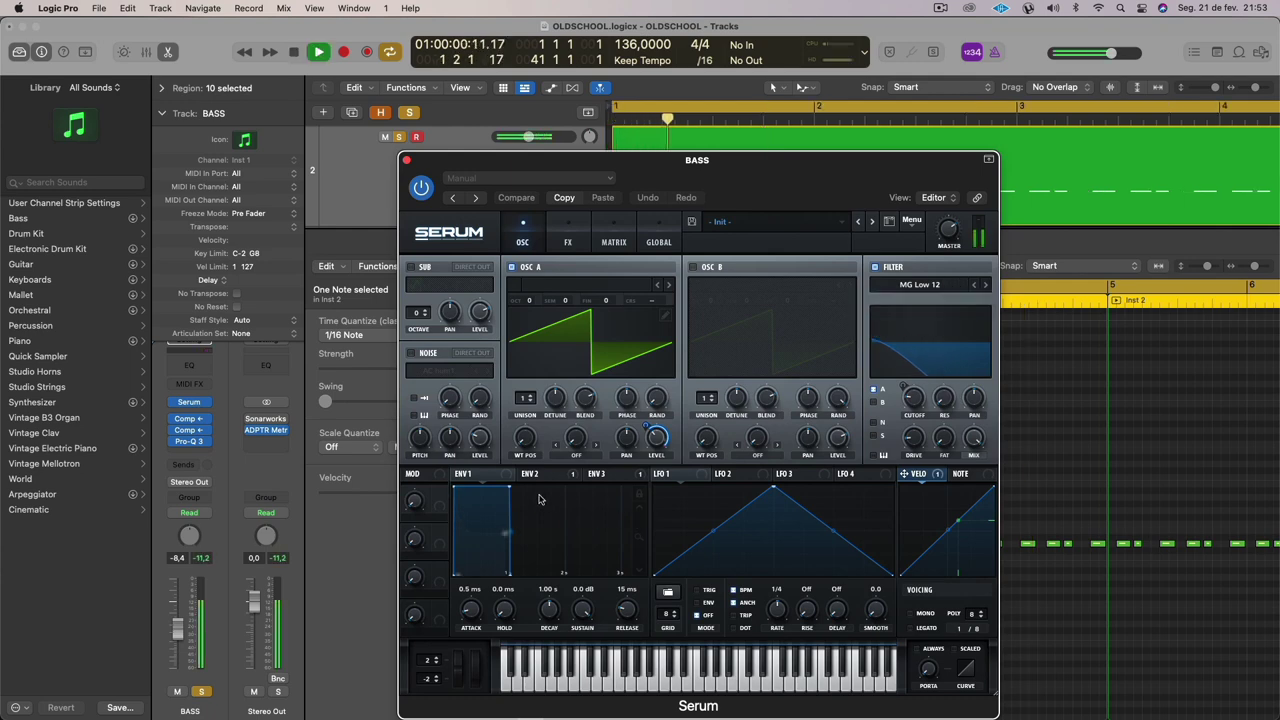
left_click(550, 475)
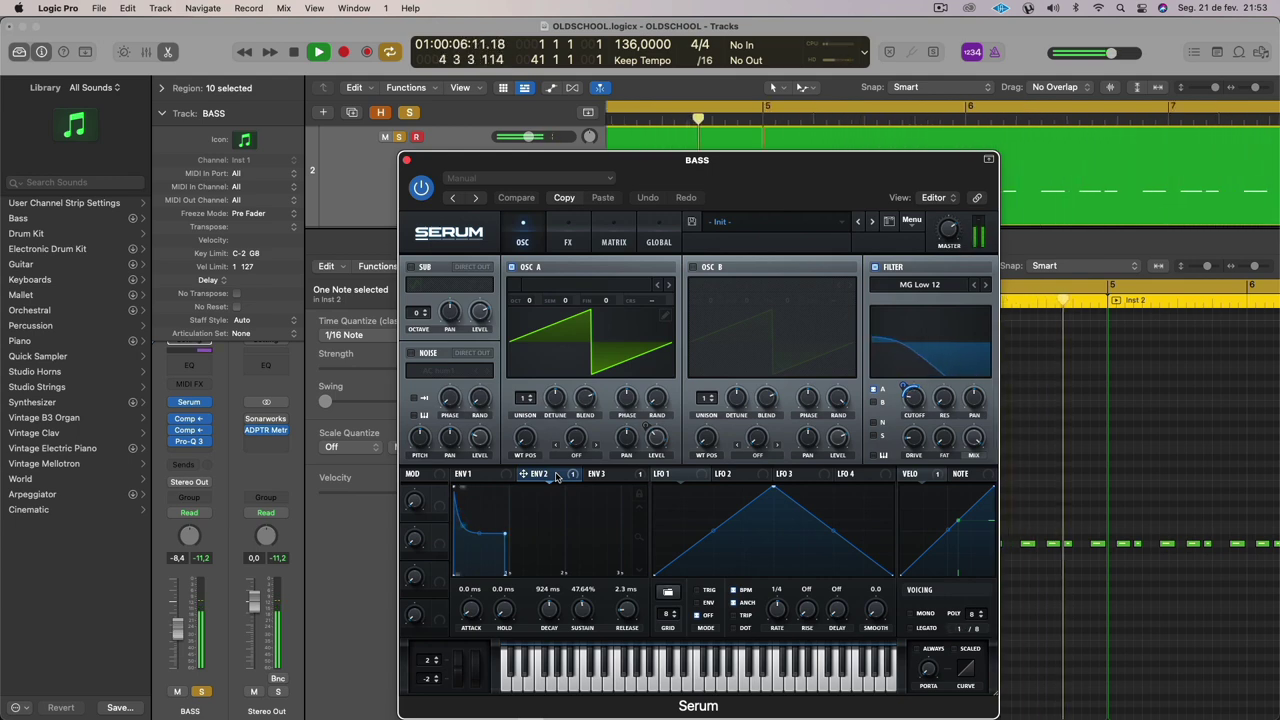
Close Serum and enlarge the tracks area above the Piano Roll to show KICK and both BASS tracks.
left_click(408, 159)
scroll(408, 160, "up", 3)
left_click(407, 152)
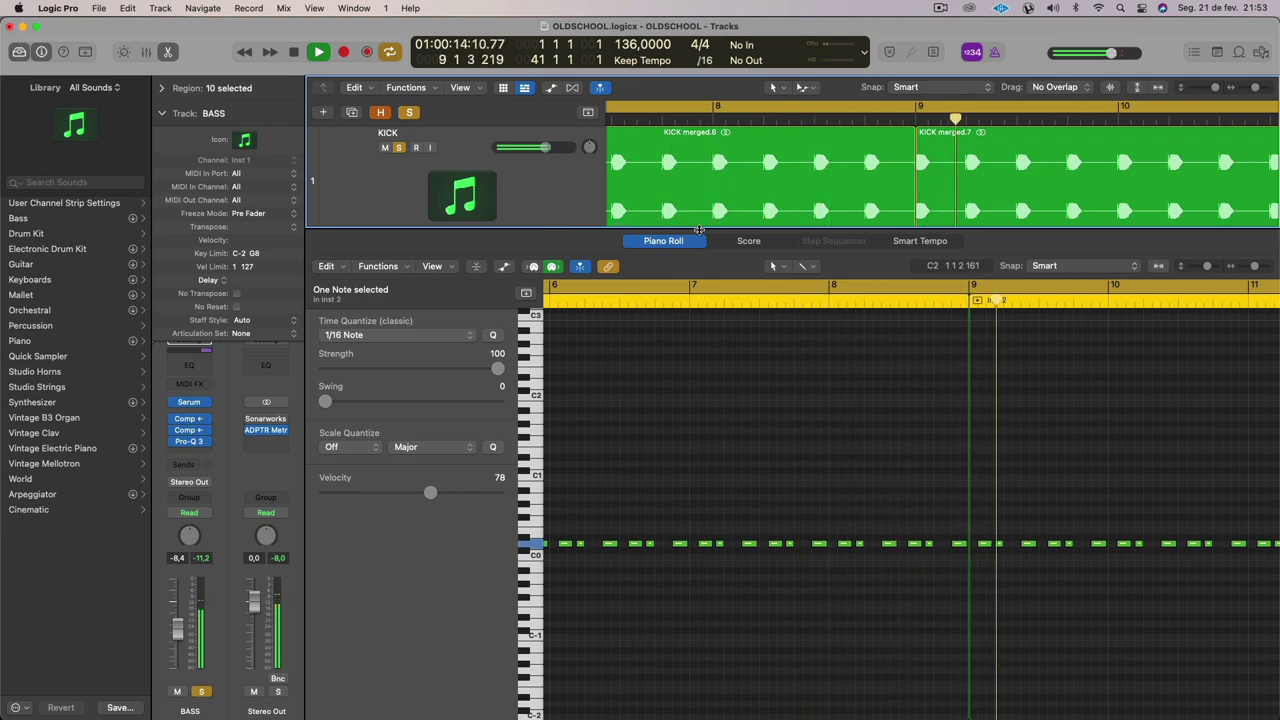
left_click_drag(700, 230, 728, 538)
scroll(553, 303, "left", 13)
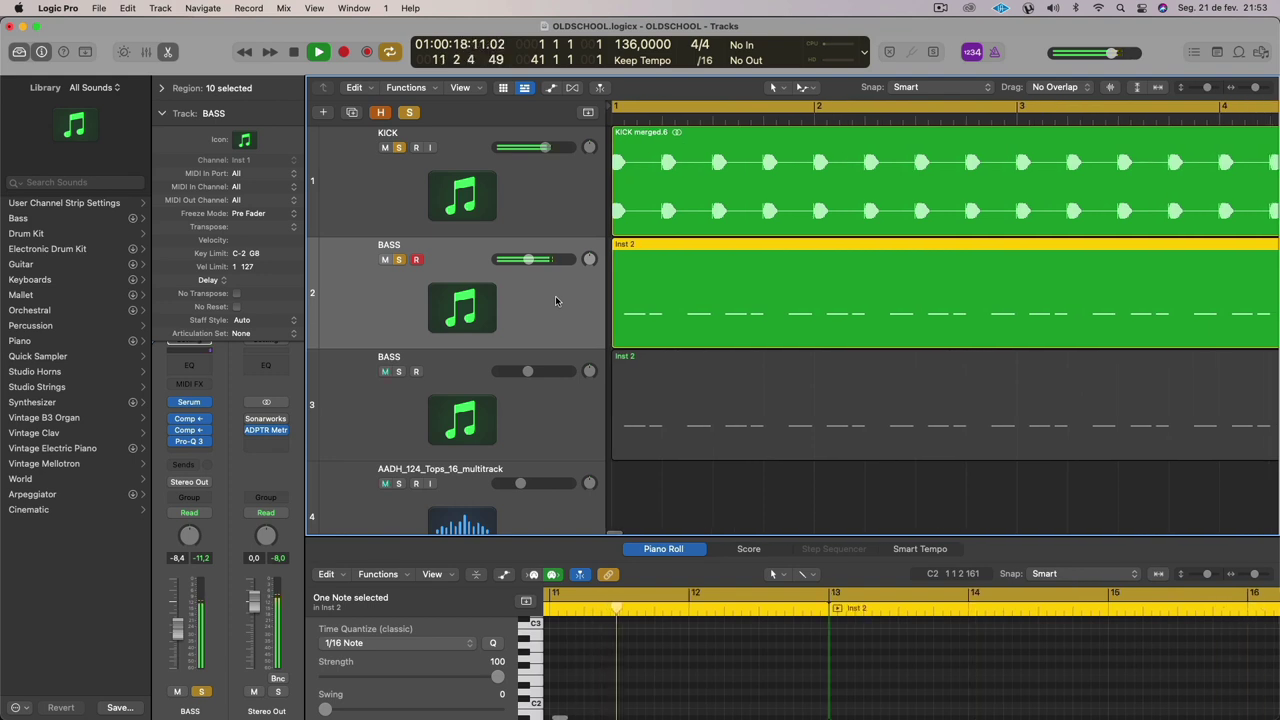
Stop playback and review the FX, Matrix, Global and oscillator pages of the BASS track's Serum, then close it.
left_click(190, 402)
key("space")
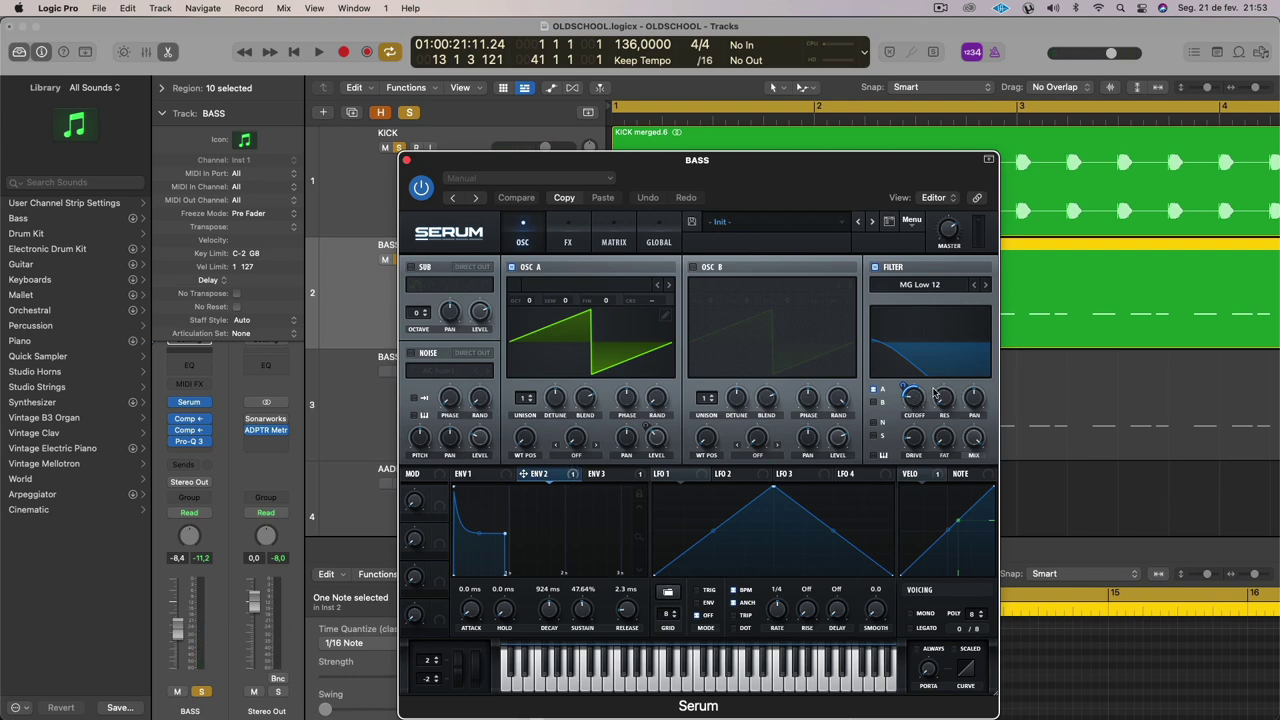
left_click(568, 242)
left_click(629, 241)
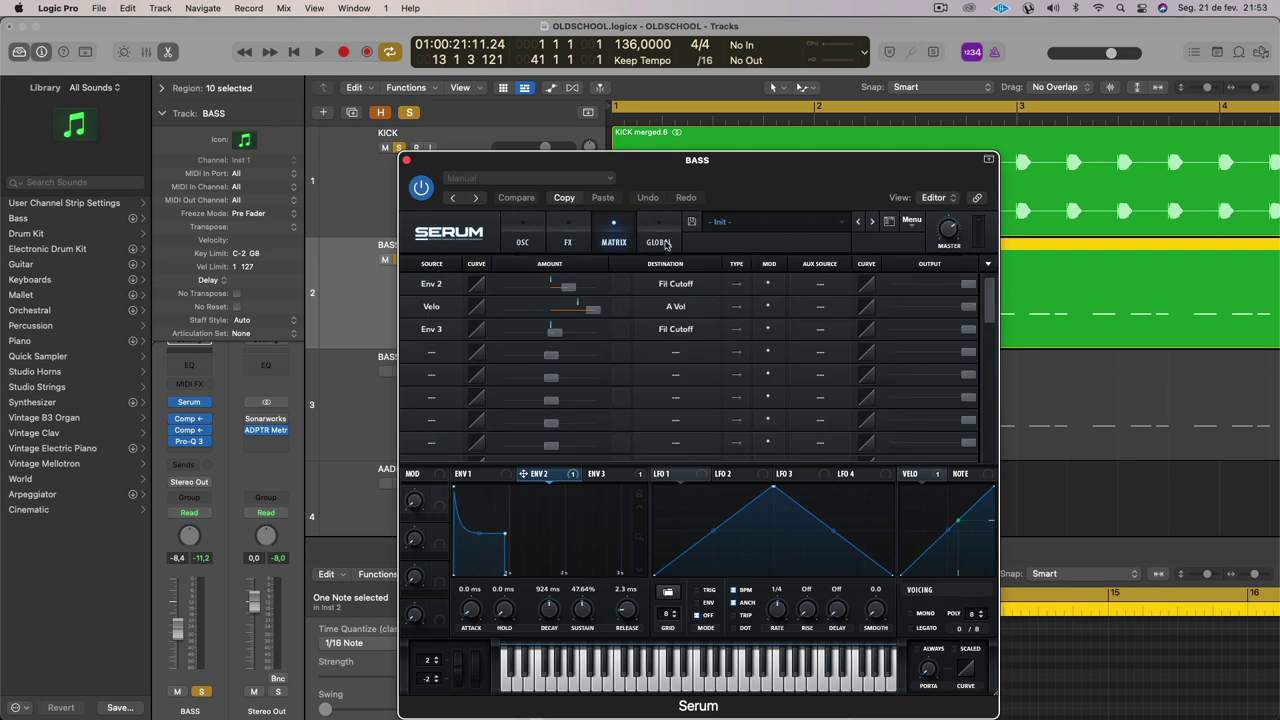
left_click(662, 243)
left_click(540, 243)
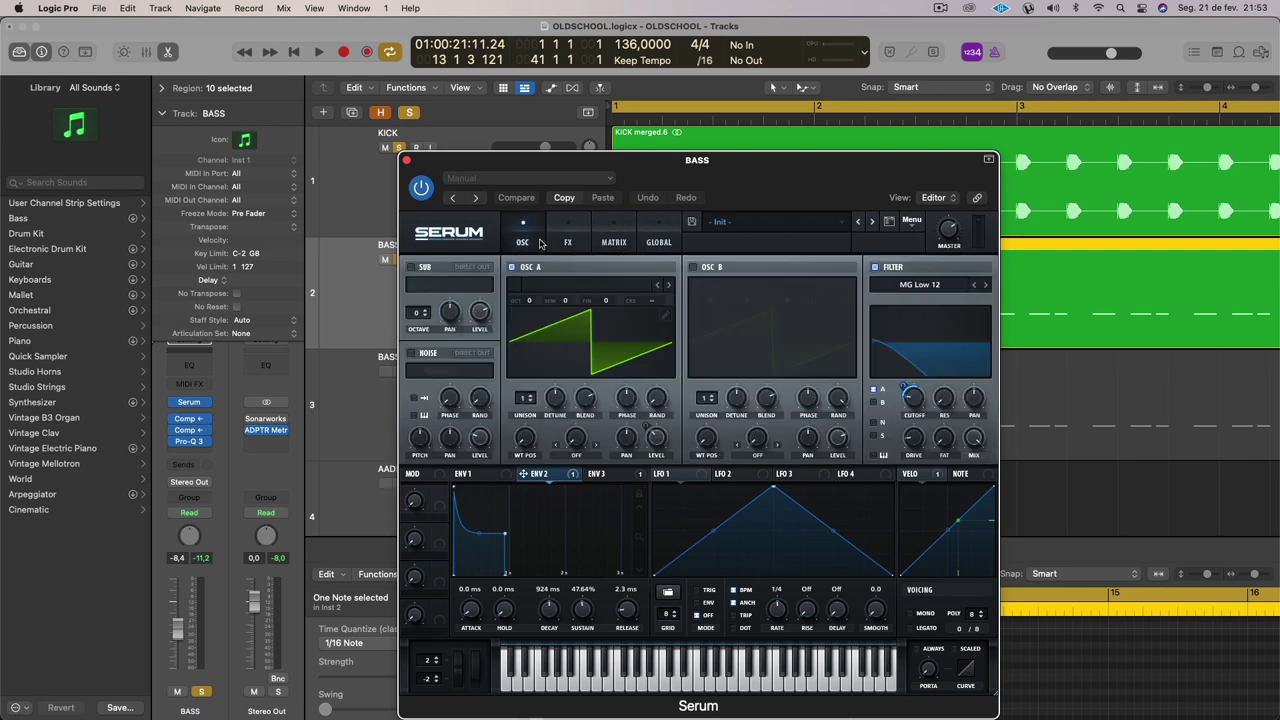
left_click(407, 161)
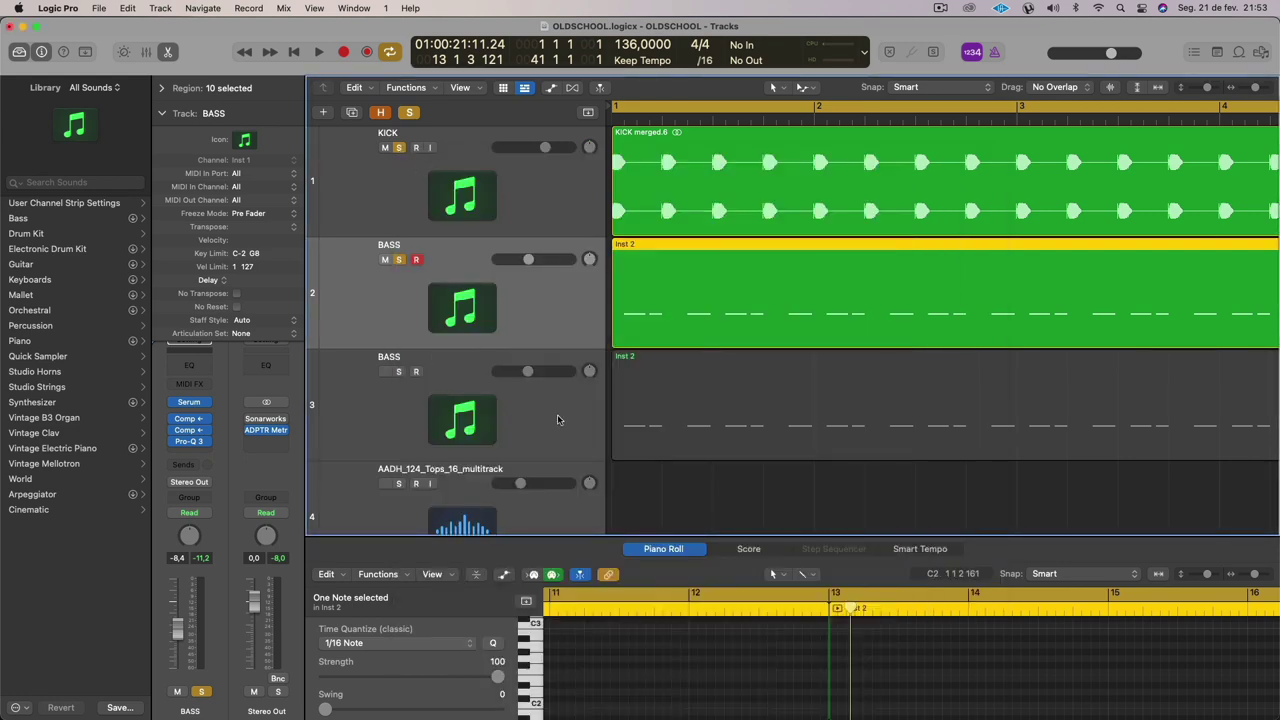
Inspect the BASS track's side-chained Compressor while kick and bass play, and close its window.
left_click(189, 426)
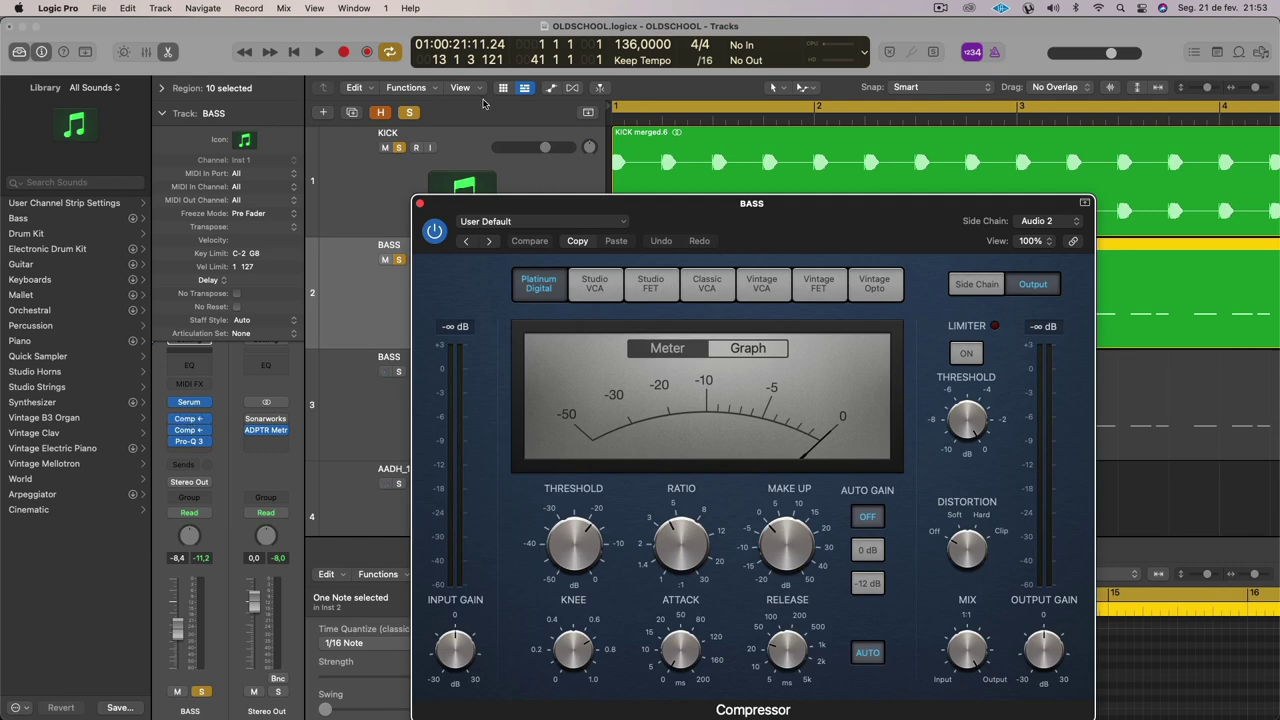
key("space")
left_click(419, 203)
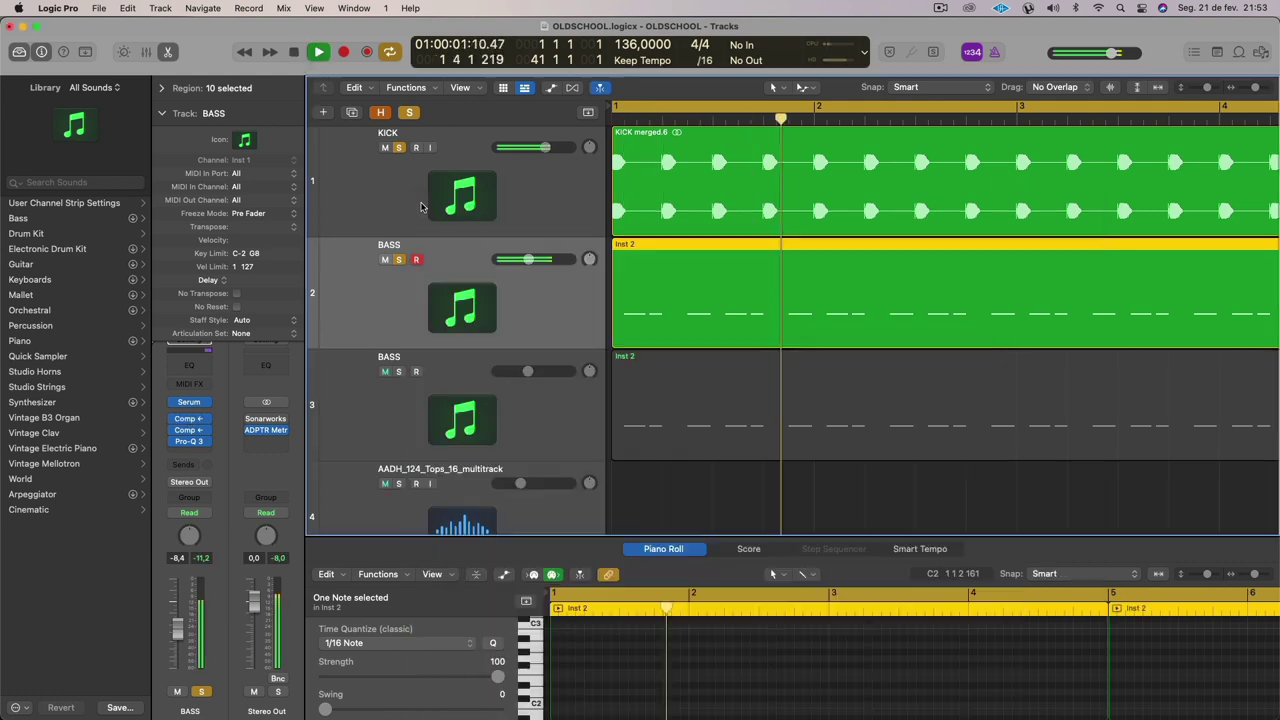
left_click(189, 426)
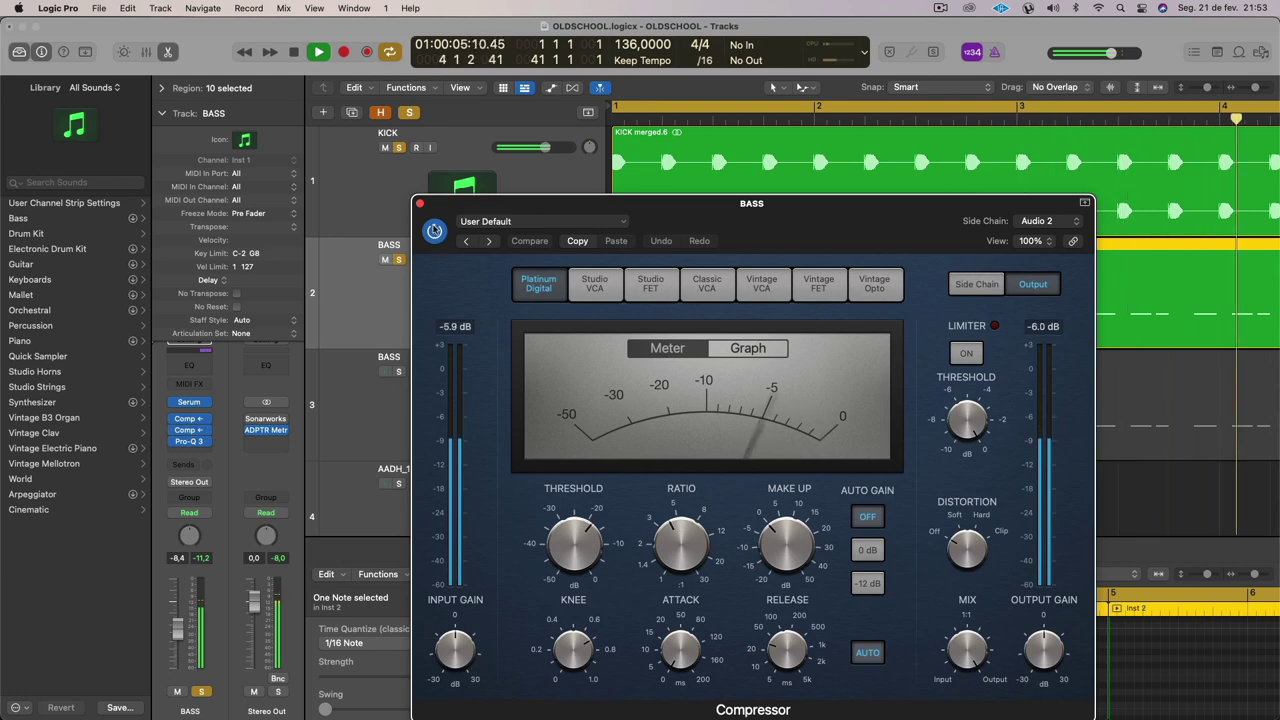
left_click(420, 204)
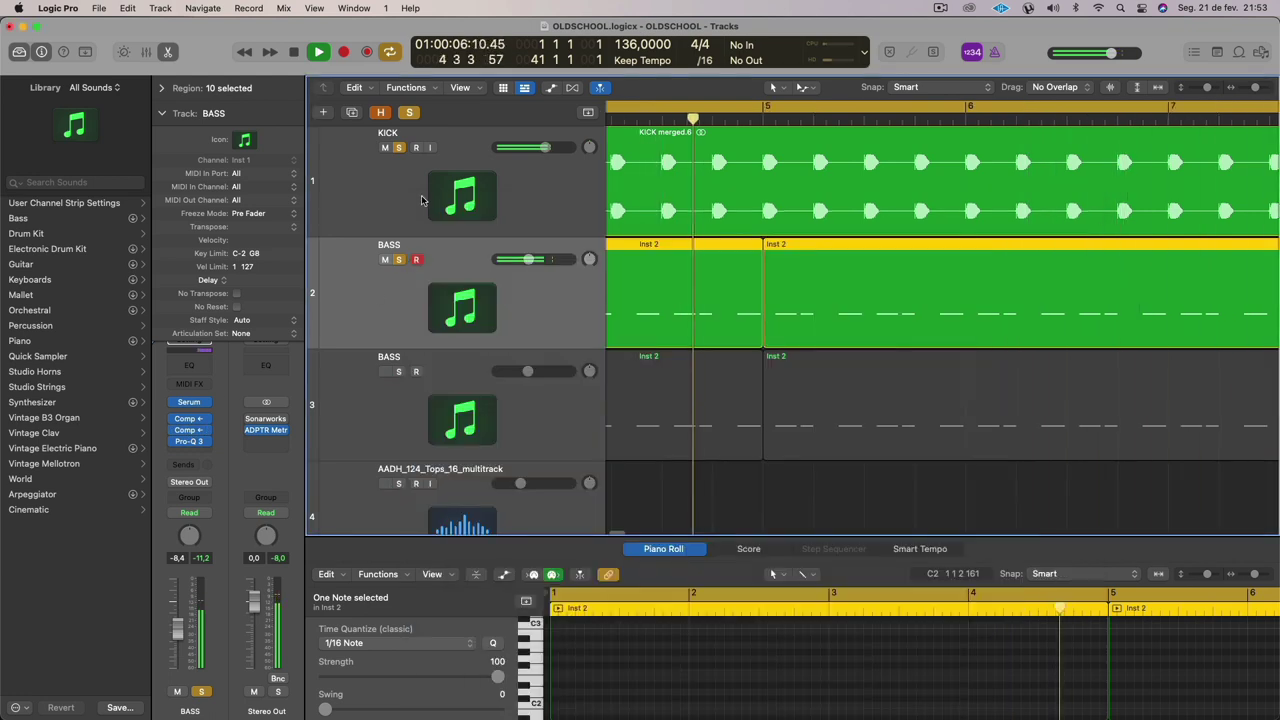
Review the upper BASS track's Pro-Q 3 equalizer, add a High Cut band at the top of its spectrum, and close it.
left_click(189, 441)
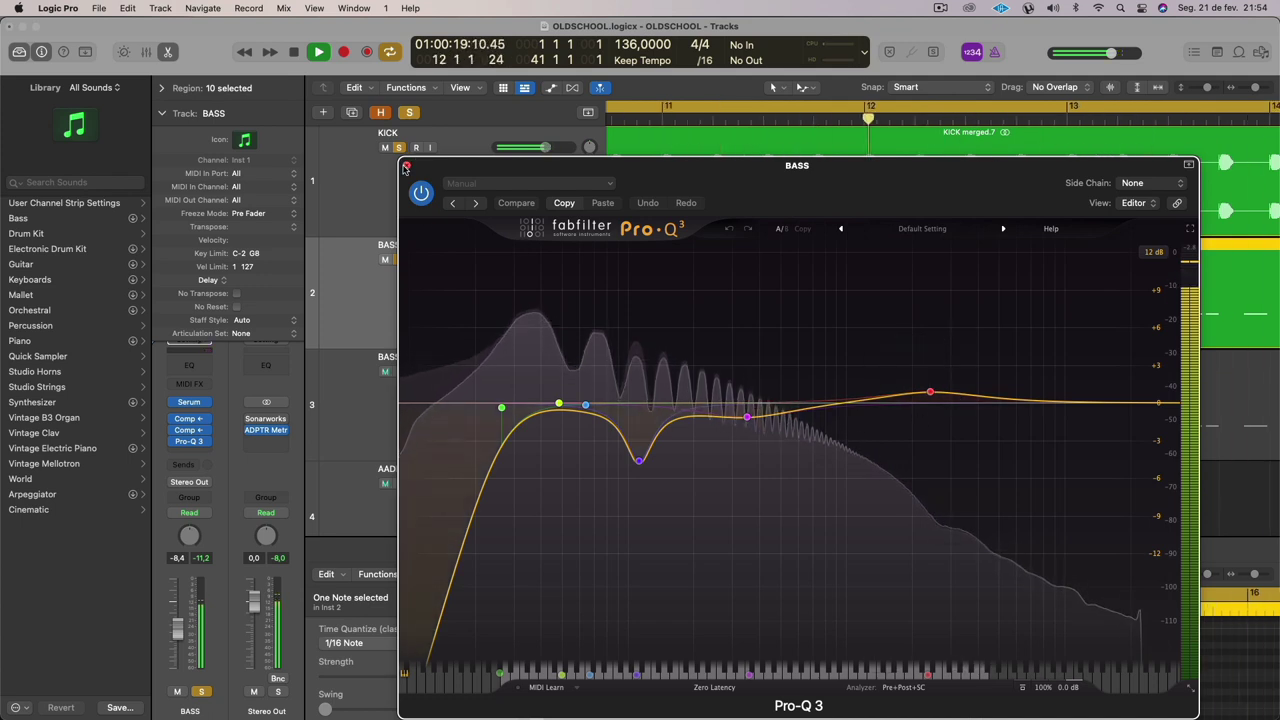
left_click(1150, 404)
left_click_drag(1150, 404, 1128, 428)
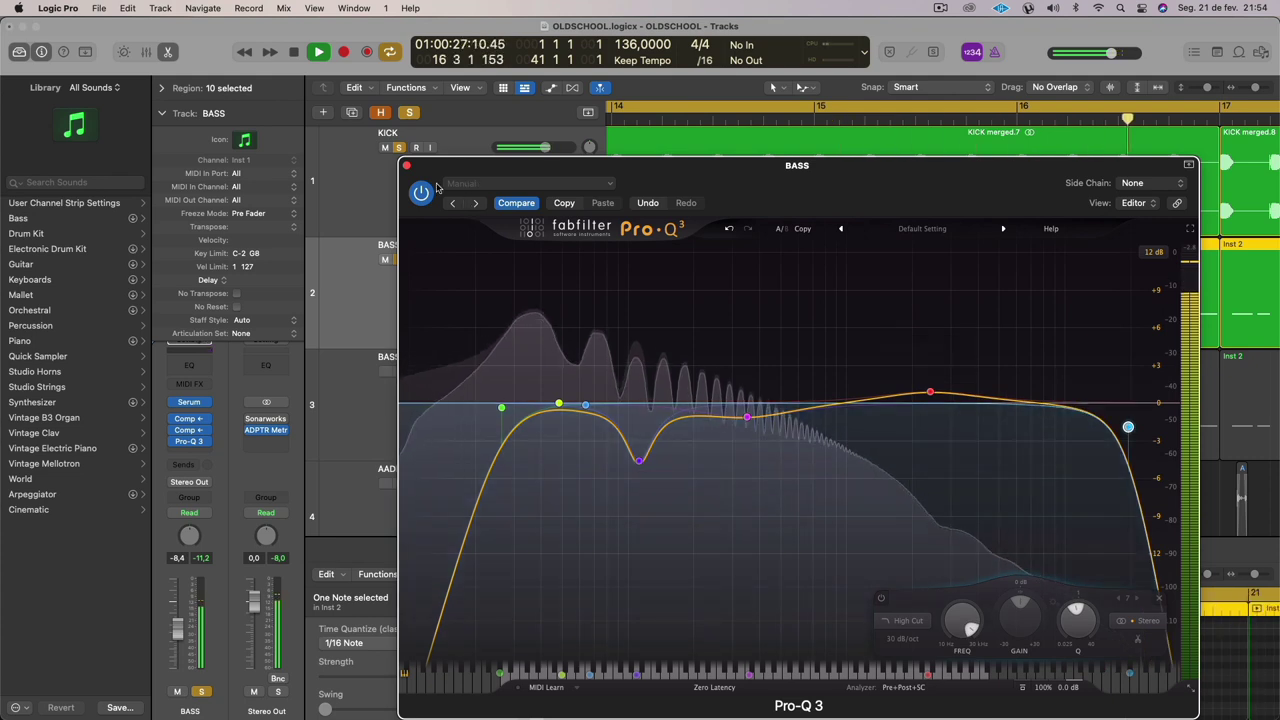
left_click(406, 166)
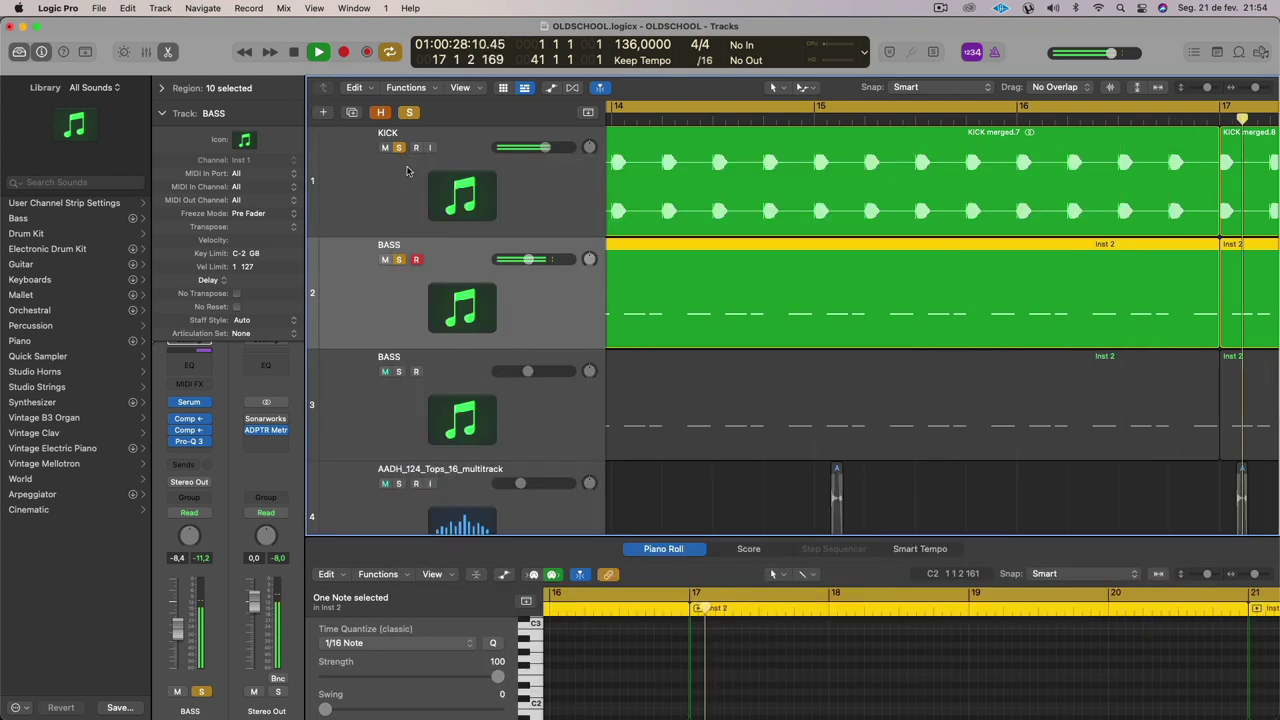
Stop playback, solo and select the second BASS track, and remove the solo from the first BASS track.
key("space")
left_click(397, 371)
left_click(504, 418)
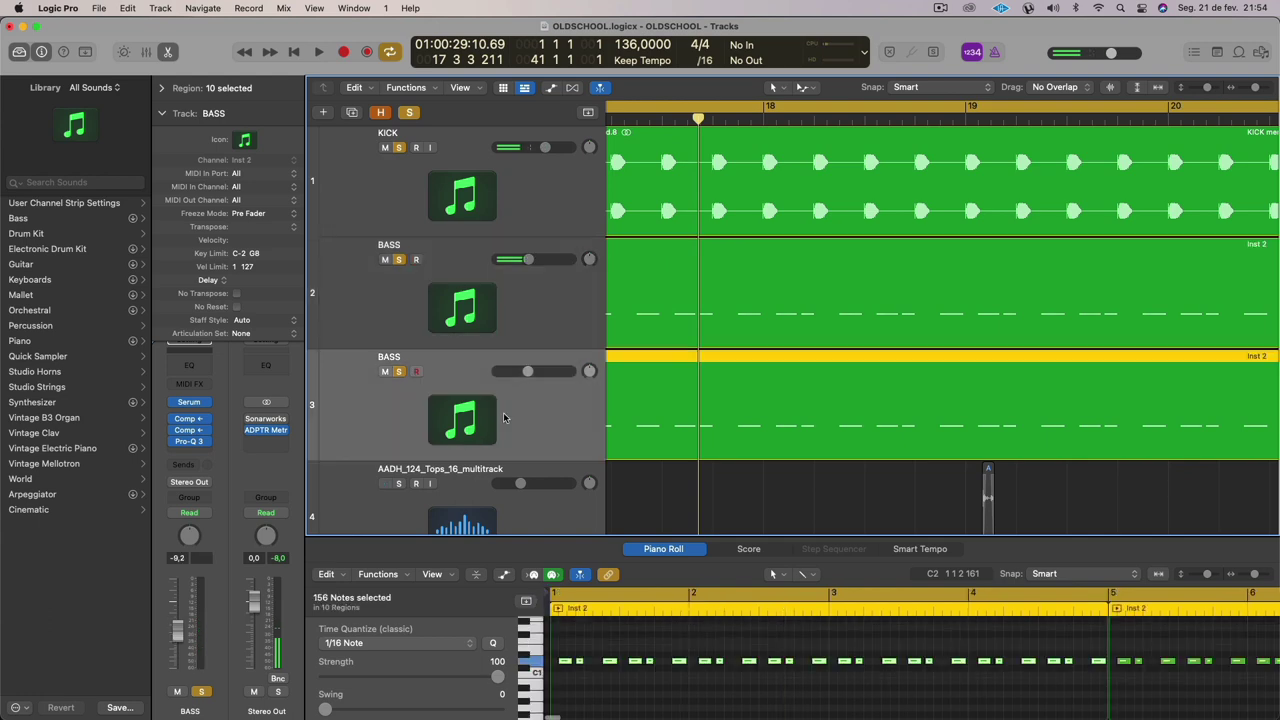
left_click(400, 260)
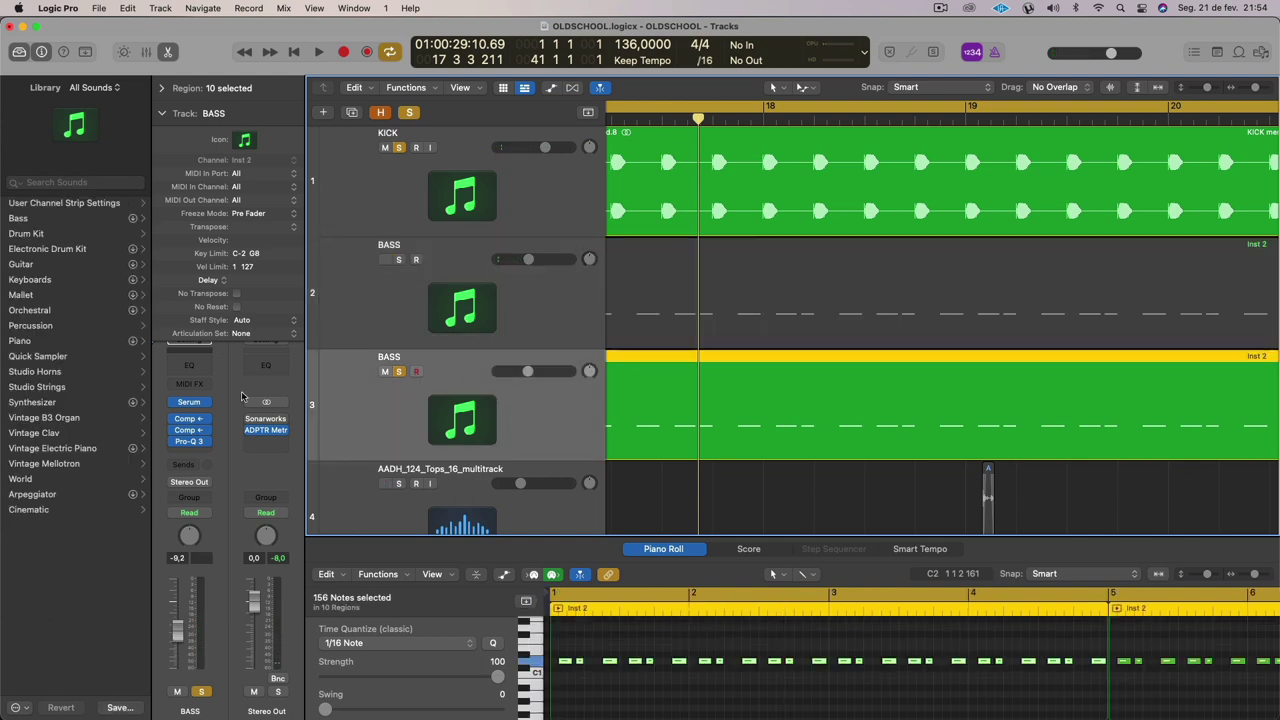
Play the second BASS track with its Serum open, showing Envelope 2 and LFO 2, and close the synth.
left_click(195, 402)
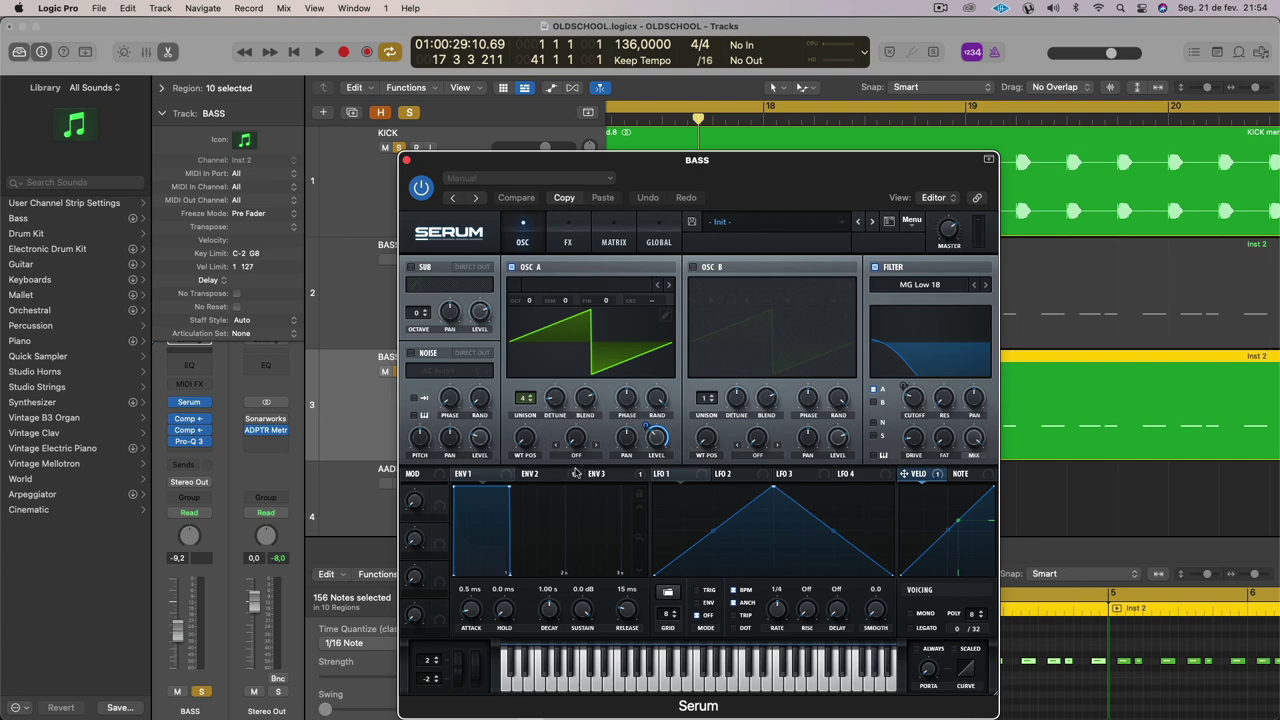
left_click(540, 473)
key("space")
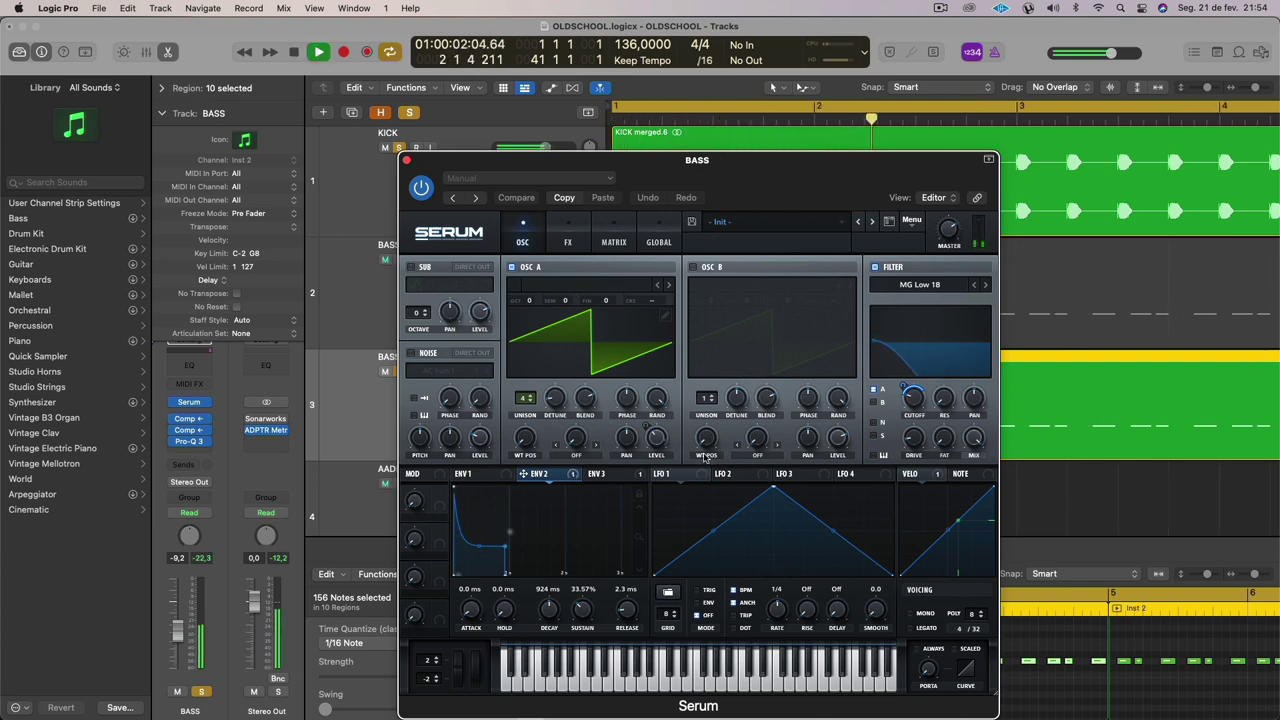
left_click(729, 478)
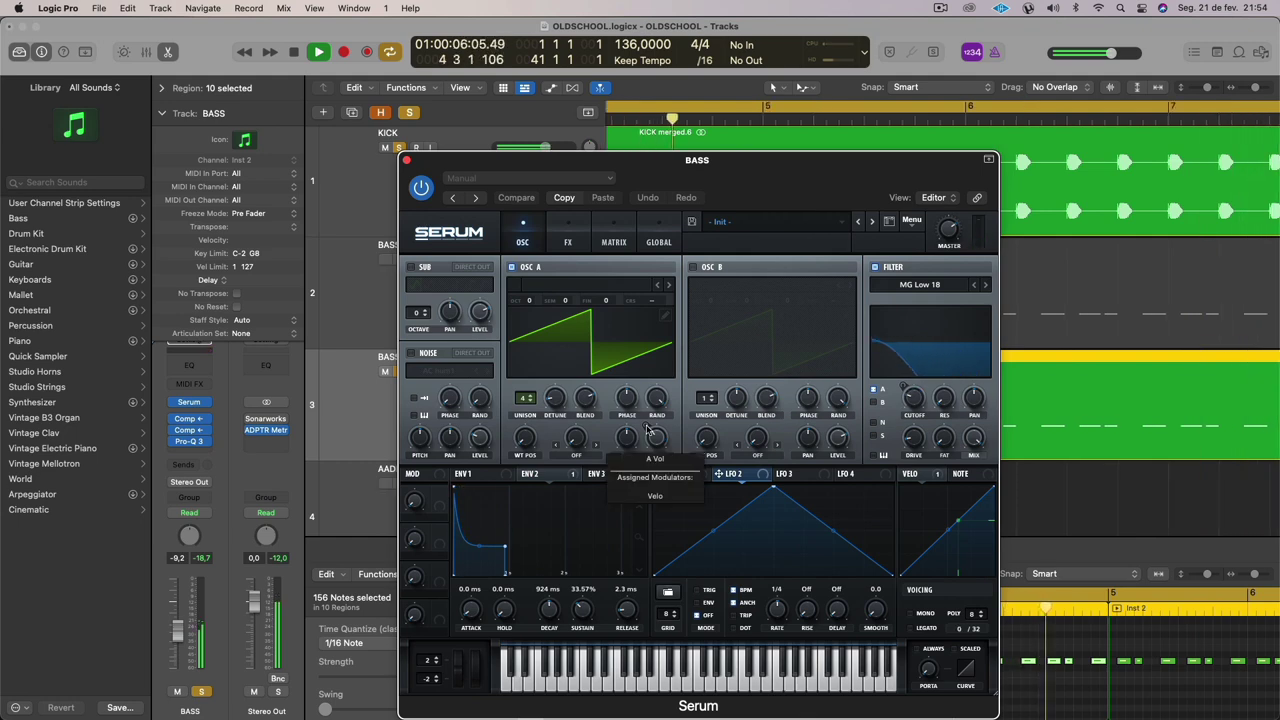
left_click(406, 160)
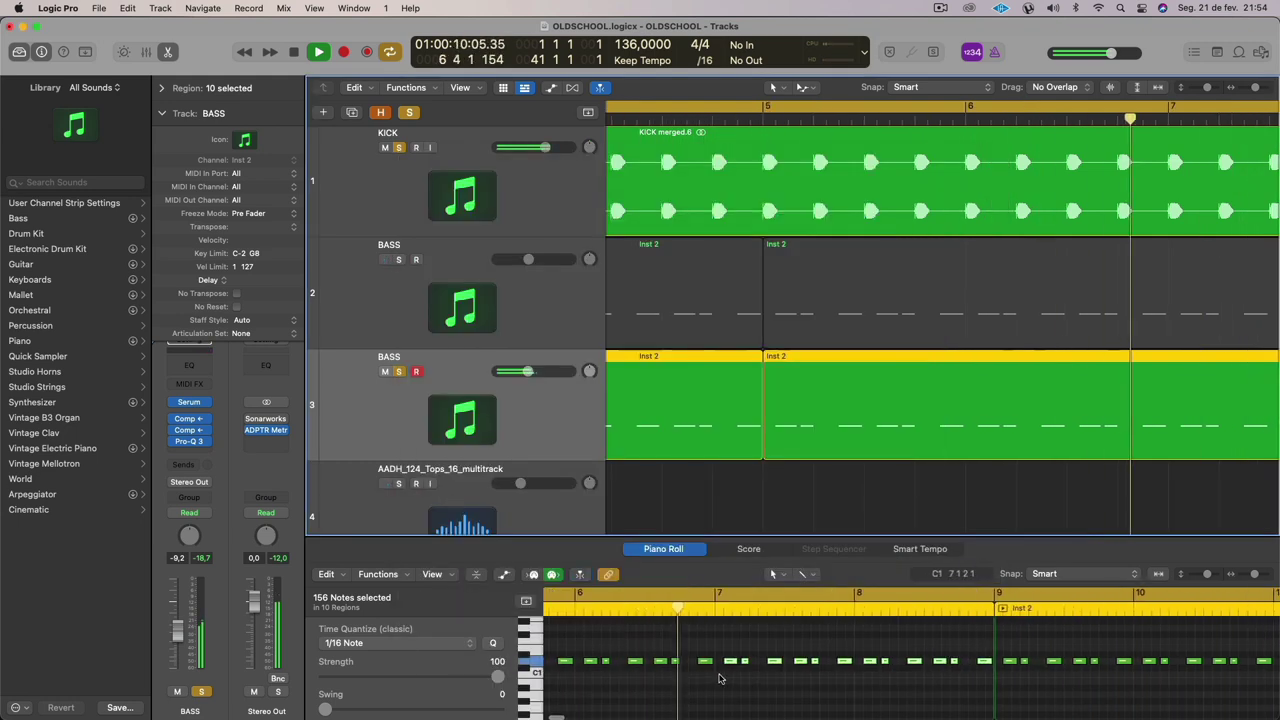
Clear the note selection in the Piano Roll and review the FX page of the second BASS track's Serum.
left_click(720, 676)
scroll(720, 676, "left", 6)
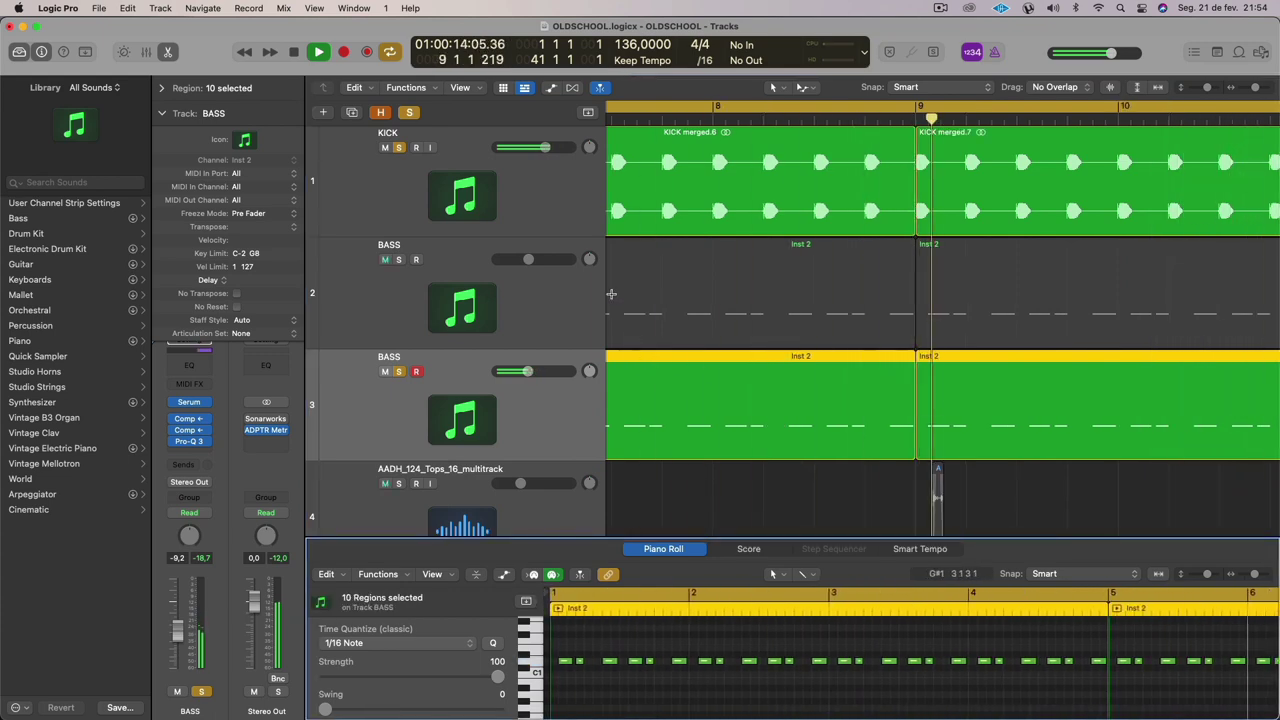
left_click(190, 402)
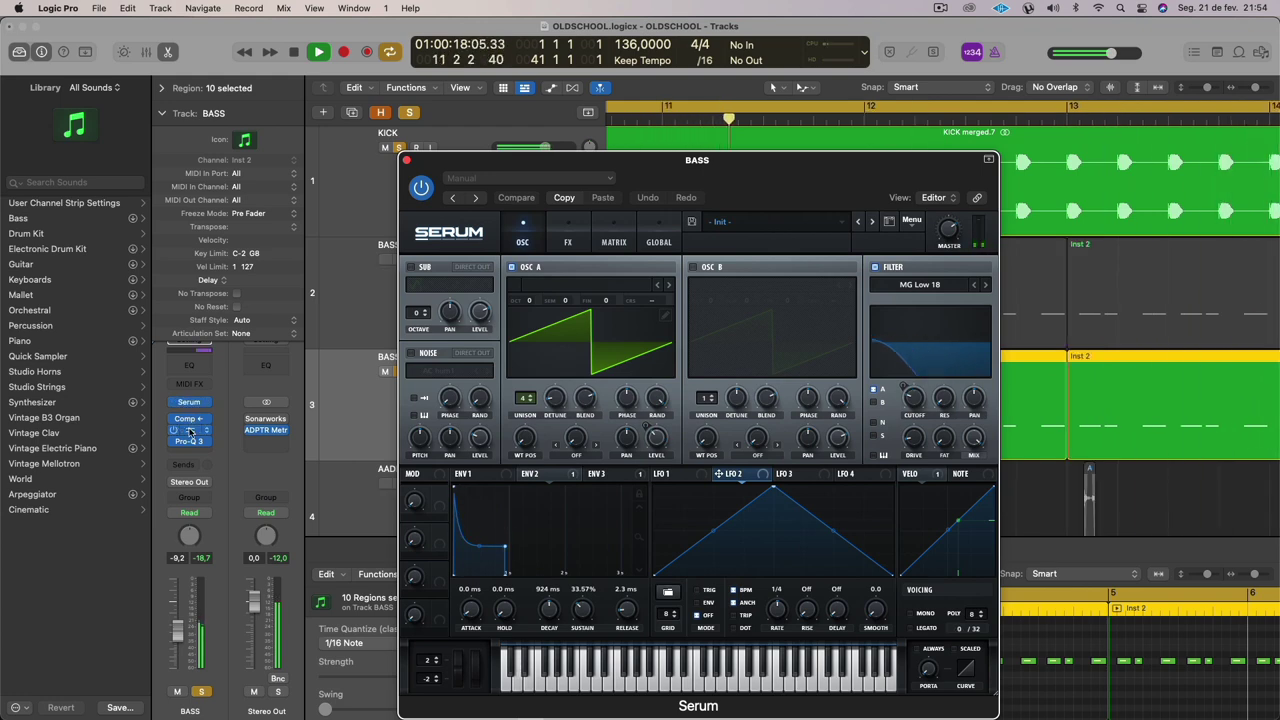
left_click(570, 242)
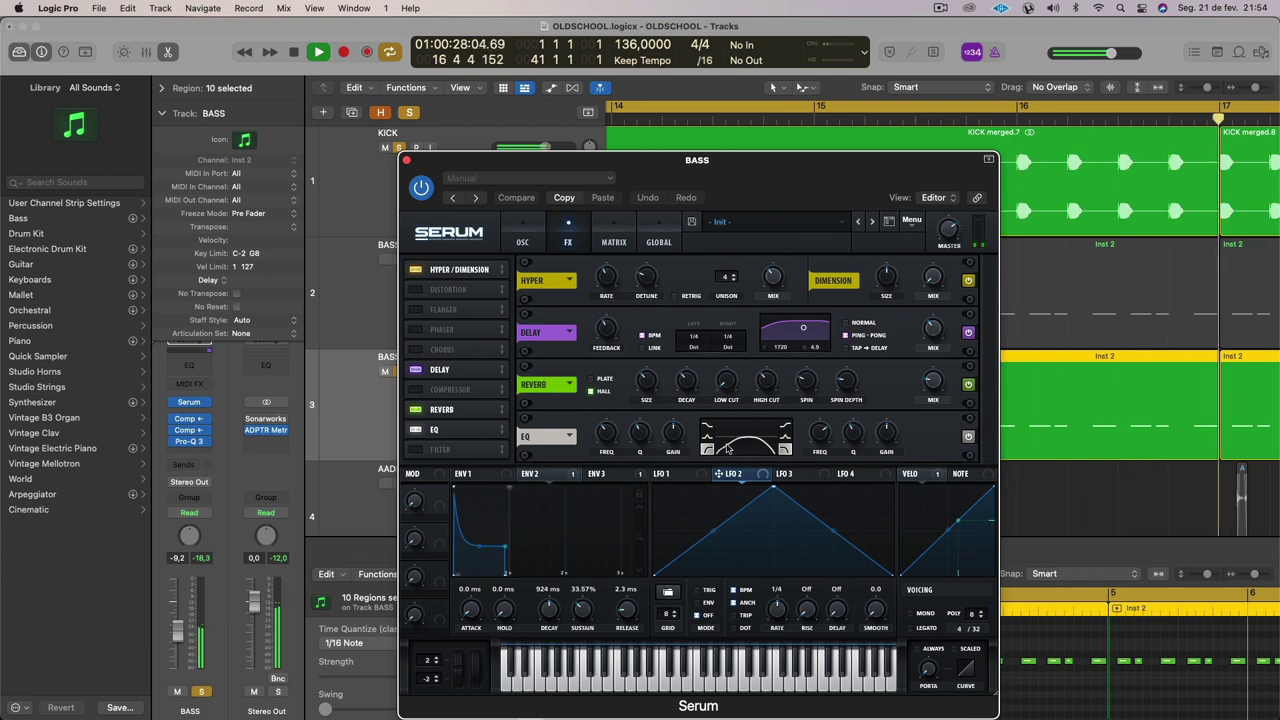
left_click(405, 161)
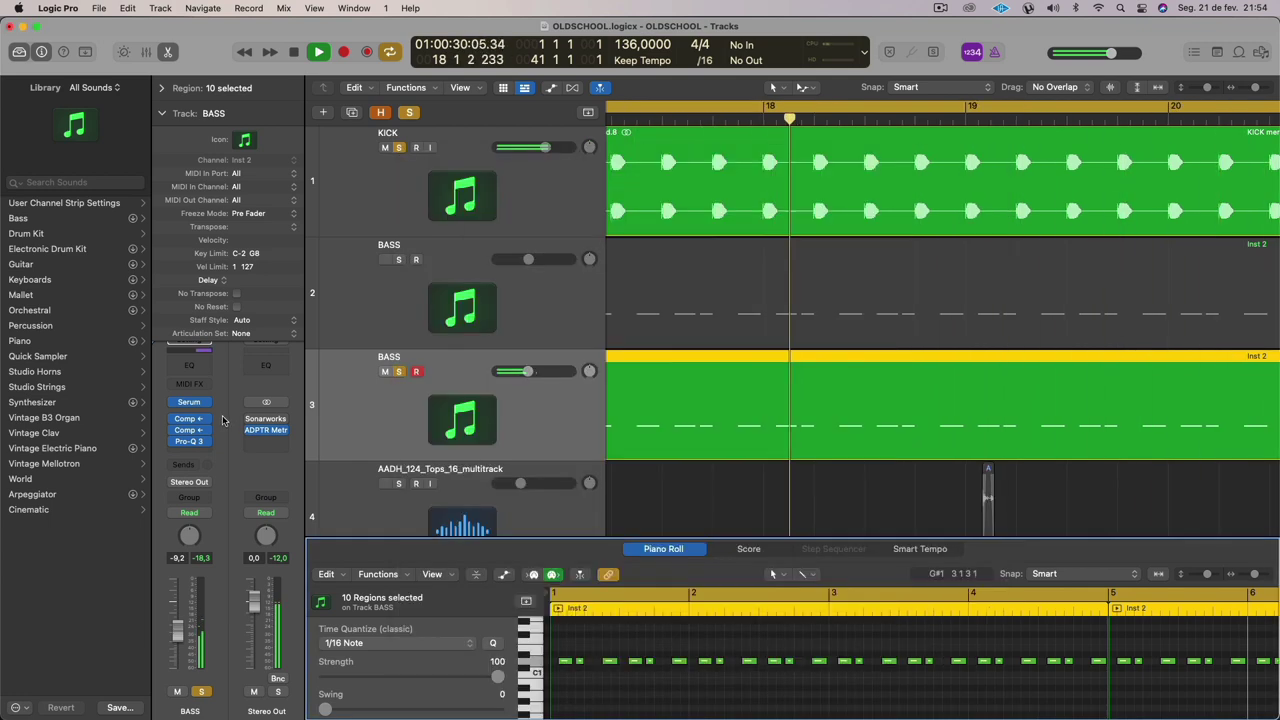
Inspect the second BASS track's Pro-Q 3 while adding the first BASS track to the solo, and close the equalizer.
left_click(195, 441)
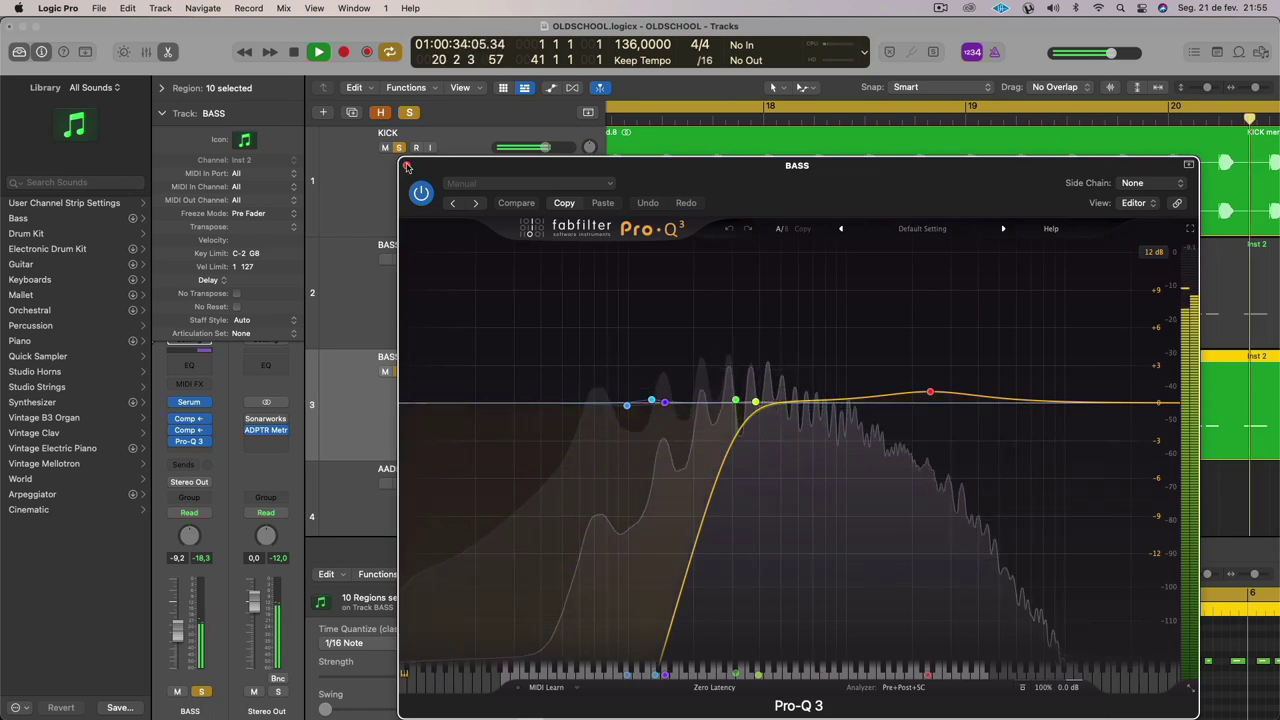
left_click_drag(519, 207, 573, 468)
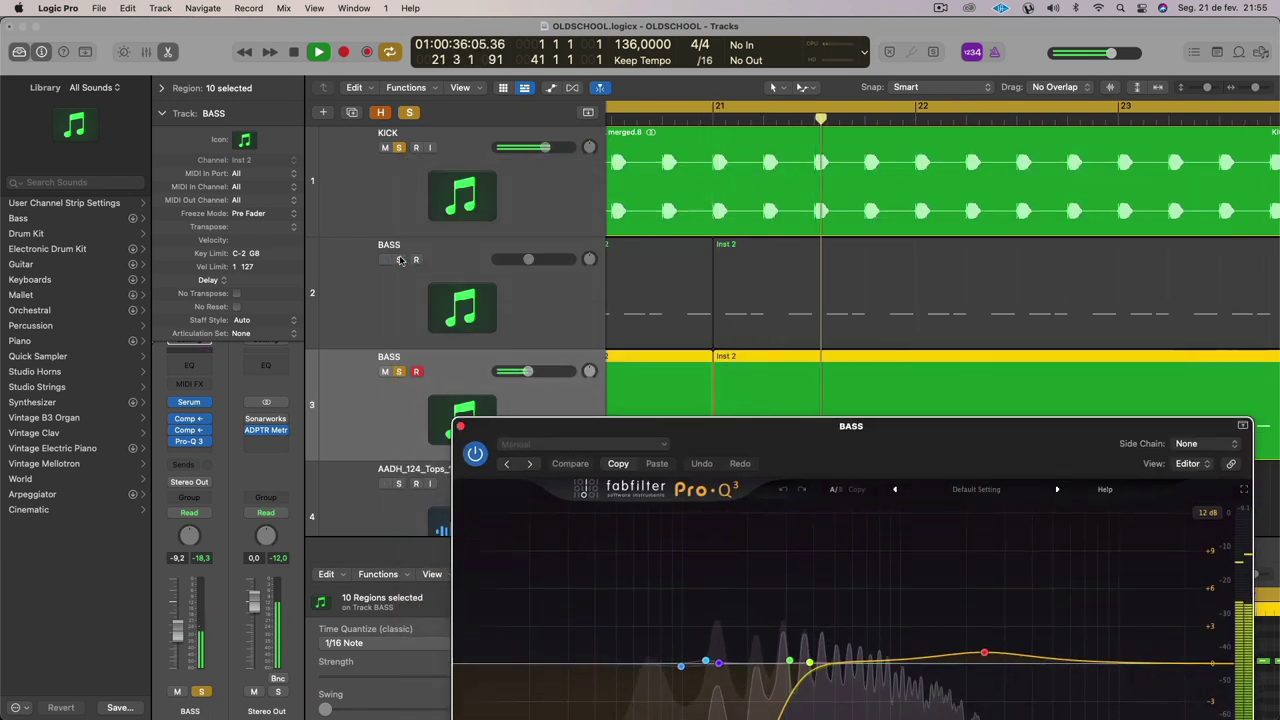
left_click(399, 260)
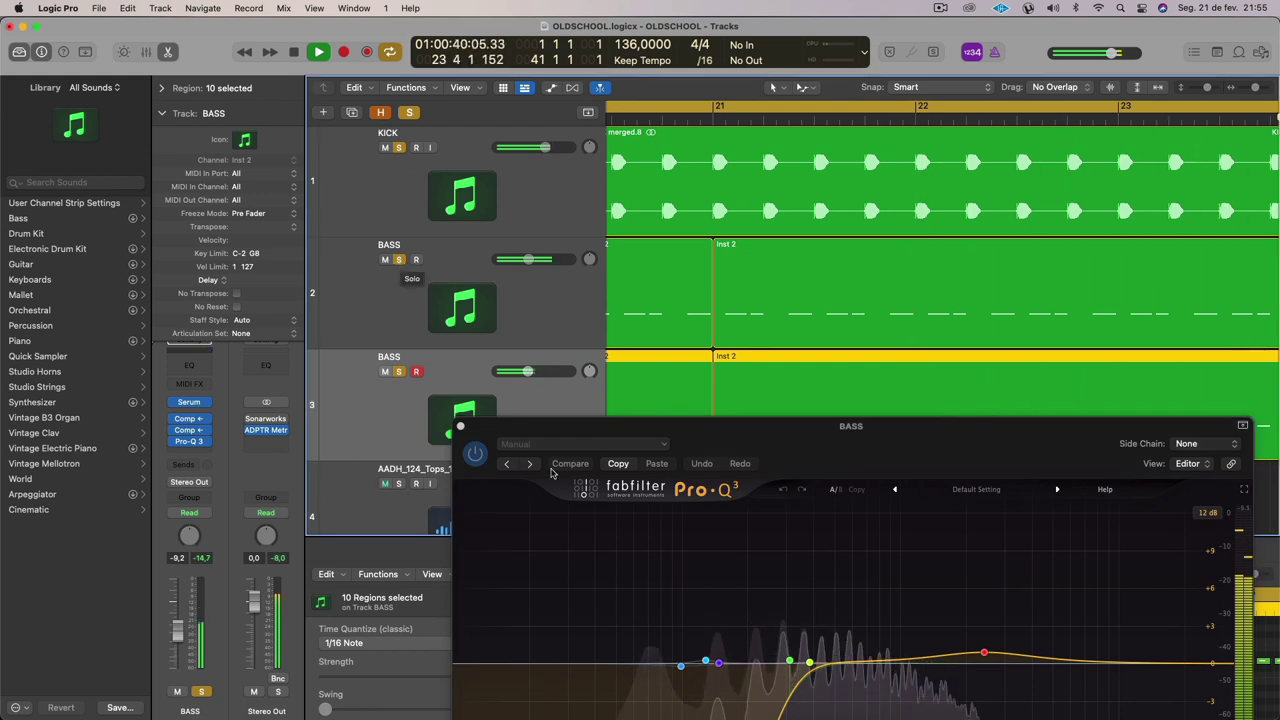
left_click(461, 426)
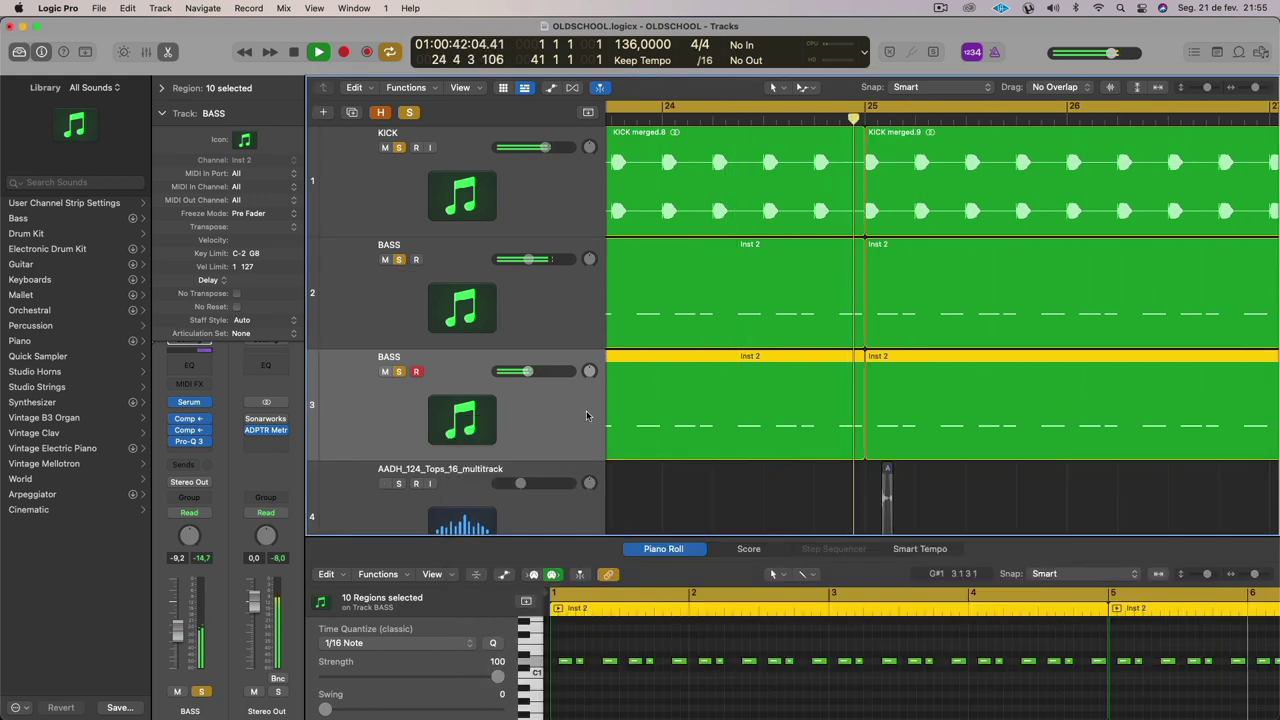
Examine the whole arrangement from the kick and bass down to the percussion and hat loop tracks, and stop playback.
key("z")
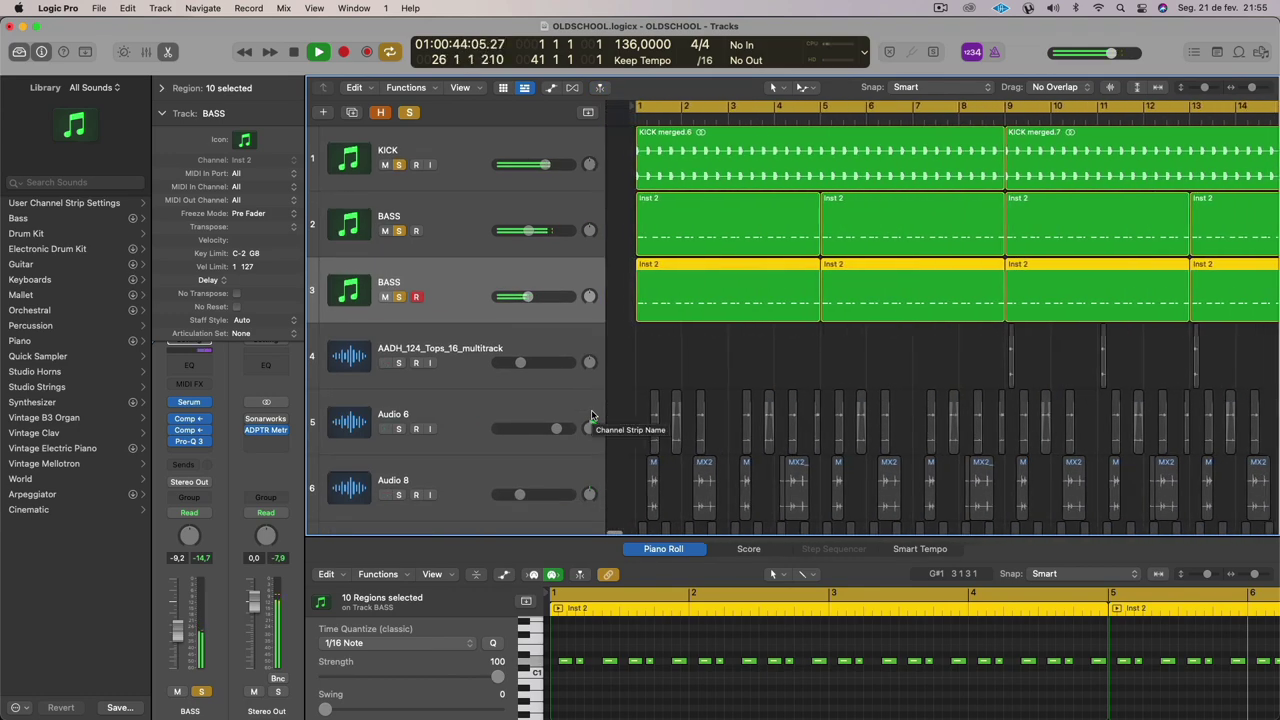
scroll(592, 415, "down", 3)
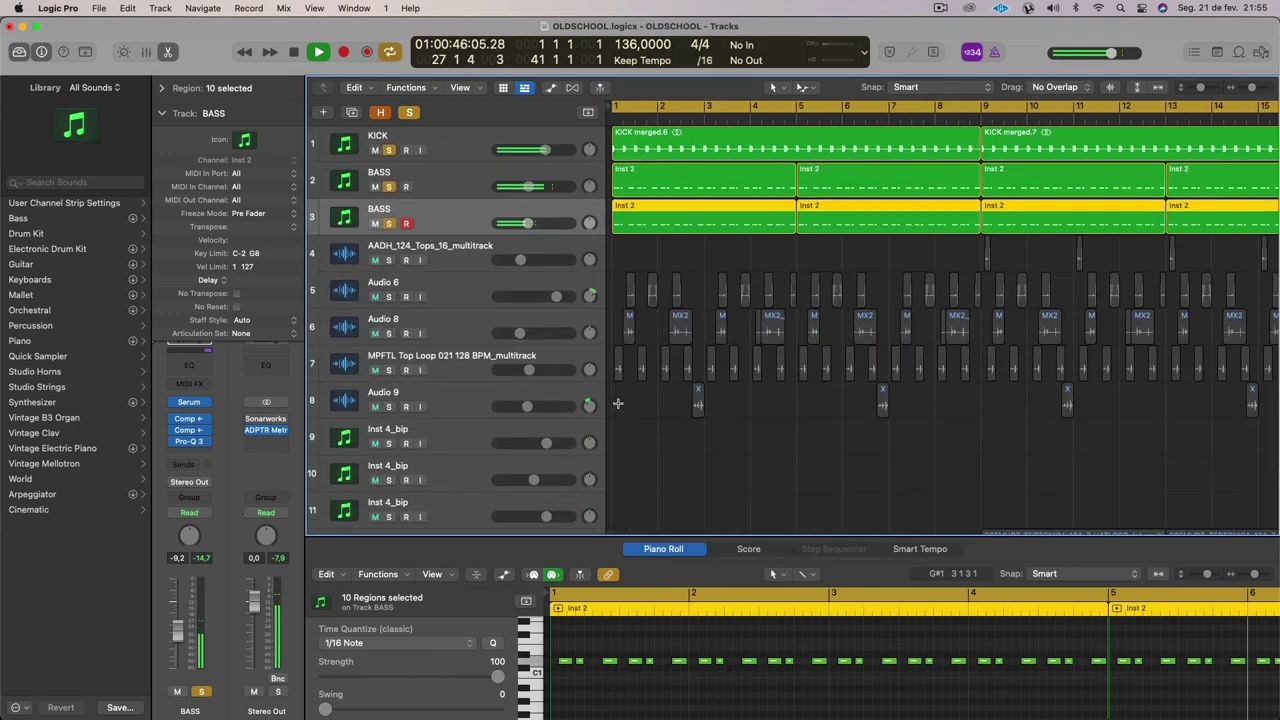
scroll(622, 398, "left", 10)
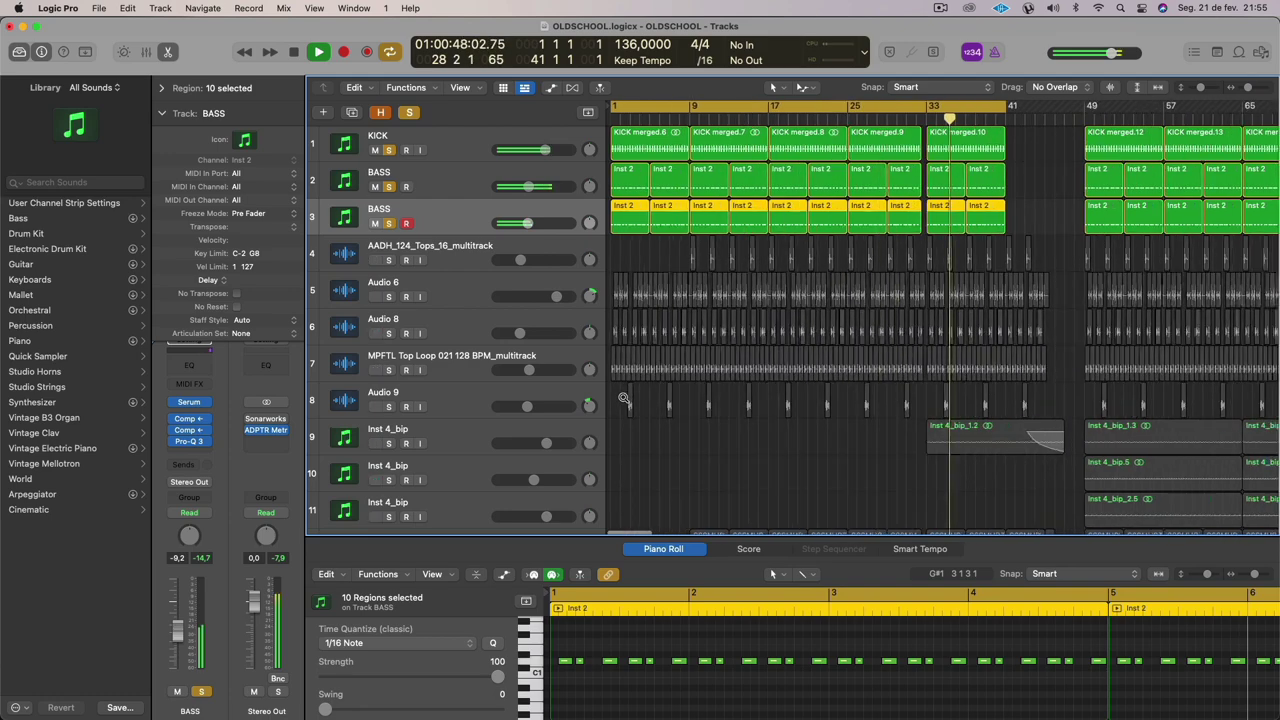
scroll(618, 400, "right", 3)
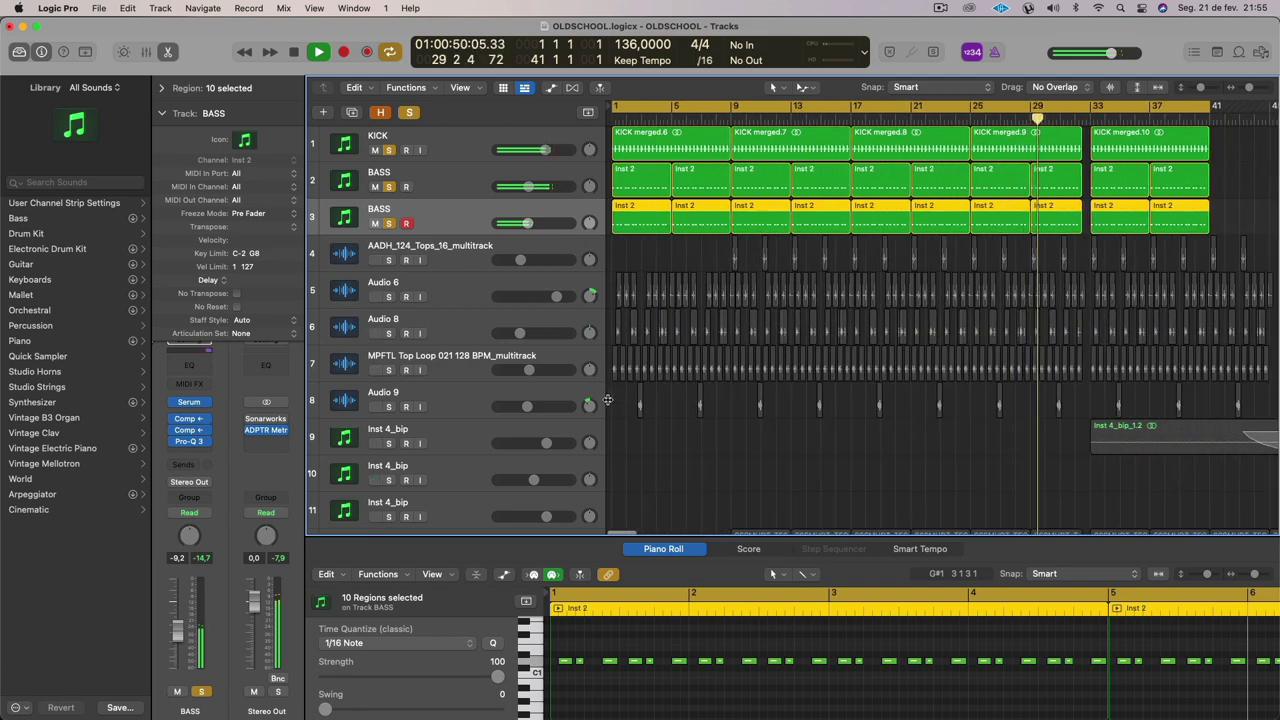
scroll(607, 400, "up", 3)
scroll(612, 400, "right", 4)
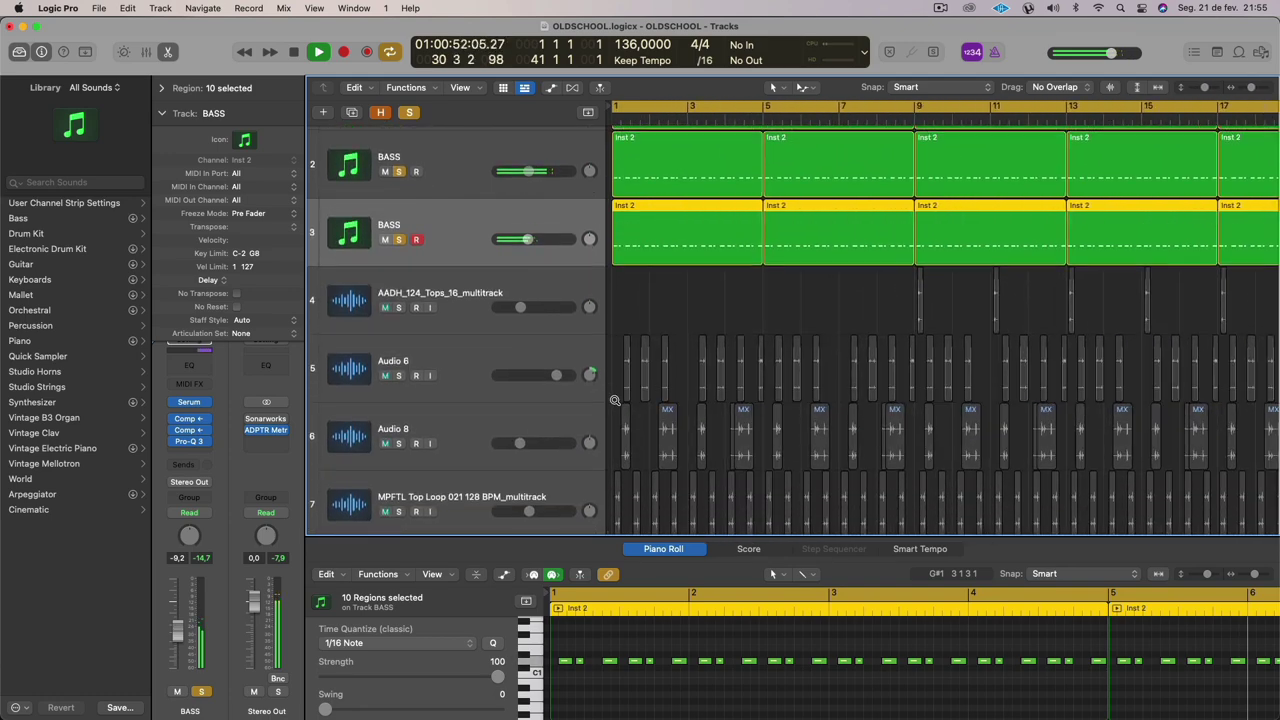
scroll(613, 400, "up", 1)
scroll(615, 401, "down", 7)
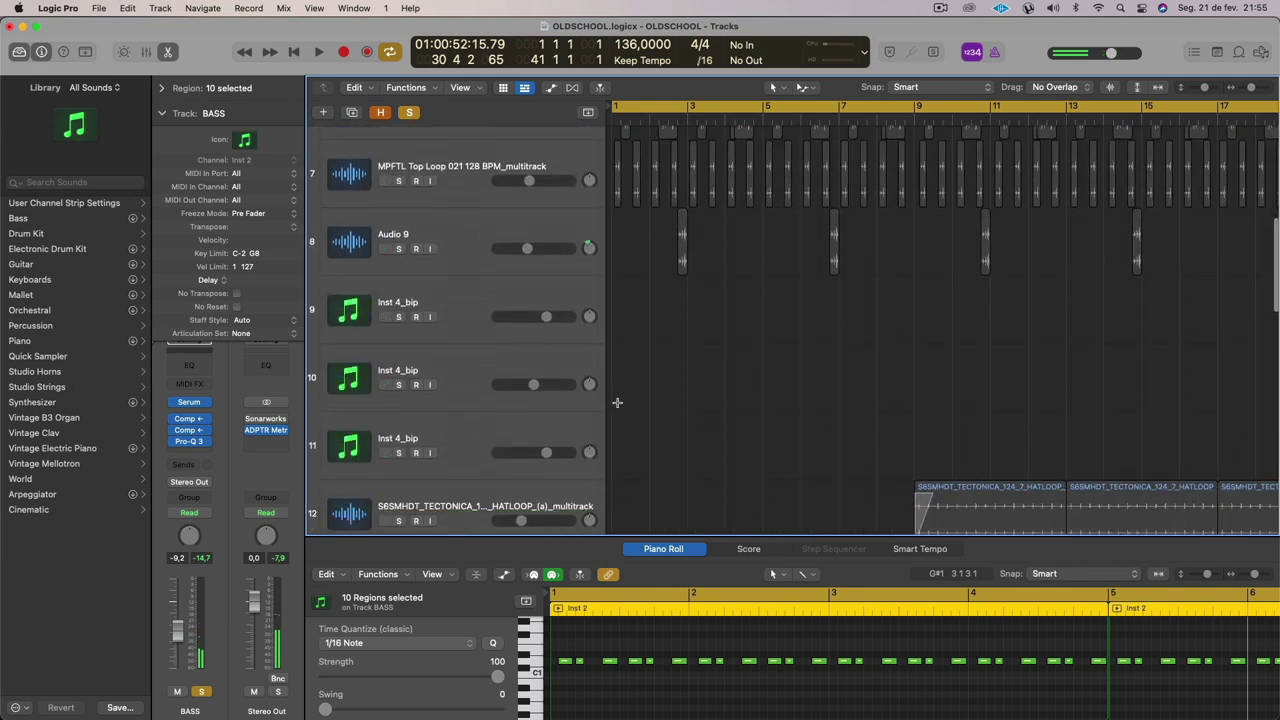
scroll(617, 402, "up", 3)
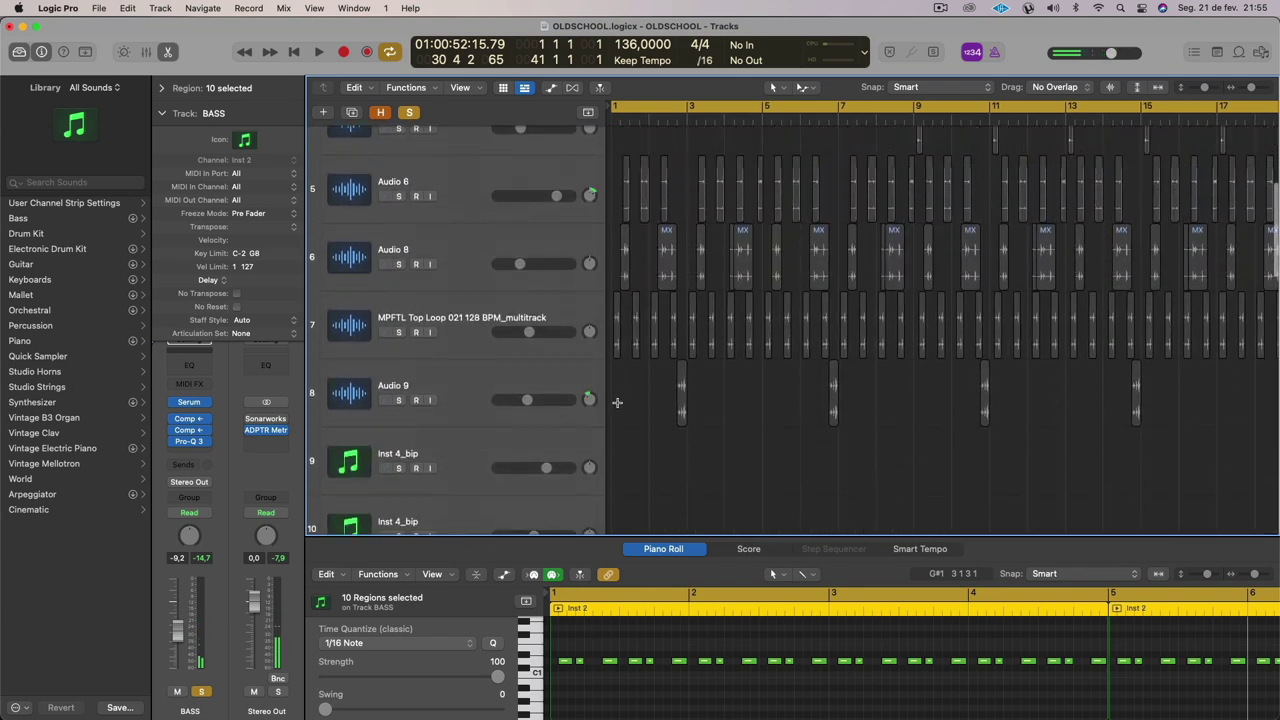
Solo the MPFTL Top Loop 021 128 BPM_multitrack track, enlarge its bongo regions in the arrangement, and play it.
left_click(399, 333)
left_click(482, 308)
key("super+Right")
key("super+Right")
key("super+Right")
key("super+Right")
key("super+Right")
key("super+Right")
key("super+Right")
key("super+Right")
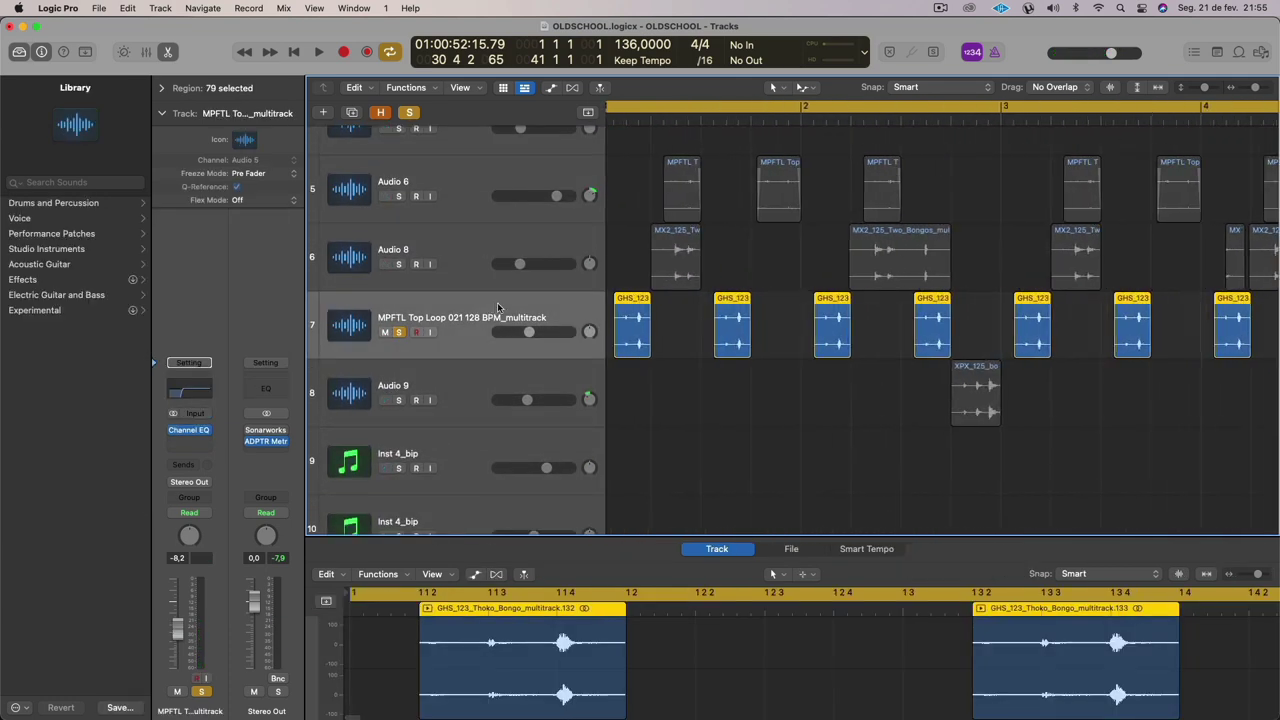
key("super+Left")
key("super+Left")
key("super+Left")
key("super+Left")
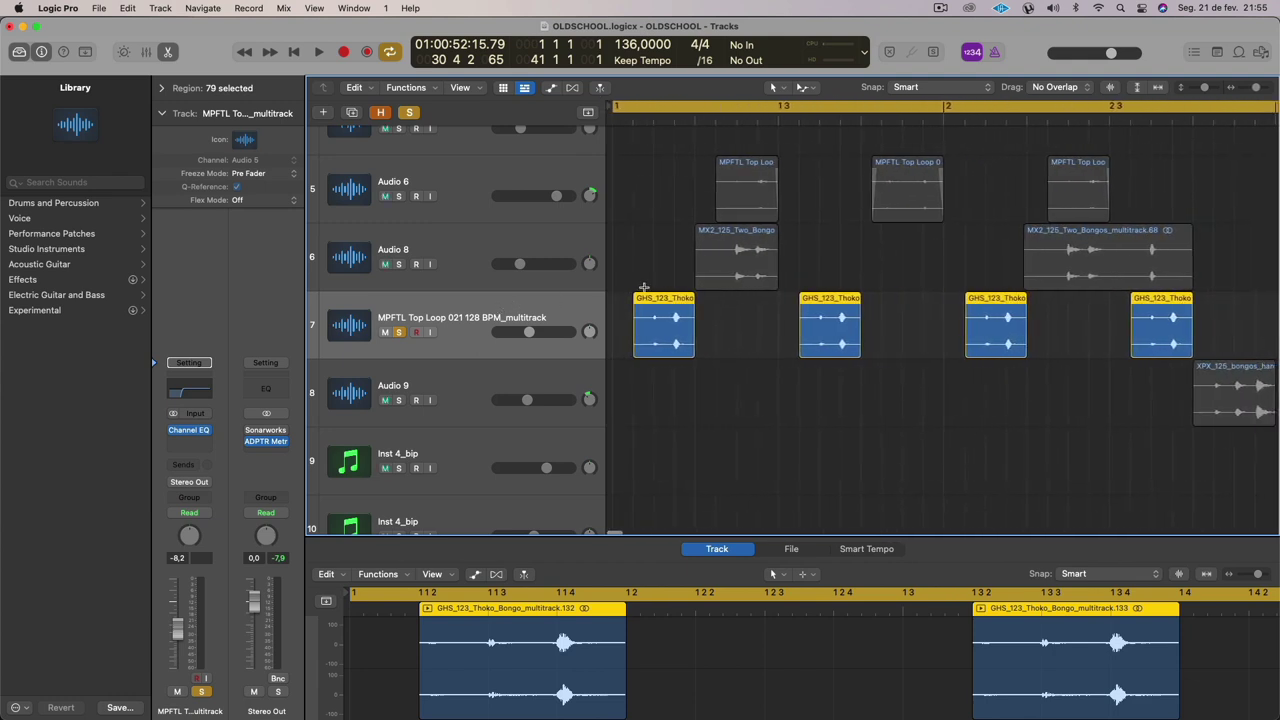
key("space")
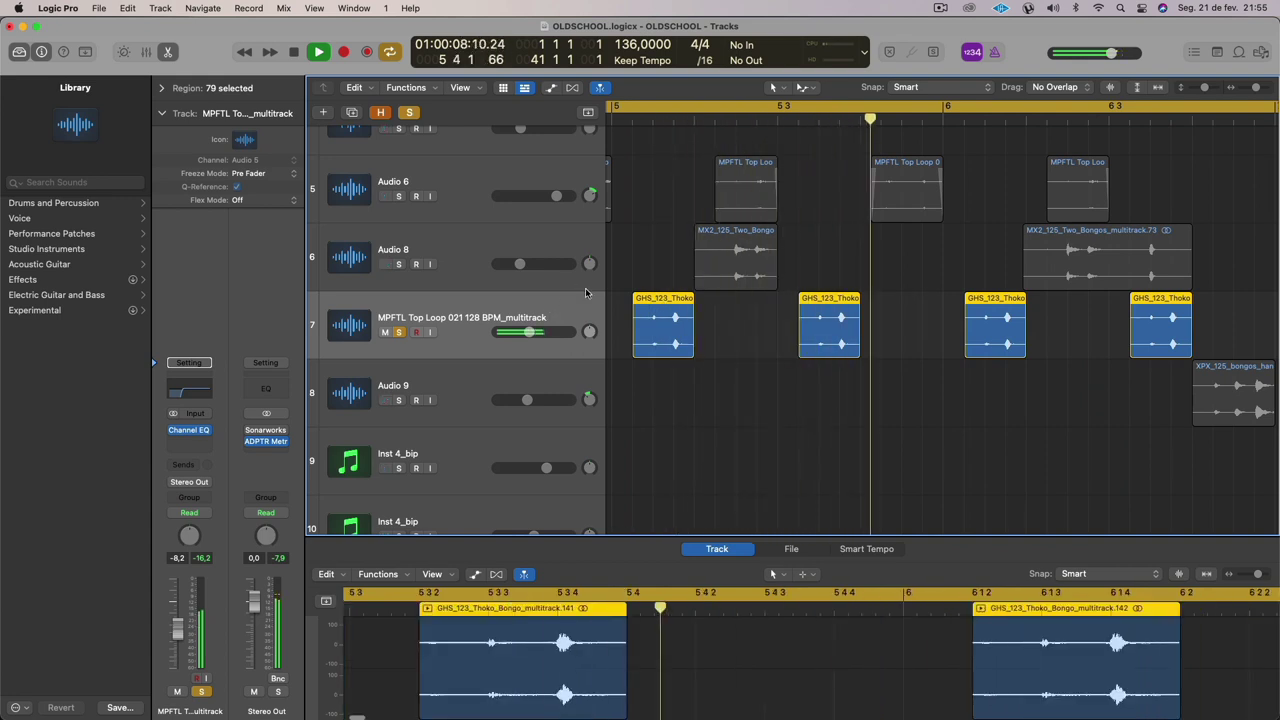
Widen the arrangement view to several bars, solo and select Audio 8, and play it with the MPFTL Top Loop track.
scroll(888, 415, "down", 2)
scroll(888, 415, "down", 5)
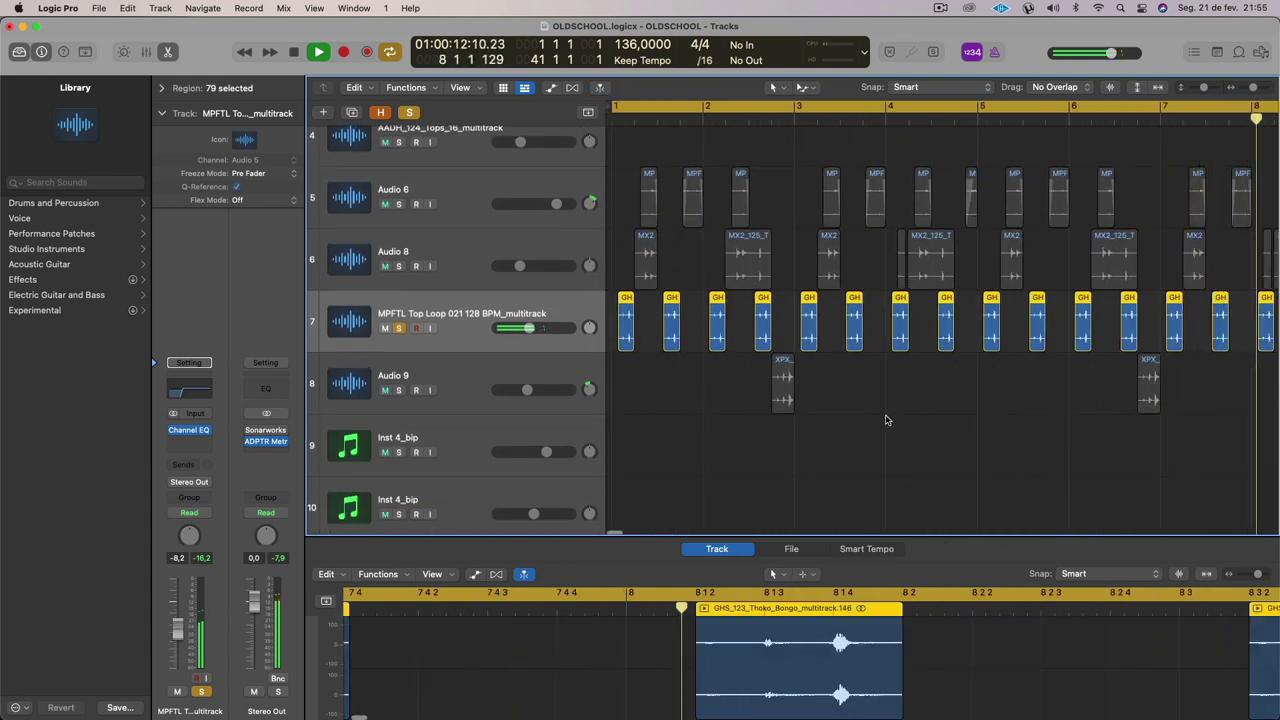
left_click(398, 266)
left_click(456, 240)
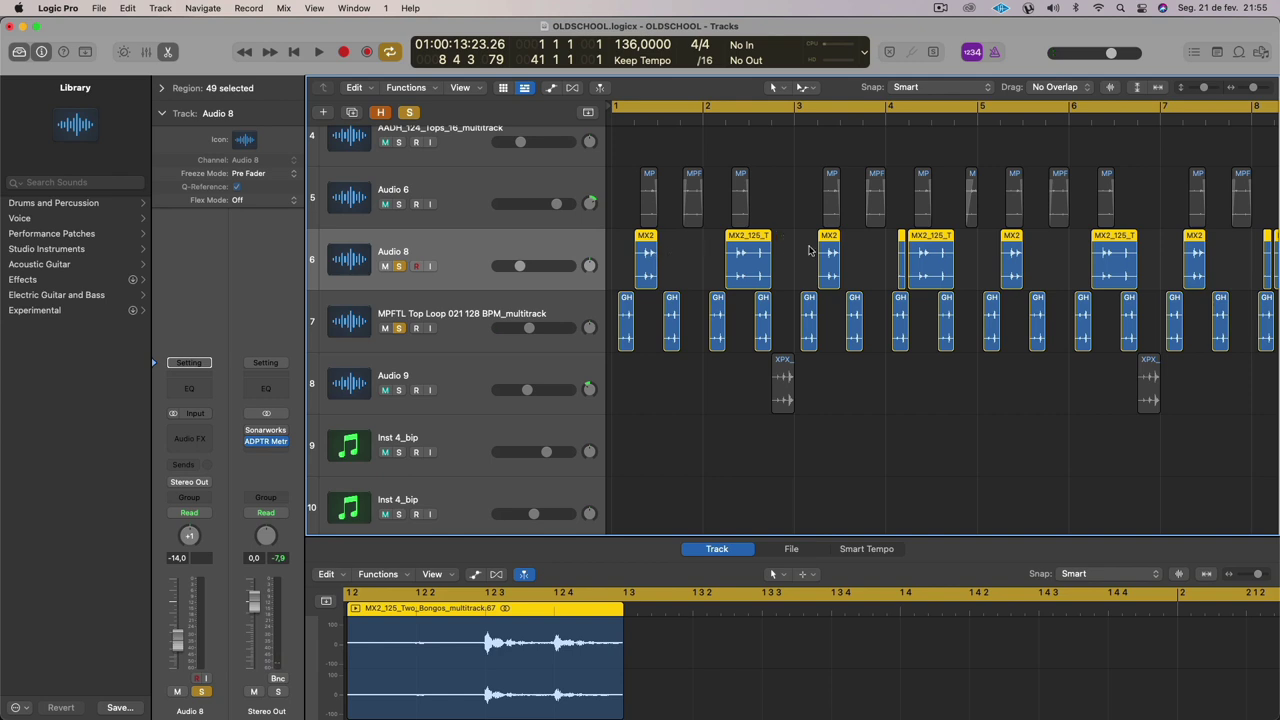
key("space")
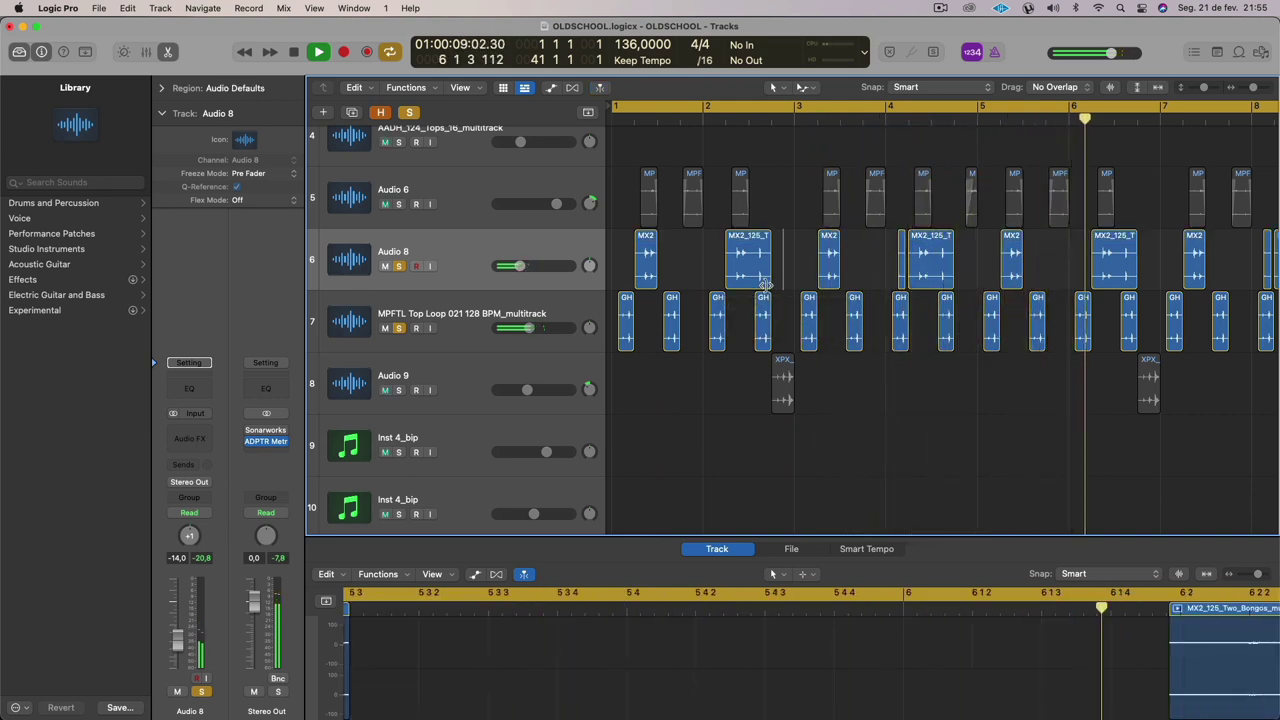
Select the first GHS_123_Thoko_Bongo region, replay both soloed bongo tracks together, and stop playback.
key("space")
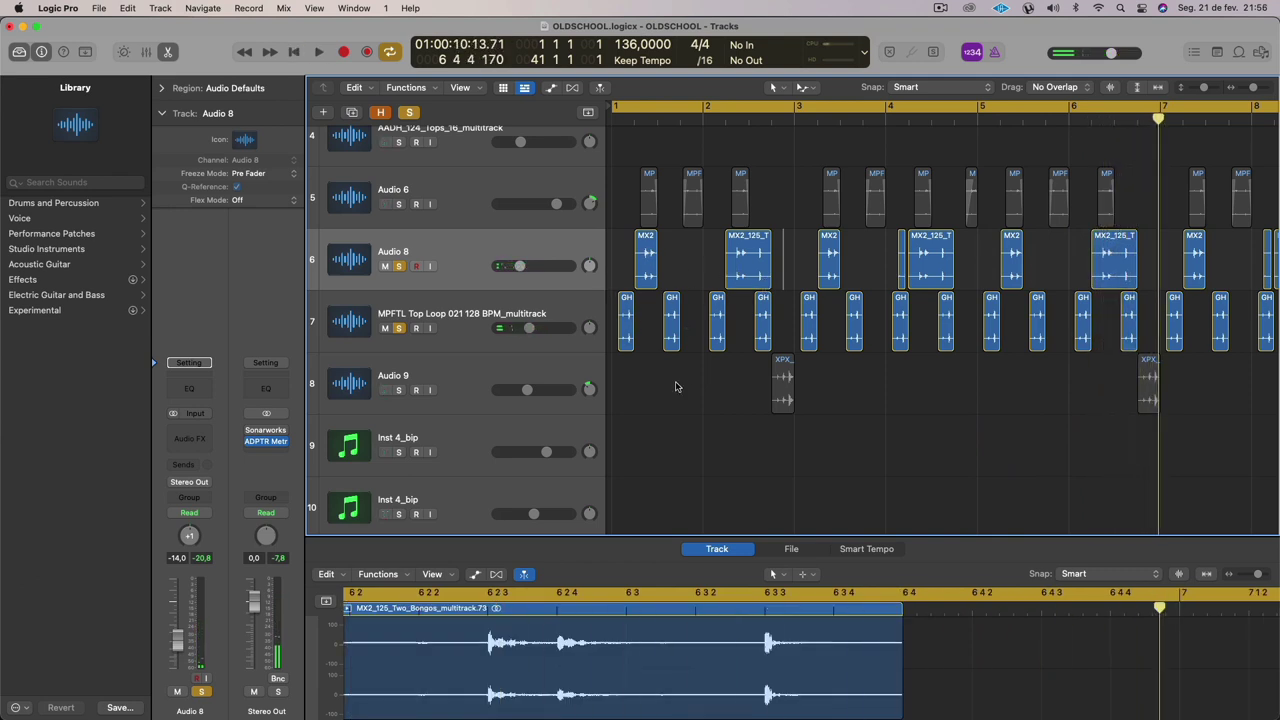
key("space")
left_click(622, 302)
key("space")
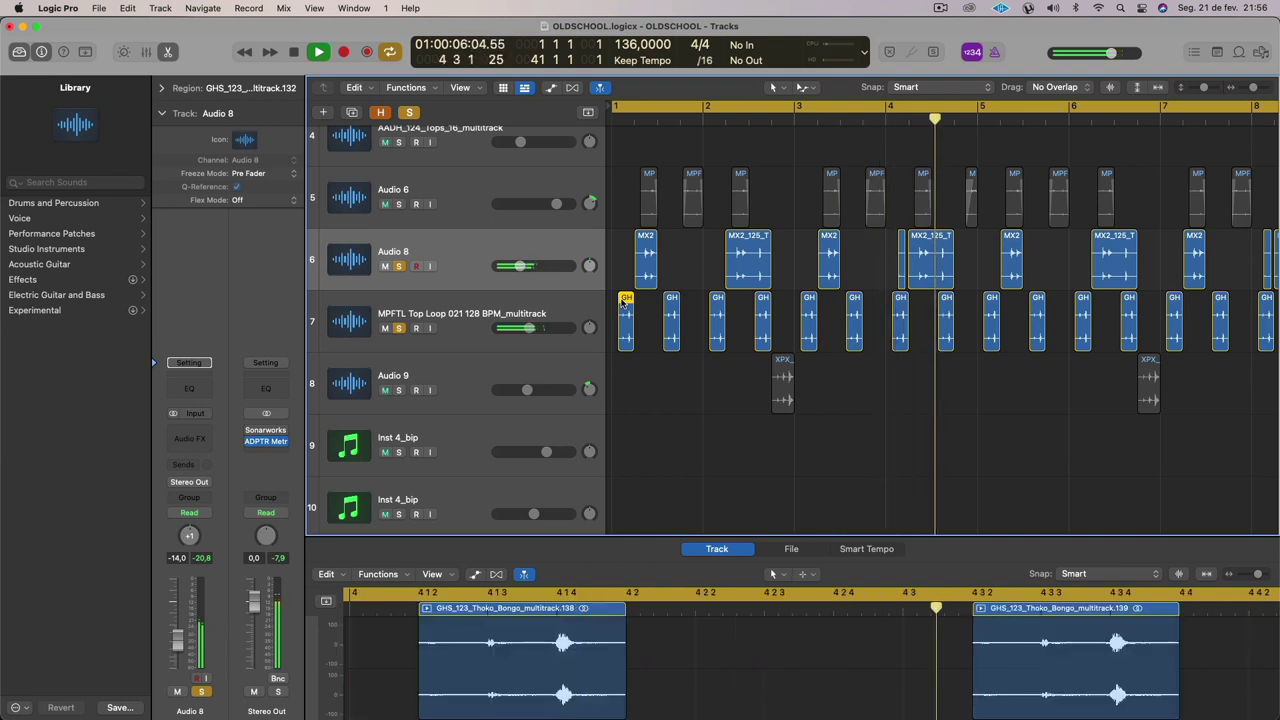
key("space")
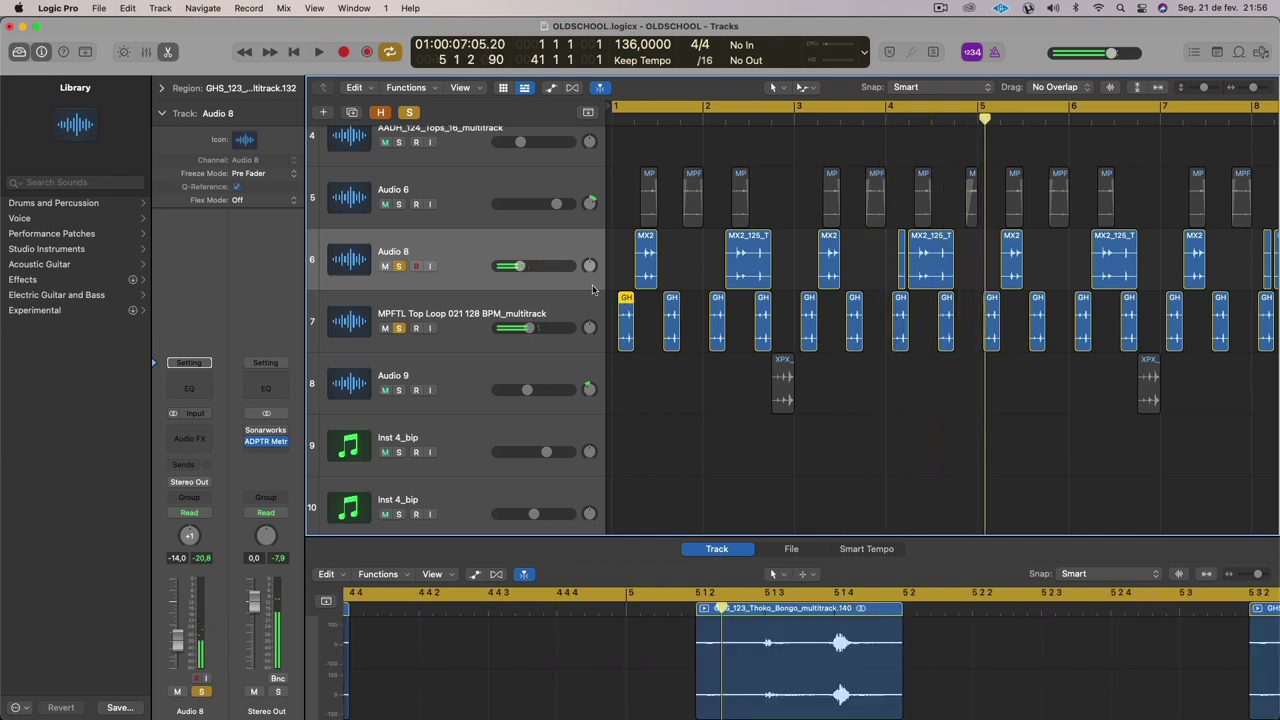
Solo and select Audio 6, and play it together with the two bongo tracks.
left_click(399, 204)
left_click(445, 193)
key("space")
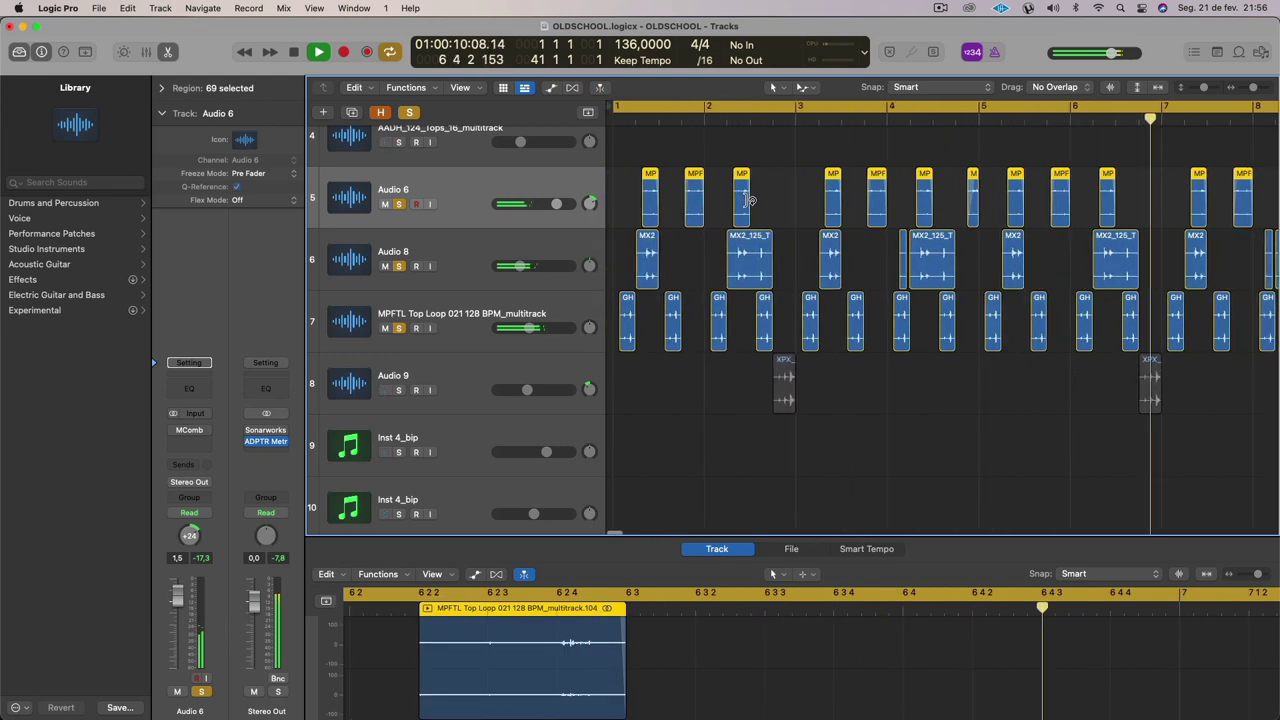
Solo Audio 9 alongside the other percussion tracks and lower its volume to -12.2 dB during playback.
left_click(399, 390)
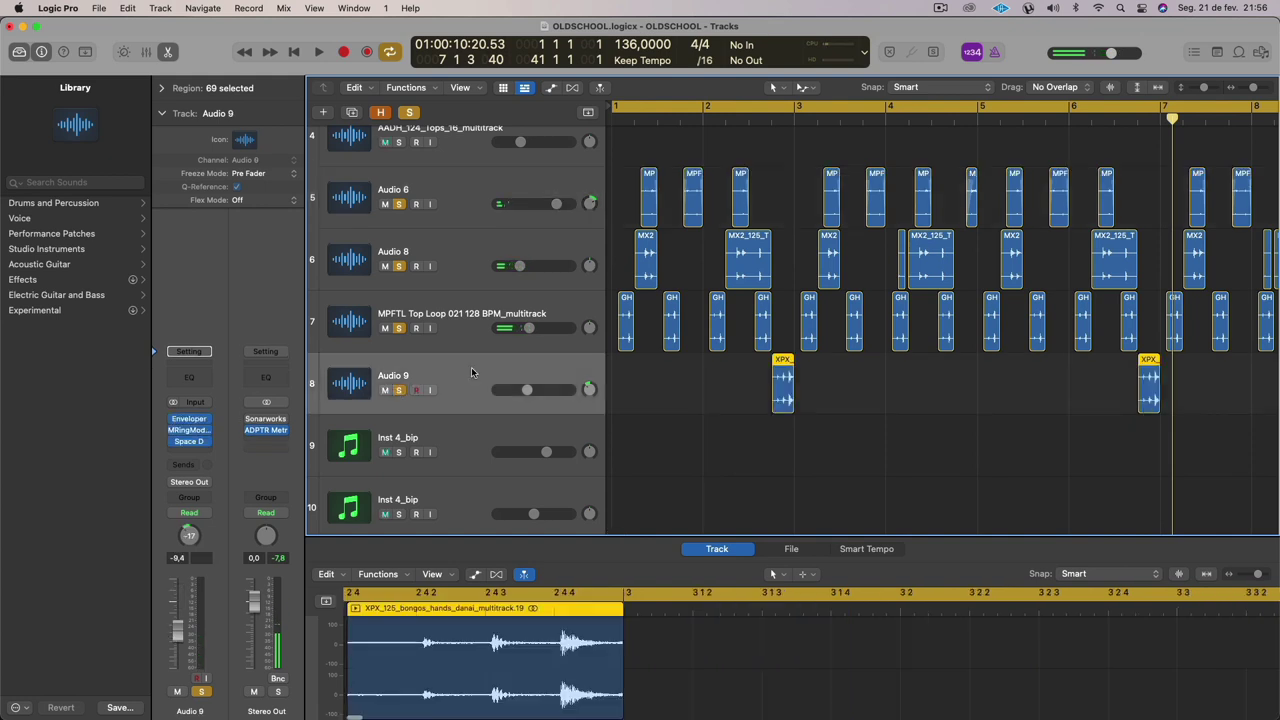
key("space")
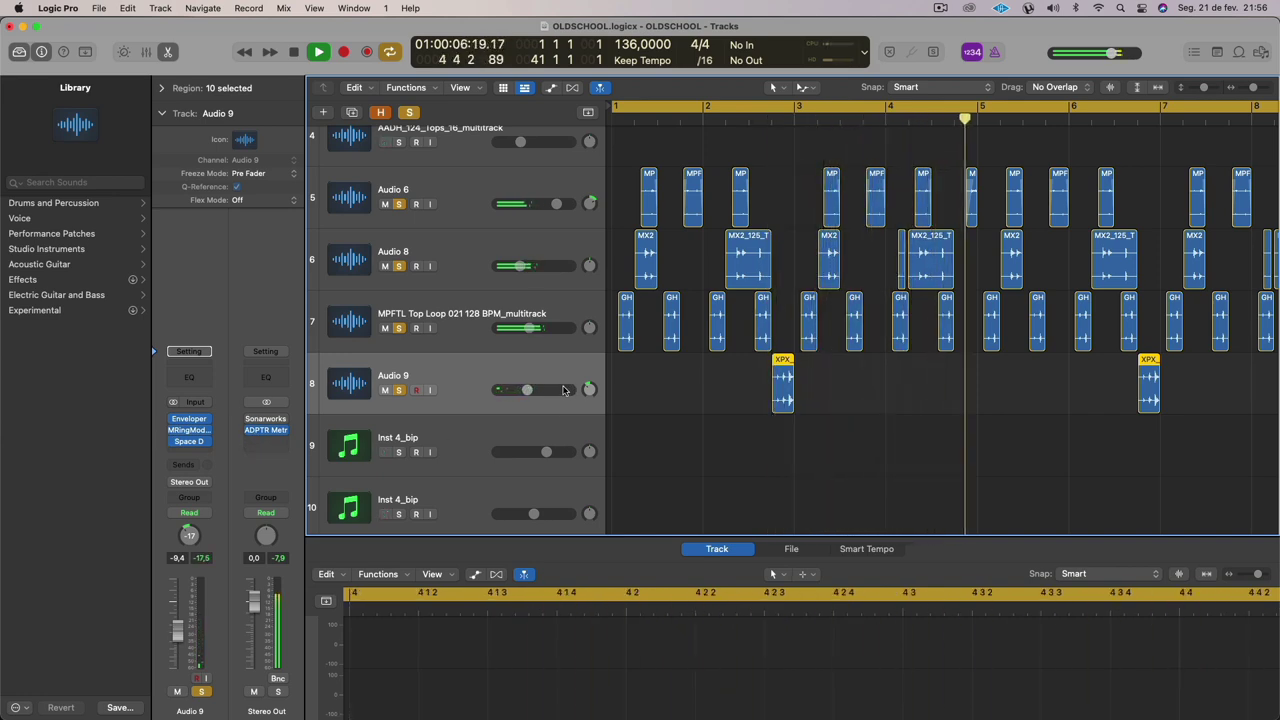
scroll(568, 387, "down", 5)
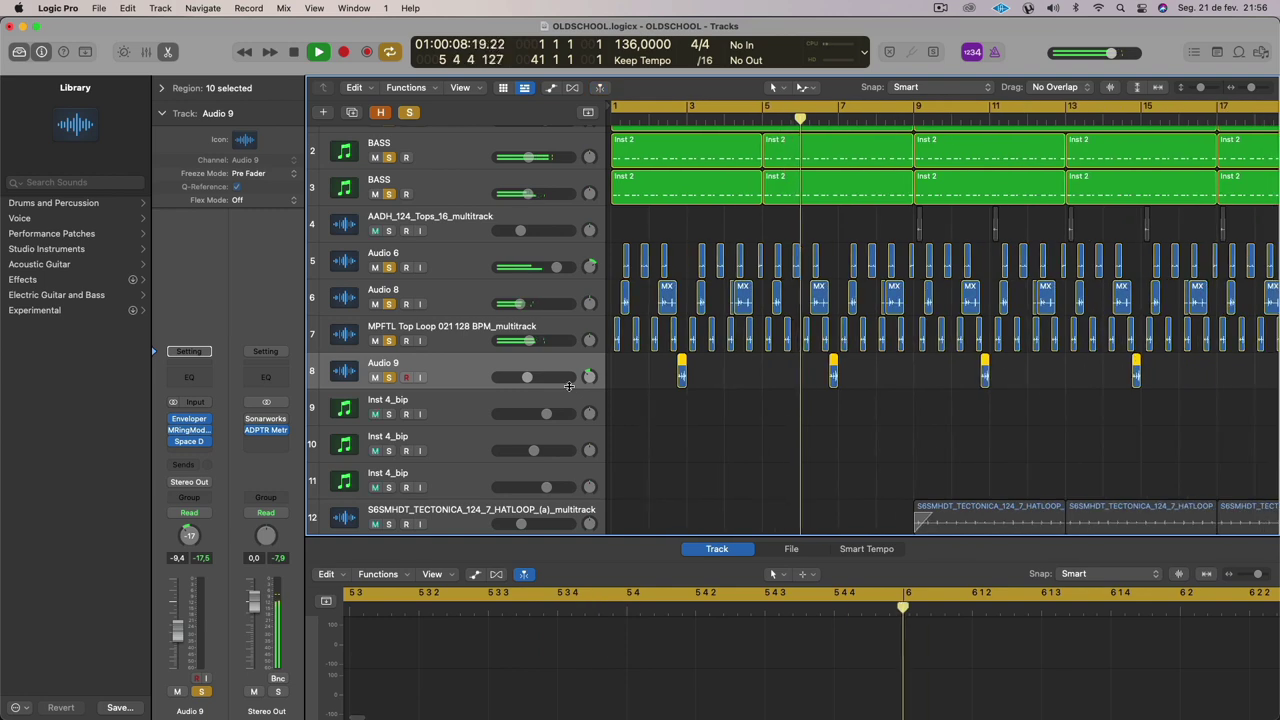
scroll(568, 387, "down", 3)
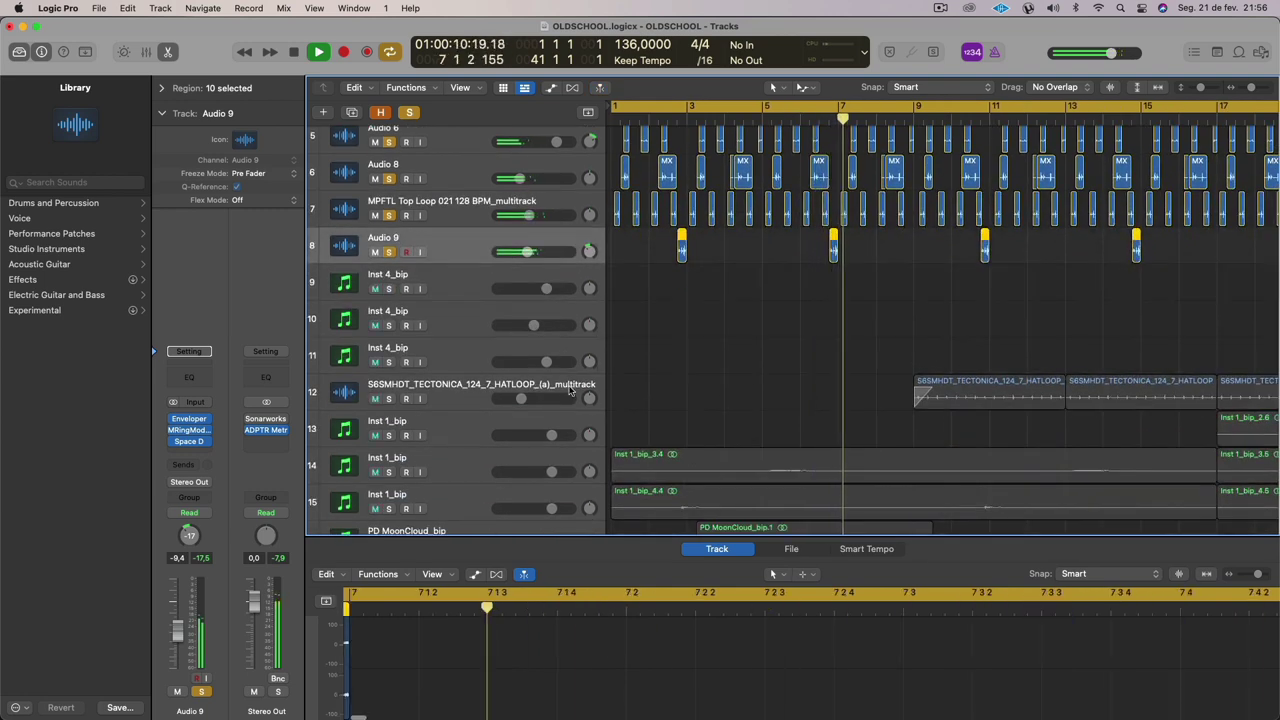
left_click_drag(528, 251, 521, 251)
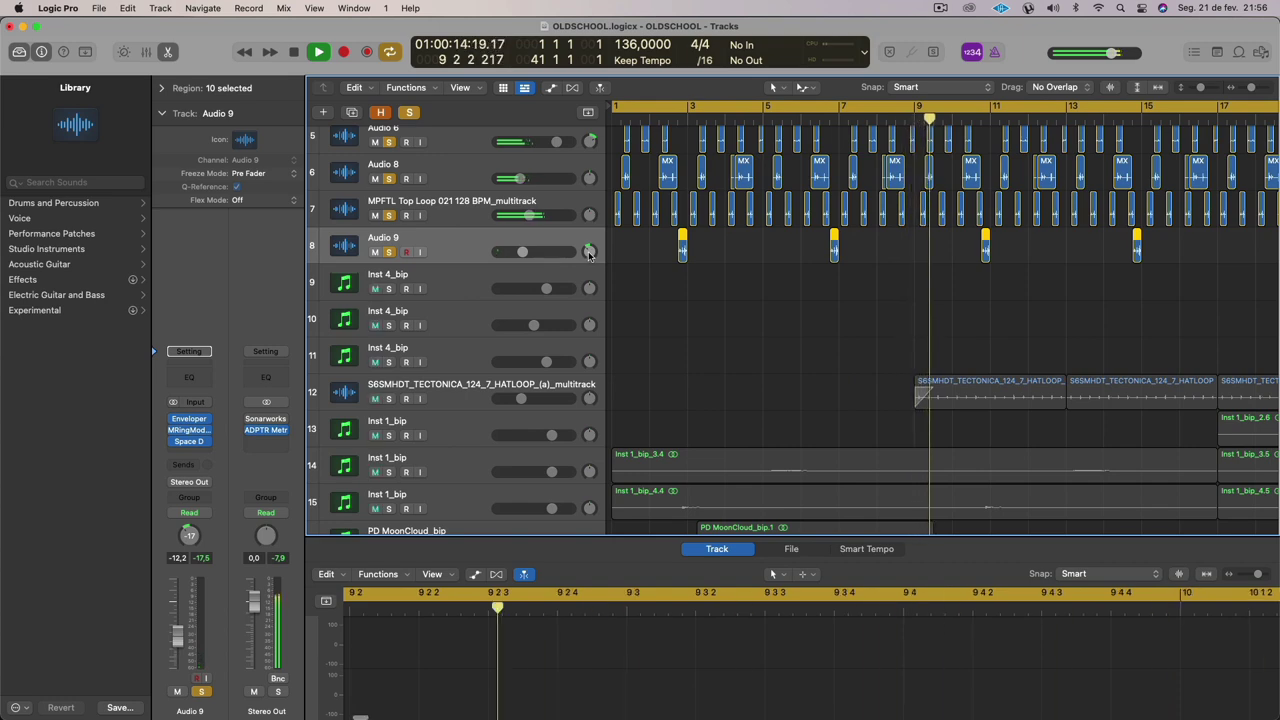
Stop playback, and solo and select the Inst 1_bip track directly above Big Syncer.
scroll(592, 263, "up", 4)
key("super+Left")
key("super+Left")
key("super+Left")
scroll(595, 271, "down", 3)
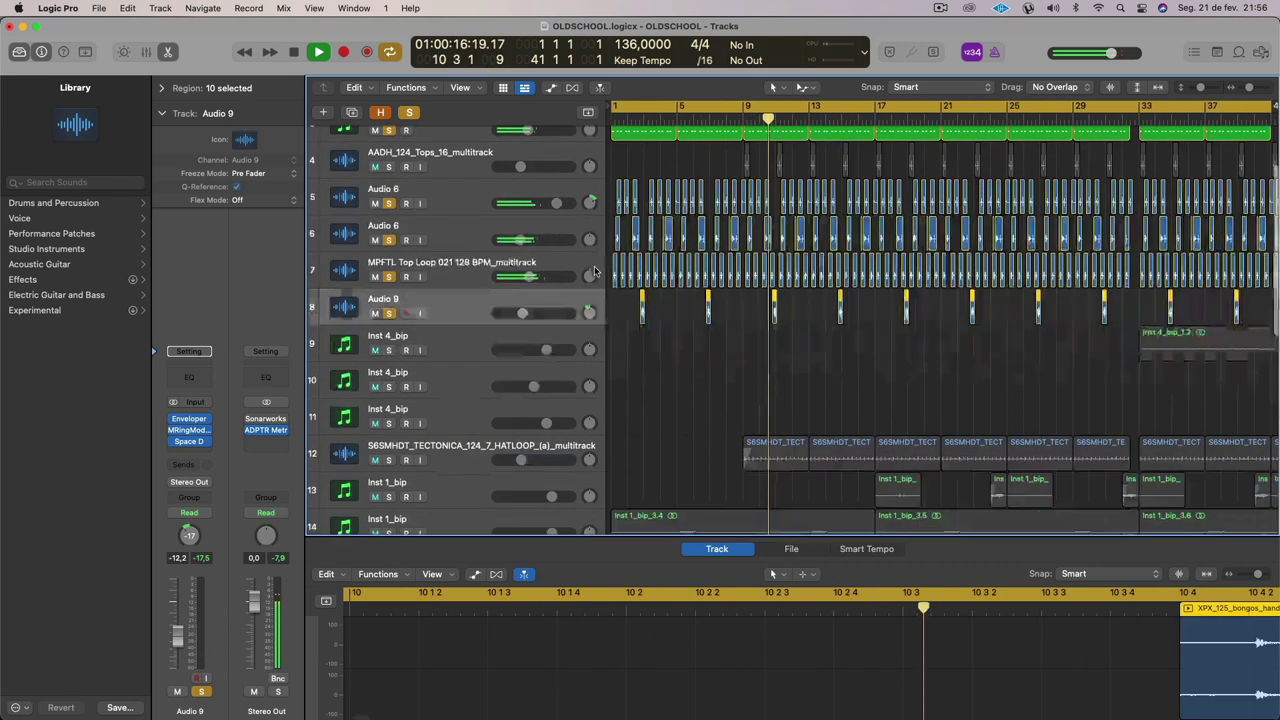
scroll(595, 271, "down", 8)
scroll(598, 270, "up", 4)
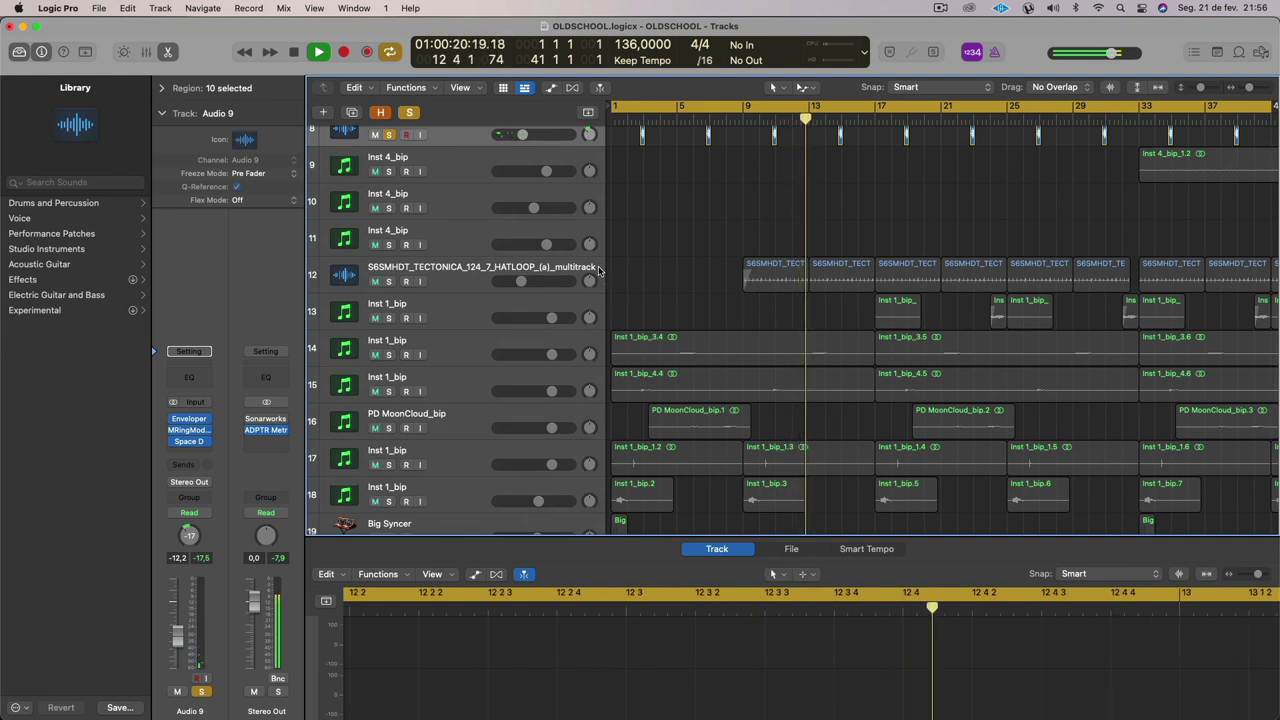
key("space")
left_click(389, 502)
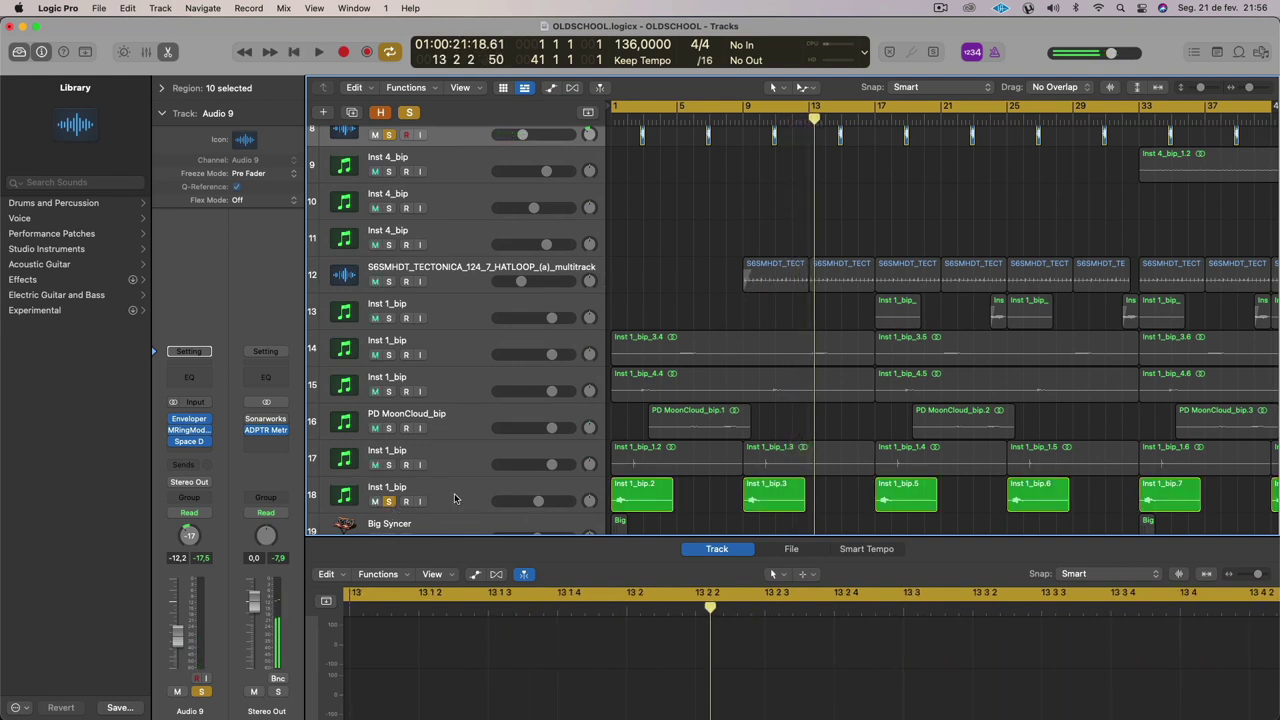
left_click(471, 497)
Enlarge the tracks in the arrangement, play the soloed Inst 1_bip.2 region from the start, and stop.
scroll(471, 497, "up", 5)
key("super+Down")
key("super+Down")
key("super+Down")
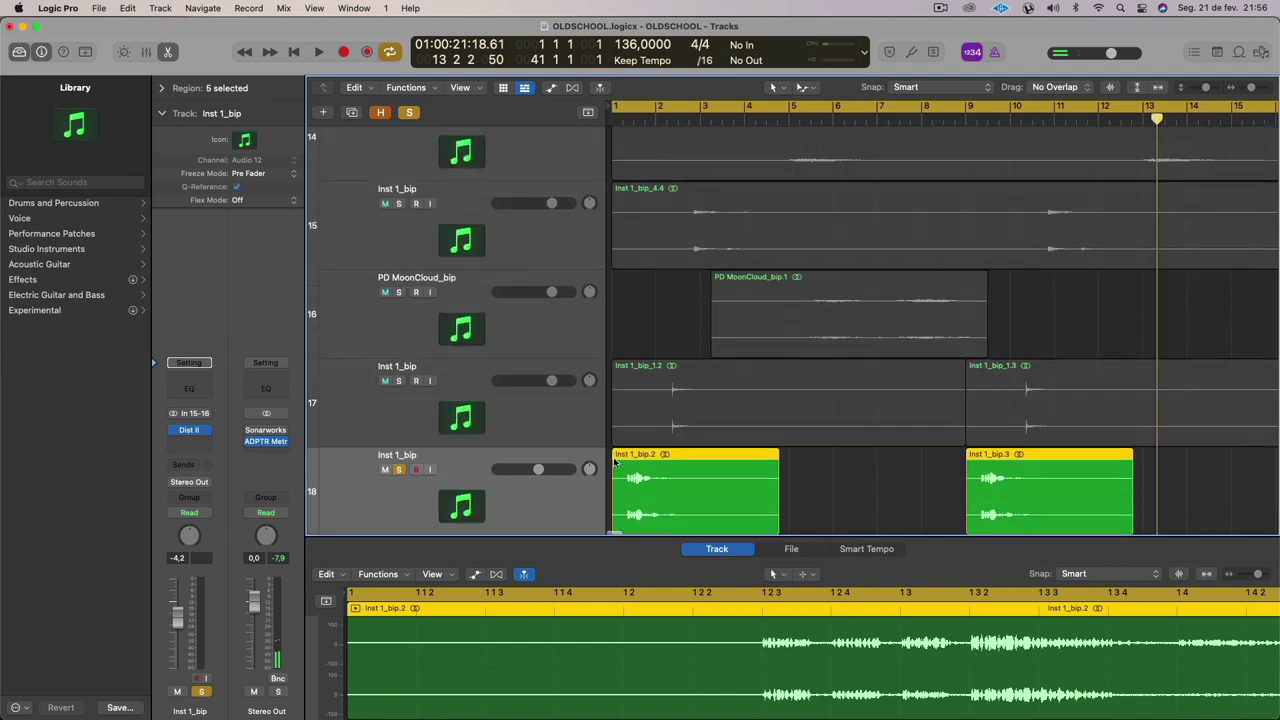
scroll(613, 460, "down", 8)
scroll(613, 460, "up", 5)
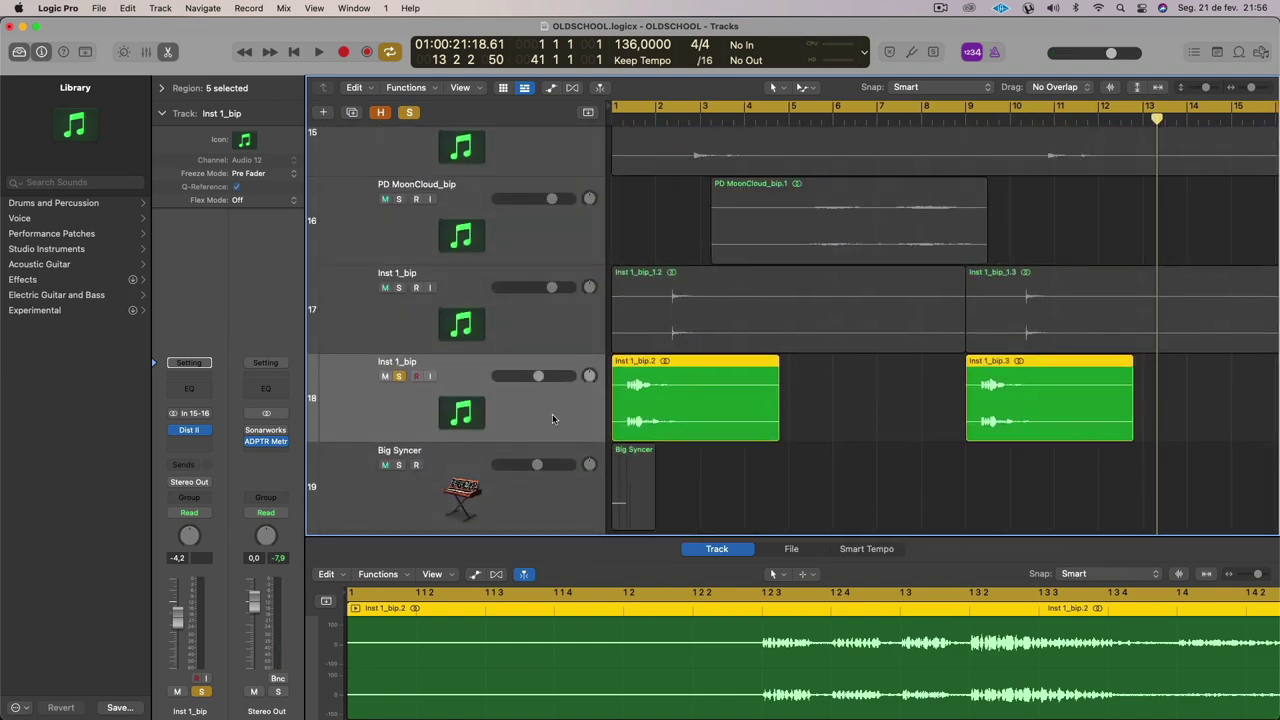
key("space")
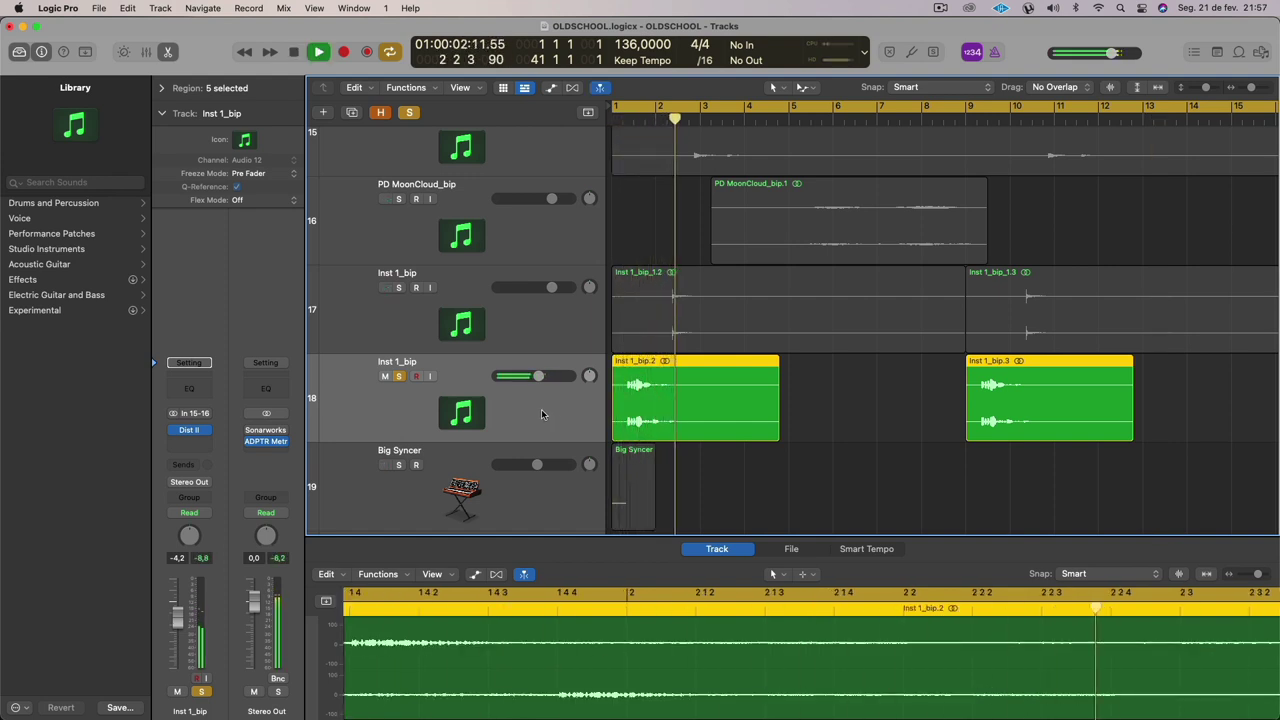
key("space")
Toggle the solo of the Inst 1_bip track above Big Syncer off and on, and replay its first region twice.
left_click(399, 377)
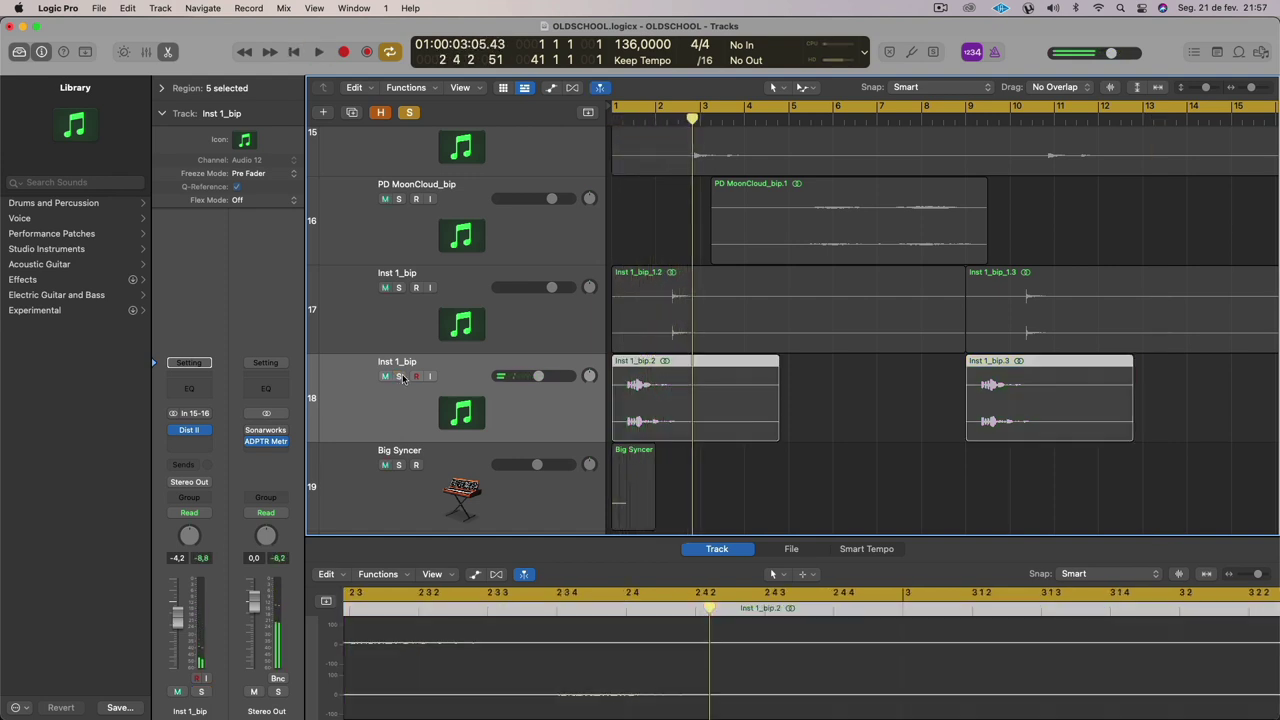
left_click(399, 378)
key("space")
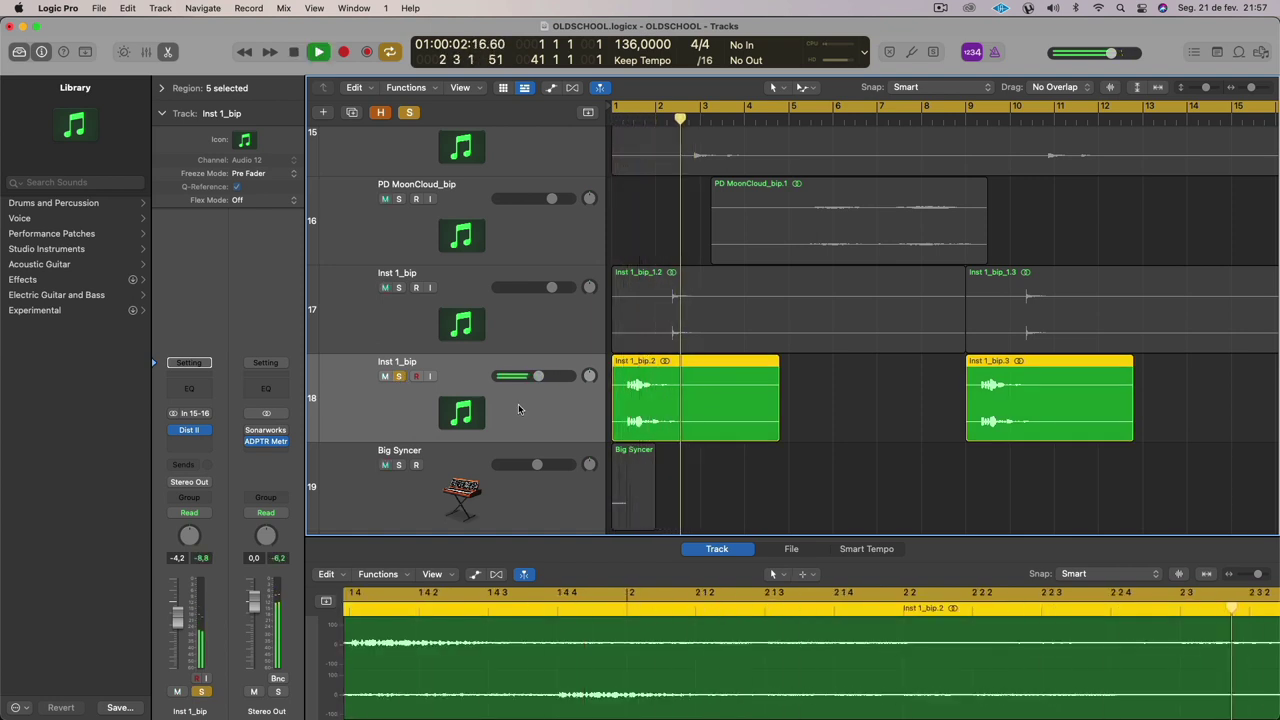
key("space")
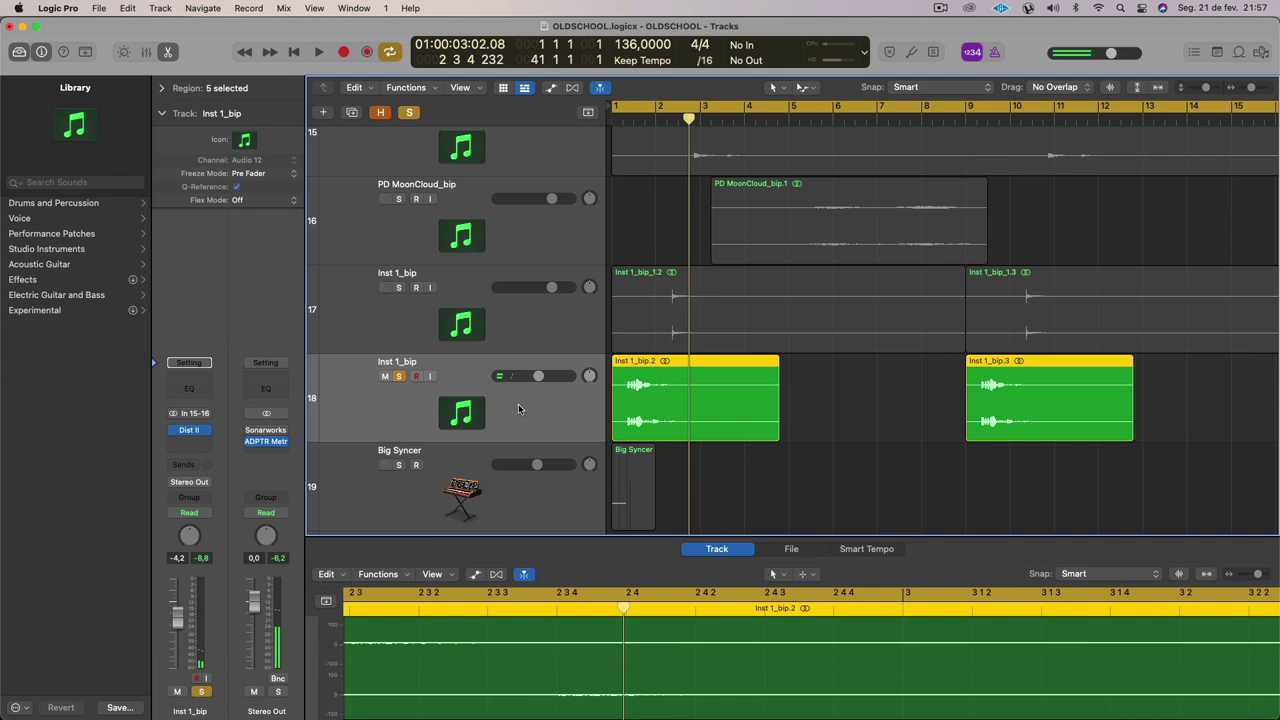
key("space")
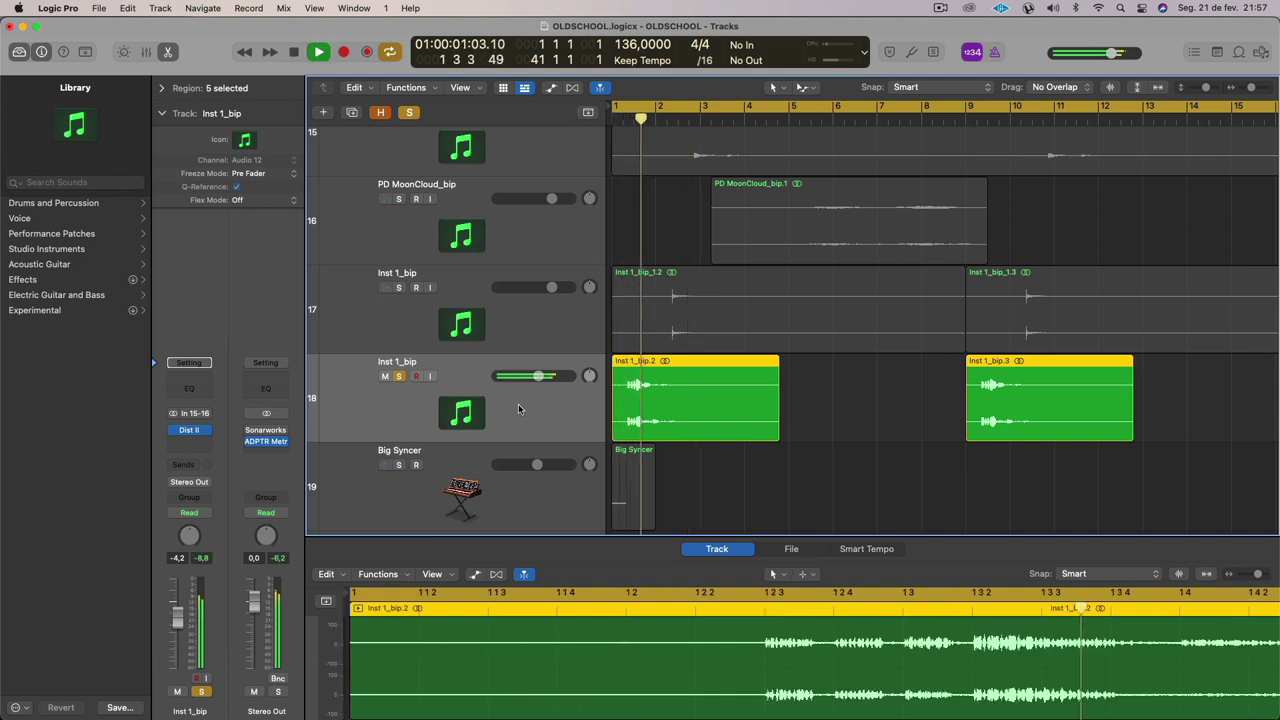
key("space")
Zoom in on the waveform of the Inst 1_bip.2 region and play it again.
key("super+Right")
key("super+Right")
key("super+Right")
scroll(573, 408, "left", 5)
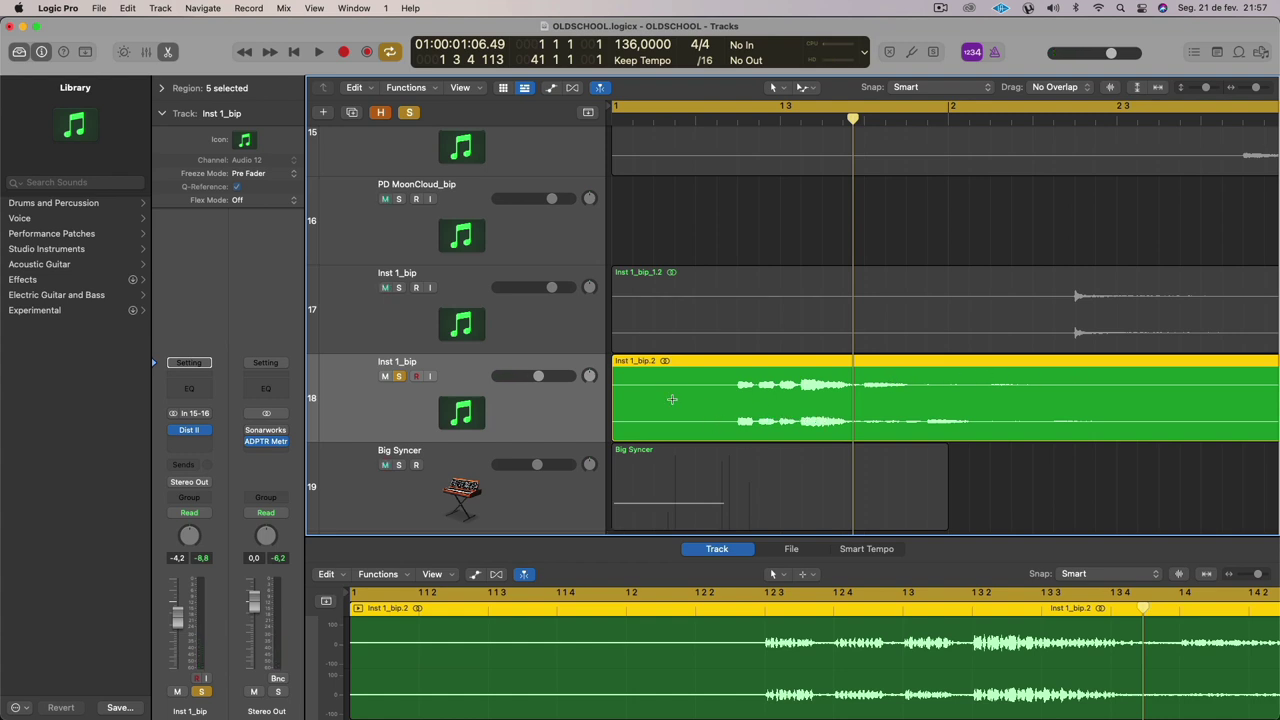
key("space")
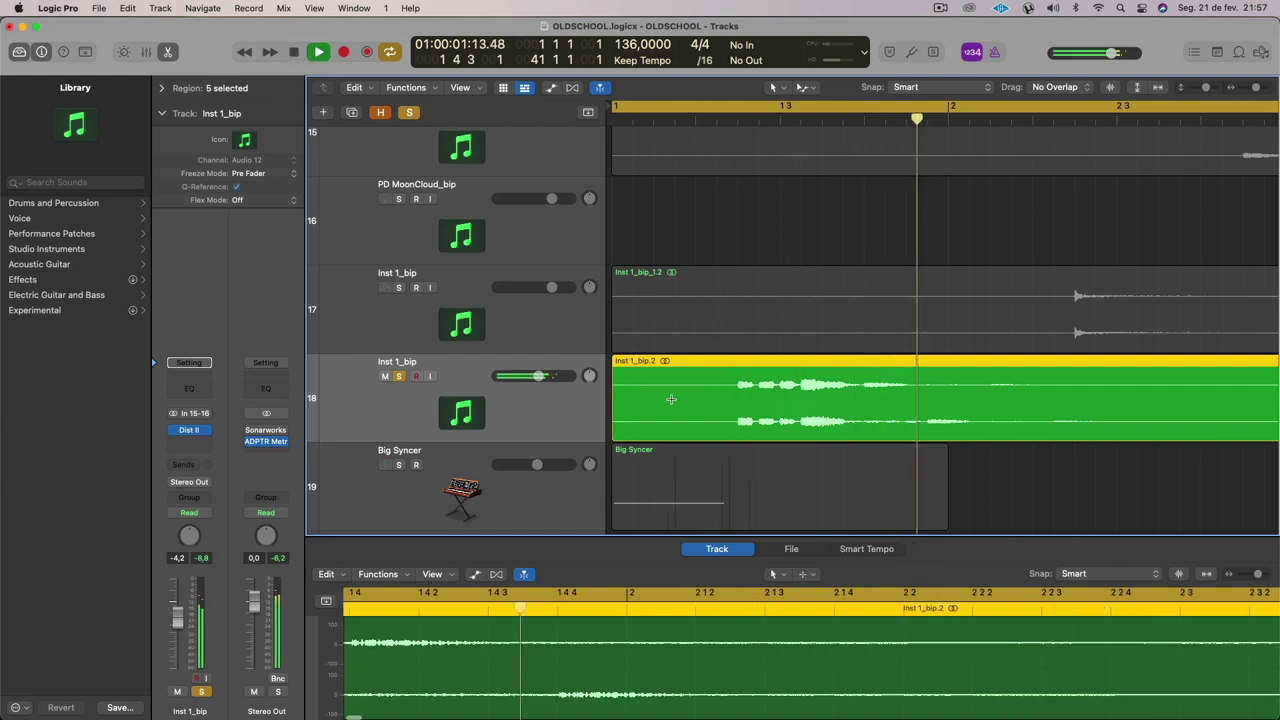
Widen the arrangement view to see the repeated Inst 1_bip regions, play through Inst 1_bip.3, and stop playback.
scroll(586, 422, "left", 10)
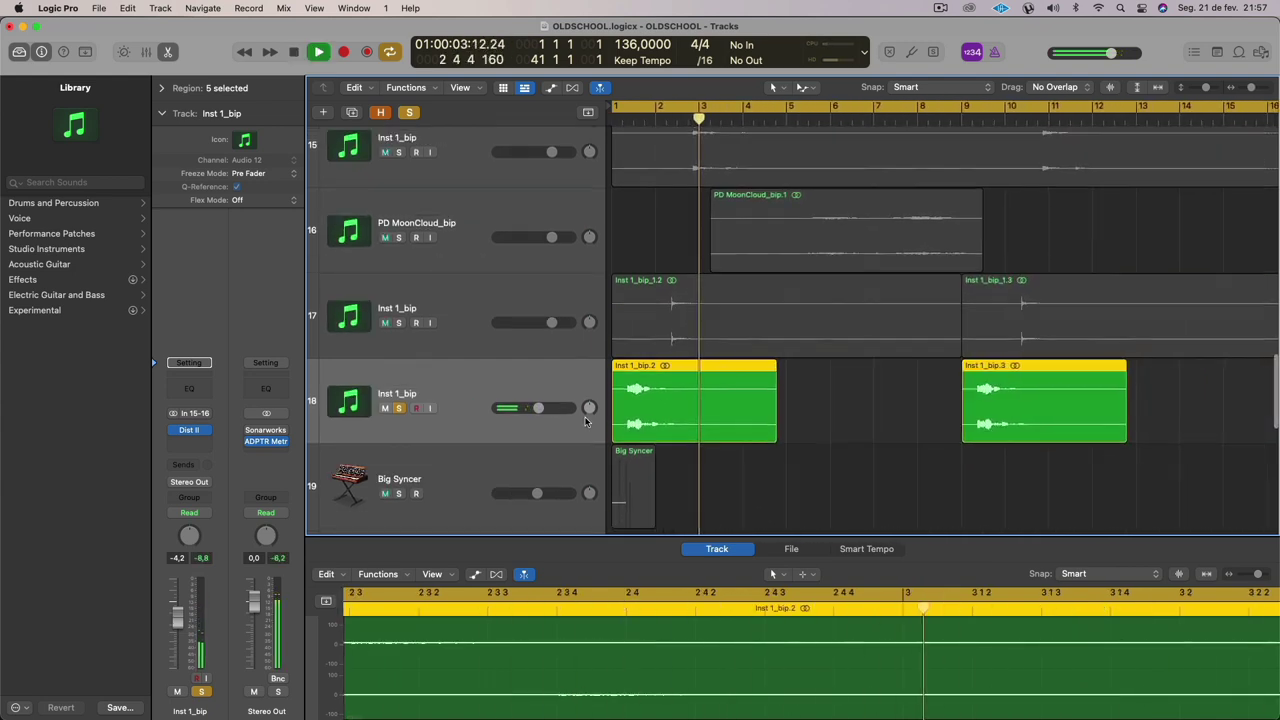
scroll(586, 416, "right", 8)
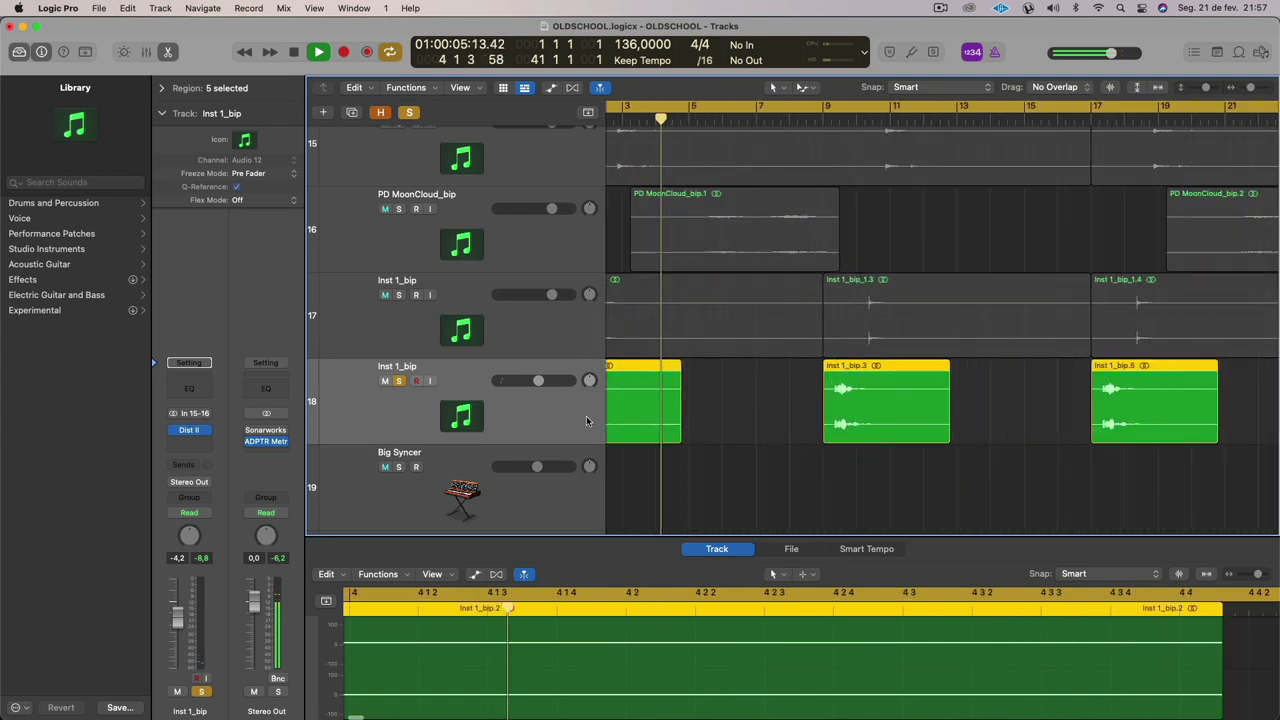
scroll(640, 400, "left", 1)
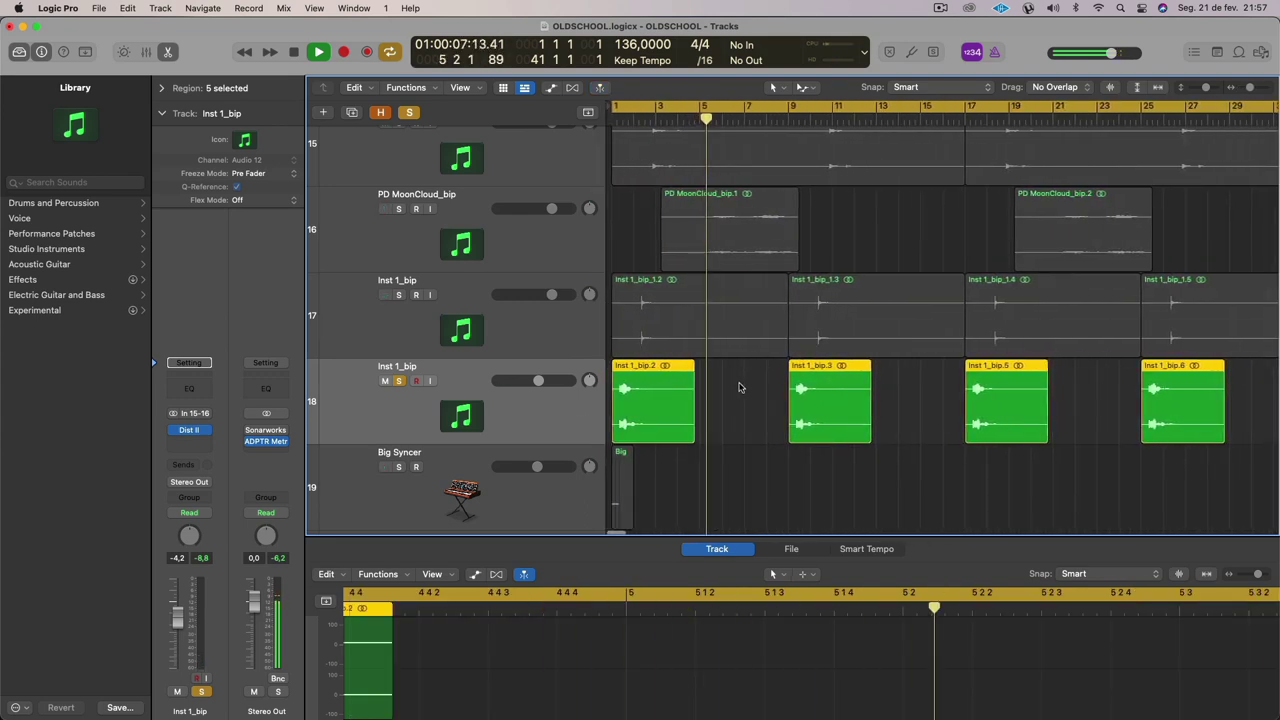
scroll(730, 385, "down", 2)
scroll(743, 387, "up", 3)
scroll(743, 387, "down", 2)
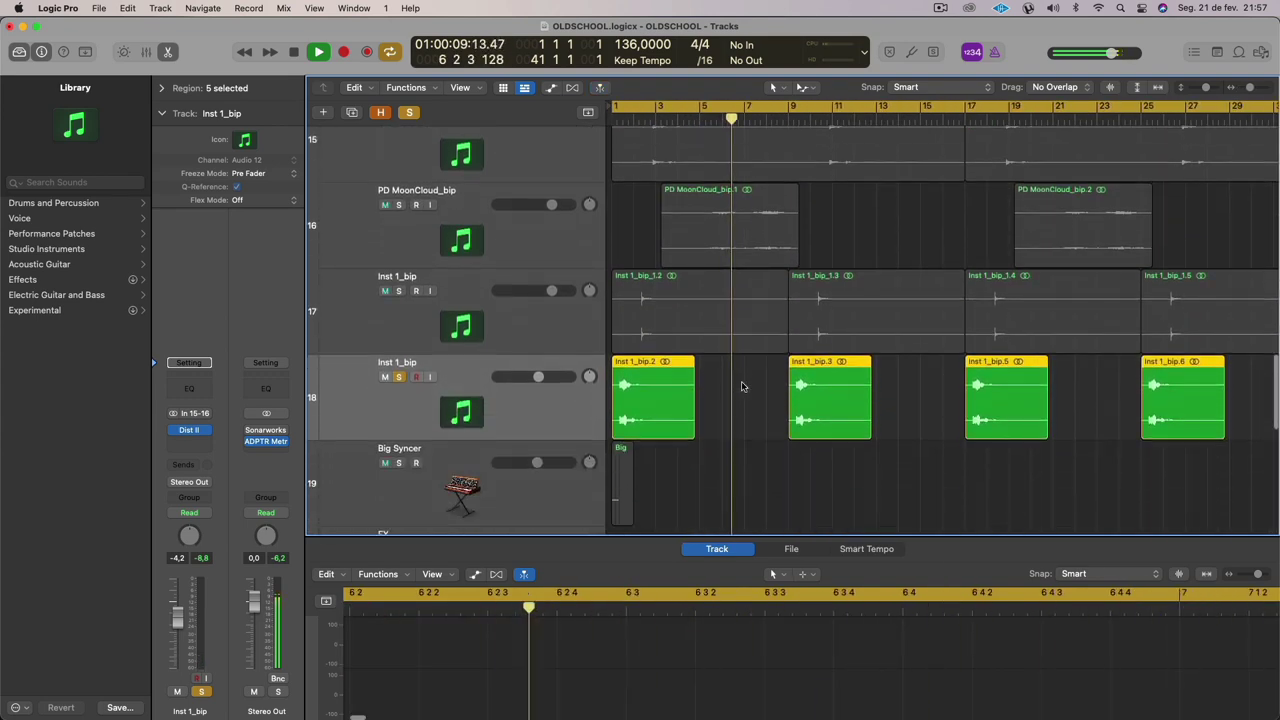
scroll(764, 340, "up", 1)
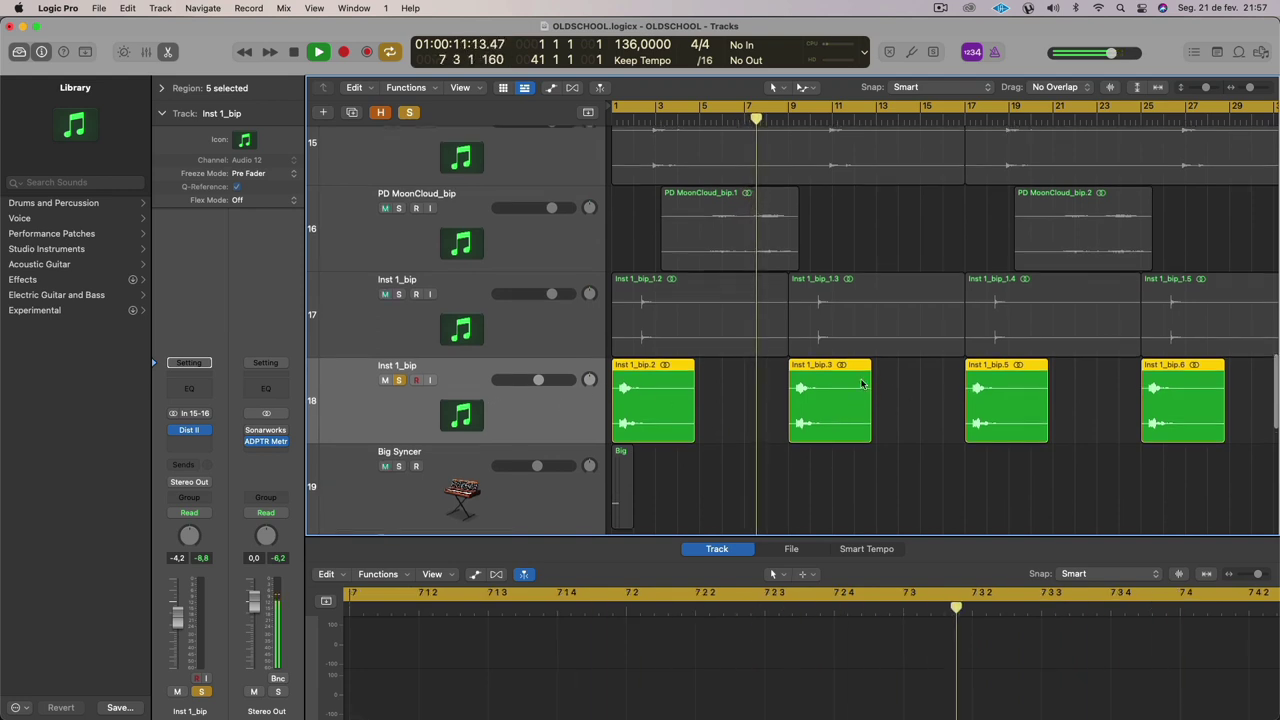
scroll(804, 401, "down", 1)
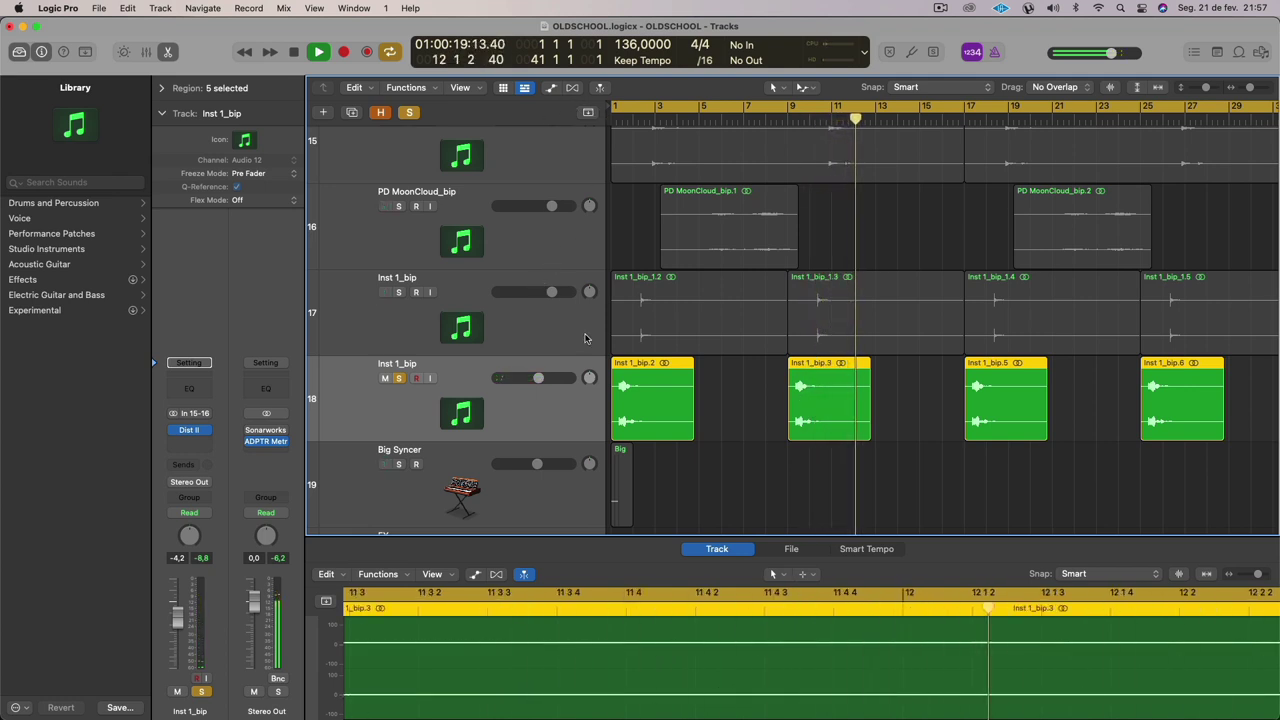
key("space")
Solo and select the Inst 1_bip track 17, and play it from the project start with track 18.
left_click(398, 292)
left_click(578, 338)
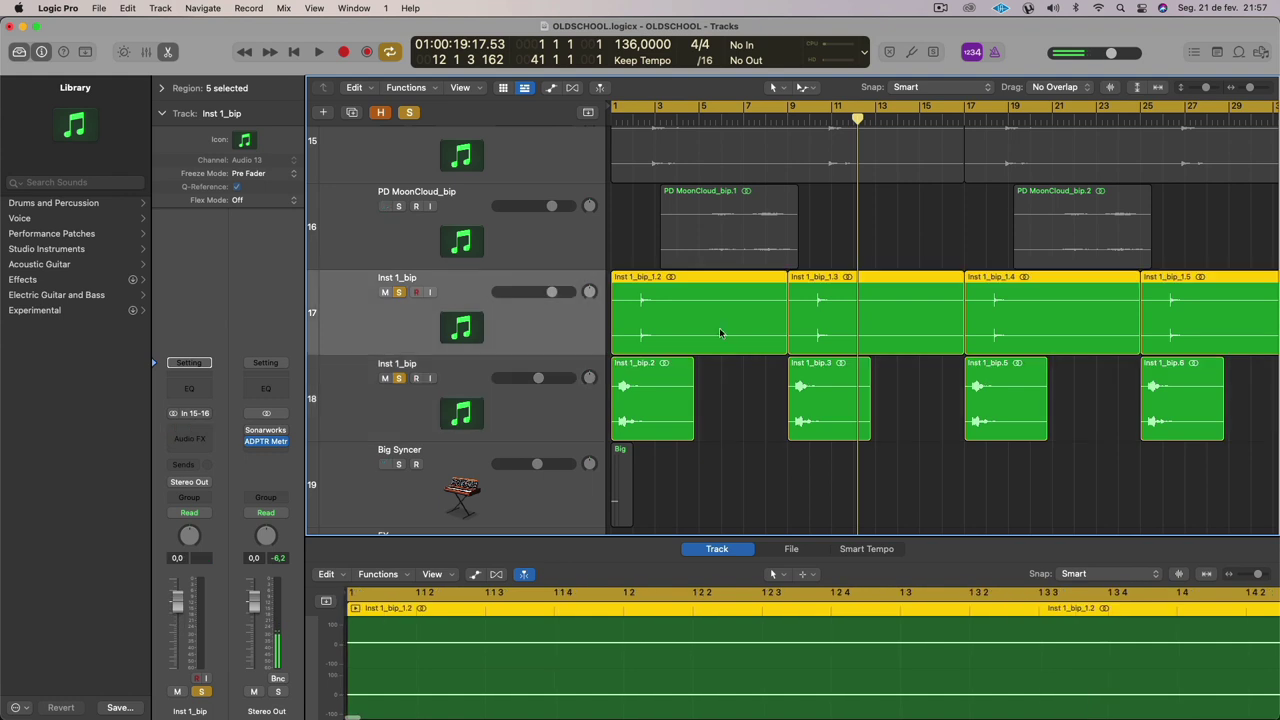
key("Return")
key("space")
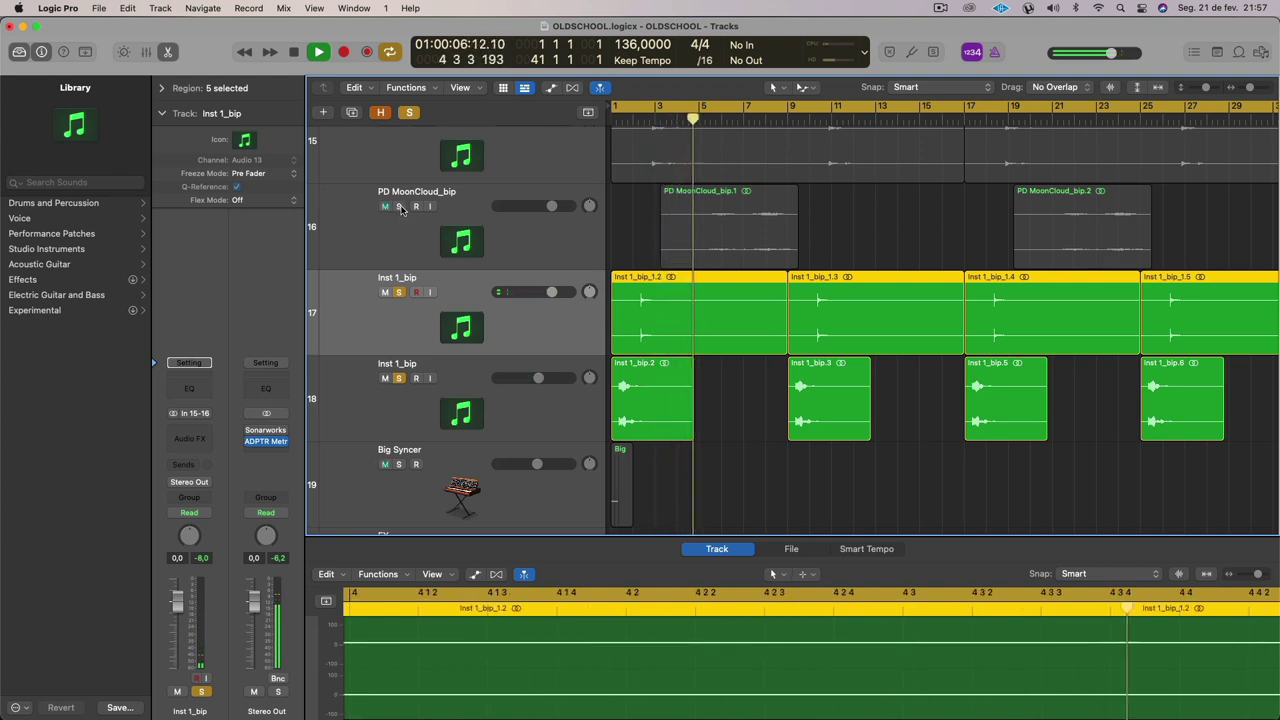
key("space")
left_click(399, 206)
left_click(547, 252)
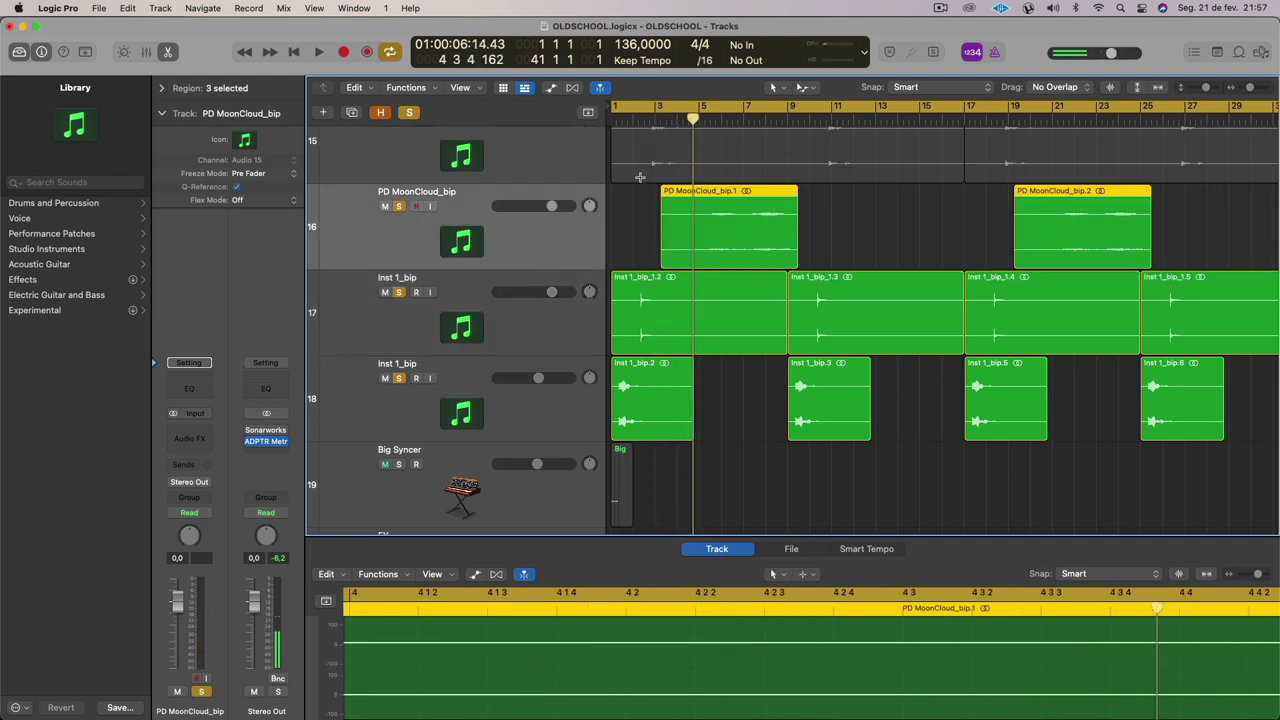
left_click(399, 206)
Solo the Inst 1_bip track containing Inst 1_bip_4.4 and move it below PD MoonCloud_bip.
scroll(453, 268, "up", 4)
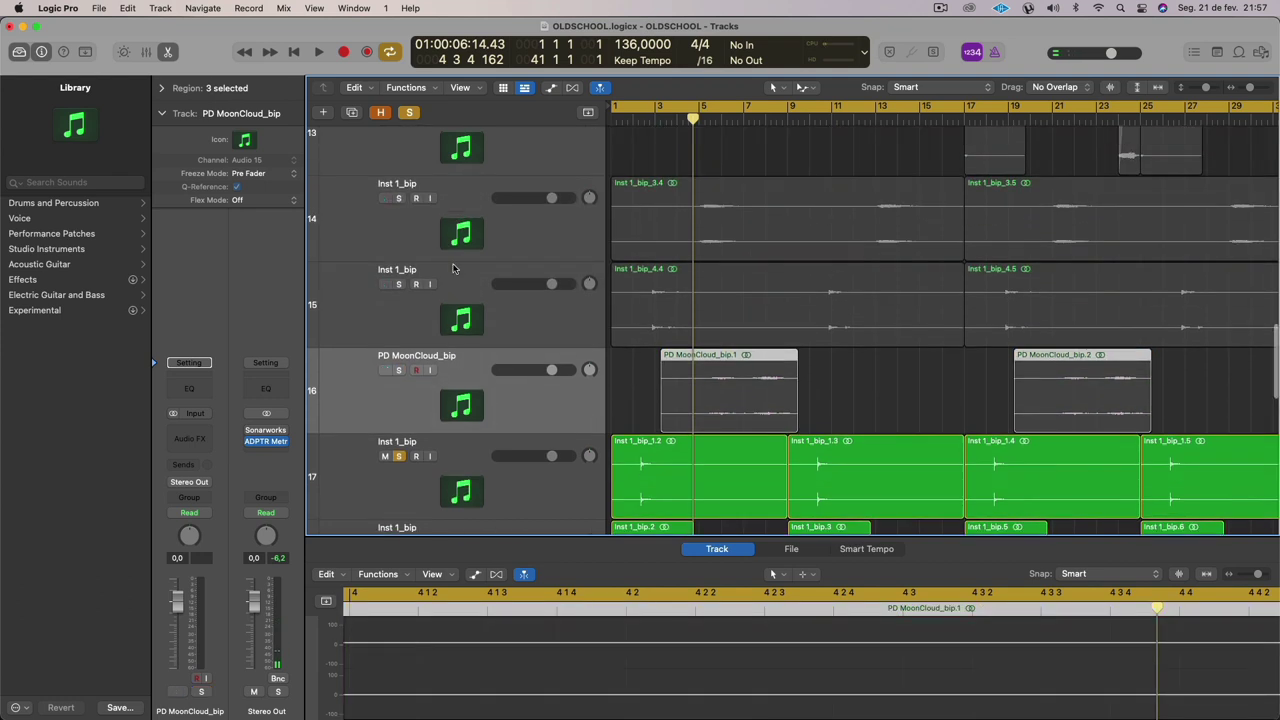
left_click(398, 285)
left_click_drag(524, 320, 575, 342)
Play the three soloed Inst 1_bip tracks together through bar 12, following their regions in the arrangement.
key("space")
scroll(612, 281, "down", 3)
scroll(619, 281, "up", 5)
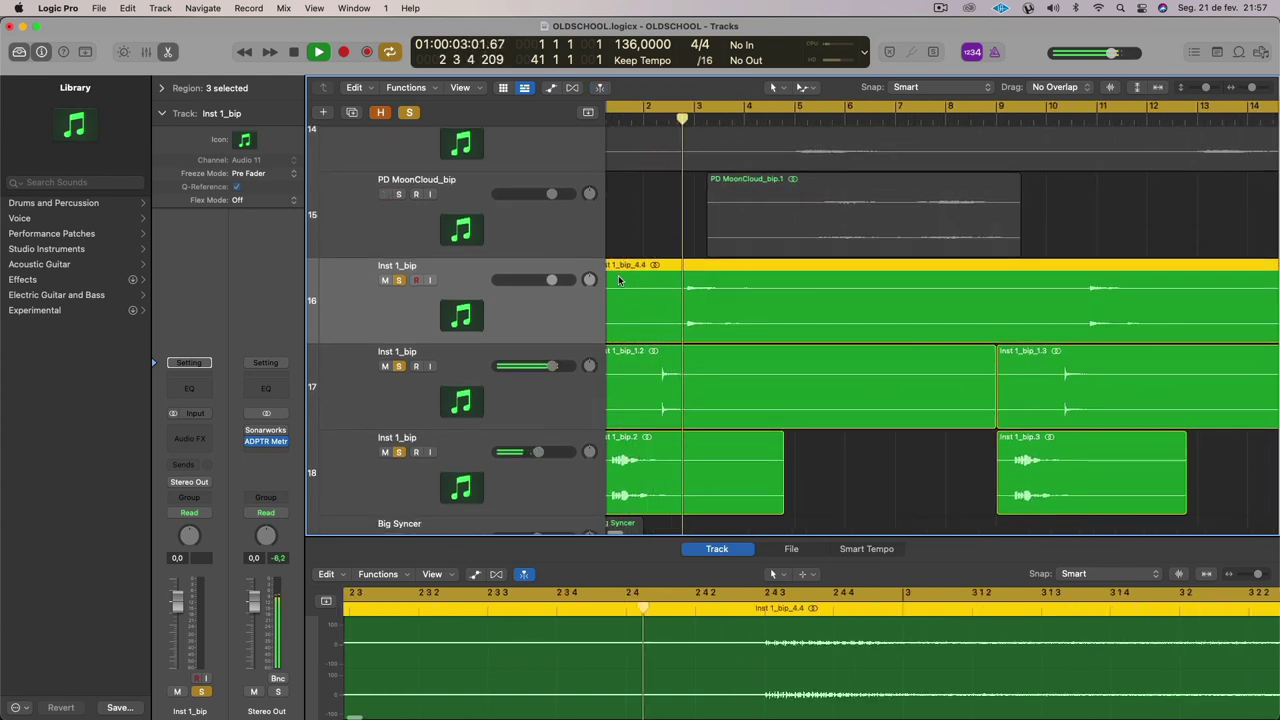
scroll(691, 313, "left", 2)
scroll(691, 313, "down", 3)
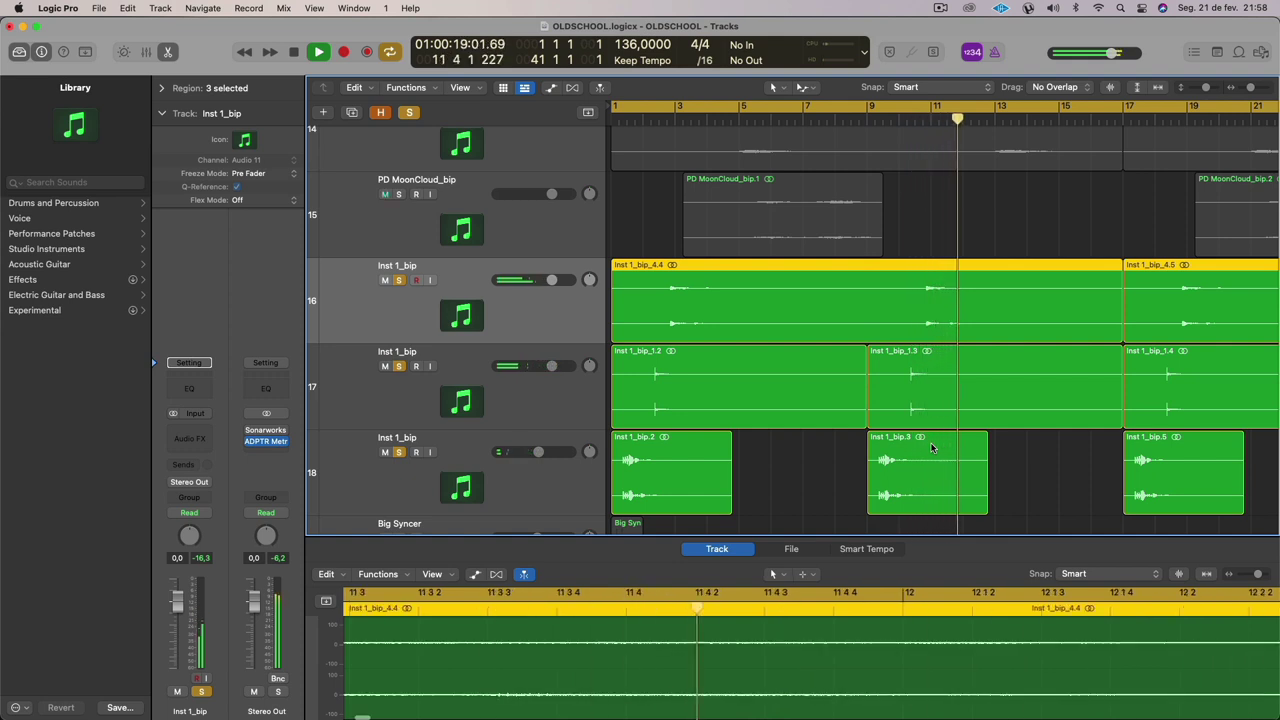
scroll(928, 445, "up", 3)
scroll(925, 444, "down", 2)
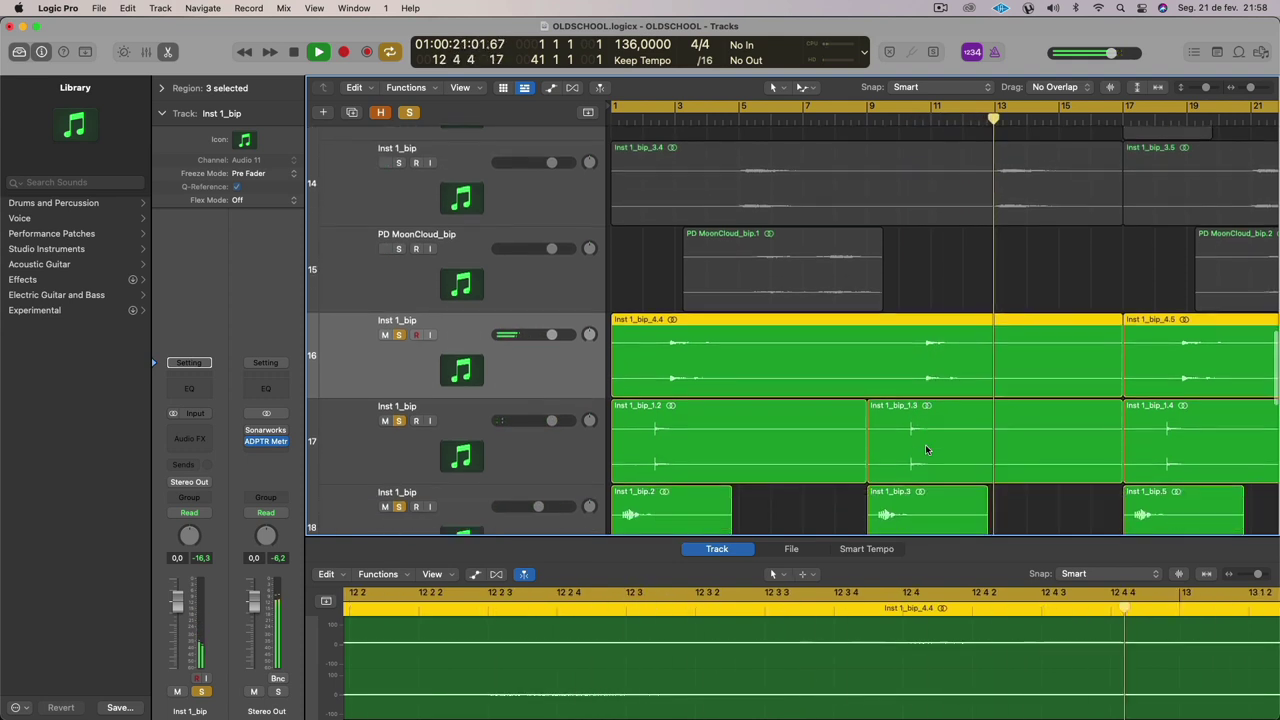
Stop playback and move the Inst 1_bip track containing Inst 1_bip_3.4 below PD MoonCloud_bip.
key("space")
left_click_drag(510, 165, 531, 268)
Quit the Mail app running in the background.
mouse_move(462, 717)
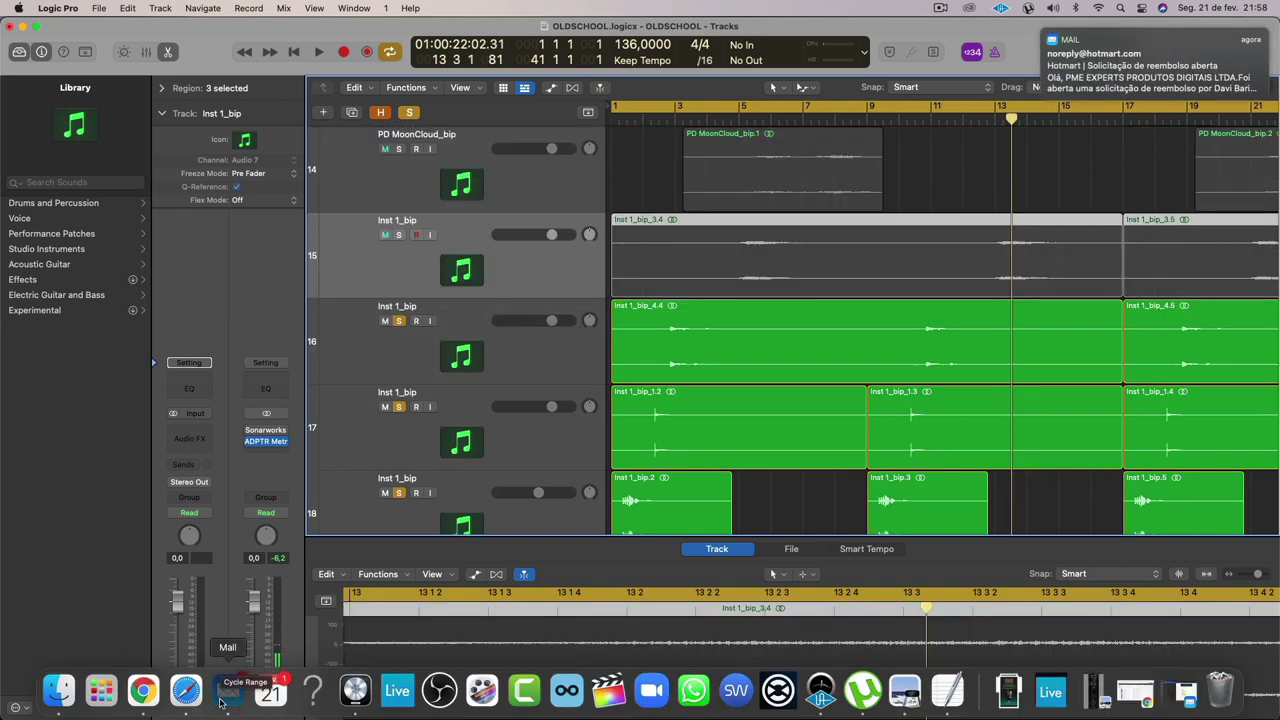
right_click(222, 702)
left_click(241, 643)
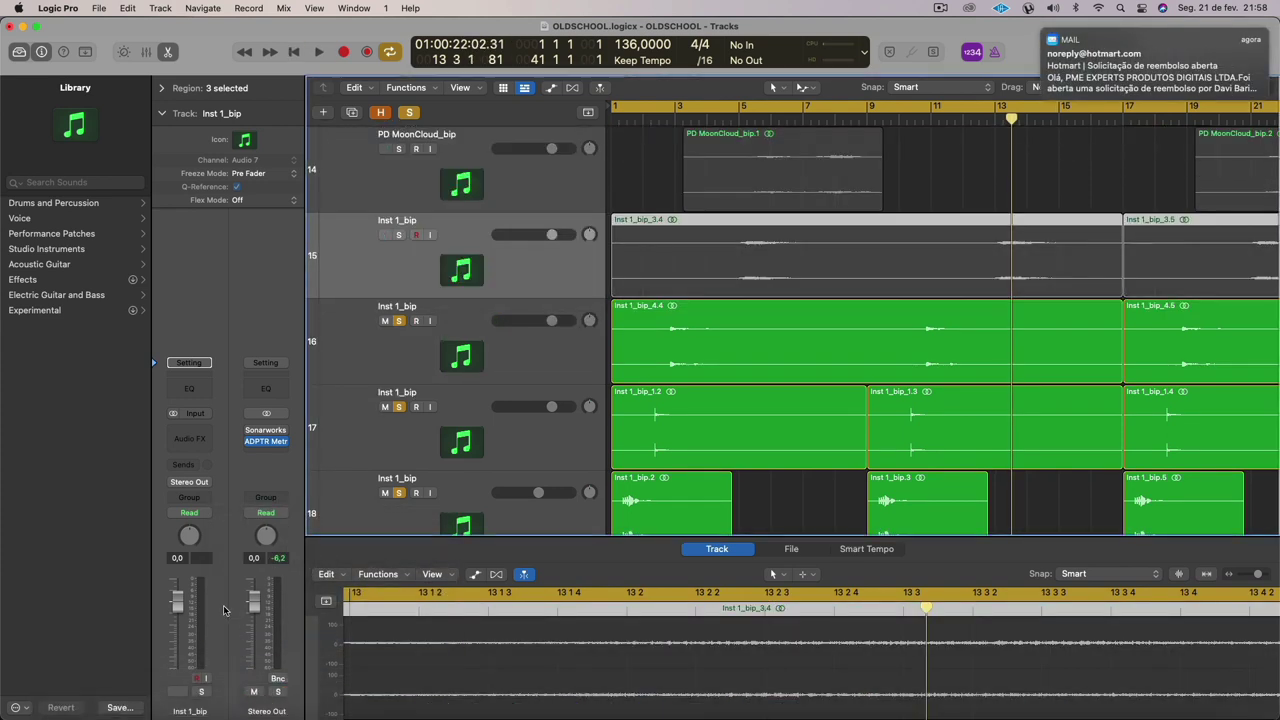
Solo the Inst 1_bip track containing Inst 1_bip_3.4 and play it together with the three tracks below it.
left_click(401, 234)
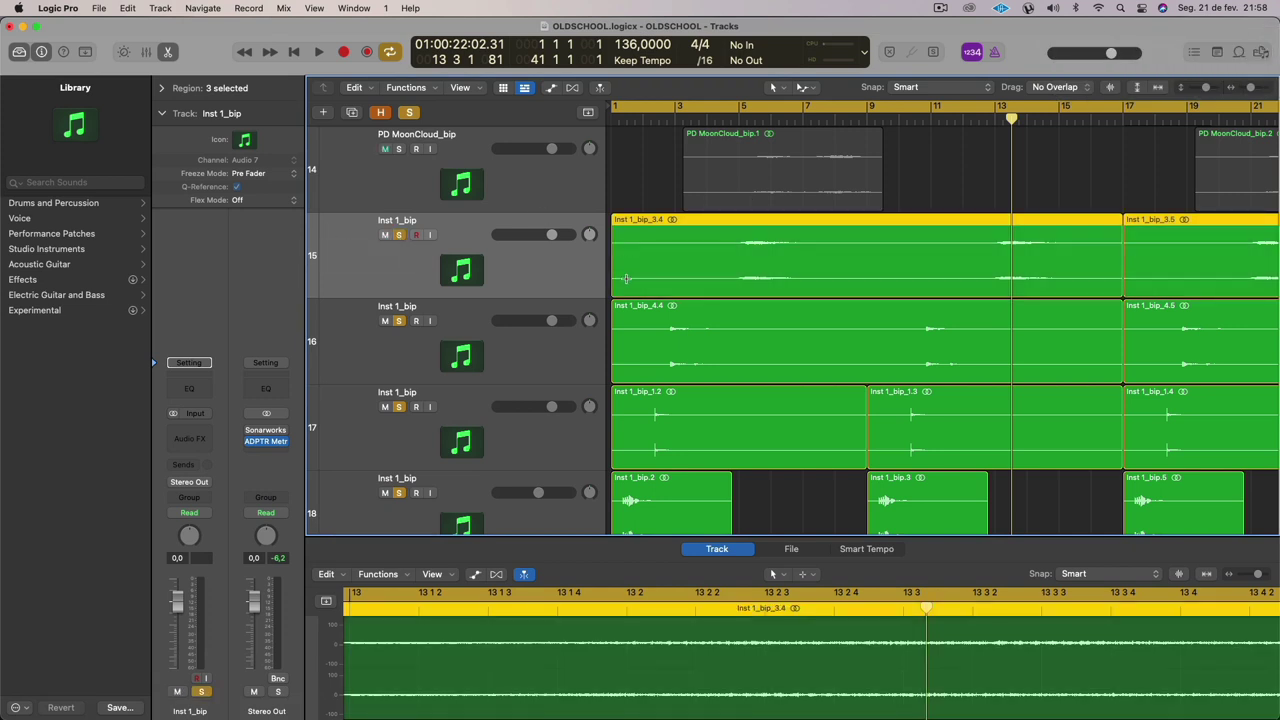
key("space")
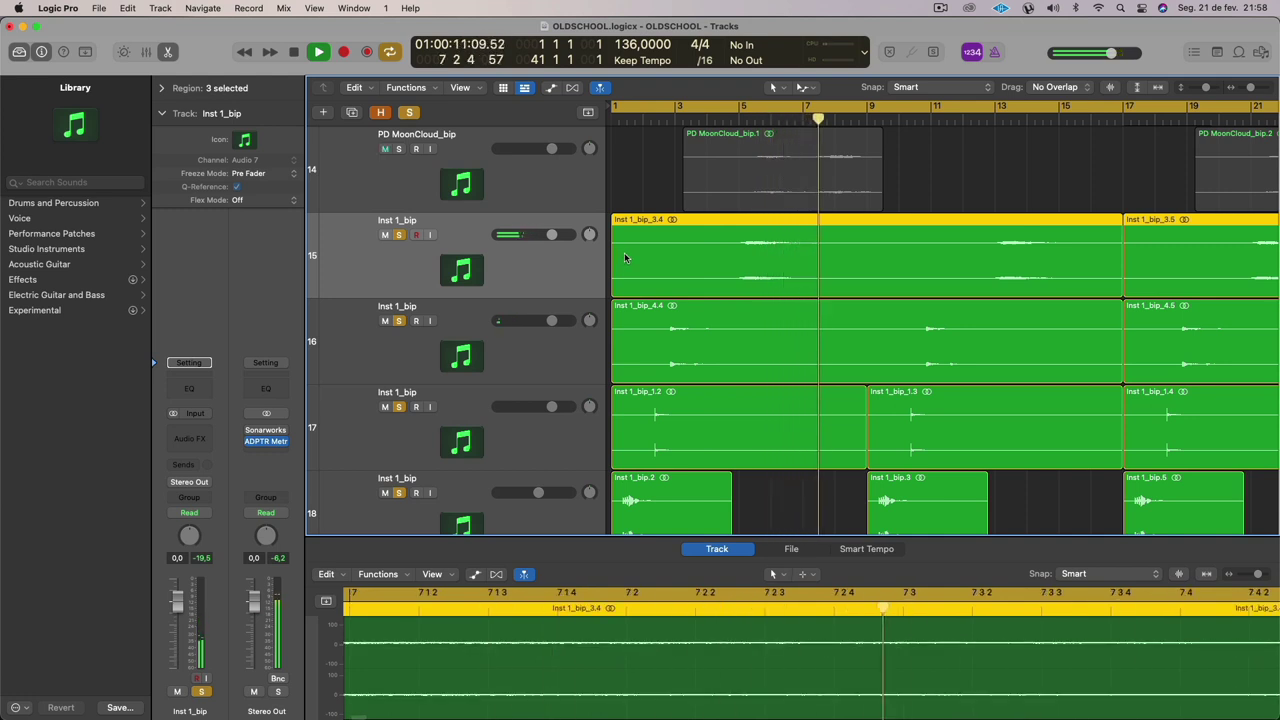
scroll(701, 238, "down", 2)
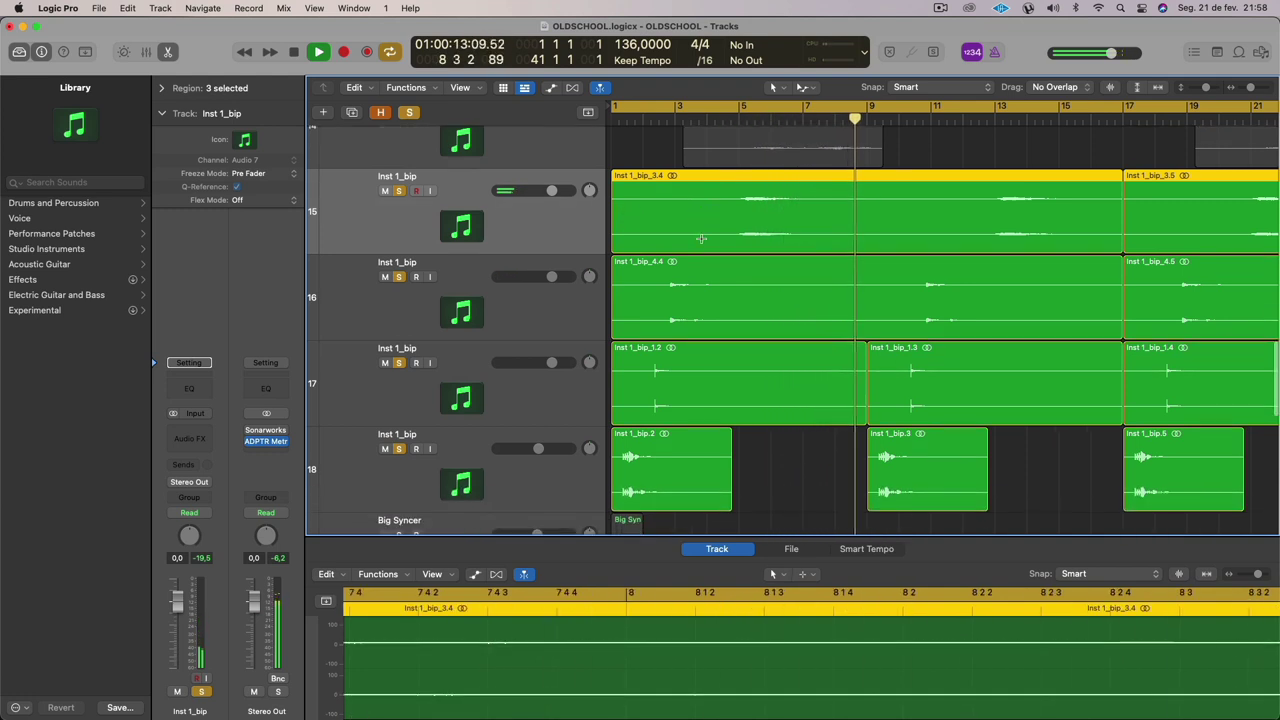
Follow the four soloed Inst 1_bip tracks through bar 18, examining their regions and the synth tracks below, and stop playback.
scroll(701, 238, "down", 2)
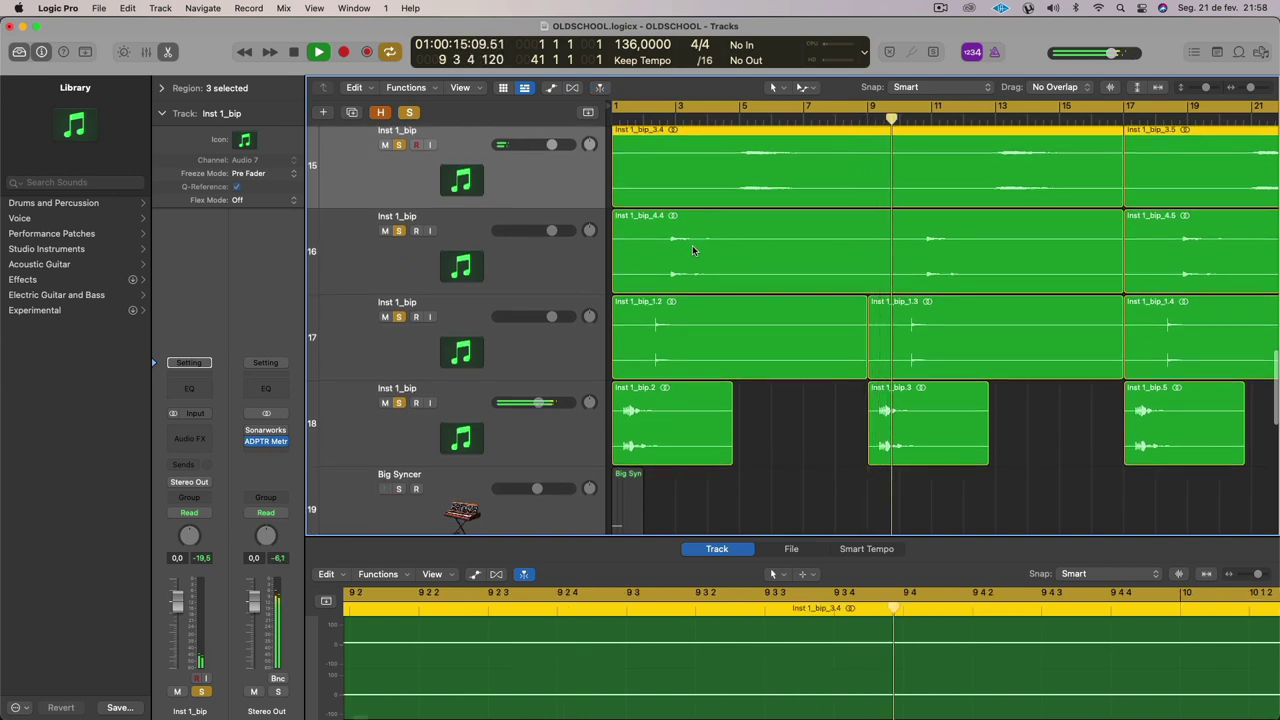
scroll(691, 248, "up", 3)
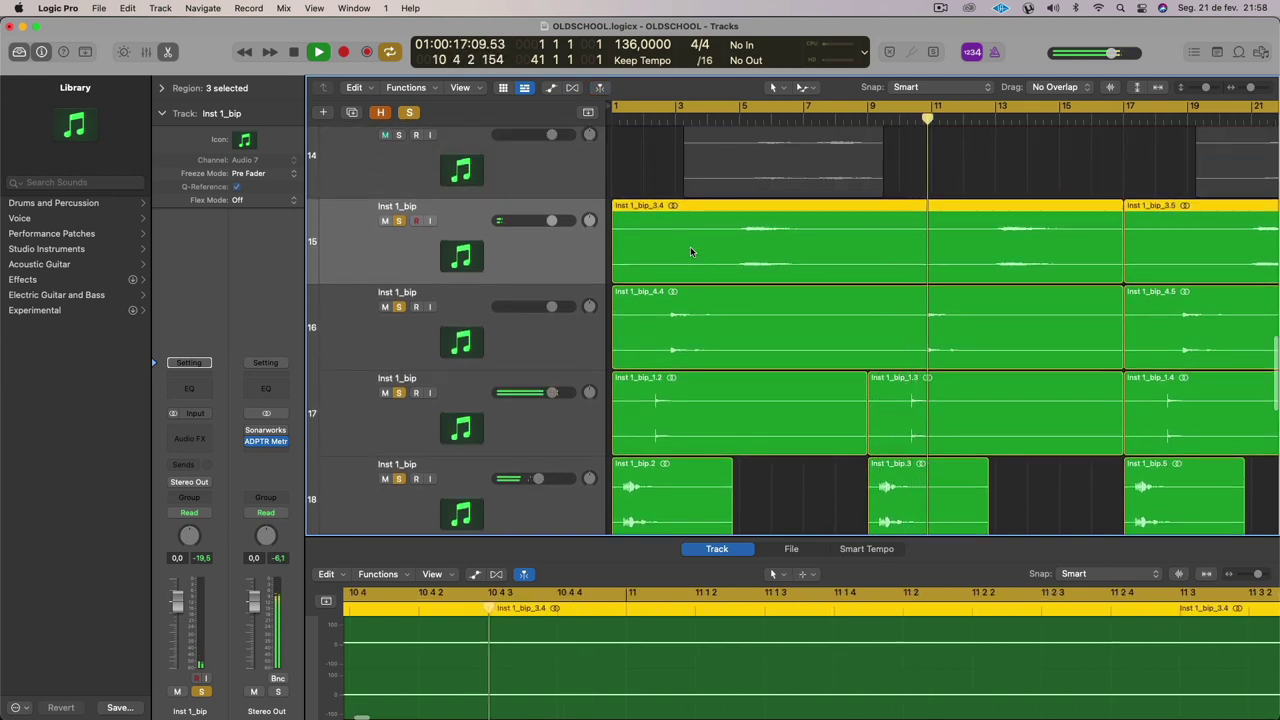
scroll(691, 251, "up", 4)
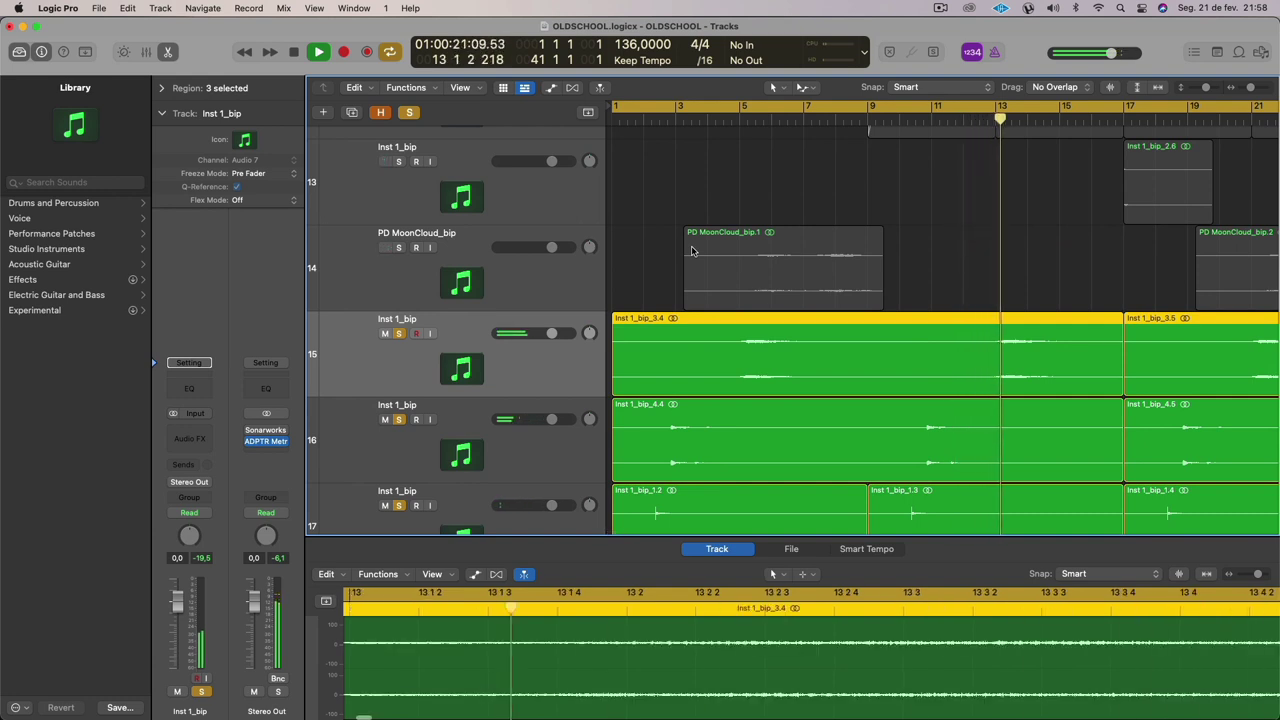
scroll(703, 252, "down", 5)
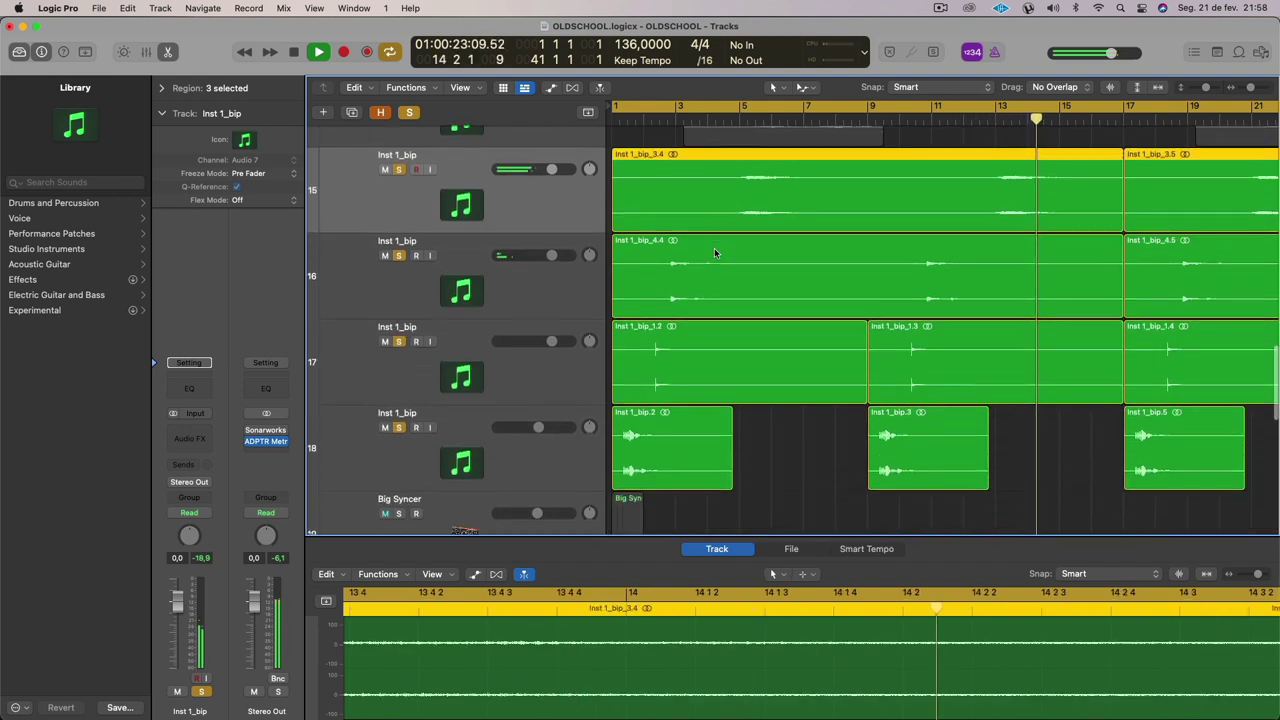
scroll(715, 252, "down", 1)
scroll(705, 255, "down", 10)
scroll(704, 257, "down", 1)
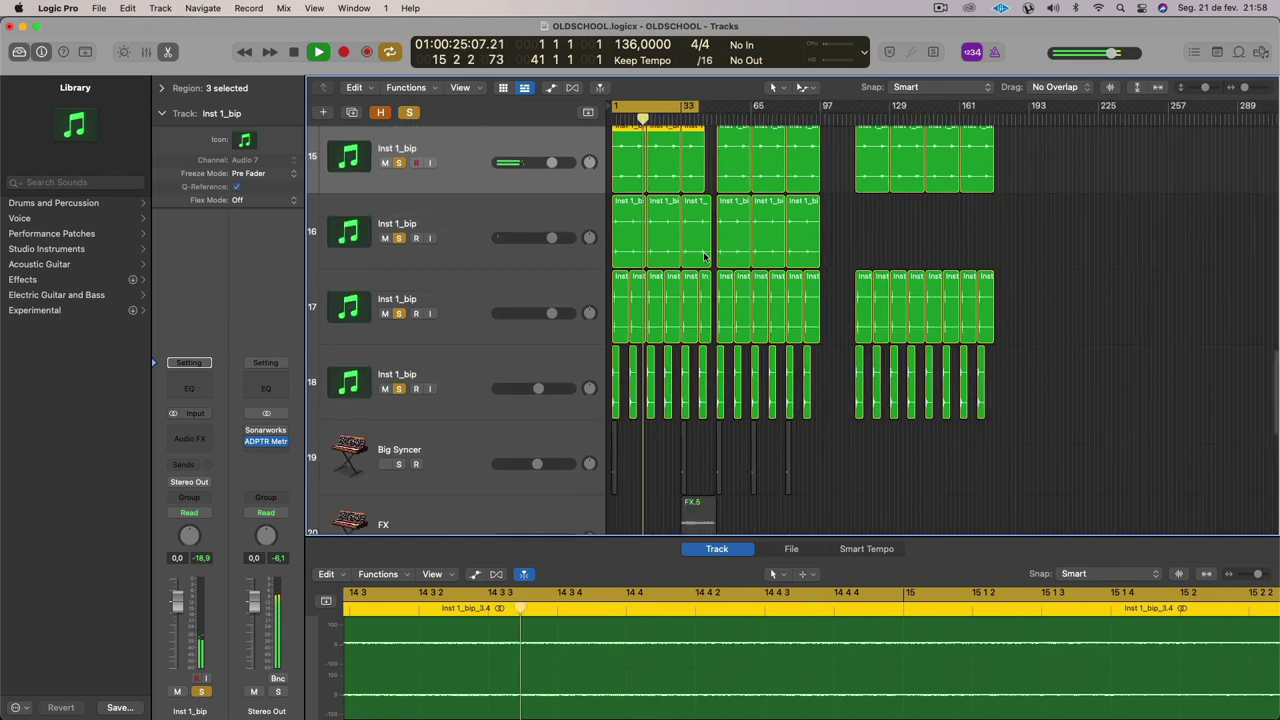
scroll(704, 257, "up", 10)
scroll(705, 256, "up", 2)
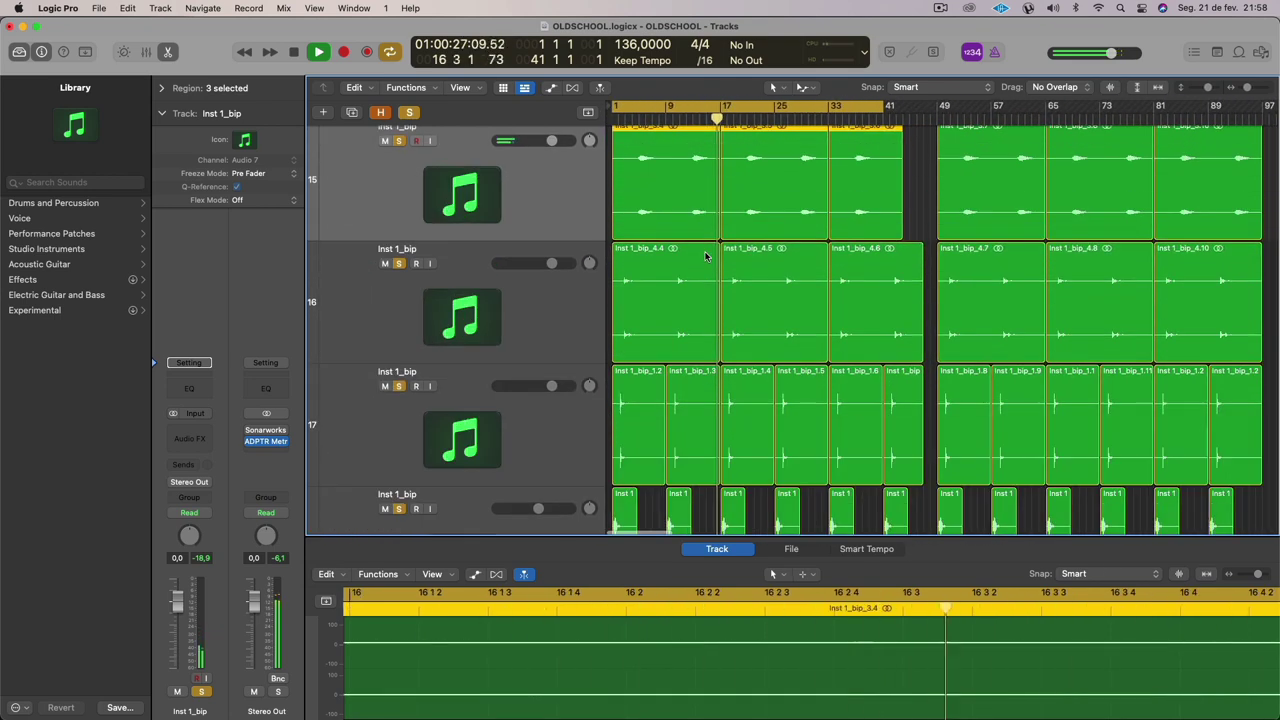
scroll(705, 256, "down", 10)
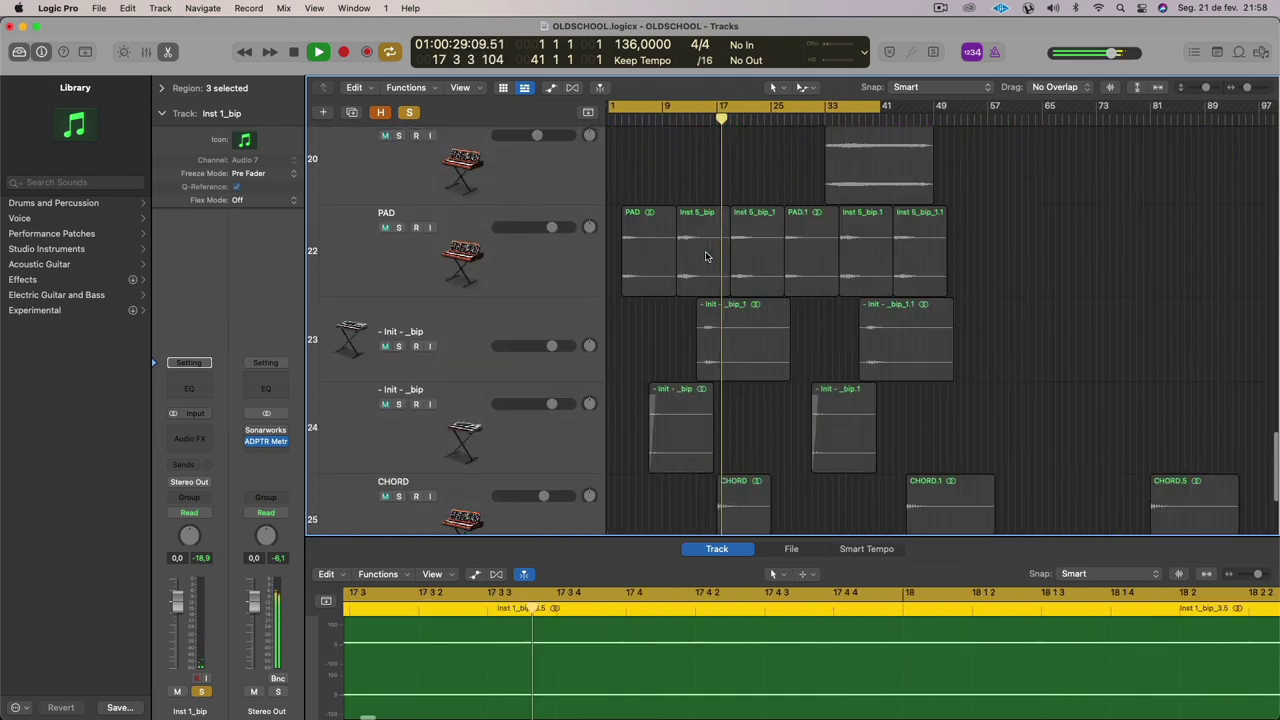
key("space")
Solo the PAD track and play it from the beginning together with the soloed Inst 1_bip tracks, stopping in bar 8.
left_click(559, 266)
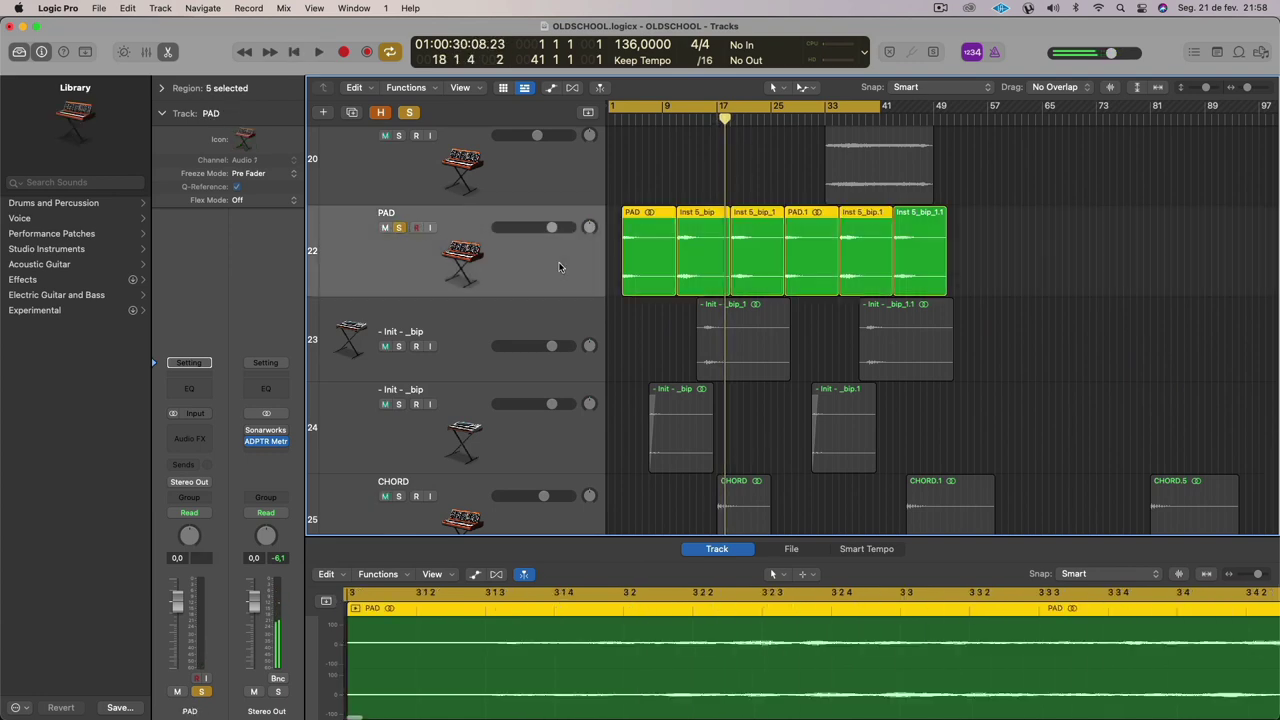
scroll(553, 264, "up", 5)
scroll(600, 179, "left", 2)
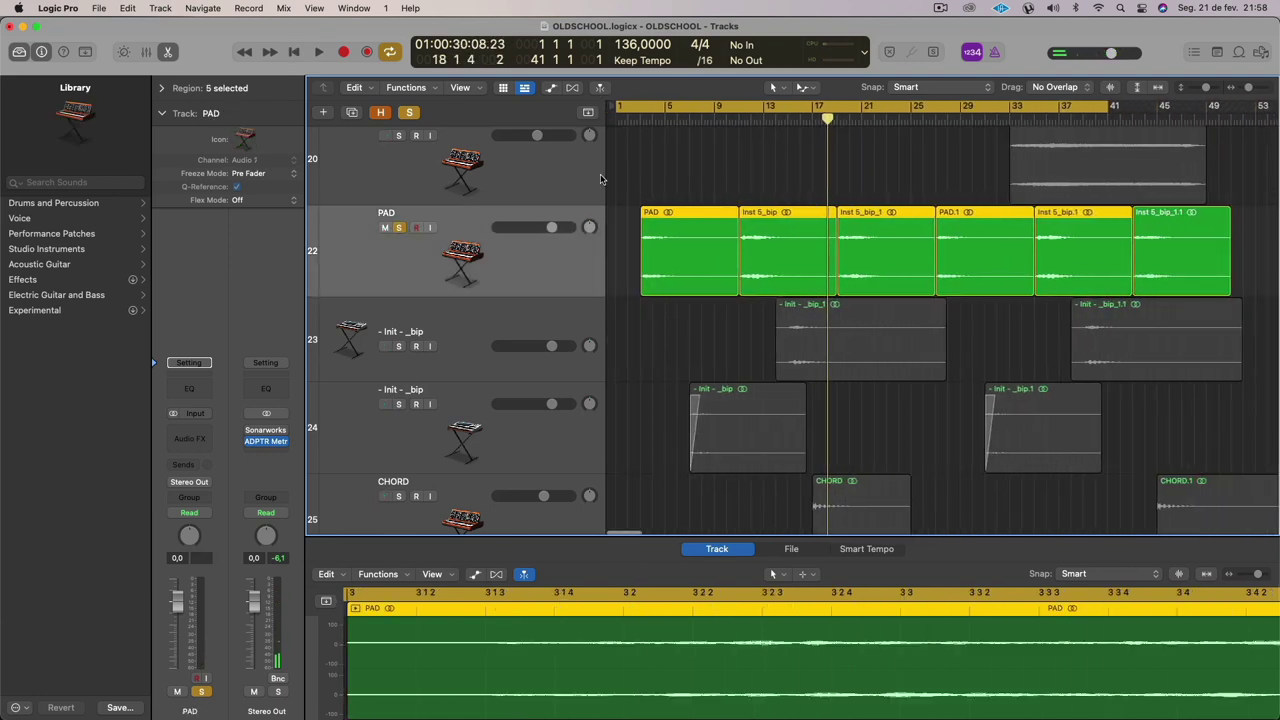
key("Return")
key("space")
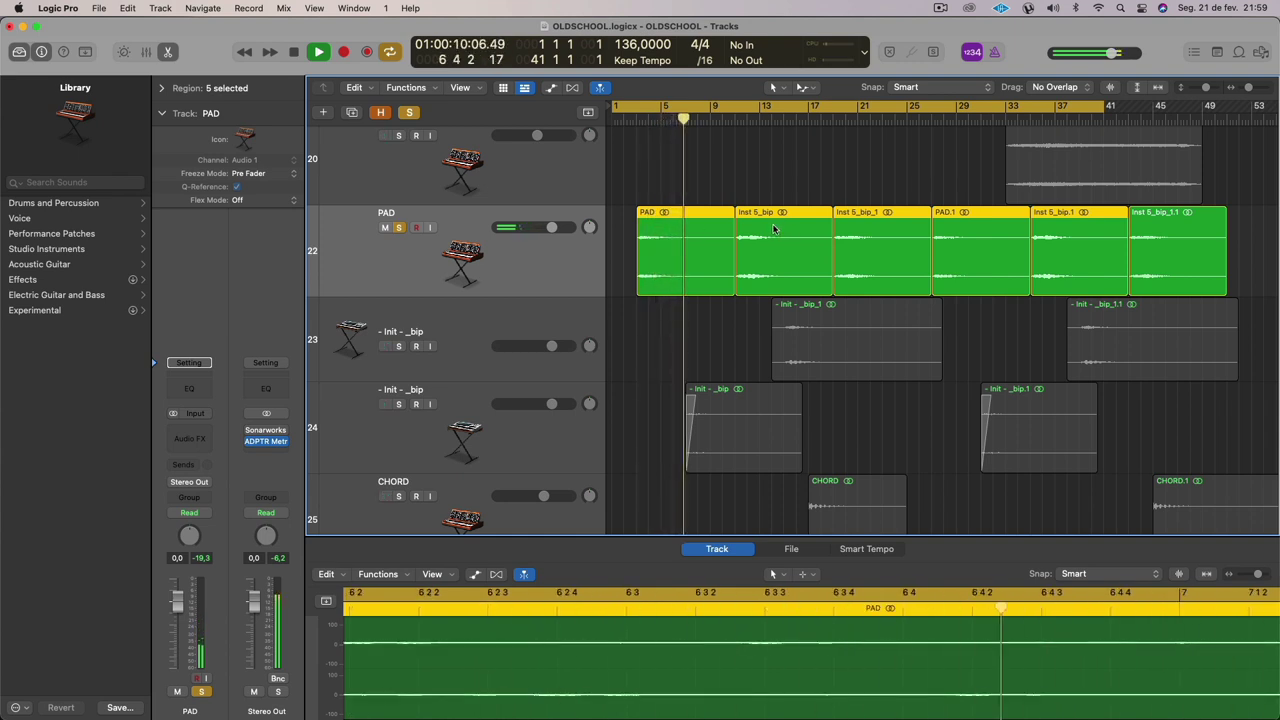
scroll(780, 230, "up", 5)
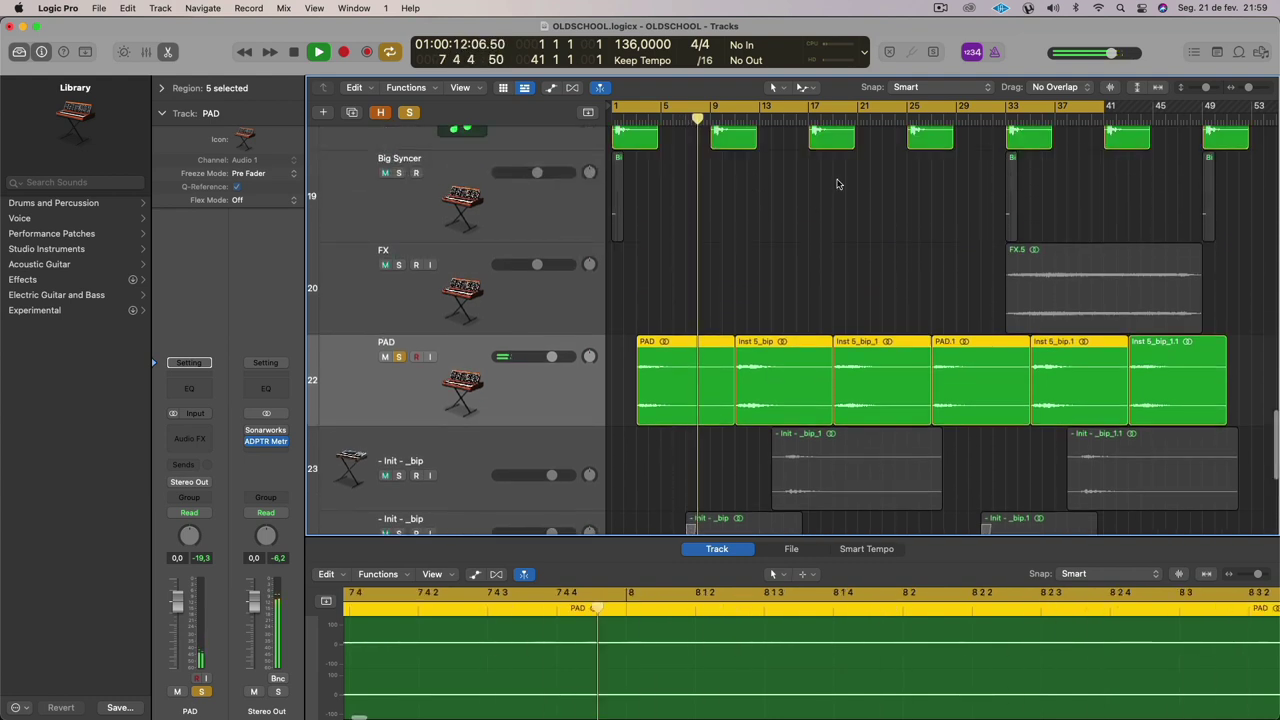
key("space")
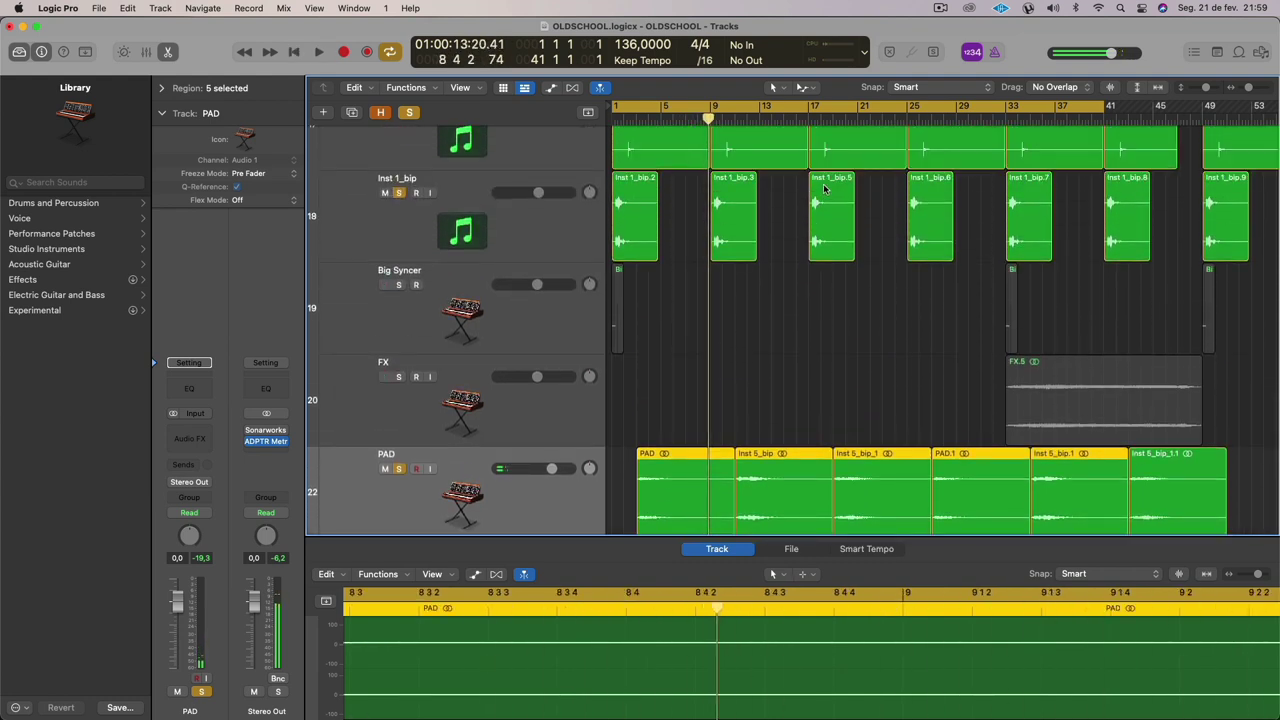
Set the cycle range to bars 9 to 34 and play the PAD regions together with the Inst 1_bip tracks.
key("space")
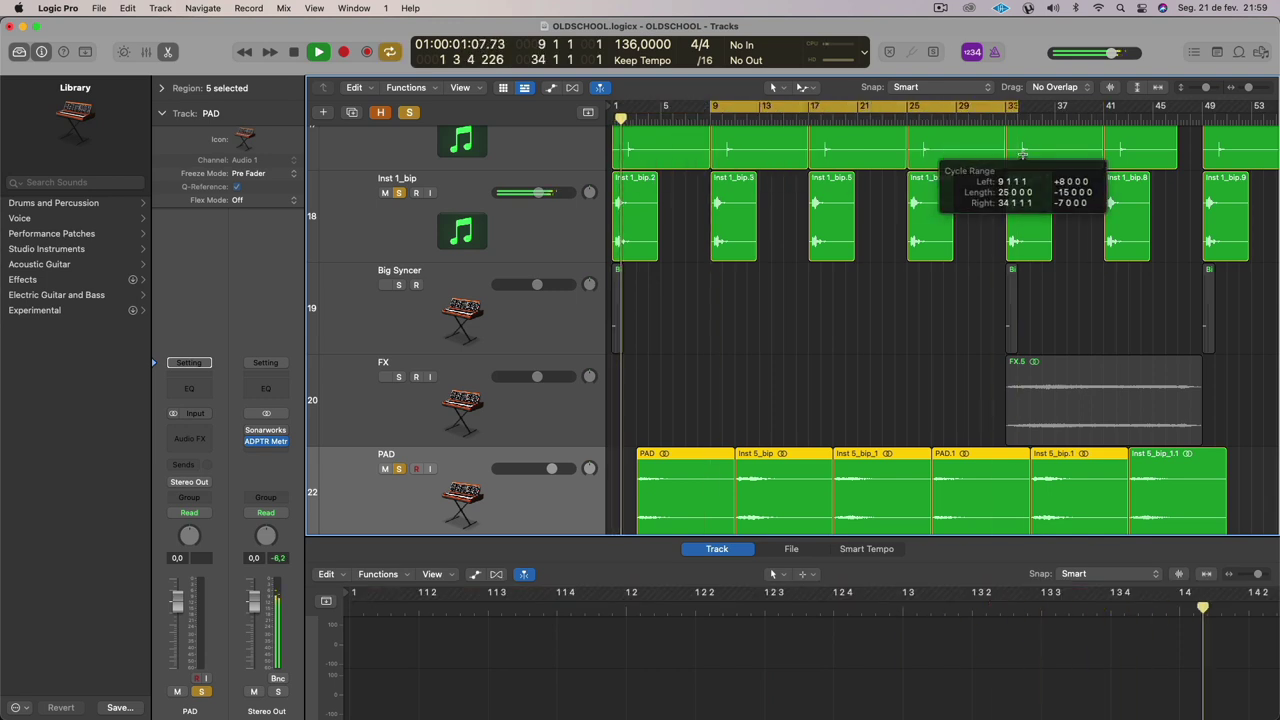
scroll(1022, 153, "down", 2)
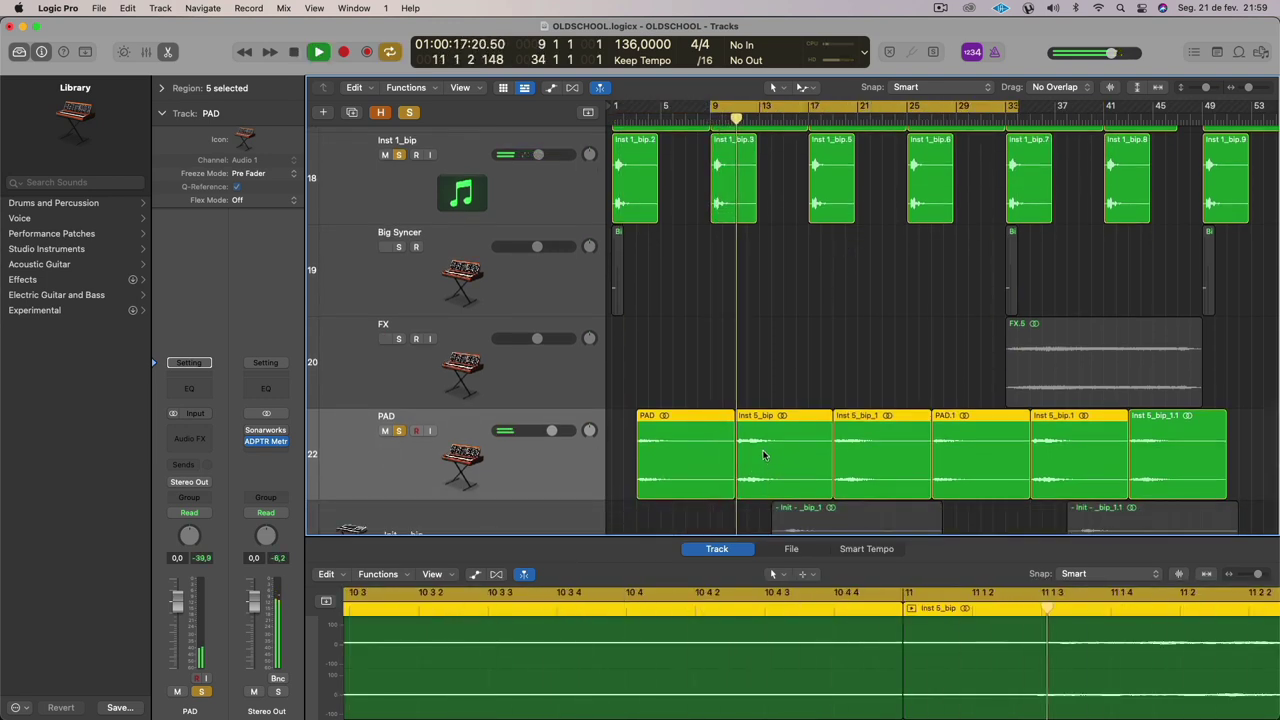
scroll(763, 455, "right", 1)
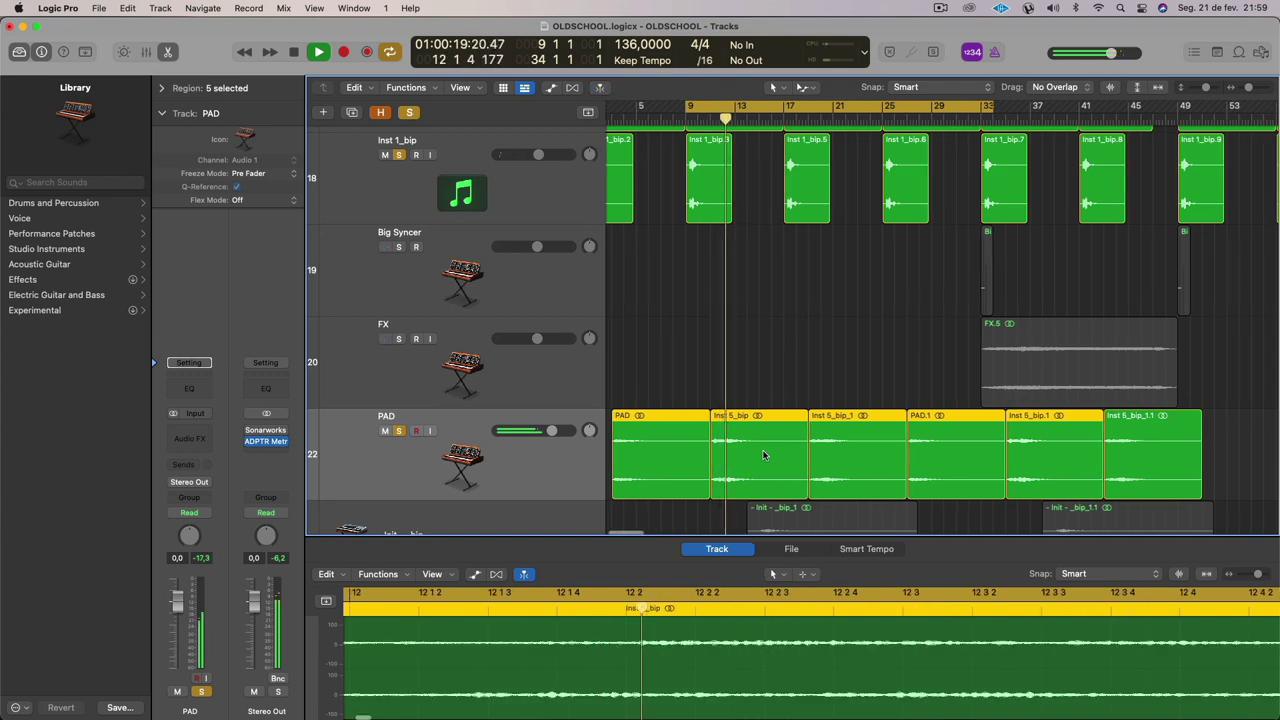
scroll(763, 455, "left", 2)
scroll(763, 455, "down", 1)
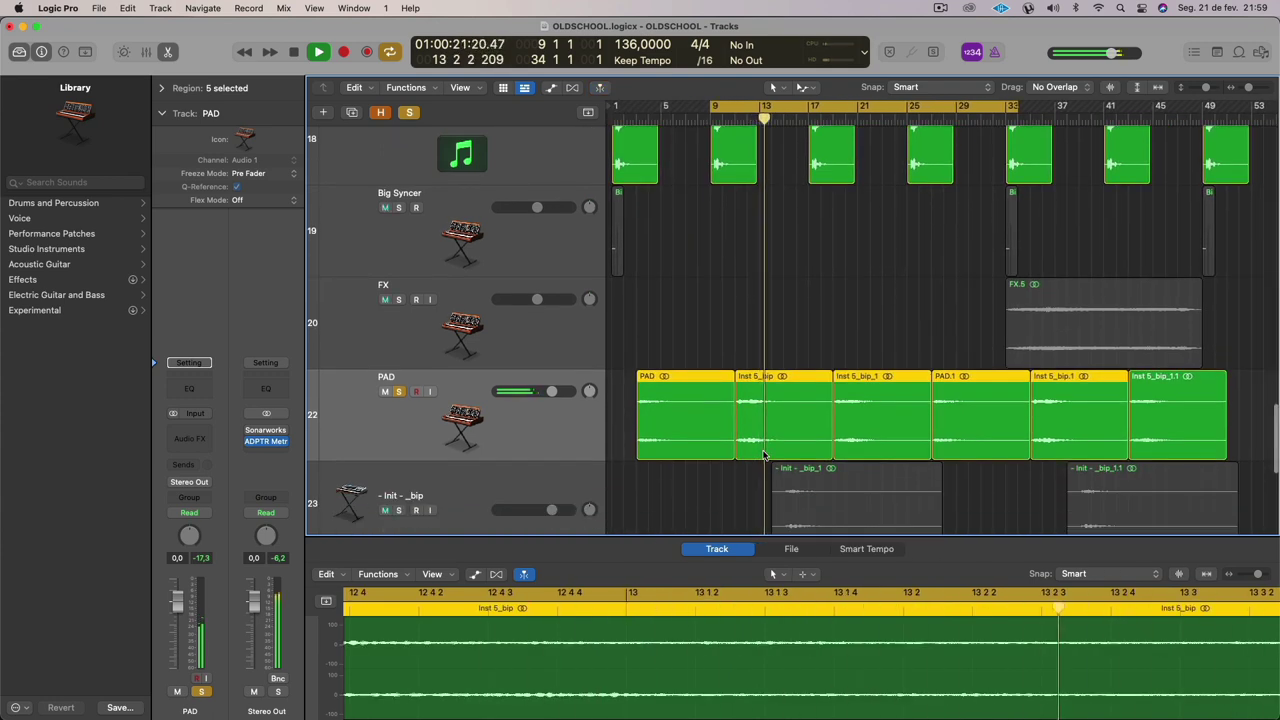
Follow the PAD track's playback alongside the Inst 1_bip layers, select its PAD.1 region, and stop in bar 29.
key("super+Up")
key("super+Up")
key("super+Up")
key("super+Up")
key("super+Up")
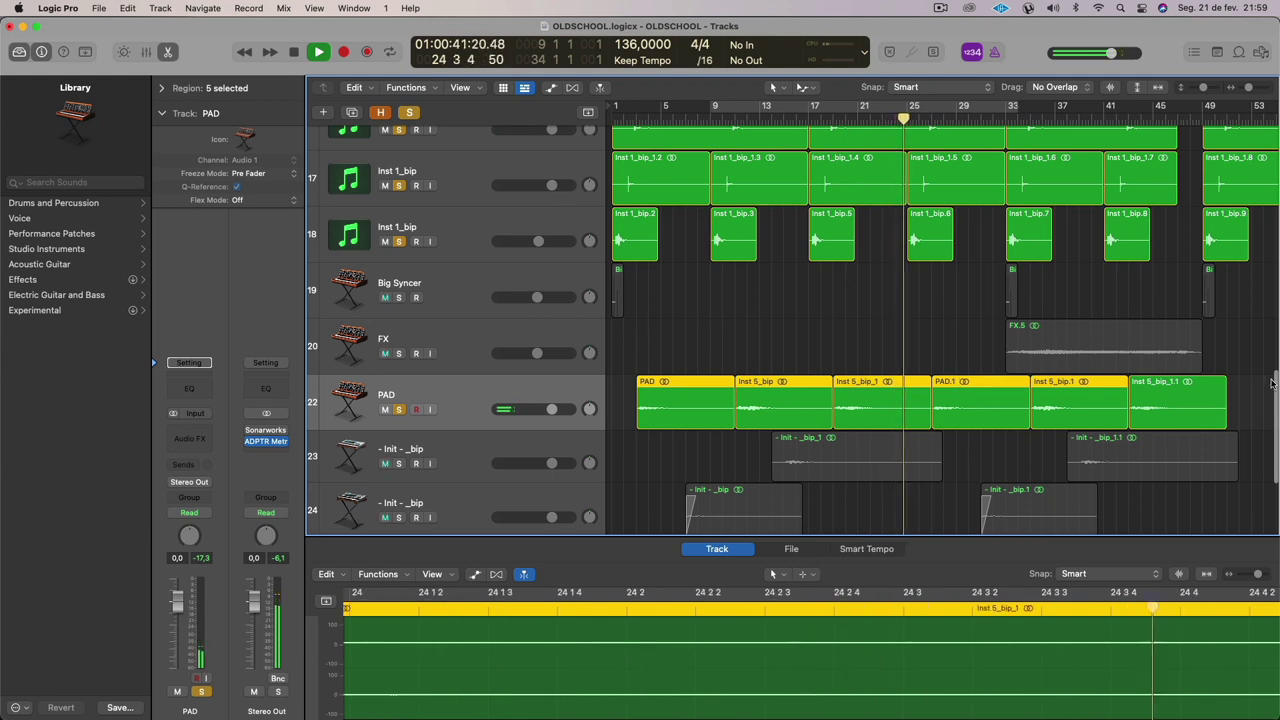
left_click(975, 381)
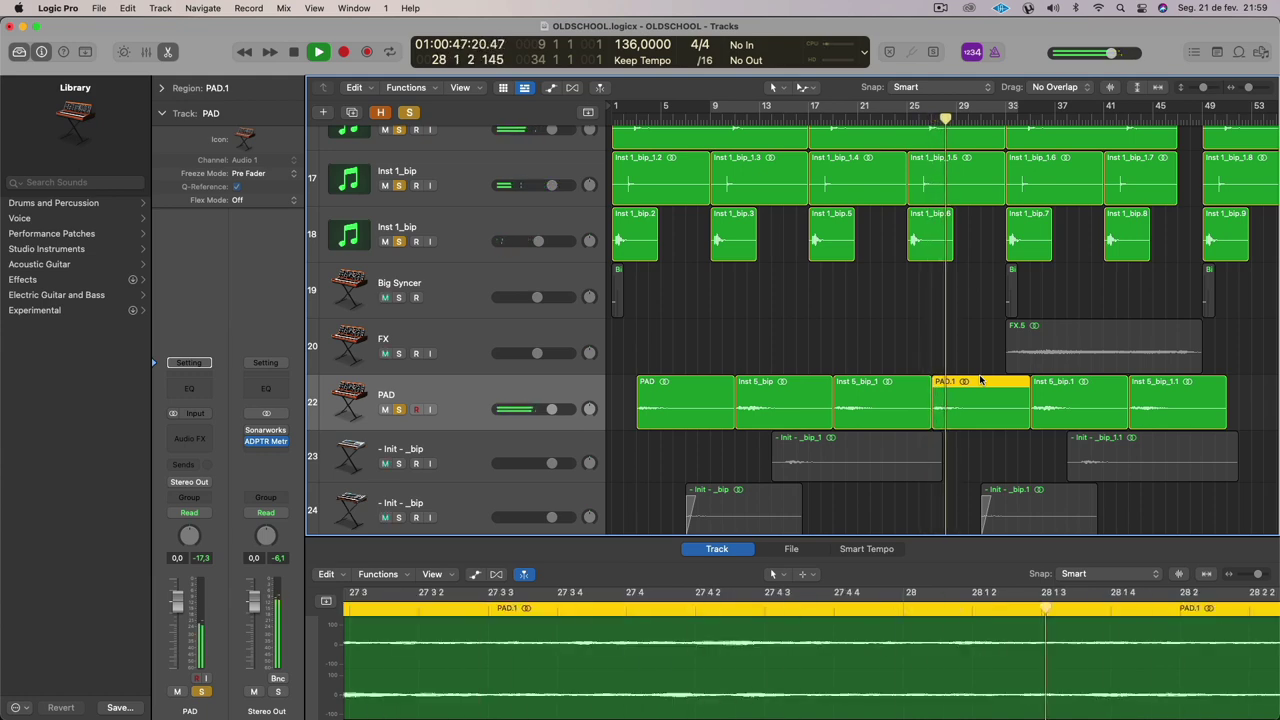
scroll(980, 378, "up", 1)
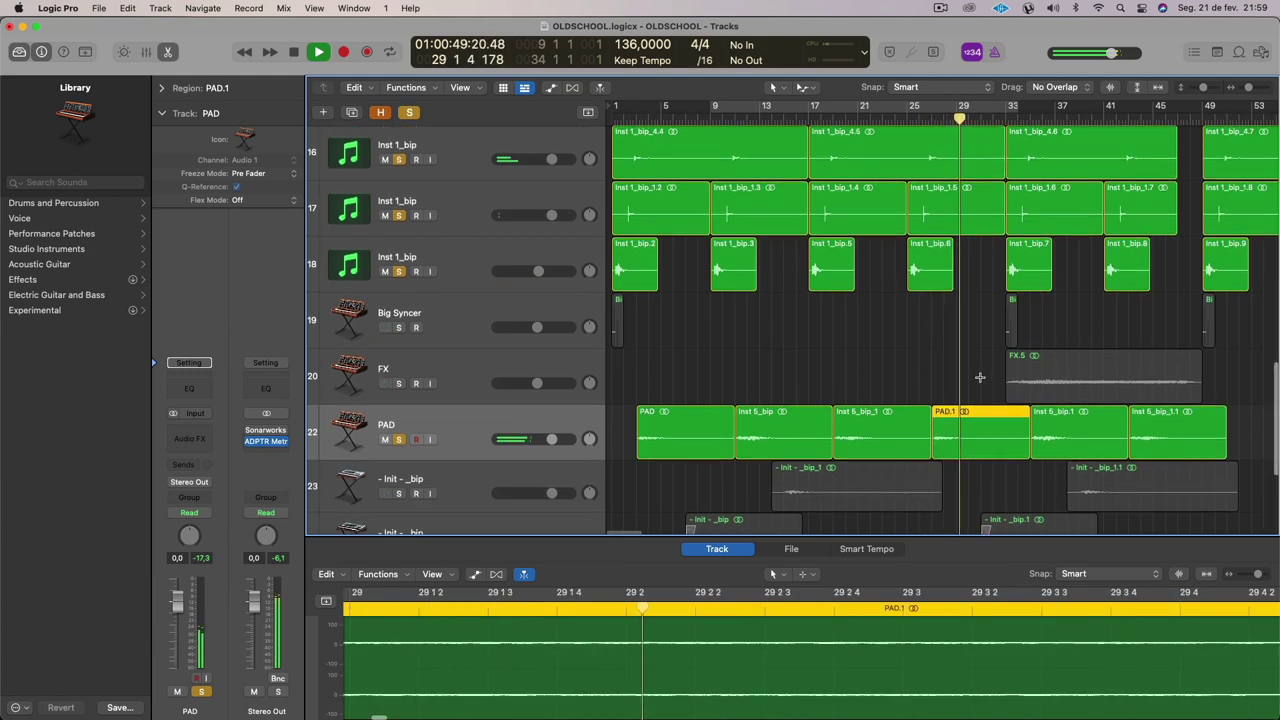
scroll(980, 378, "up", 6)
key("space")
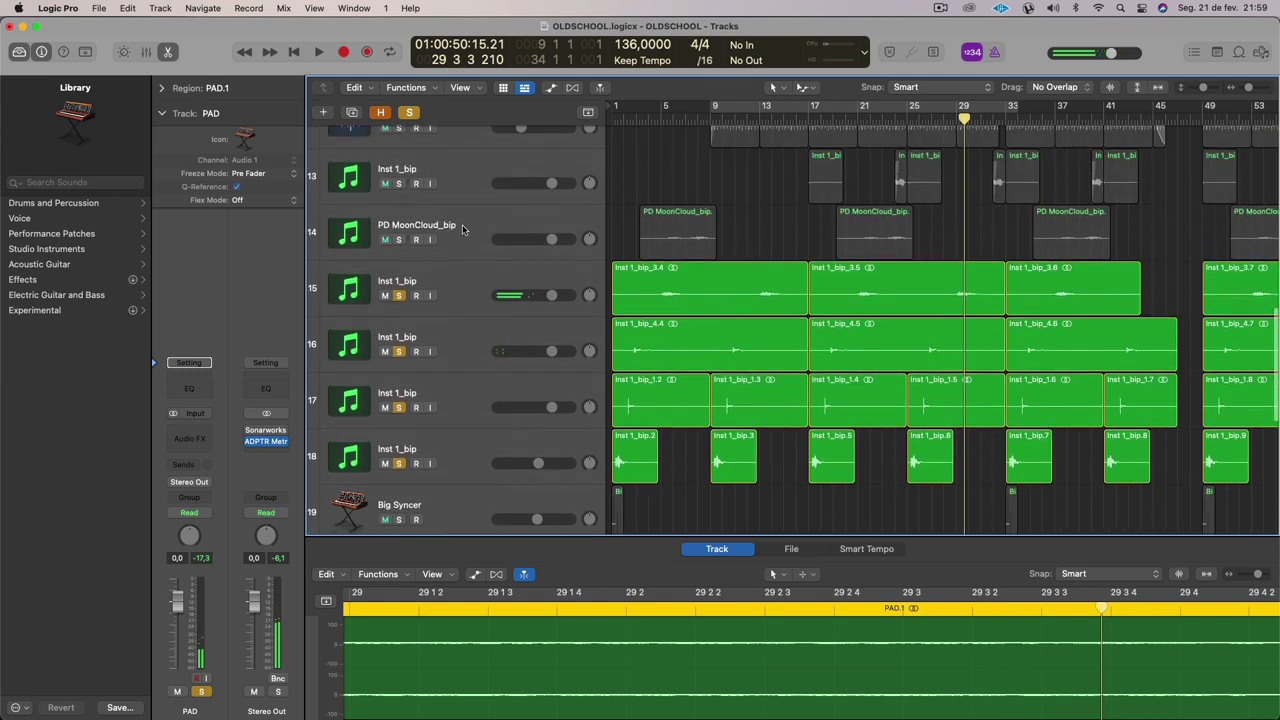
Solo the PD MoonCloud_bip track and play it with the Inst 1_bip tracks in a cycle from bar 5 to bar 24.
left_click(398, 234)
left_click(390, 239)
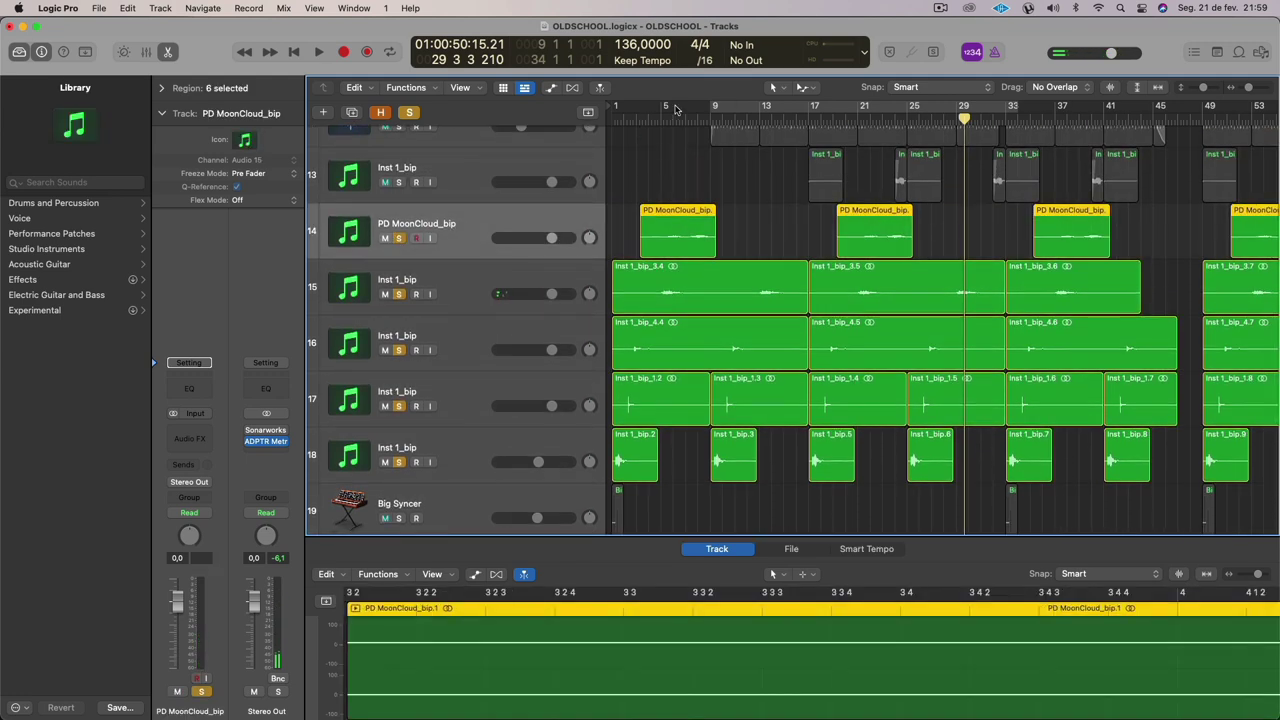
left_click_drag(661, 110, 896, 112)
key("space")
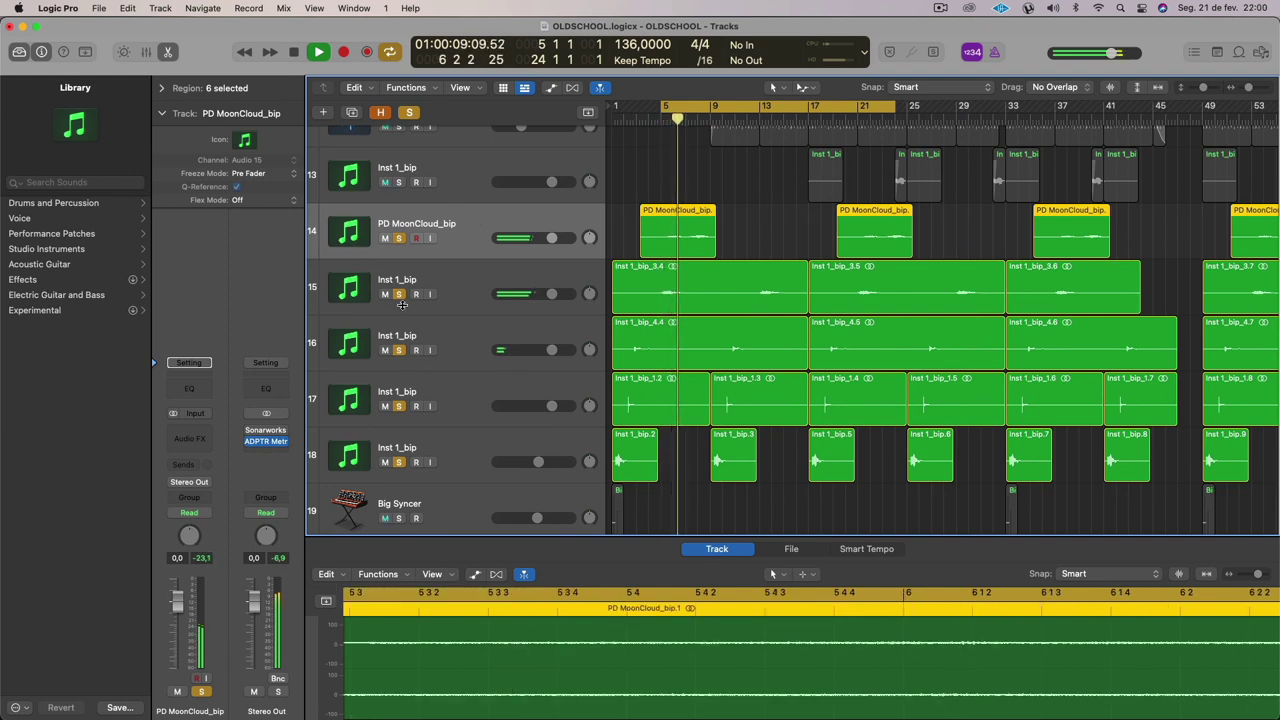
Turn off solo on the four Inst 1_bip tracks directly below PD MoonCloud_bip.
left_click(398, 294)
left_click_drag(399, 421, 399, 462)
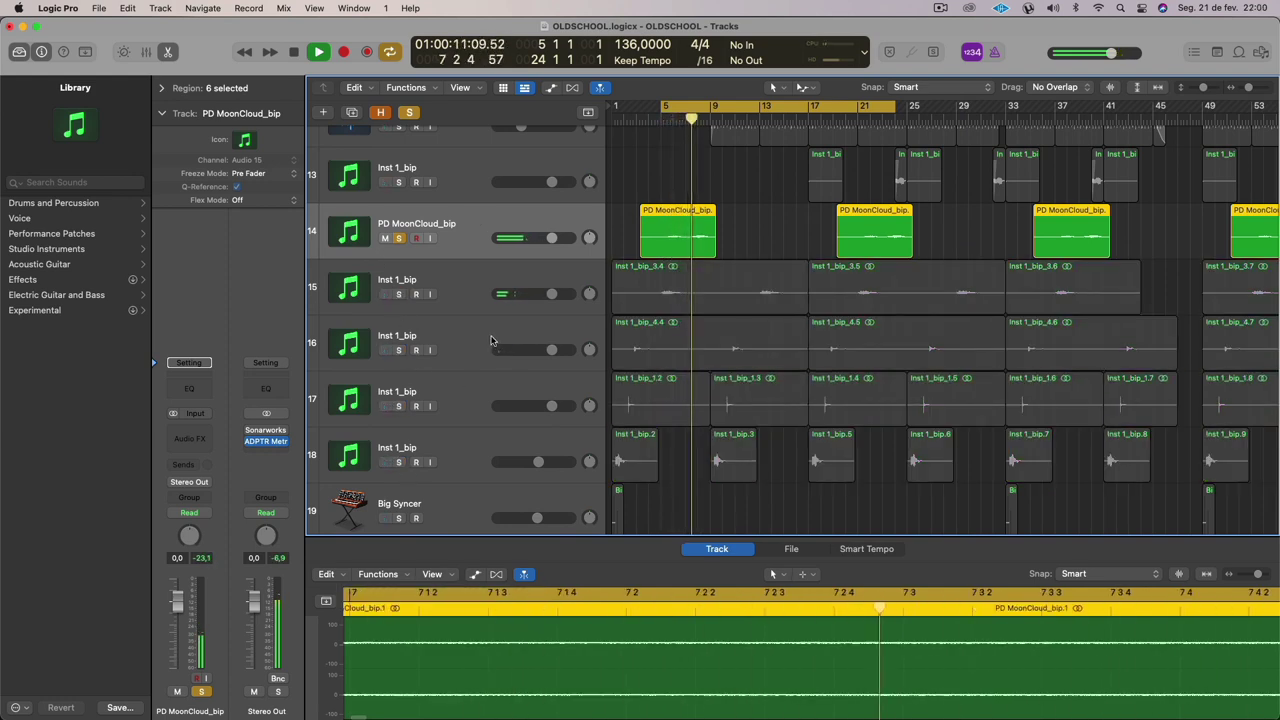
Lengthen the first two PD MoonCloud_bip regions to about bars 14 and 30, and play the result.
left_click(454, 223)
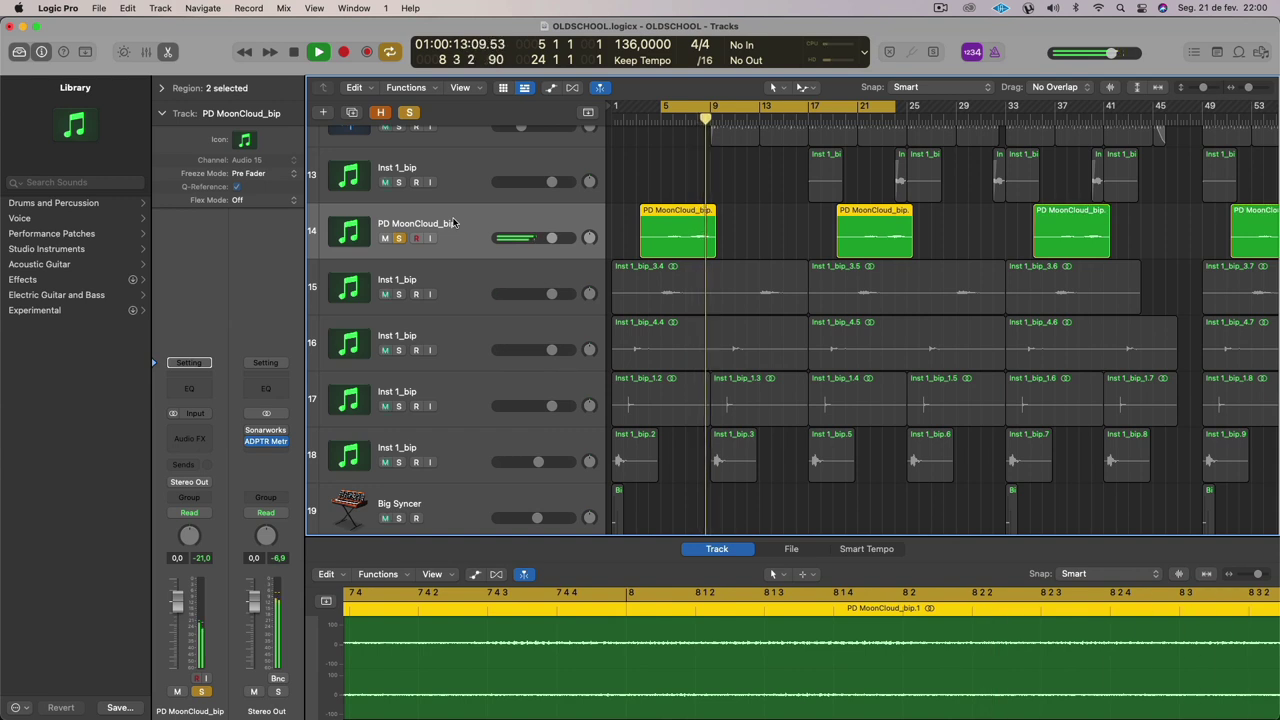
left_click_drag(715, 252, 773, 260)
key("space")
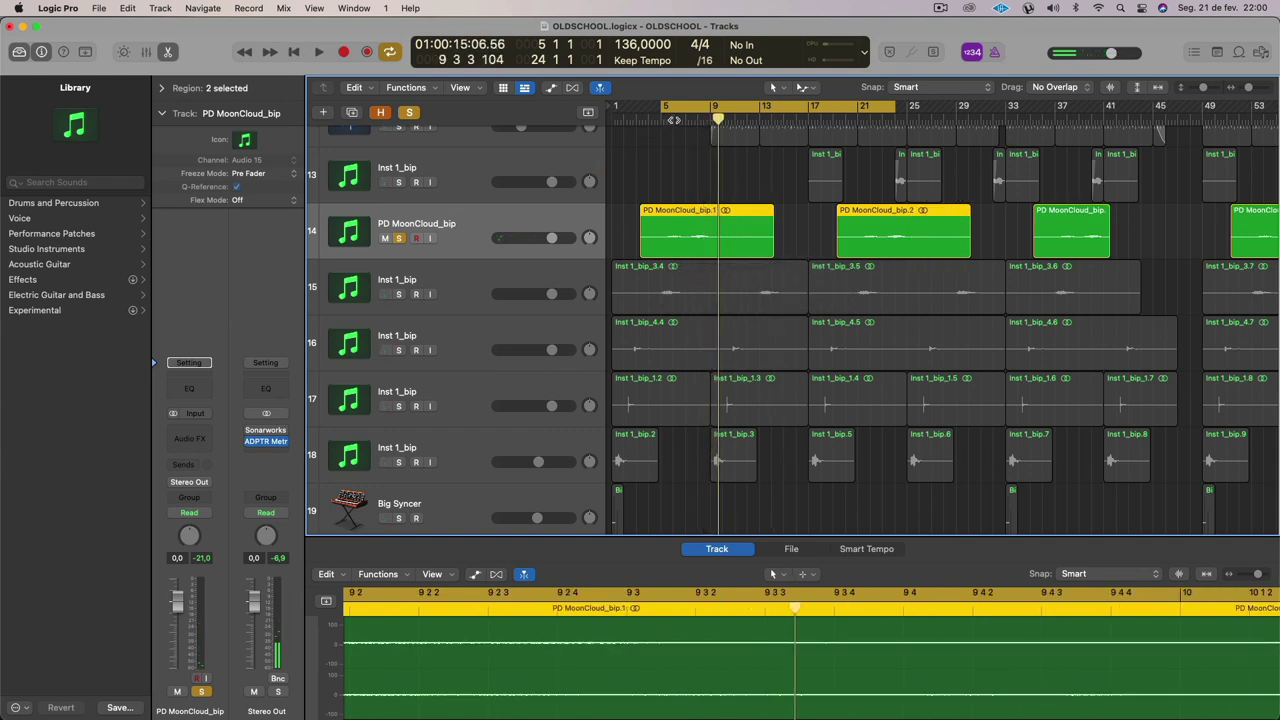
key("space")
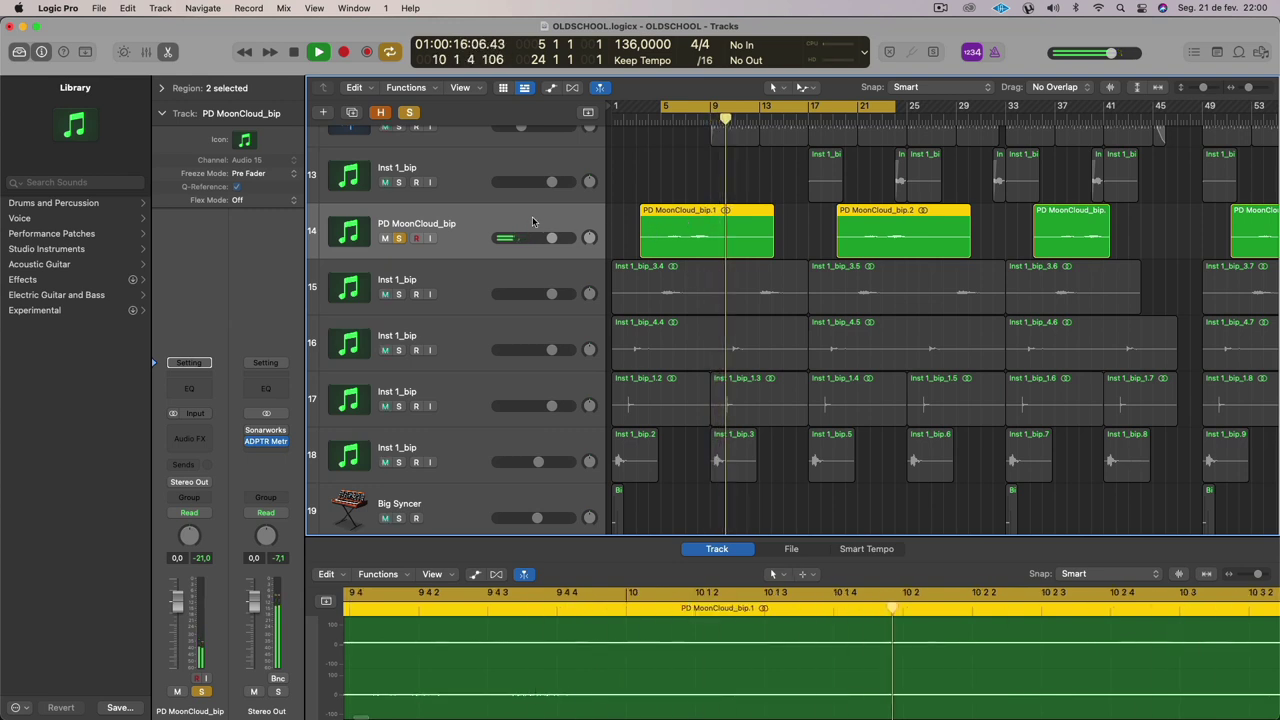
key("space")
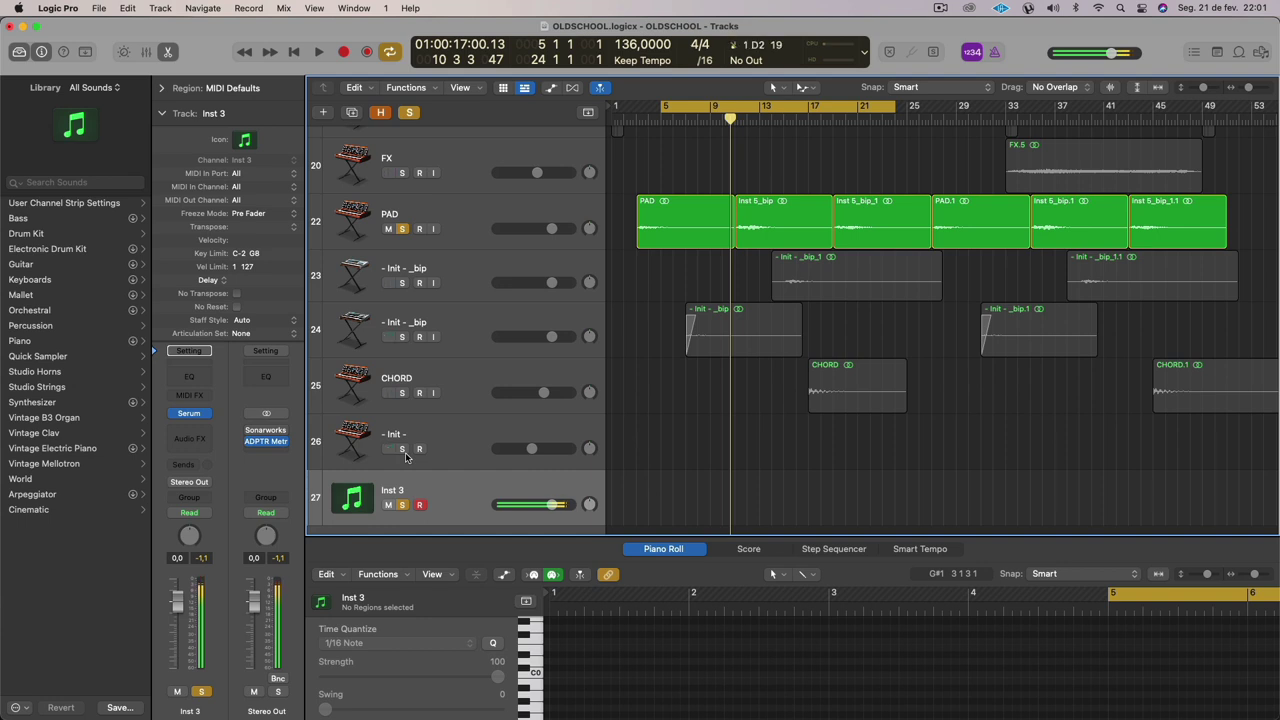
Lower the Inst 3 track's volume to -6.0 dB and enlarge the Piano Roll editor.
left_click_drag(551, 504, 520, 510)
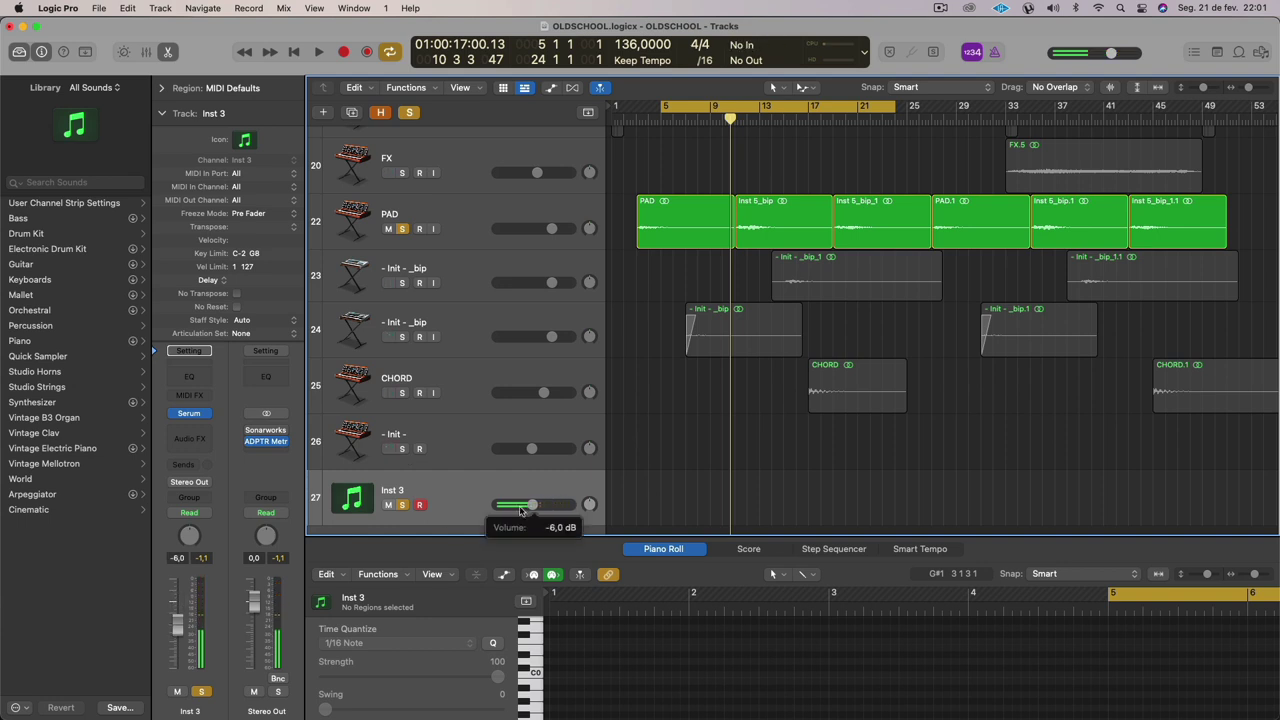
left_click_drag(680, 538, 686, 352)
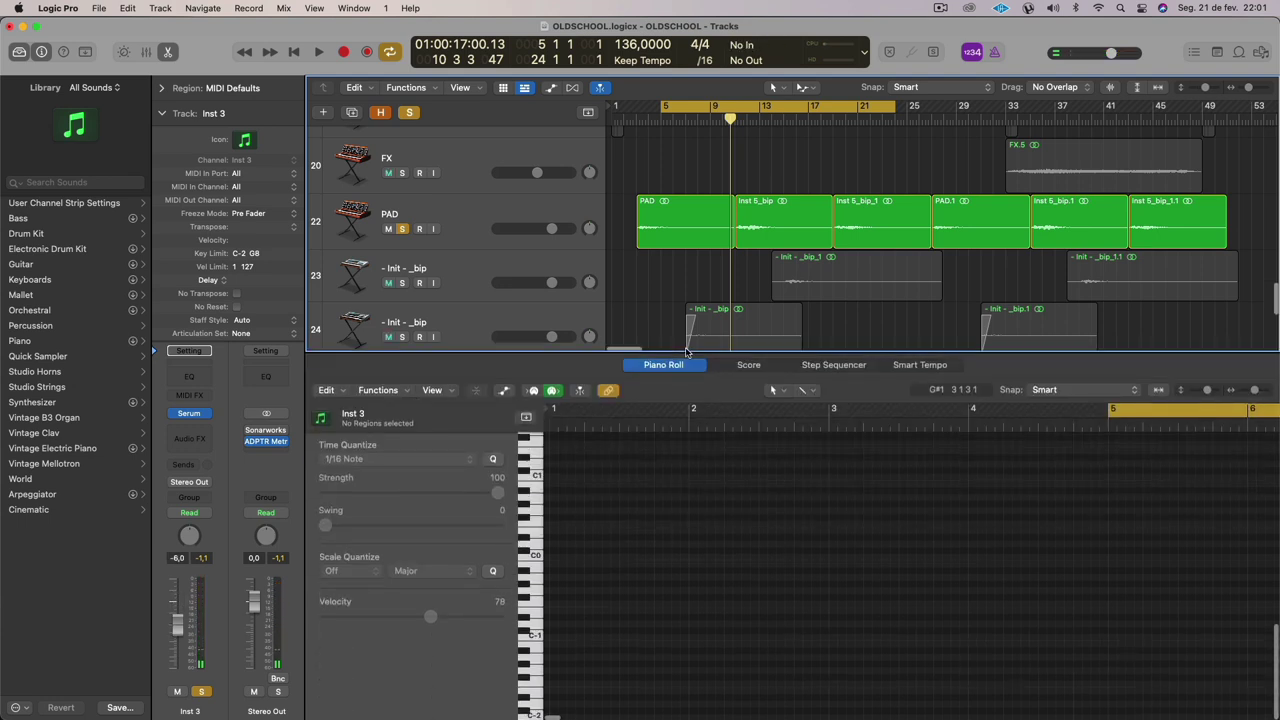
Turn on the filter in Inst 3's Serum instrument and close both the plug-in window and the Piano Roll editor.
left_click(191, 416)
left_click(875, 267)
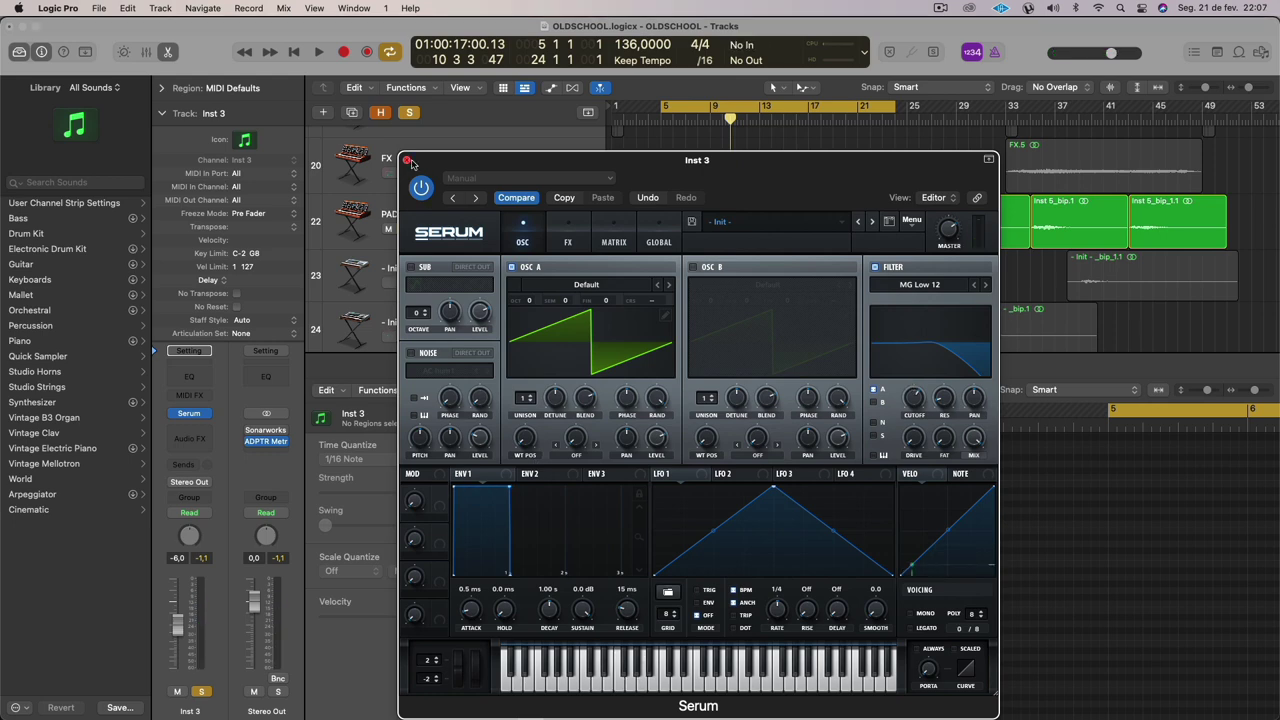
left_click(407, 160)
key("p")
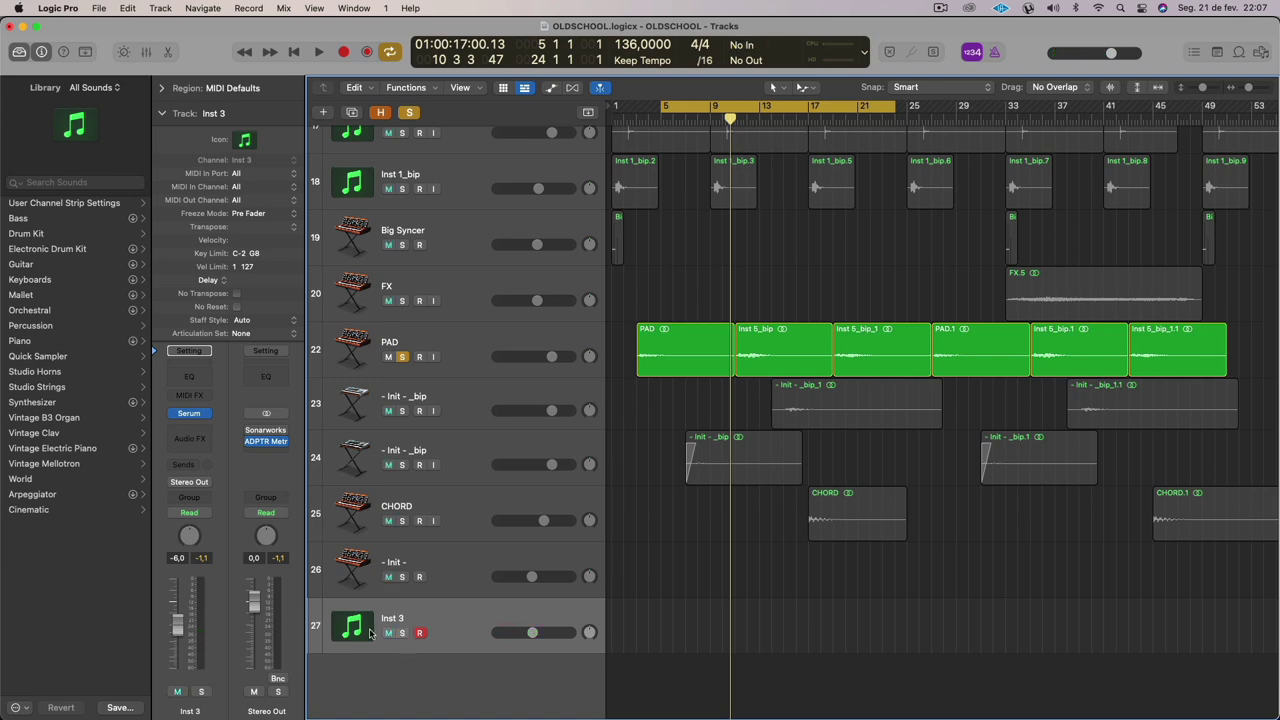
Look over the track list for soloed tracks and play them in the bar 5 to 24 cycle, following the PAD track.
scroll(400, 625, "up", 10)
scroll(402, 623, "down", 4)
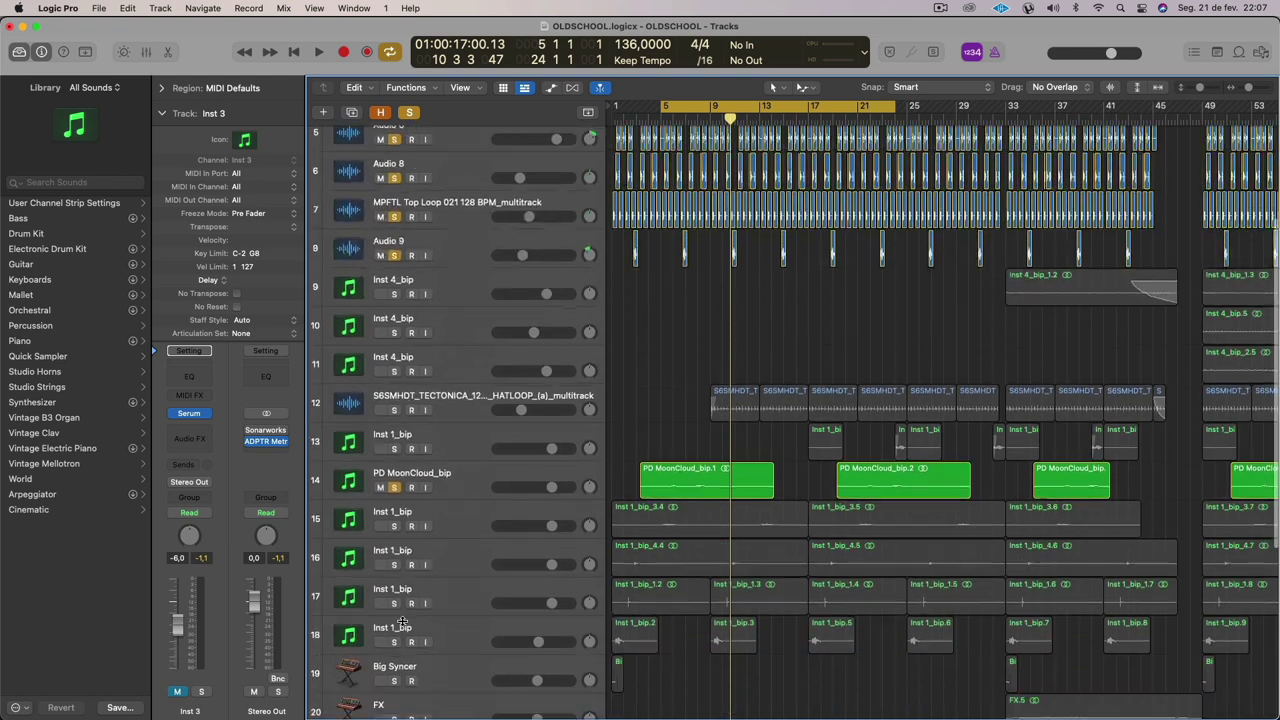
scroll(402, 623, "down", 5)
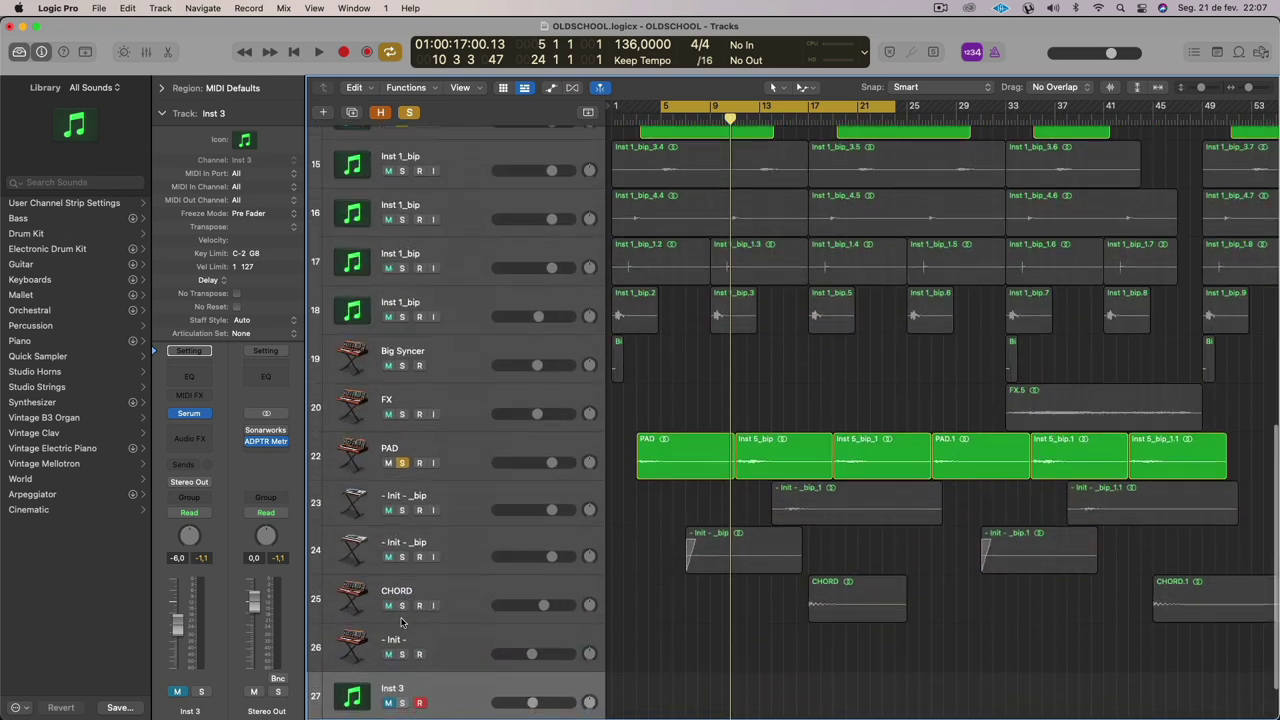
key("space")
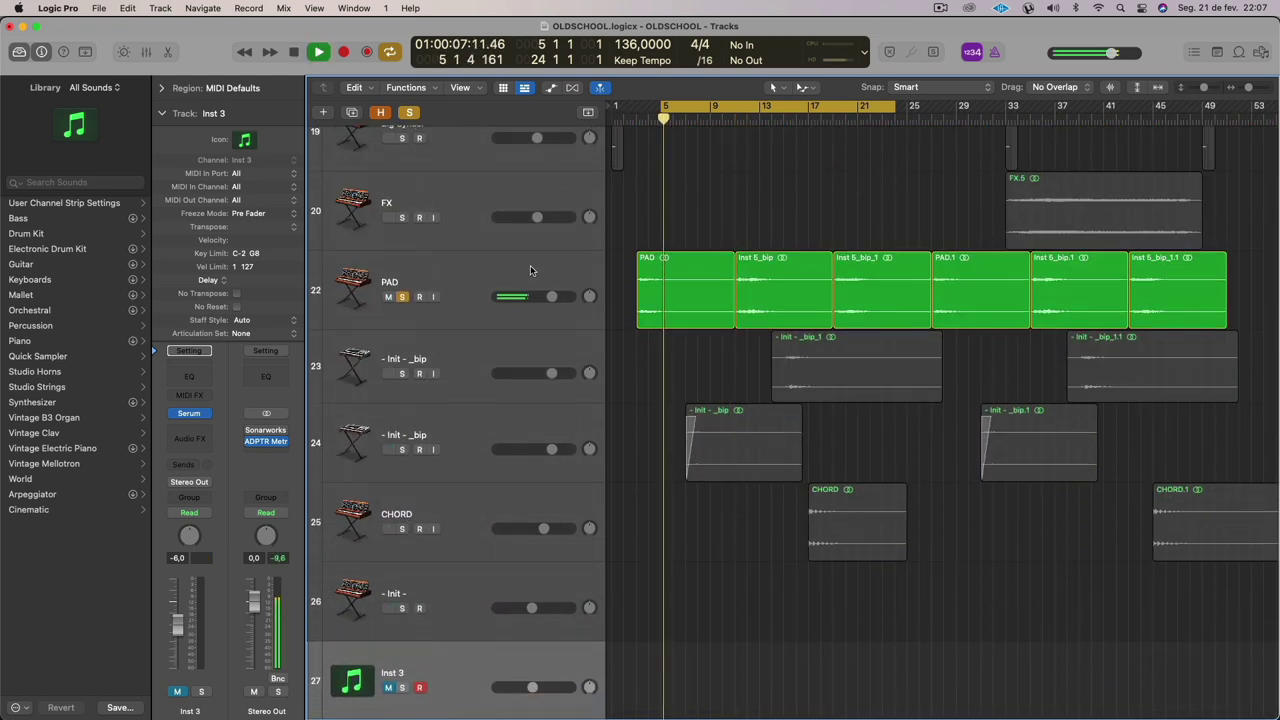
scroll(748, 145, "down", 1)
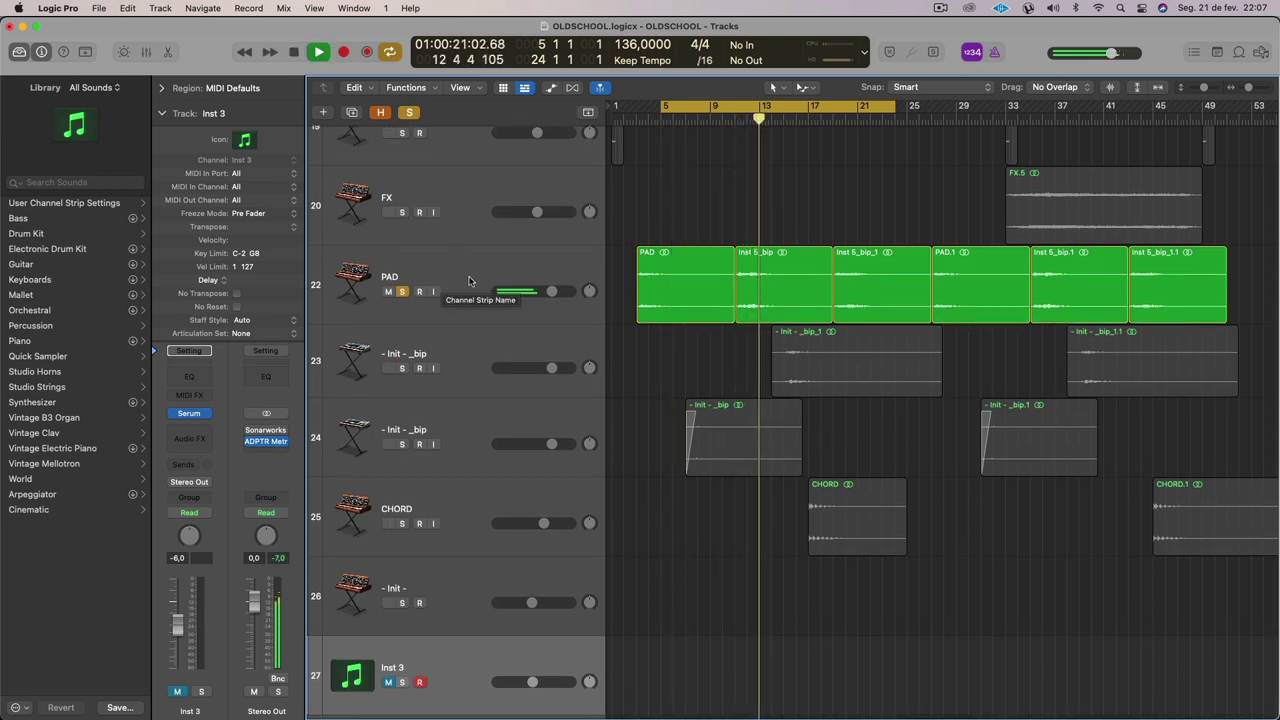
Return to the PD MoonCloud_bip track, solo it instead of the PAD track, and play it from the start of the cycle.
scroll(462, 282, "up", 3)
key("space")
scroll(470, 282, "up", 10)
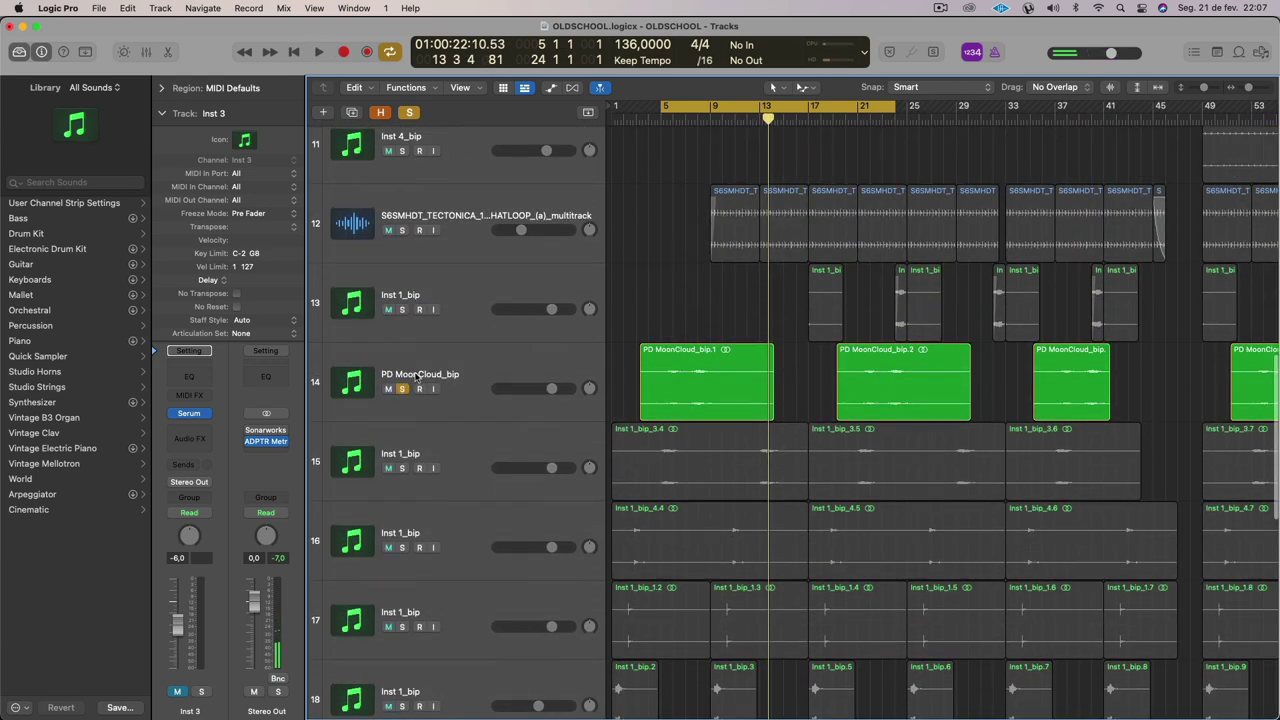
left_click(402, 388)
left_click(402, 388)
key("space")
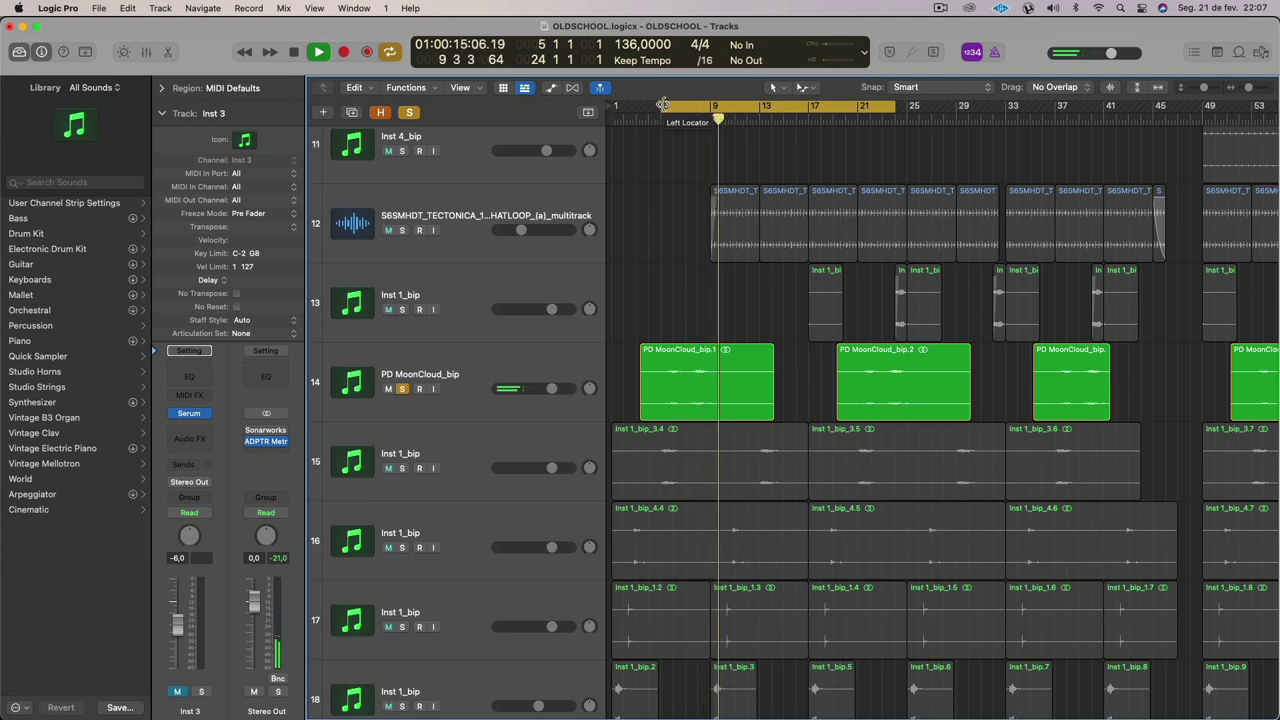
Solo track 24 (- Init - _bip), move the cycle range to bars 7 to 26, and play it.
scroll(751, 245, "down", 10)
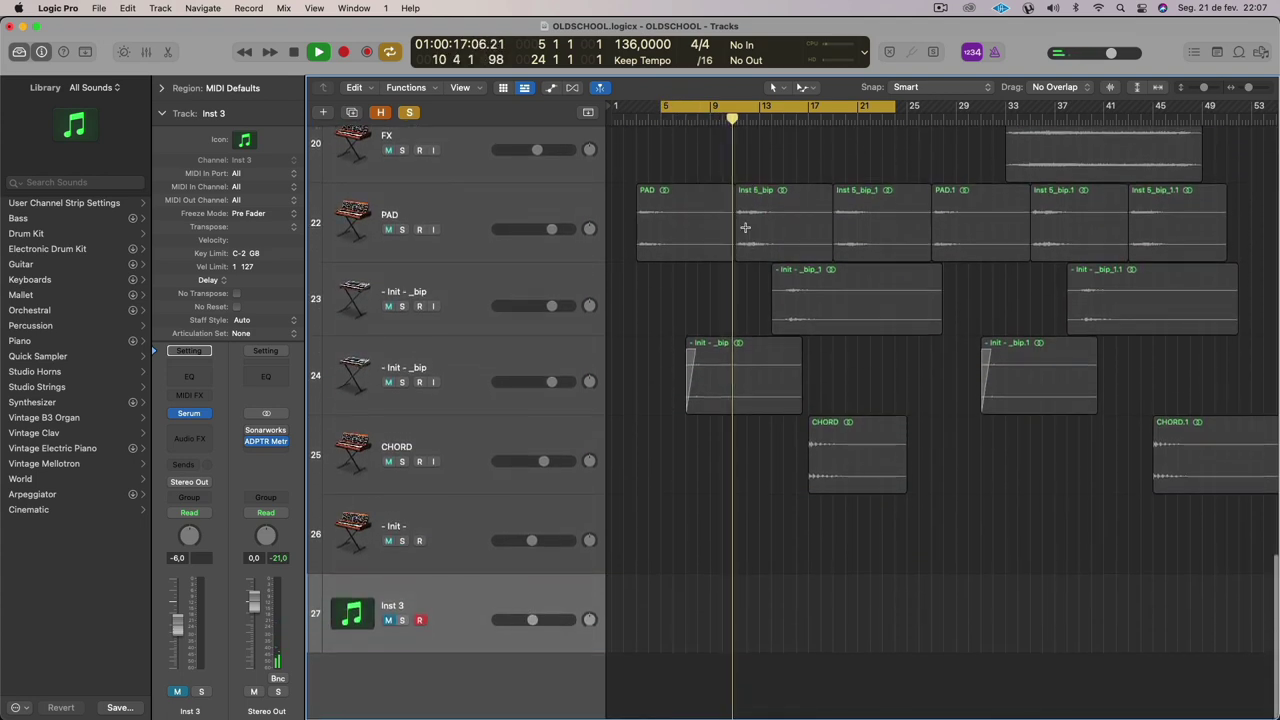
left_click(402, 383)
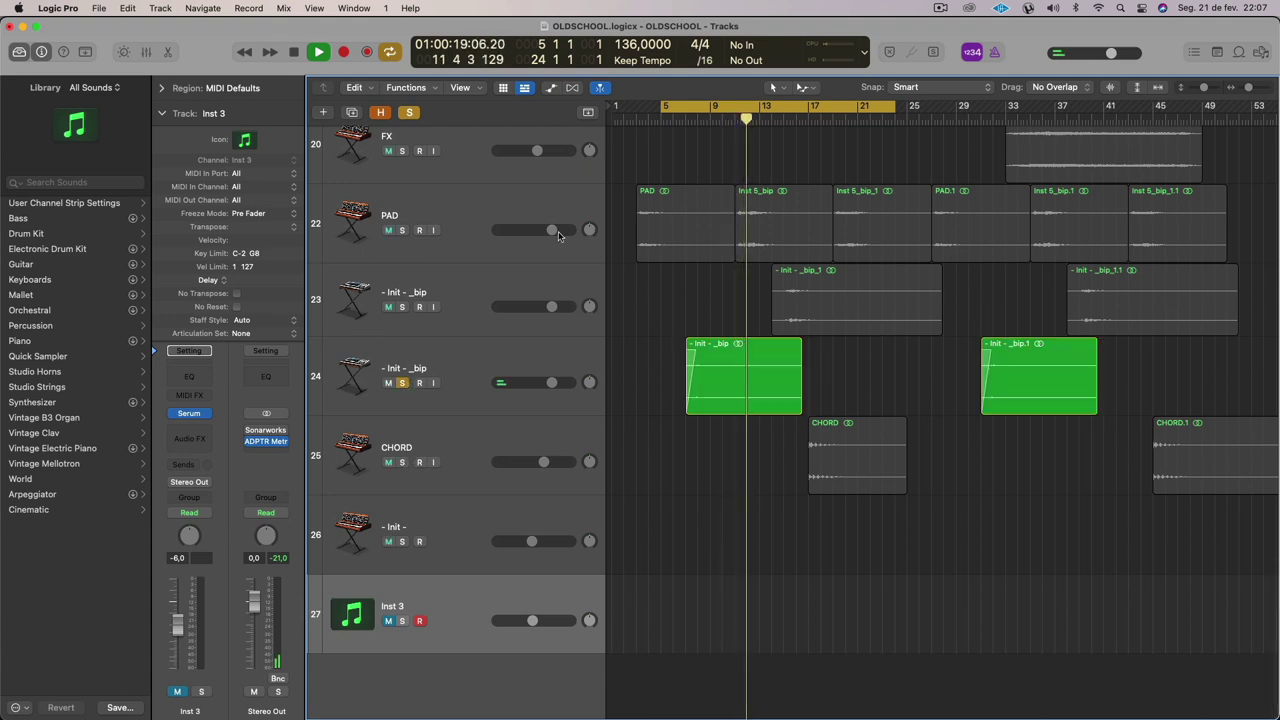
key("space")
left_click_drag(695, 112, 719, 113)
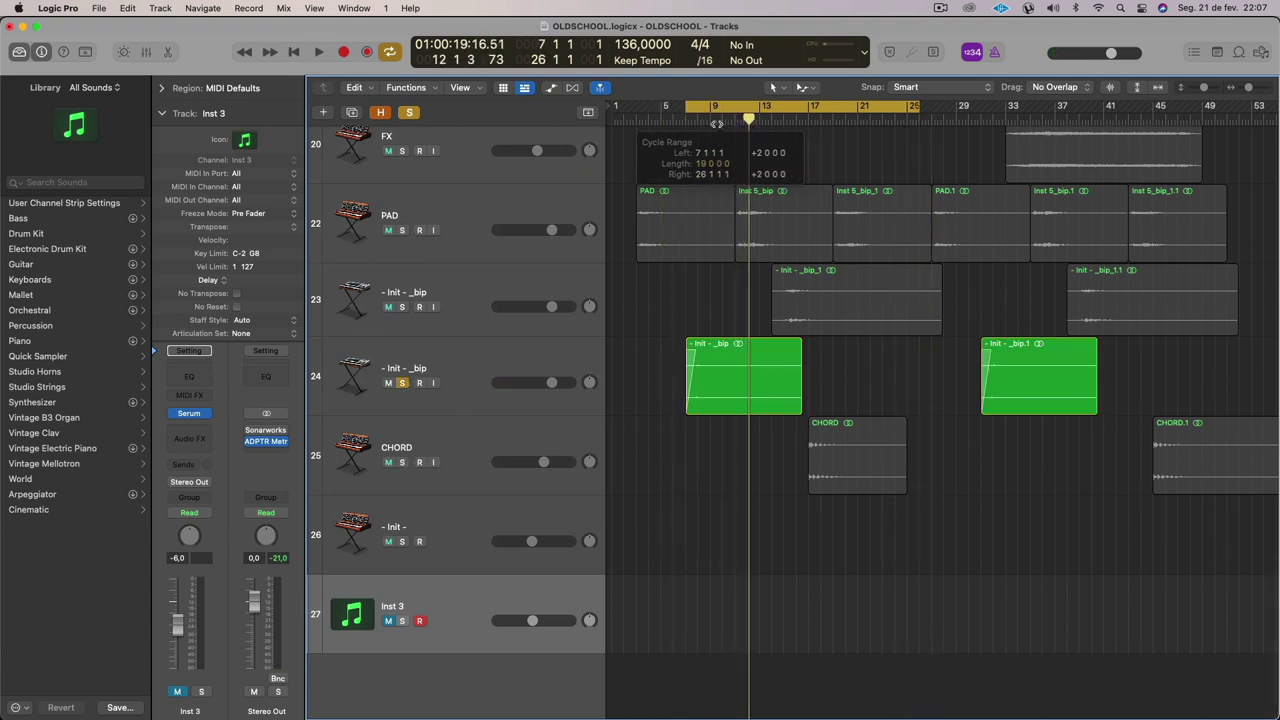
left_click(557, 361)
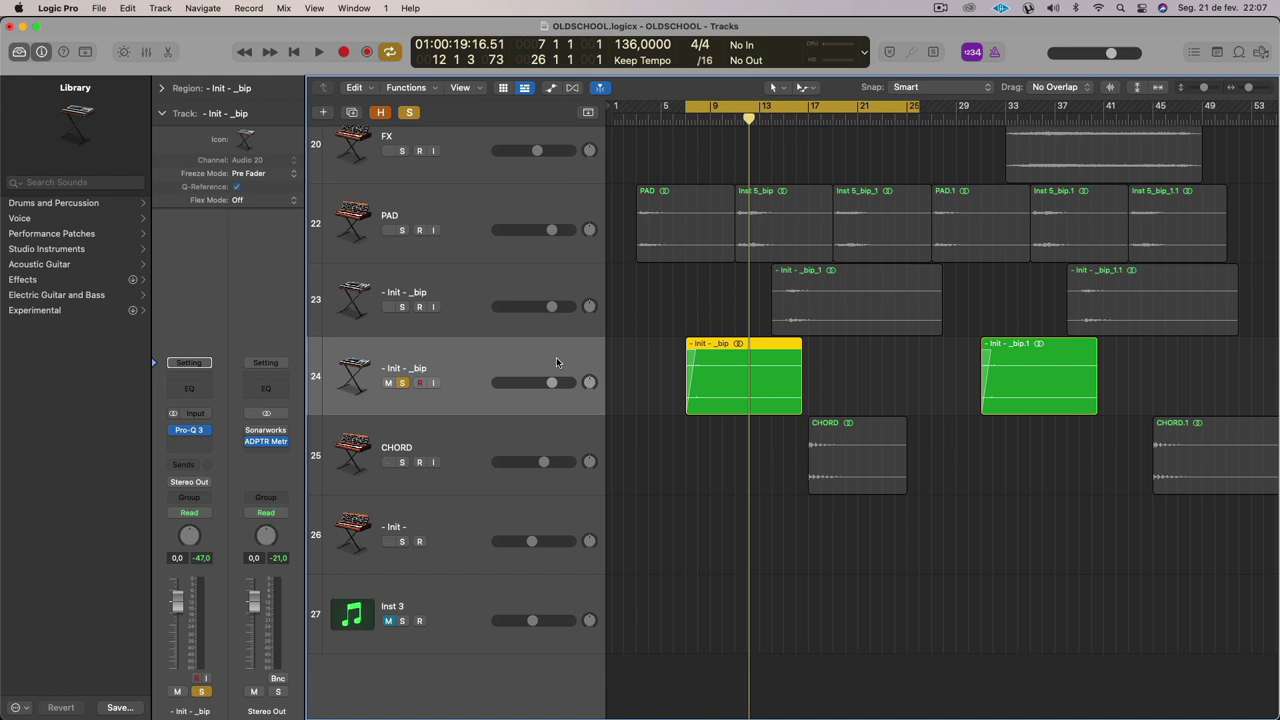
key("space")
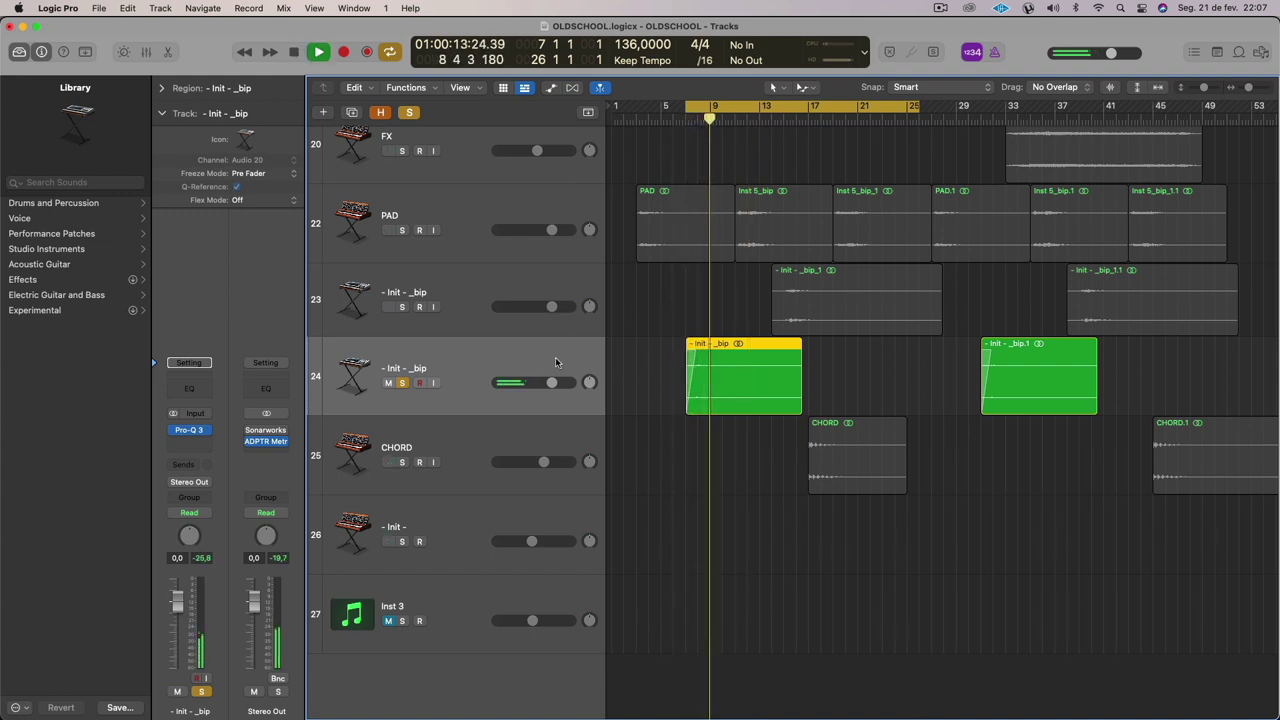
Stop playback, open the Inst 3 track's Serum beside the track list, and solo Inst 3 for playing notes.
left_click(447, 612)
key("space")
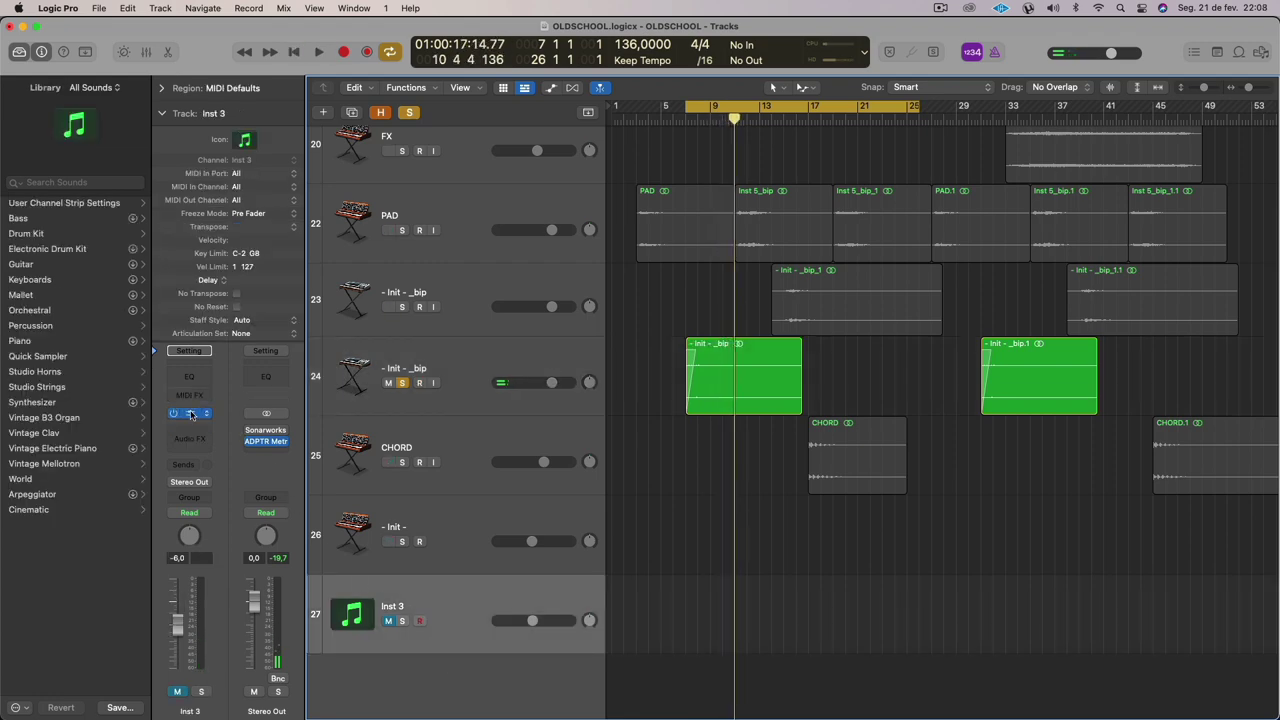
left_click(189, 414)
left_click_drag(741, 178, 717, 153)
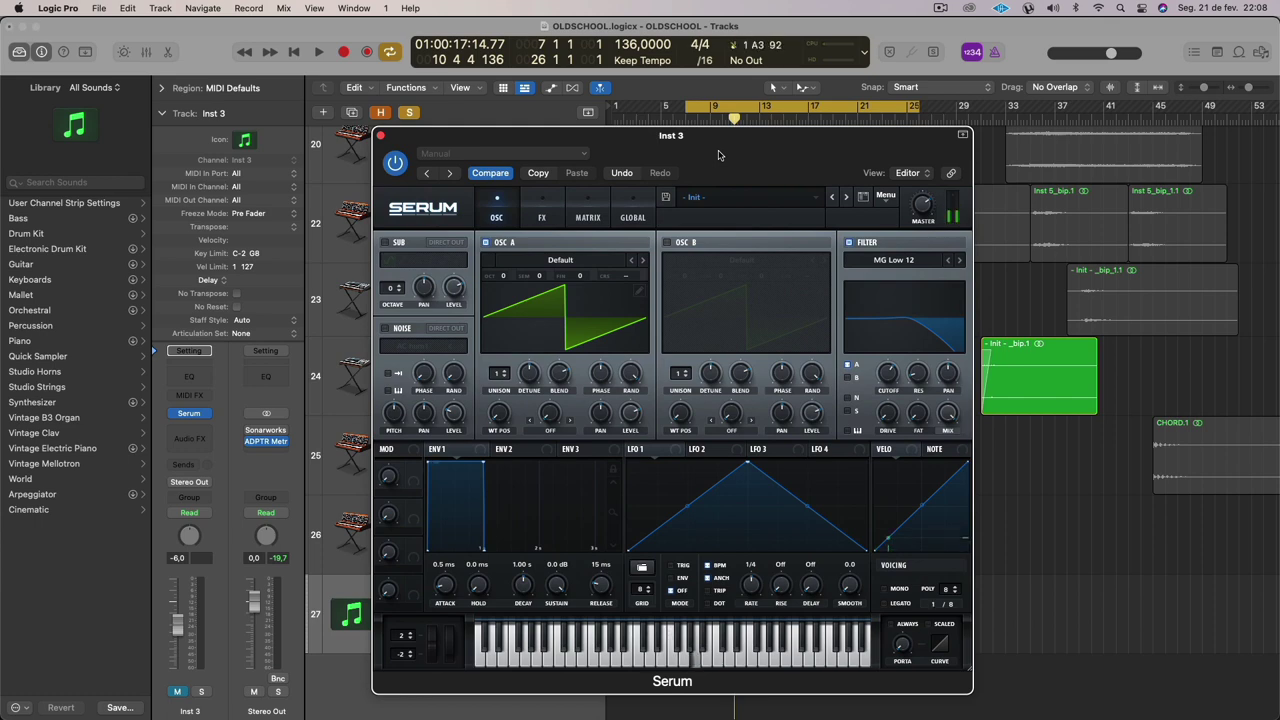
left_click_drag(579, 140, 769, 148)
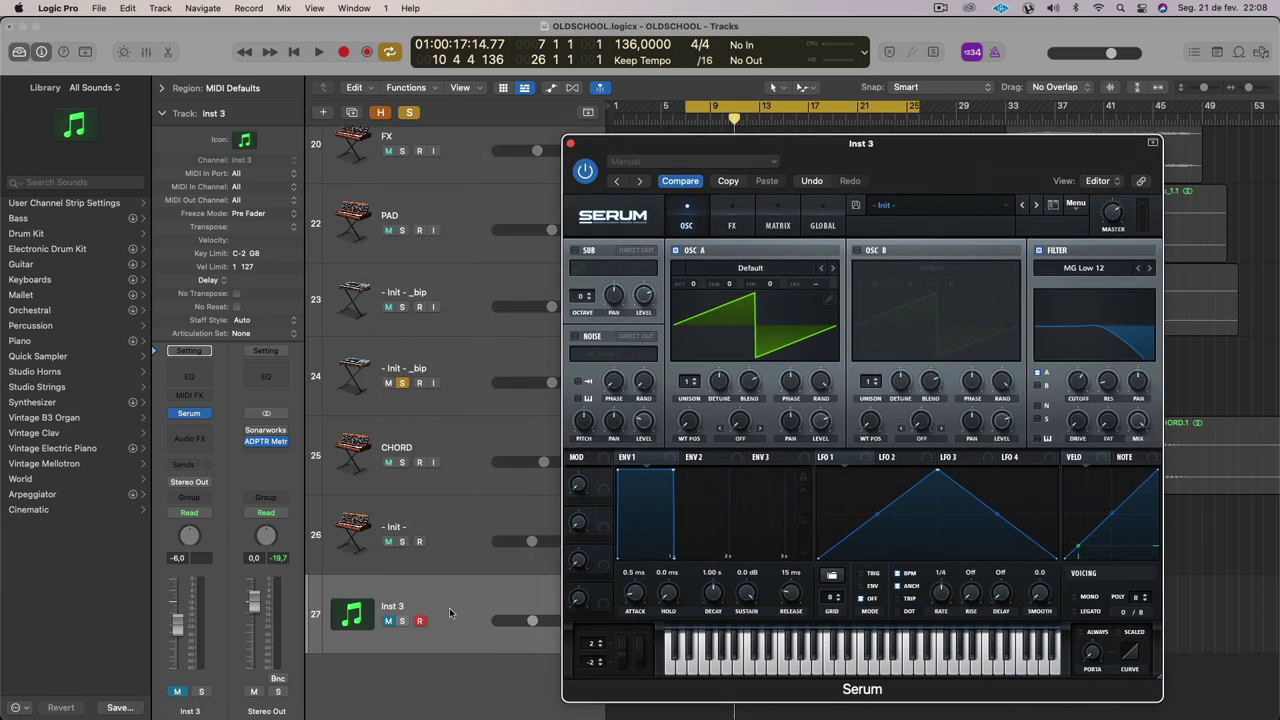
left_click(401, 621)
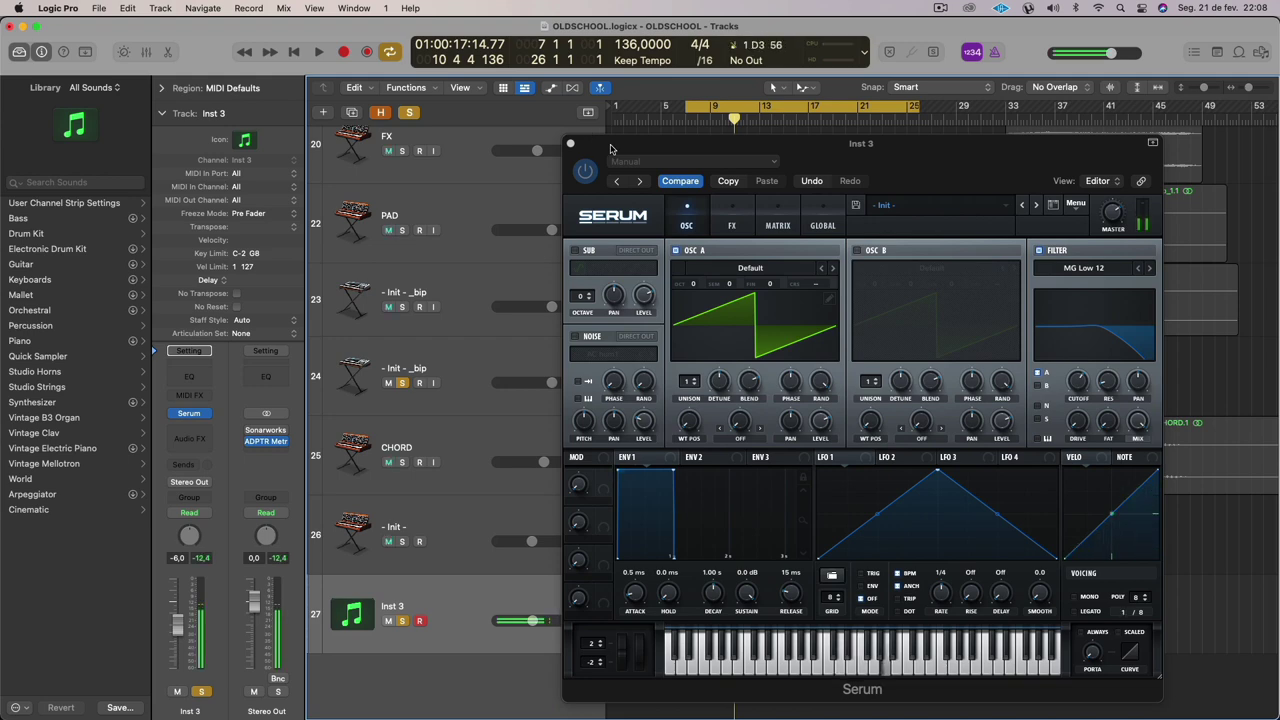
Turn on the Delay and Reverb effects in Inst 3's Serum and adjust the delay's settings.
left_click(719, 223)
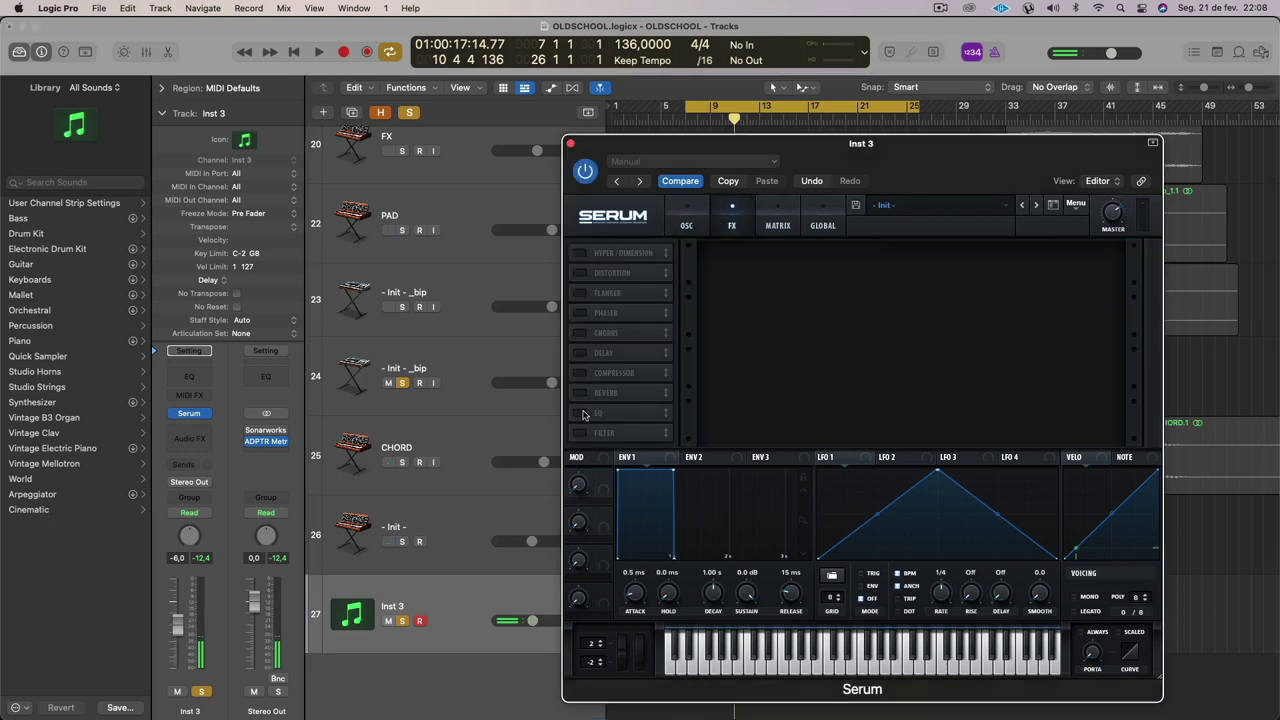
left_click(579, 353)
left_click_drag(858, 279, 888, 252)
left_click_drag(777, 255, 777, 248)
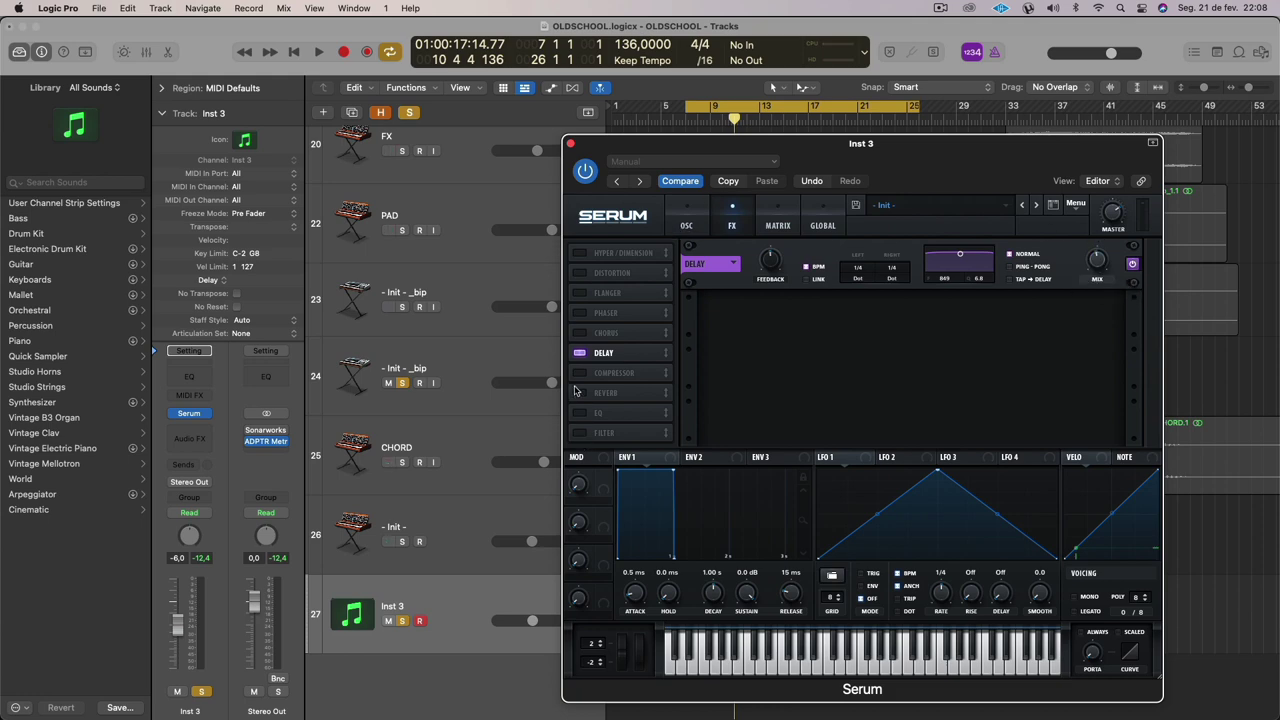
left_click(578, 393)
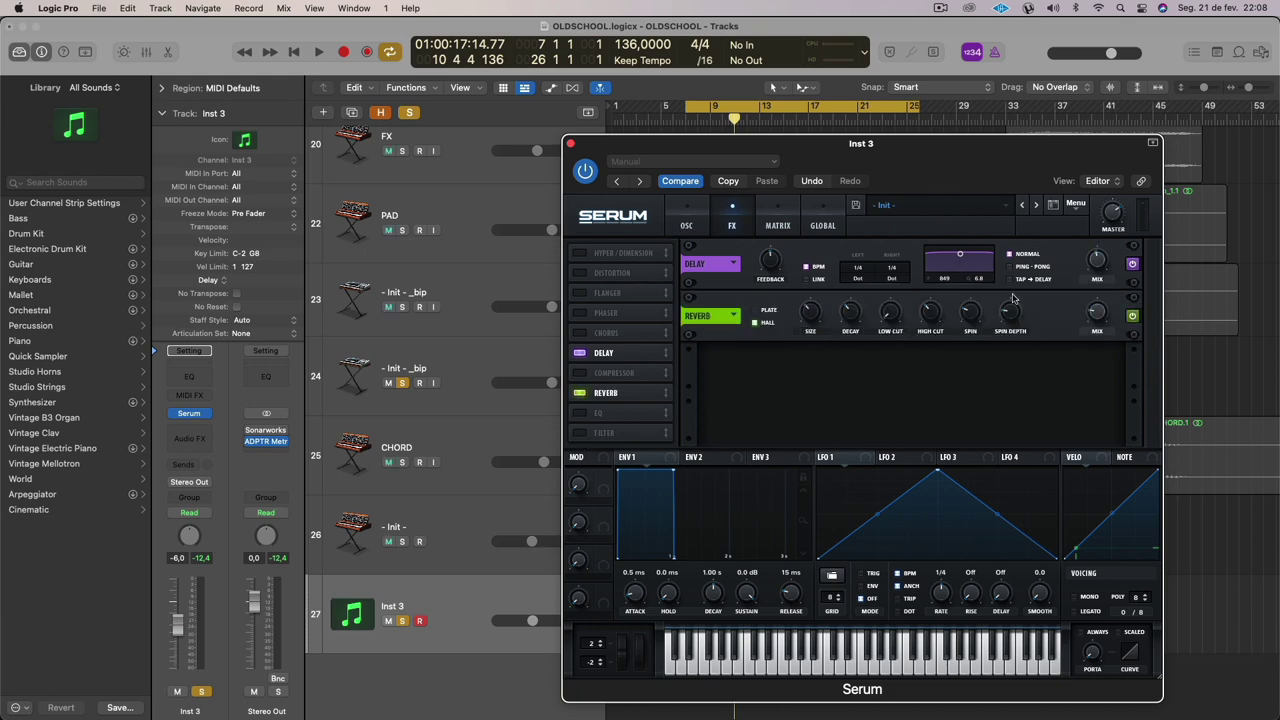
Lower the MG Low 12 filter's cutoff and shape Env 2 with a 1.02 s decay and 2.81% sustain.
left_click(691, 229)
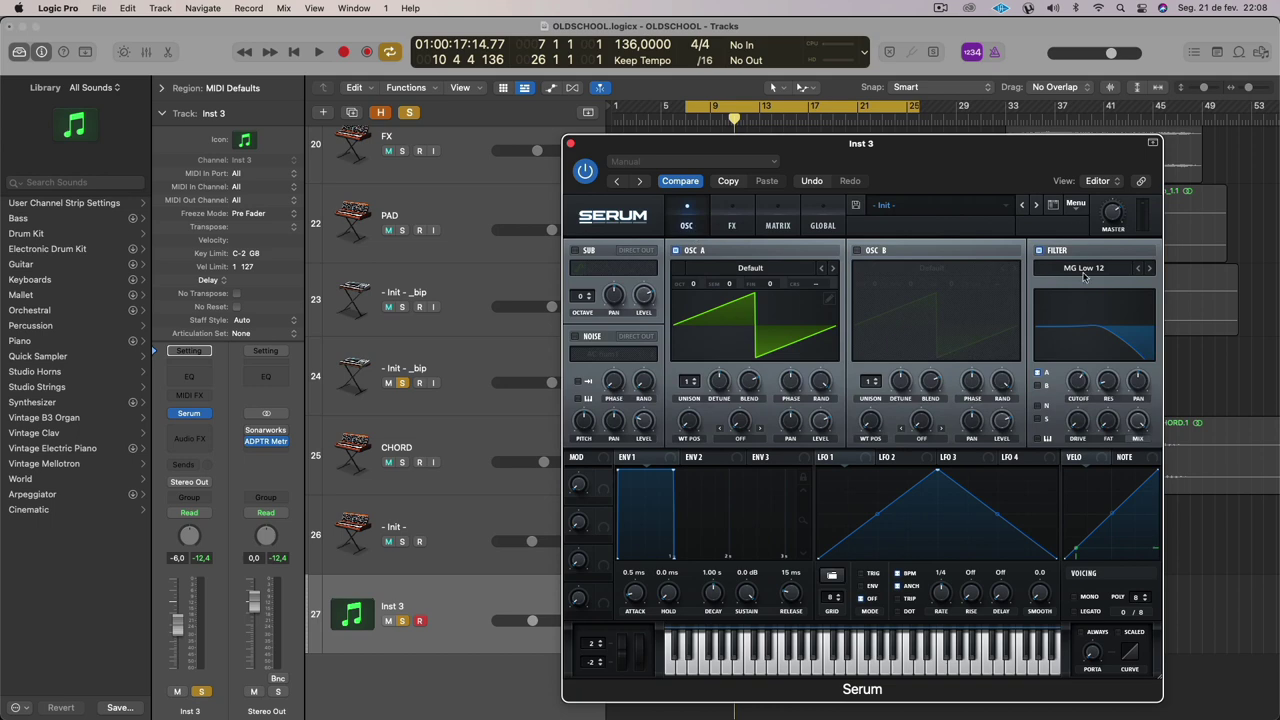
left_click_drag(1085, 386, 1066, 402)
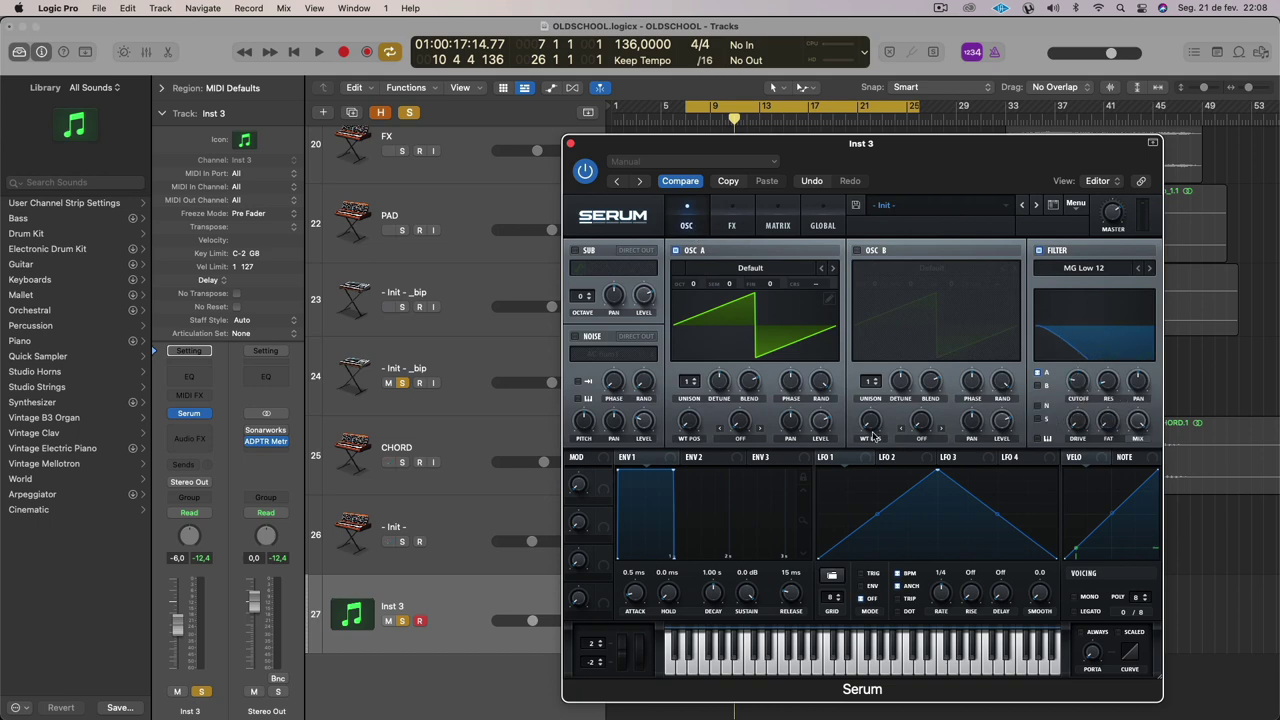
left_click(708, 456)
left_click_drag(676, 471, 697, 539)
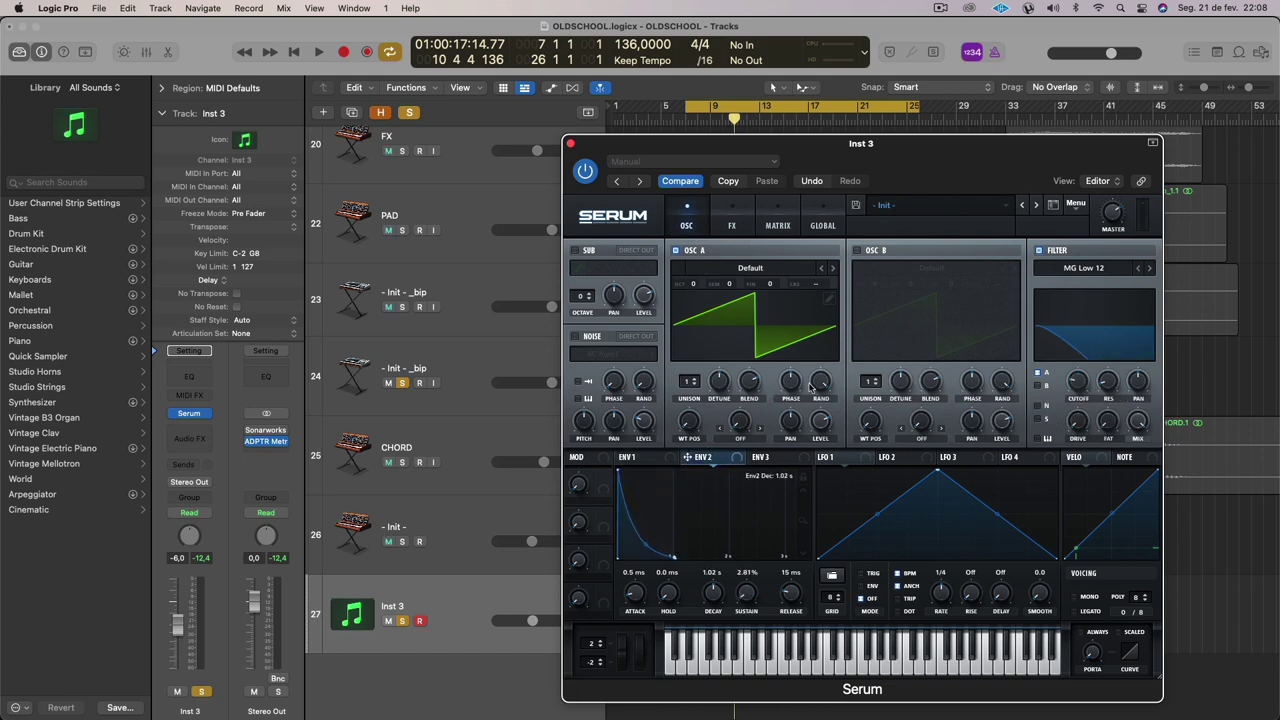
Set OSC A's unison to 5 voices, assign Env 2 to the filter cutoff, and close the Serum window.
left_click_drag(692, 386, 688, 504)
left_click_drag(794, 453, 1059, 386)
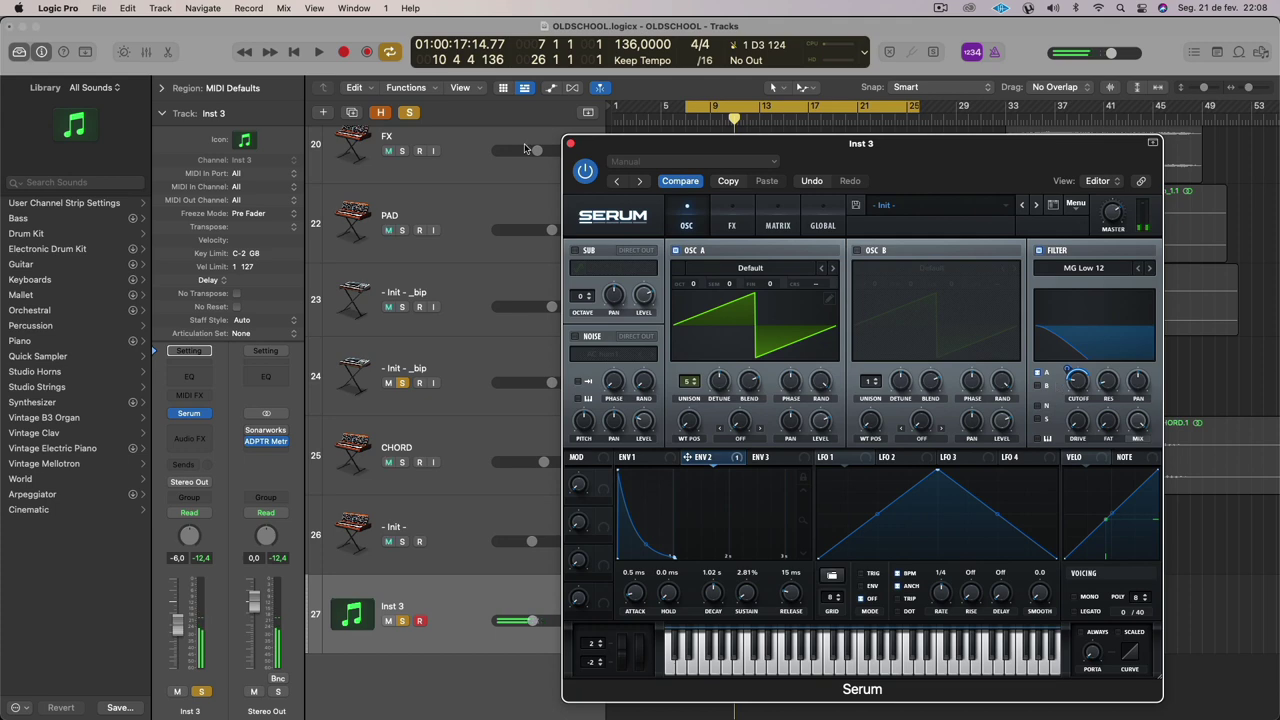
left_click(569, 145)
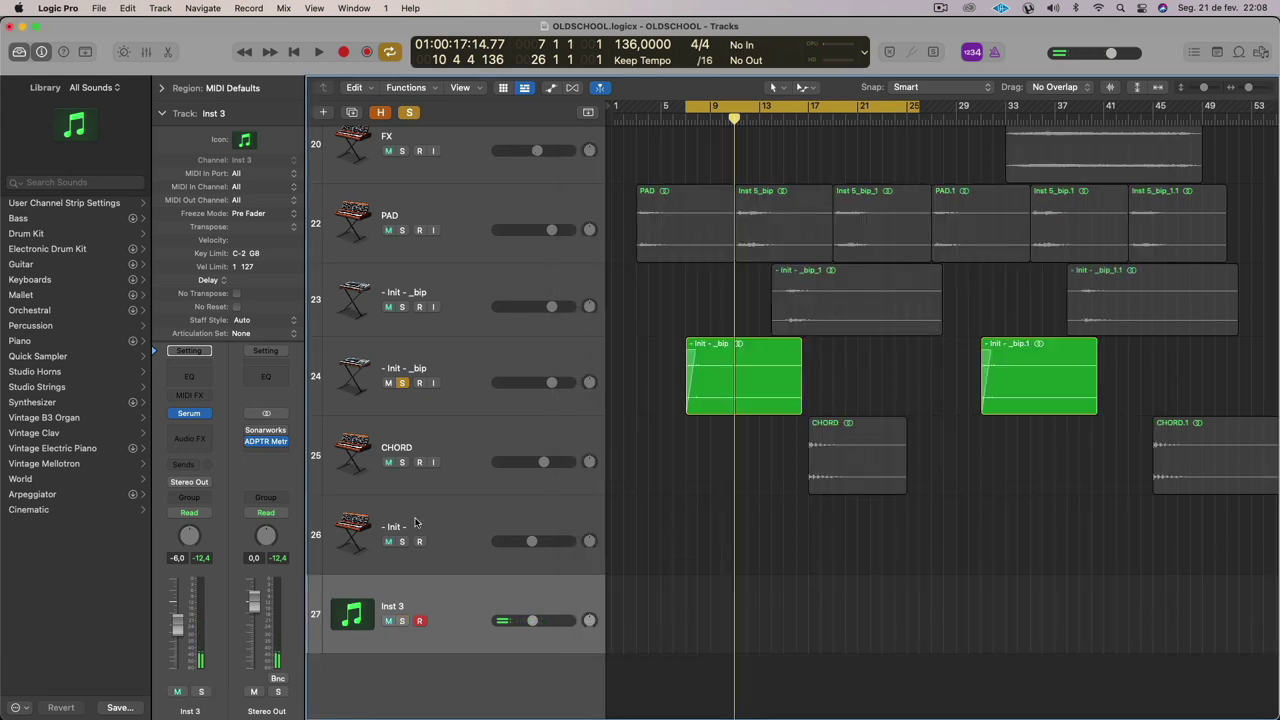
Play track 24 (- Init - _bip) soloed, and clear the solo to hear it within the full mix.
key("shift+space")
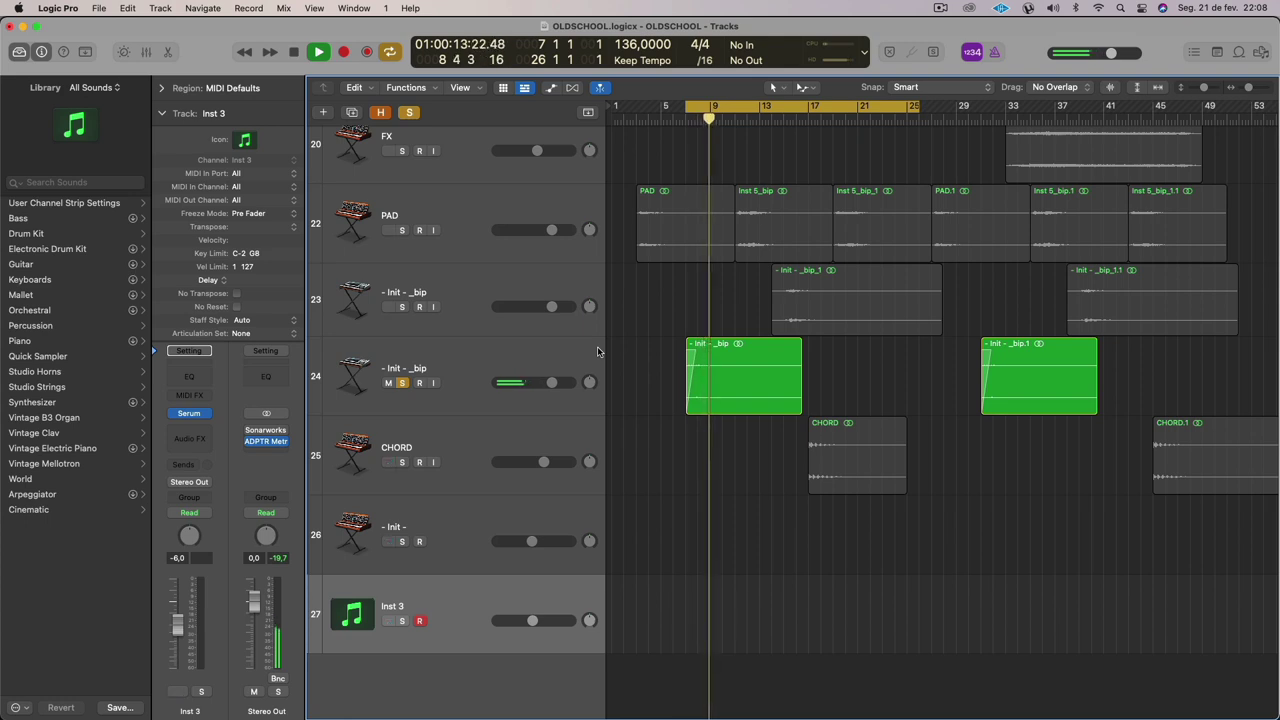
left_click(404, 384)
left_click(404, 384)
left_click(404, 384, "alt")
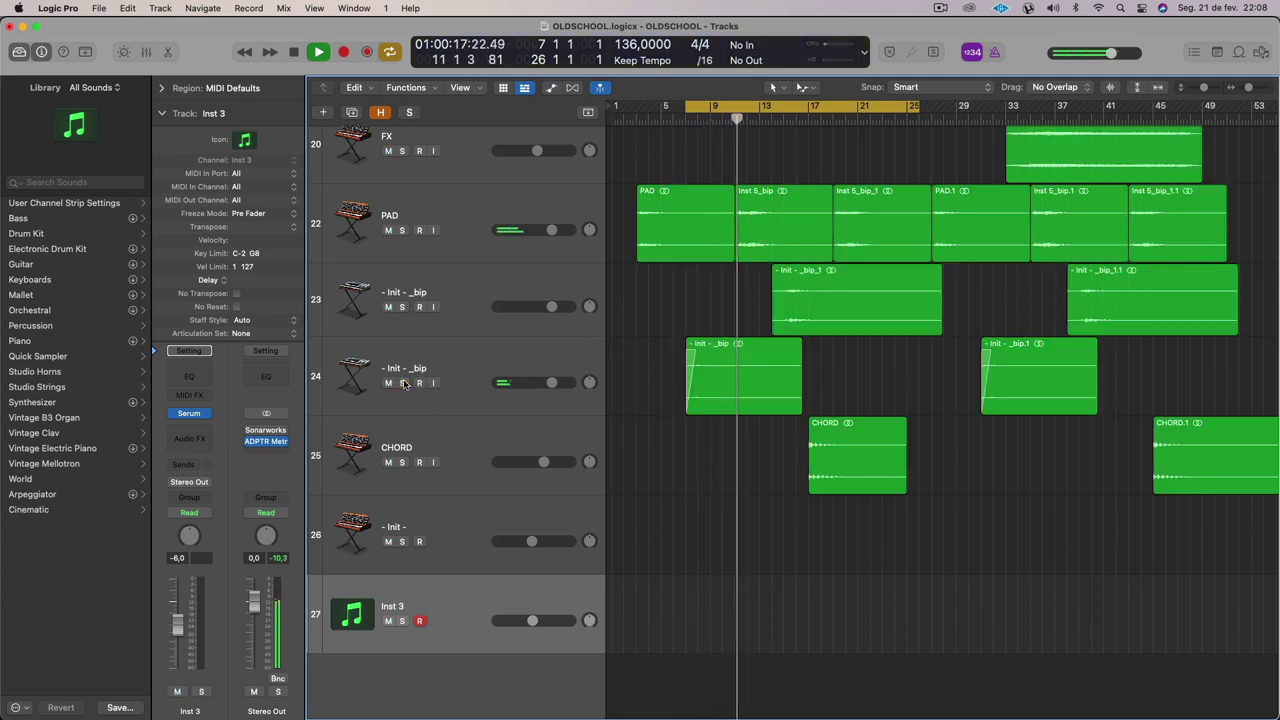
key("space")
key("space")
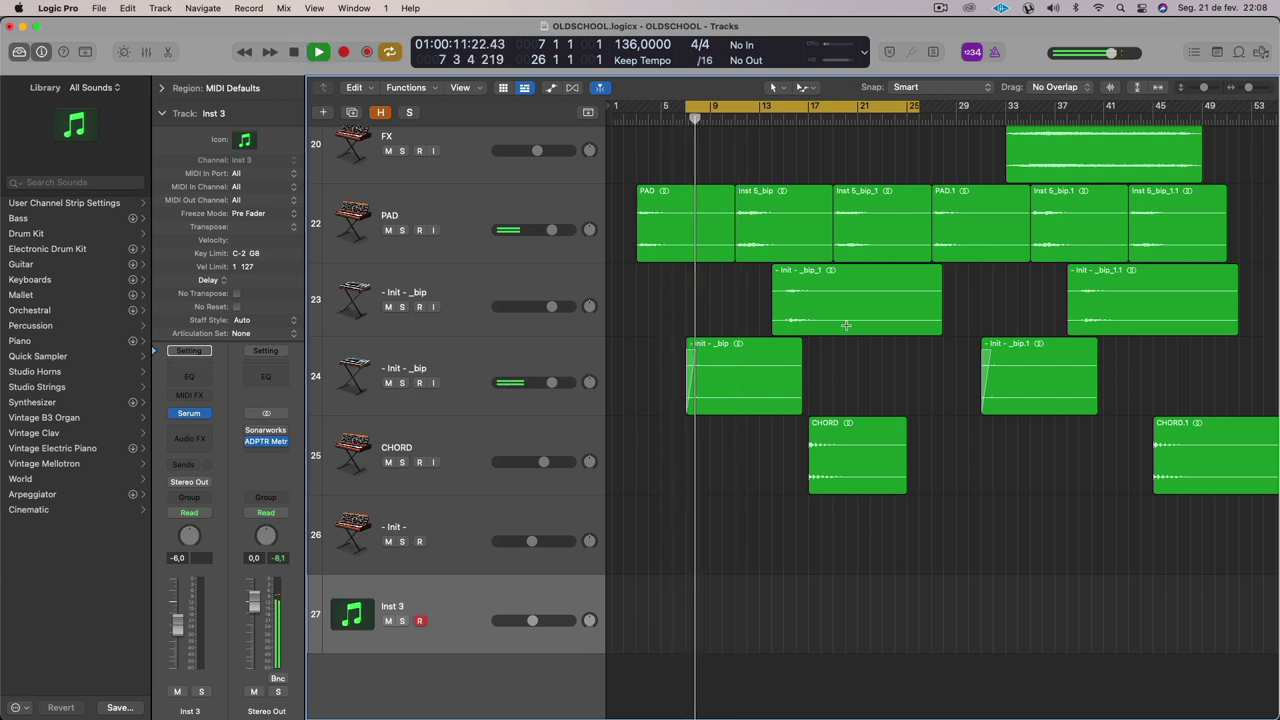
Move the cycle range to bars 17 to 28 and play the CHORD track soloed.
left_click(812, 110)
left_click_drag(812, 110, 942, 108)
key("space")
left_click(402, 462)
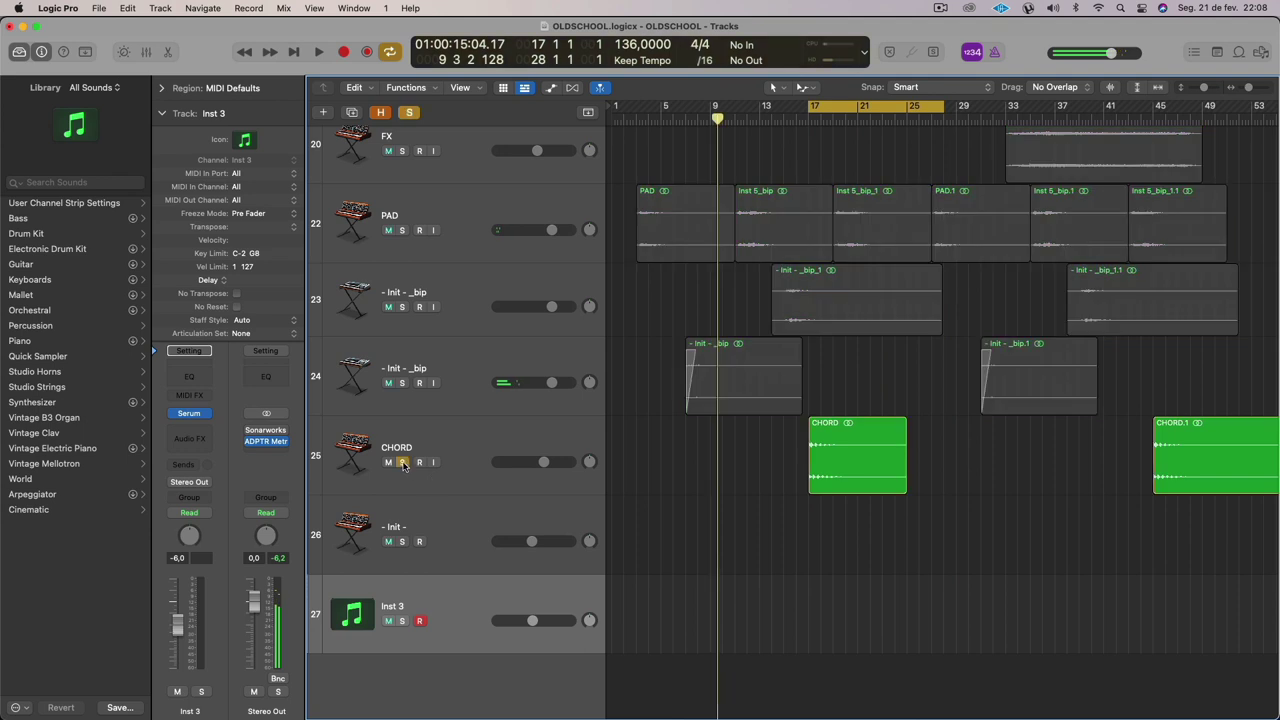
left_click(454, 438)
key("space")
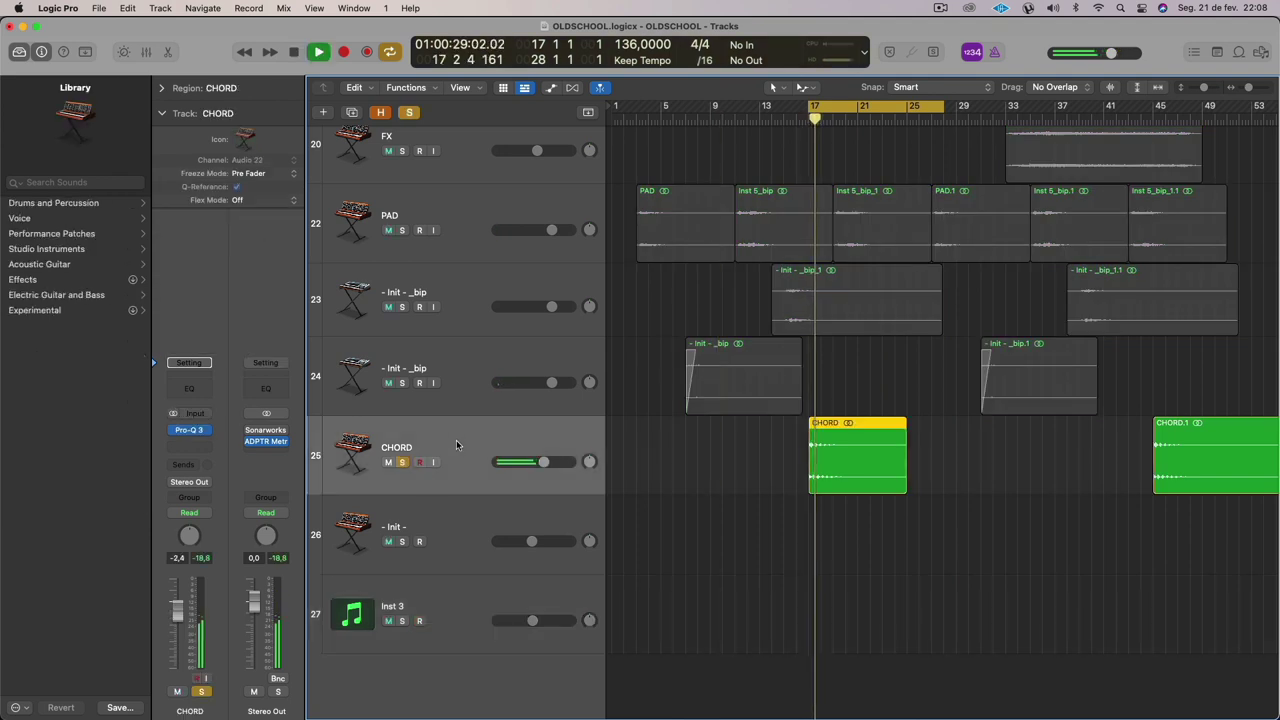
left_click(795, 116)
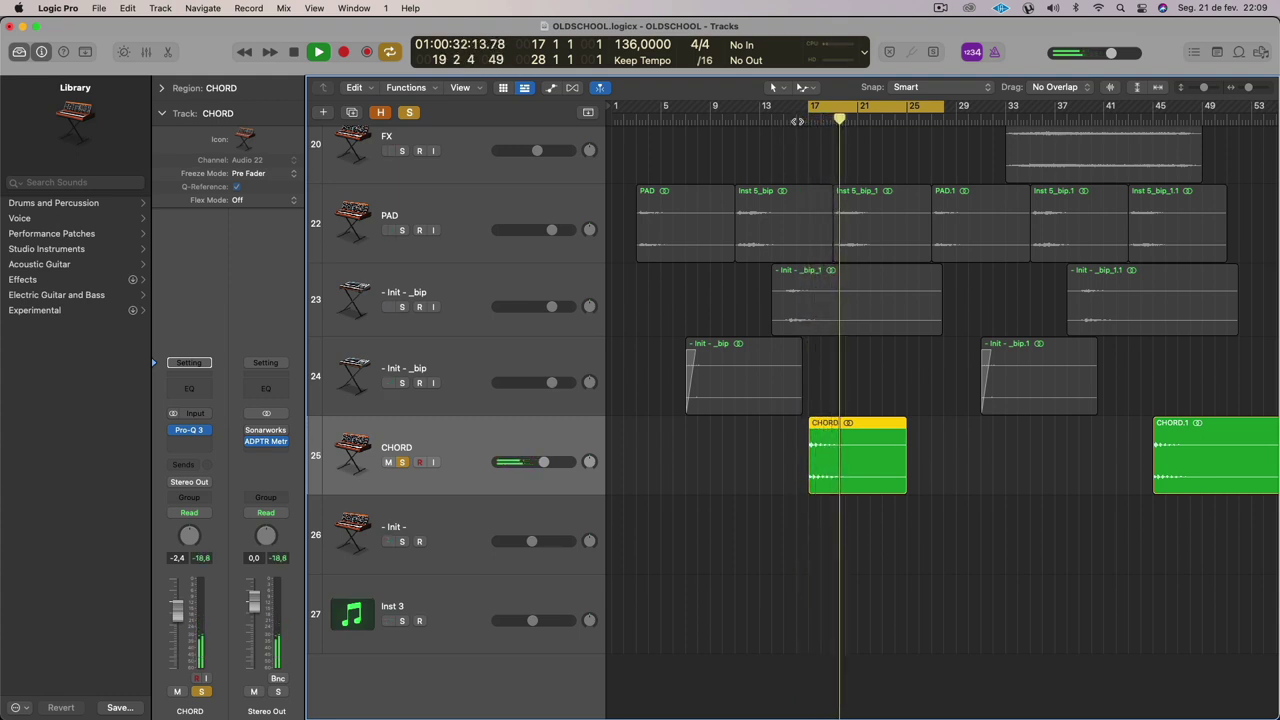
Clear the CHORD track's solo and raise its volume to 1.0 dB within the full mix.
left_click(402, 462)
scroll(558, 459, "up", 4)
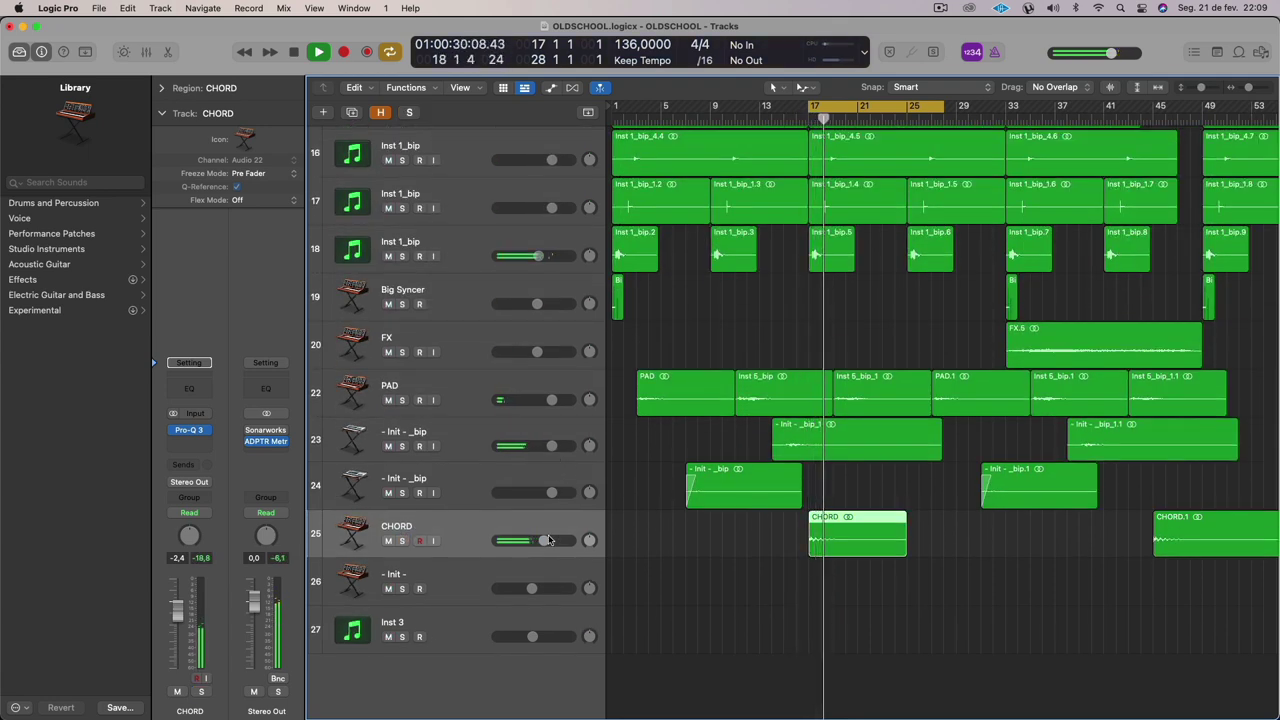
left_click_drag(541, 546, 554, 541)
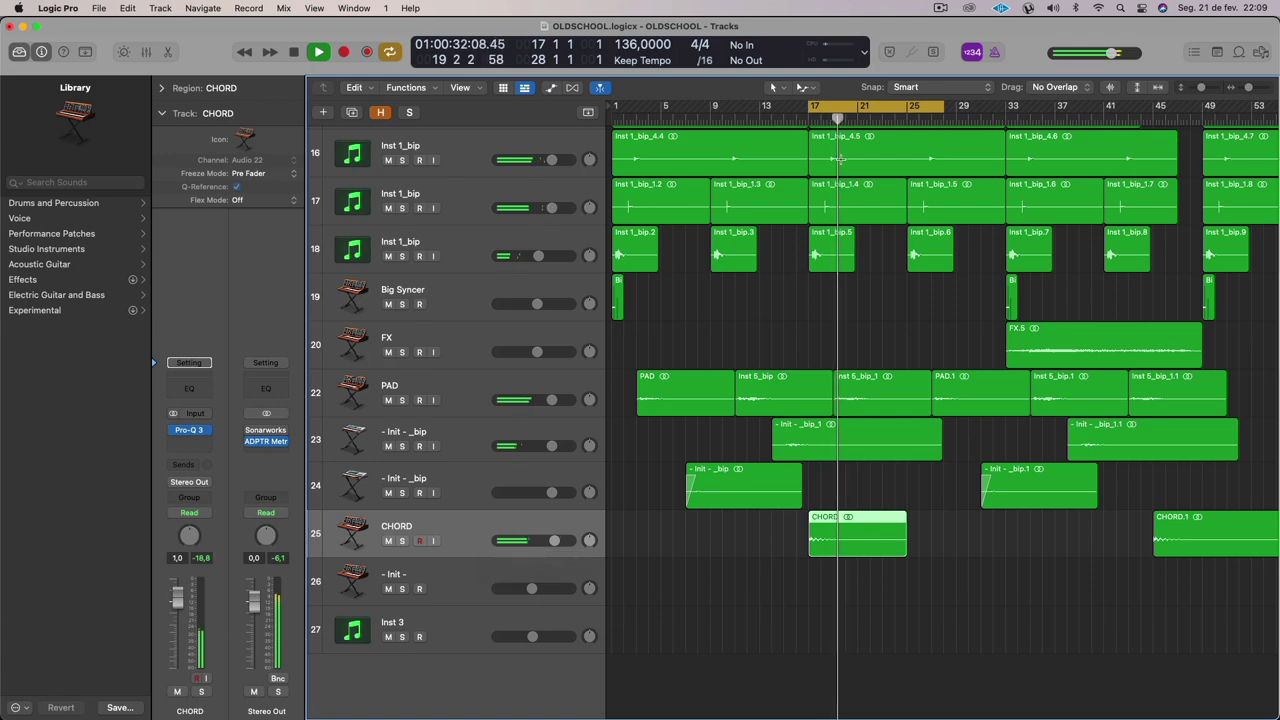
Turn off the cycle, and listen to the S6SMHDT_TECTONICA hat loop track soloed and back in the full mix.
scroll(937, 326, "up", 12)
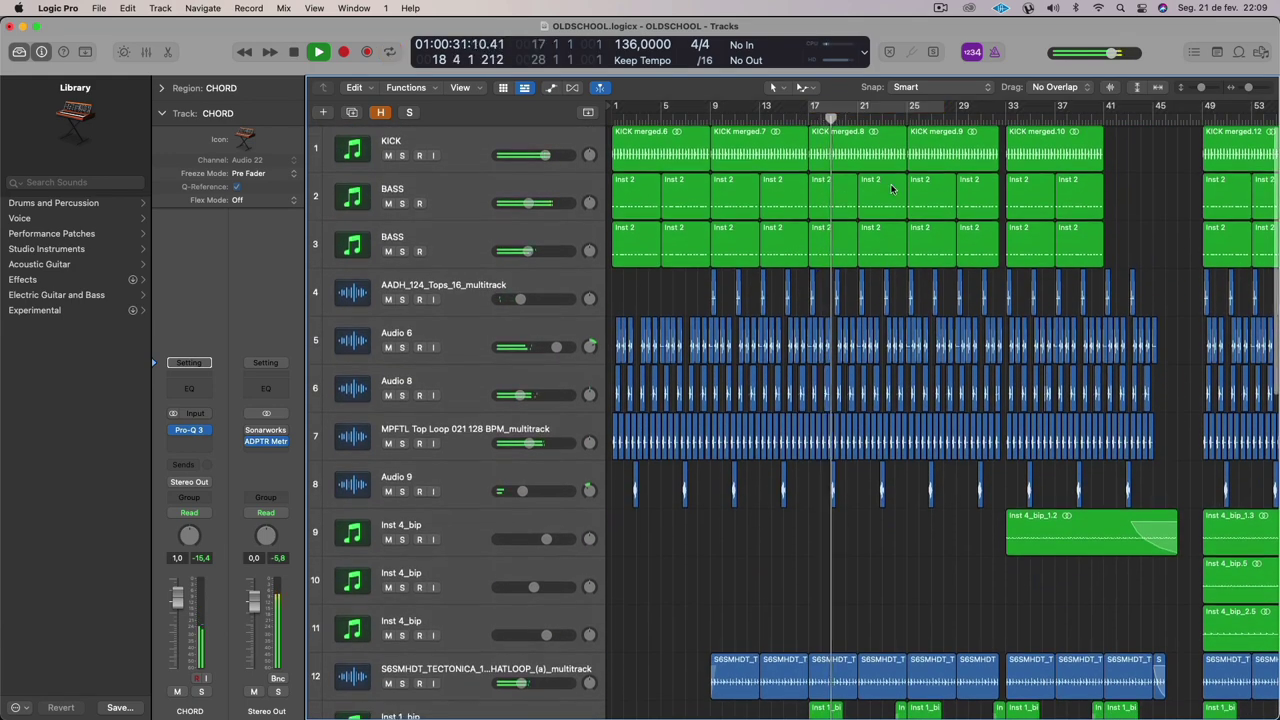
scroll(792, 317, "down", 7)
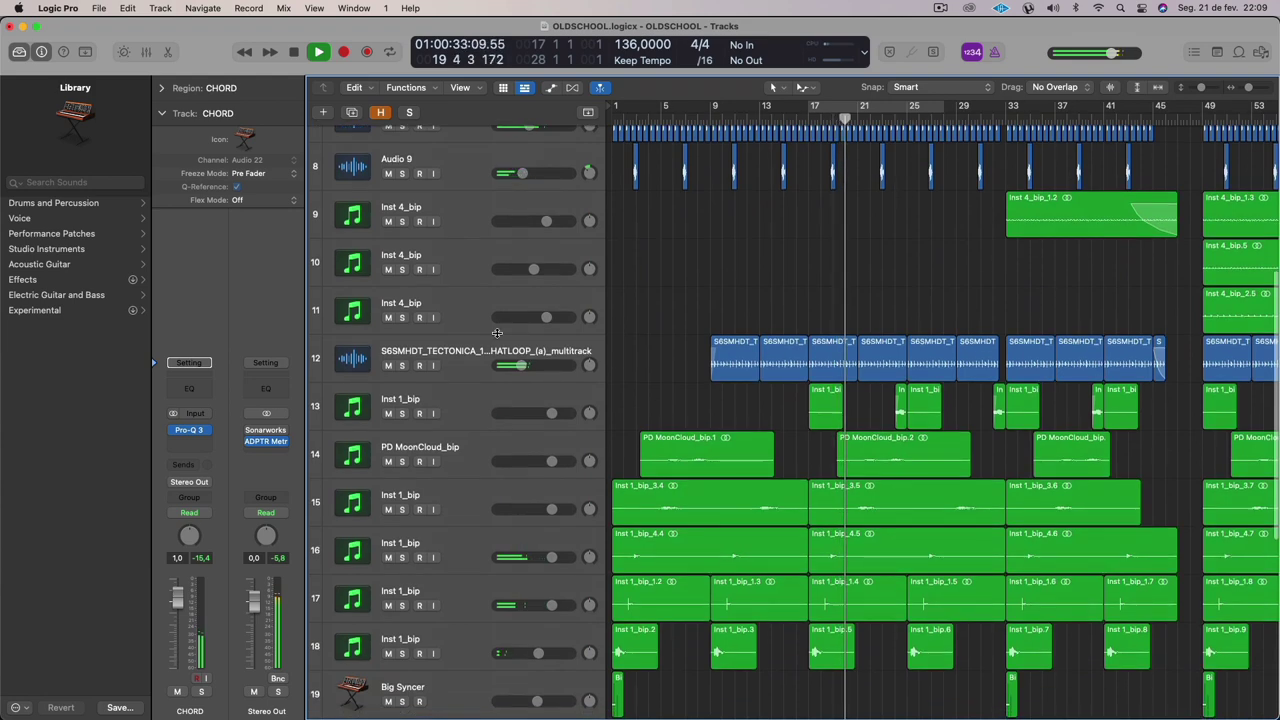
left_click(402, 365)
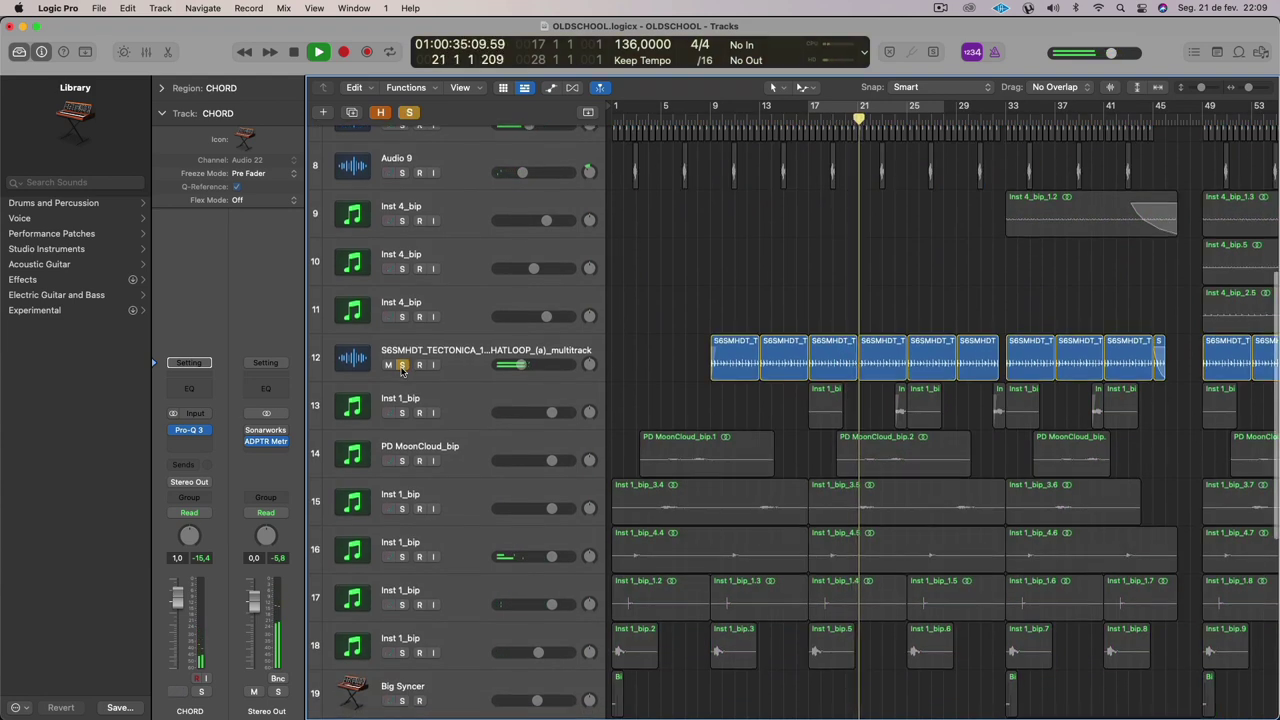
left_click(402, 366)
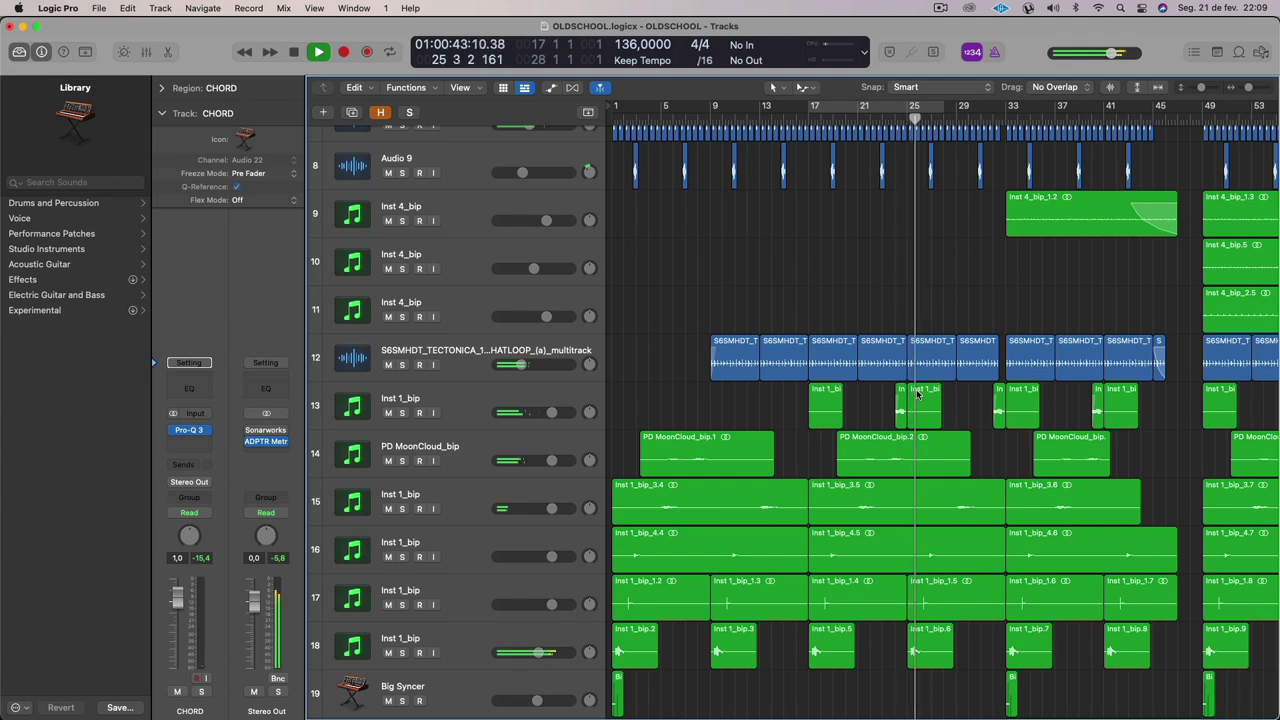
Look over the arrangement during playback up to bar 33, and solo the Inst 4_bip track whose region starts there.
scroll(916, 393, "down", 5)
scroll(916, 394, "down", 4)
scroll(916, 393, "up", 1)
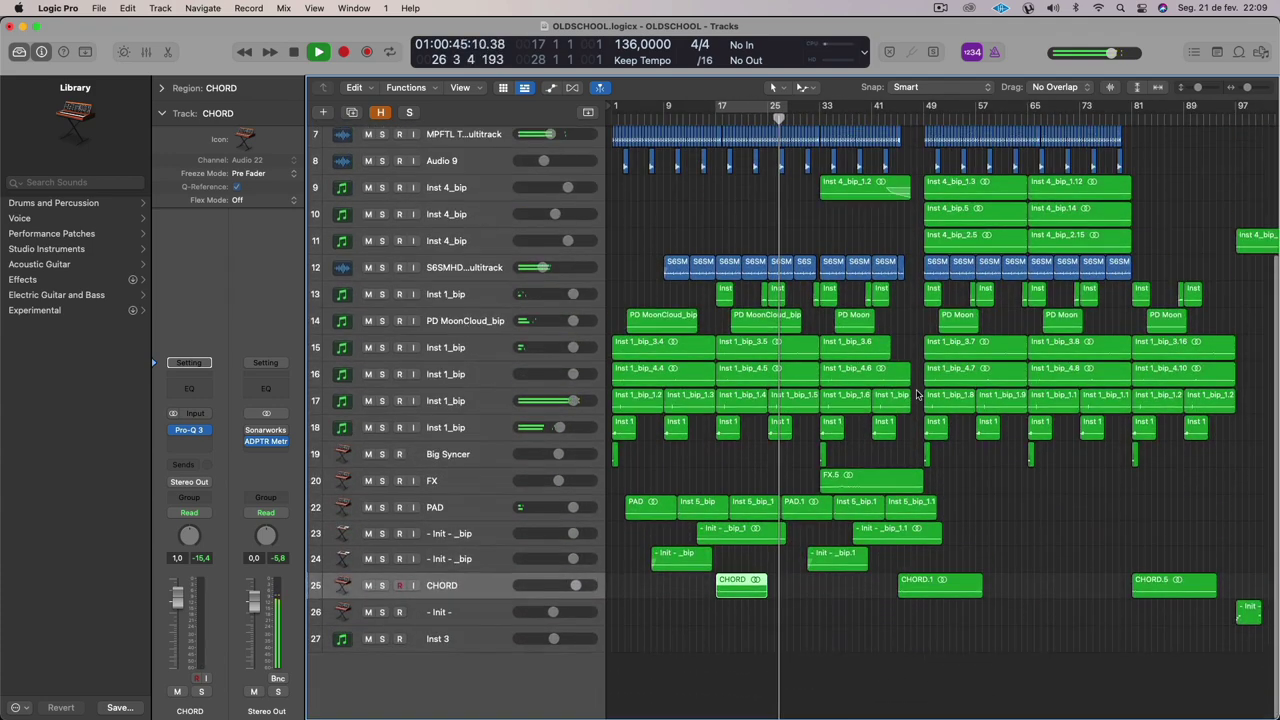
scroll(924, 387, "up", 5)
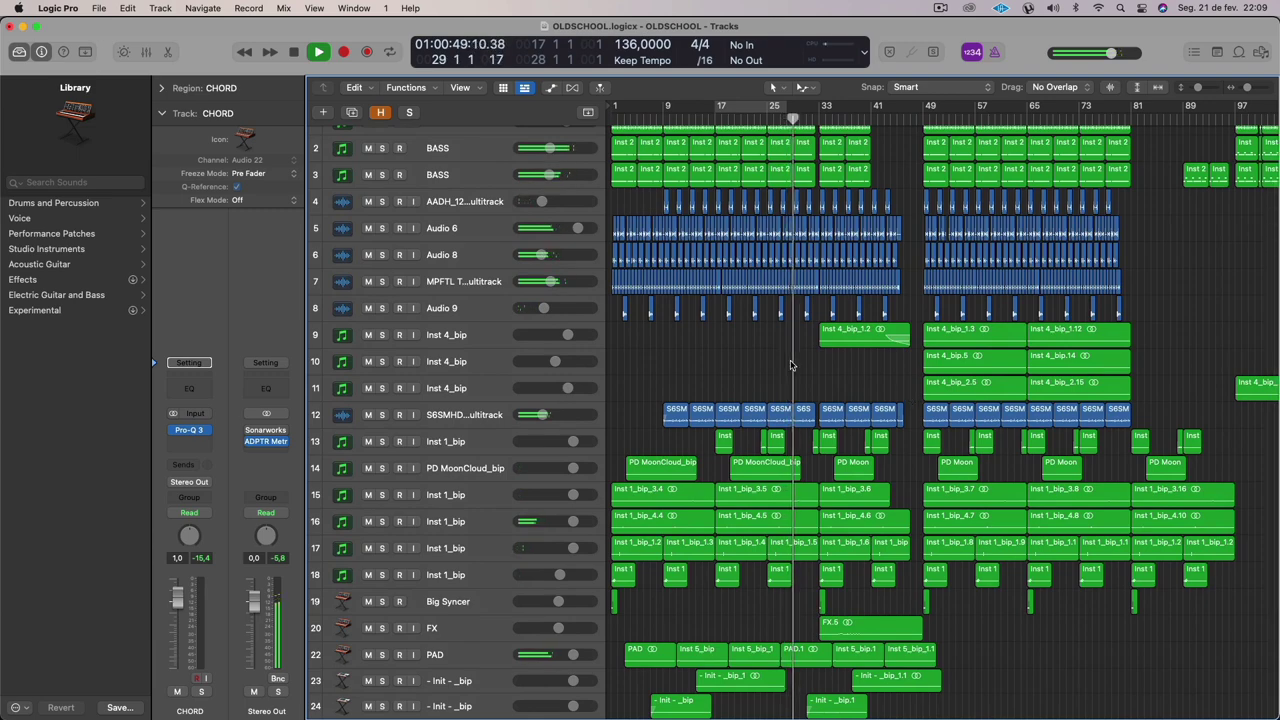
key("super+Down")
key("super+Down")
scroll(790, 365, "up", 7)
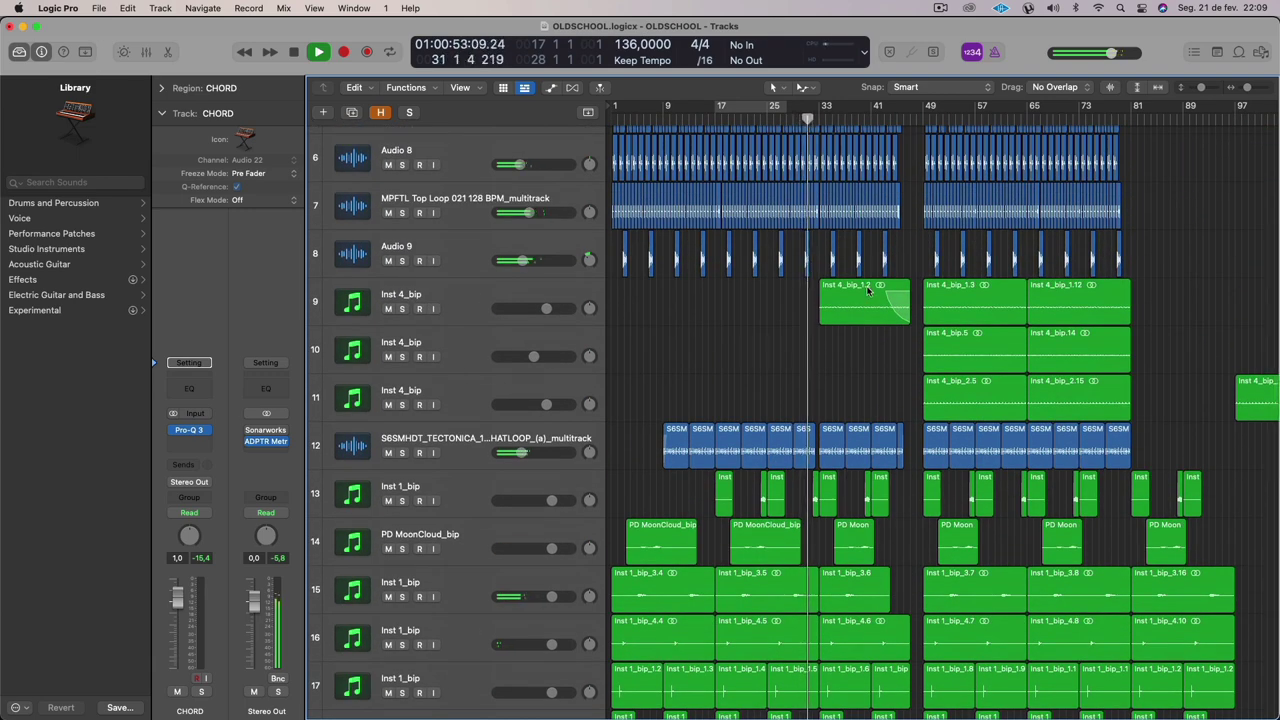
scroll(866, 288, "right", 5)
scroll(867, 288, "up", 2)
scroll(867, 288, "up", 1)
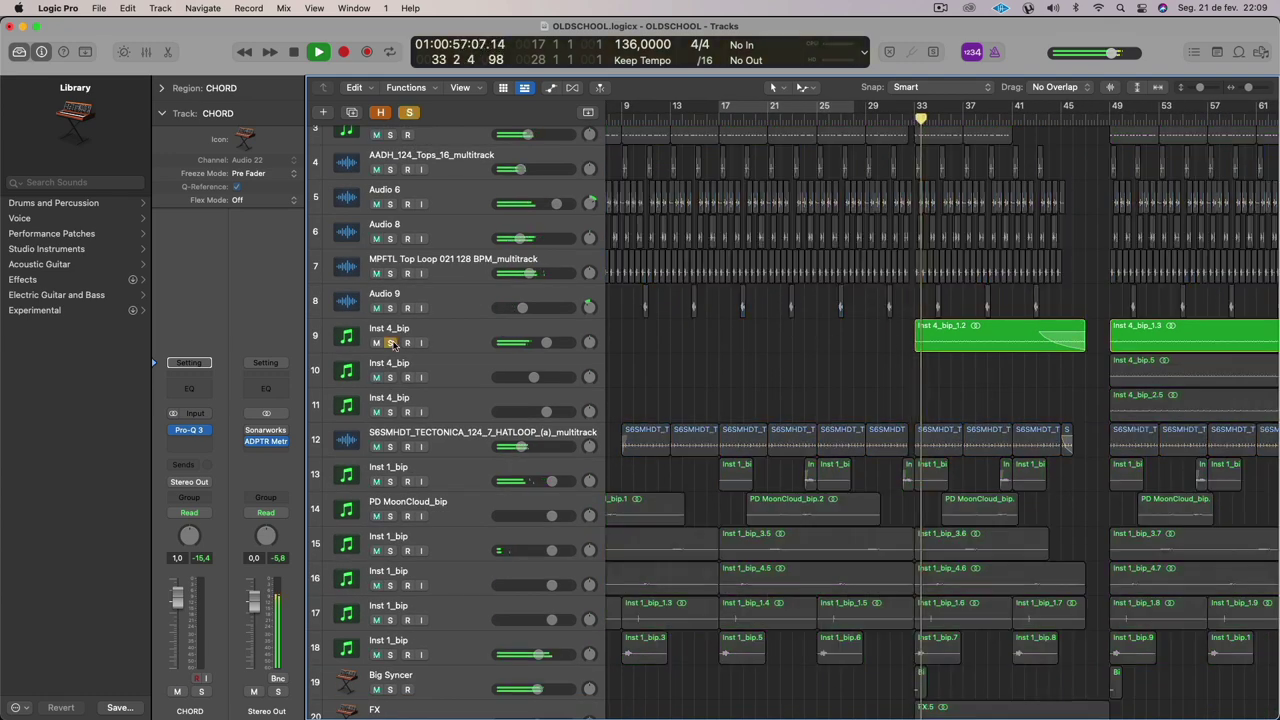
Clear the Inst 4_bip track's solo, and listen to the FX track soloed and back in the full mix.
left_click(726, 341)
scroll(726, 341, "down", 2)
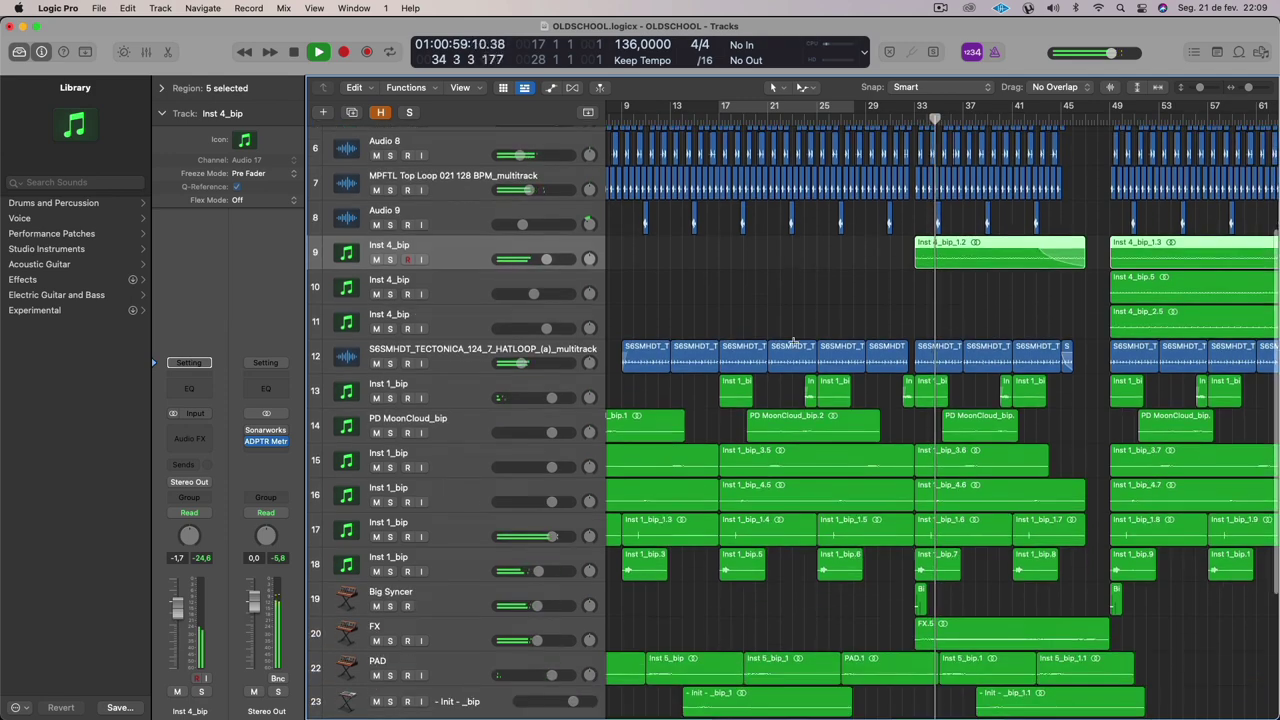
scroll(790, 338, "right", 3)
scroll(637, 513, "down", 3)
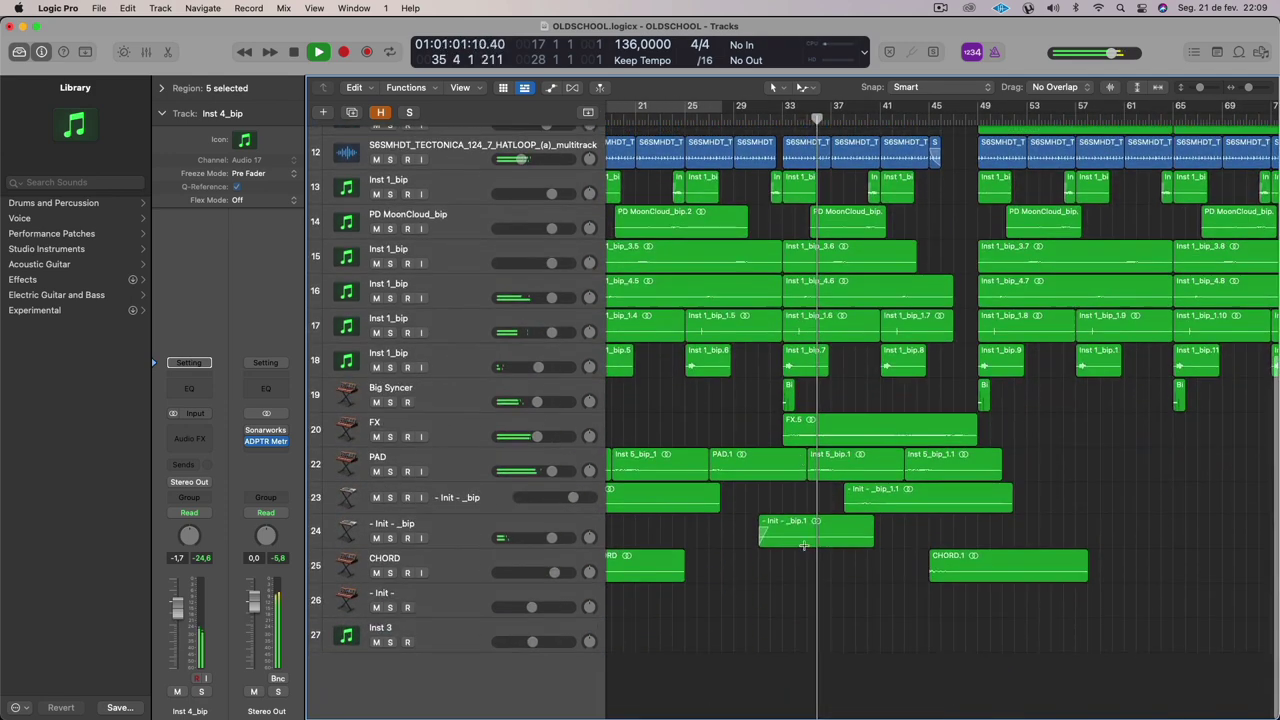
left_click(402, 457)
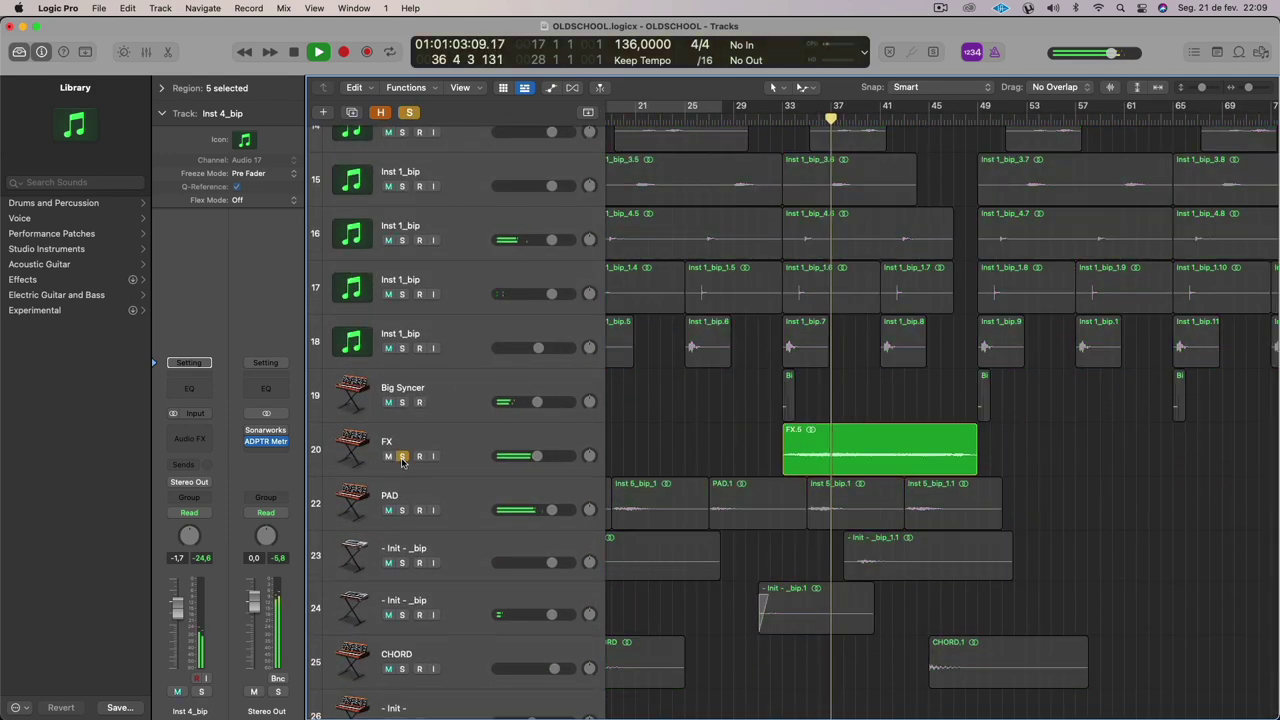
left_click(402, 458)
left_click(491, 440)
scroll(500, 442, "up", 3)
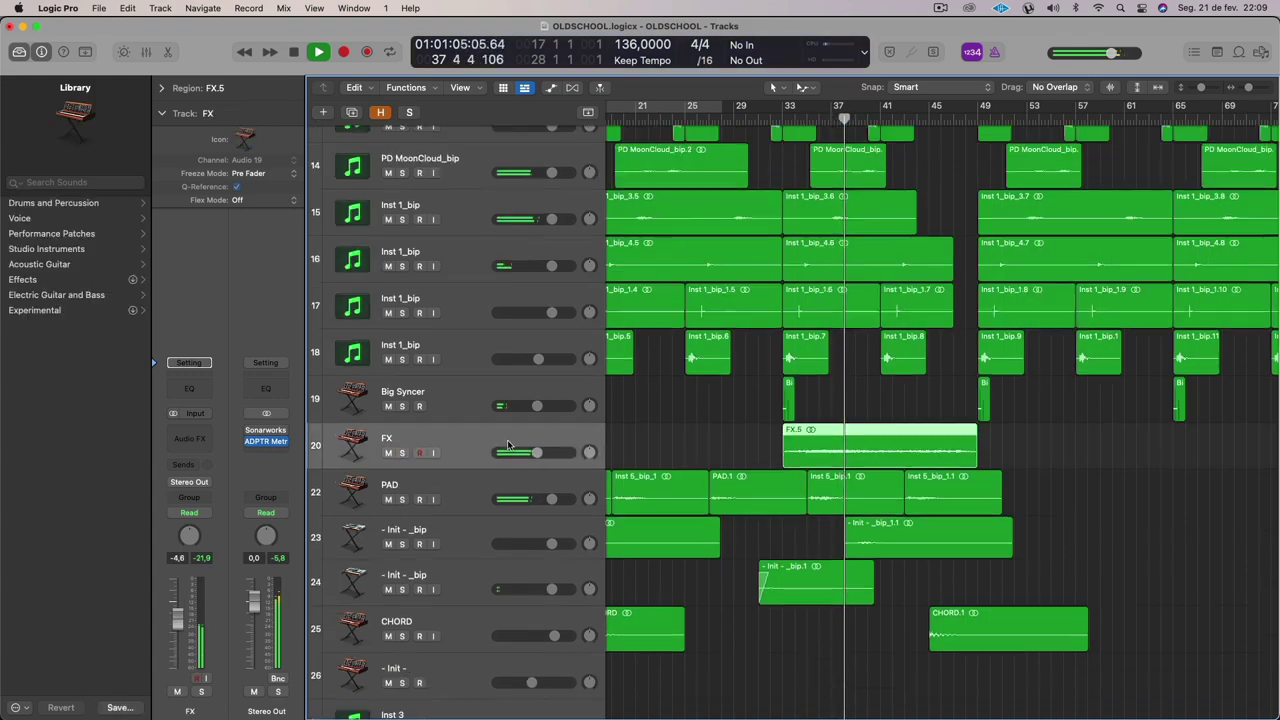
Look over the whole arrangement during playback, examining which layers play in the section from bar 49 to bar 81.
scroll(509, 446, "left", 5)
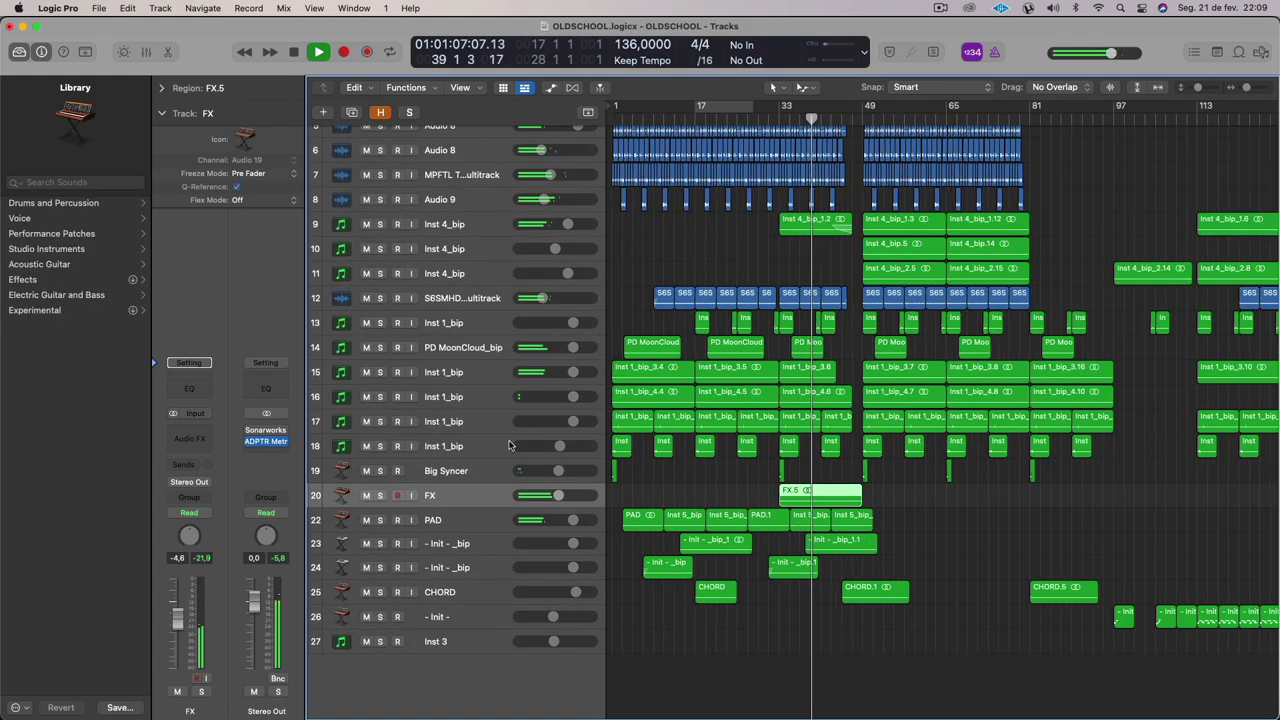
scroll(509, 446, "up", 2)
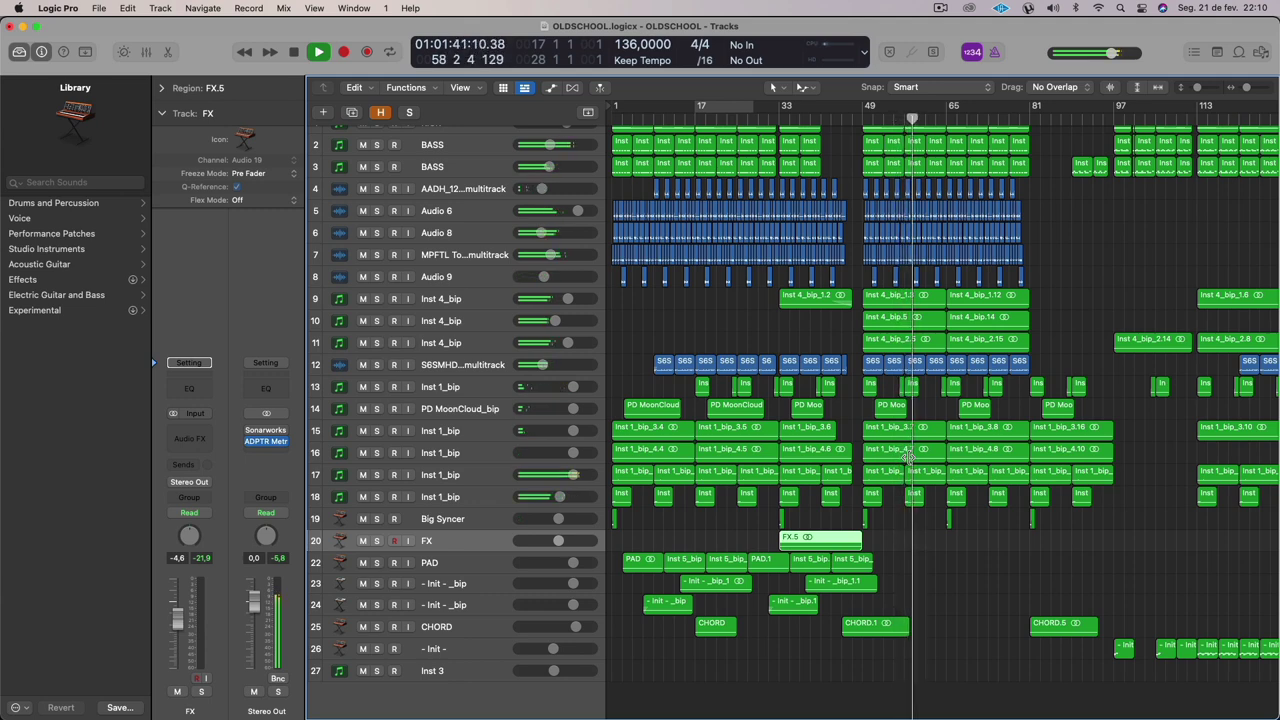
scroll(1058, 555, "up", 1)
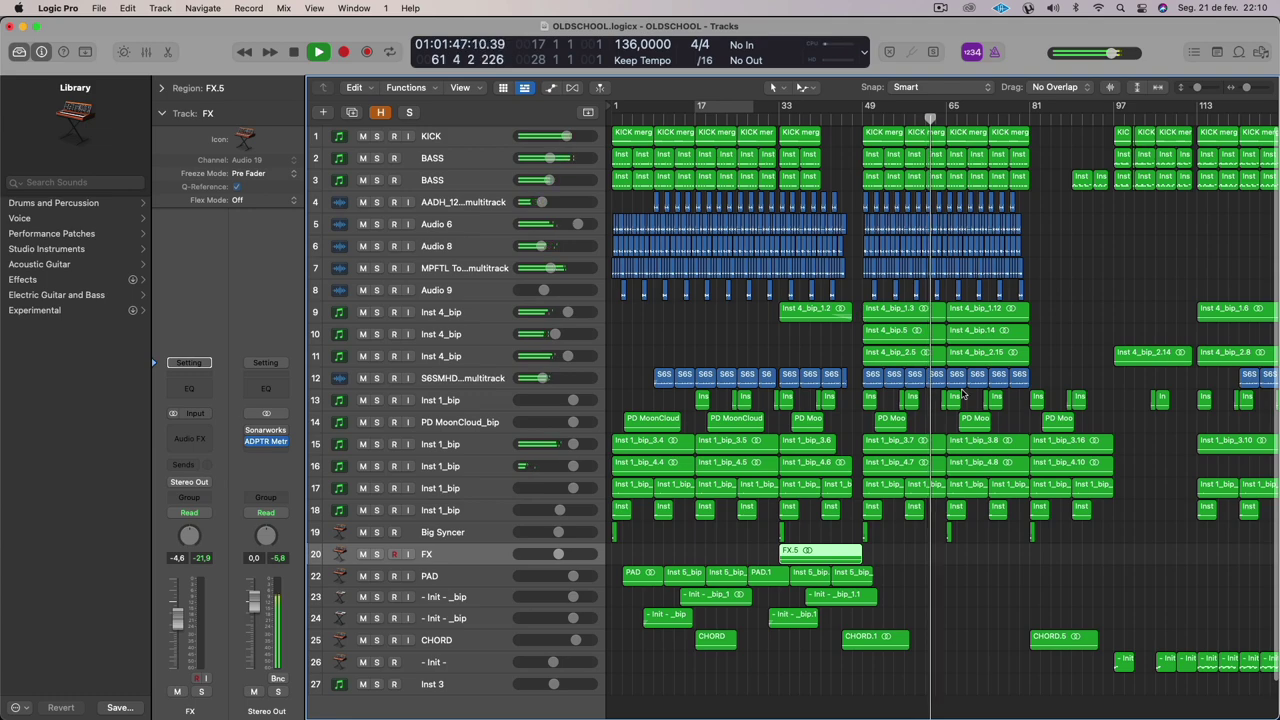
key("super+Down")
key("super+Down")
key("super+Down")
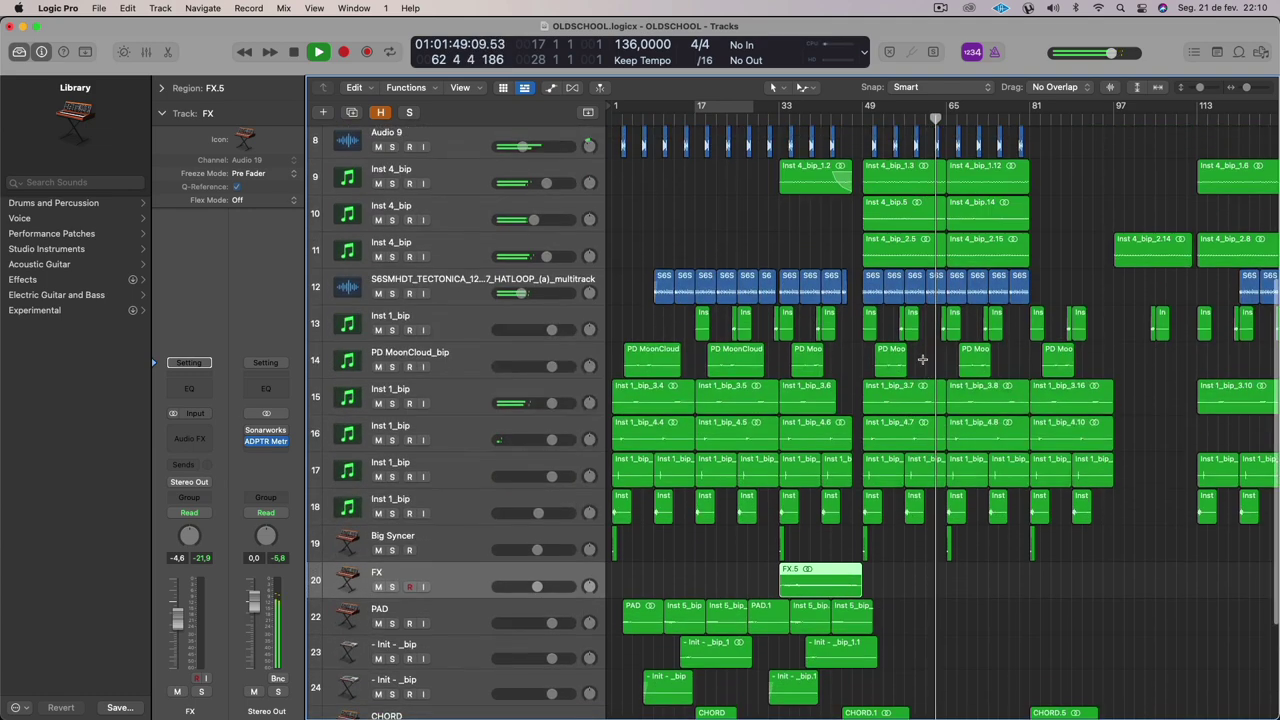
key("super+Right")
key("super+Right")
key("super+Right")
key("super+Right")
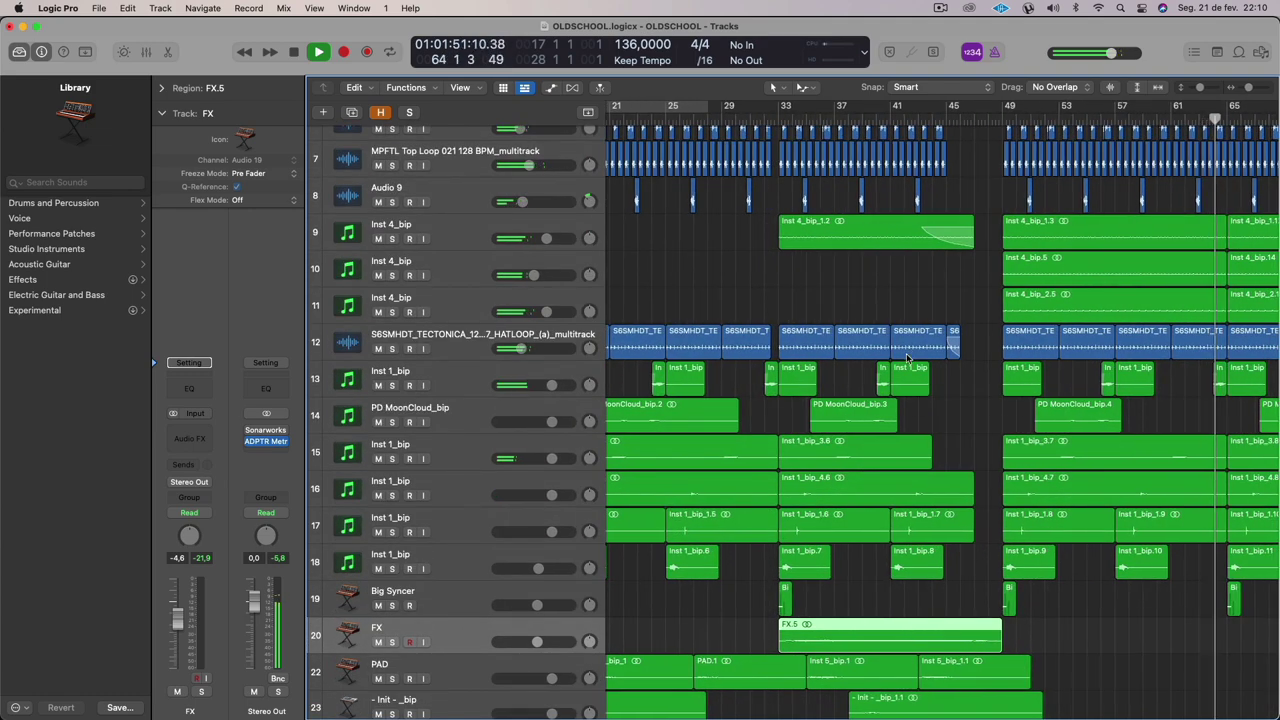
scroll(939, 357, "left", 10)
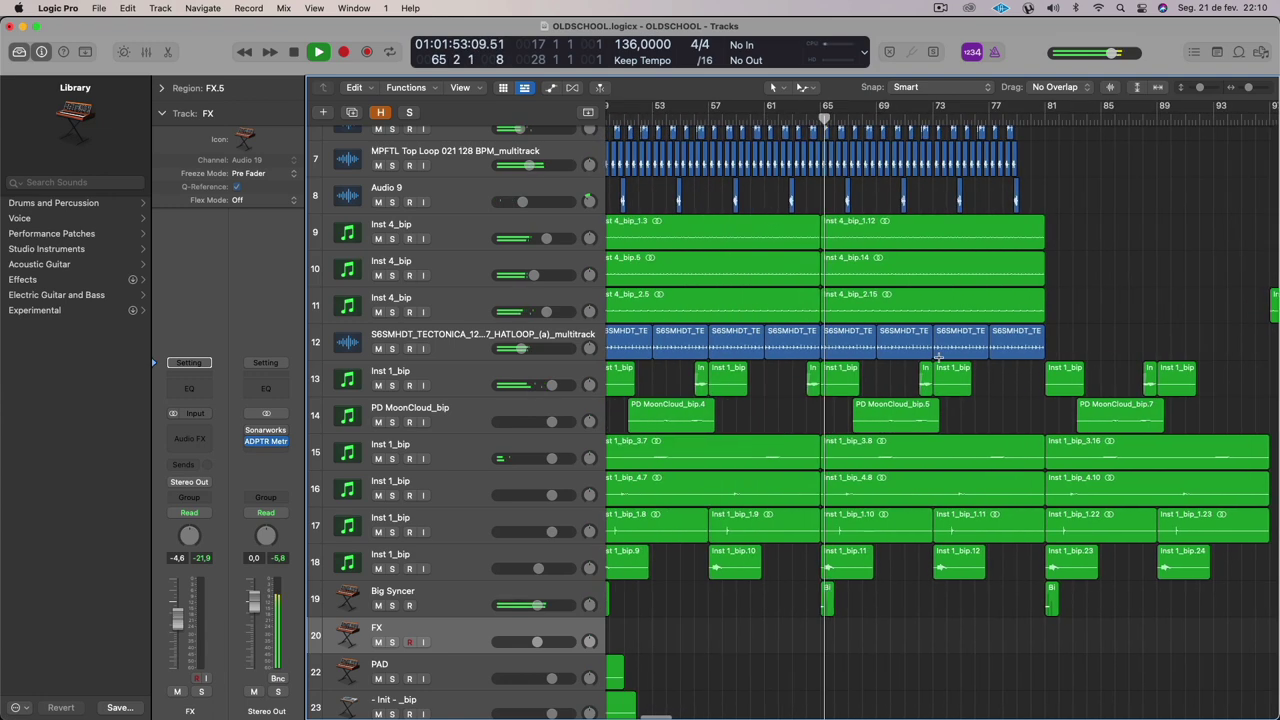
Solo the S6SMHDT_TECTONICA hat loop with Inst 4_bip tracks 11 and 10, and narrow the solo to Inst 4_bip track 9.
left_click(391, 347)
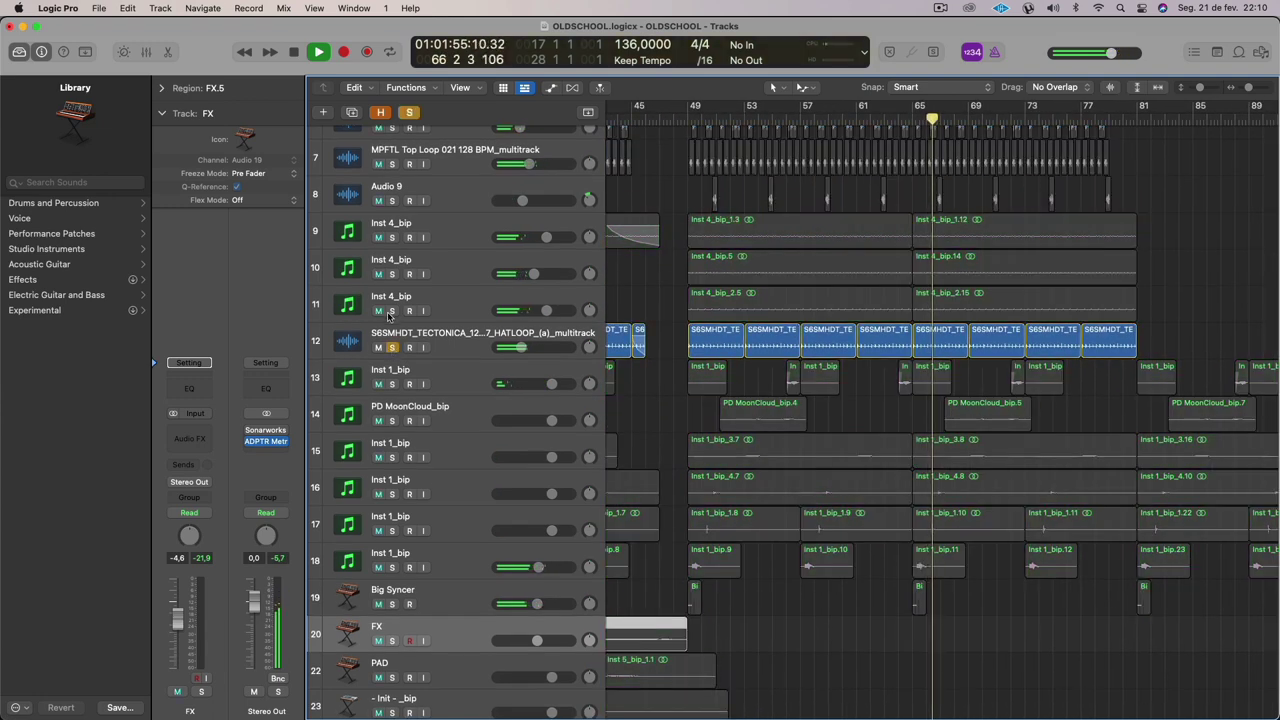
left_click(391, 311)
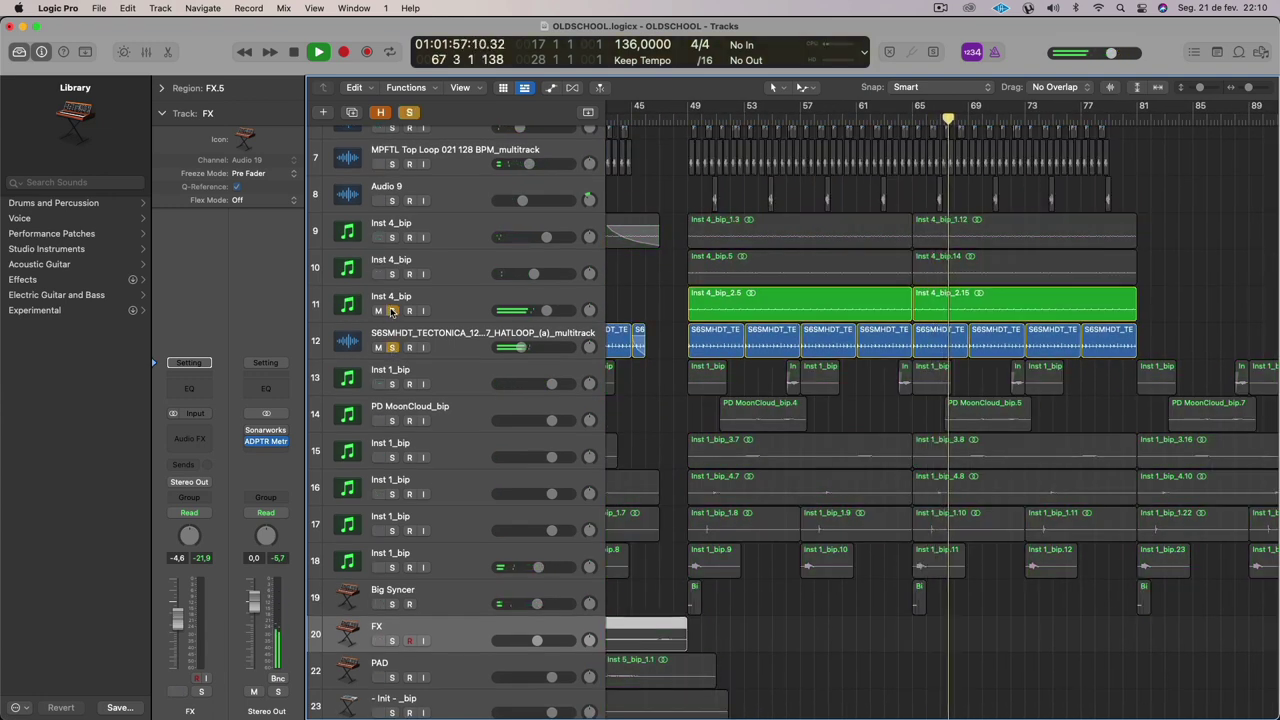
left_click(392, 274)
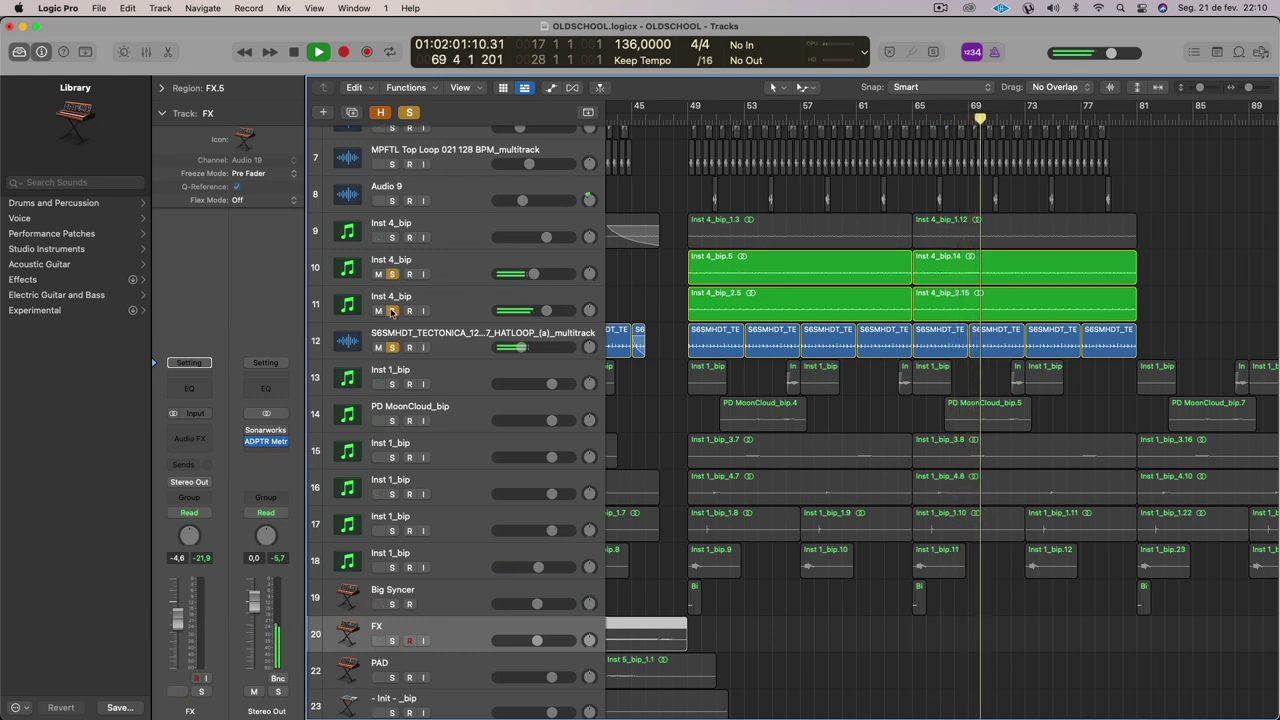
left_click(392, 311)
left_click(392, 237)
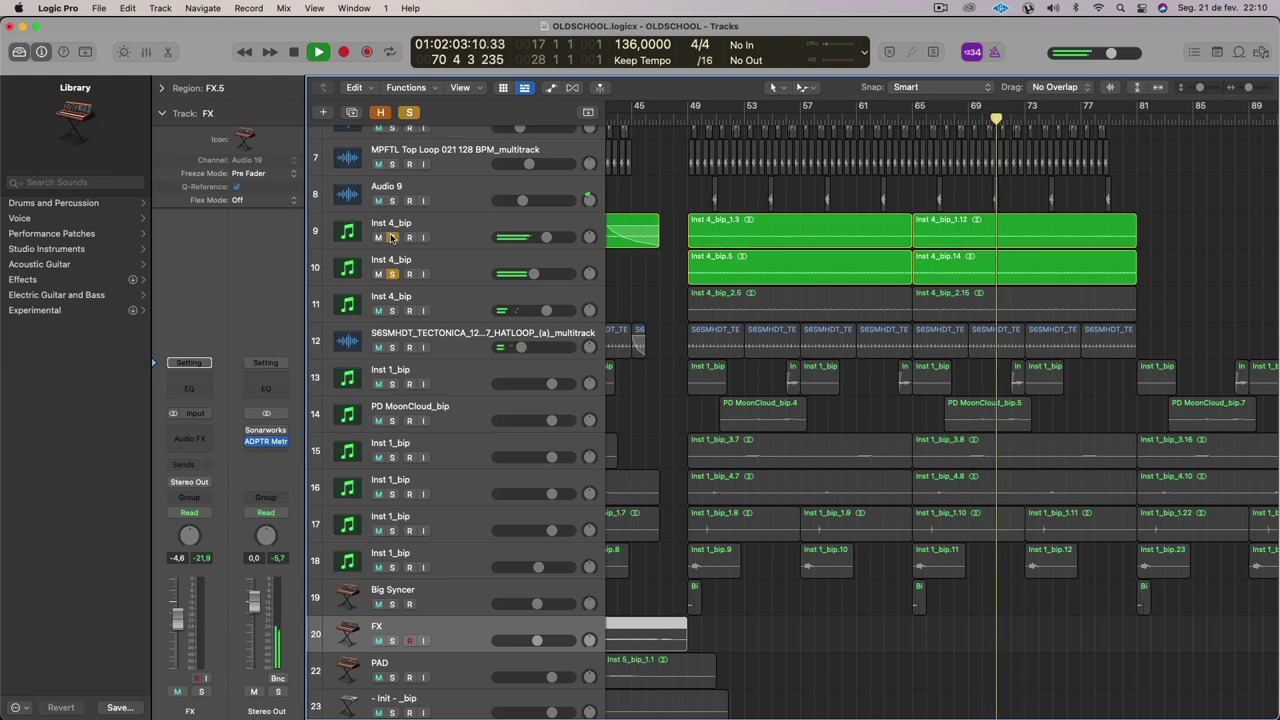
left_click(466, 240)
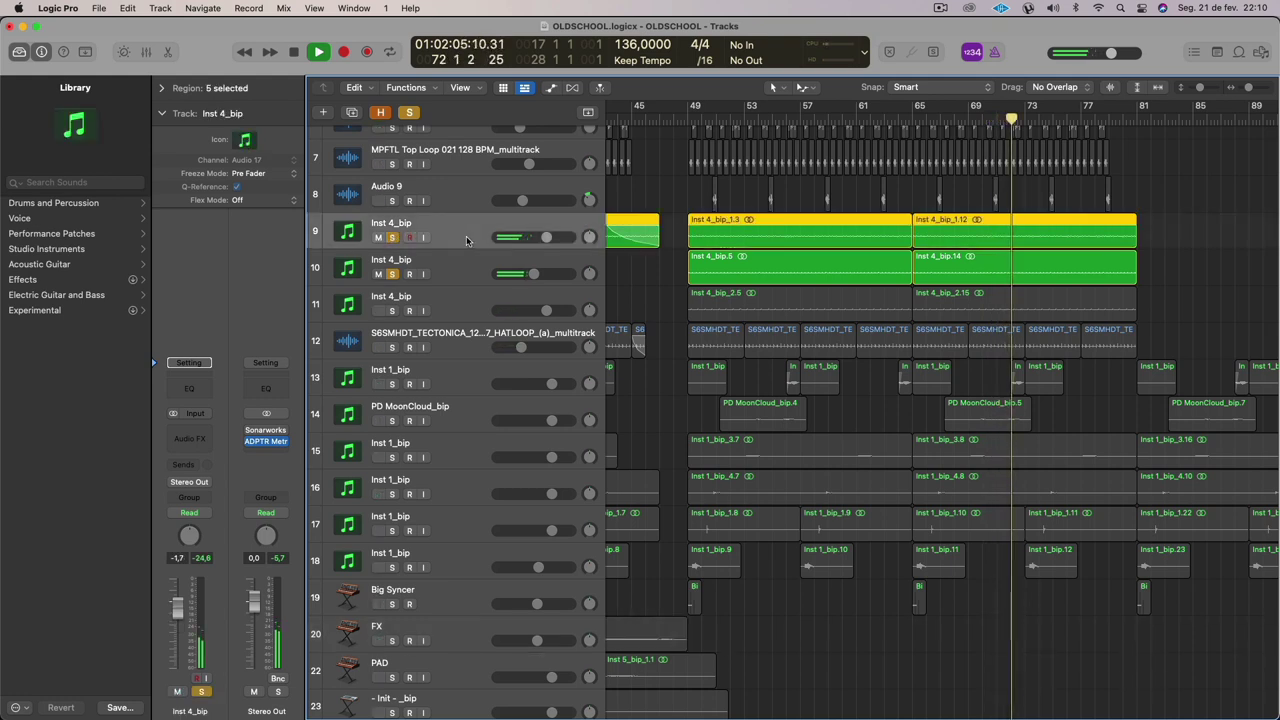
left_click(393, 274)
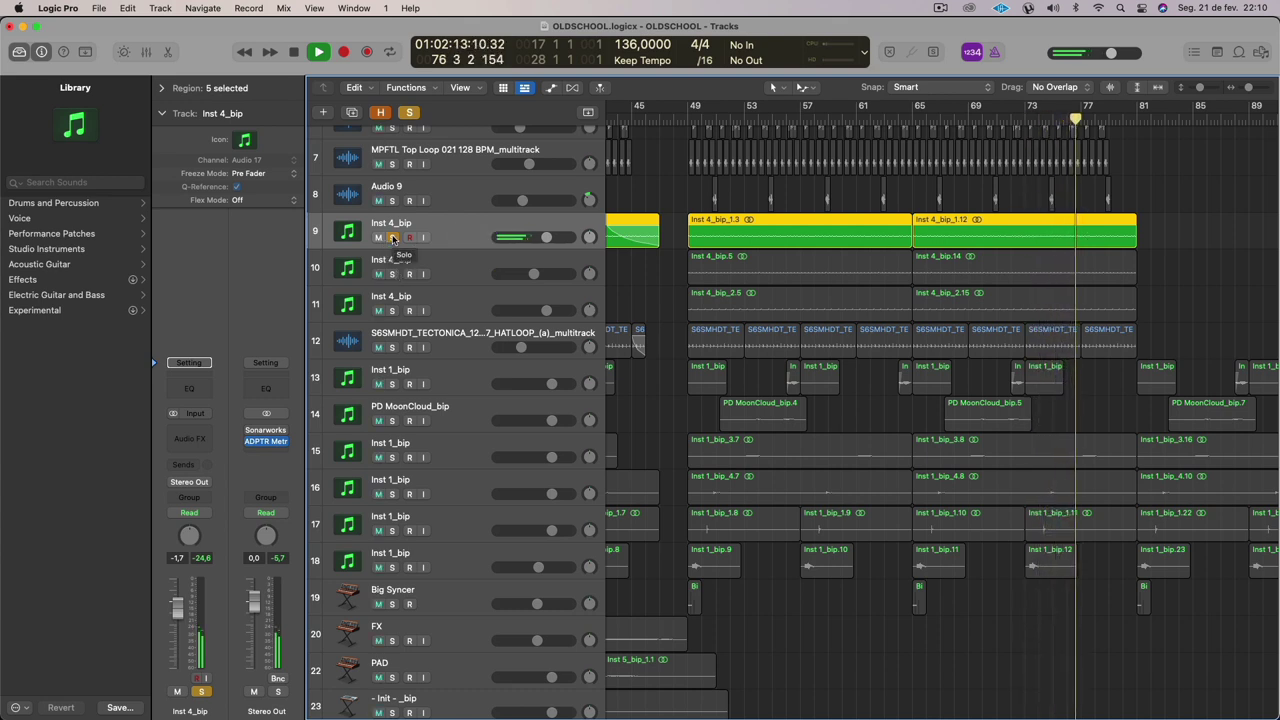
Listen to tracks 9 to 12 soloed together, and clear their solos to replay the full mix from bar 73.
left_click_drag(393, 273, 394, 347)
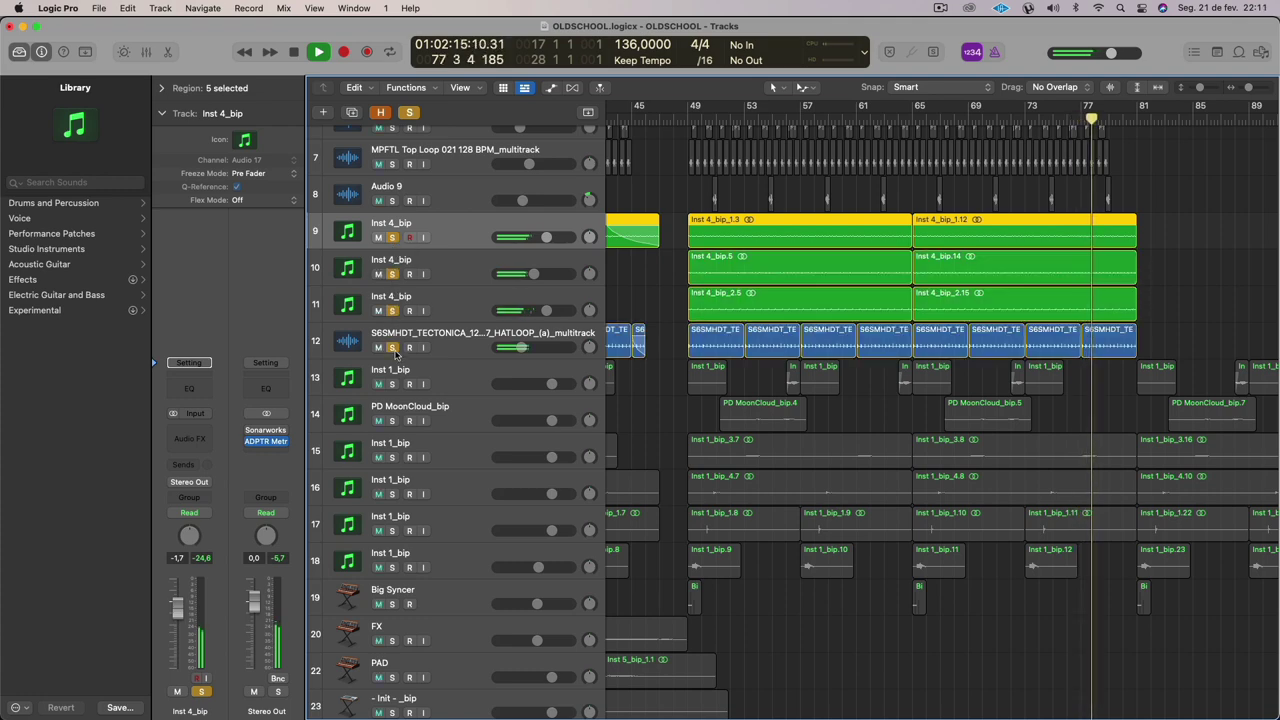
left_click_drag(391, 238, 392, 347)
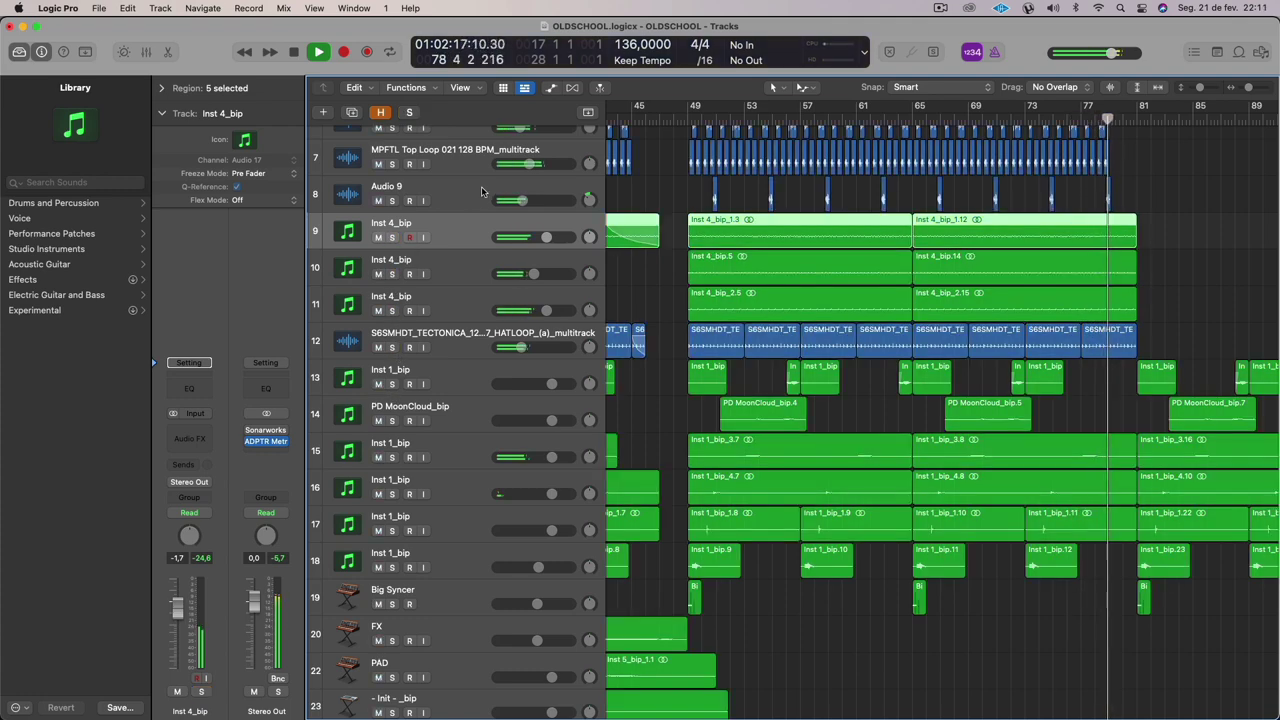
left_click(1024, 118)
Select Inst 4_bip tracks 10 and 11 in turn, and solo both together during playback.
key("super+Down")
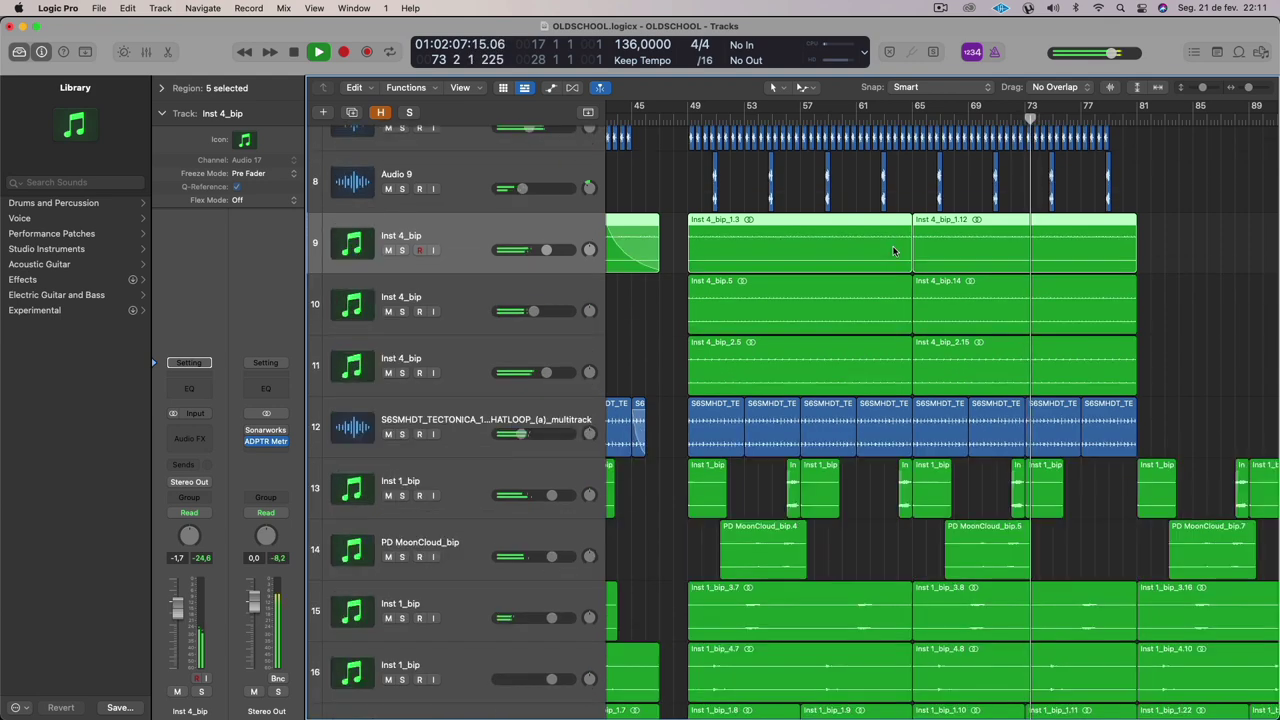
scroll(894, 251, "up", 4)
scroll(894, 251, "down", 5)
left_click(474, 290)
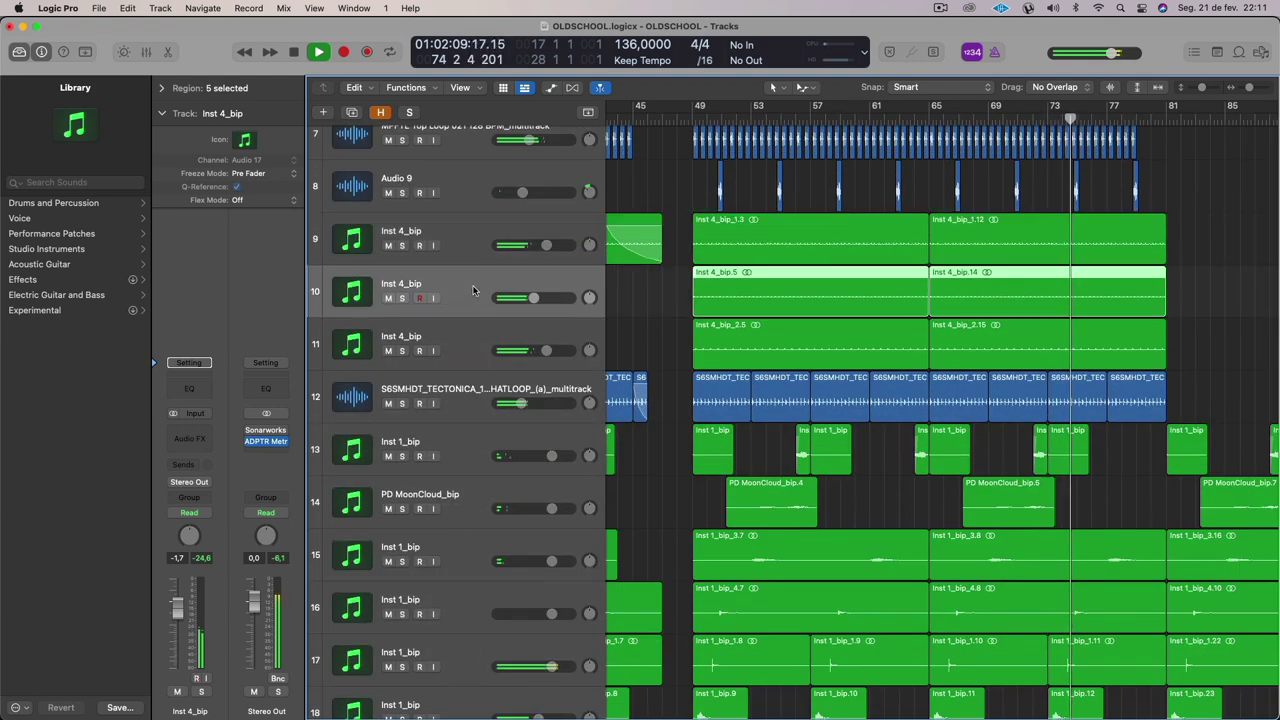
key("Down")
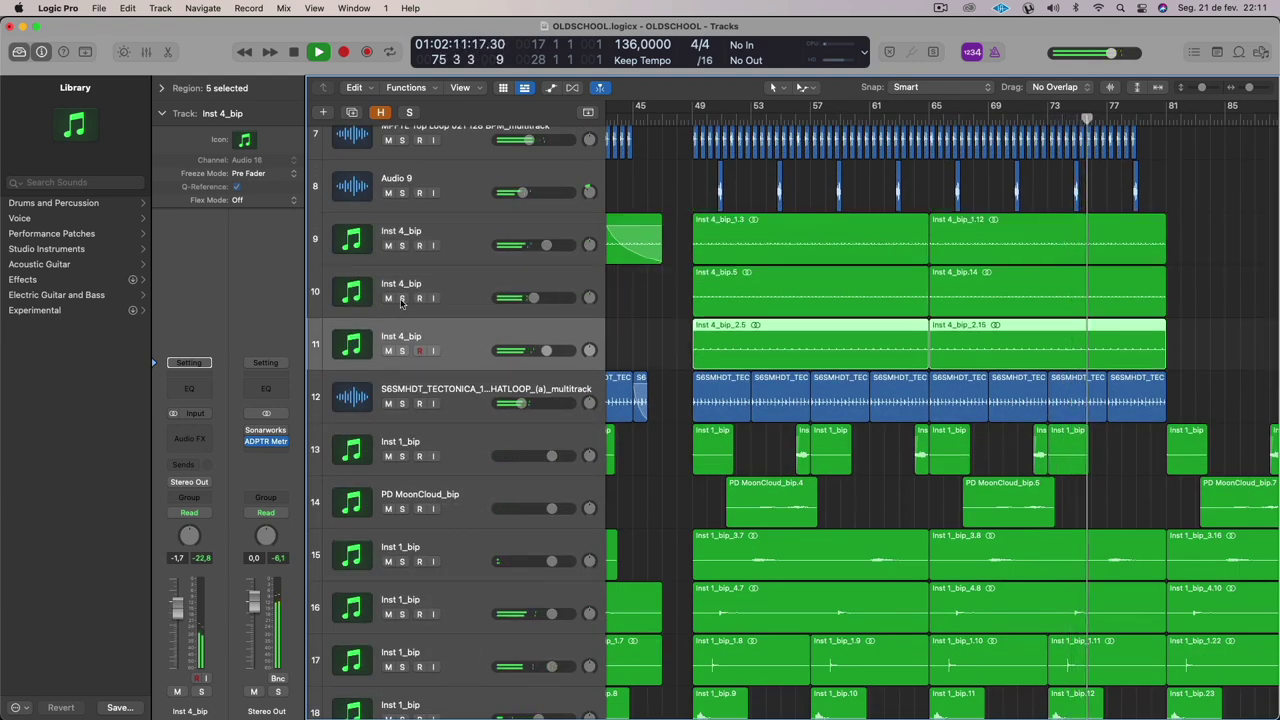
left_click(402, 298)
left_click(402, 350)
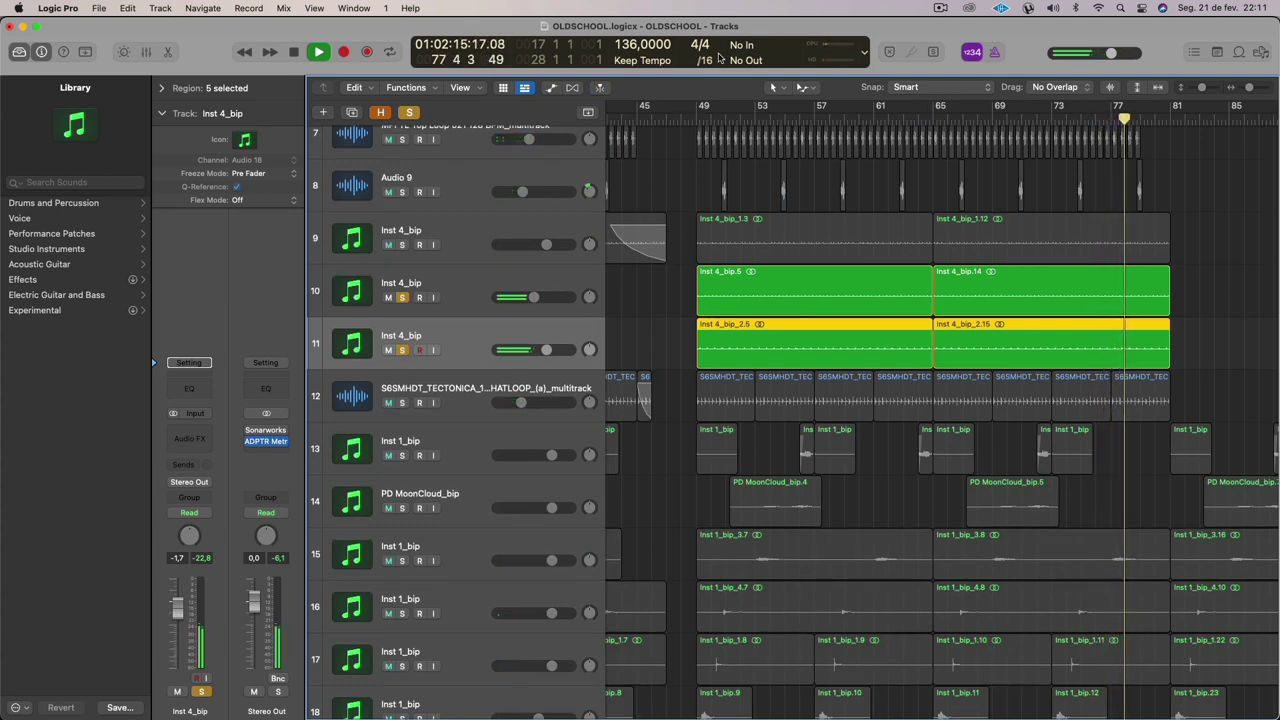
Set the cycle range to bars 49 to 76, and add the S6SMHDT_TECTONICA hat loop to the soloed tracks.
left_click_drag(712, 110, 1108, 112)
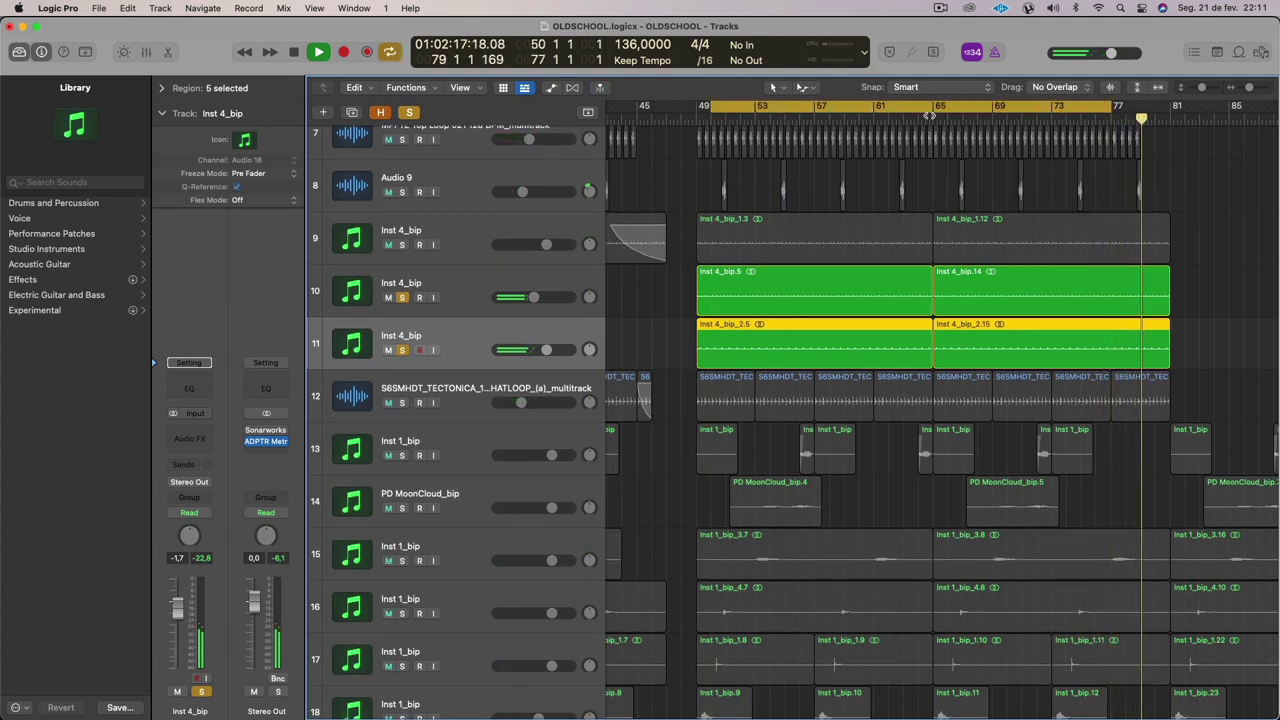
left_click_drag(932, 112, 922, 112)
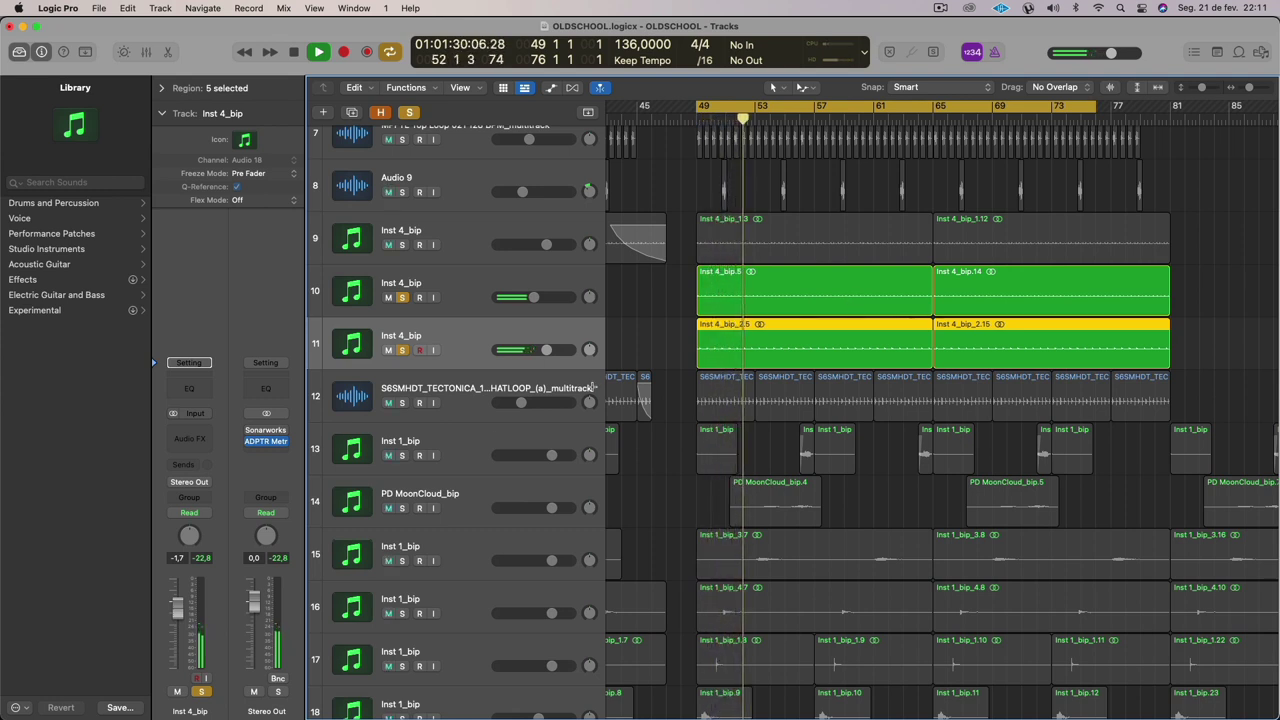
left_click(401, 403)
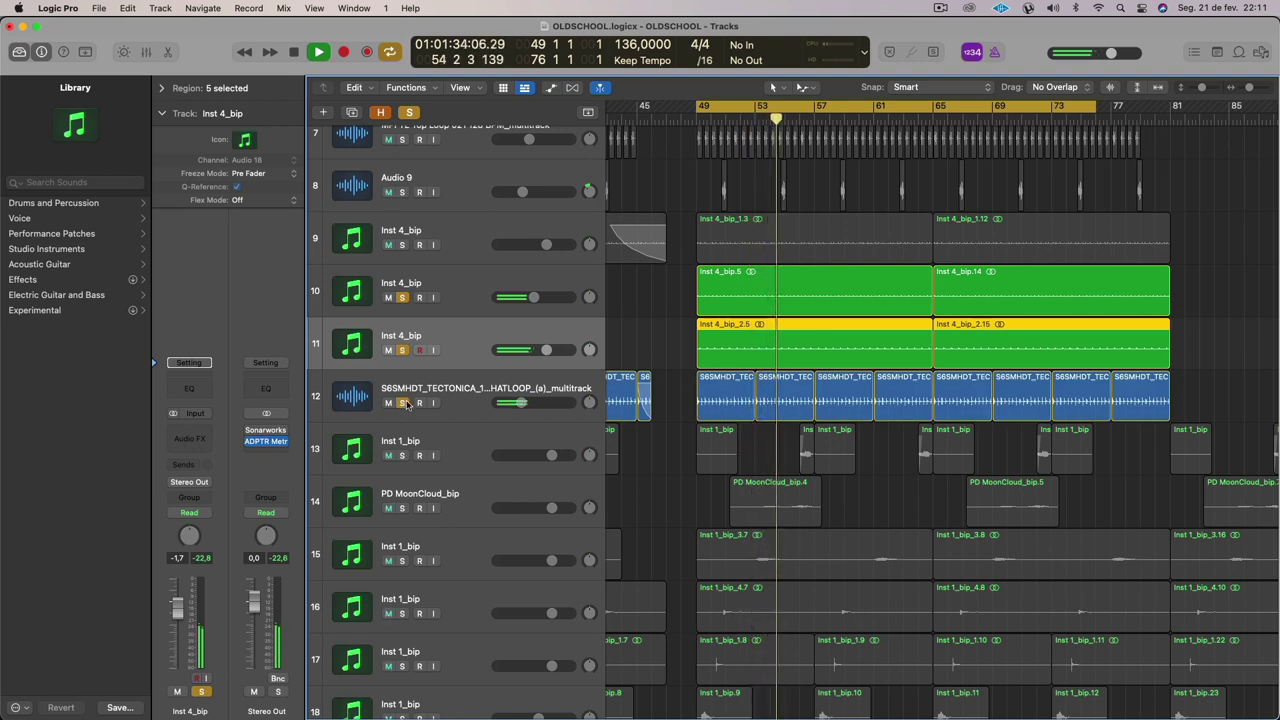
Compare Inst 4_bip tracks 10 and 11 within the solo, and clear the solos of both tracks and the hat loop.
left_click(456, 296)
left_click(474, 344)
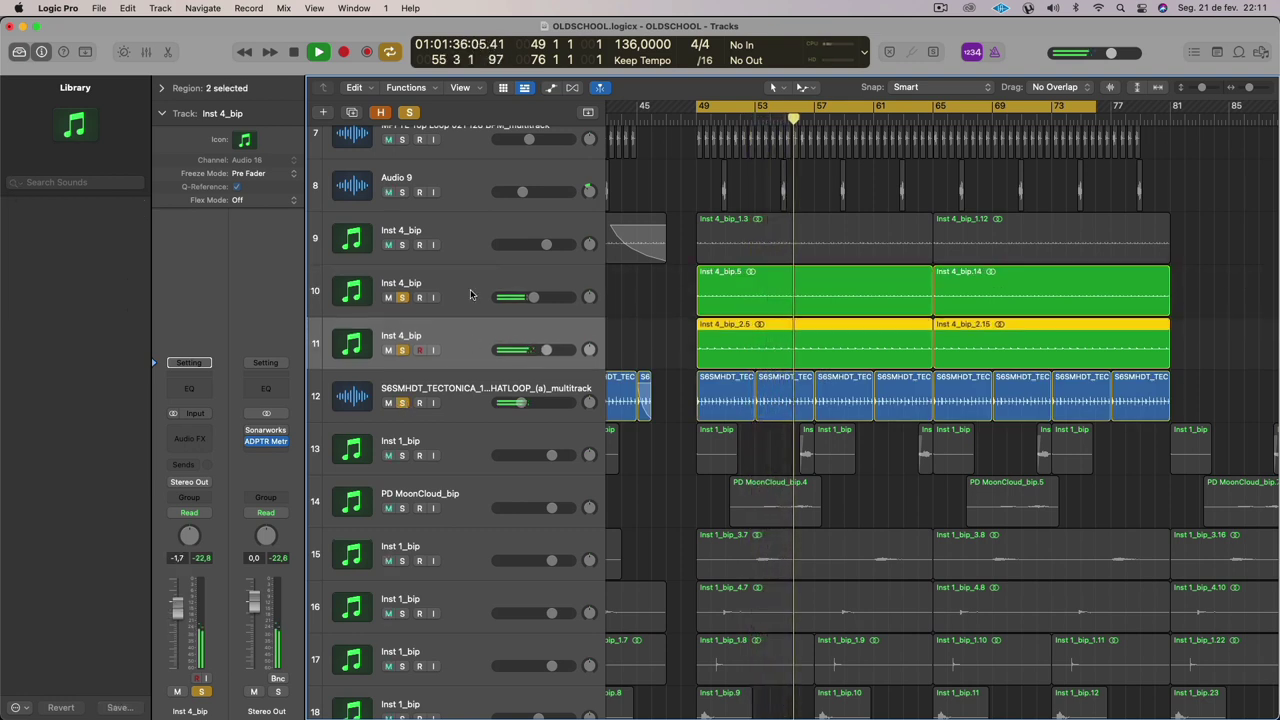
left_click(471, 295)
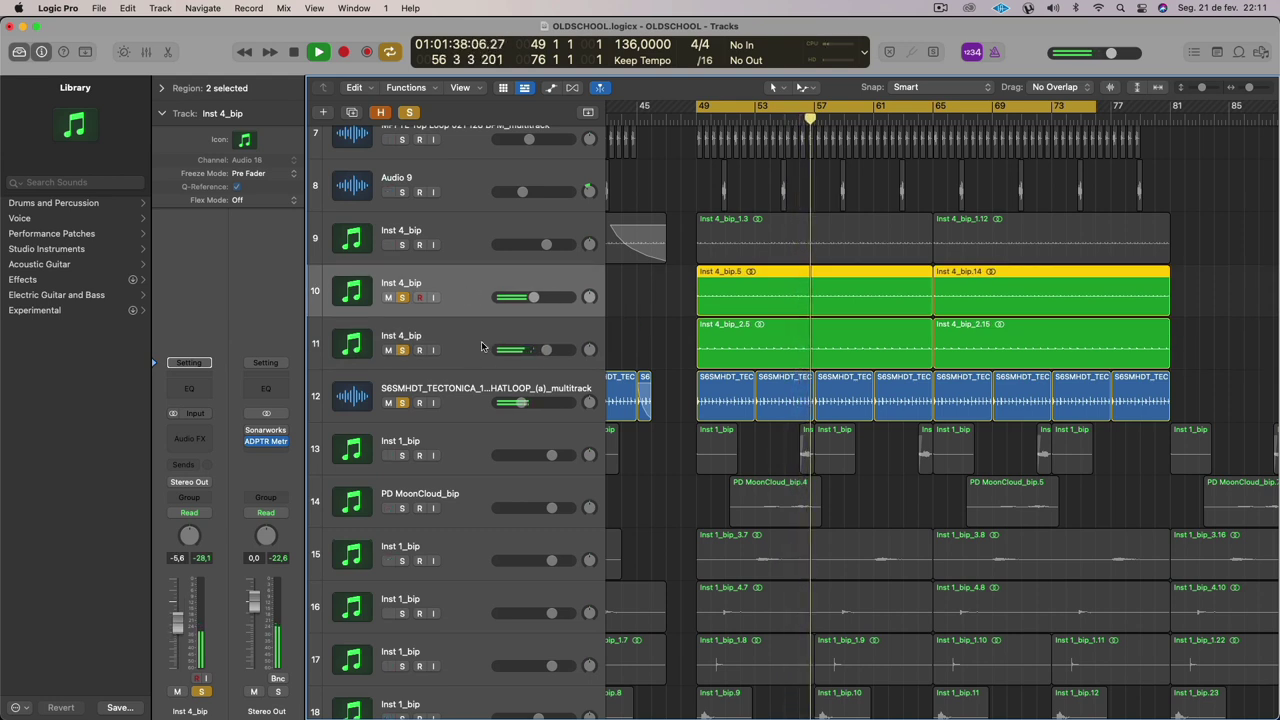
left_click(404, 299)
left_click(403, 351)
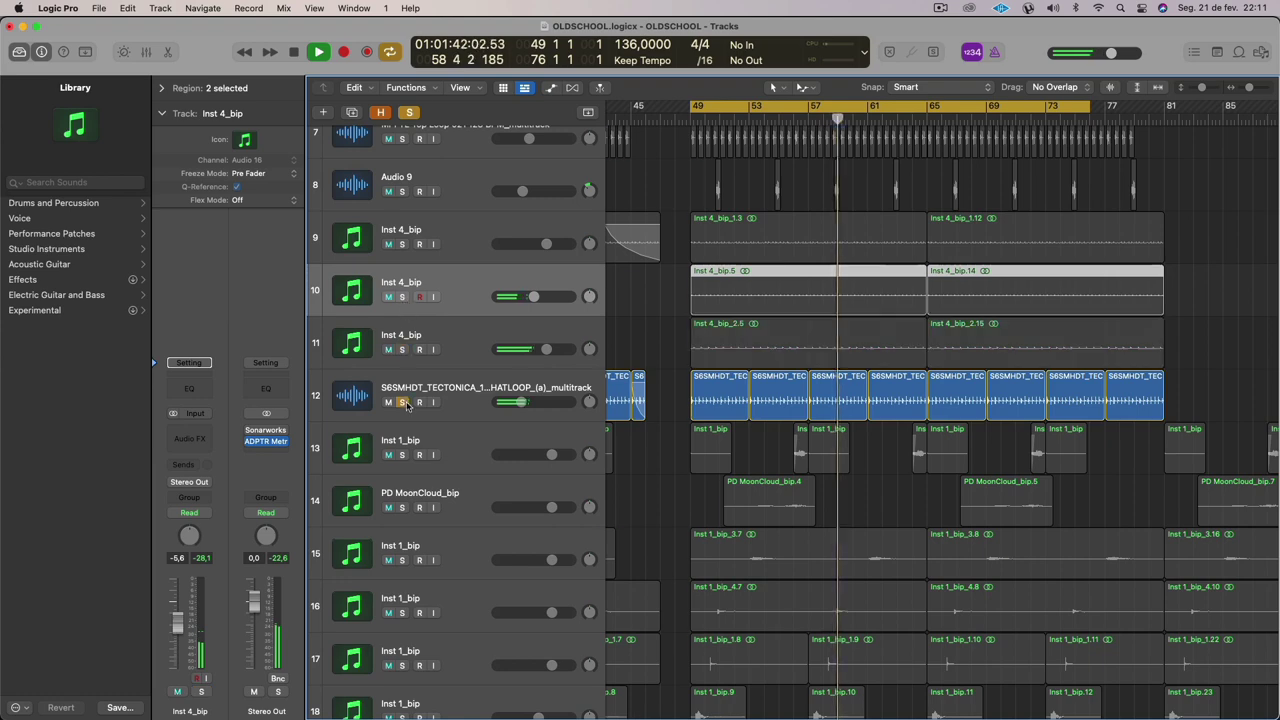
left_click(403, 403)
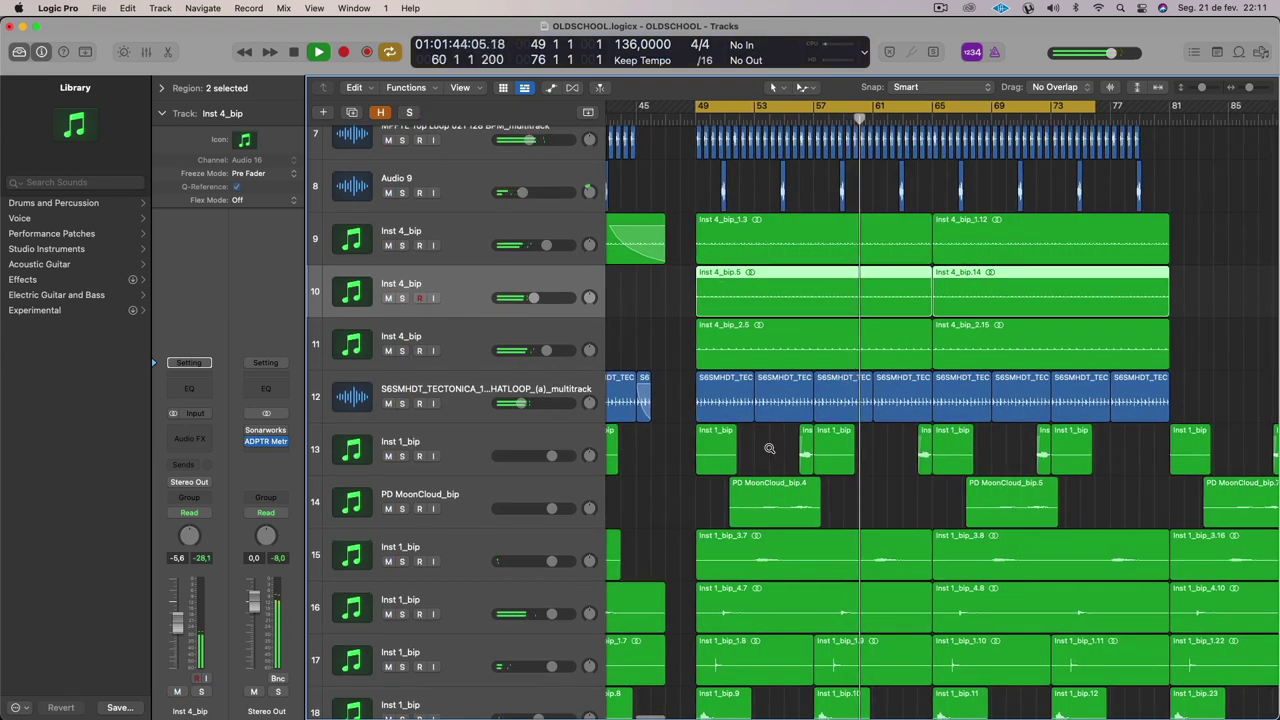
Turn off the cycle and move playback to about bar 80, just before the break.
scroll(769, 451, "down", 5)
scroll(769, 451, "right", 5)
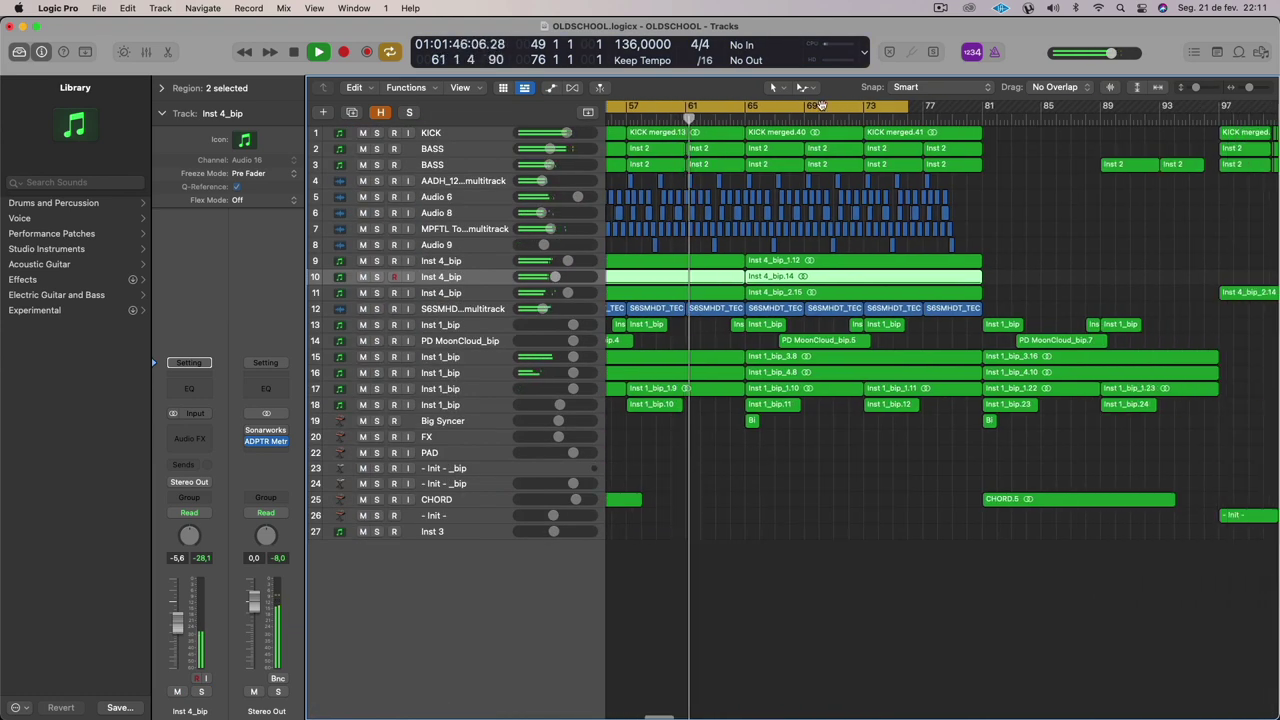
left_click(816, 106)
left_click(968, 120)
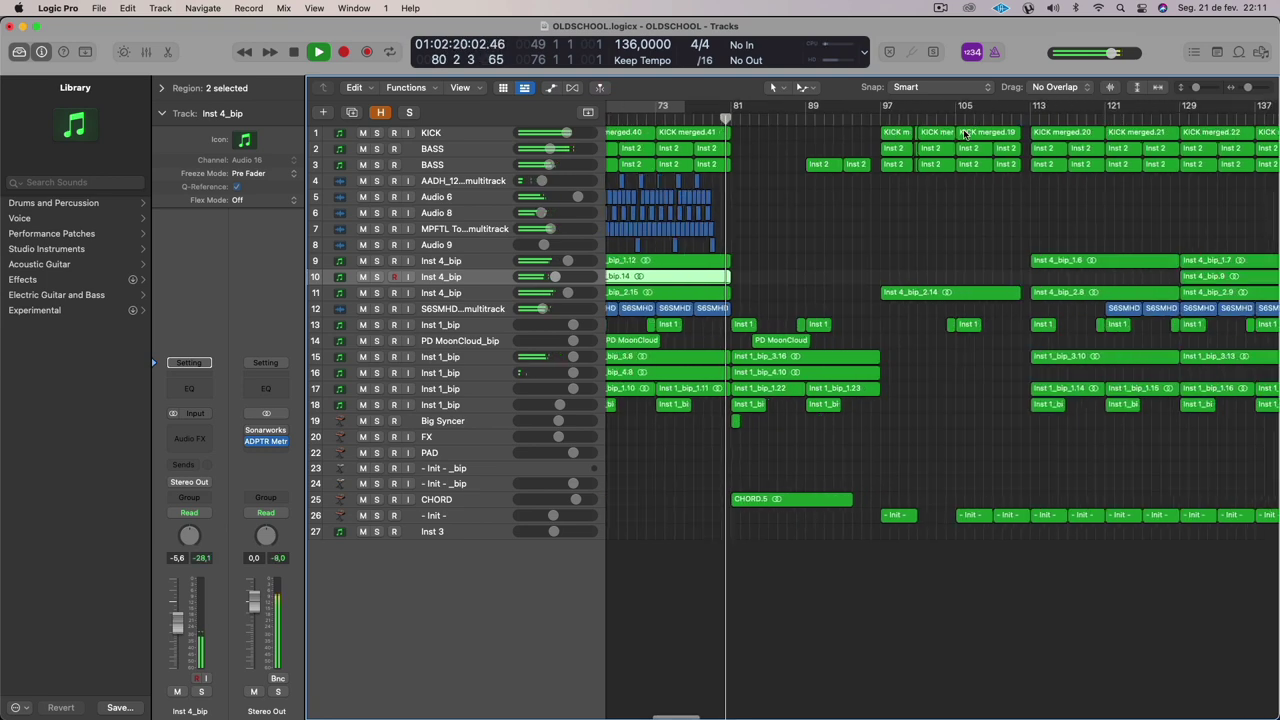
Look over the layers of the break from bar 81 to bar 97 and the sections after it during playback.
scroll(920, 263, "up", 5)
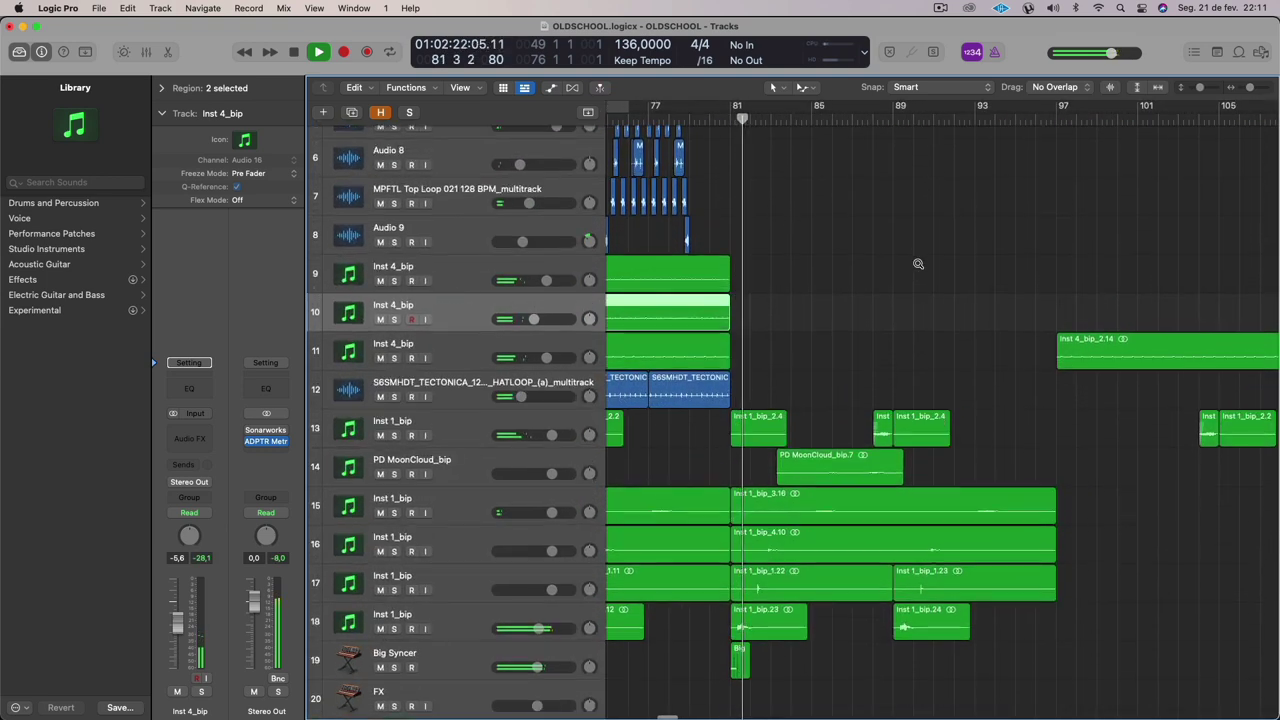
scroll(918, 265, "down", 7)
scroll(918, 267, "up", 3)
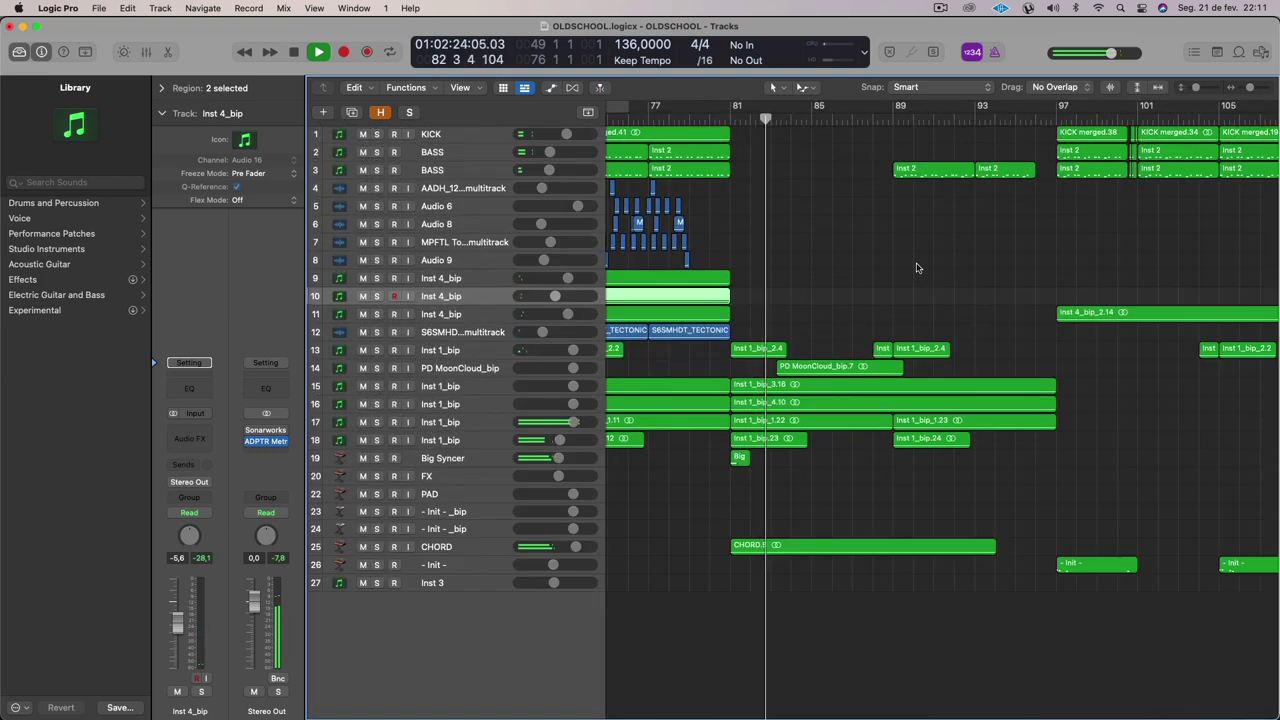
scroll(918, 268, "left", 5)
scroll(848, 435, "left", 10)
scroll(878, 423, "right", 8)
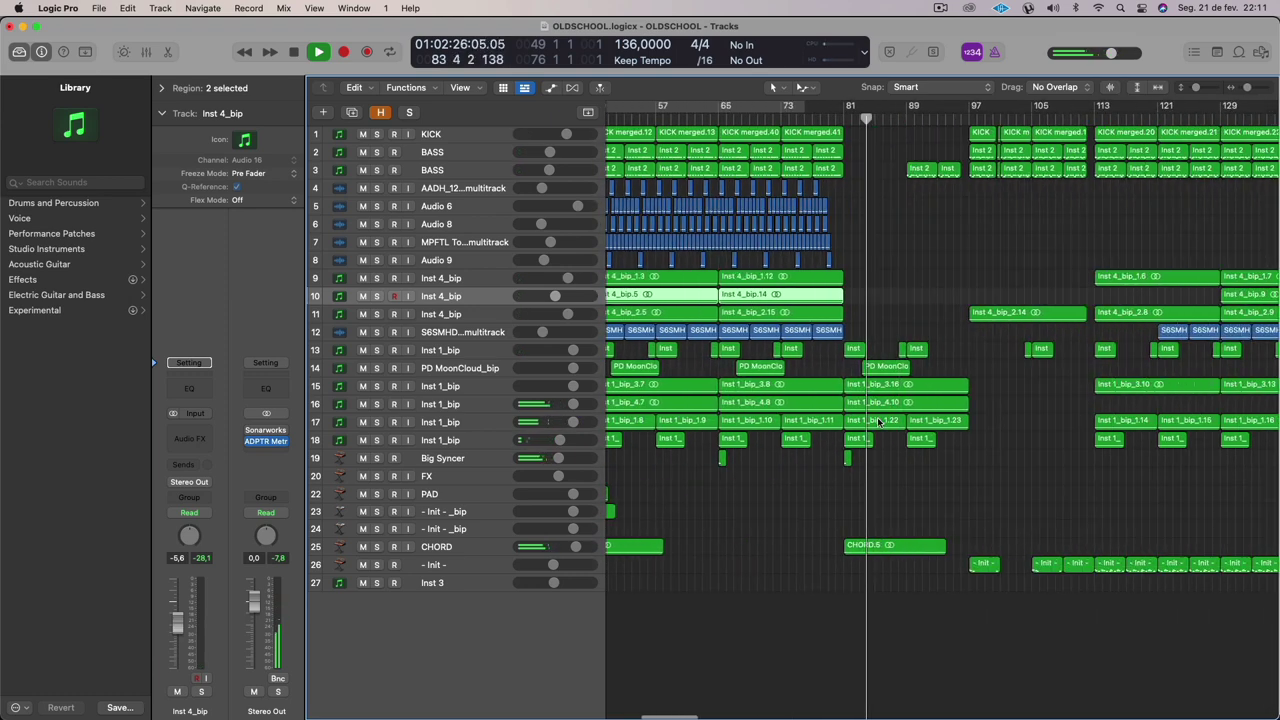
scroll(671, 397, "right", 5)
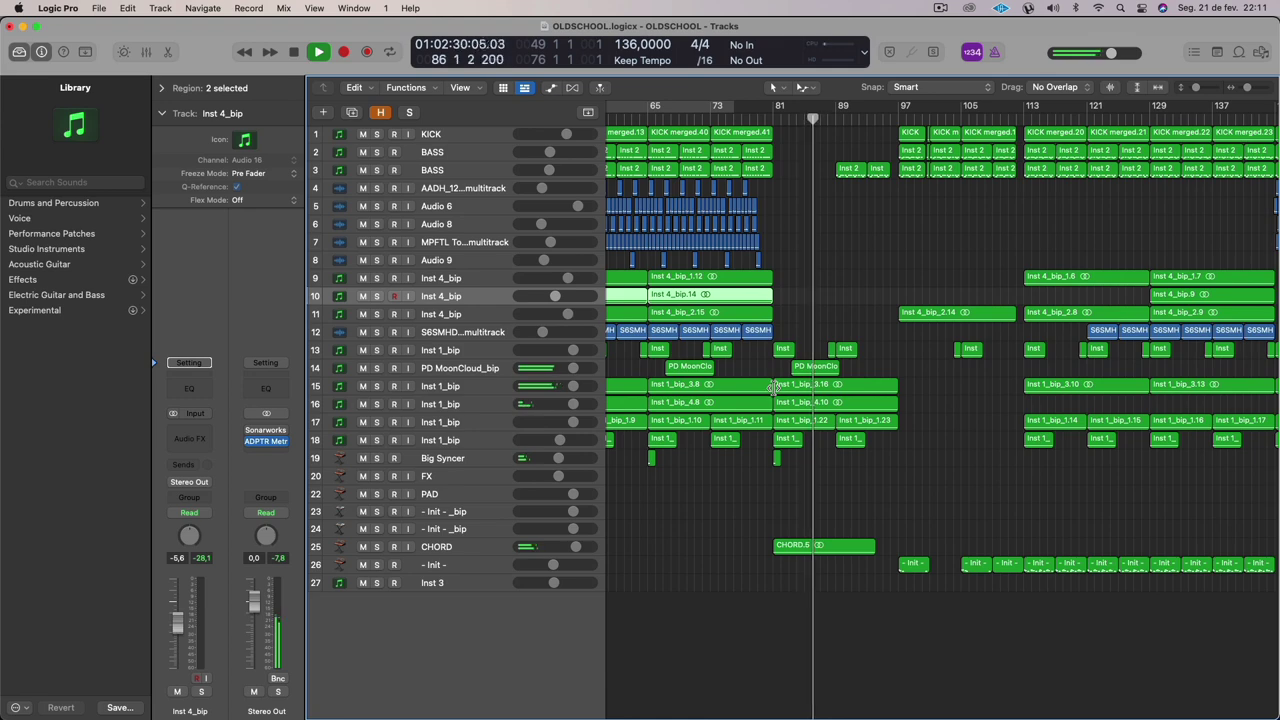
Follow the break's layers during playback, from the second BASS entering at bar 89 up to the section starting at bar 97.
scroll(873, 391, "down", 5)
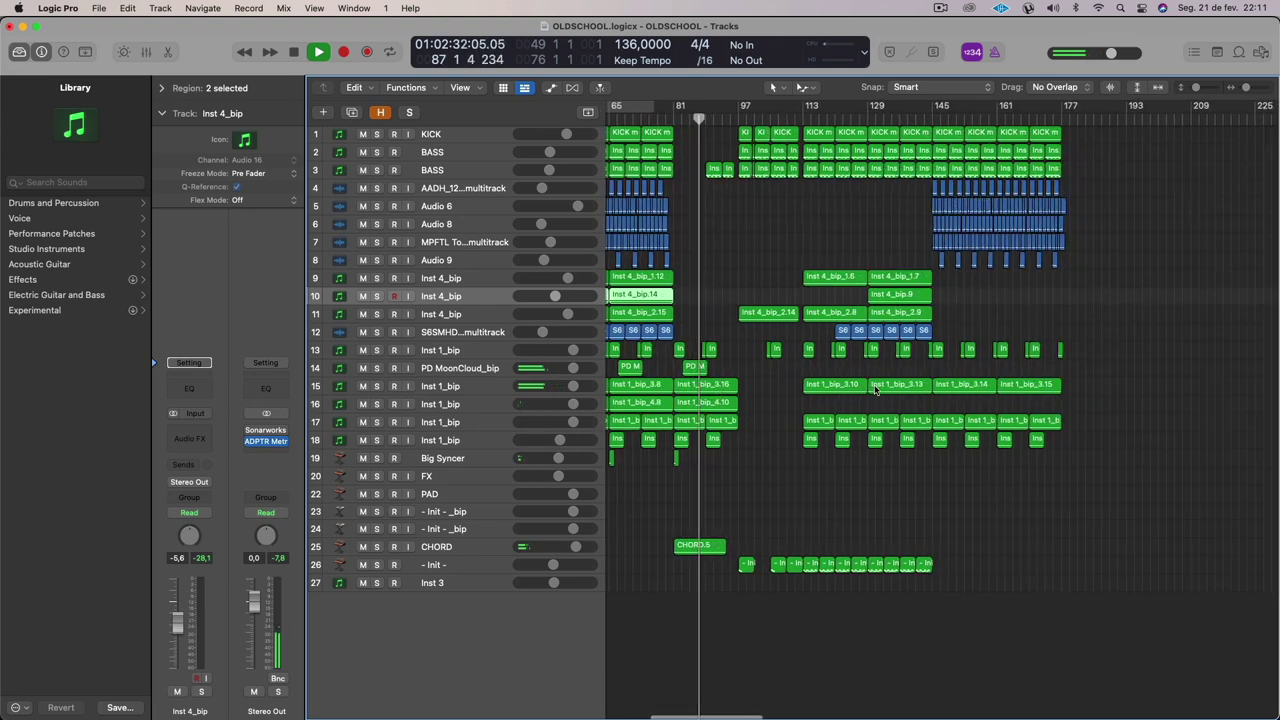
scroll(850, 360, "up", 3)
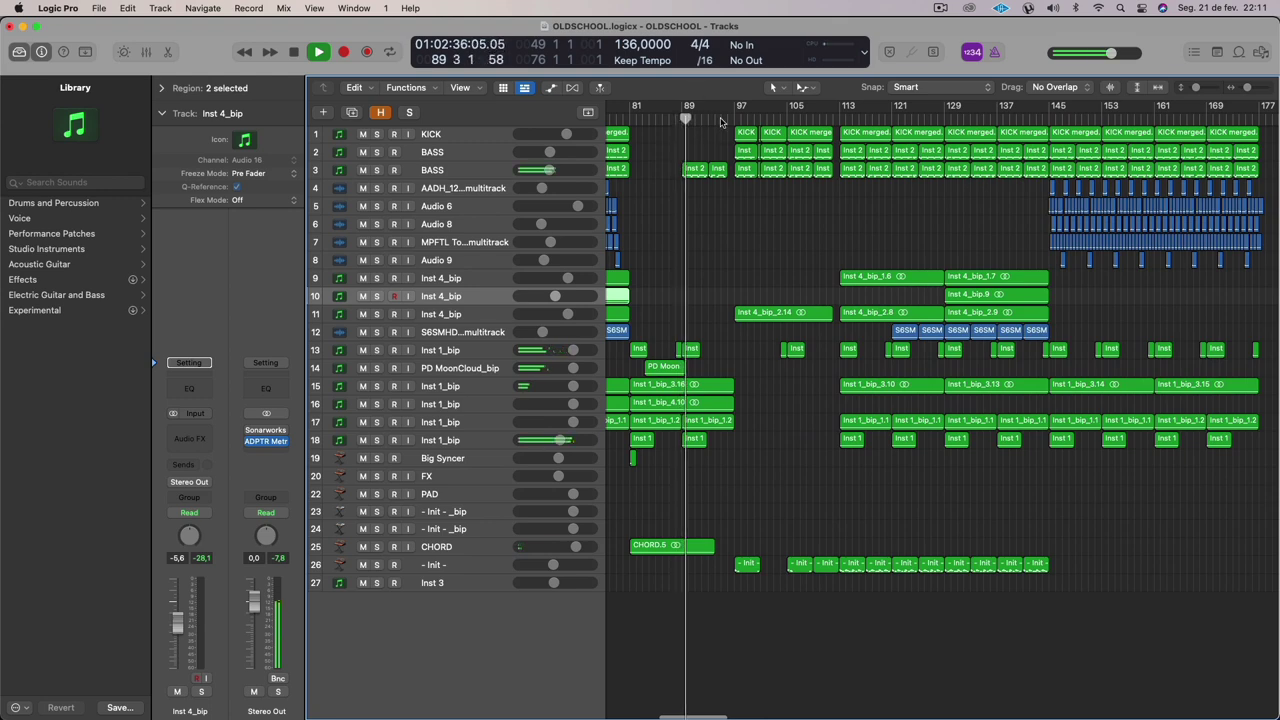
scroll(710, 140, "left", 5)
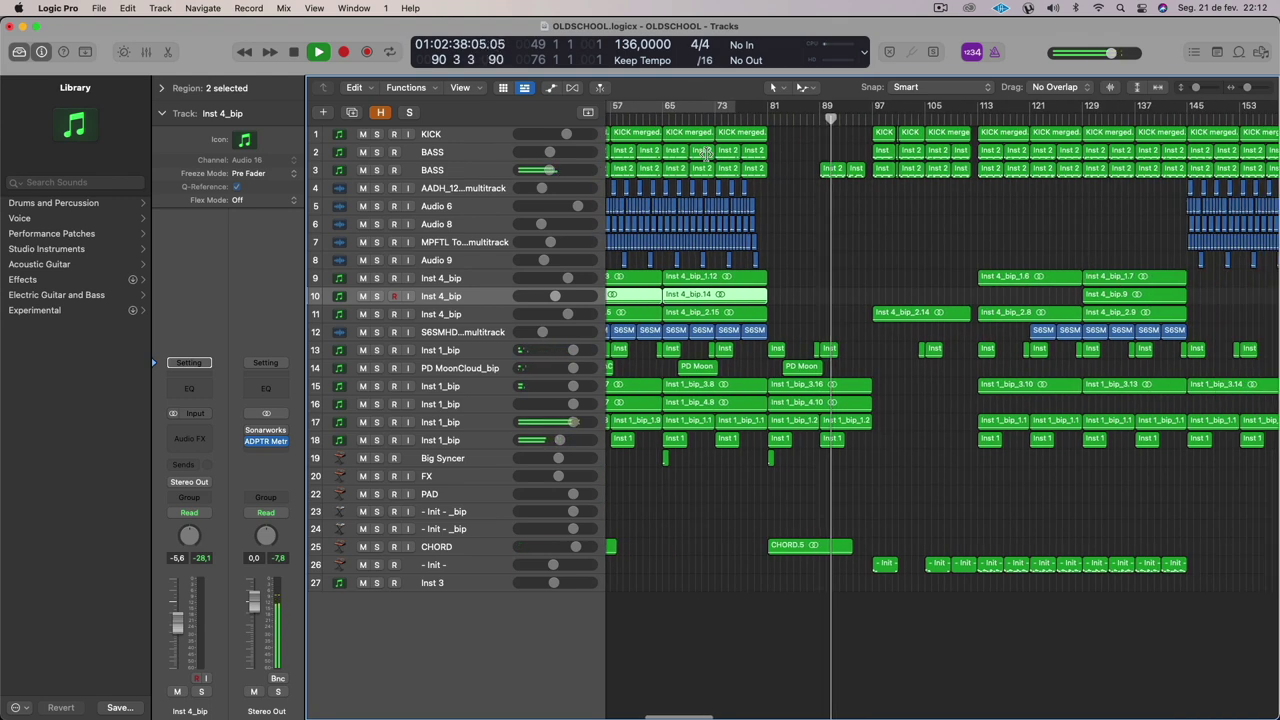
scroll(750, 160, "right", 2)
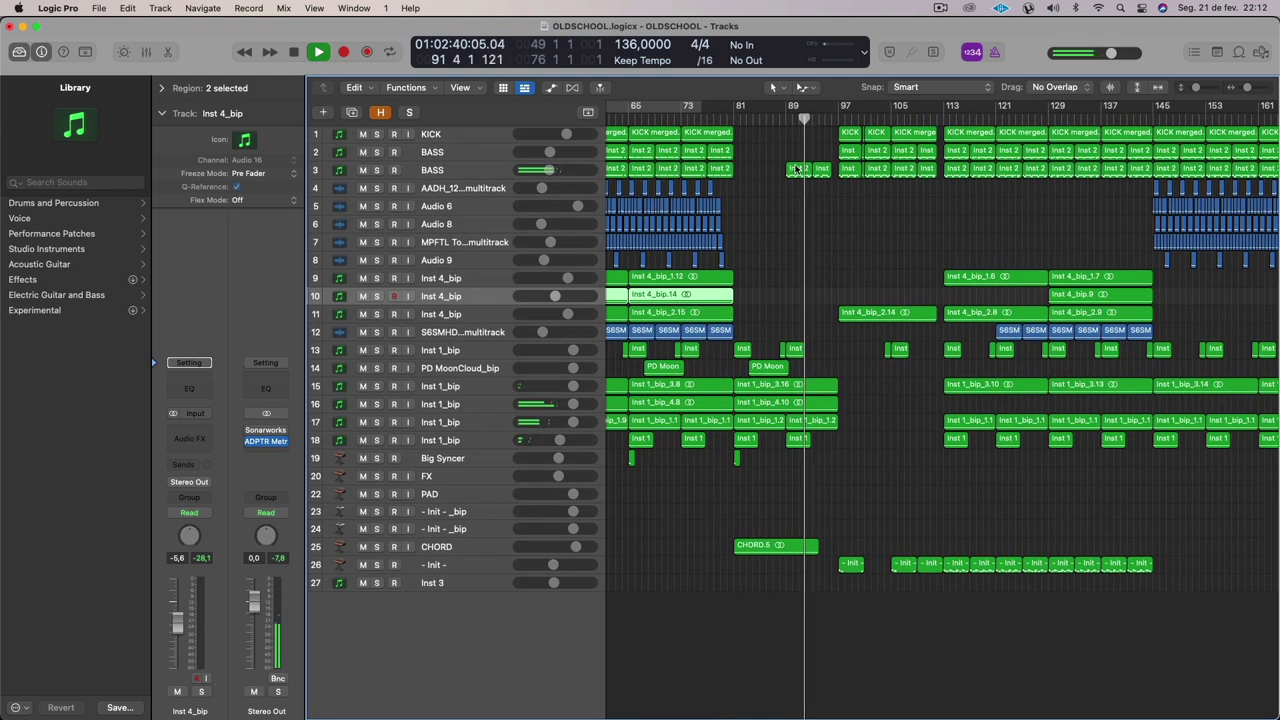
scroll(792, 175, "up", 4)
scroll(793, 176, "down", 3)
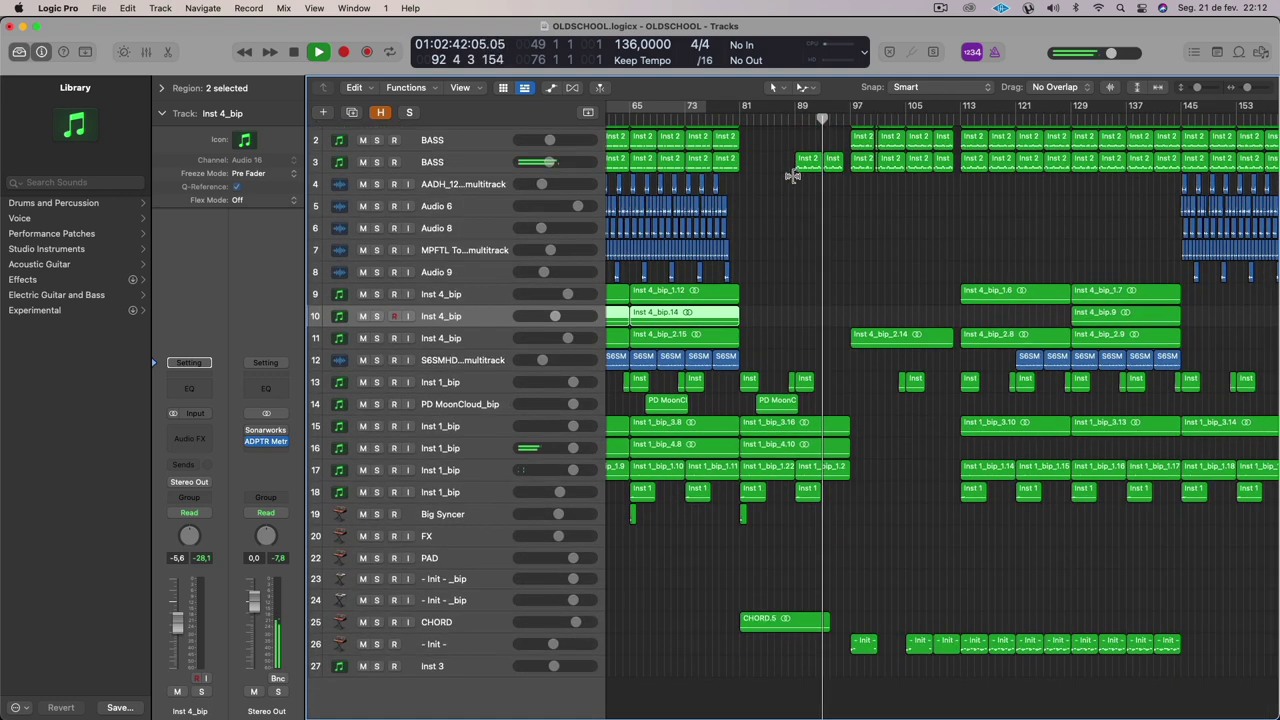
scroll(794, 178, "right", 1)
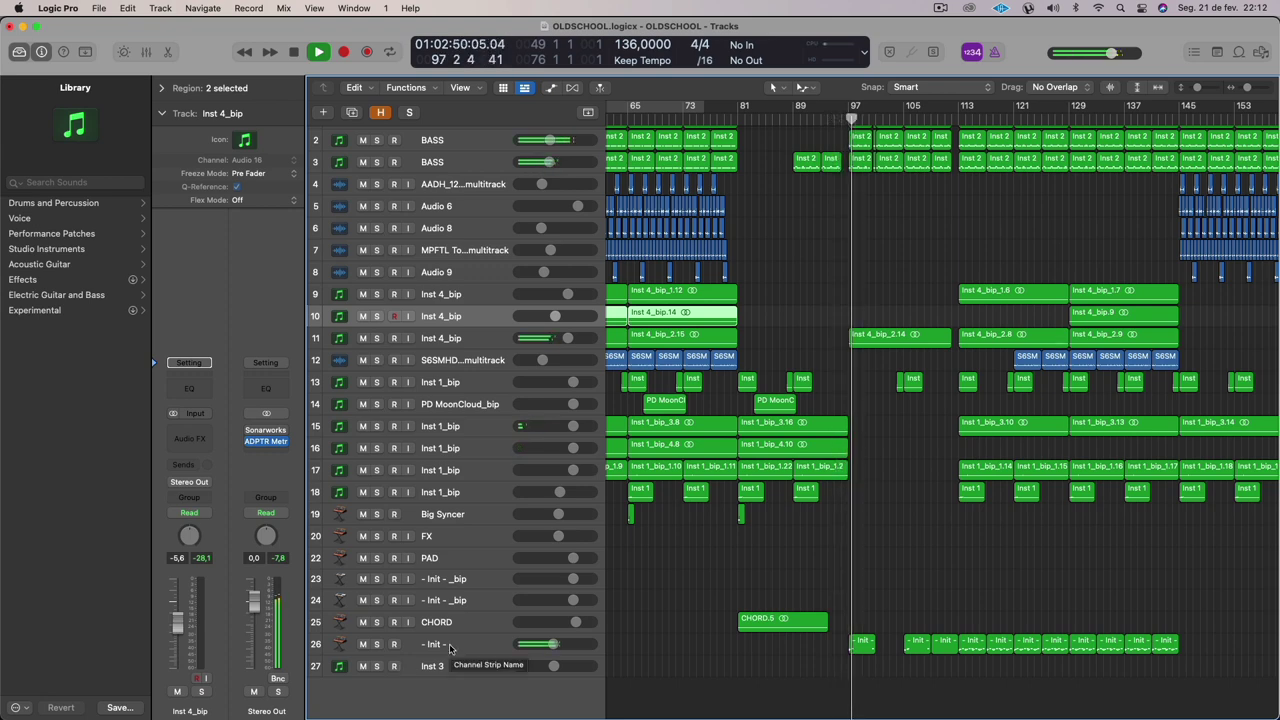
Mute the - Init - synth on track 26 and select that track during playback of the section after bar 97.
left_click(363, 644)
left_click(480, 647)
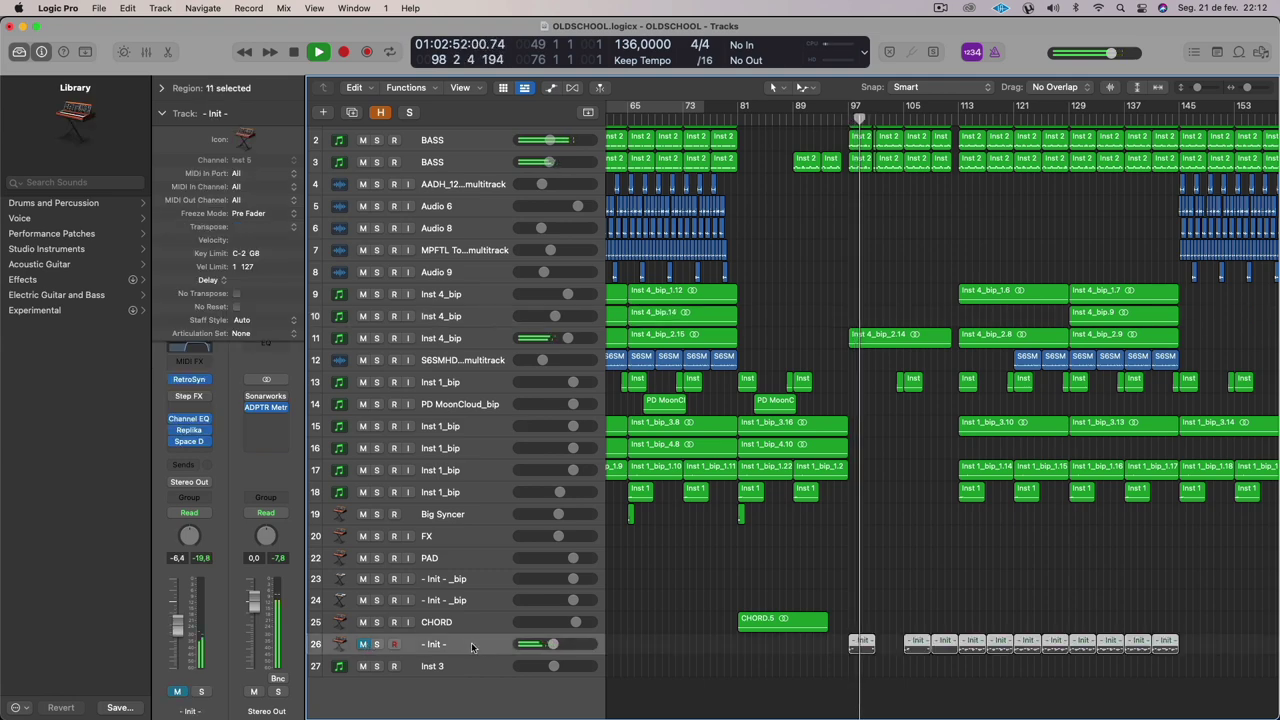
key("space")
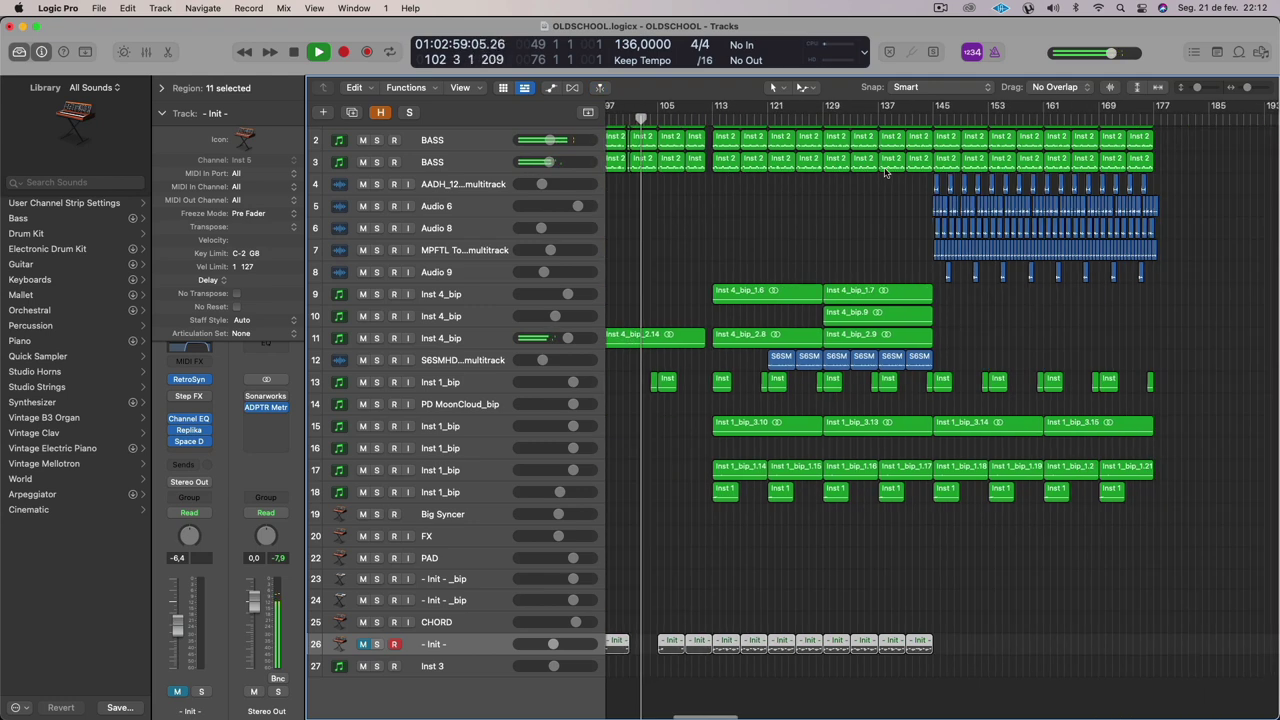
Review the section from bar 97 without the - Init - synth, and skip playback ahead to about bar 110.
scroll(882, 168, "left", 3)
scroll(882, 168, "up", 1)
scroll(882, 172, "right", 3)
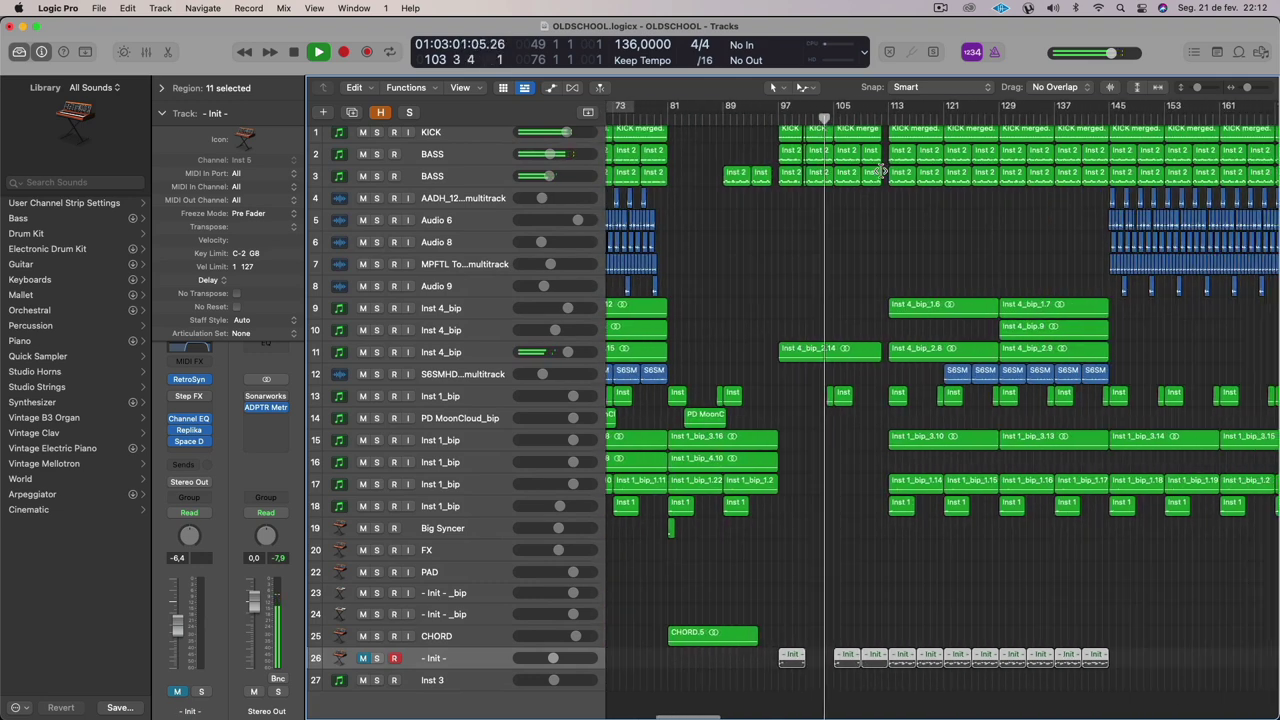
scroll(885, 172, "right", 1)
scroll(885, 172, "up", 1)
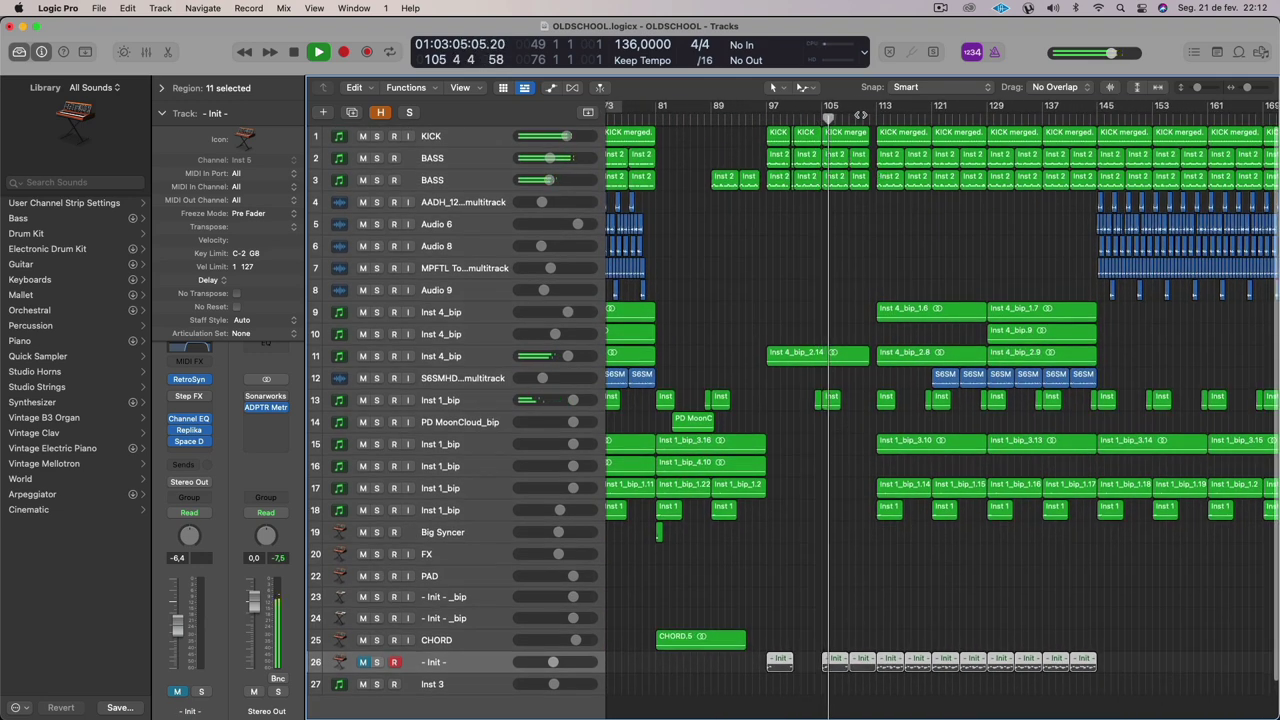
left_click(861, 116)
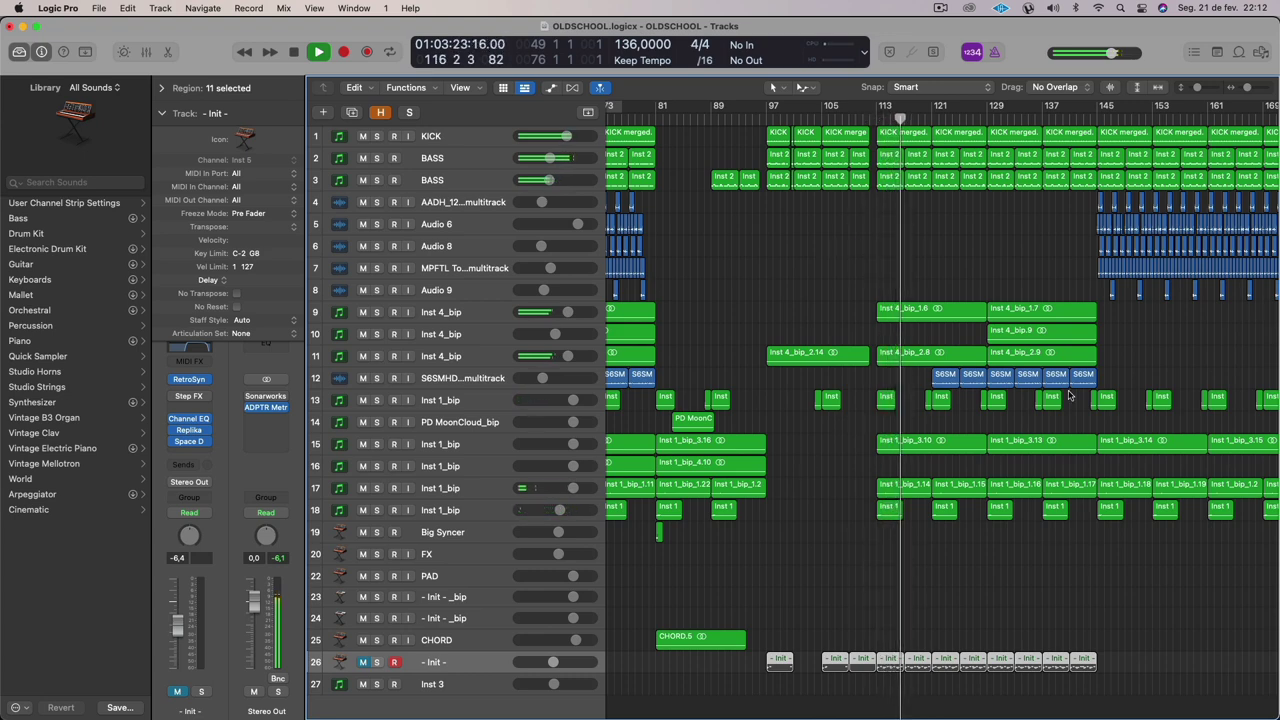
Stop playback and unmute the - Init - synth on track 26.
scroll(1068, 394, "down", 5)
key("space")
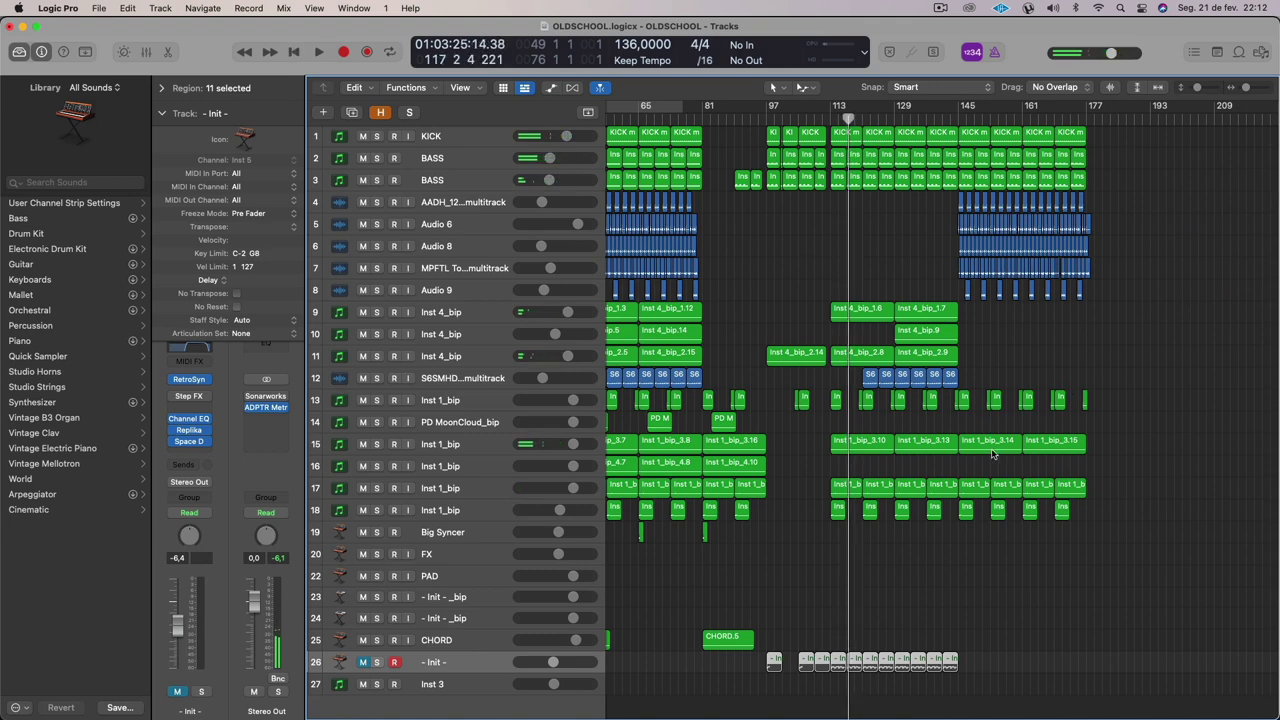
scroll(993, 455, "down", 1)
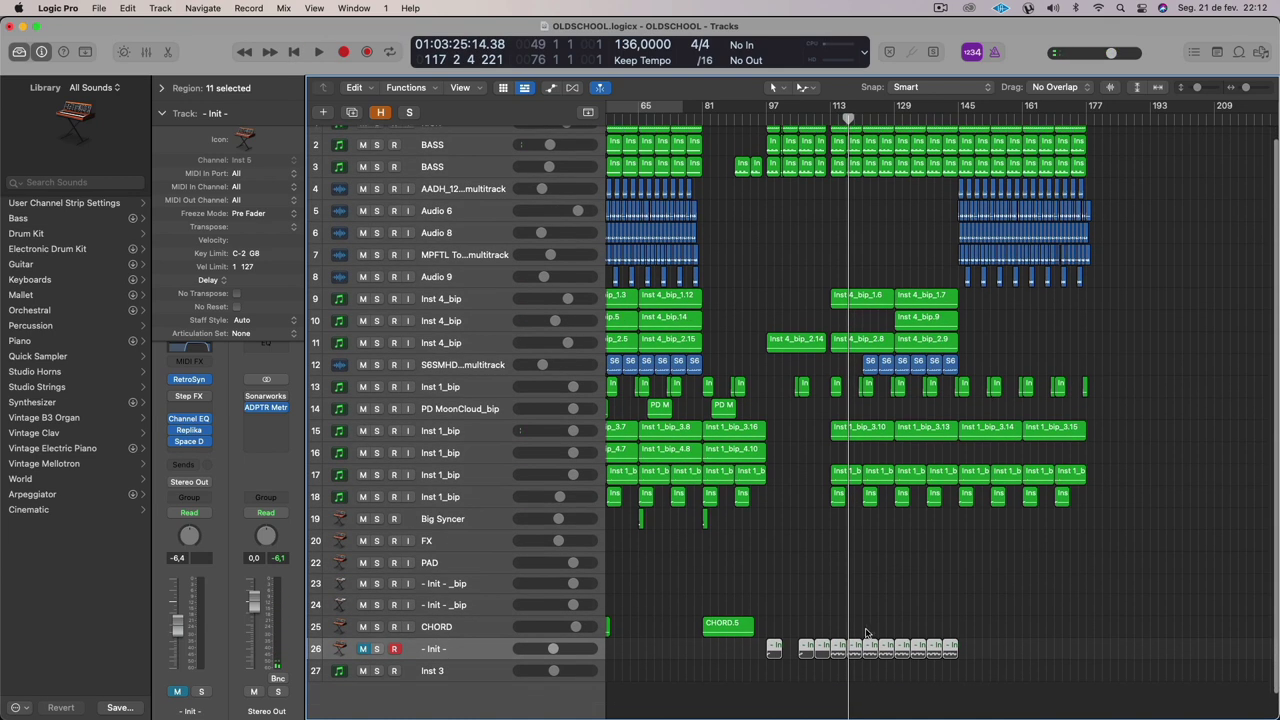
left_click(363, 649)
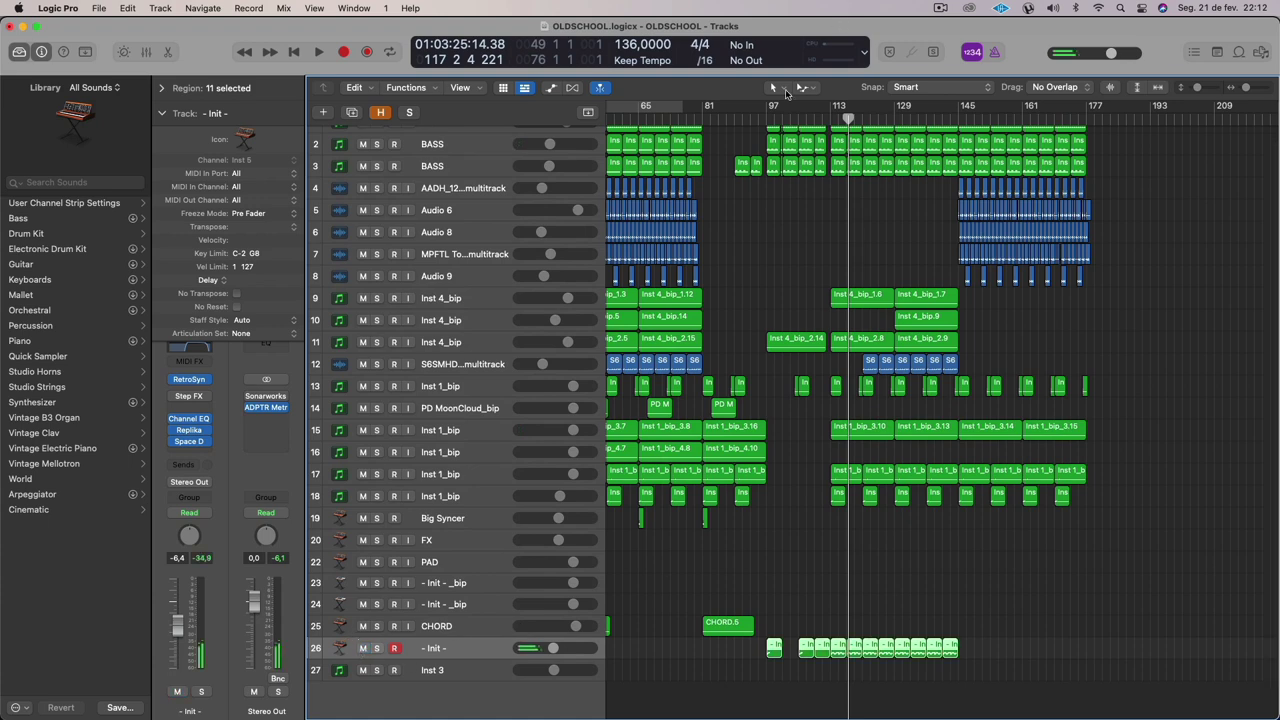
Set the cycle range to bars 97 to 137 and play it with a closer view of the section.
left_click_drag(772, 107, 935, 107)
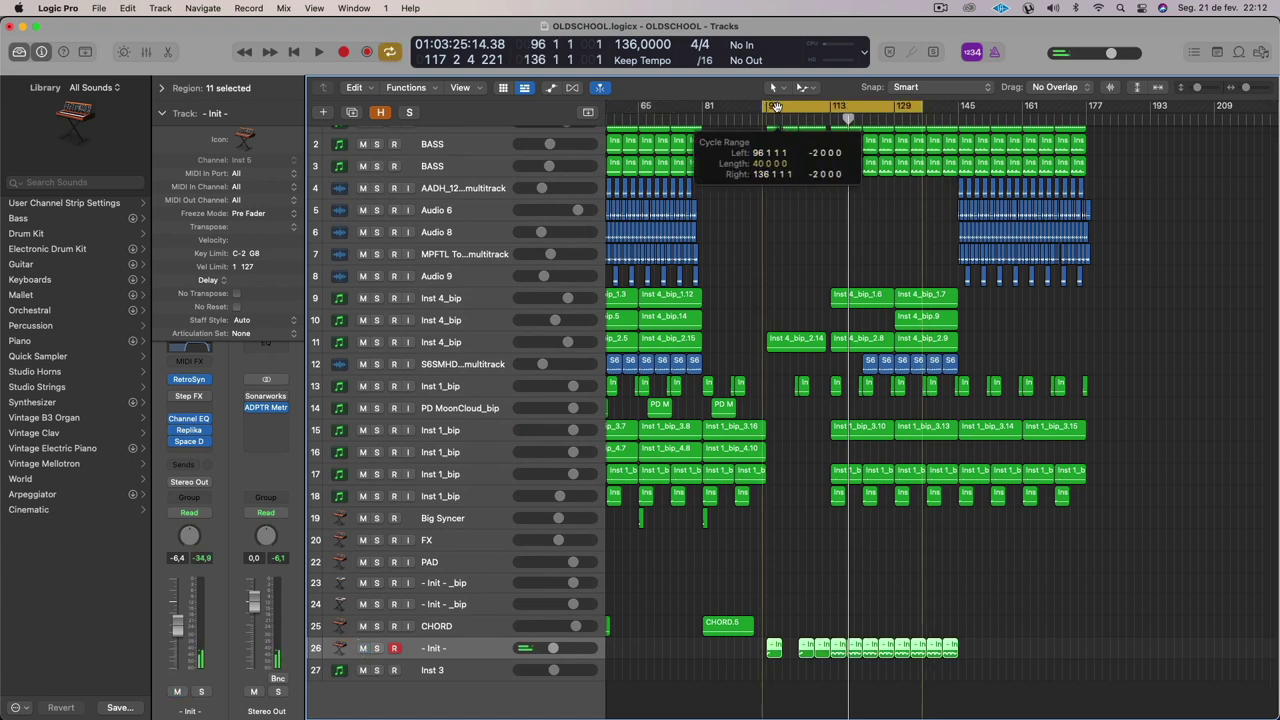
key("space")
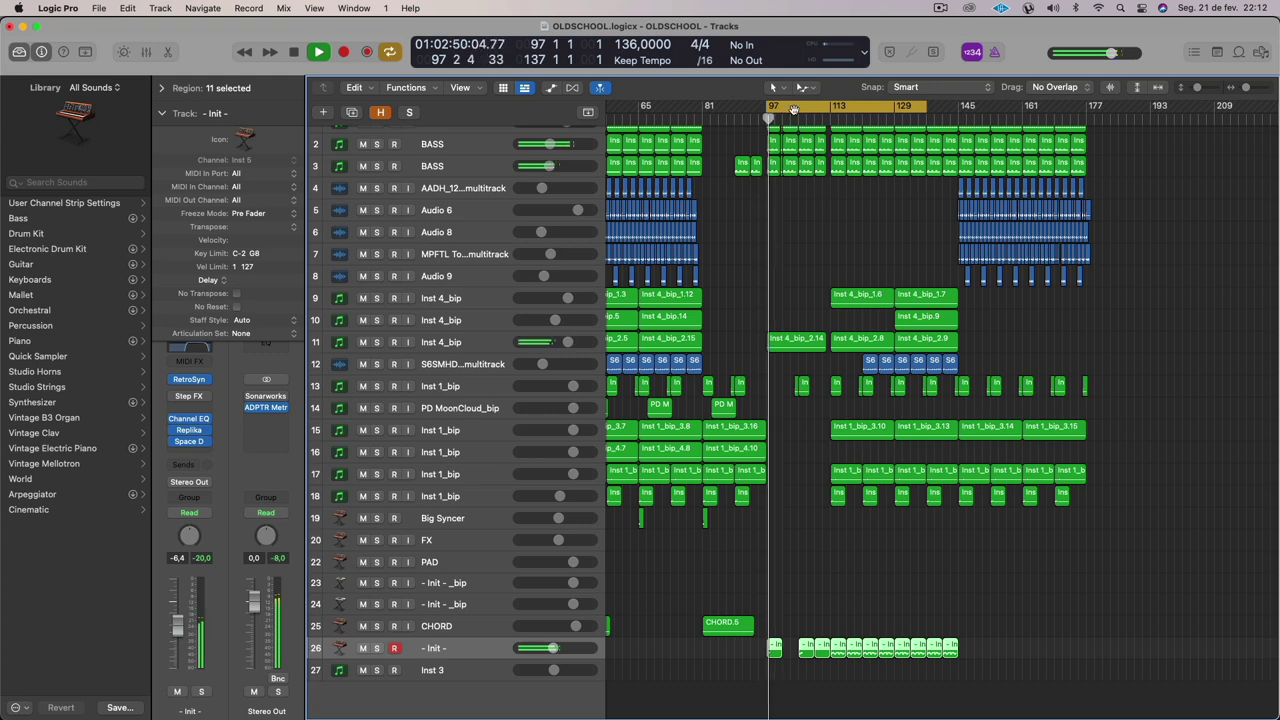
key("super+Right")
key("super+Right")
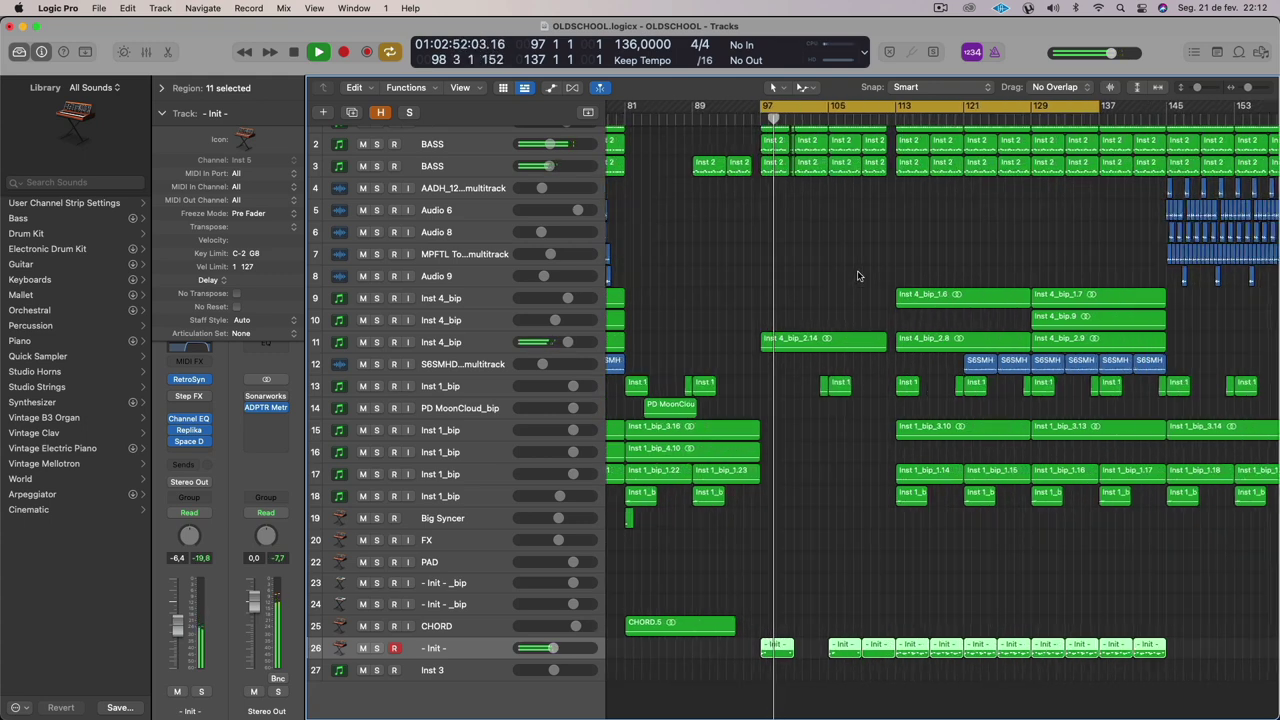
Set a 20-bar cycle range from bar 113 to bar 133 and play it from its start.
scroll(861, 271, "left", 1)
left_click_drag(834, 107, 1002, 133)
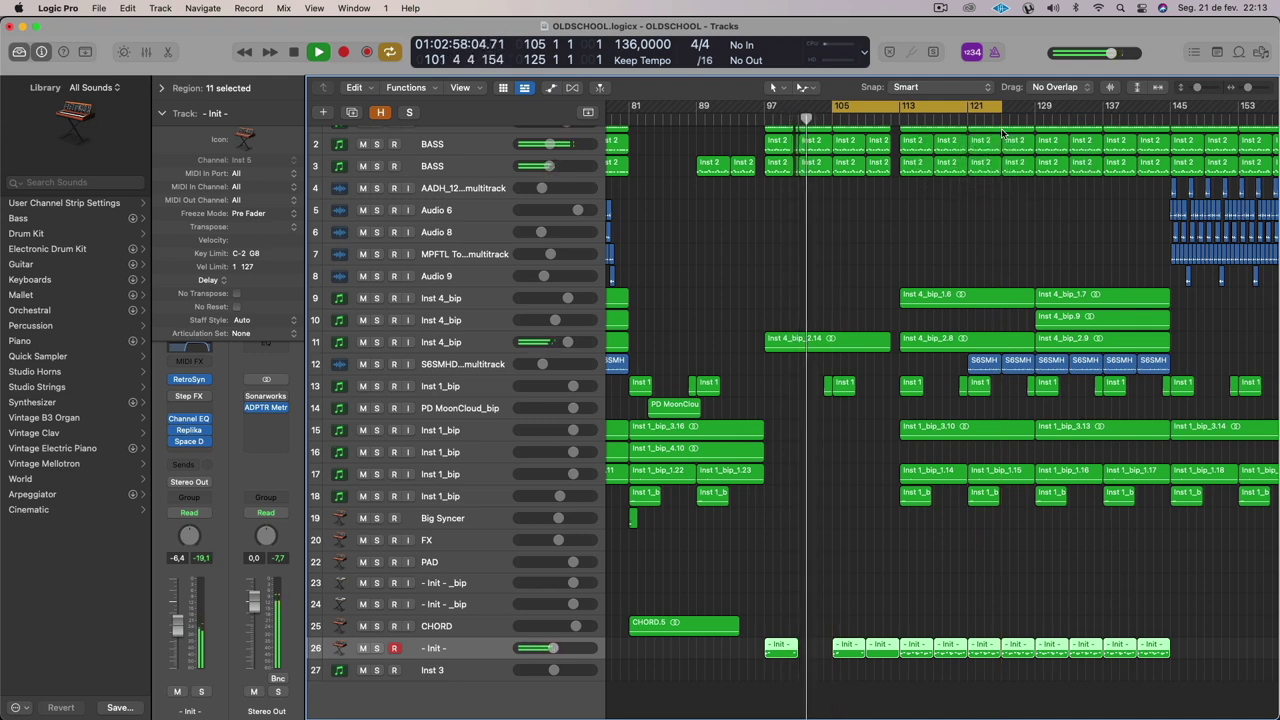
key("space")
left_click_drag(861, 107, 929, 119)
key("space")
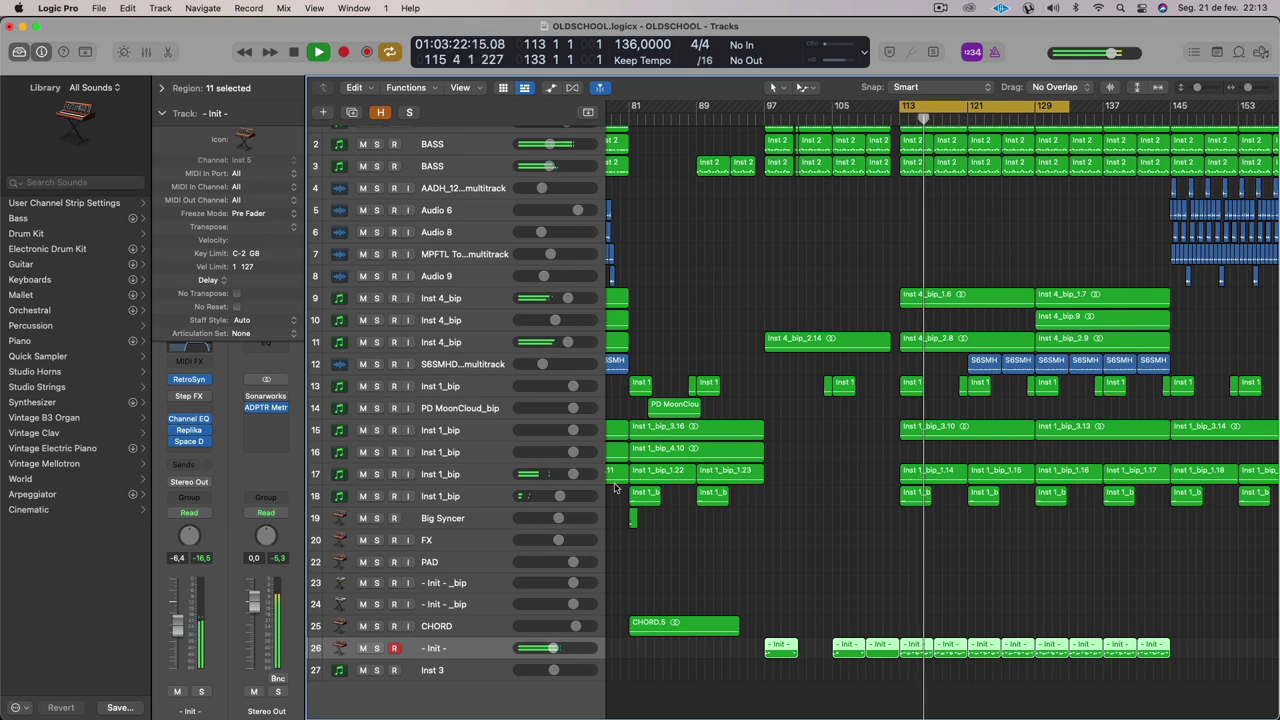
Lower the - Init - track's volume to -10.4 dB and inspect its Space Designer reverb settings.
left_click_drag(552, 652, 546, 652)
left_click(176, 442)
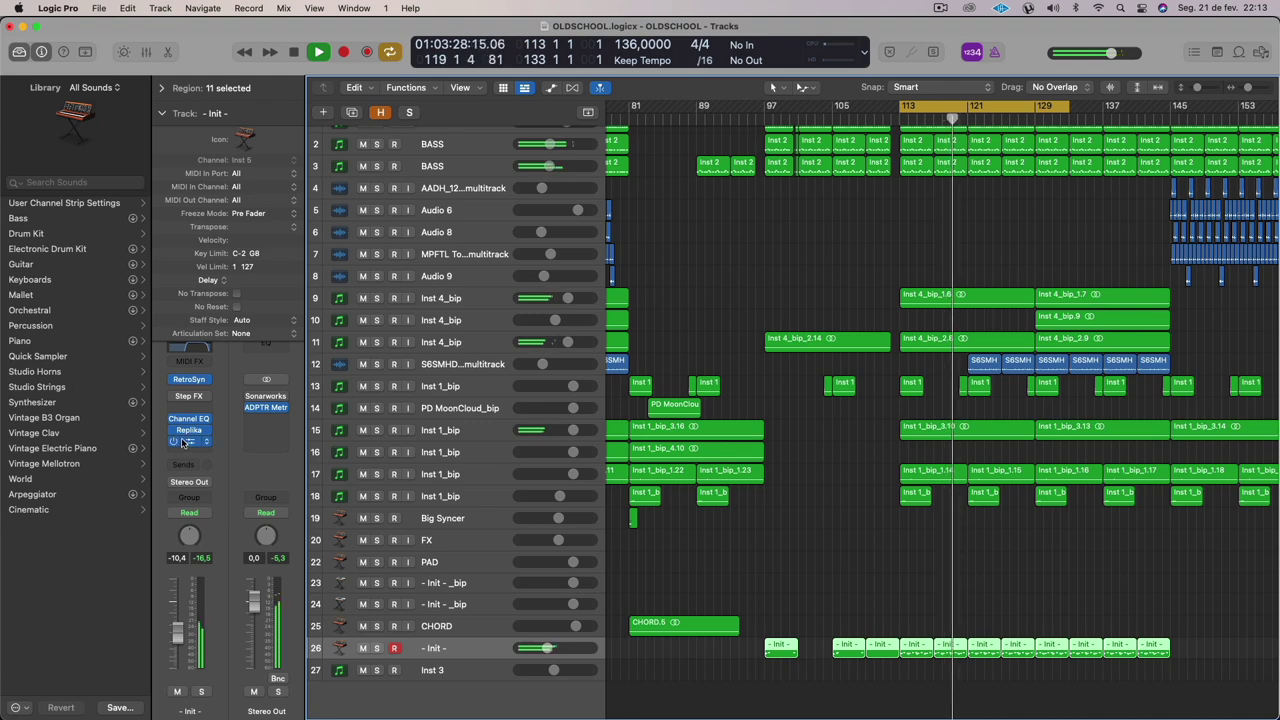
left_click(183, 442)
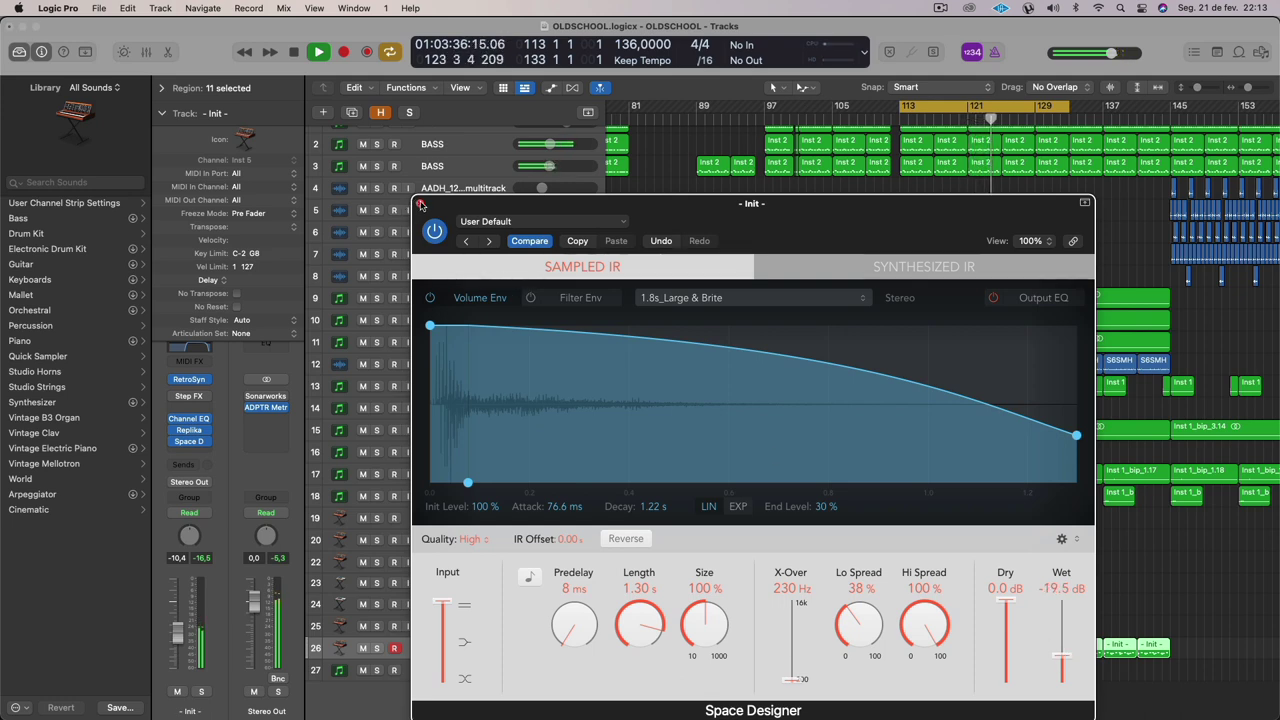
left_click(420, 204)
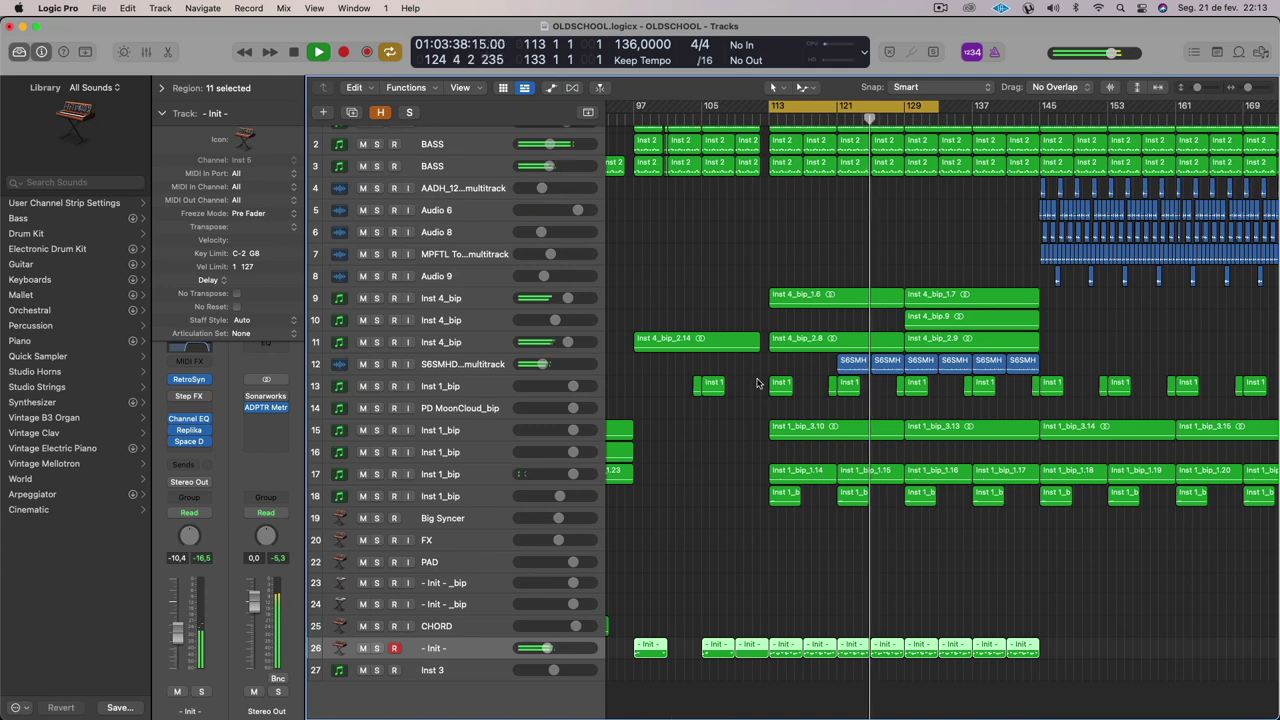
Open Retro Synth on the - Init - track and sweep the cutoff and resonance of its LP 24dB Lush filter.
scroll(779, 401, "down", 5)
scroll(779, 402, "up", 1)
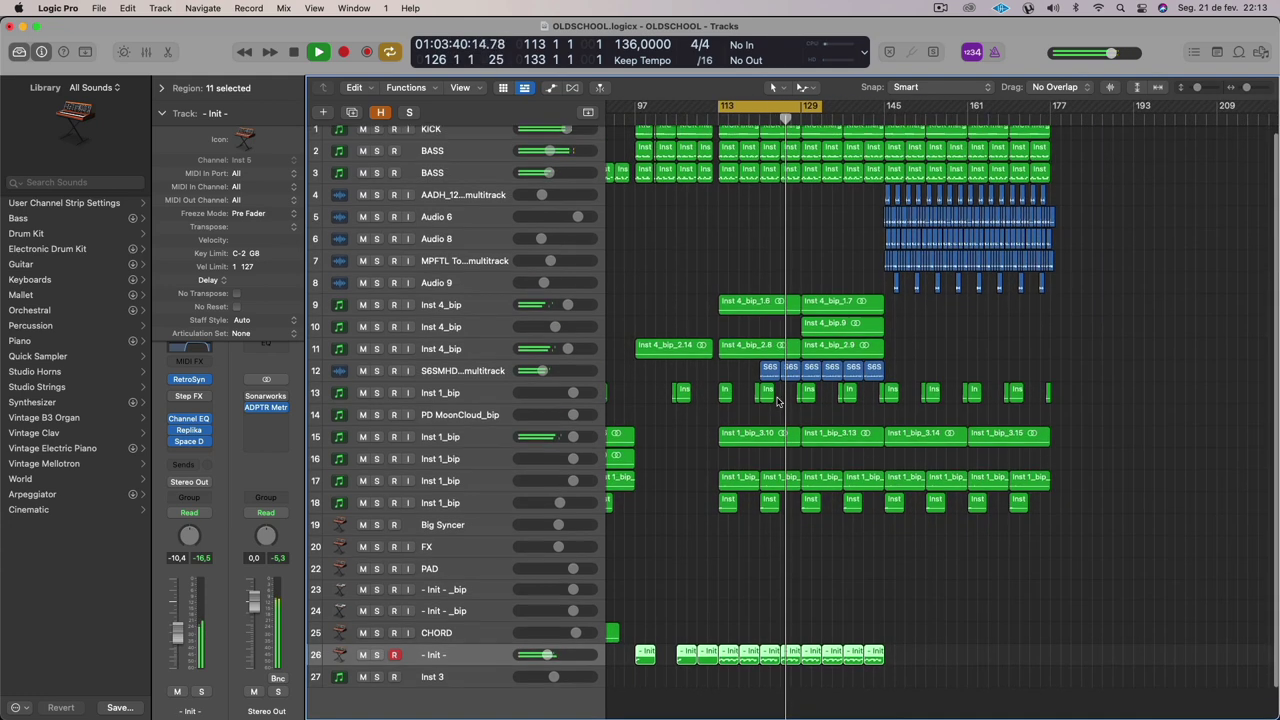
scroll(779, 401, "down", 2)
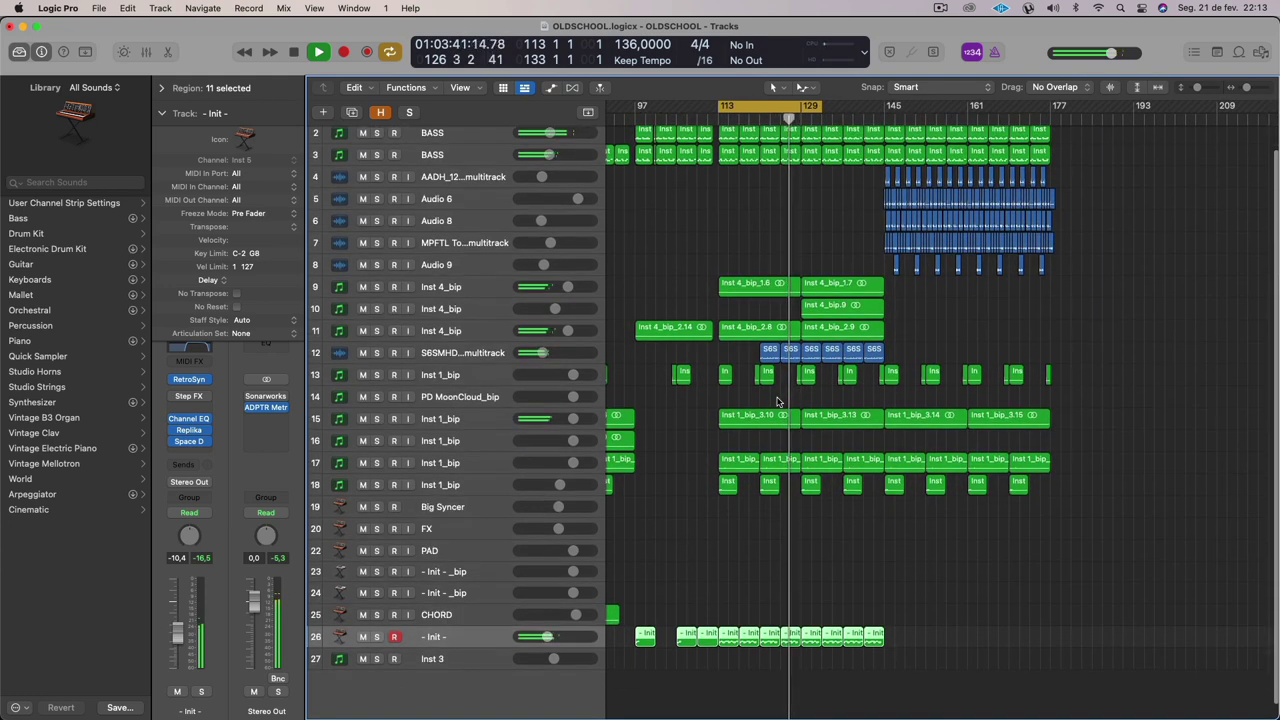
left_click(188, 379)
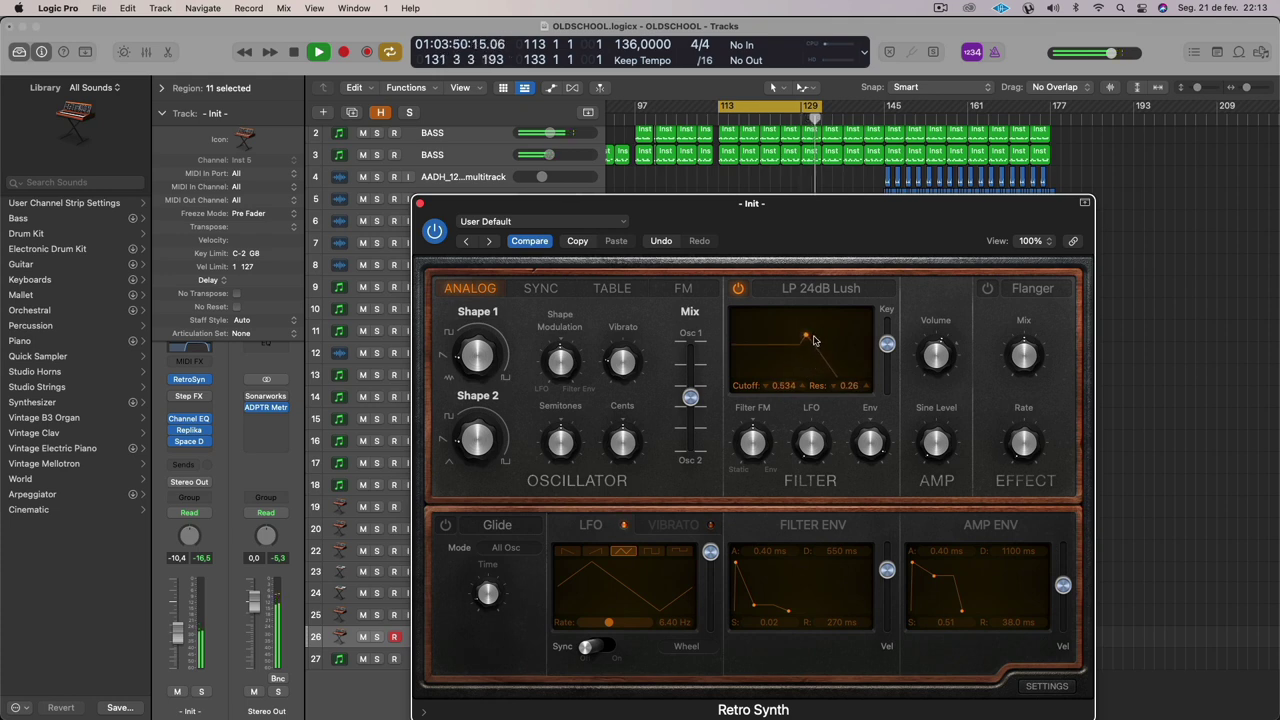
left_click_drag(827, 336, 845, 330)
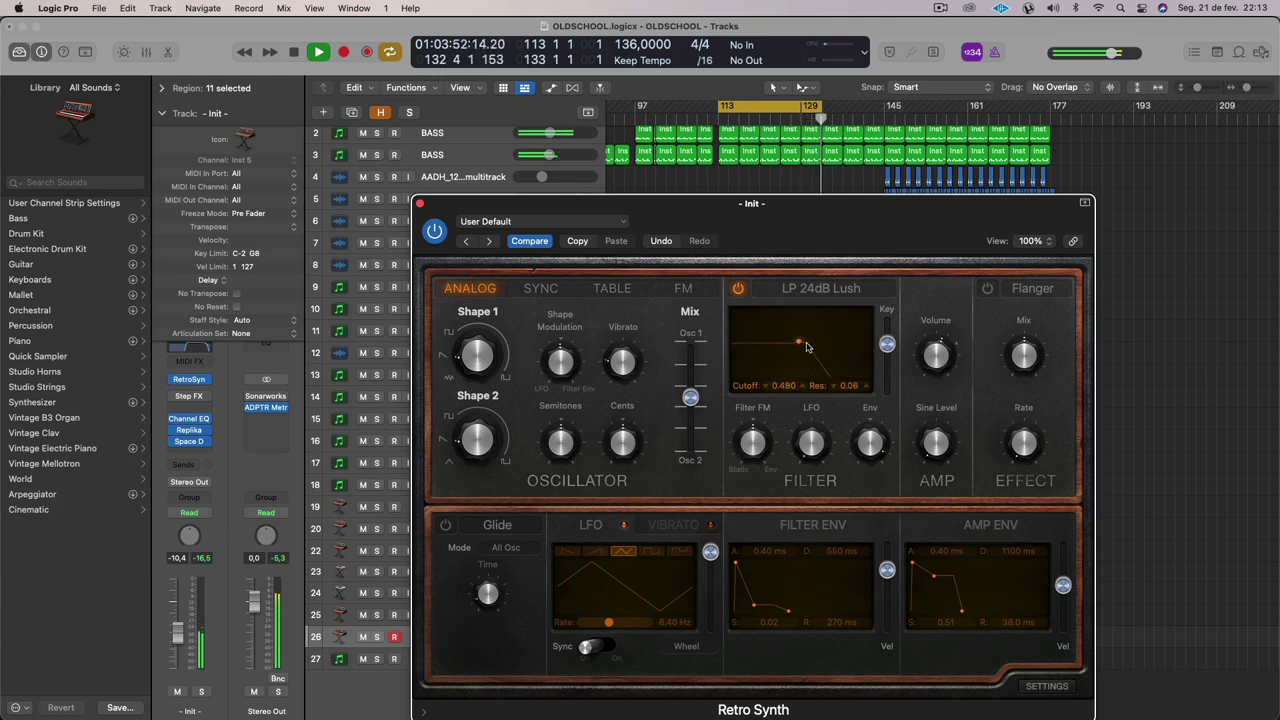
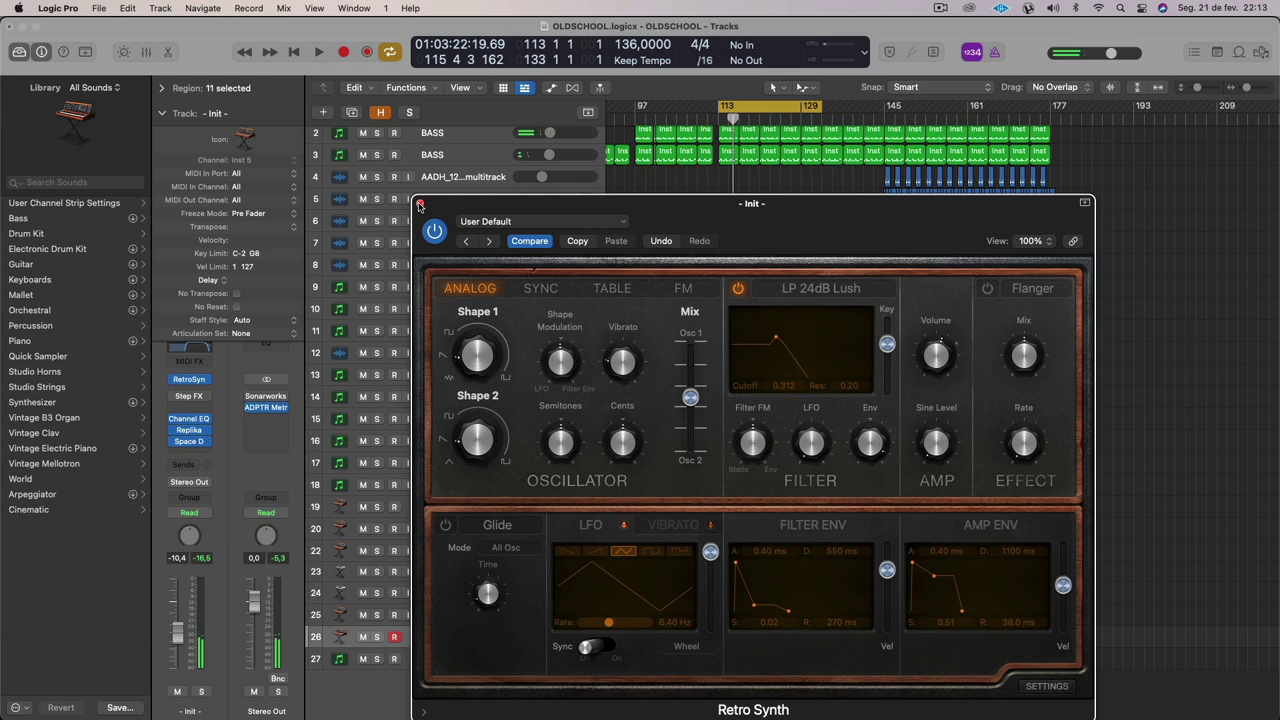
Close the Retro Synth window, turn off cycling, and listen to the arrangement from about bar 111 and near bar 143.
left_click(420, 204)
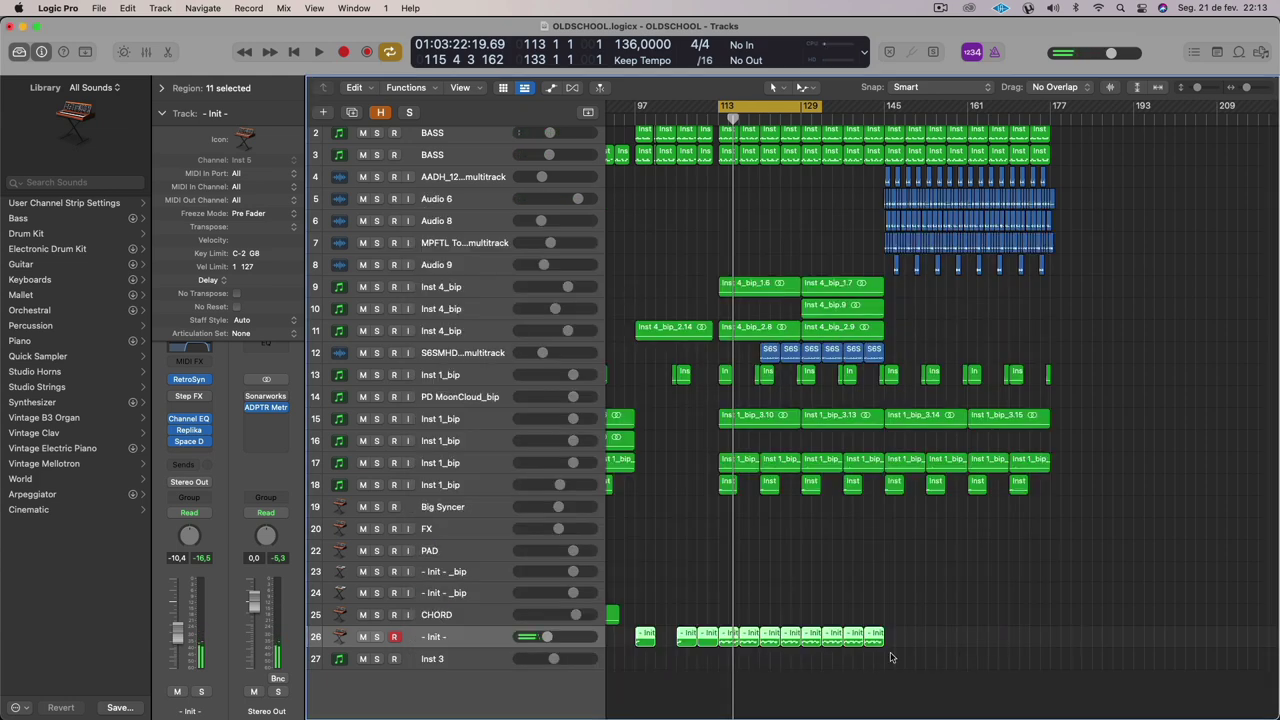
scroll(800, 700, "up", 2)
scroll(795, 680, "left", 3)
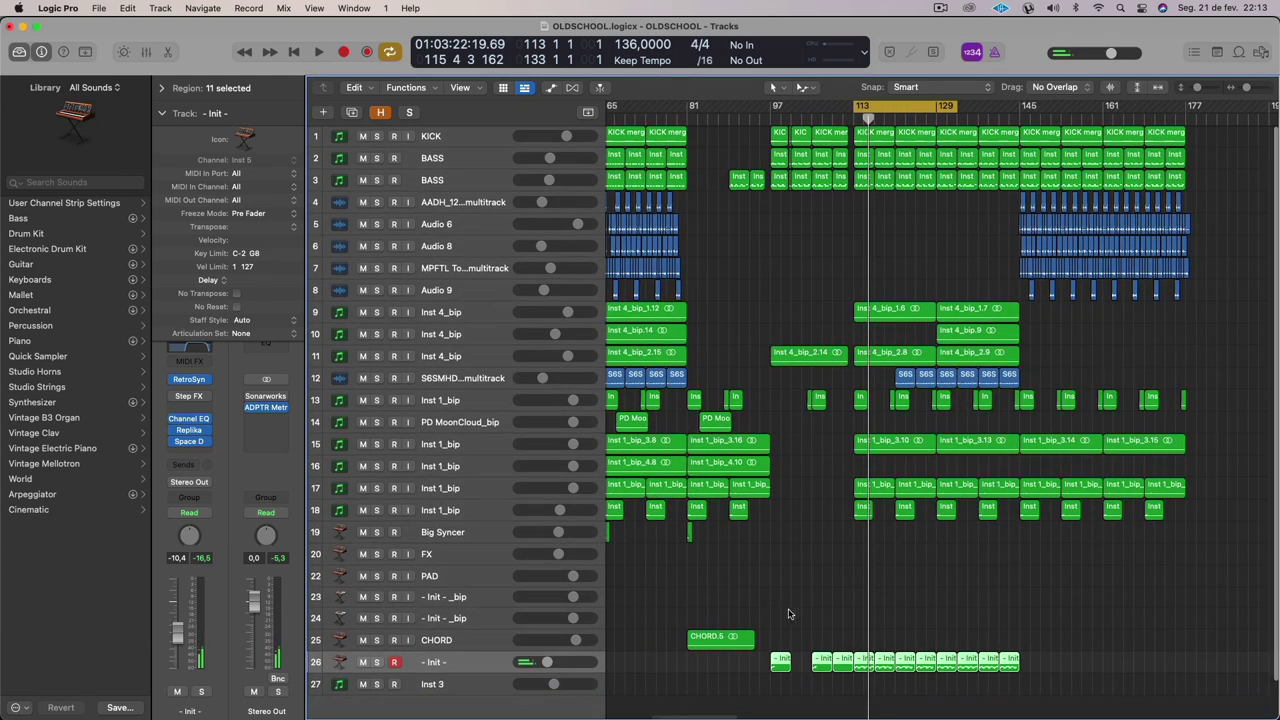
left_click(893, 105)
left_click(842, 121)
key("space")
key("super+Left")
key("super+Left")
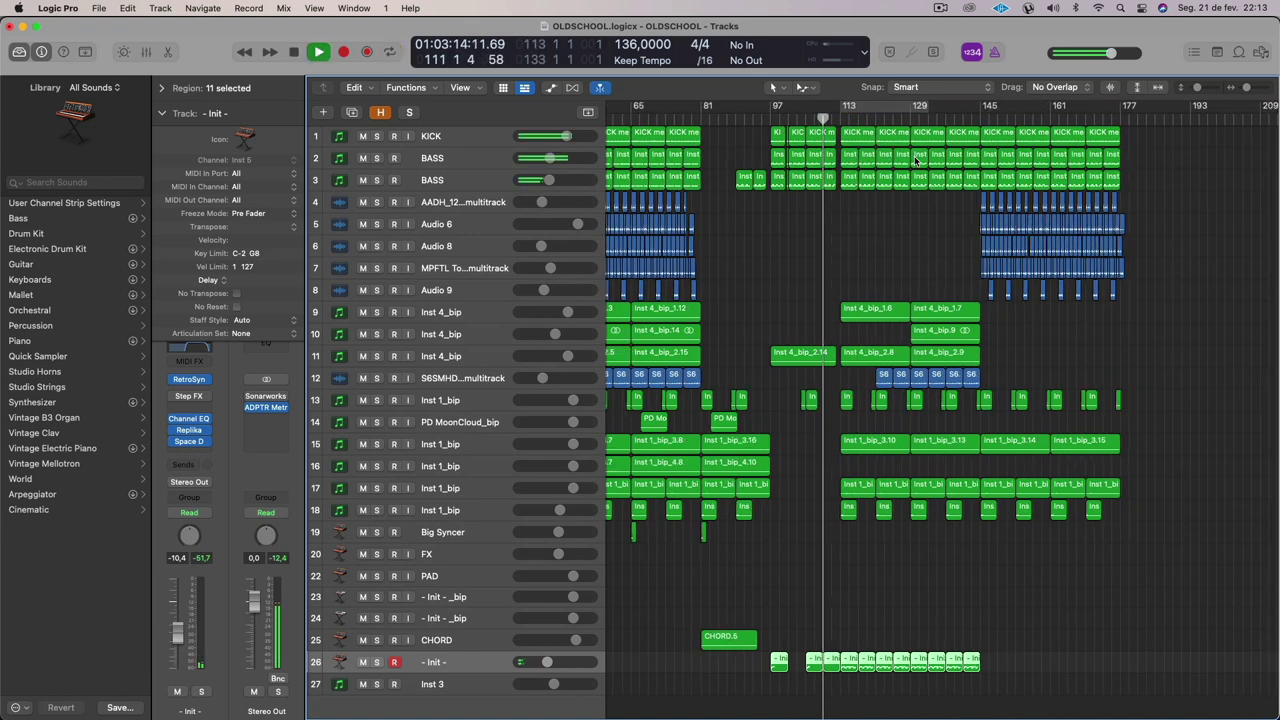
left_click(929, 118)
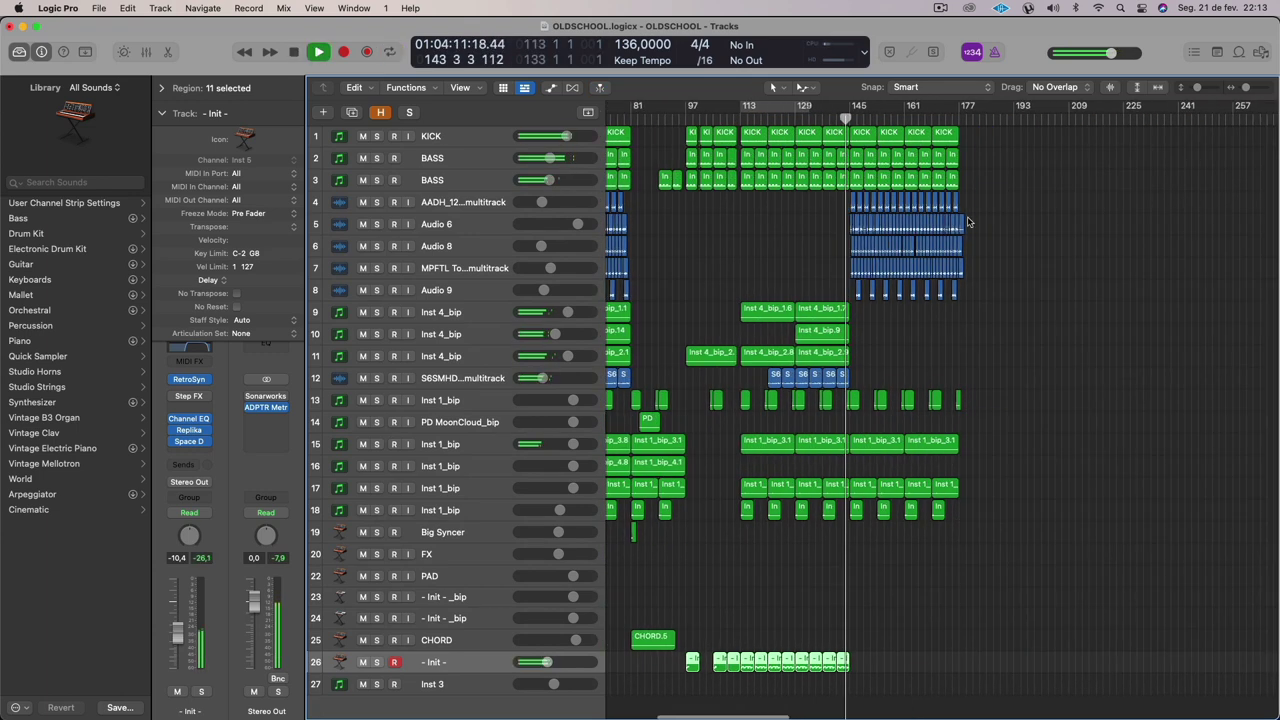
Cycle bars 145 to 177 and listen to the start of that section.
left_click_drag(838, 105, 948, 131)
key("super+Right")
key("super+Right")
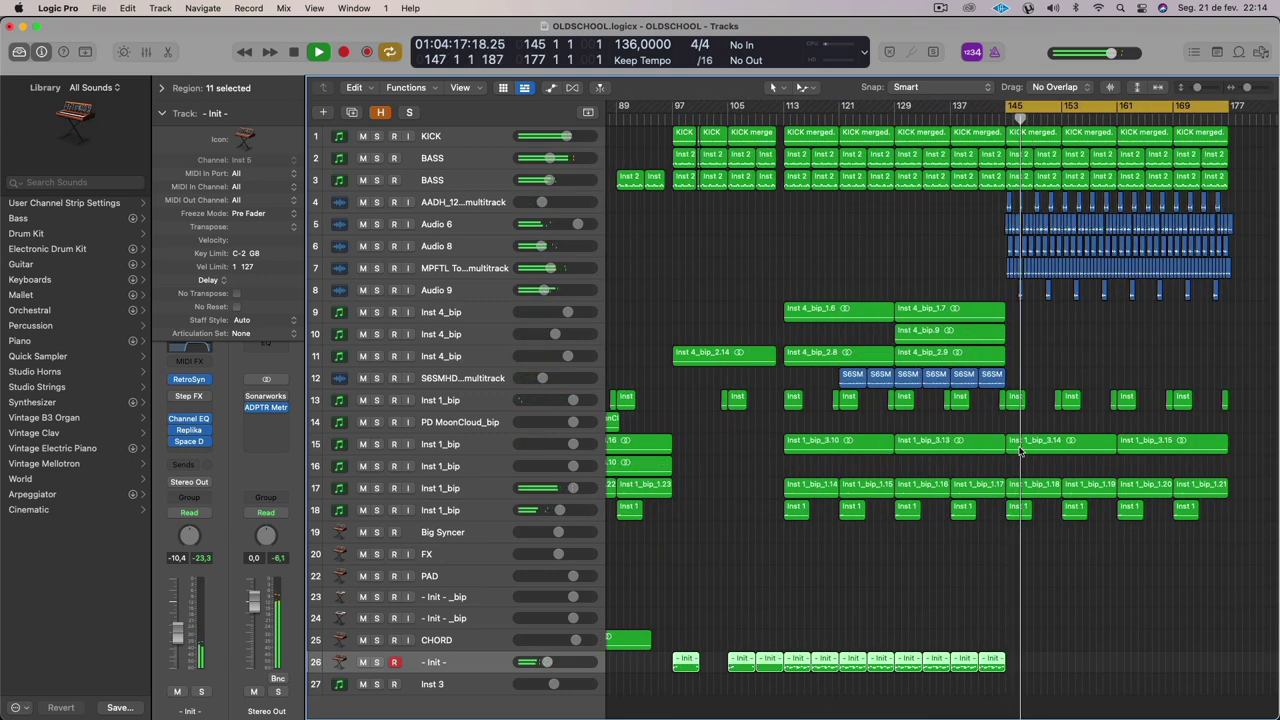
key("space")
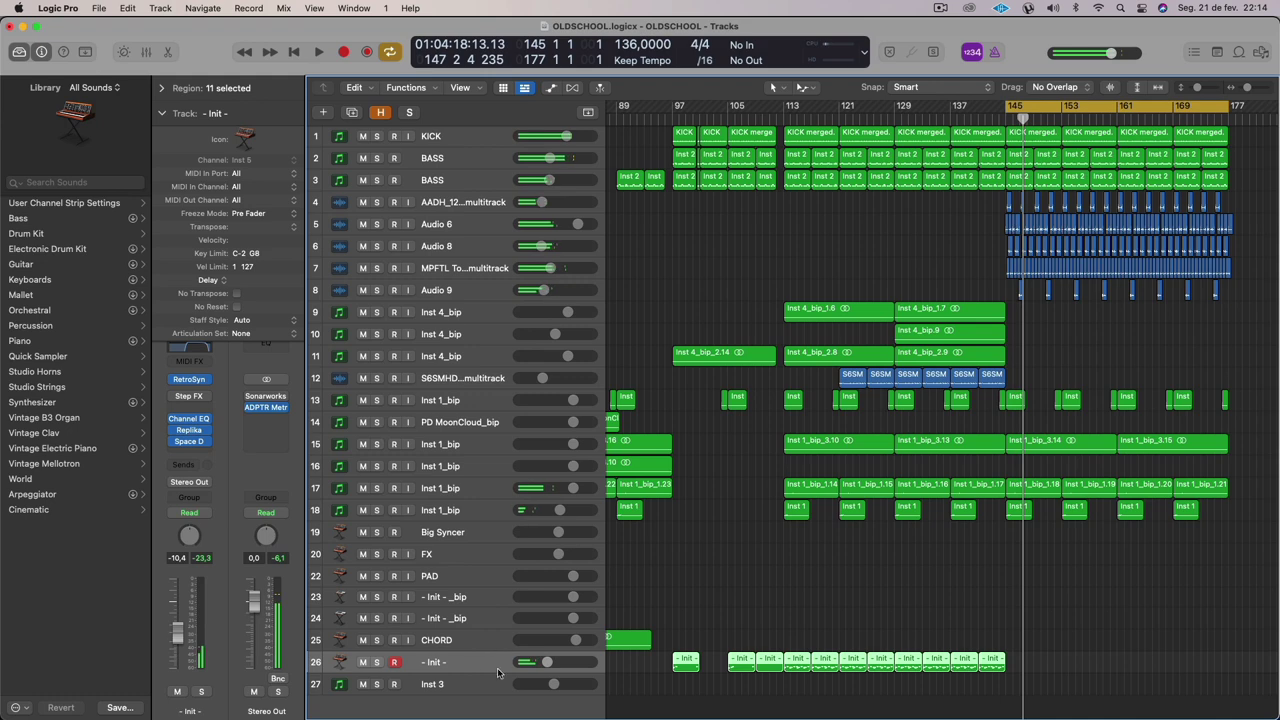
Duplicate the "- Init -" track 26 with its instrument and effect settings.
left_click(362, 662)
left_click(362, 663)
left_click(468, 667)
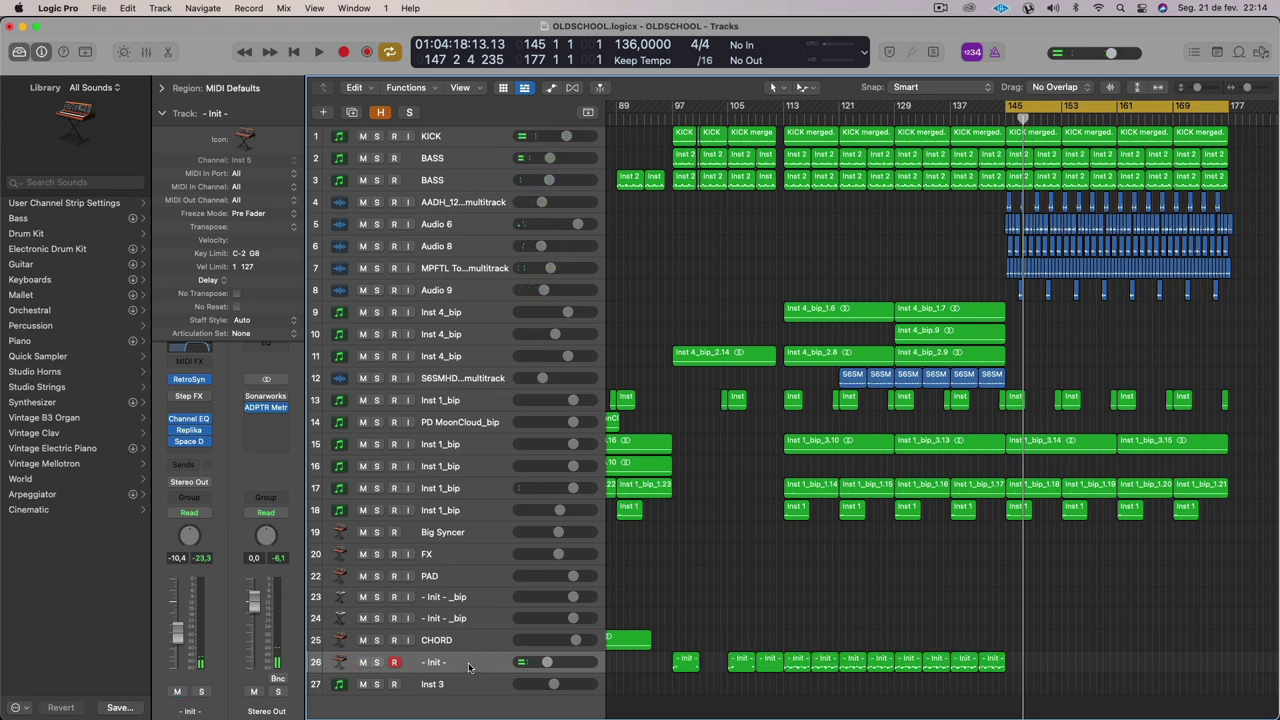
key("super+d")
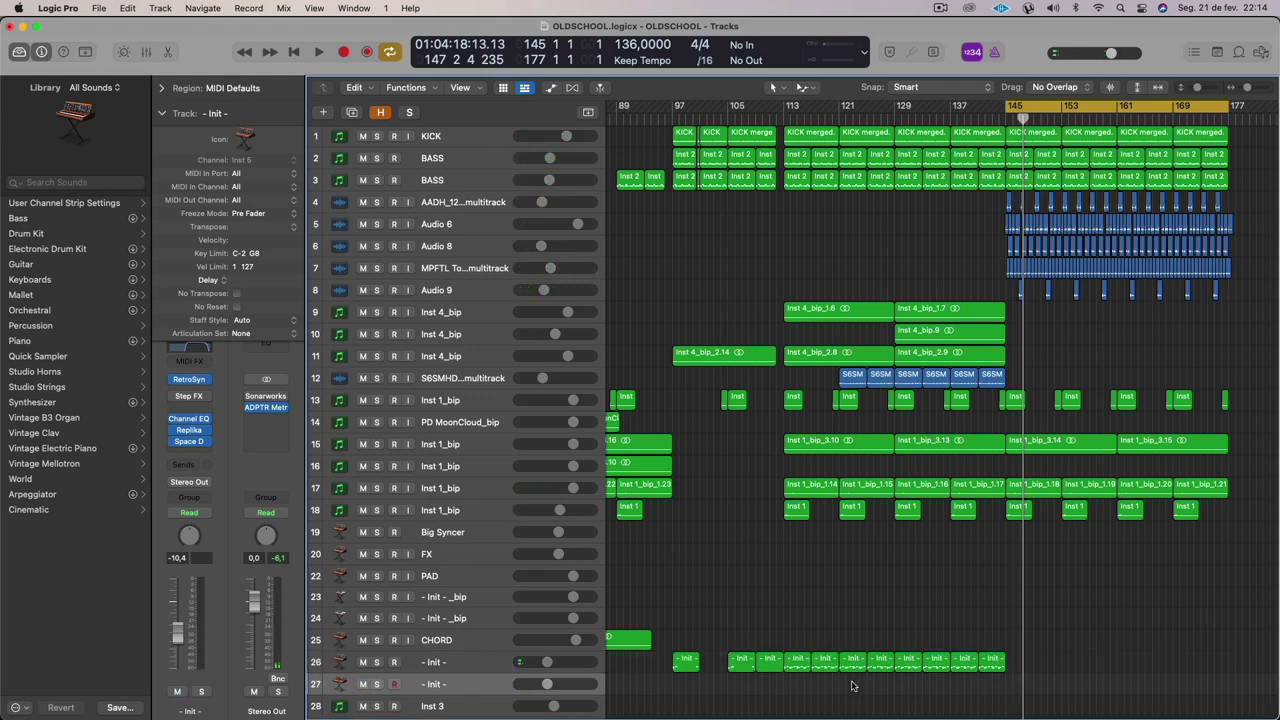
Copy the bar 113 region from track 26 to the duplicate track and mute track 26.
left_click_drag(793, 661, 797, 684)
left_click(362, 663)
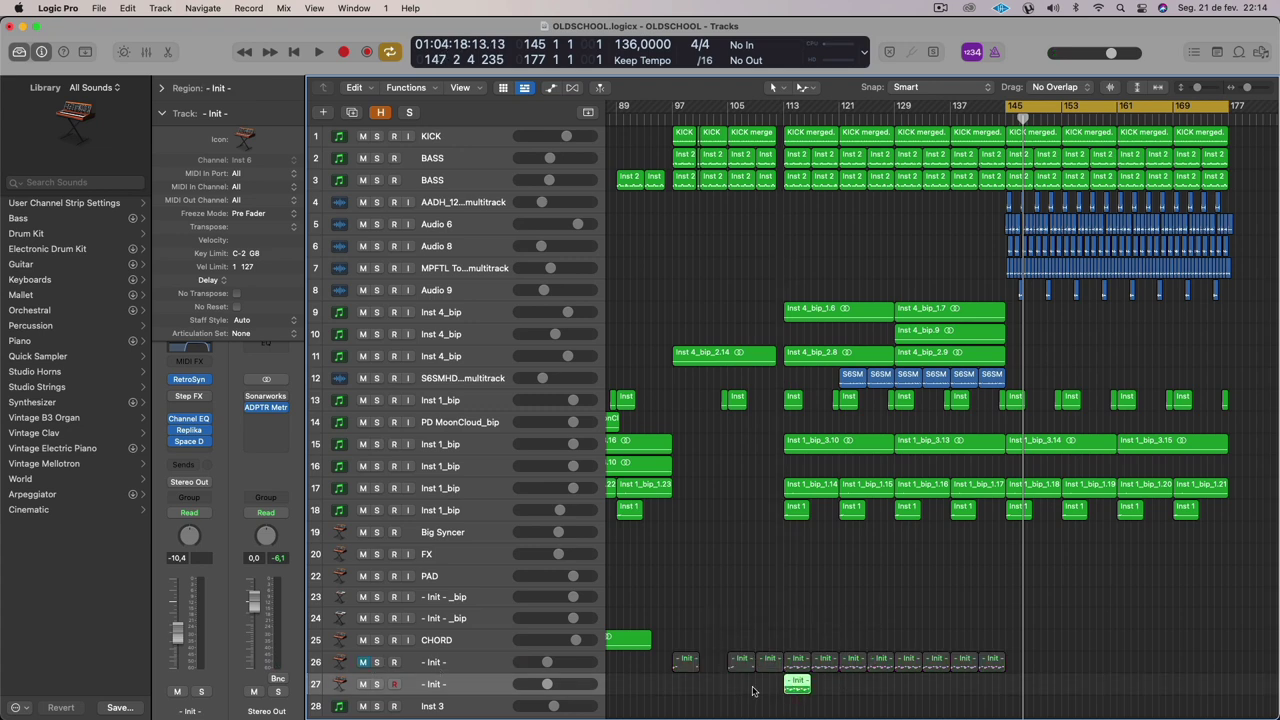
Set the cycle range to bars 113 to 118 and open the copied region on track 27 in the Piano Roll.
scroll(760, 690, "up", 5)
left_click_drag(798, 106, 850, 106)
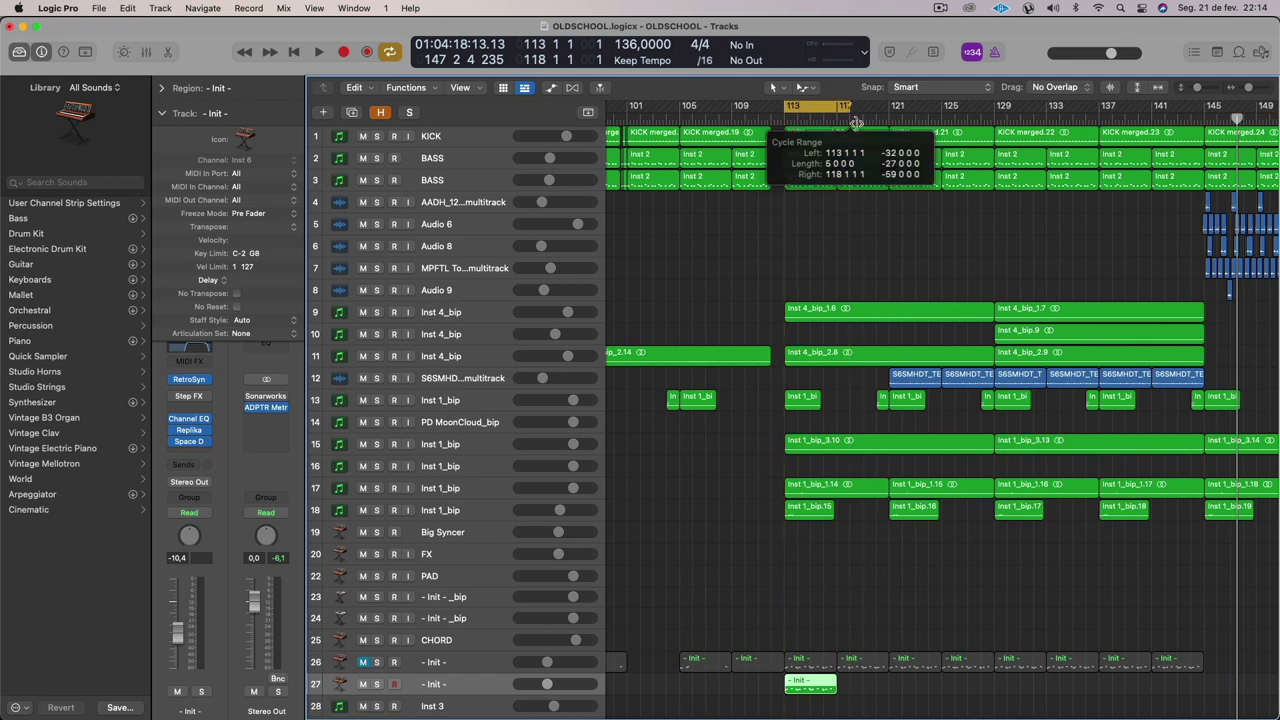
key("space")
double_click(795, 683)
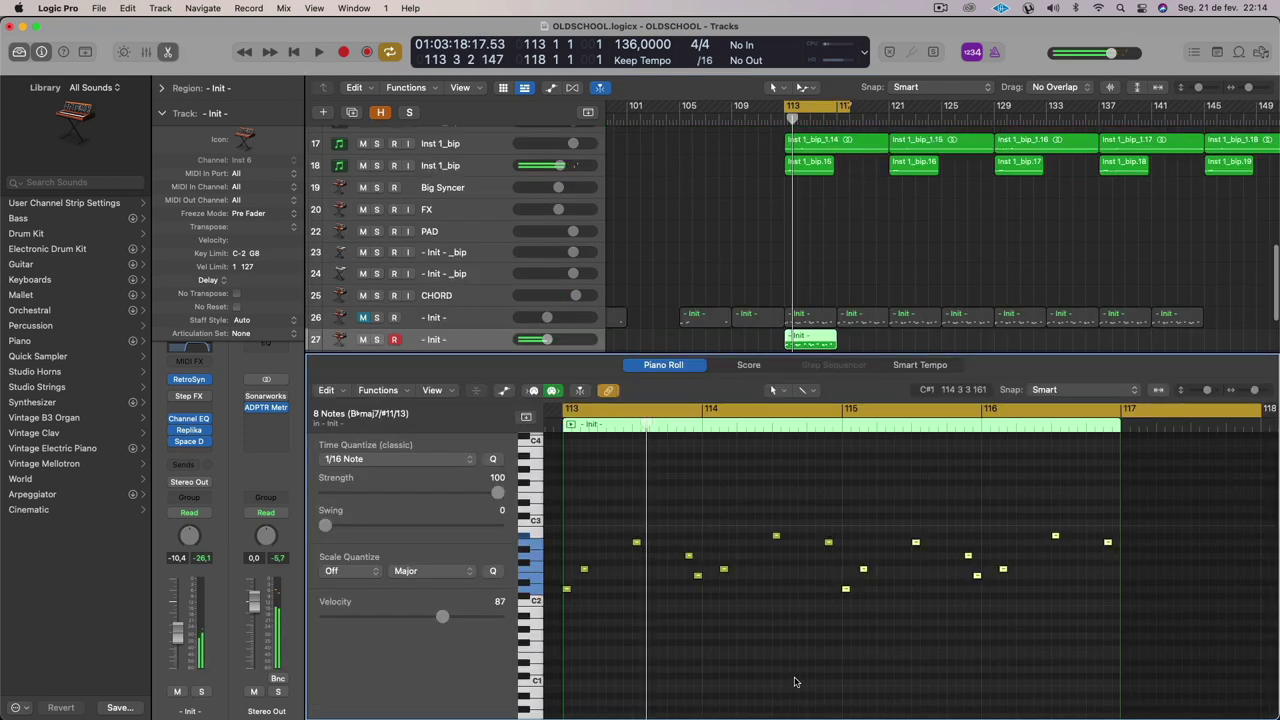
Delete all the notes in the copied region.
left_click_drag(857, 492, 1277, 650)
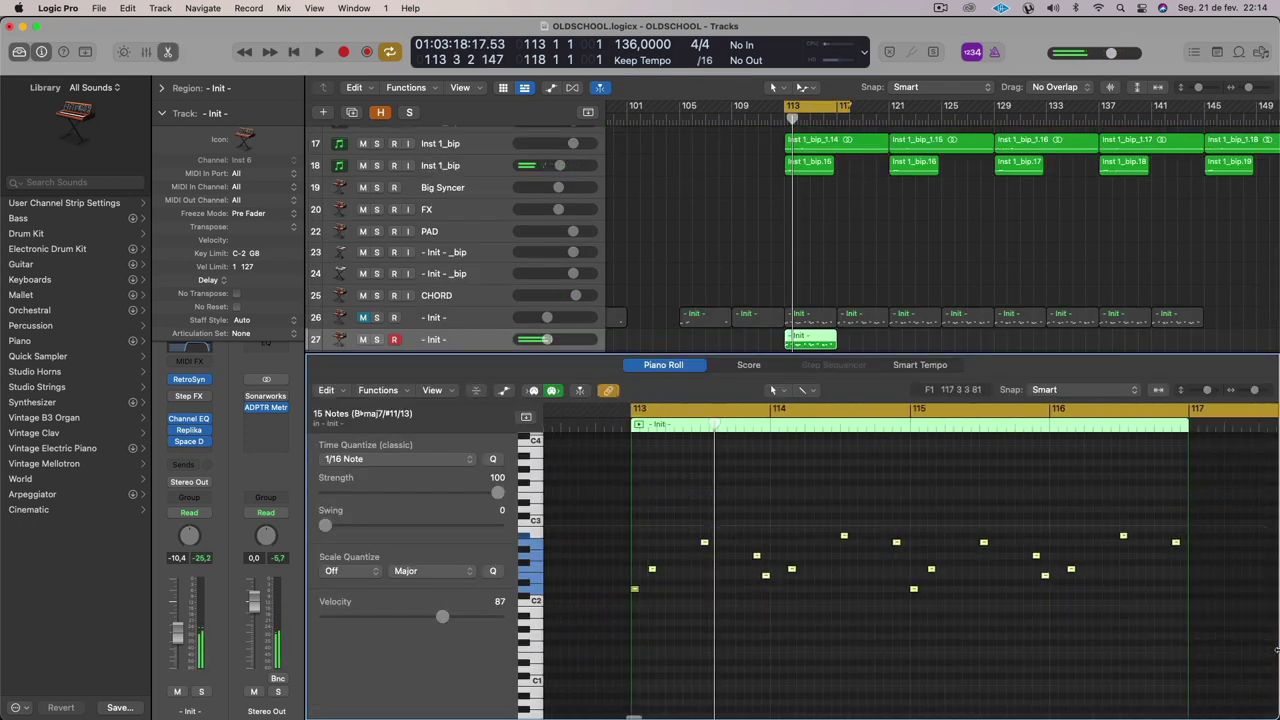
key("Delete")
scroll(940, 646, "up", 3)
scroll(700, 620, "right", 1)
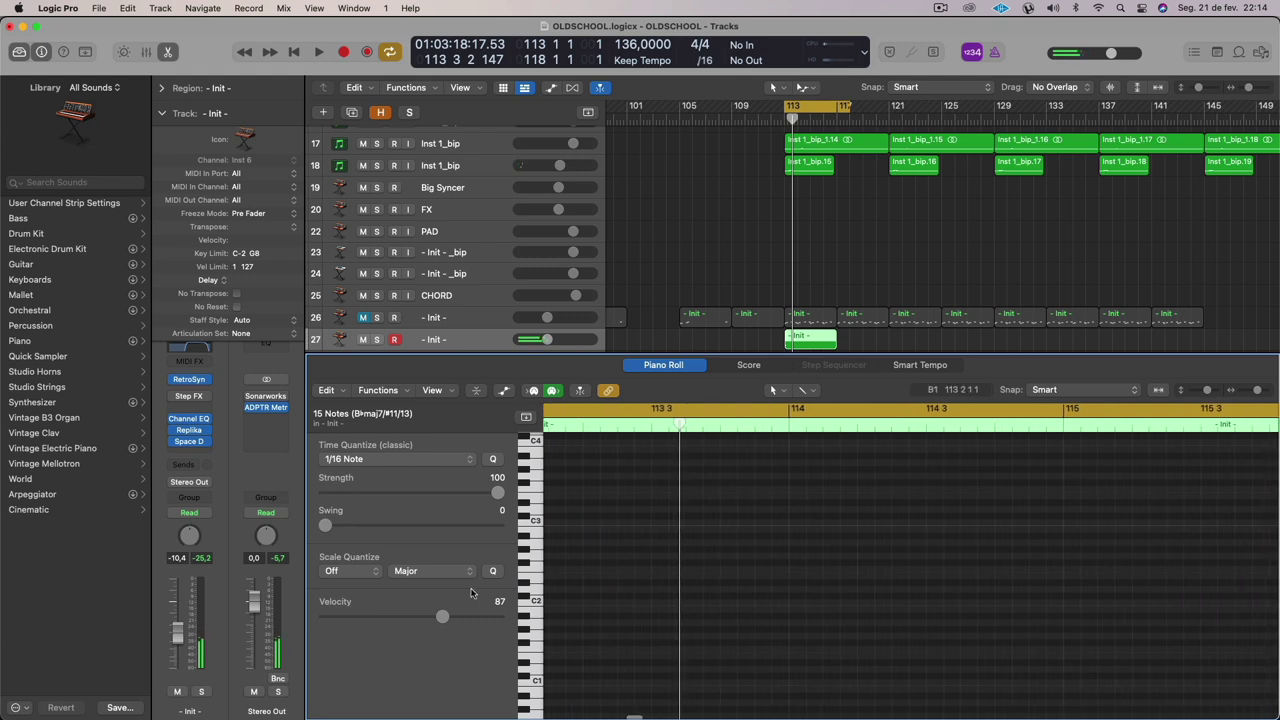
Add short D2 notes on the first two sixteenths of bar 113, shorten them, and listen to the result.
scroll(531, 605, "left", 3)
left_click(688, 590)
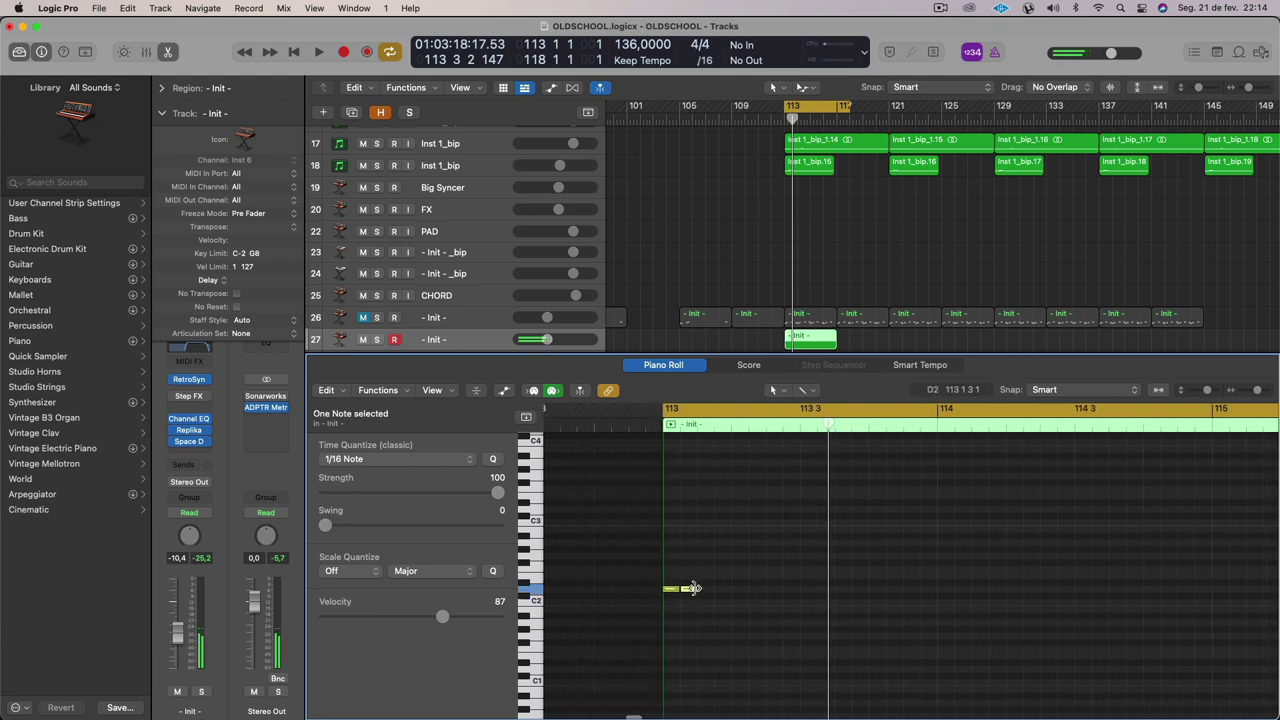
left_click_drag(695, 588, 674, 597)
key("space")
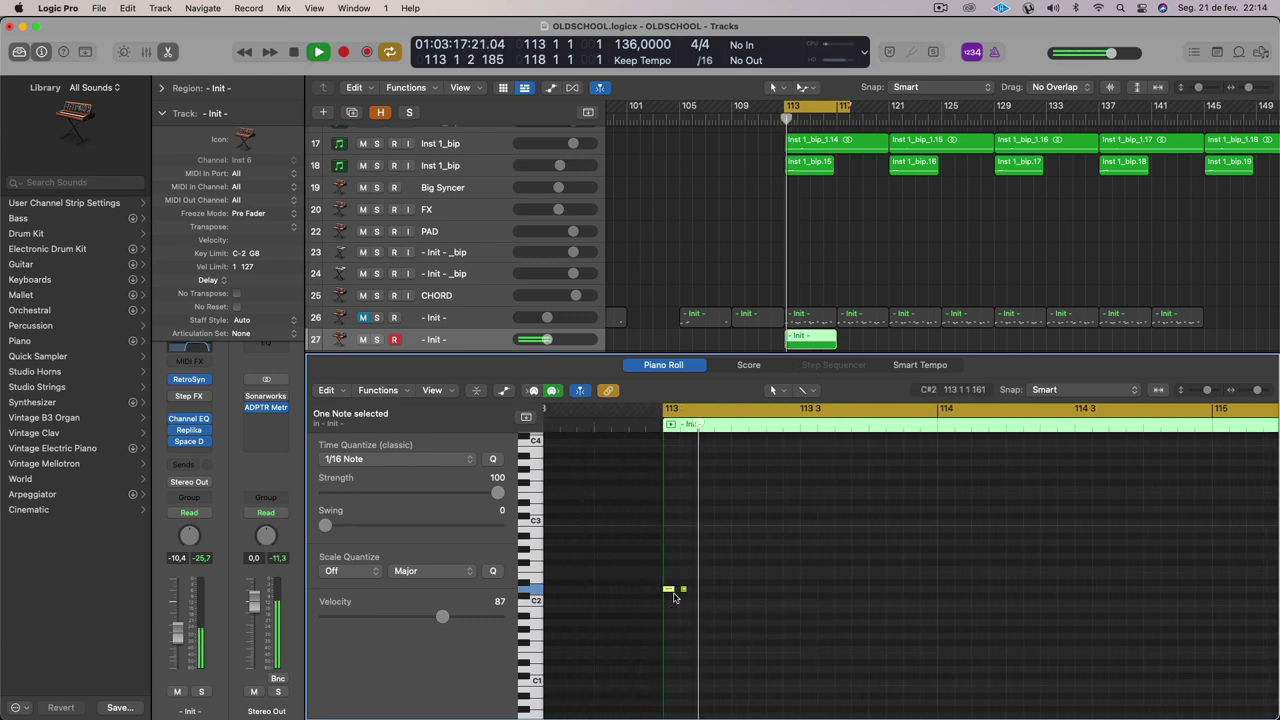
key("space")
Add a D2 note on the third sixteenth of bar 113, lengthen it, and play it back.
left_click(704, 589)
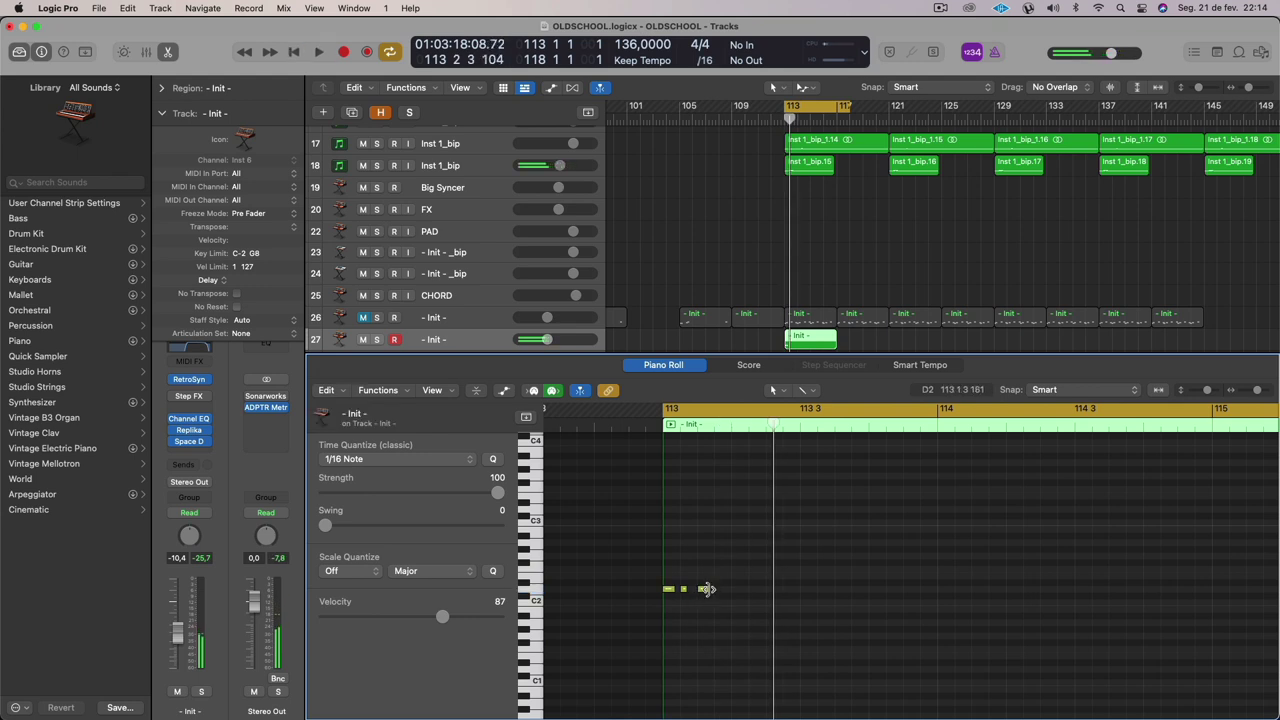
left_click_drag(706, 589, 720, 589)
key("space")
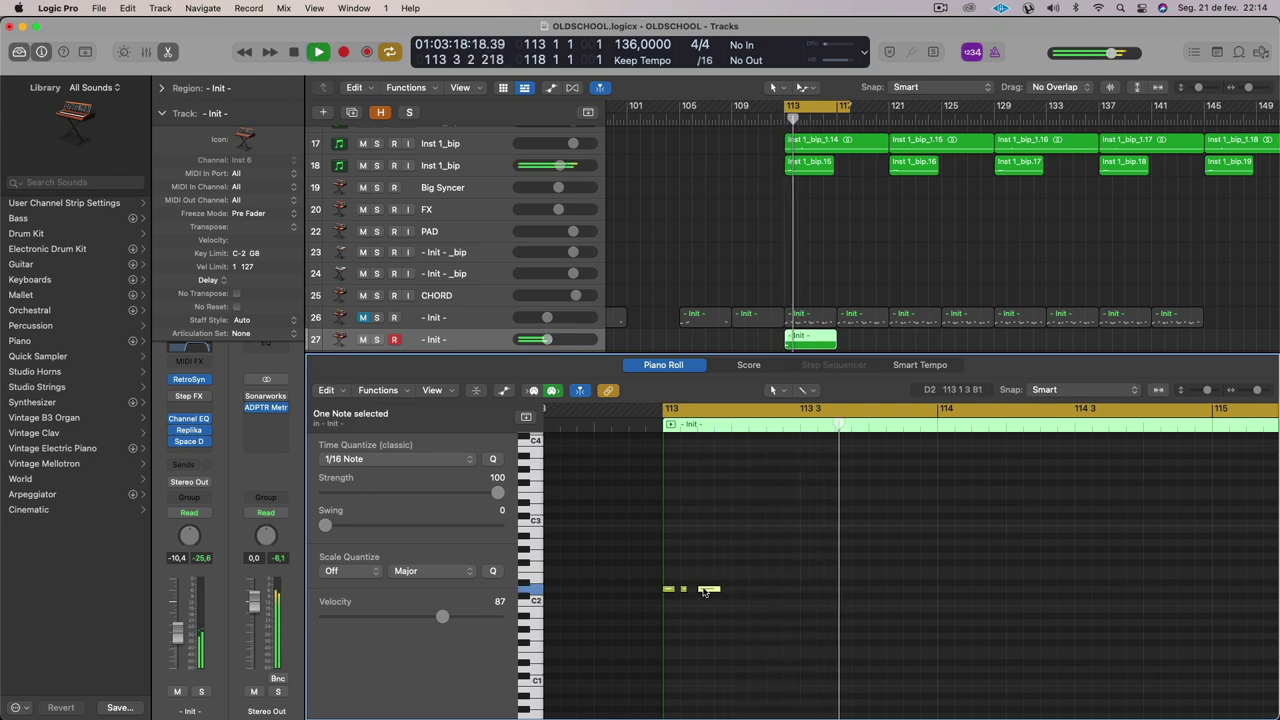
key("space")
Add further D2 notes at 113 2 2, 113 2 4 and 113 3 3, checking the rhythm by playback.
left_click(671, 589)
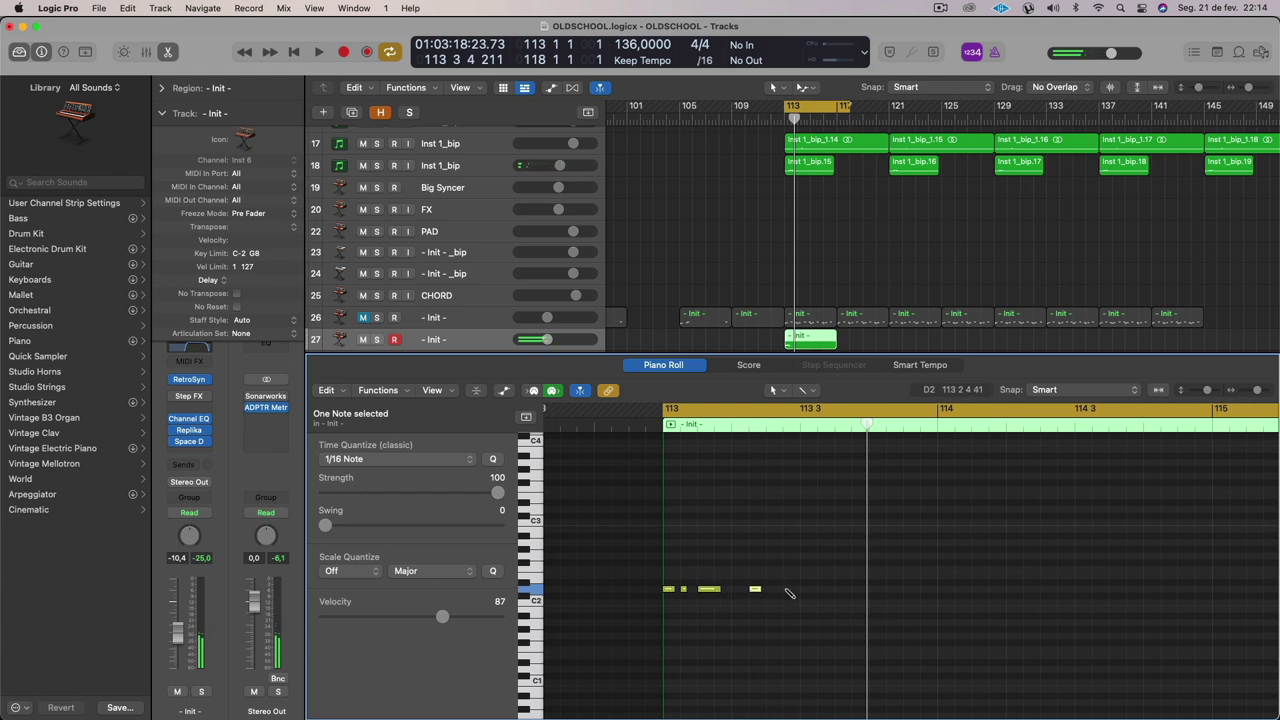
key("space")
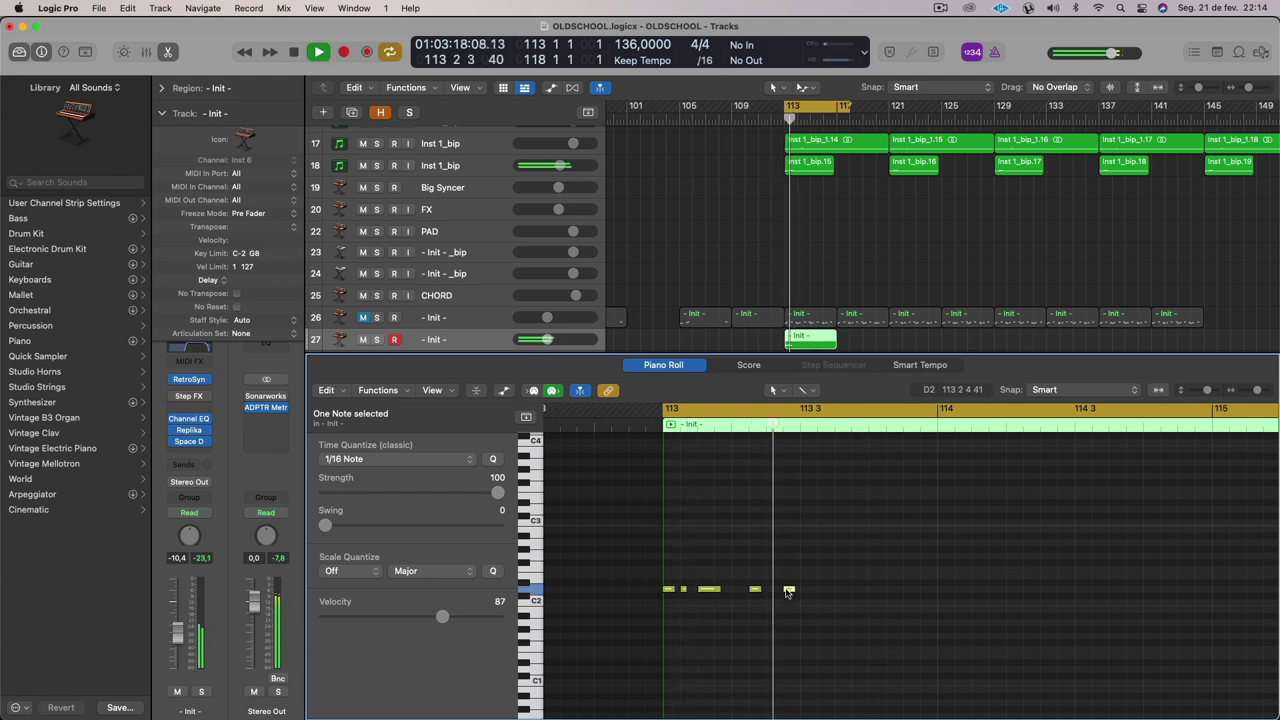
key("space")
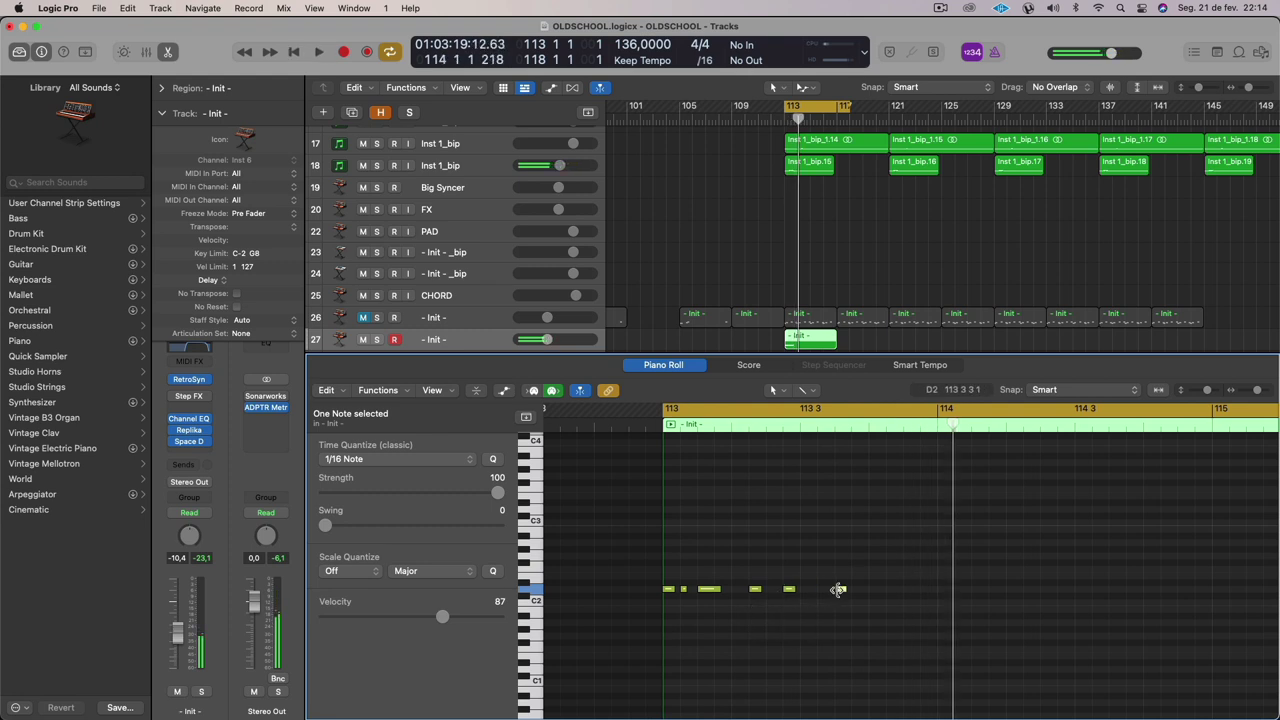
Lengthen the sixth D2 note and copy the six-note pattern to start at beat 4 of bar 113.
left_click_drag(845, 590, 668, 591)
key("space")
key("space")
left_click_drag(669, 591, 879, 595)
key("space")
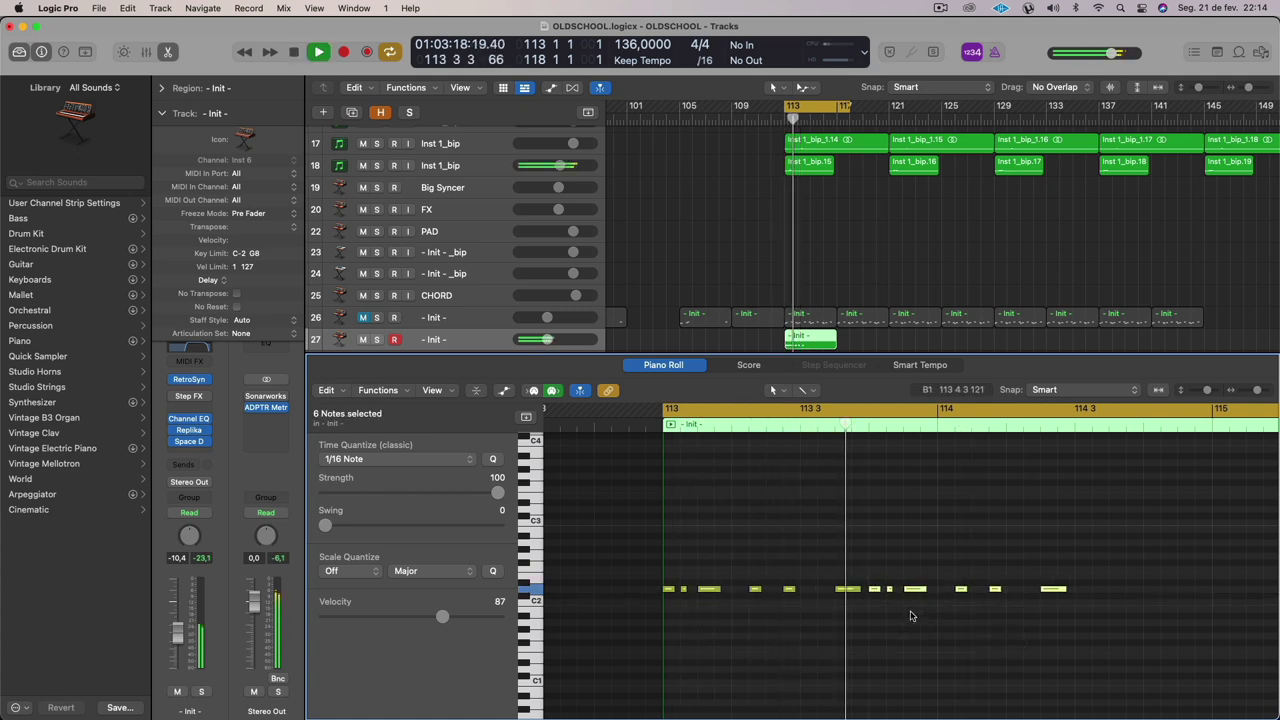
key("space")
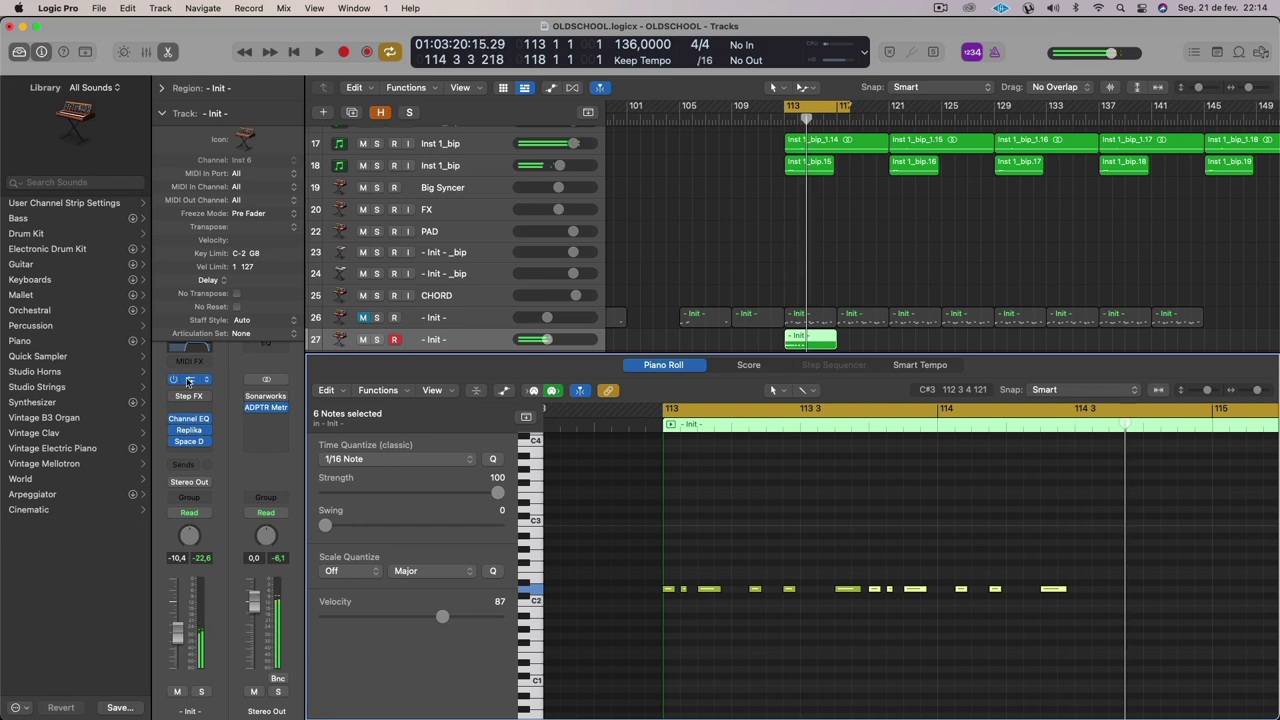
Replace Retro Synth on track 27 with the stereo version of Xfer Records Serum.
left_click(188, 379)
left_click(555, 224)
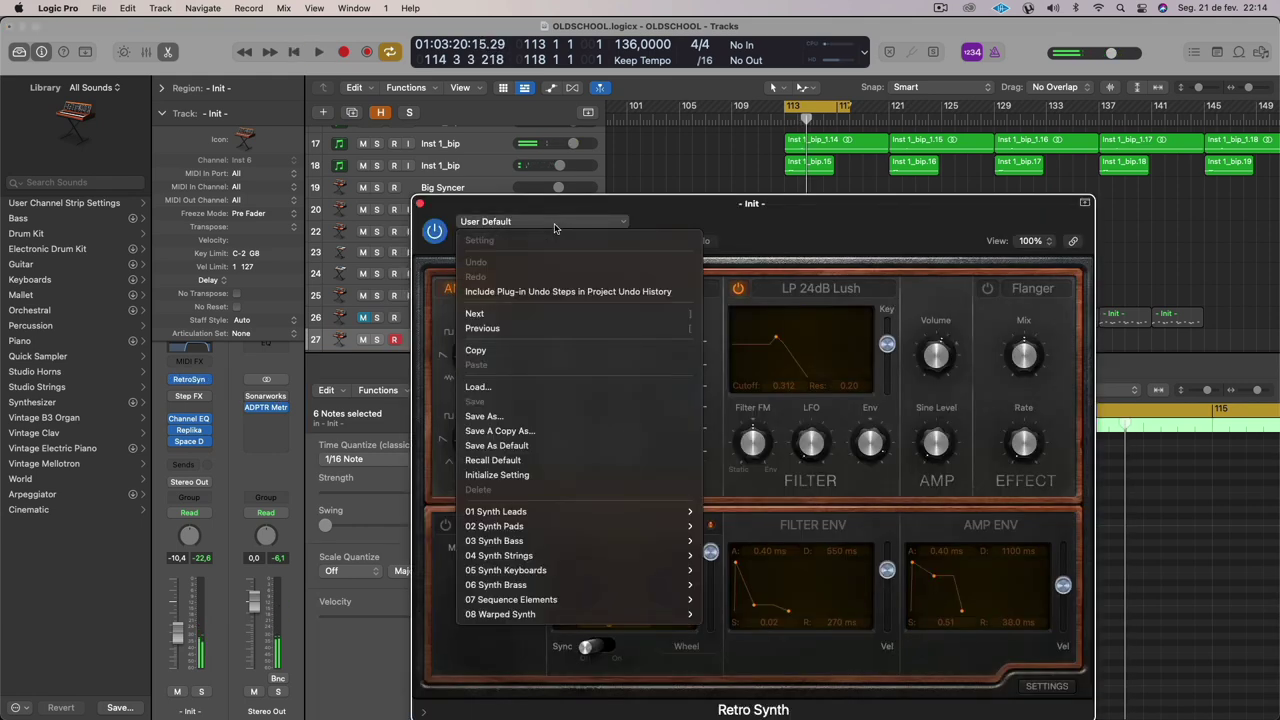
left_click(202, 381)
left_click(202, 381)
mouse_move(296, 705)
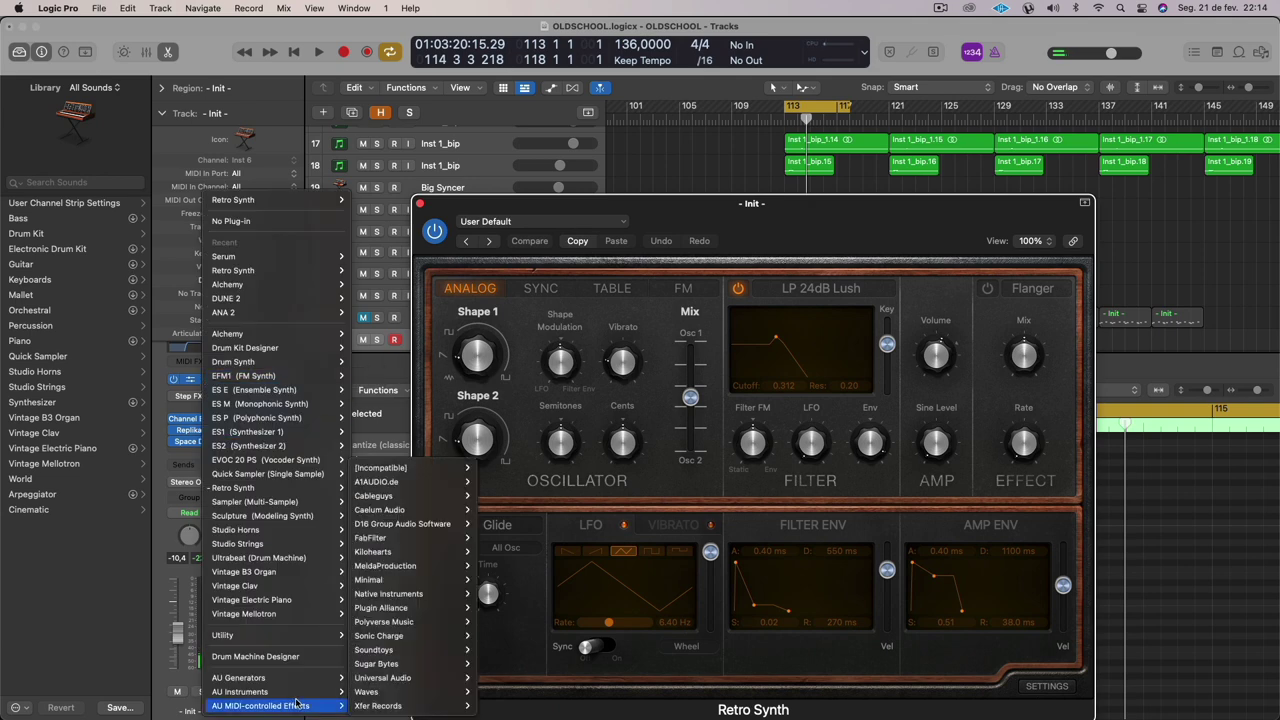
mouse_move(400, 705)
mouse_move(465, 705)
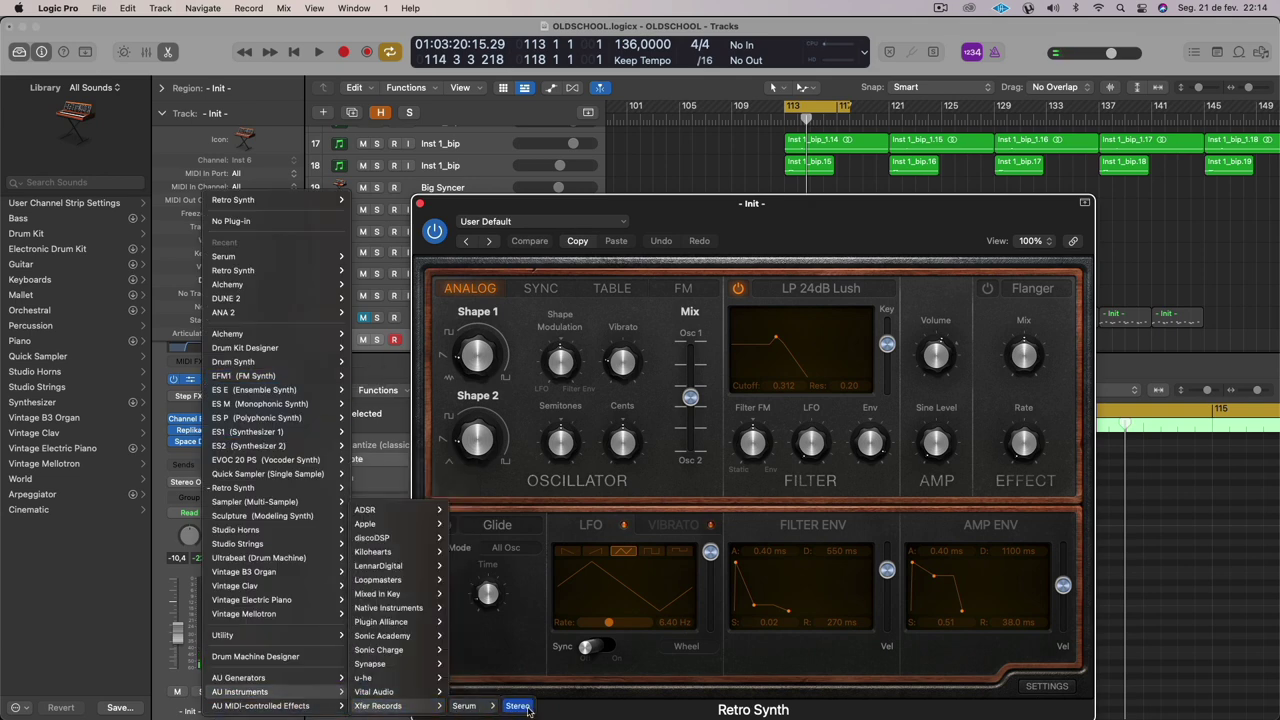
left_click(517, 706)
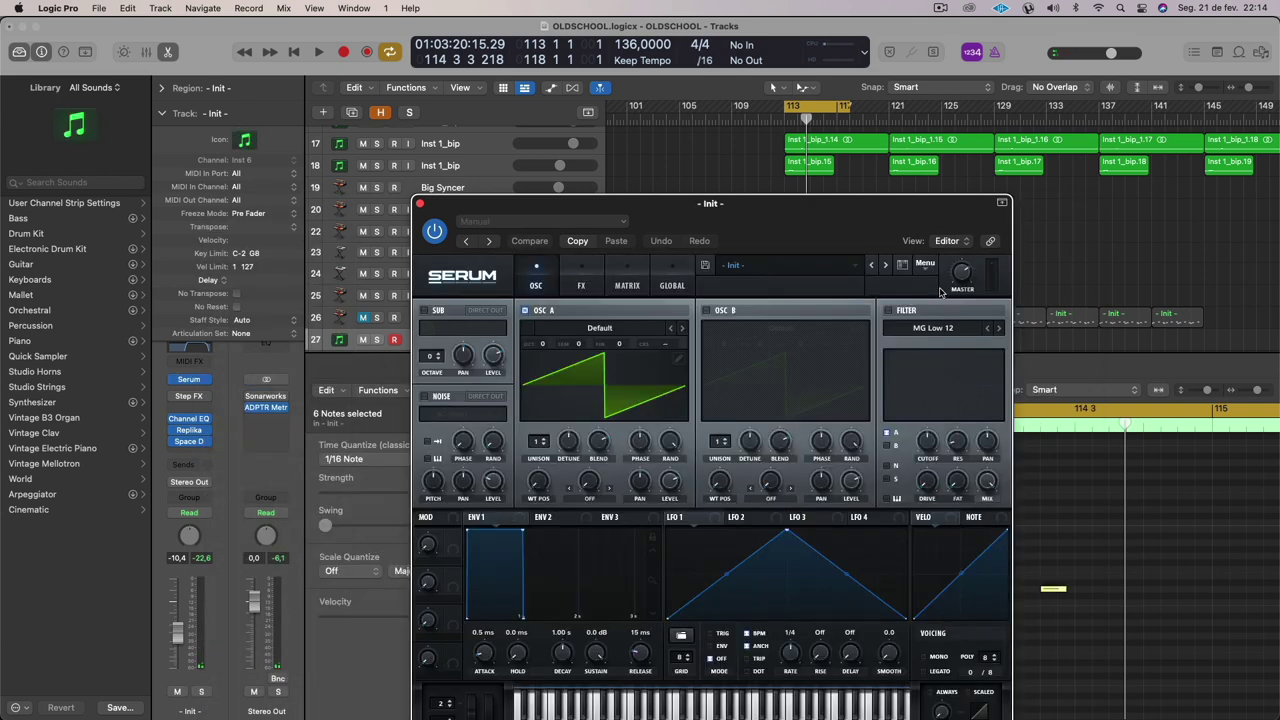
Enable Serum's MG Low 12 filter and set its cutoff to about 623 Hz while listening.
left_click(887, 311)
mouse_move(930, 447)
left_mouse_down()
mouse_move(930, 415)
mouse_move(930, 443)
left_mouse_up()
key("space")
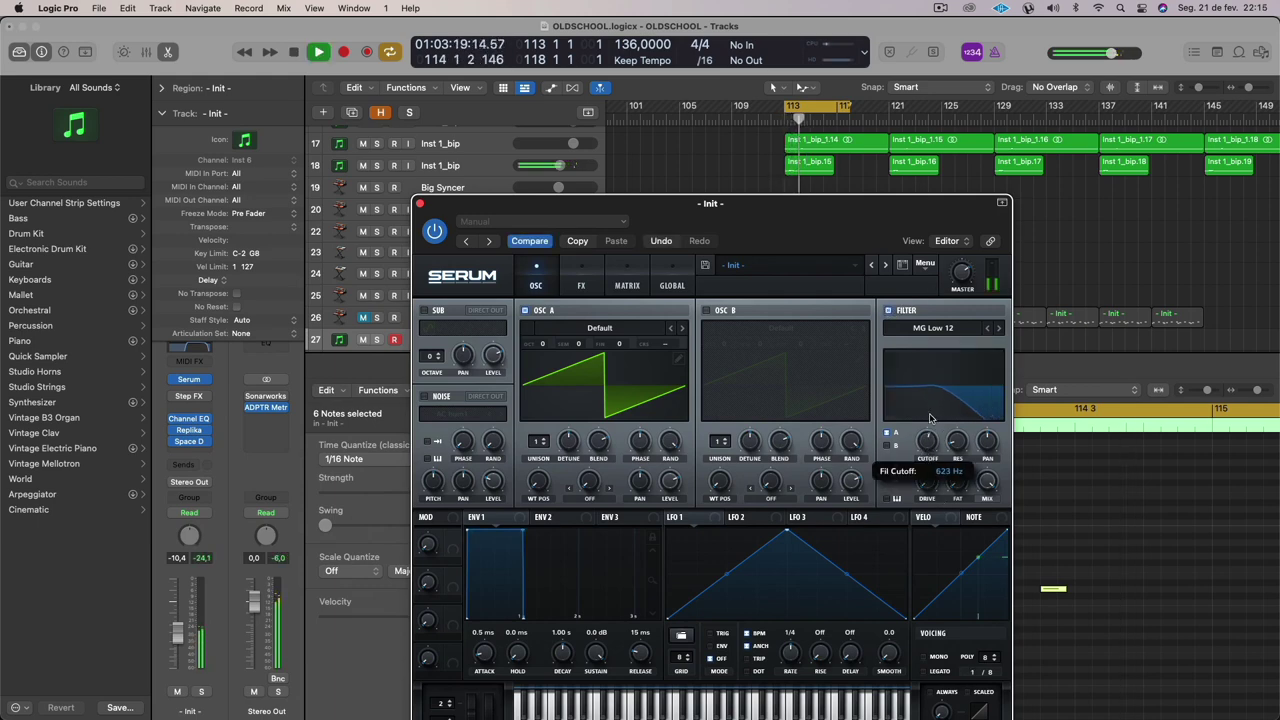
key("space")
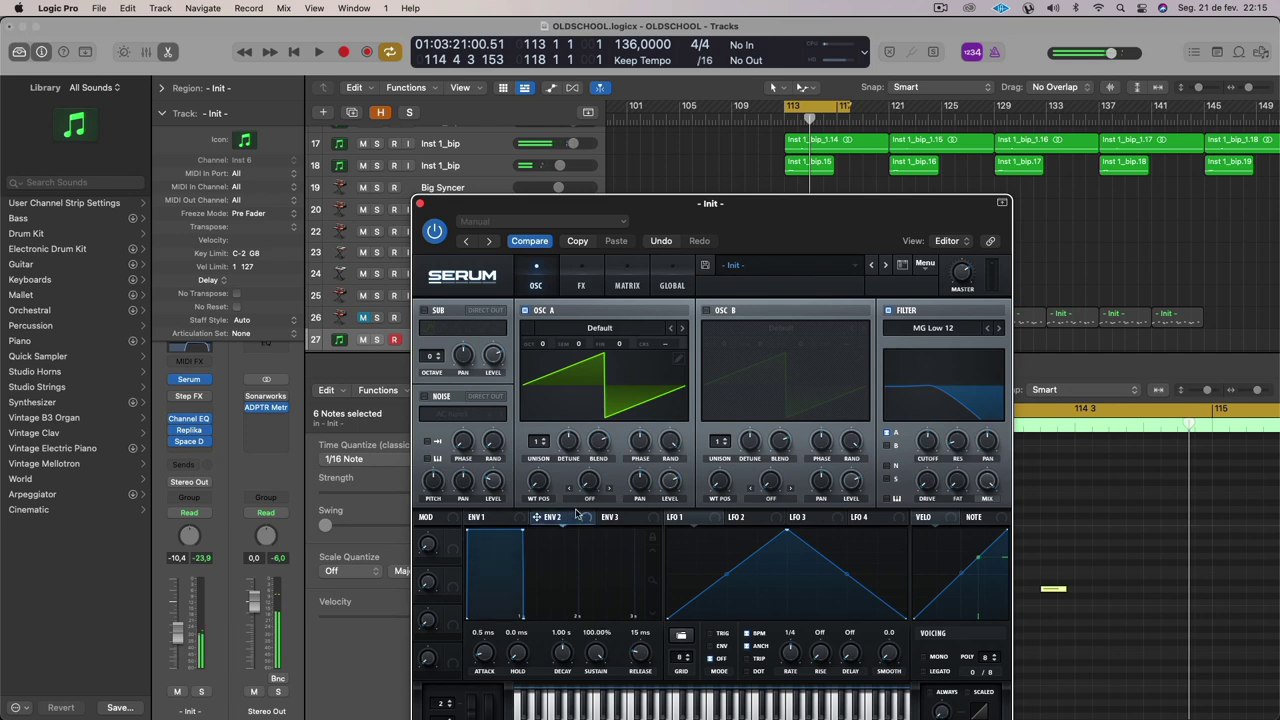
Give Envelope 2 a decay of about 364 ms and zero sustain, and assign it to the filter cutoff.
left_click_drag(522, 532, 466, 633)
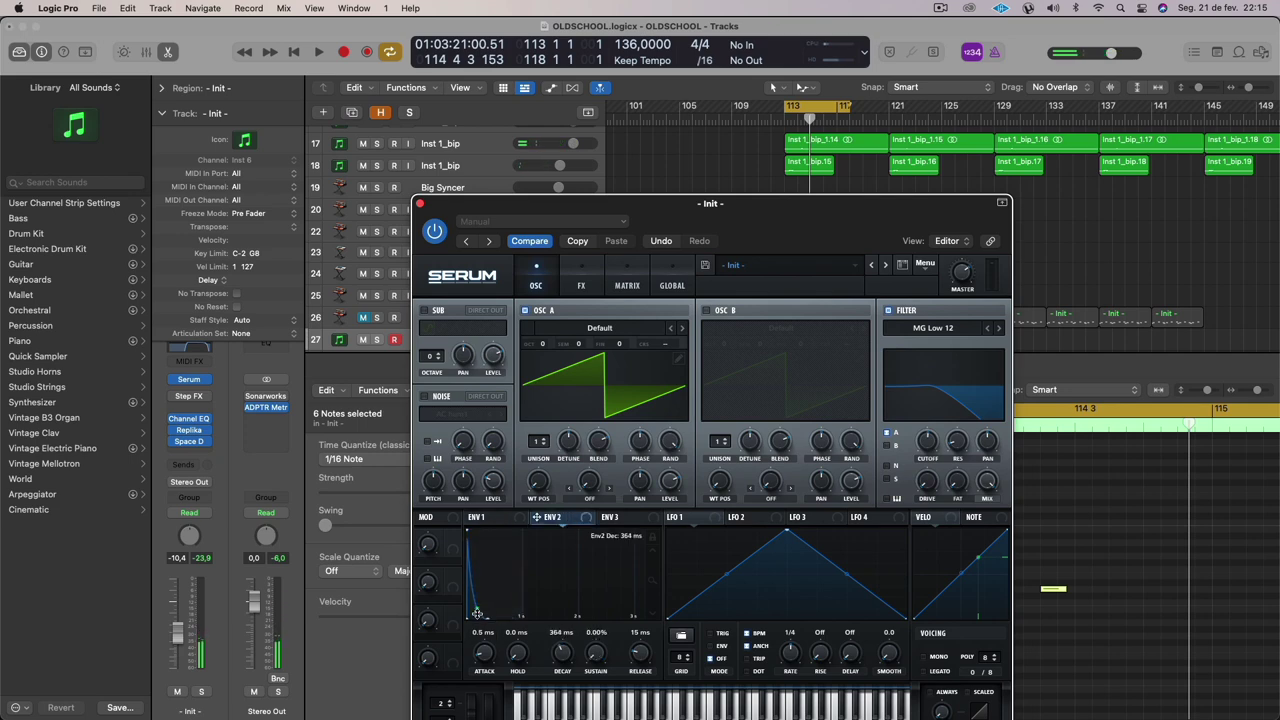
left_click_drag(560, 520, 927, 441)
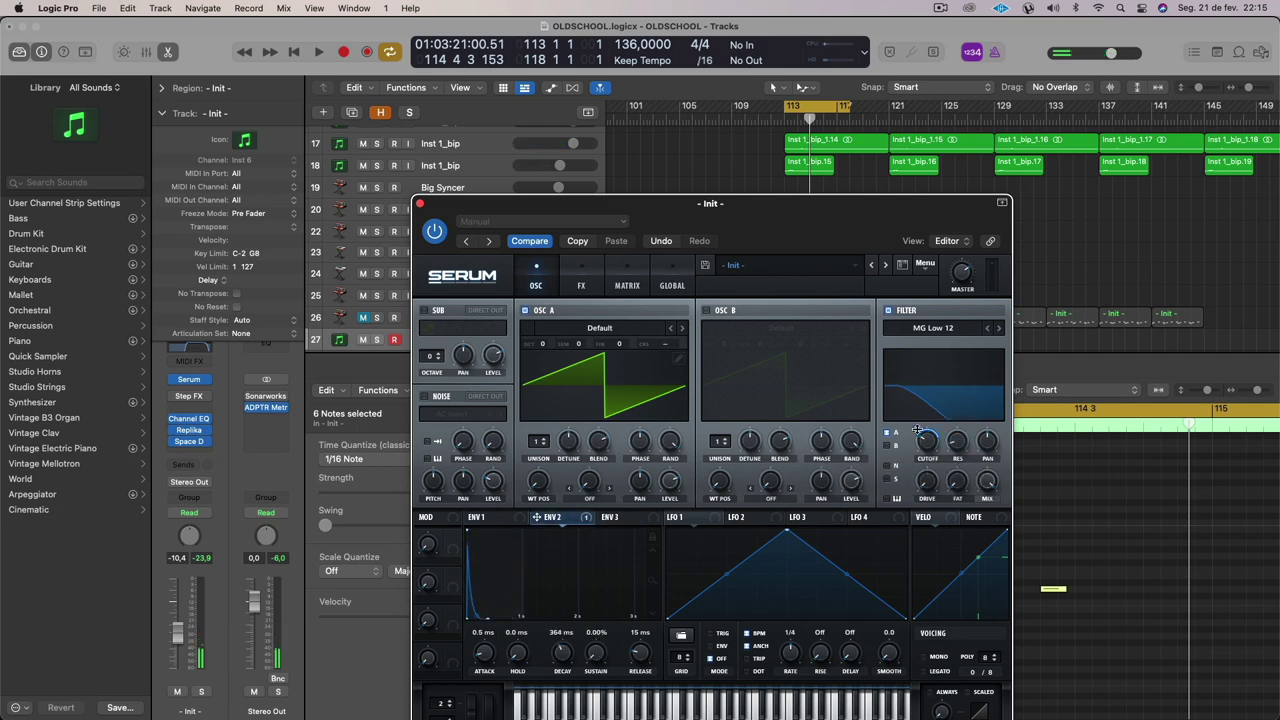
Set oscillator A's octave to -1, lower the filter cutoff to about 75 Hz during playback, and close Serum.
left_click_drag(545, 349, 545, 360)
key("space")
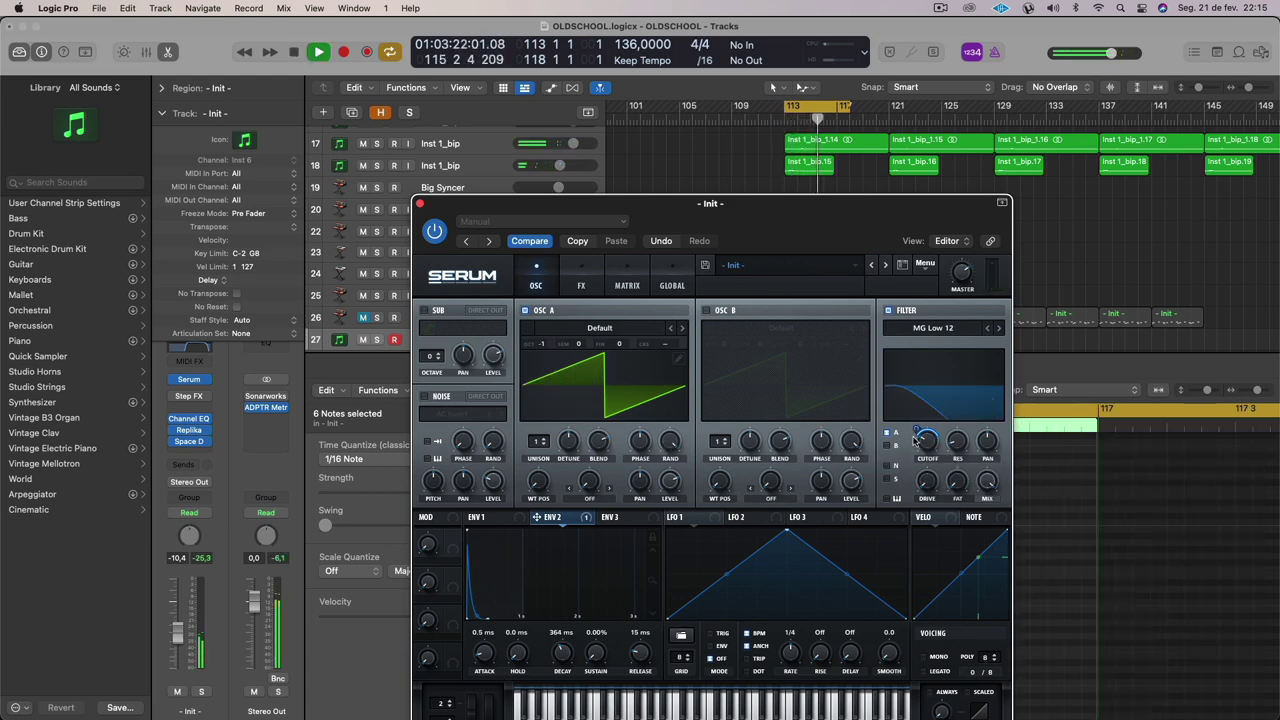
left_click_drag(930, 432, 922, 459)
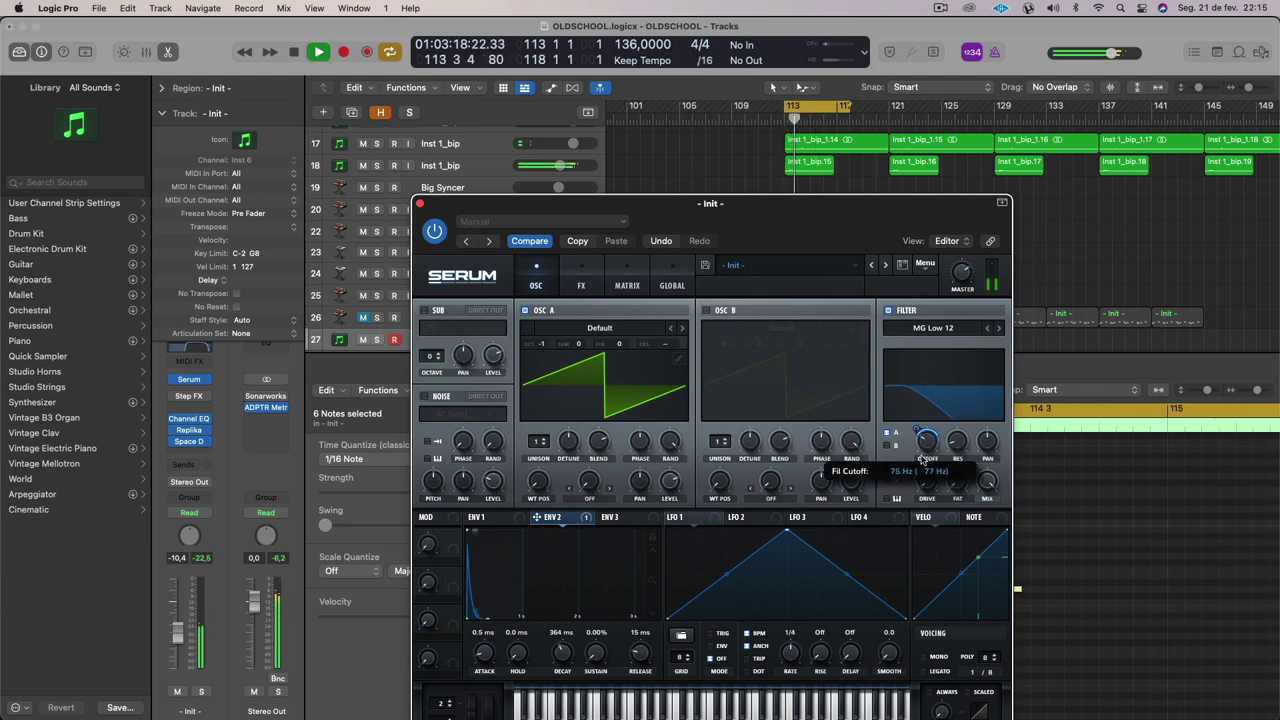
key("space")
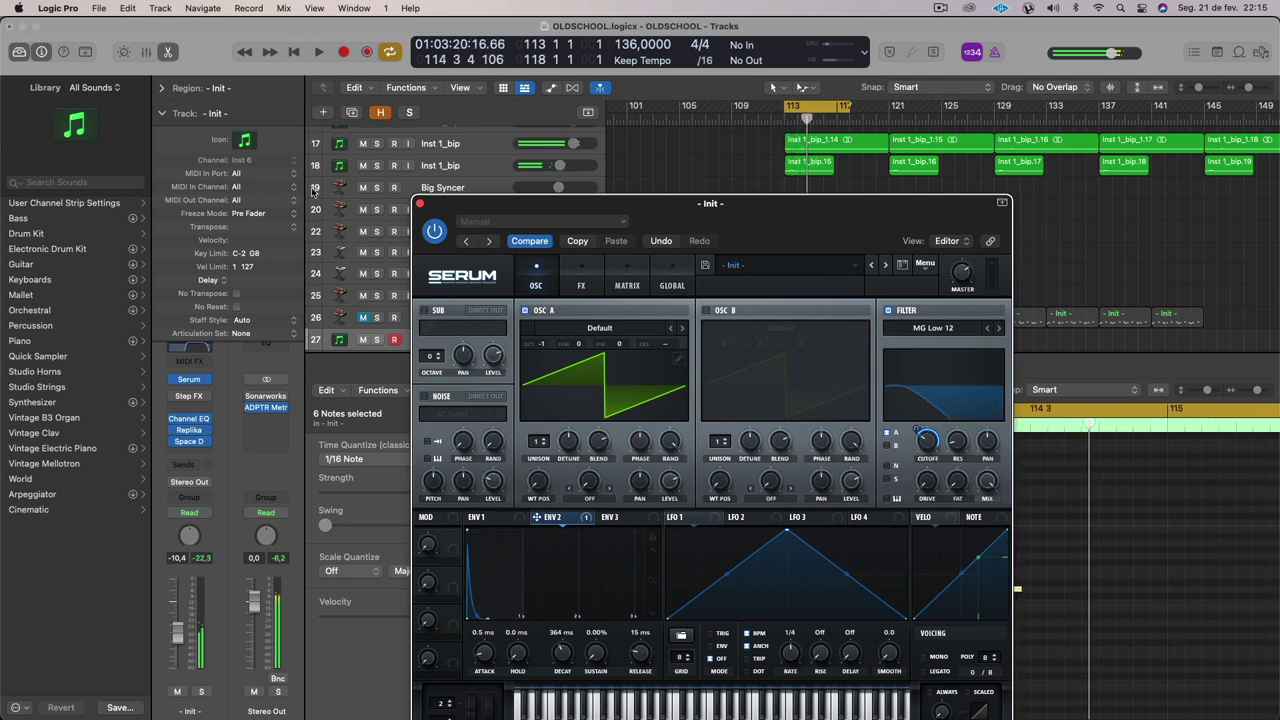
left_click(421, 204)
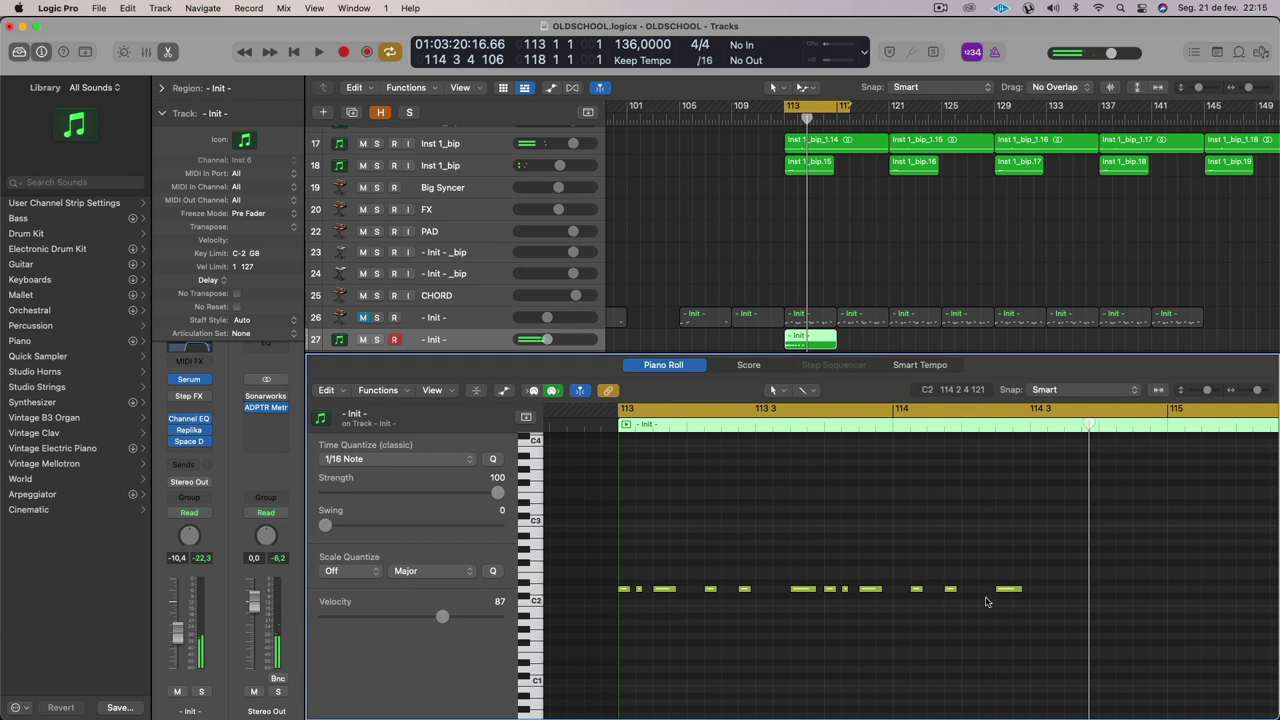
Raise the third note of the pattern from D2 to F2 and play the region.
left_click_drag(660, 592, 662, 578)
key("space")
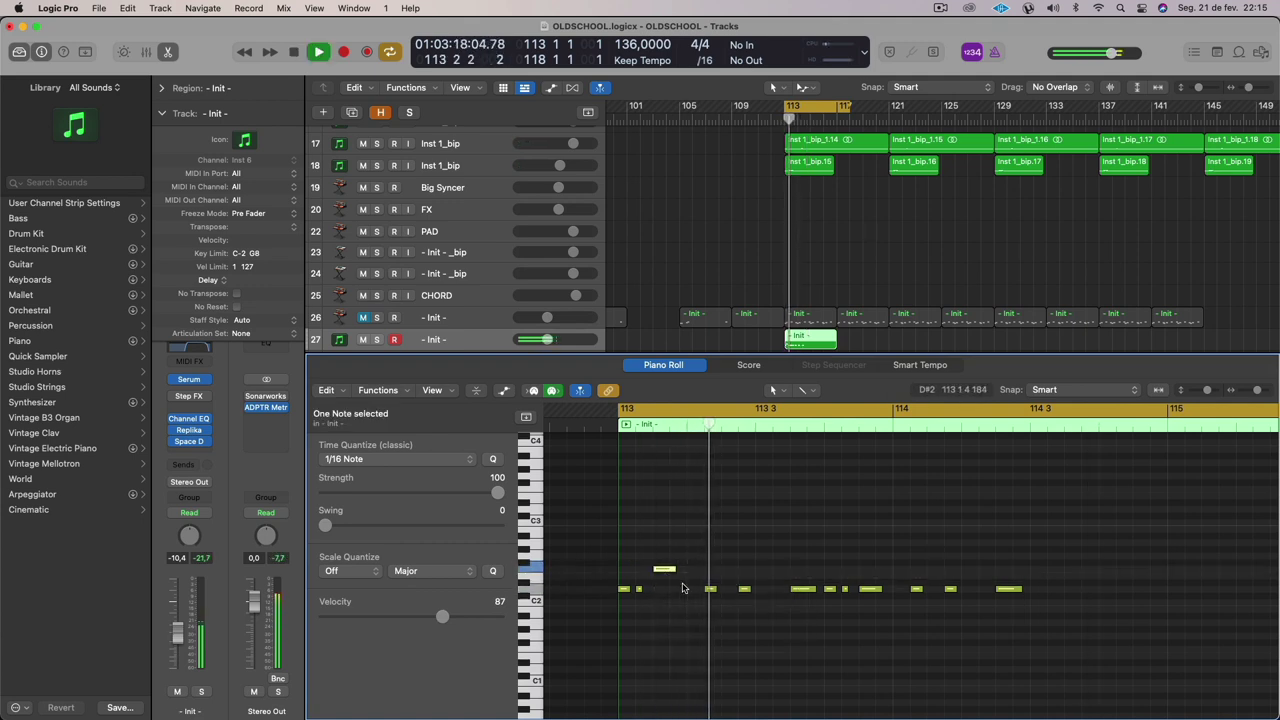
Raise the longer notes before bar 114 and at the pattern's end to F2, raise the first note after bar 114 to D3, and play the result.
left_click_drag(831, 586, 870, 572)
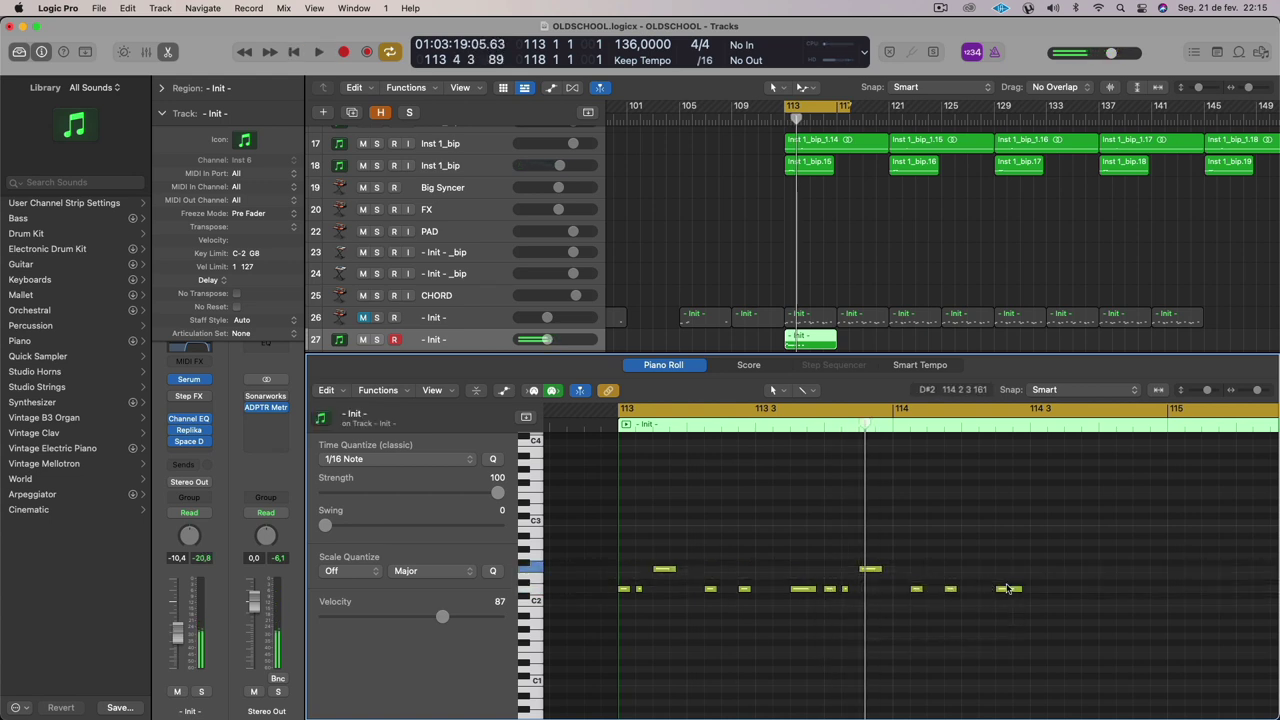
left_click_drag(1008, 589, 1008, 570)
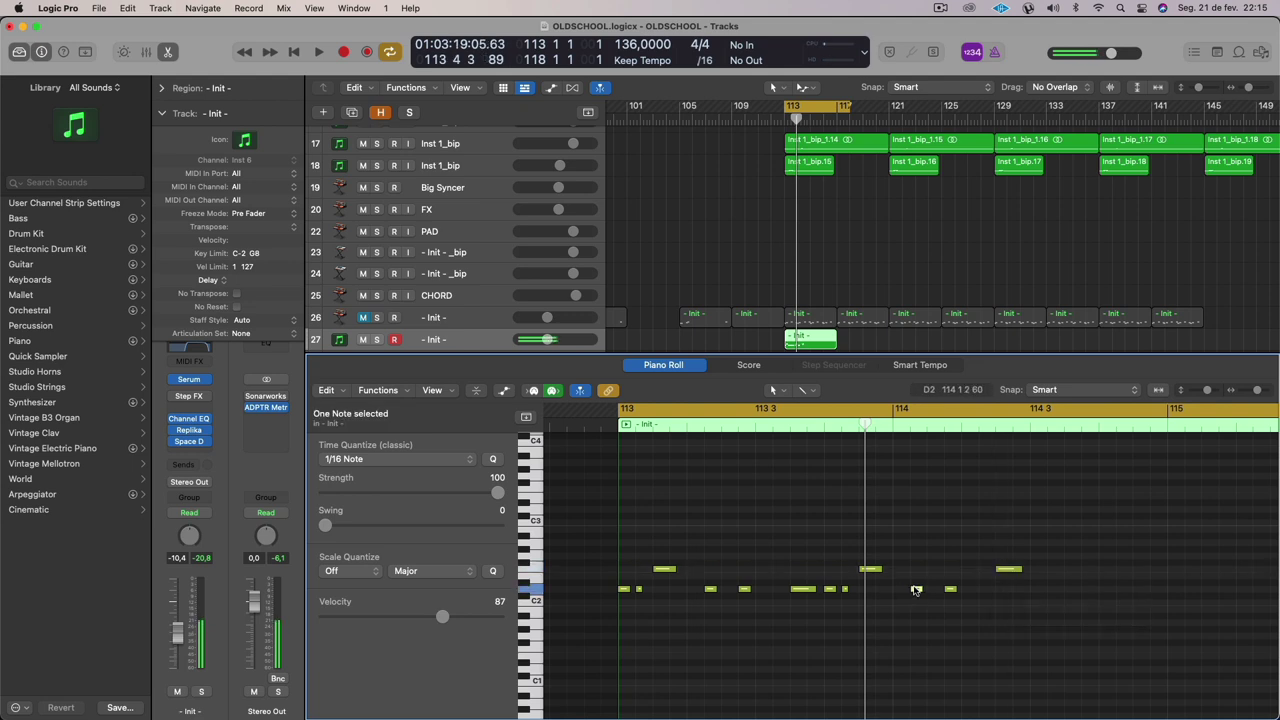
key("space")
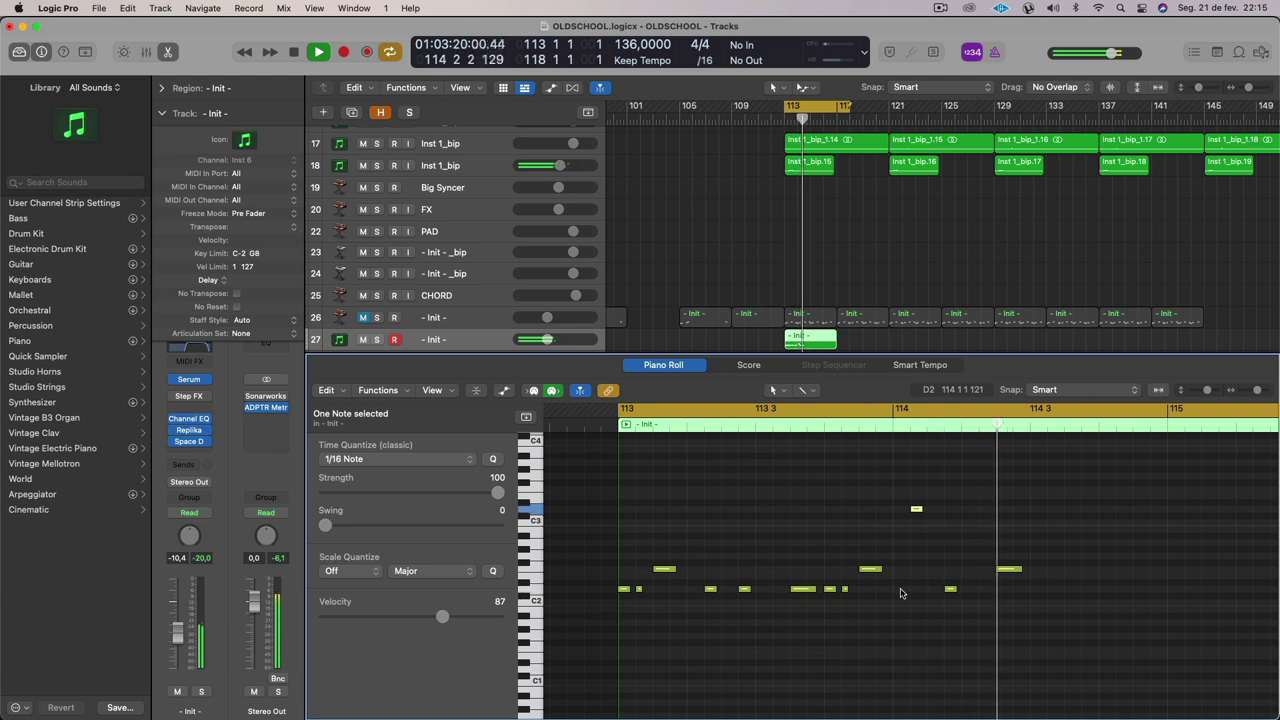
key("space")
Select all 12 notes of the pattern and copy them directly after the original, starting at 114 3.
left_click_drag(1024, 593, 620, 505)
left_click_drag(622, 592, 1034, 600)
key("super+Left")
scroll(1034, 599, "right", 4)
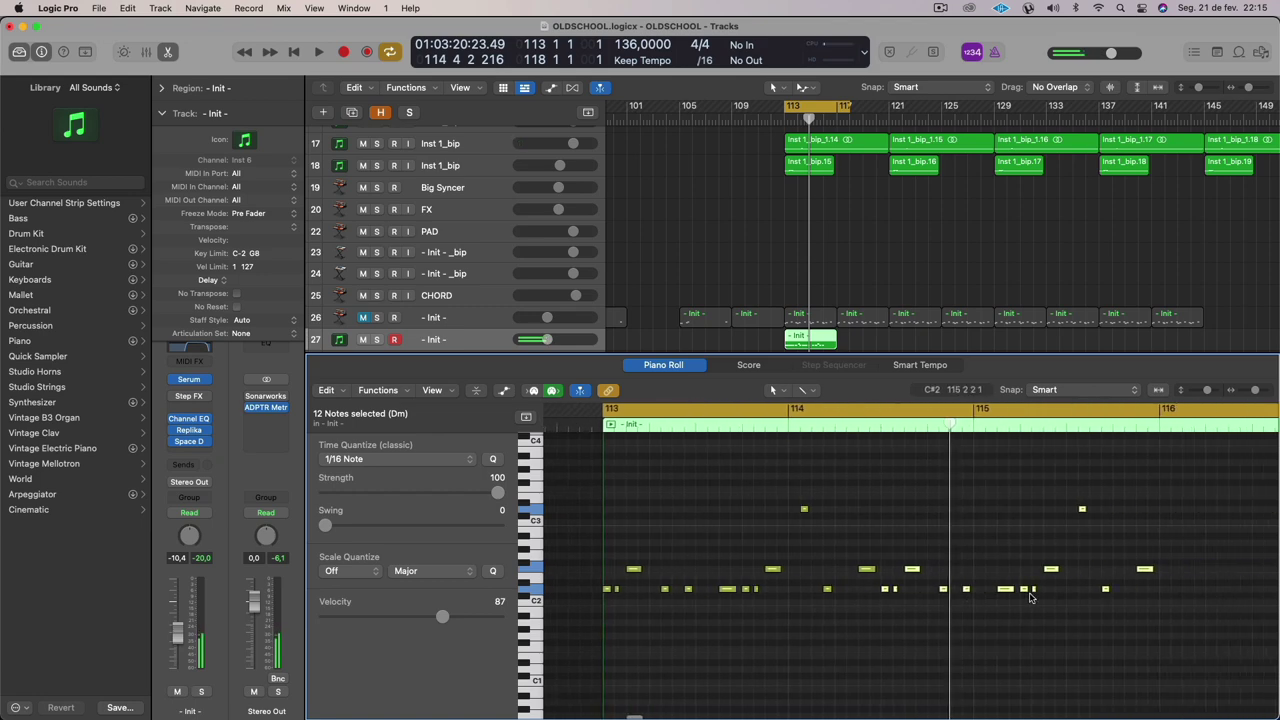
scroll(1032, 596, "down", 4)
scroll(845, 322, "up", 4)
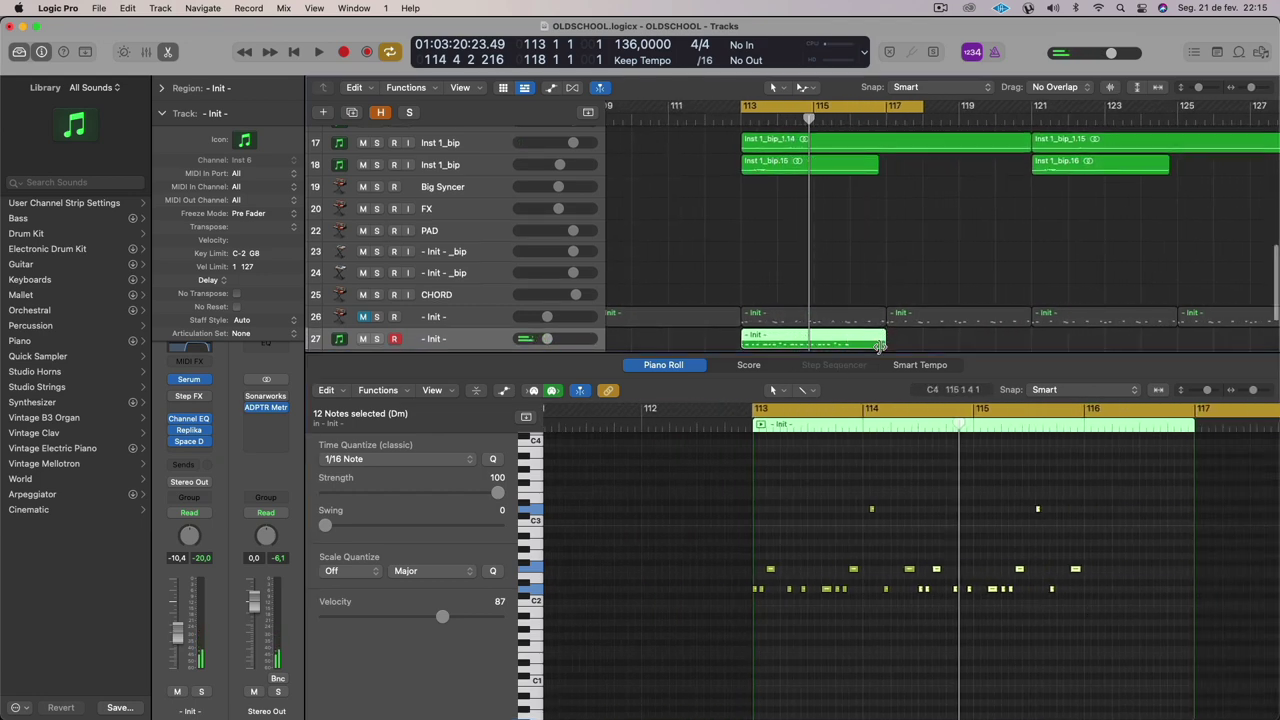
Shorten the region to three bars and copy it in back-to-back repeats along the track from bar 116.
left_click_drag(880, 345, 916, 318)
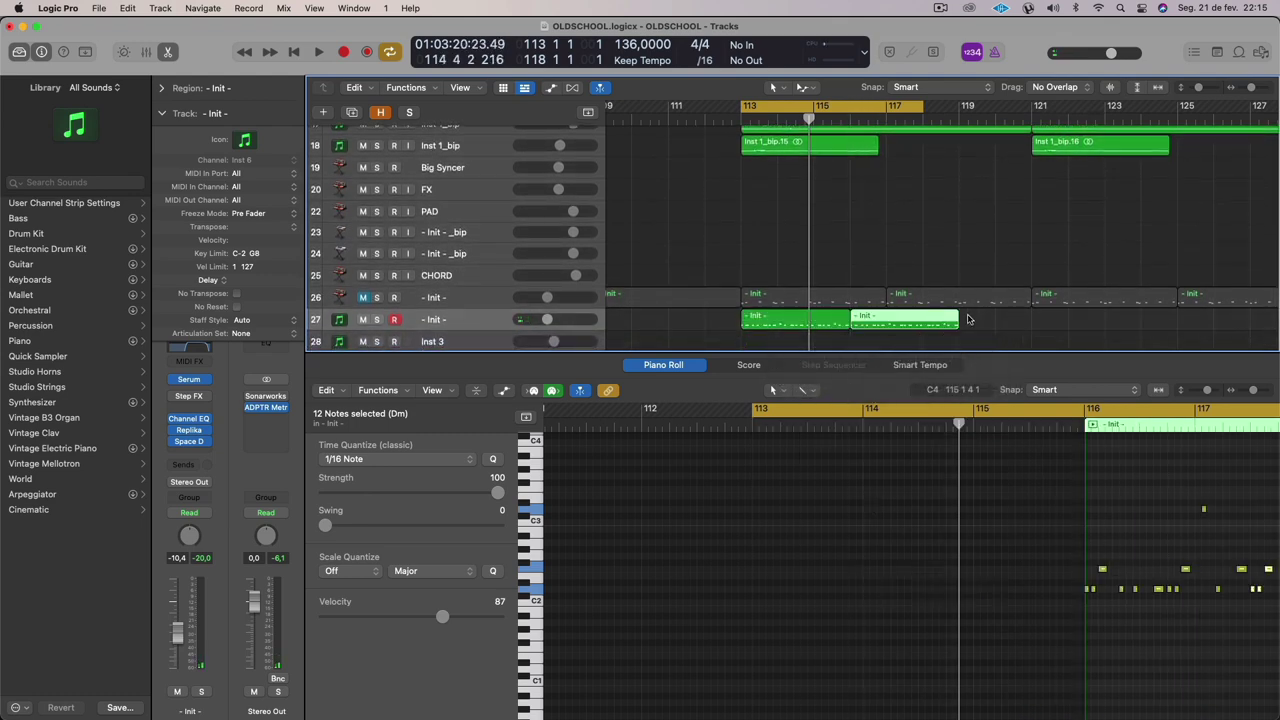
left_click_drag(797, 318, 1012, 318)
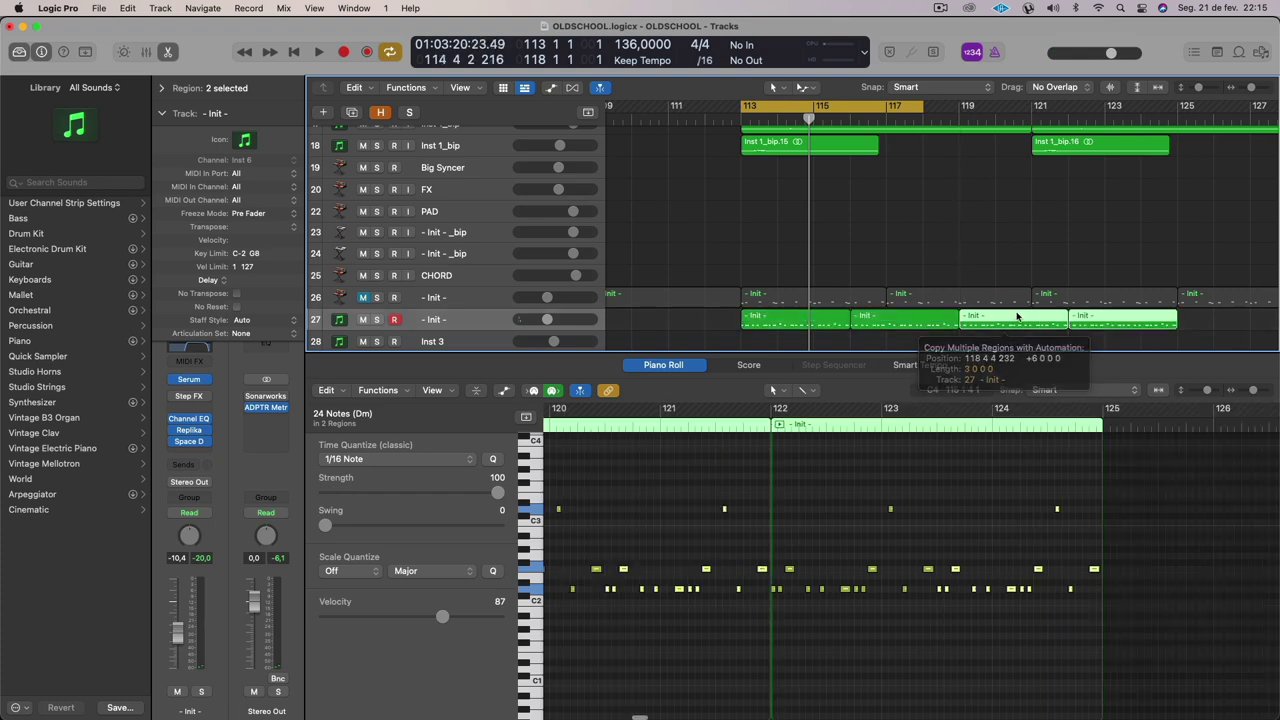
left_click_drag(1197, 323, 811, 313)
left_click_drag(808, 318, 1243, 325)
Play the loop with the new synth track soloed, reopen Serum and set the filter resonance to about 42%.
key("space")
left_click(189, 380)
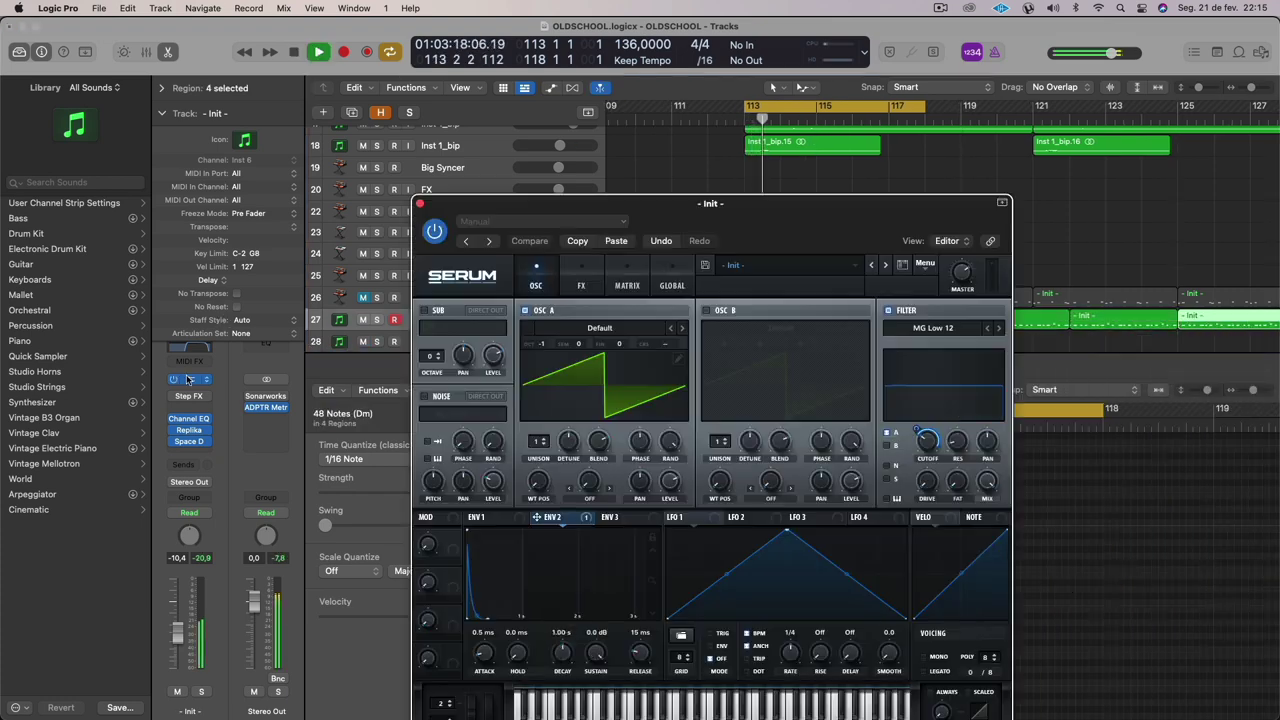
left_click(376, 319)
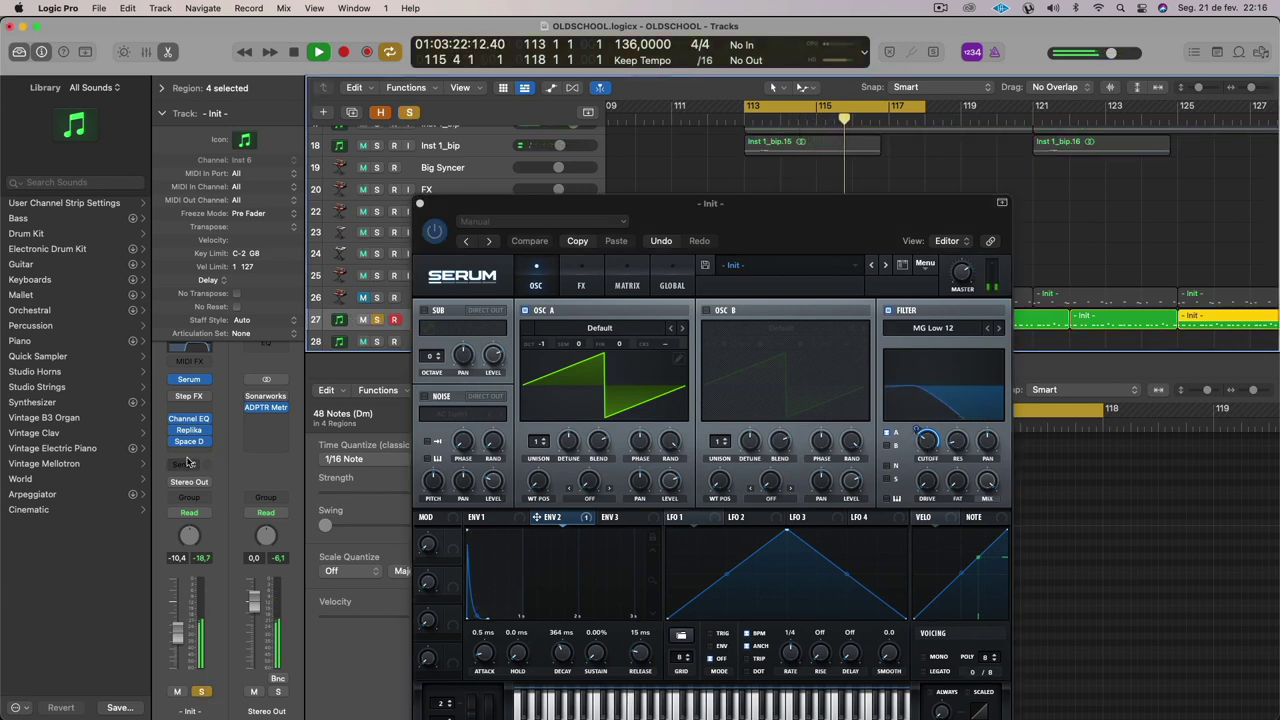
mouse_move(928, 446)
left_mouse_down()
mouse_move(926, 457)
mouse_move(910, 438)
left_mouse_up()
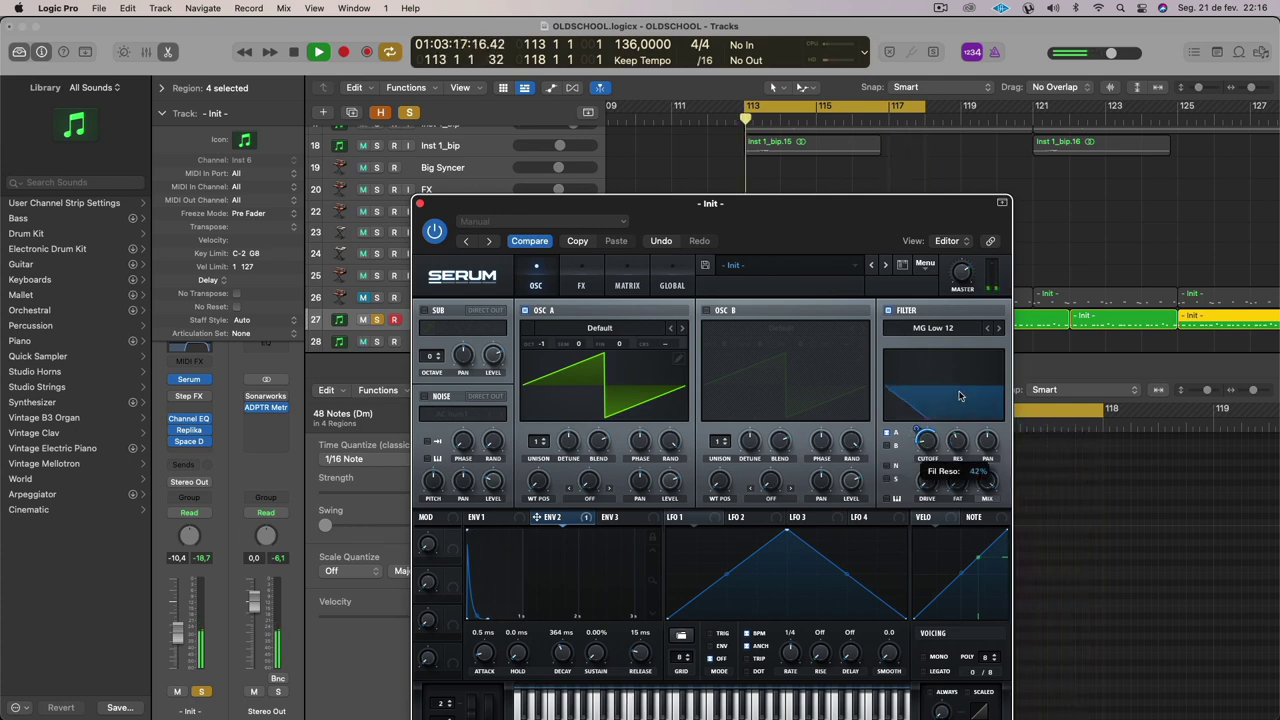
Enable Serum's Hyper/Dimension effect and lower the feedback of the track's Replika delay, then close Replika.
left_click(582, 288)
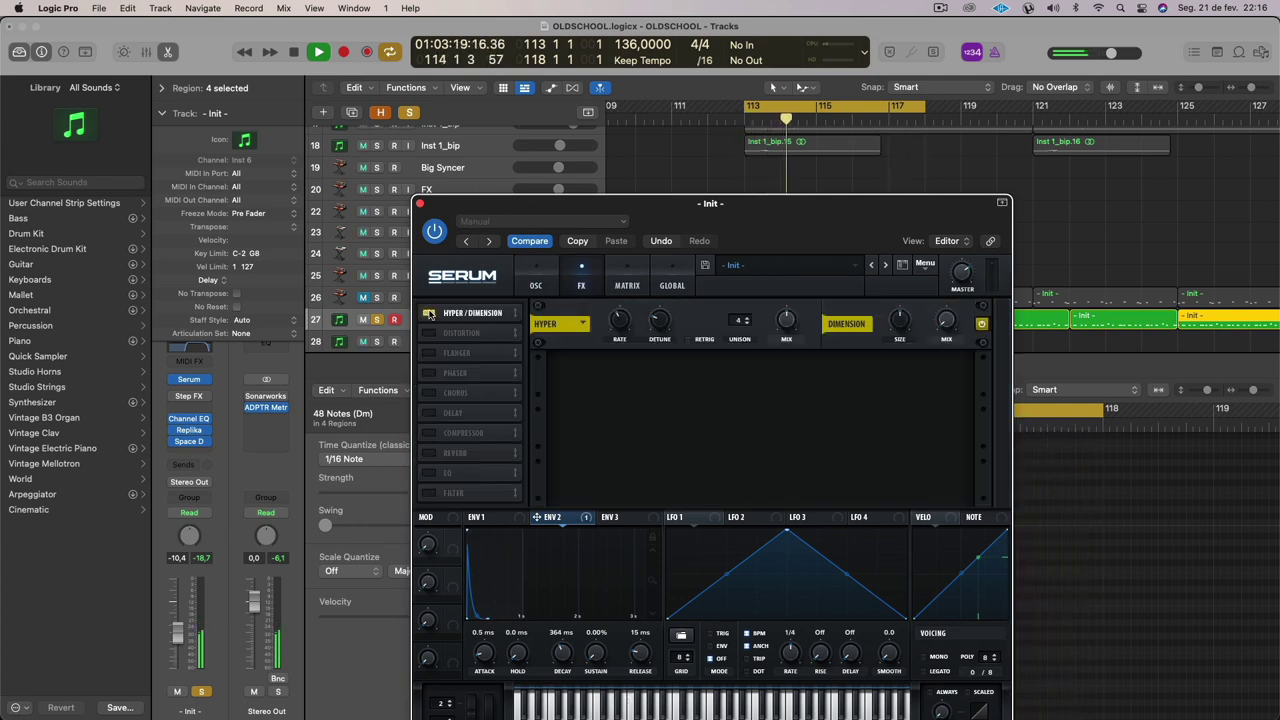
left_click(174, 432)
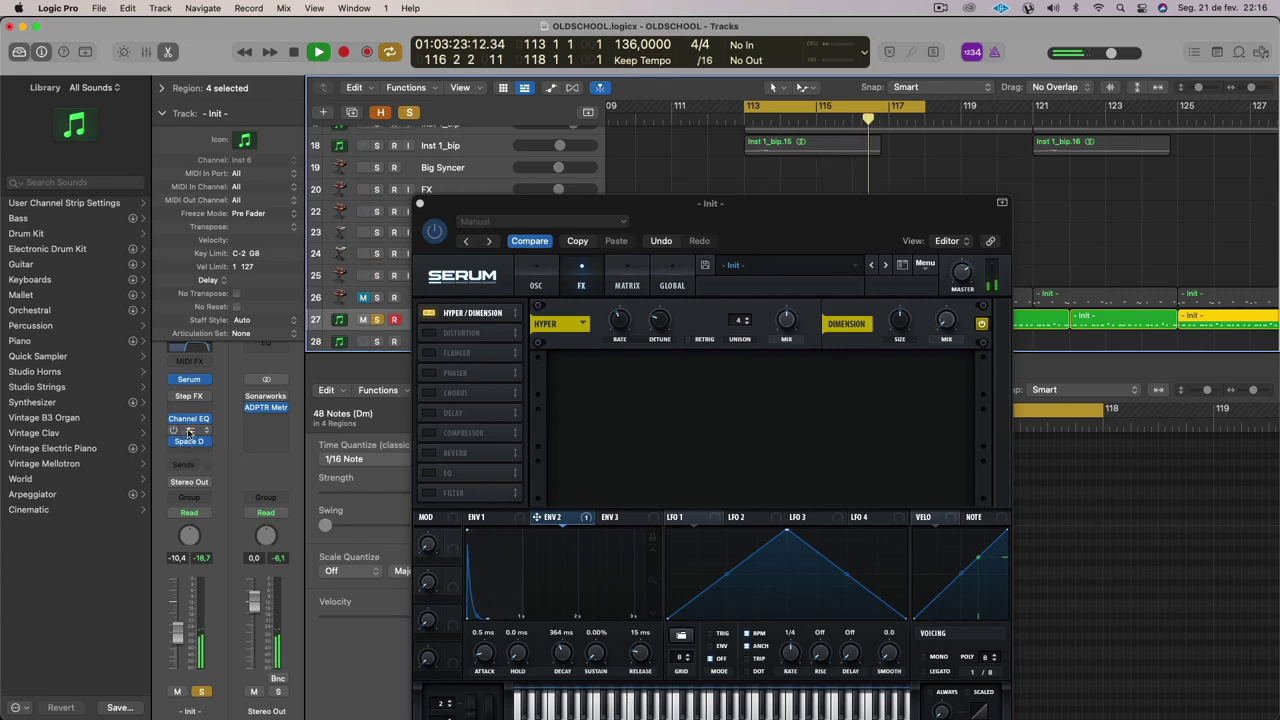
left_click(190, 430)
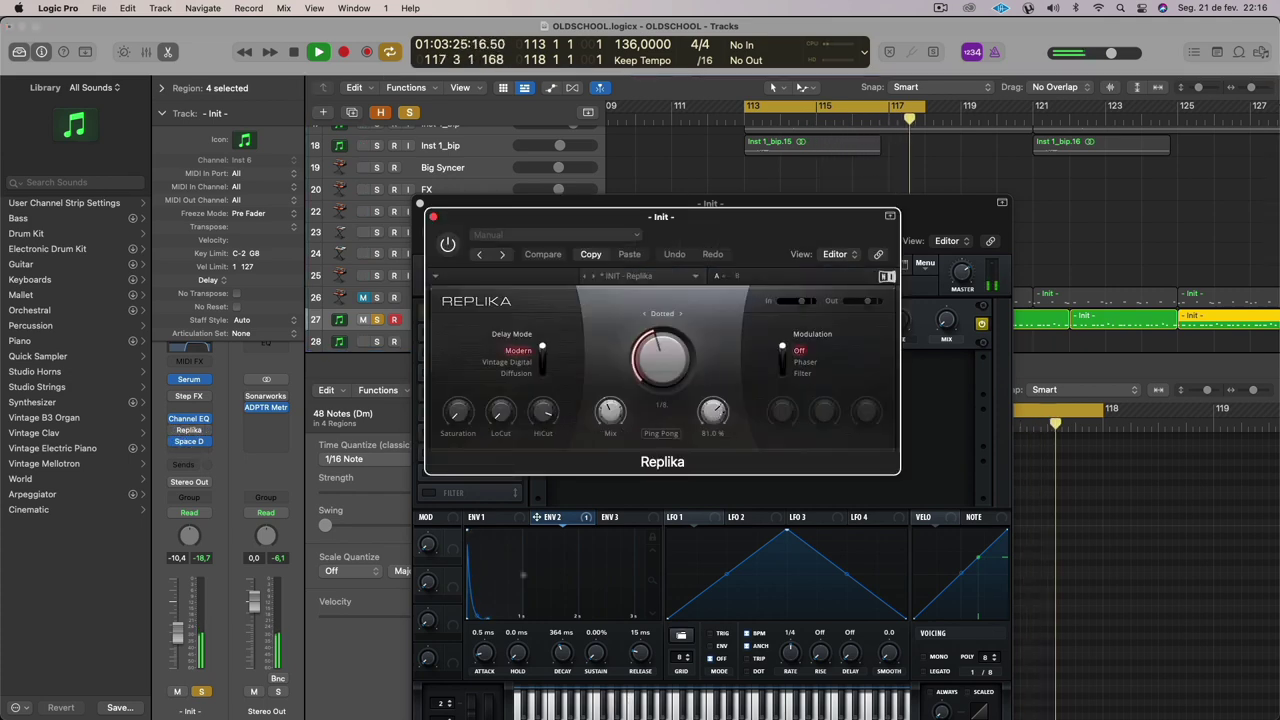
left_click_drag(713, 412, 713, 438)
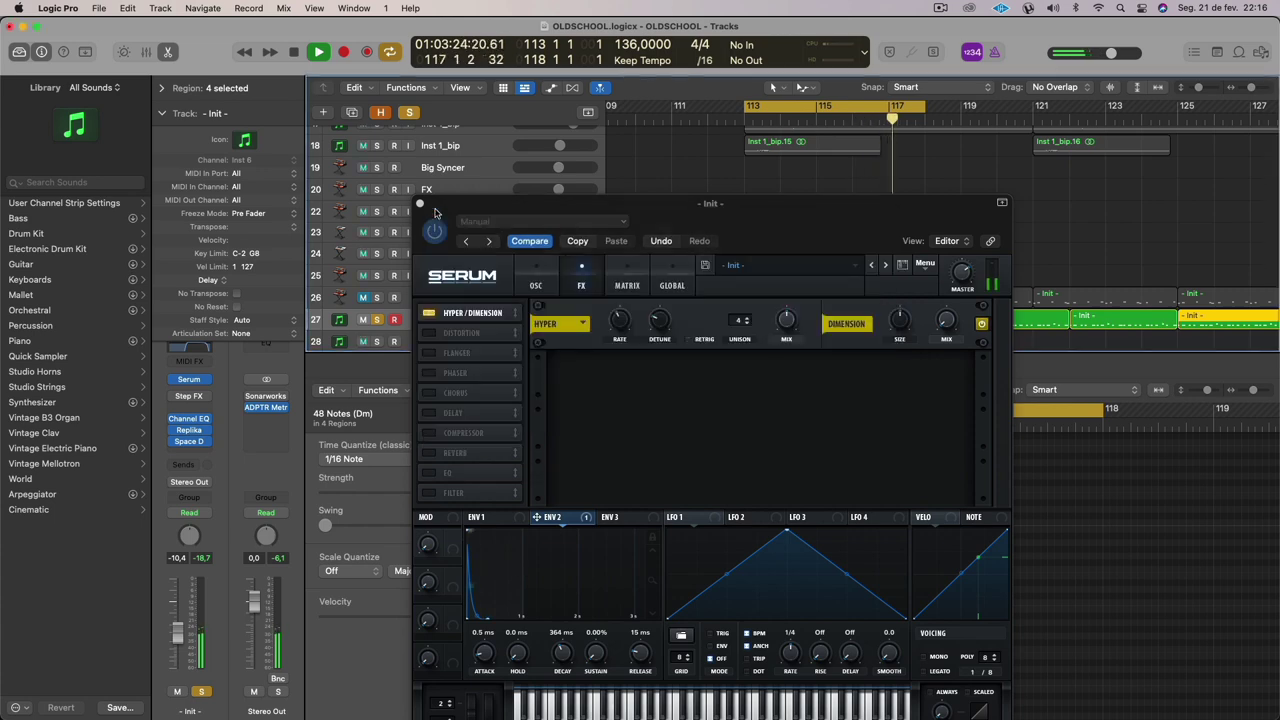
left_click(433, 217)
Enable Serum's Tube distortion and raise its drive.
left_click(429, 333)
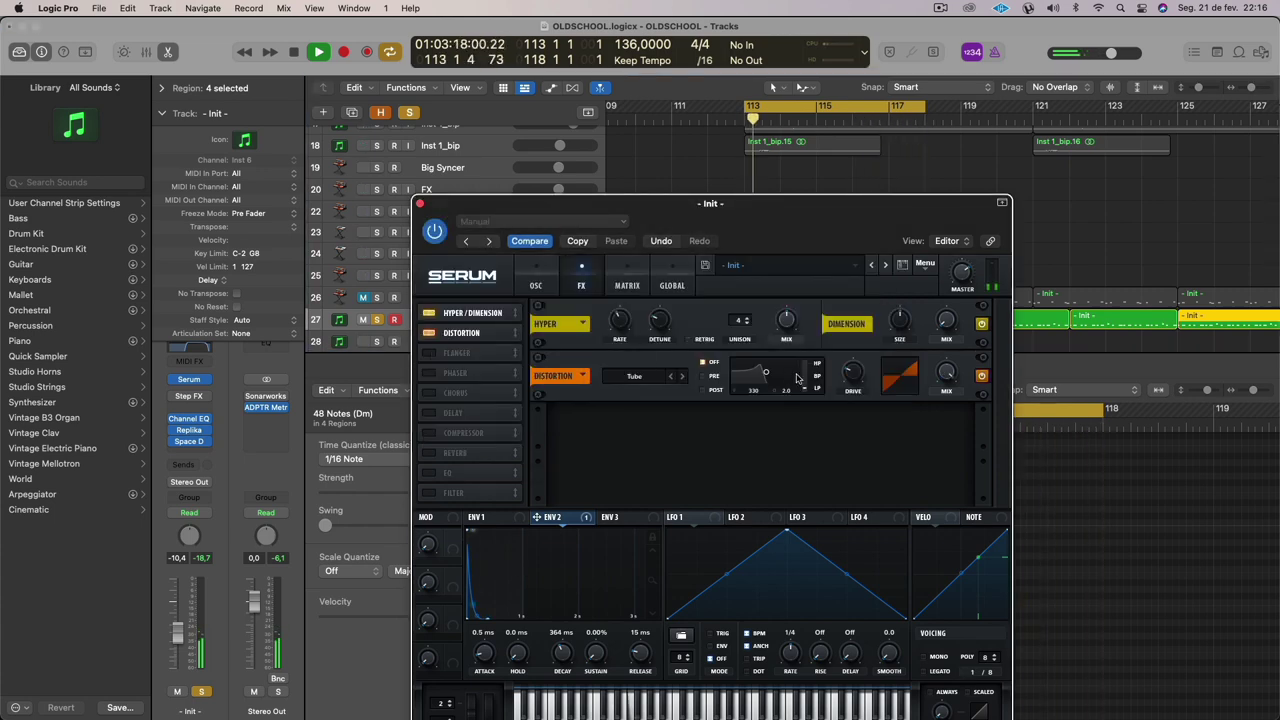
left_click_drag(851, 378, 864, 320)
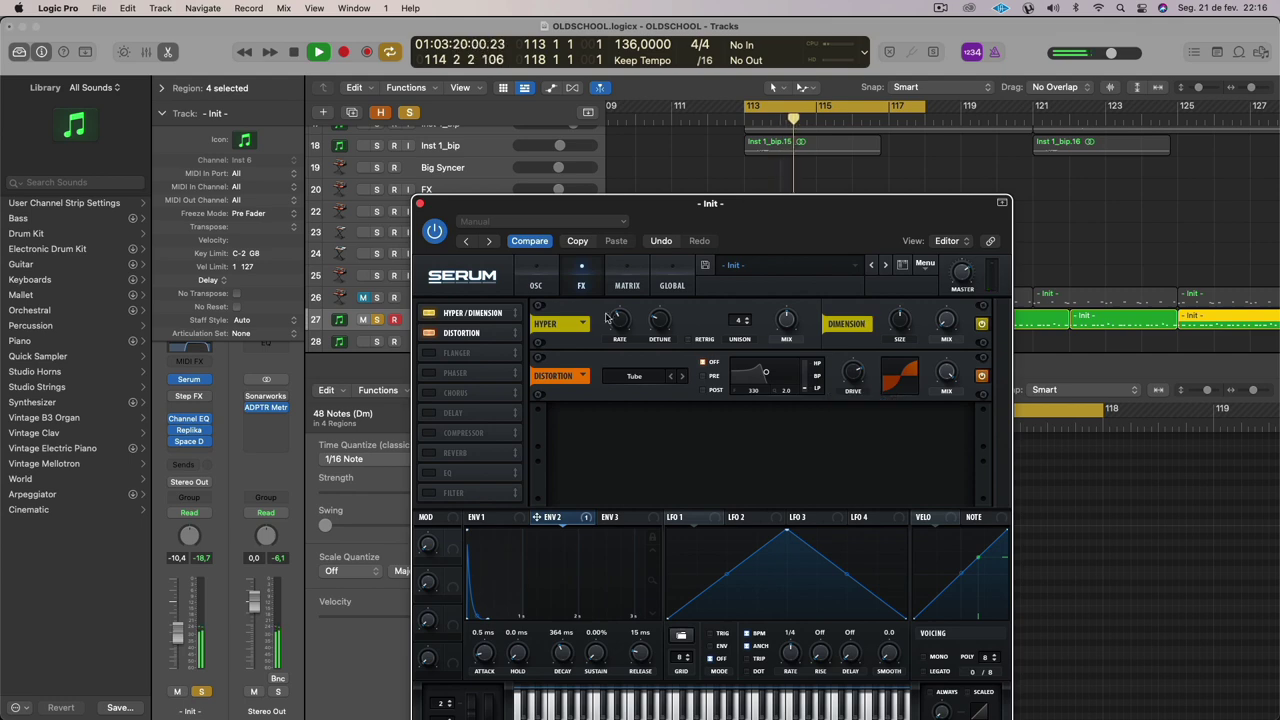
Raise Envelope 2's sustain to about 43% and adjust the oscillator page's filter cutoff to about 74 Hz.
left_click(537, 286)
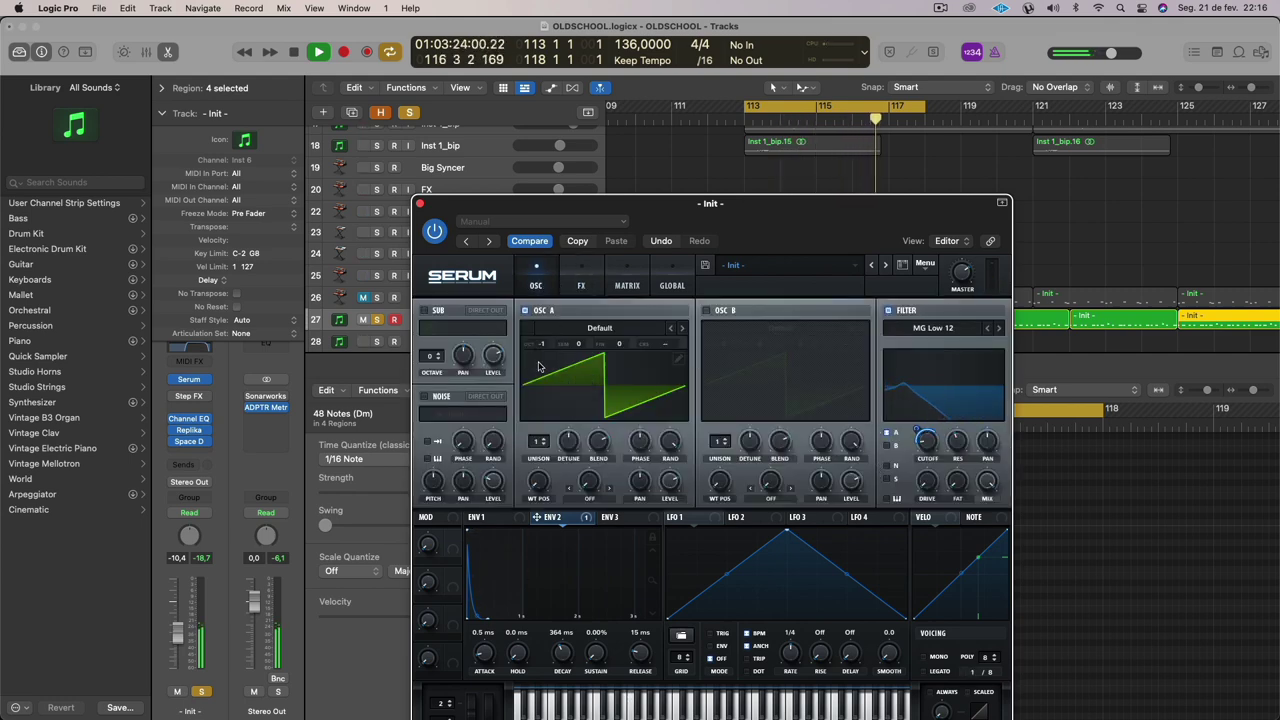
left_click_drag(597, 655, 586, 571)
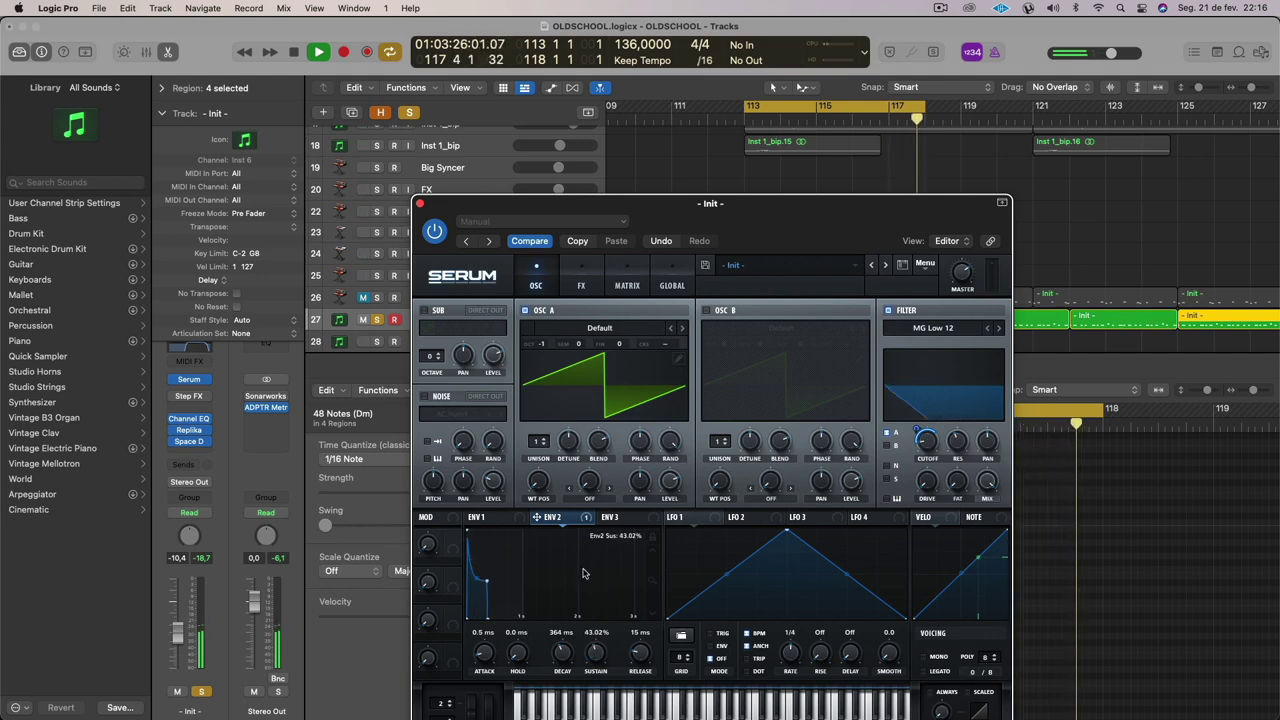
left_click_drag(934, 442, 931, 421)
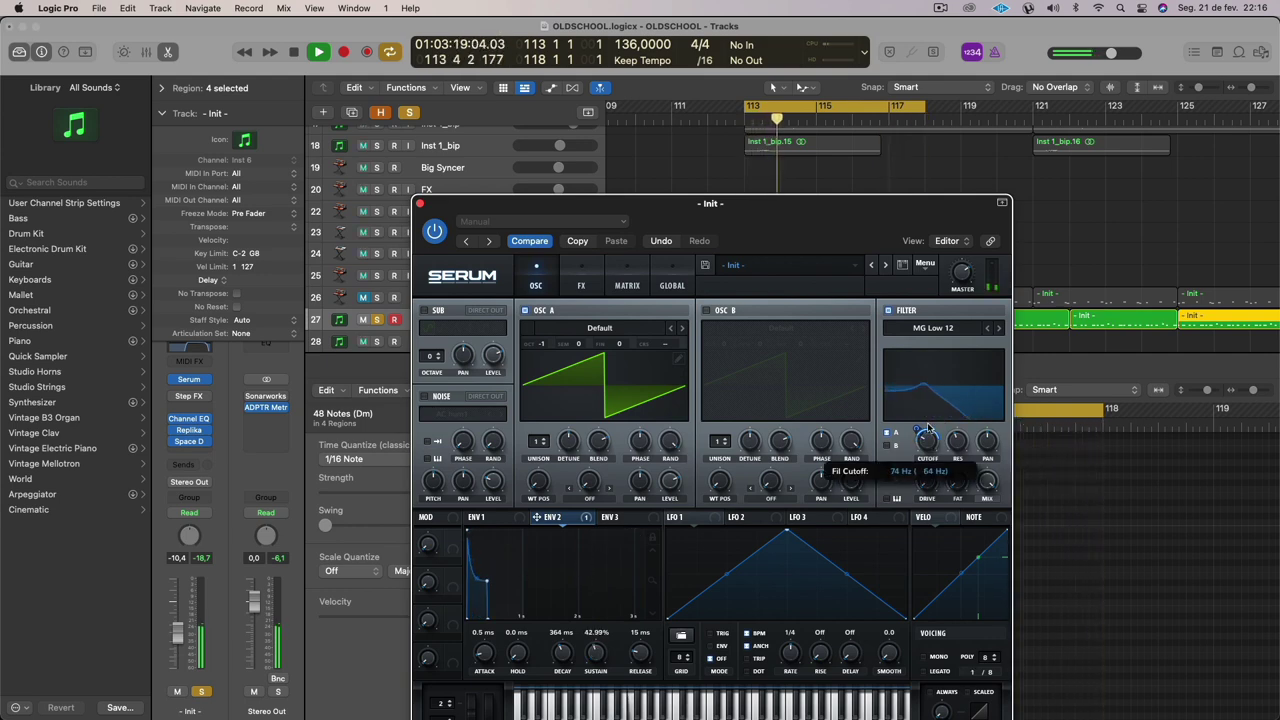
Load the Acid wavetable in oscillator A and assign LFO 1, at a 4 bar rate, to its wavetable position.
left_click(684, 329)
left_click(684, 329)
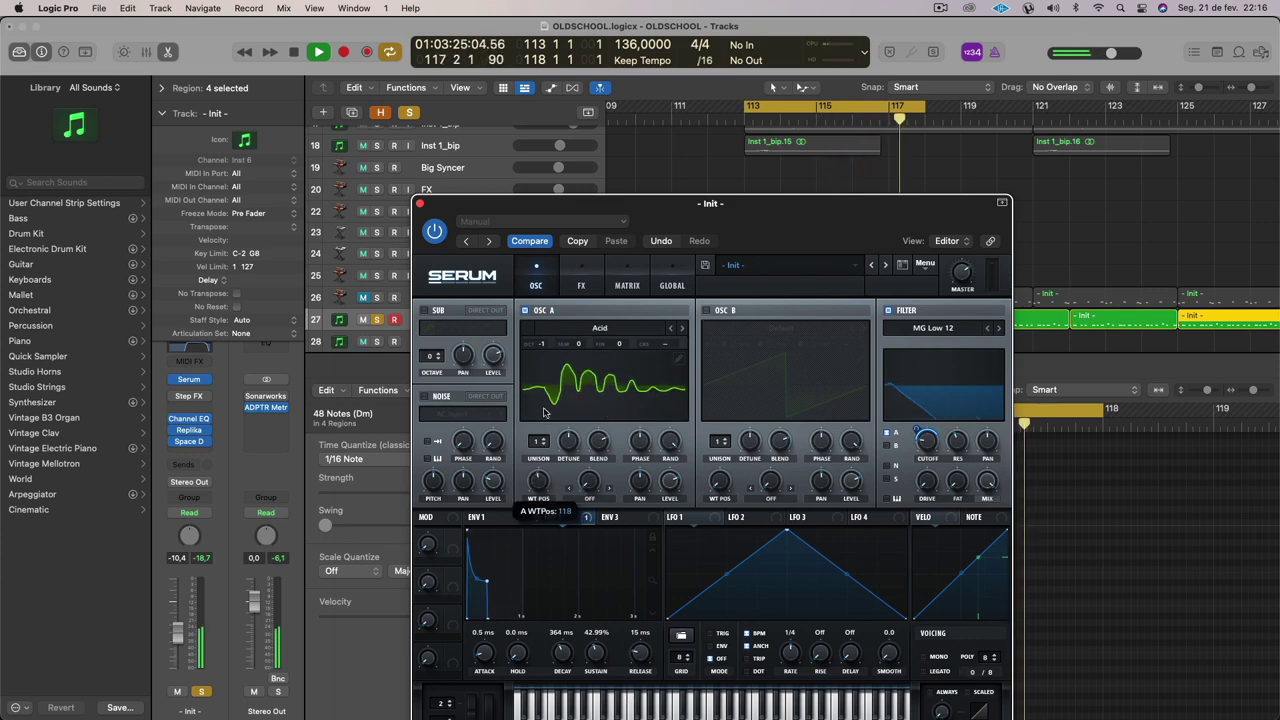
left_click_drag(675, 517, 537, 481)
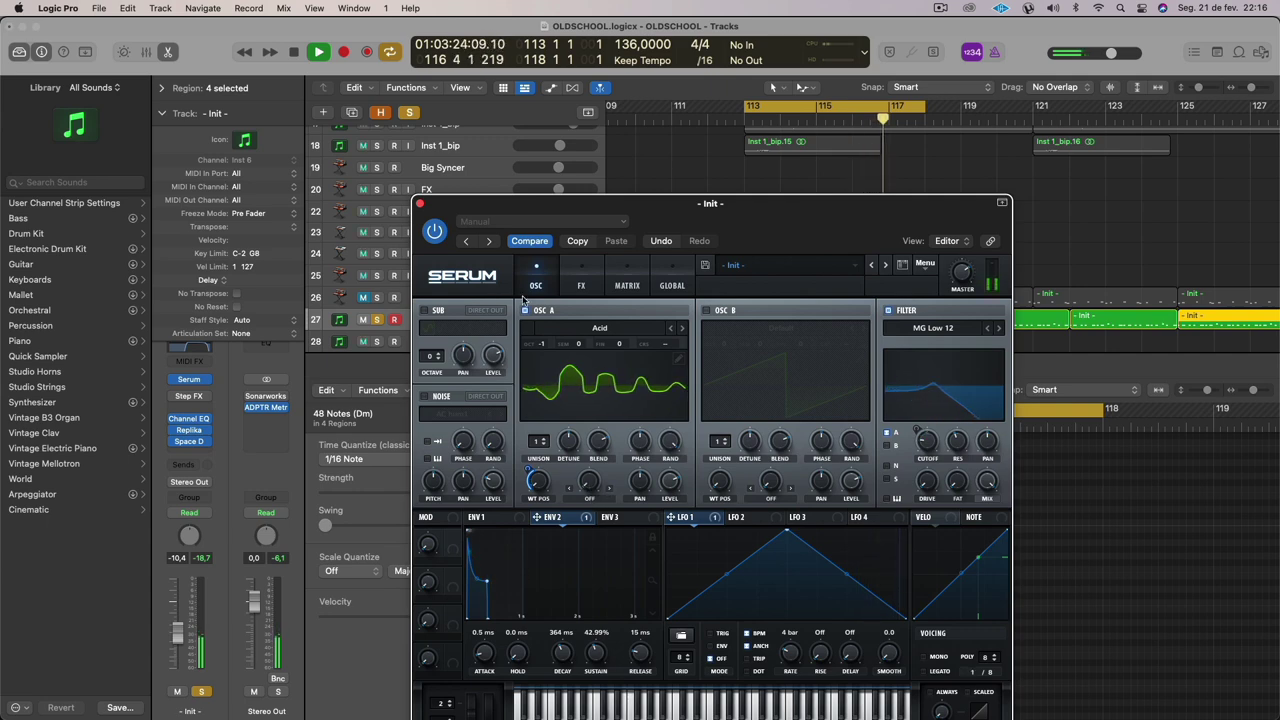
Enable oscillator B and load the Analog_BD_Sin wavetable in it.
left_click(708, 311)
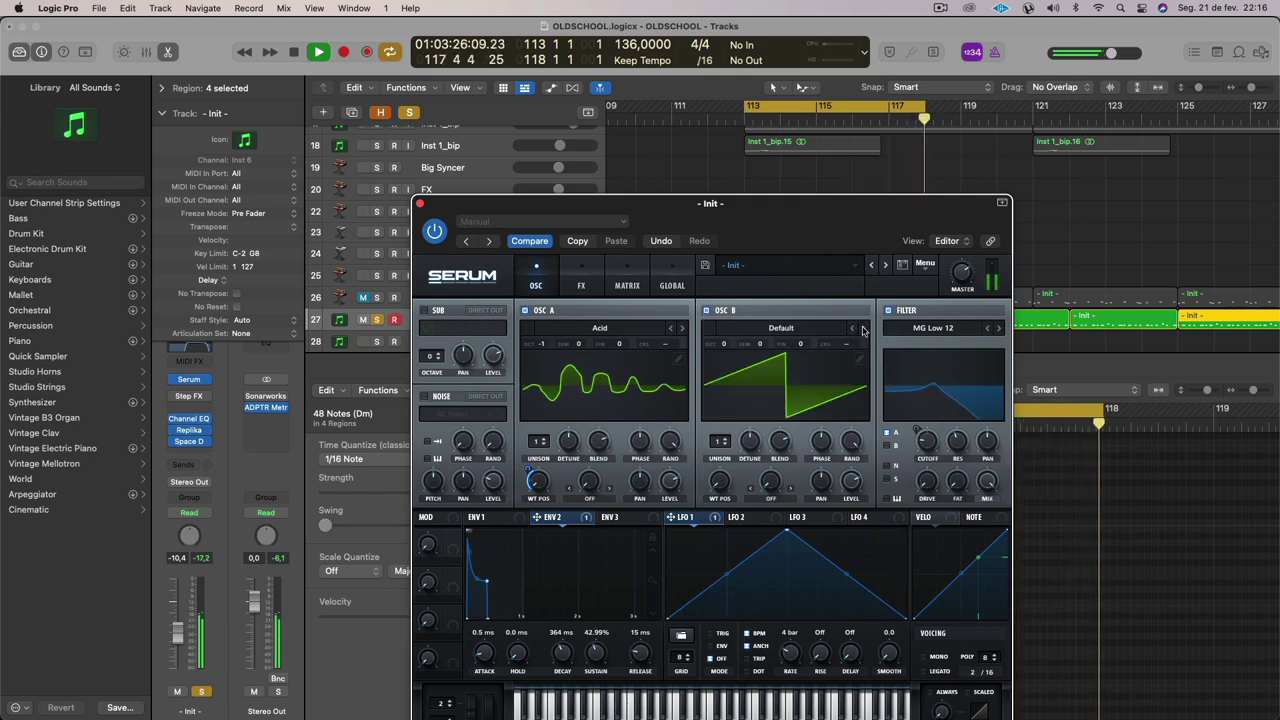
left_click(862, 329)
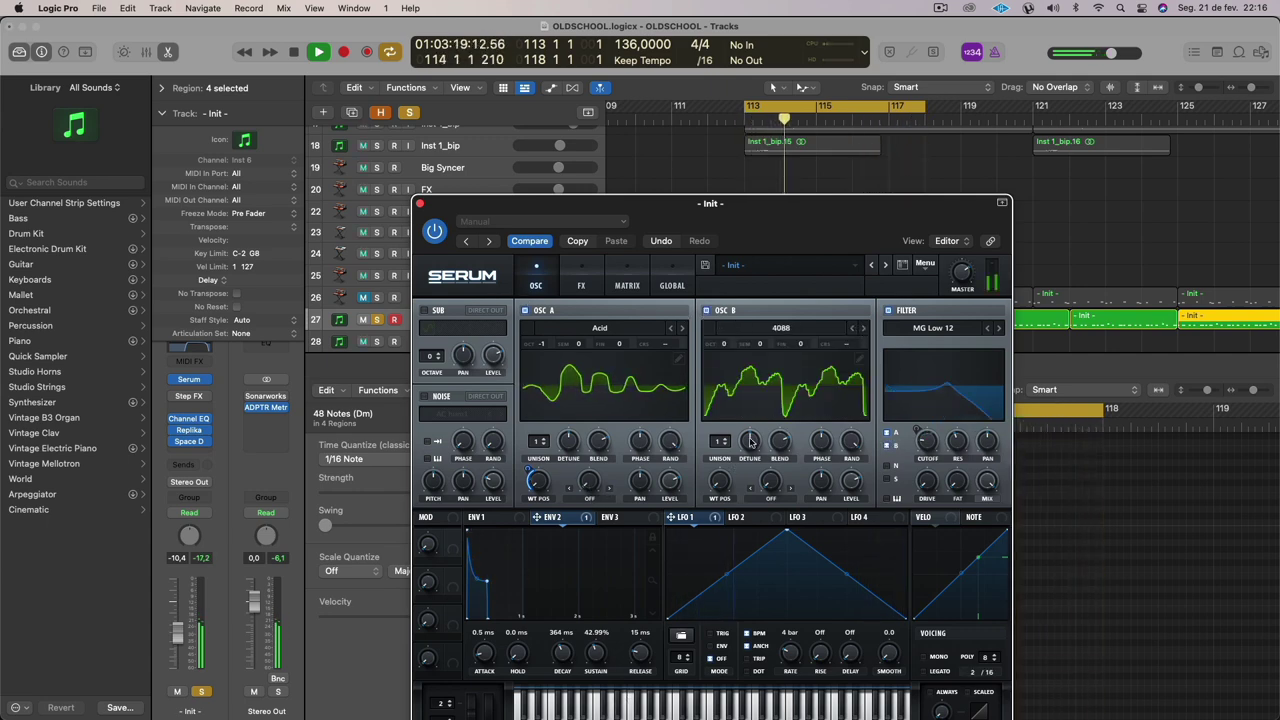
left_click(863, 330)
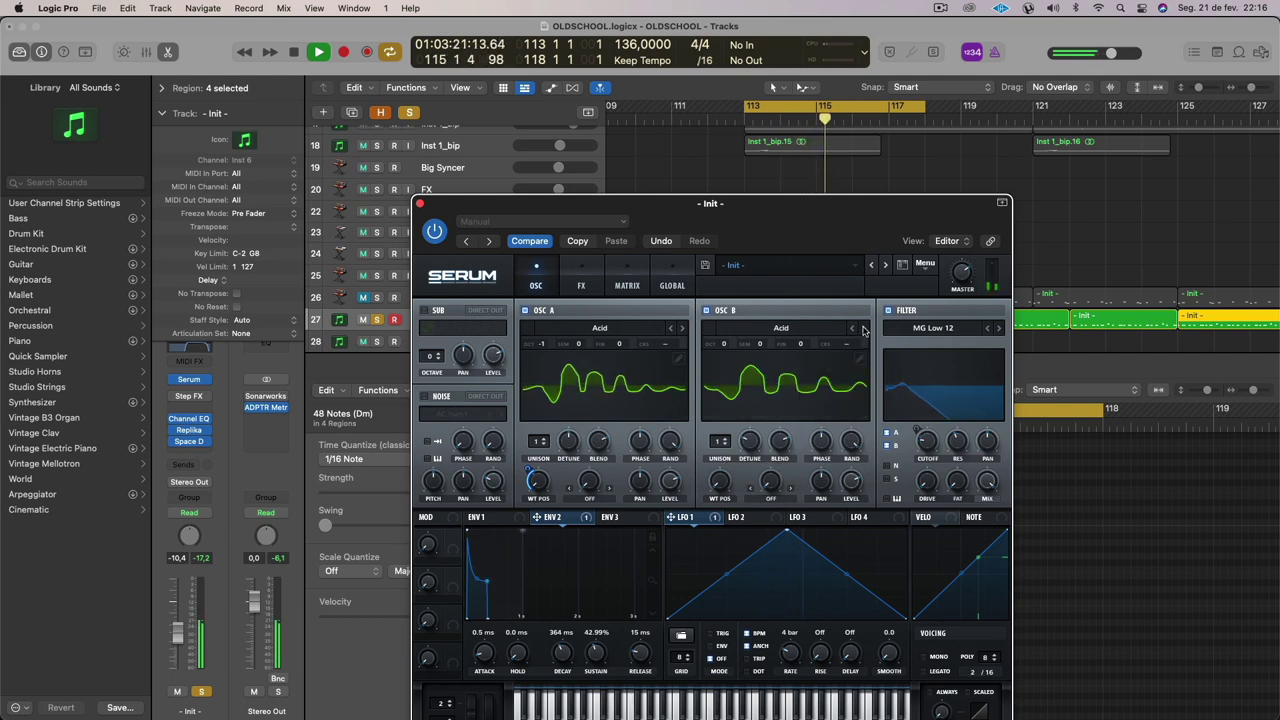
left_click(863, 330)
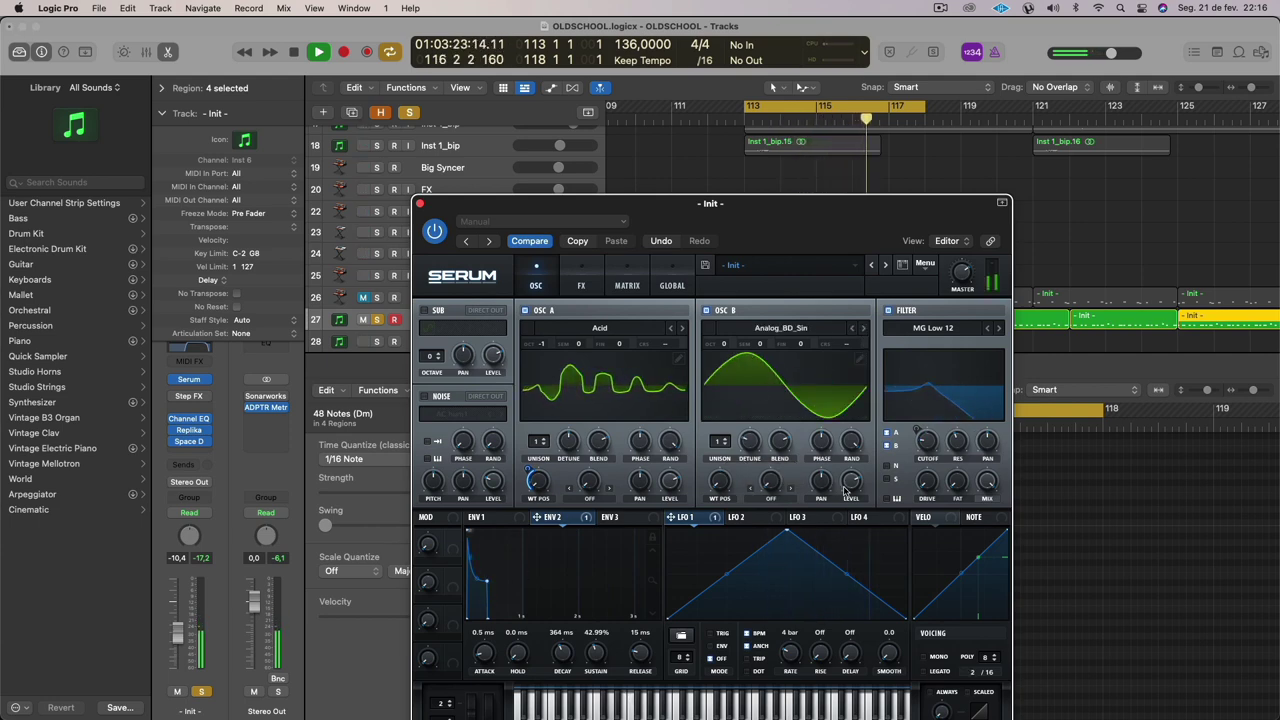
Set oscillator A's warp to FM (from B) at about 45% and change its wavetable to Basic Shapes.
left_click(589, 497)
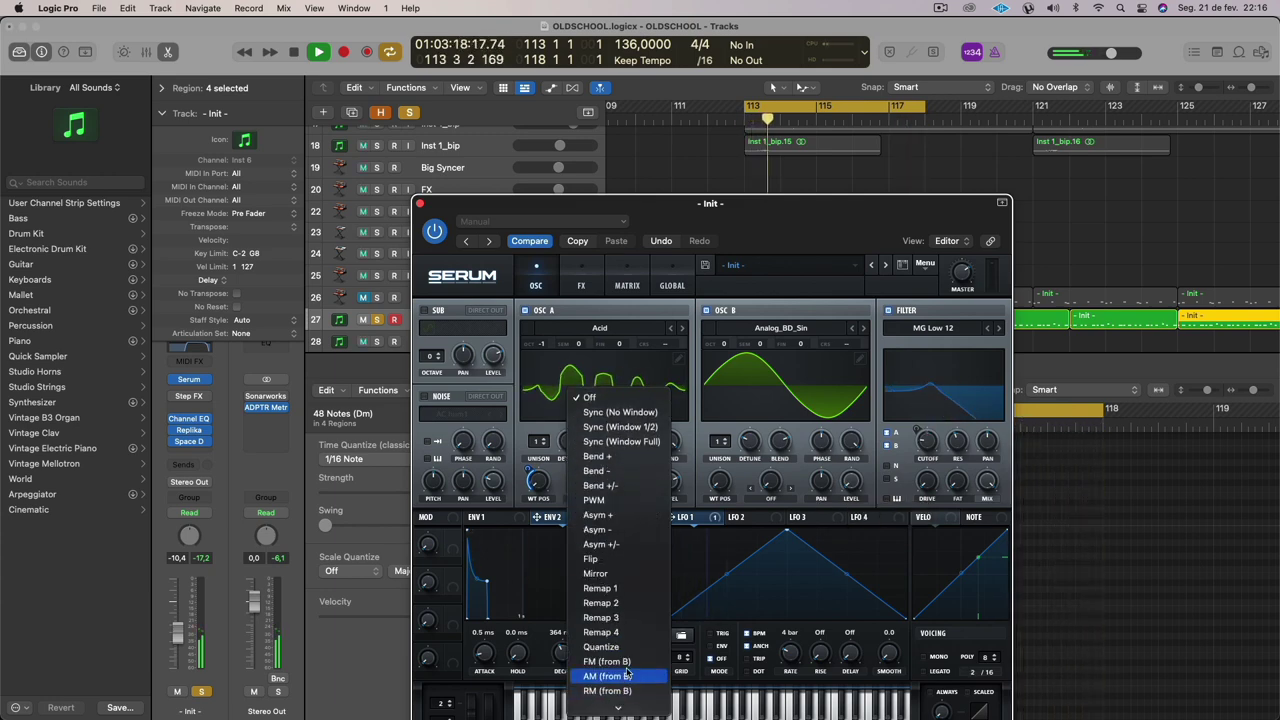
left_click(610, 661)
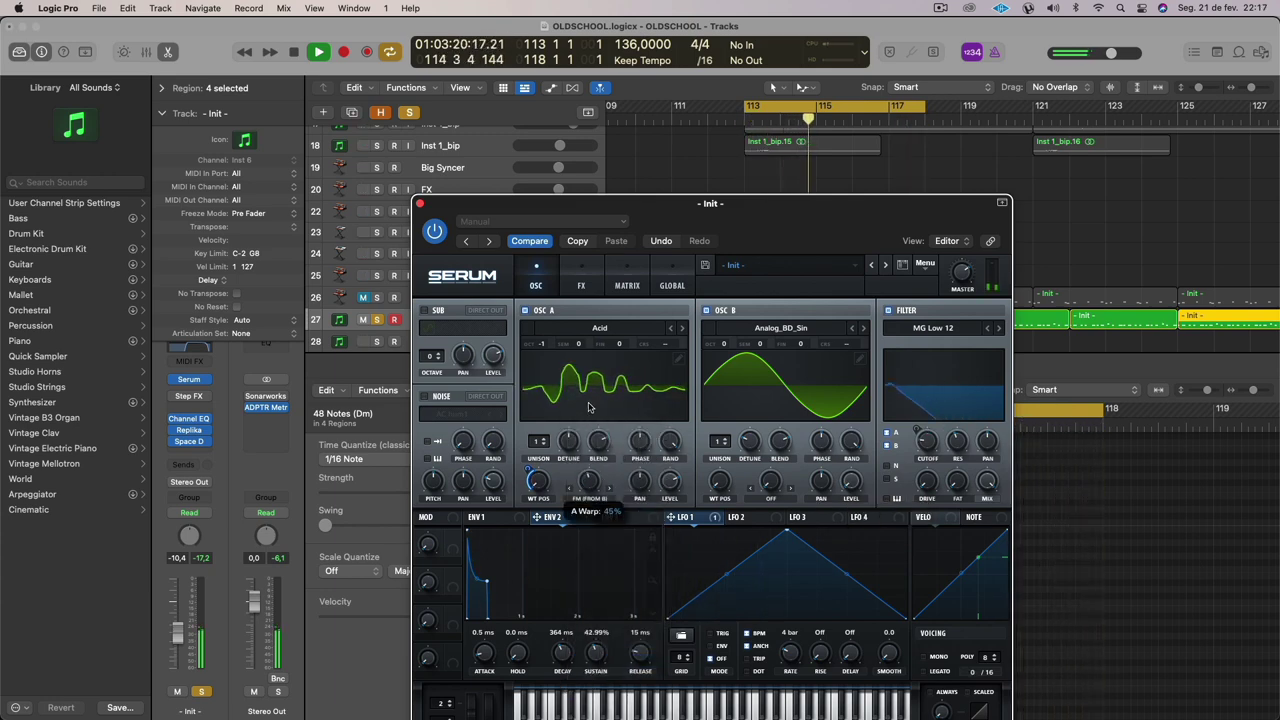
left_click(682, 329)
left_click(682, 331)
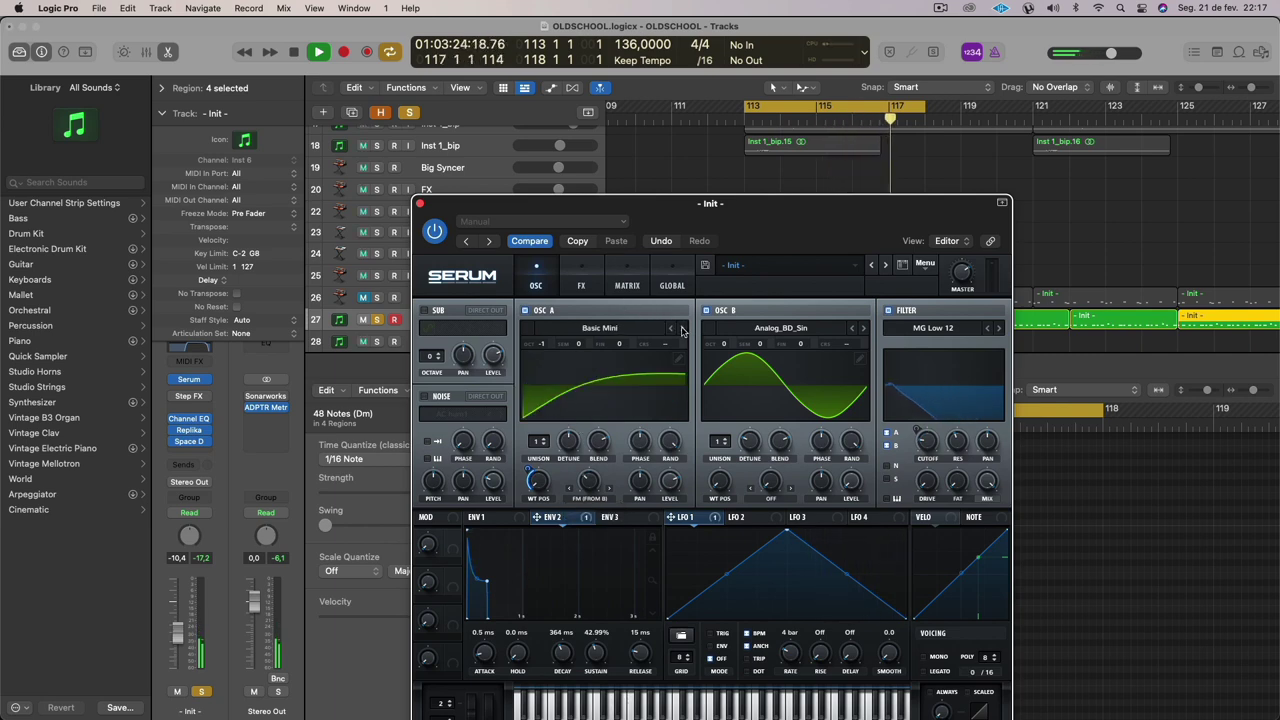
left_click(682, 329)
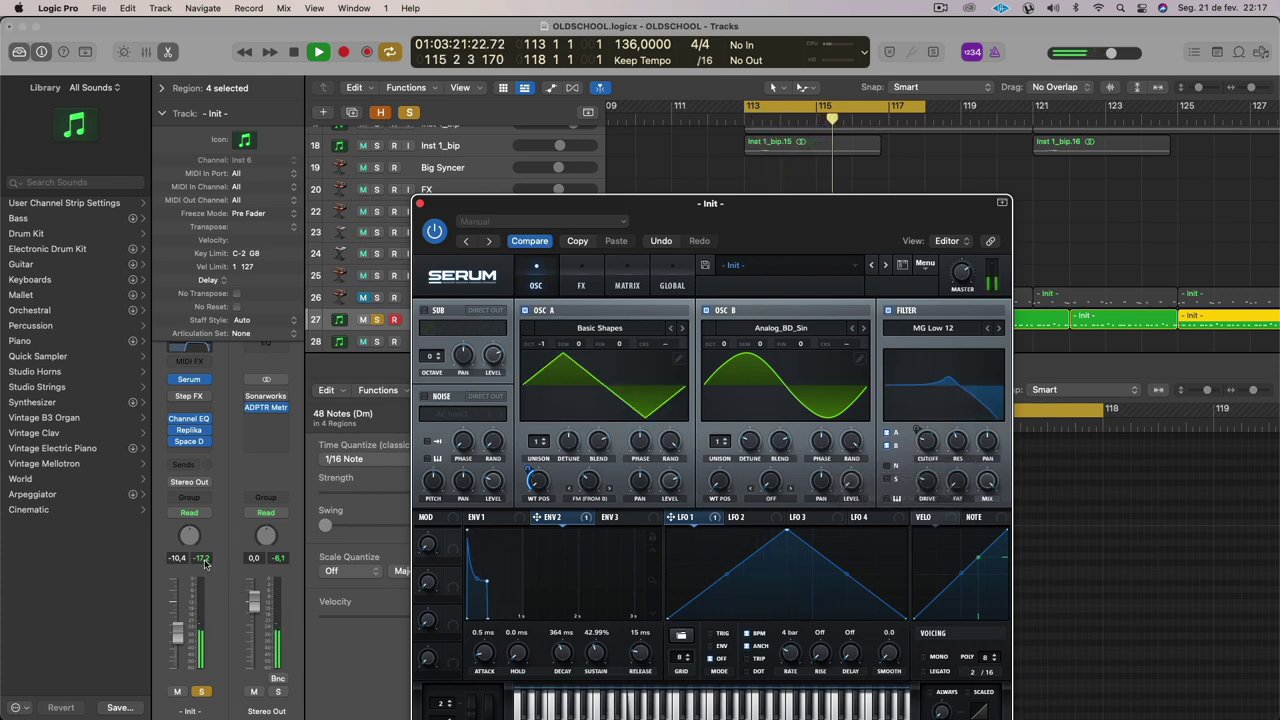
Raise the track's volume to -7.8 dB and set Serum's filter cutoff to about 104 Hz.
left_click_drag(178, 633, 177, 623)
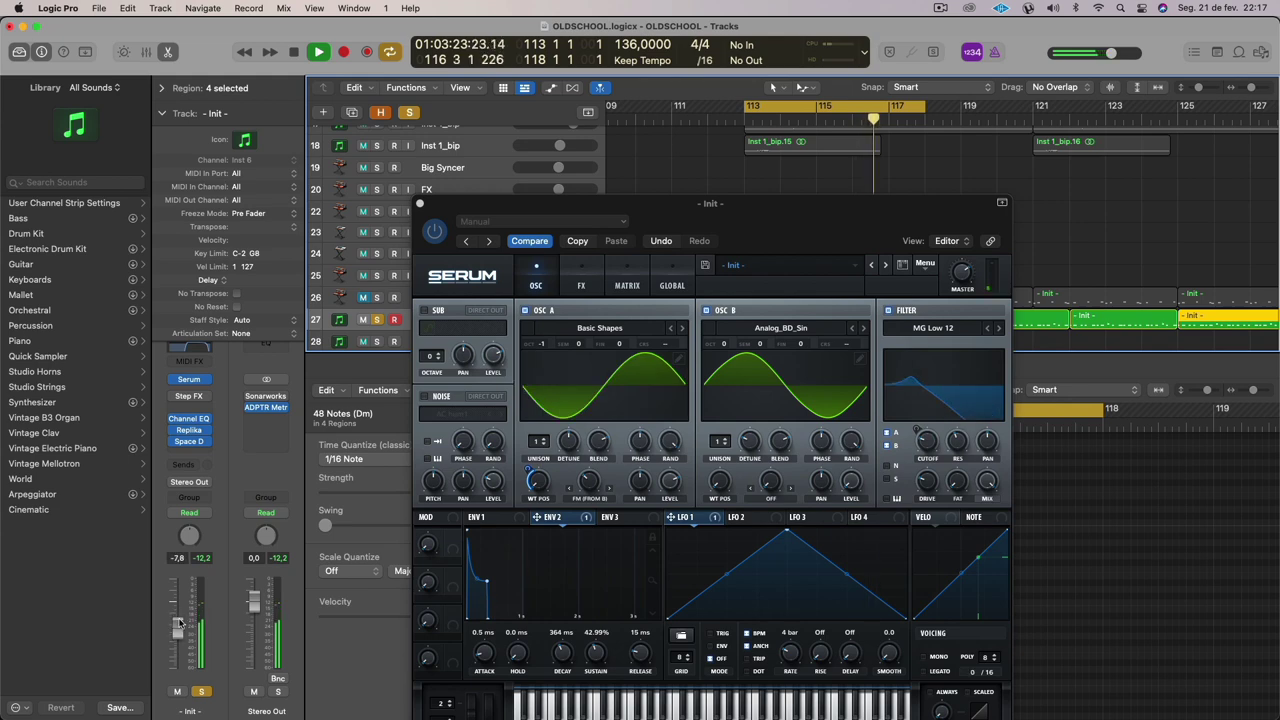
left_click(972, 430)
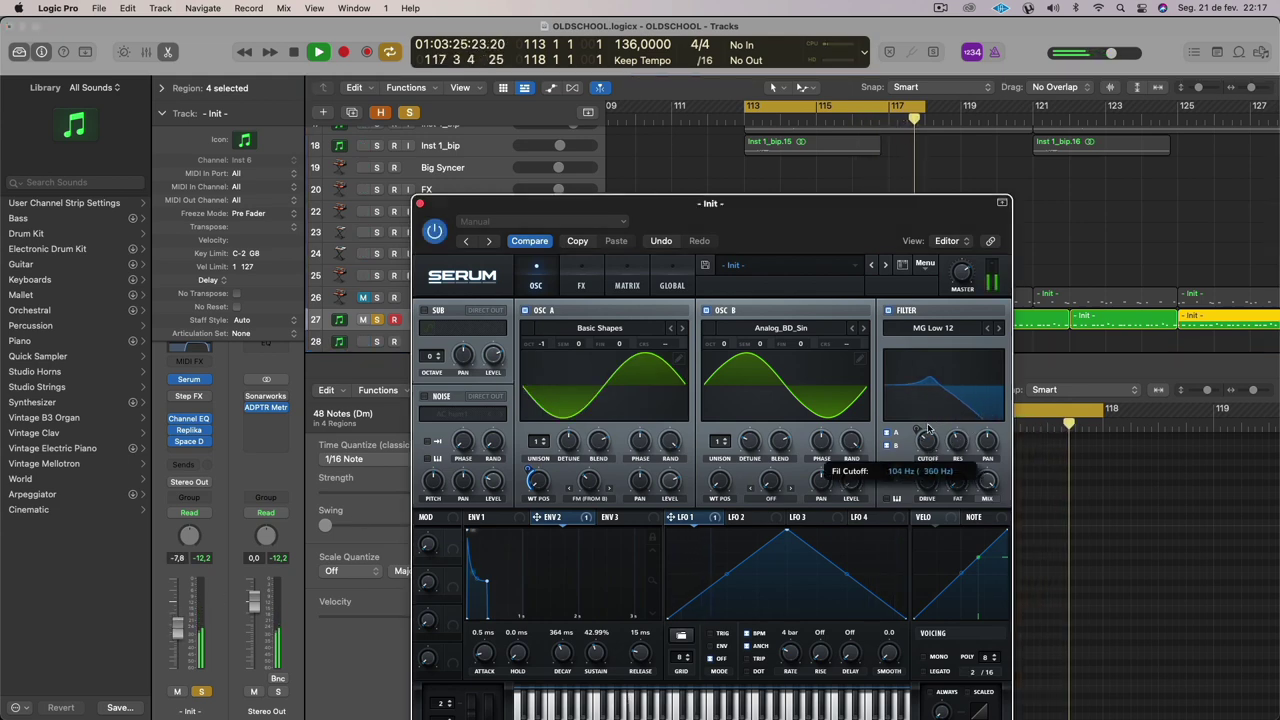
Replace oscillator A's wavetable with FatS and assign LFO 1 to the filter cutoff.
left_click(683, 329)
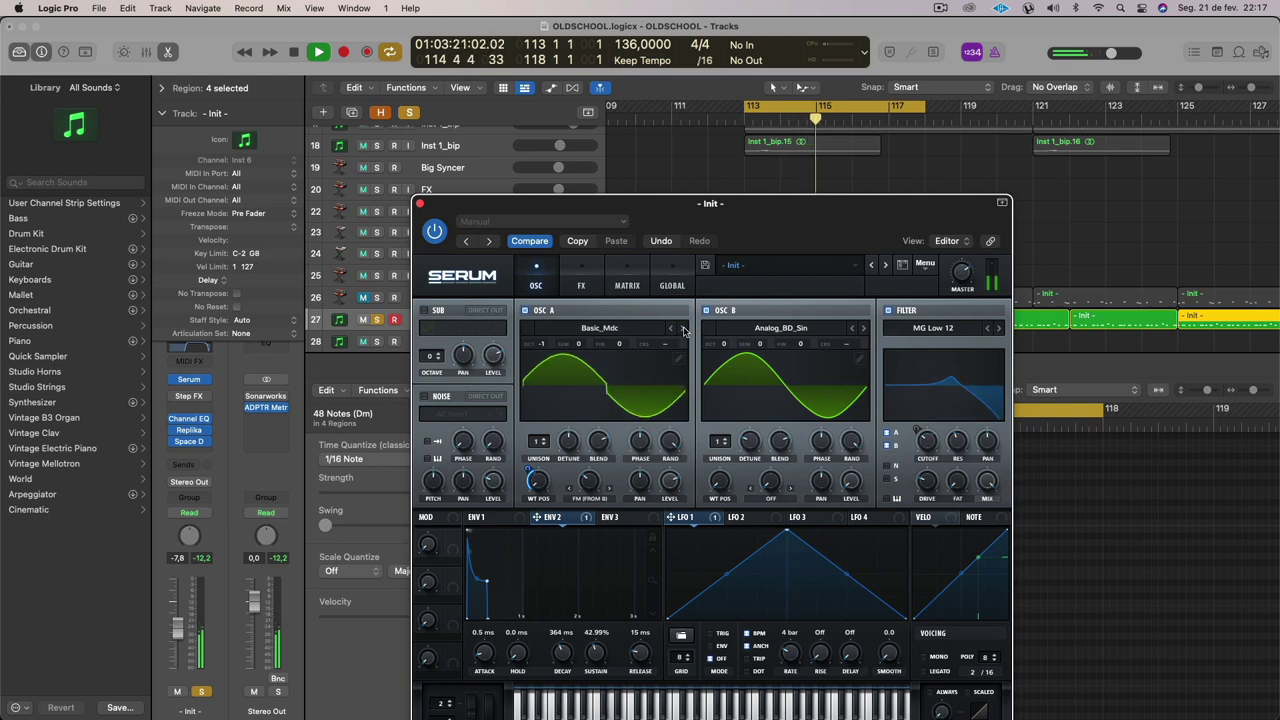
left_click(684, 330)
left_click(644, 329)
mouse_move(655, 374)
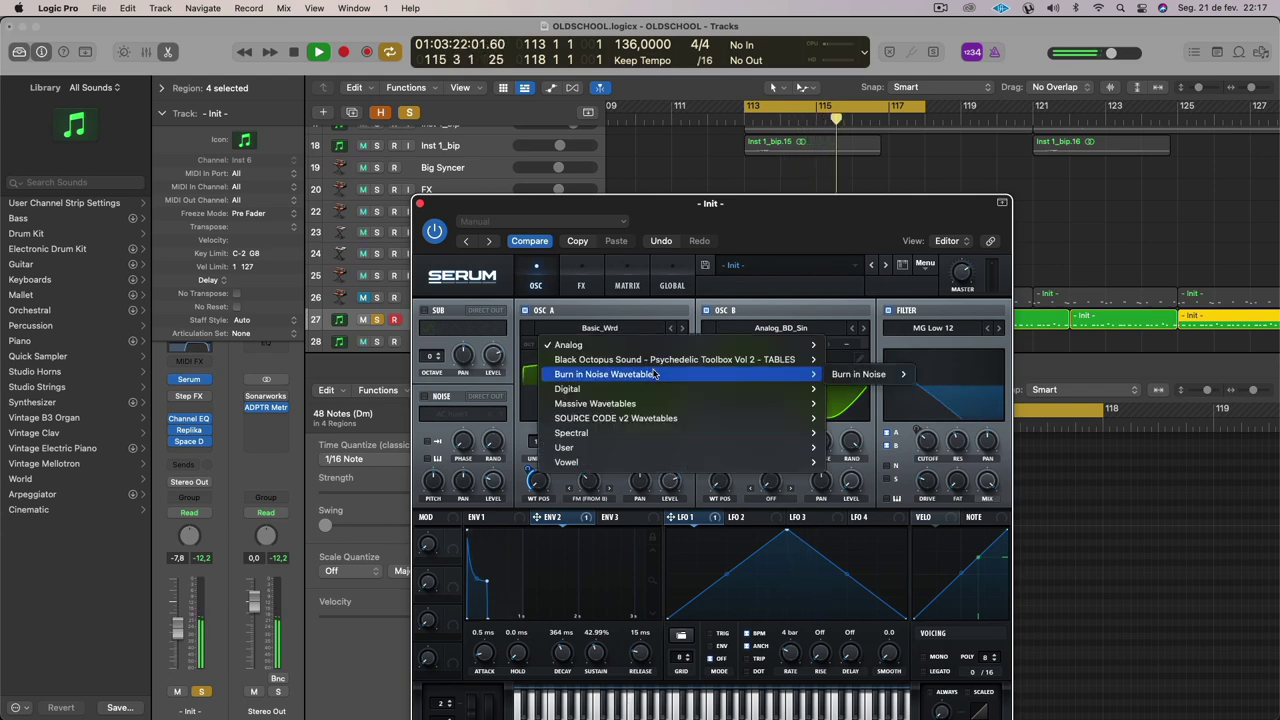
mouse_move(858, 374)
left_click(910, 374)
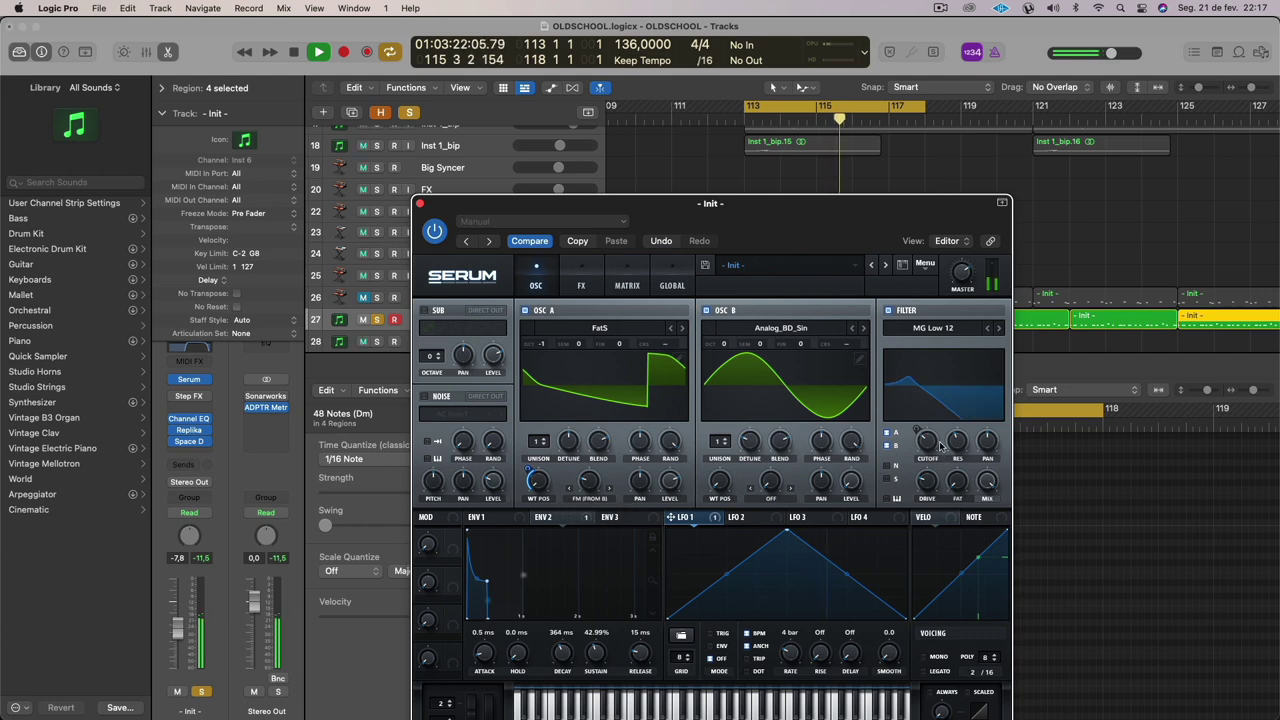
left_click_drag(940, 447, 933, 412)
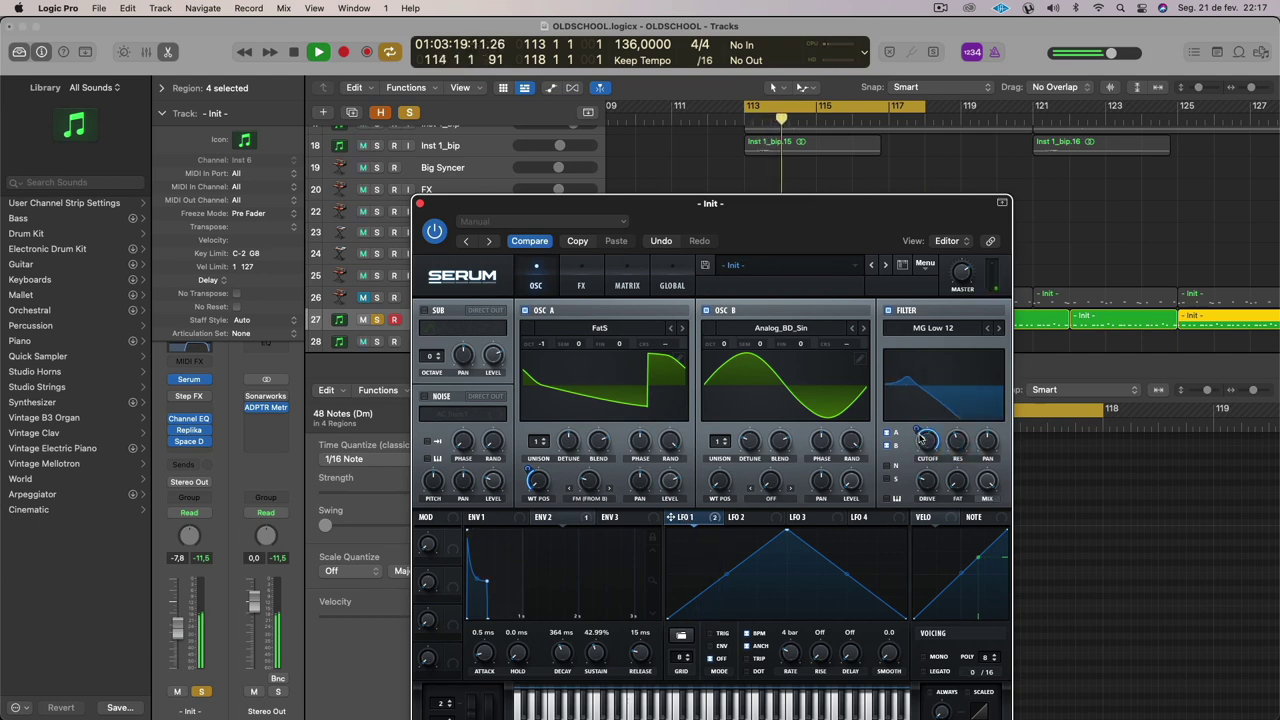
Readjust Serum's filter cutoff, set envelope 2's sustain to 37.65% and close the plug-in window.
left_click_drag(920, 437, 915, 432)
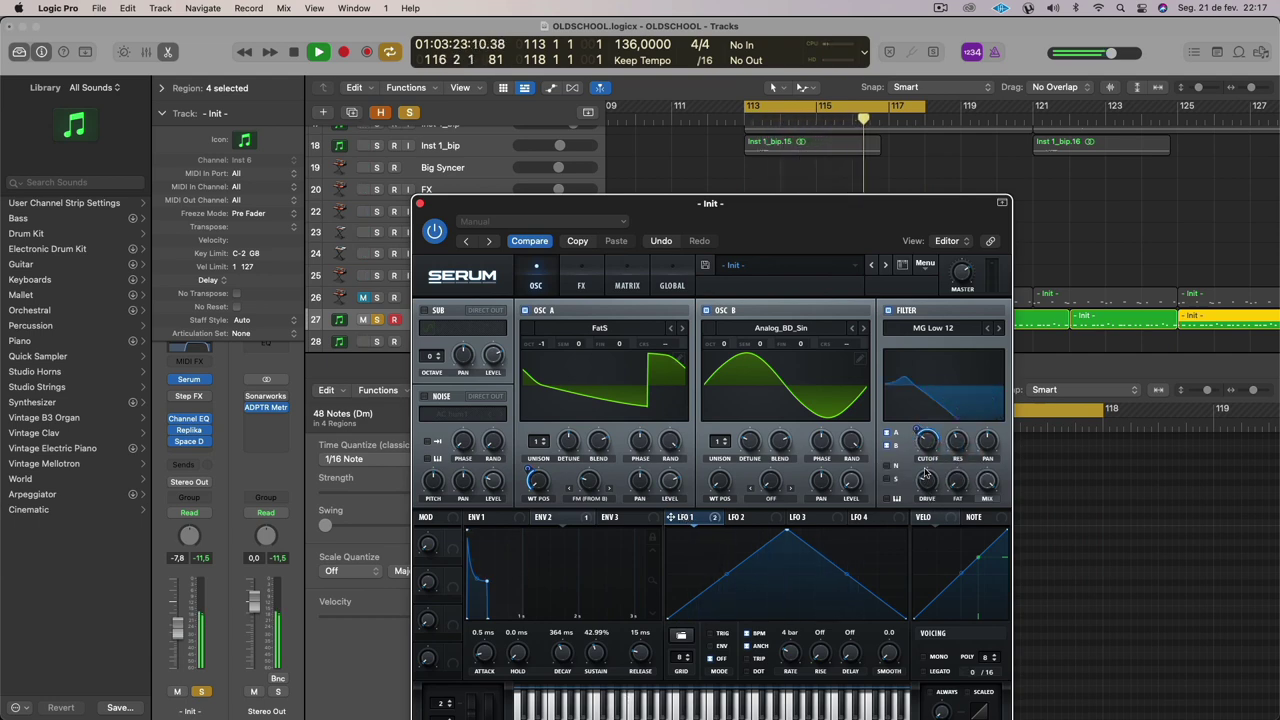
left_click_drag(596, 652, 598, 672)
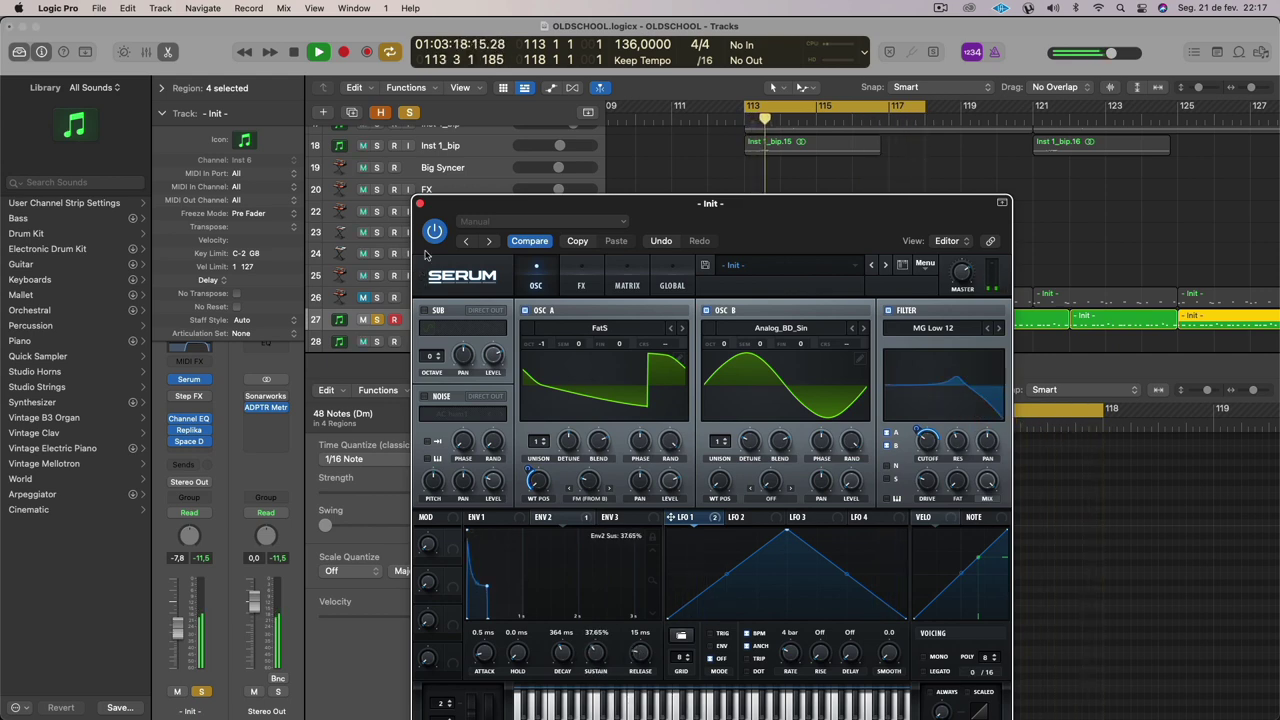
left_click(419, 203)
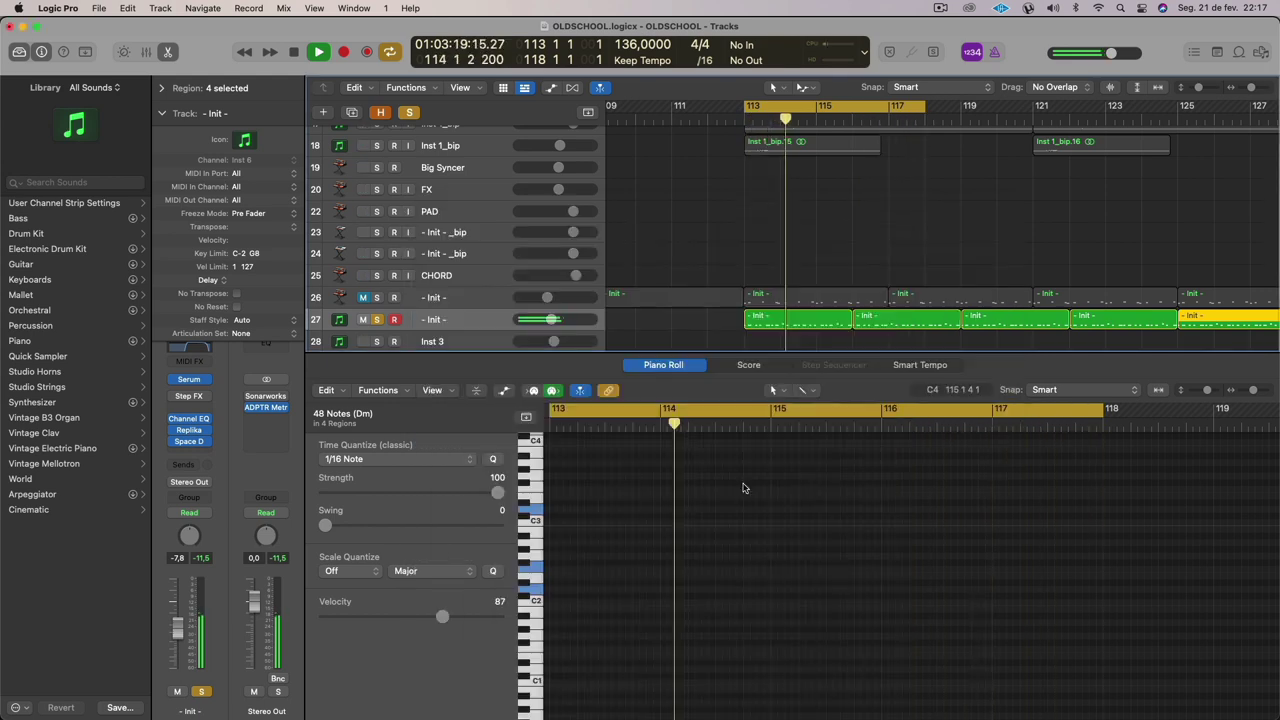
In track 27's region at bar 113, raise the second D2 note an octave to D3.
left_click(779, 318)
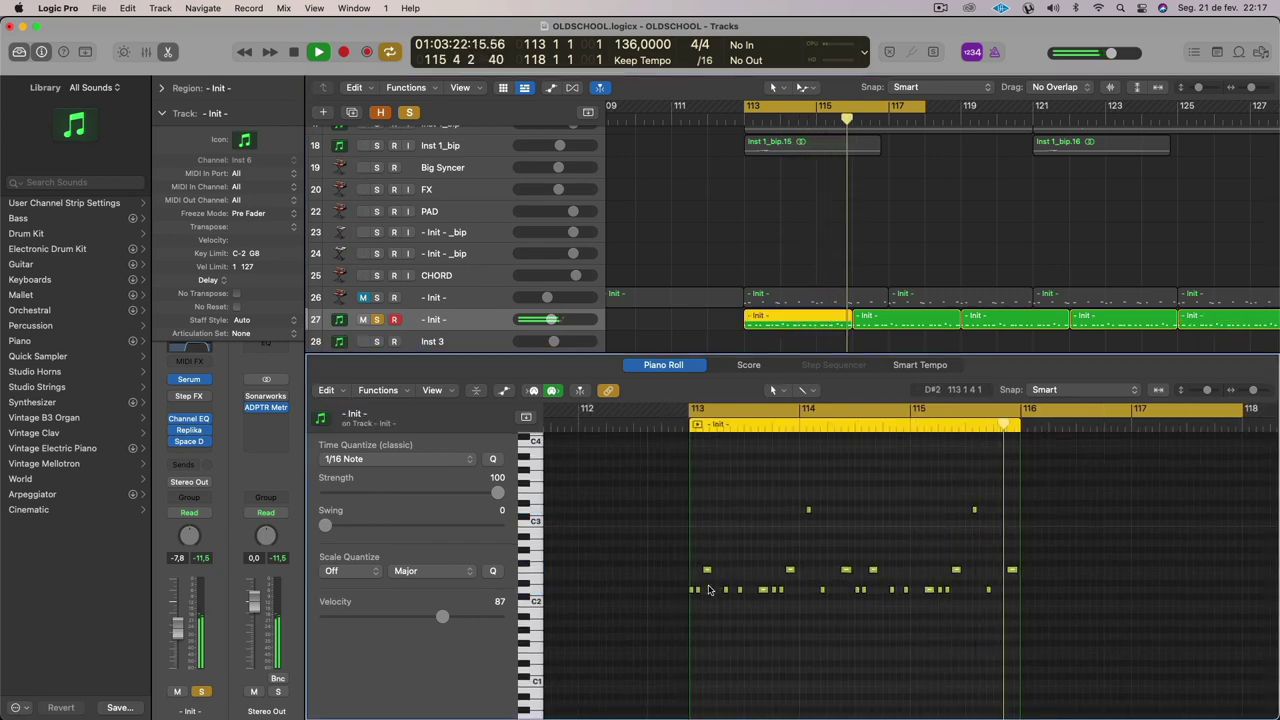
left_click(697, 592)
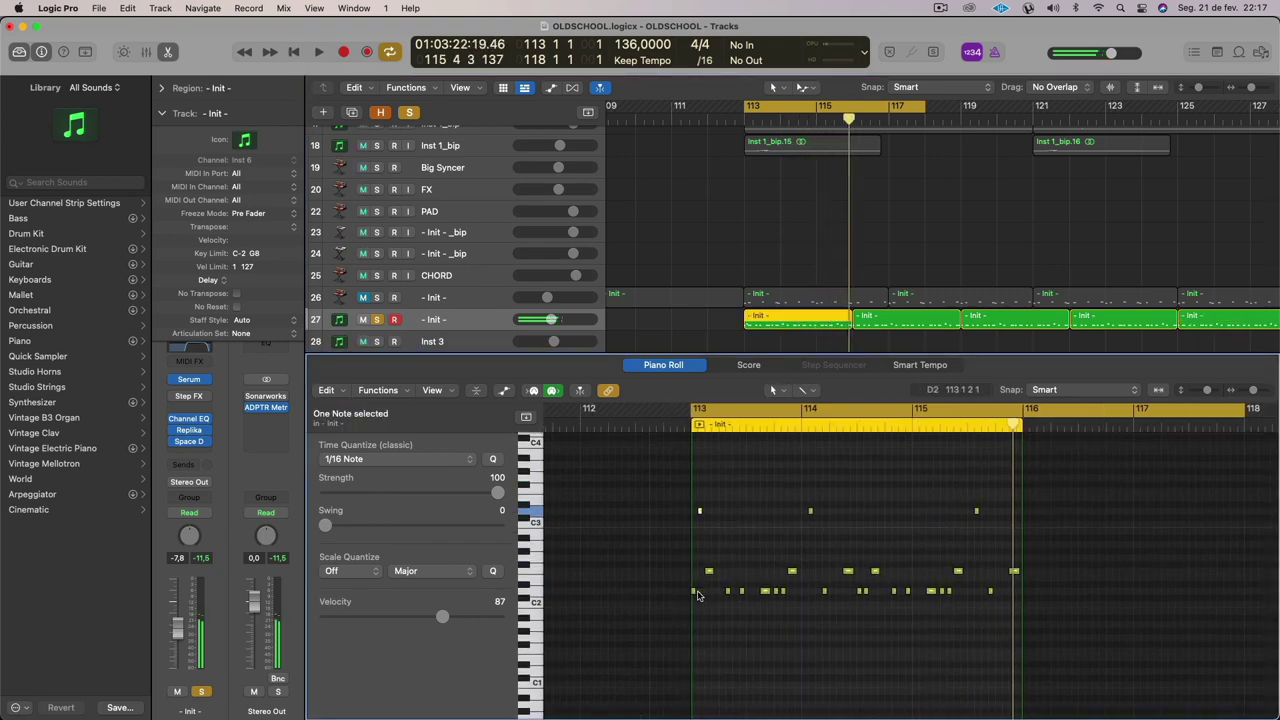
scroll(787, 547, "up", 5)
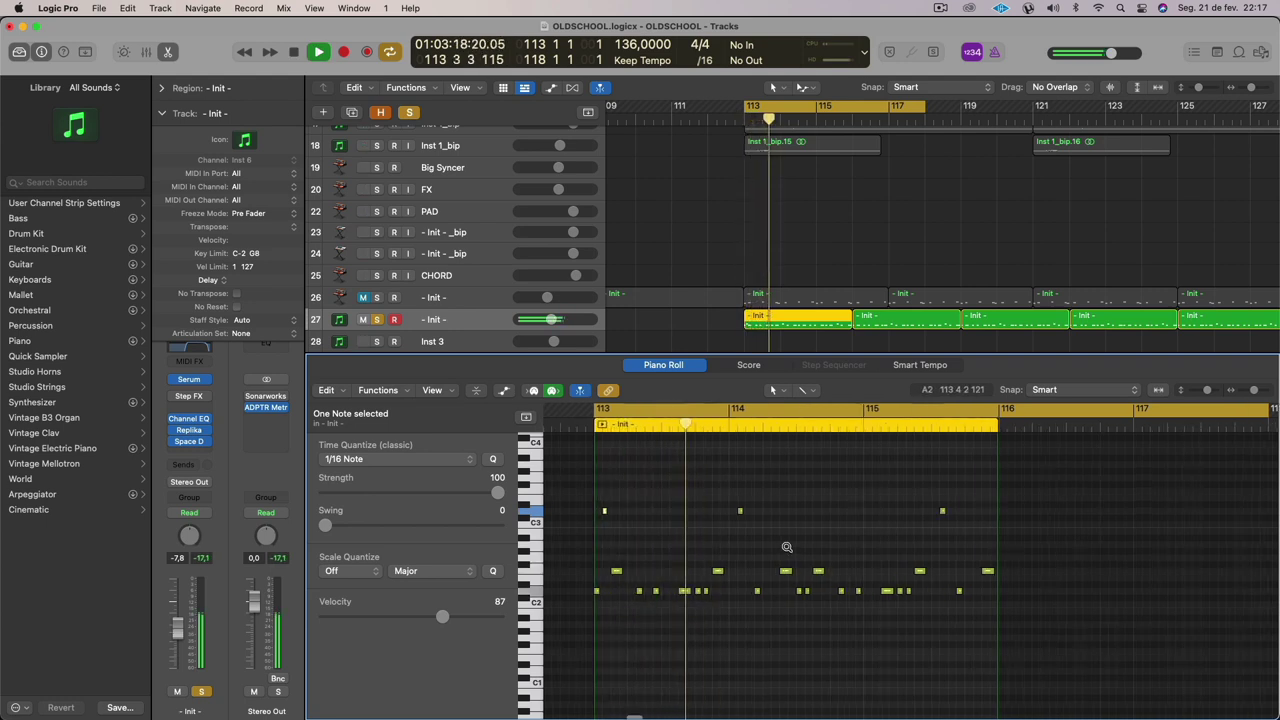
scroll(787, 549, "left", 5)
key("space")
key("space")
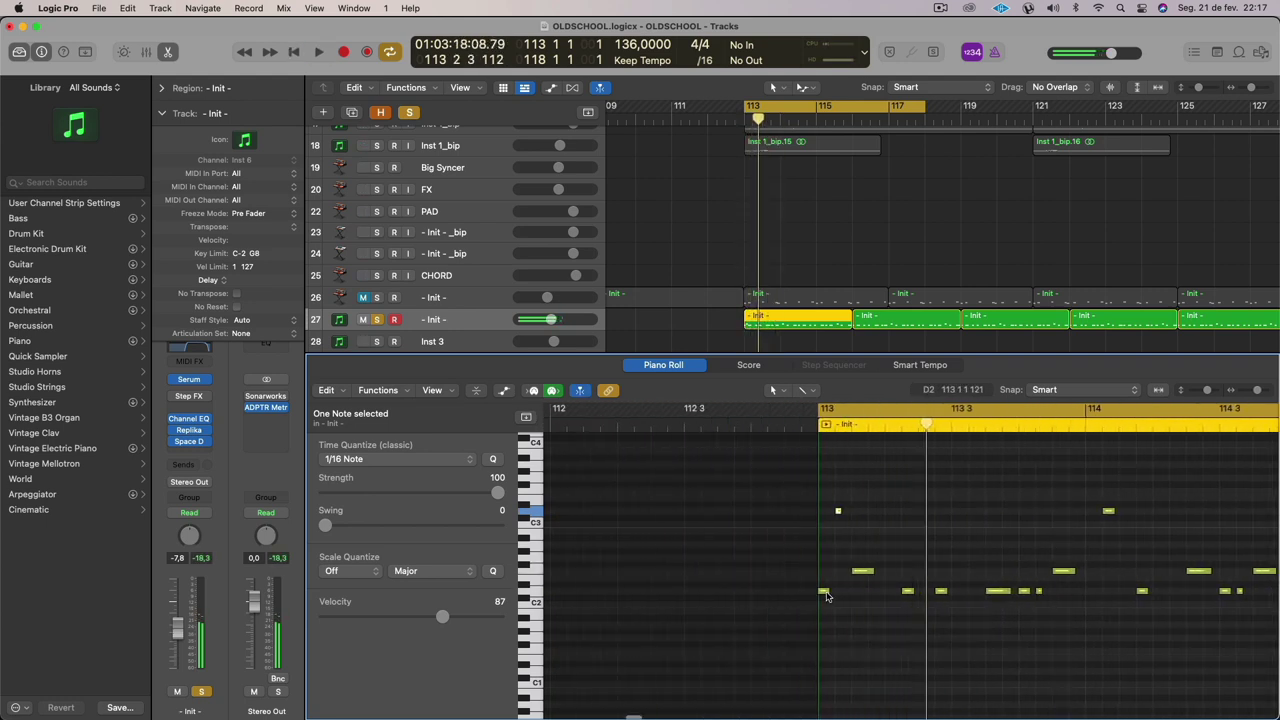
Lengthen the opening D2 note at bar 113 until it reaches the next note.
left_click_drag(827, 594, 830, 592)
scroll(830, 592, "up", 5)
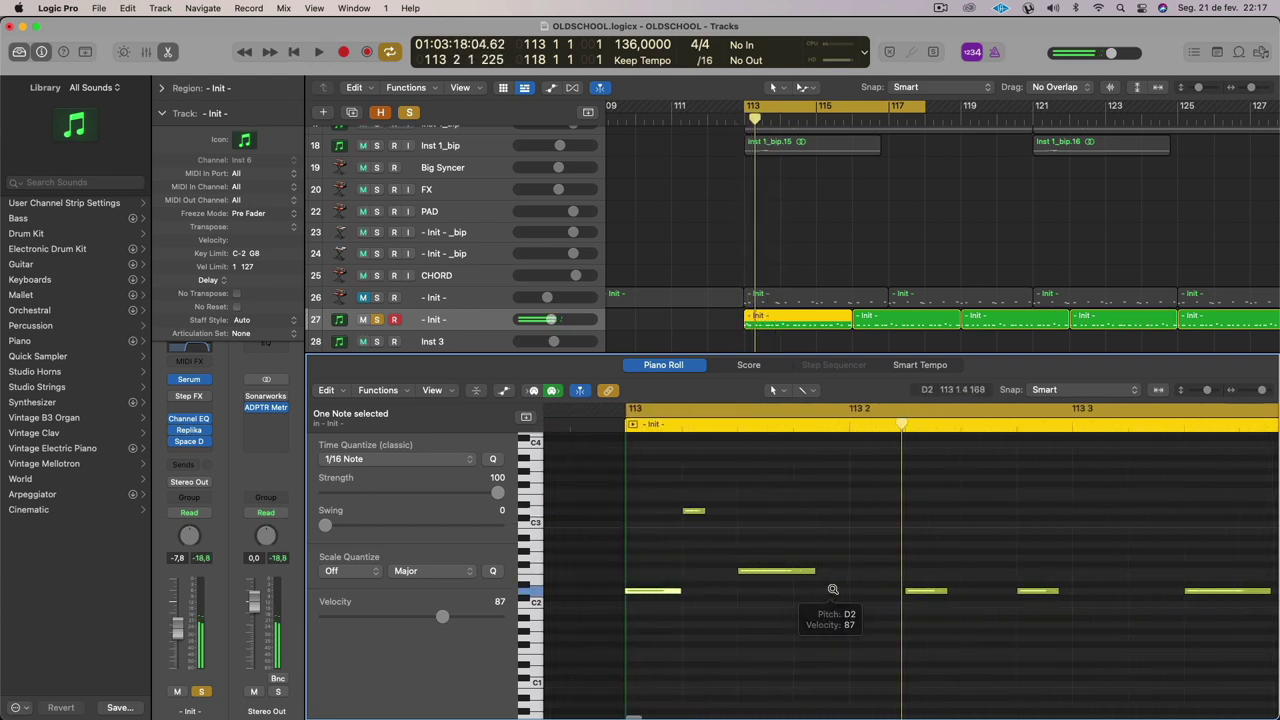
scroll(812, 593, "left", 2)
left_click_drag(681, 591, 683, 592)
key("space")
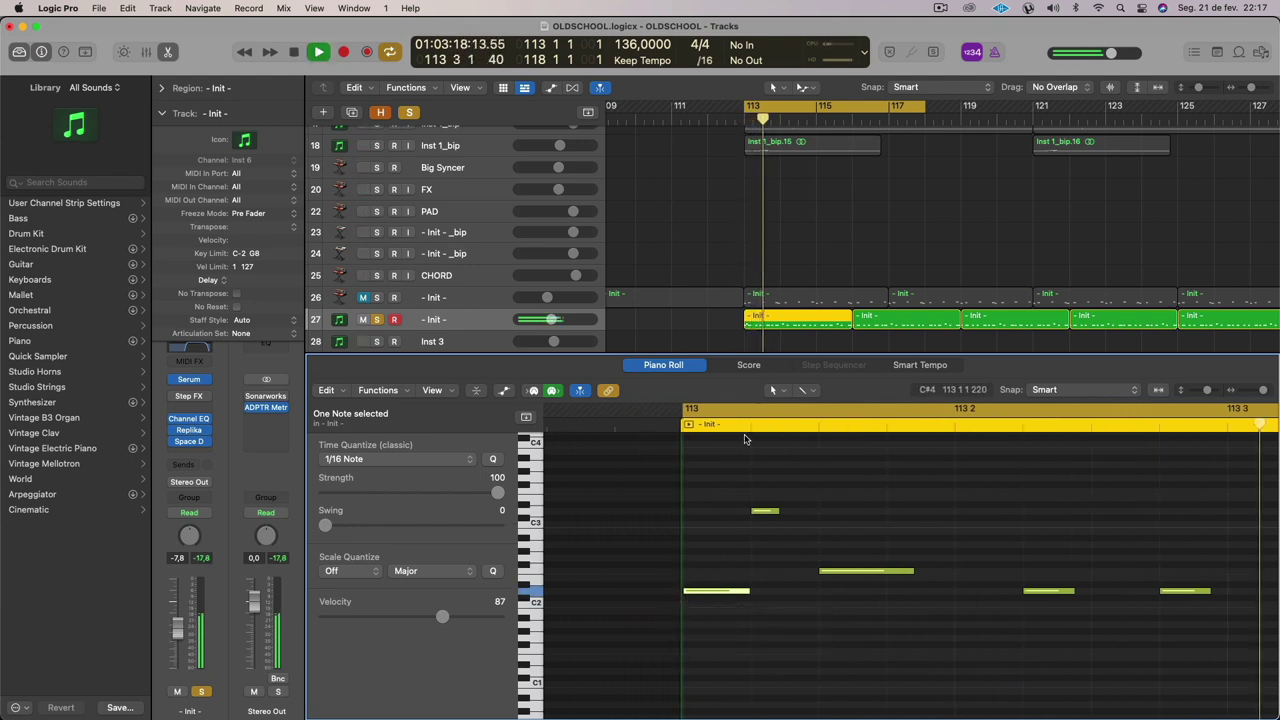
Delete all the copied regions on track 27 that follow the first region at bar 113.
scroll(760, 450, "down", 5)
left_click(868, 318)
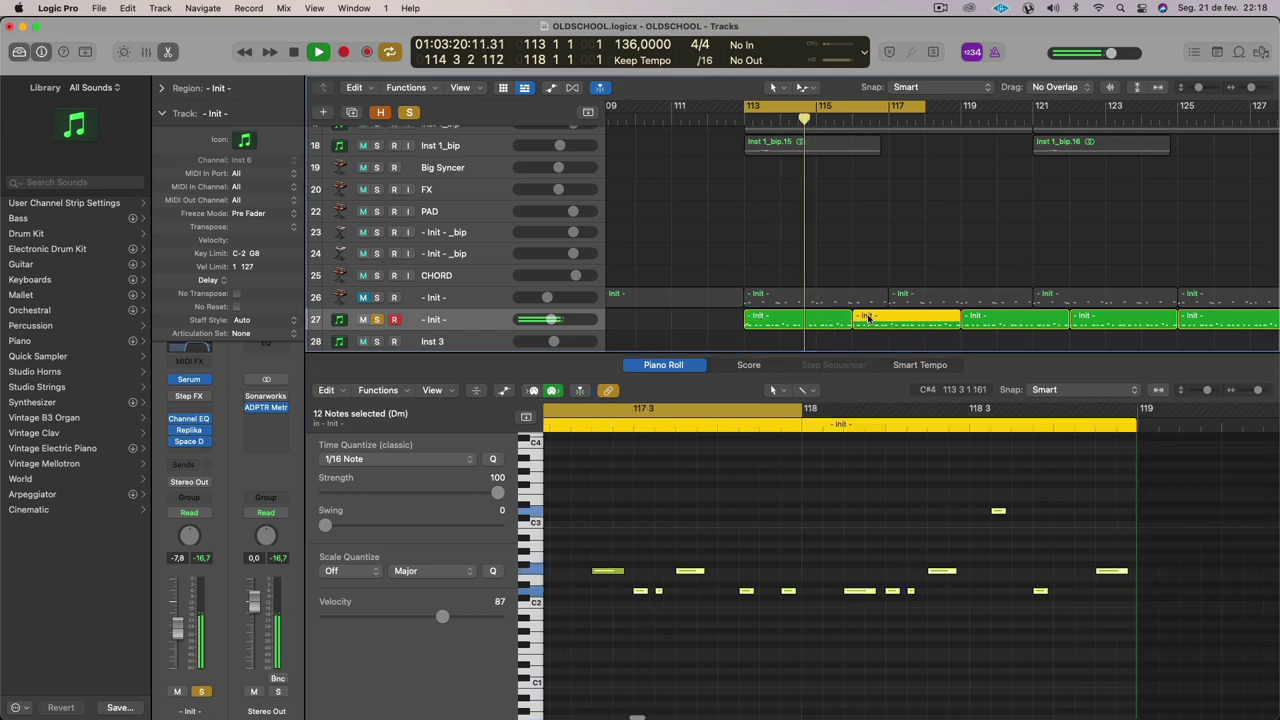
key("Delete")
left_click(817, 317)
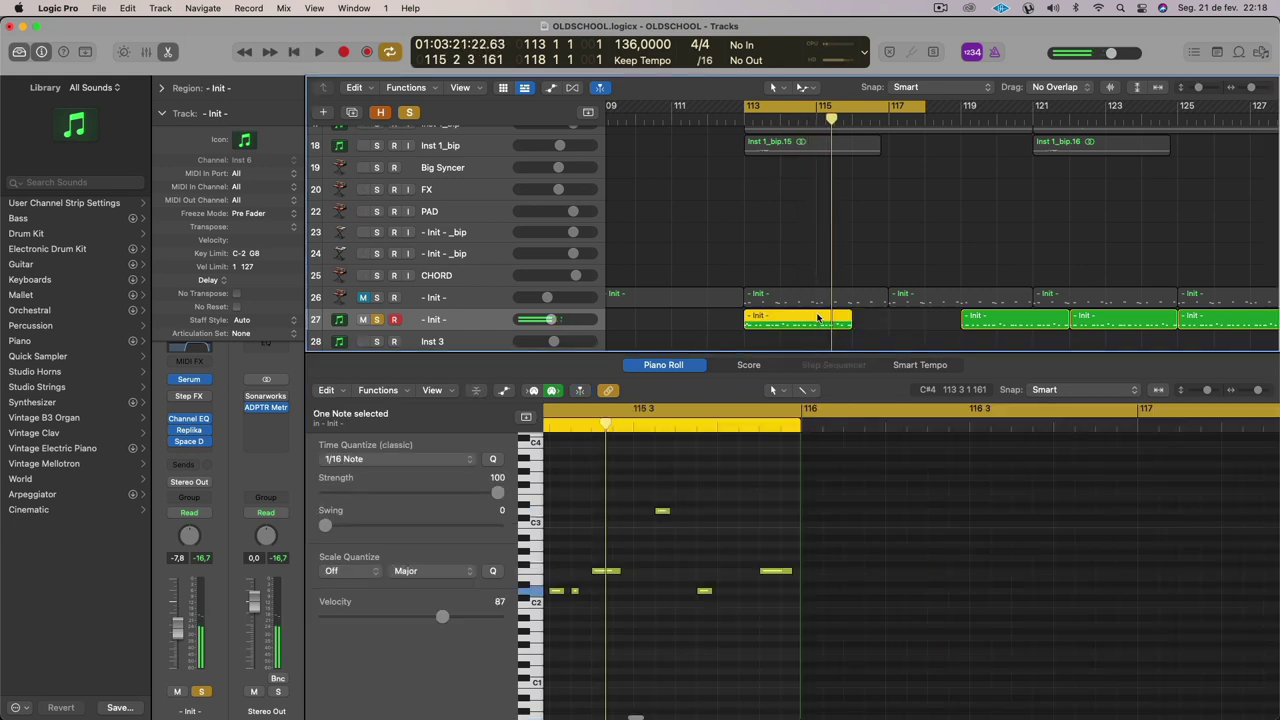
scroll(900, 325, "left", 2)
left_click_drag(931, 330, 898, 328)
scroll(1180, 315, "down", 3)
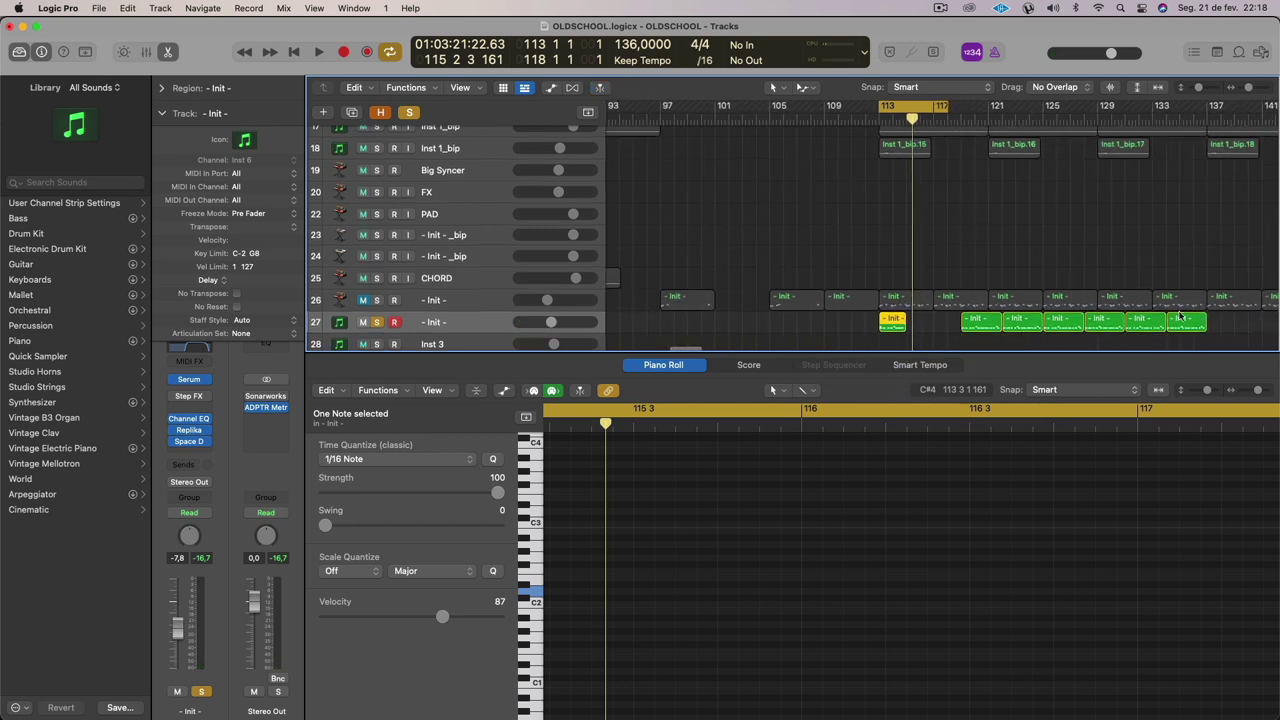
left_click_drag(1217, 322, 945, 325)
key("BackSpace")
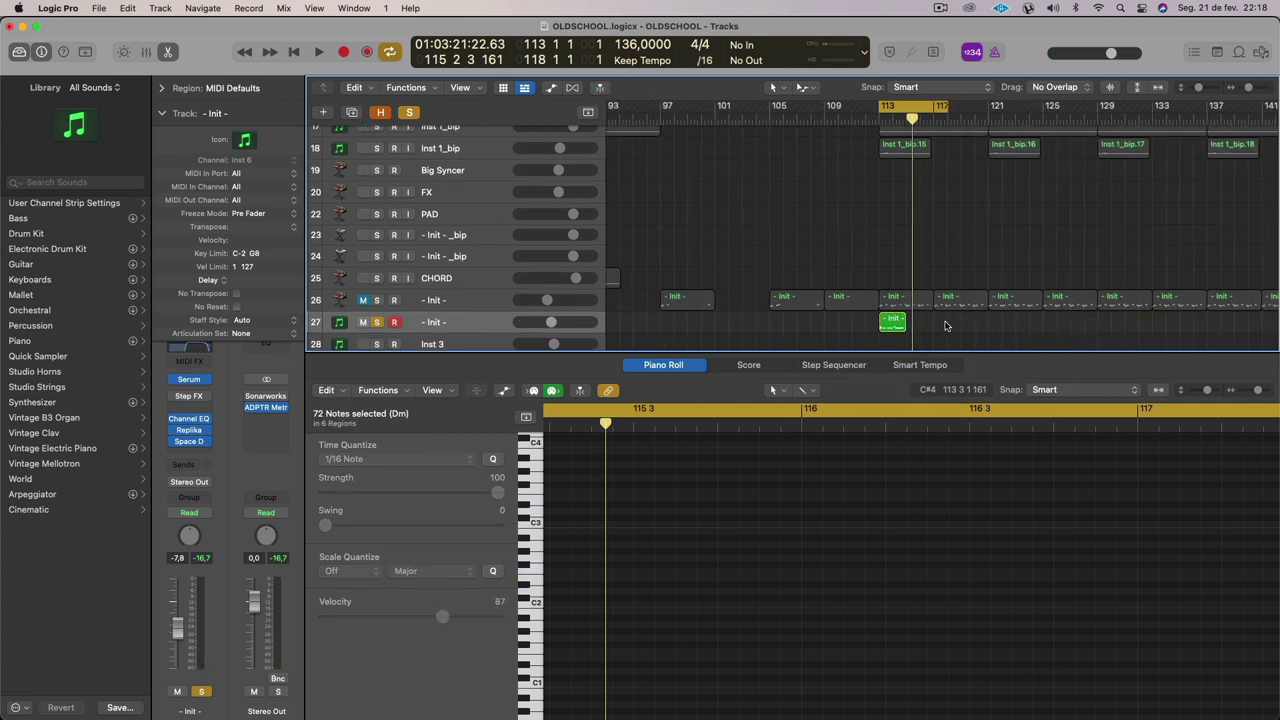
Loop the edited region from bar 113 along track 27 and play it back.
left_click(891, 320)
key("l")
key("shift+space")
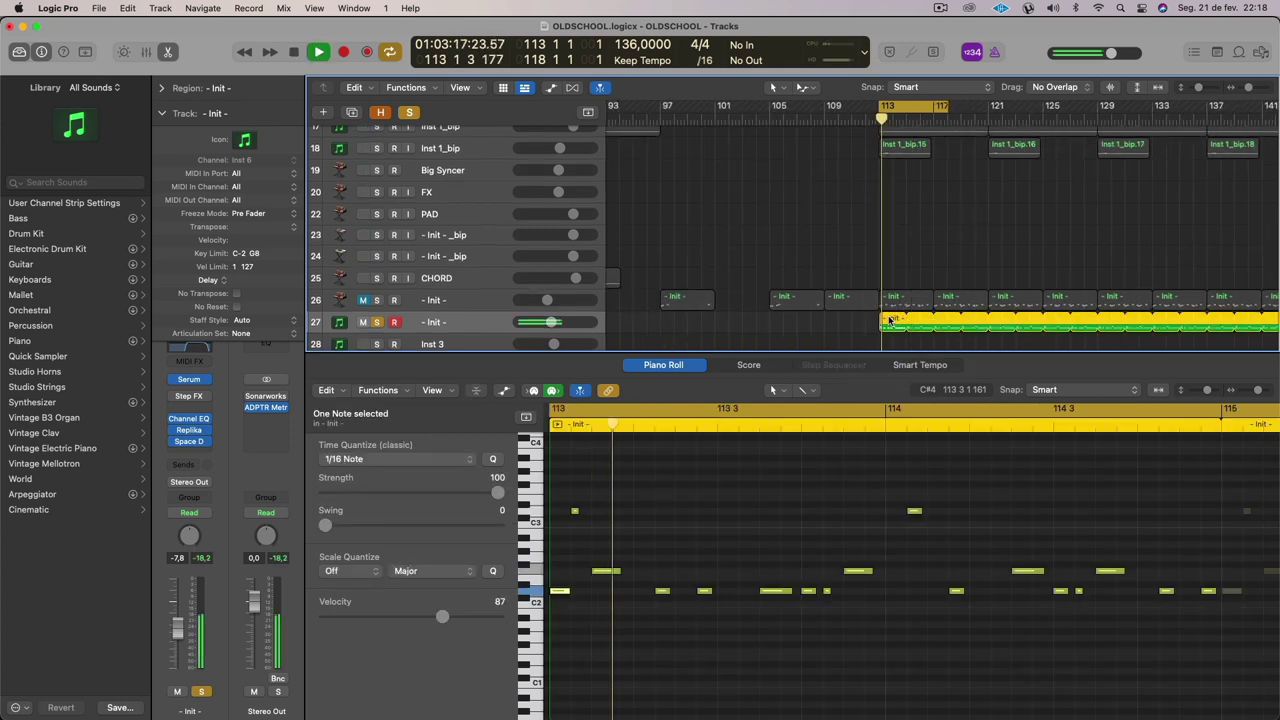
scroll(1031, 474, "down", 5)
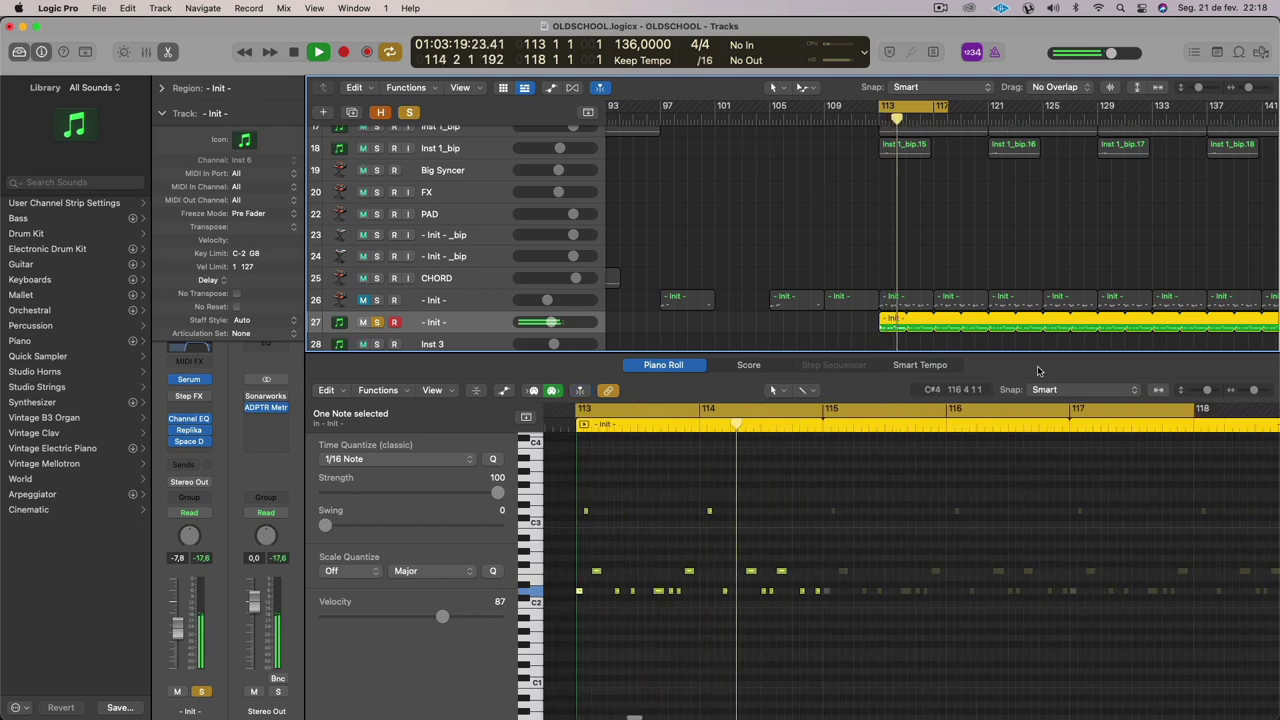
Reopen Serum and assign LFO 1 to oscillator B's wavetable position.
left_click(190, 380)
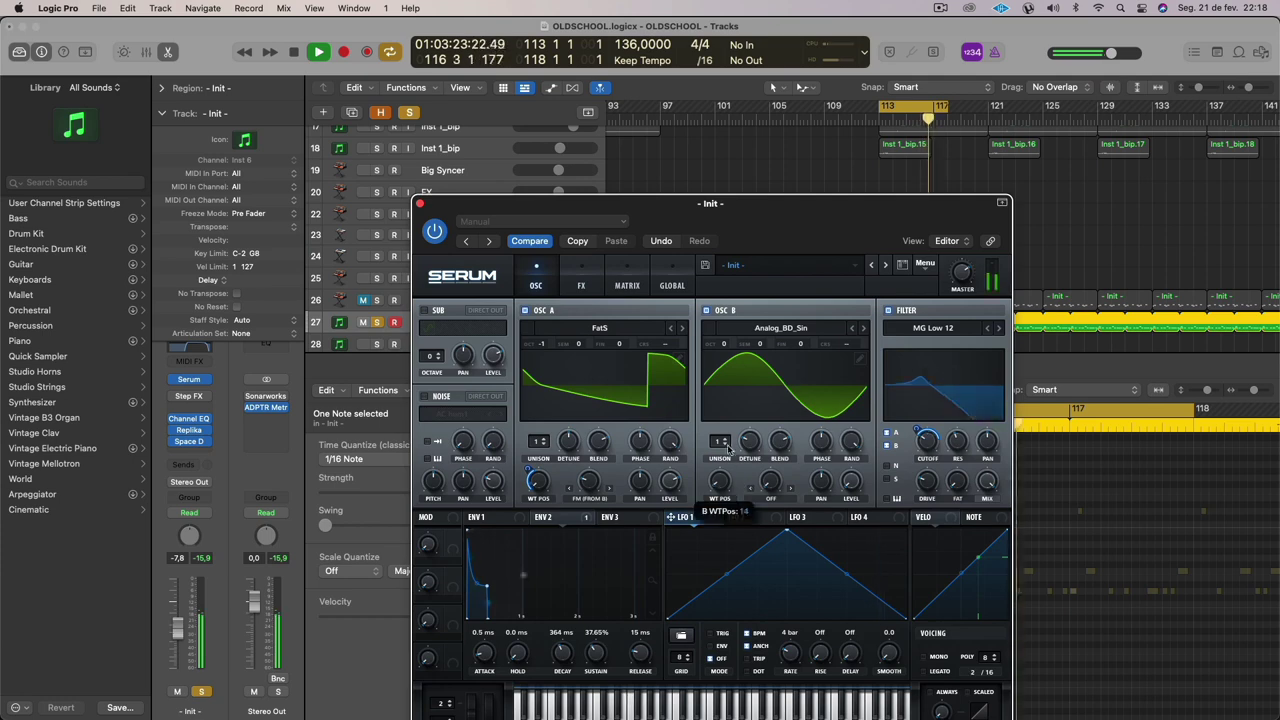
left_click_drag(721, 485, 726, 511)
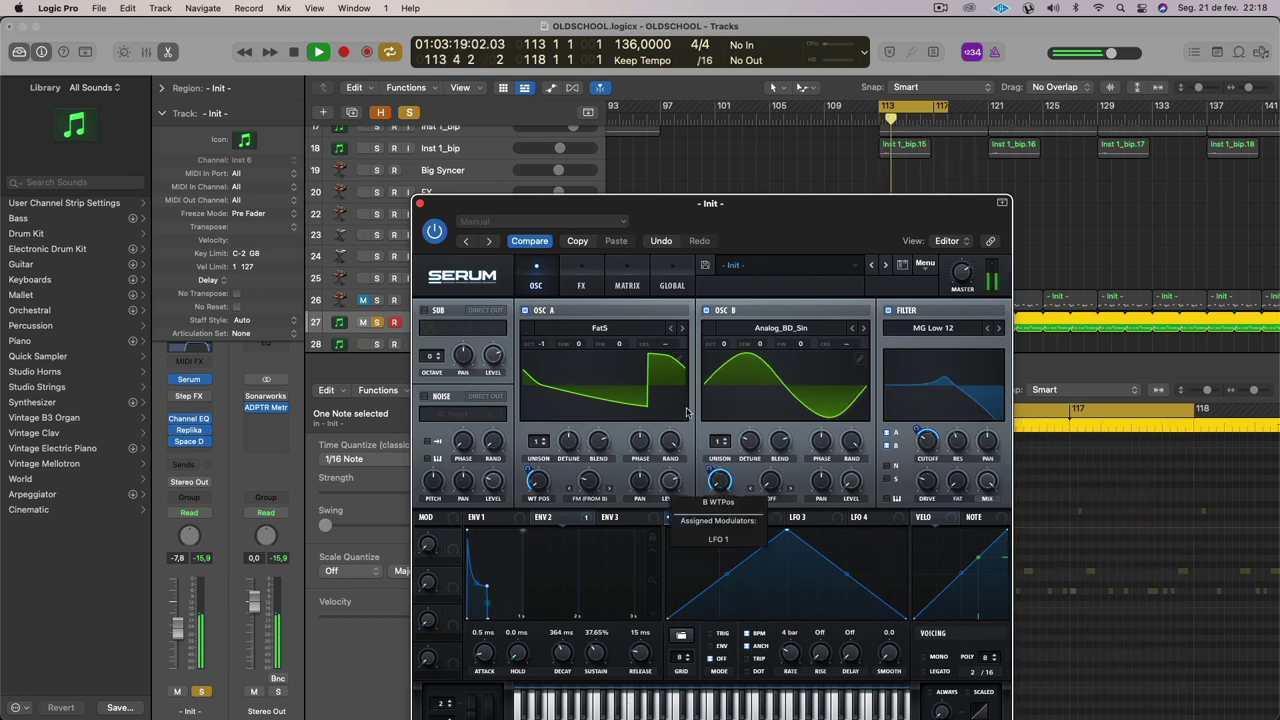
Turn on Serum's compressor and reverb effects and set the compressor threshold to about -23.2 dB.
left_click(584, 285)
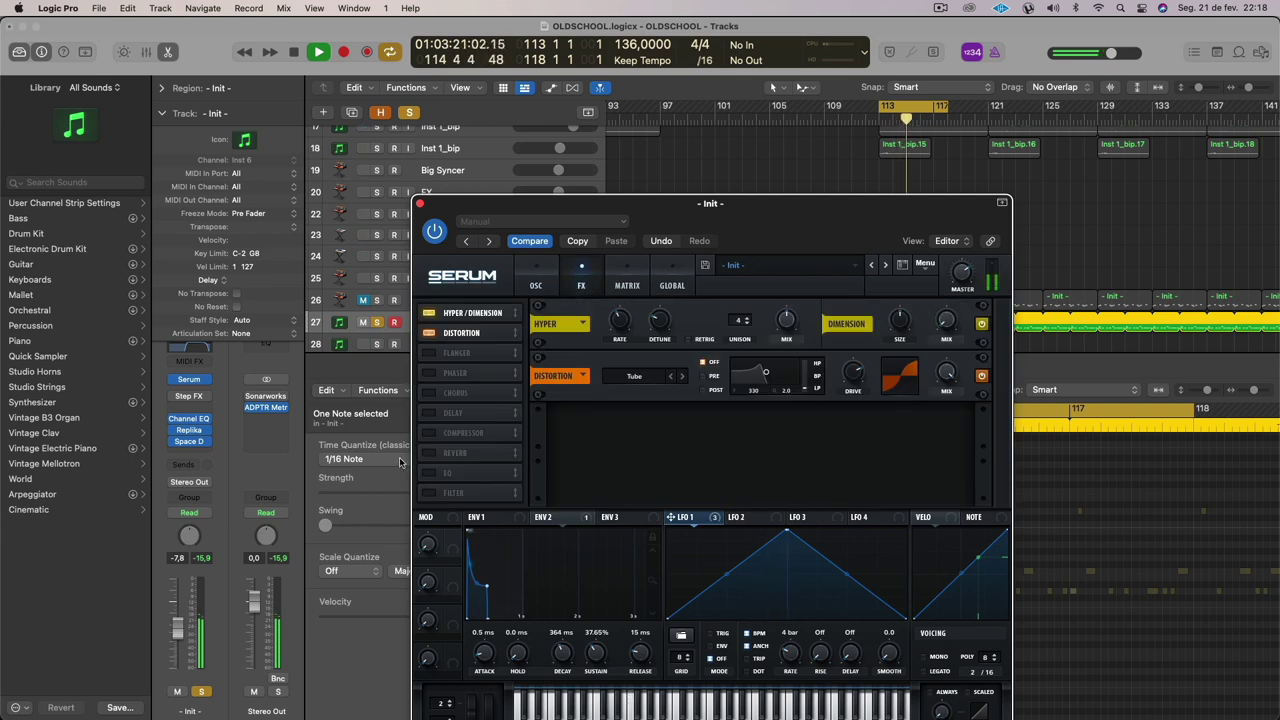
left_click(429, 433)
left_click(430, 452)
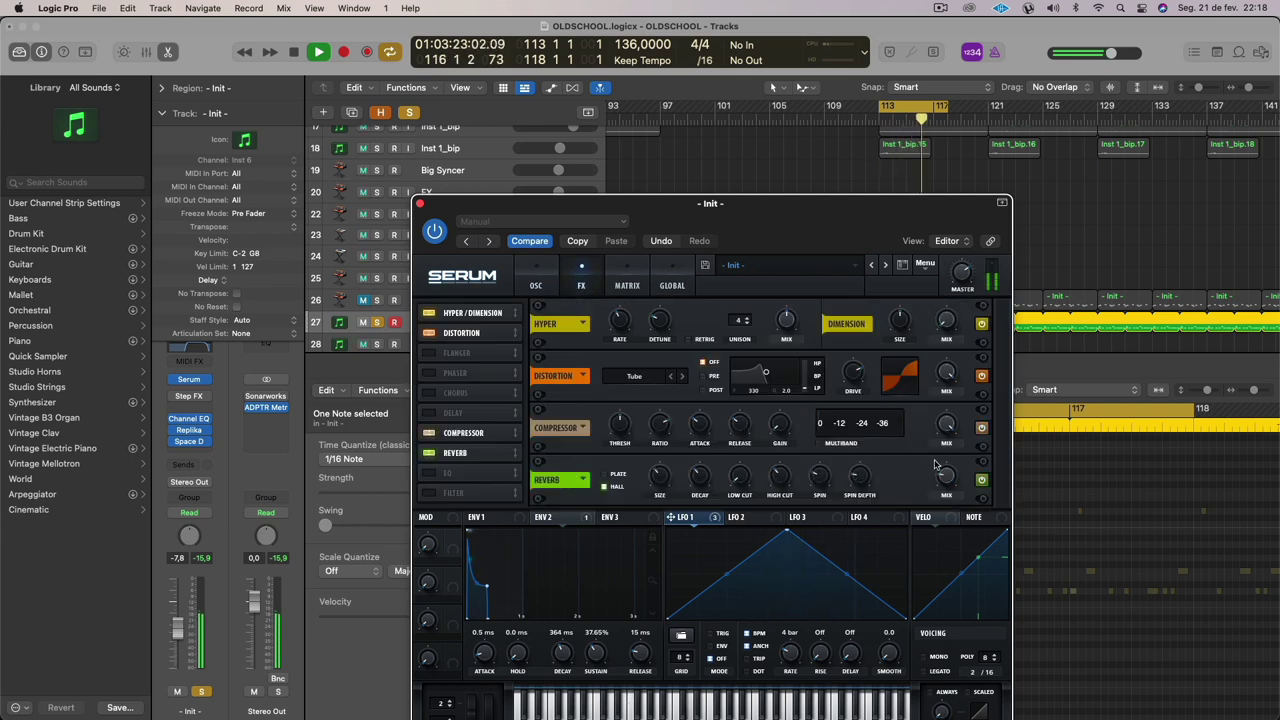
left_click_drag(946, 415, 936, 462)
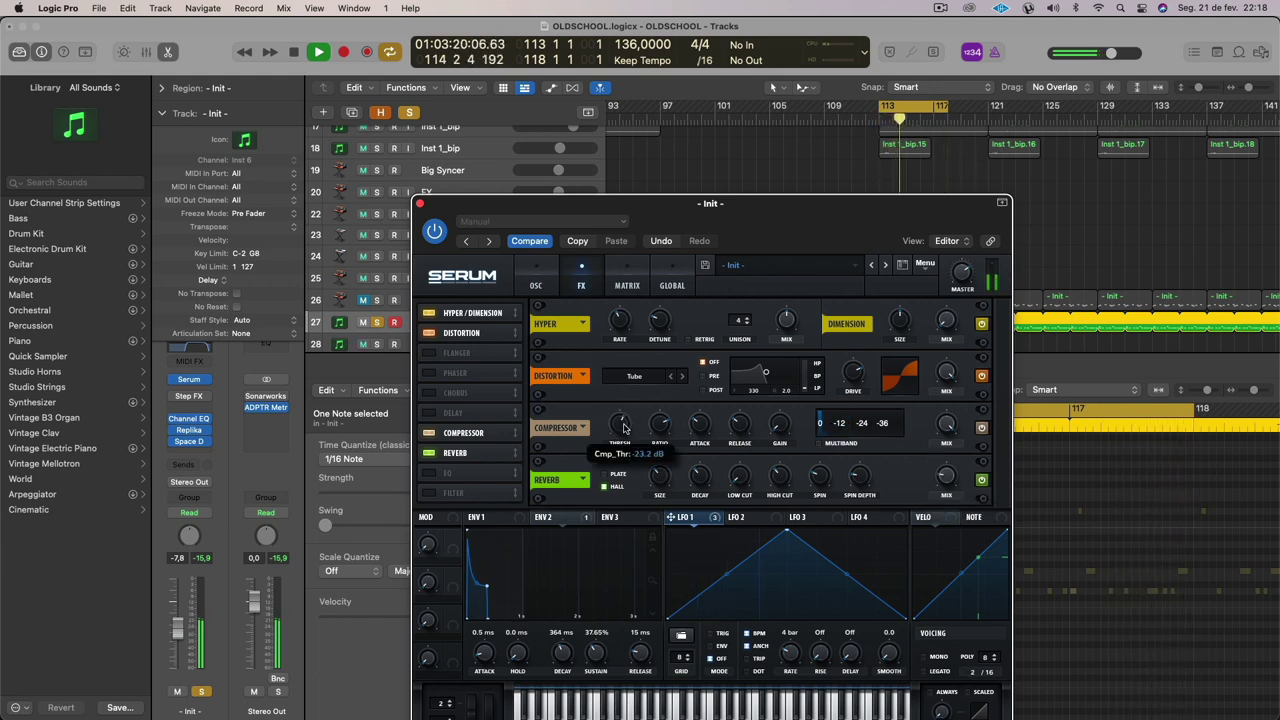
Add a Formant-I filter effect with its cutoff at about 51 Hz, modulated by LFO 1.
left_click(467, 500)
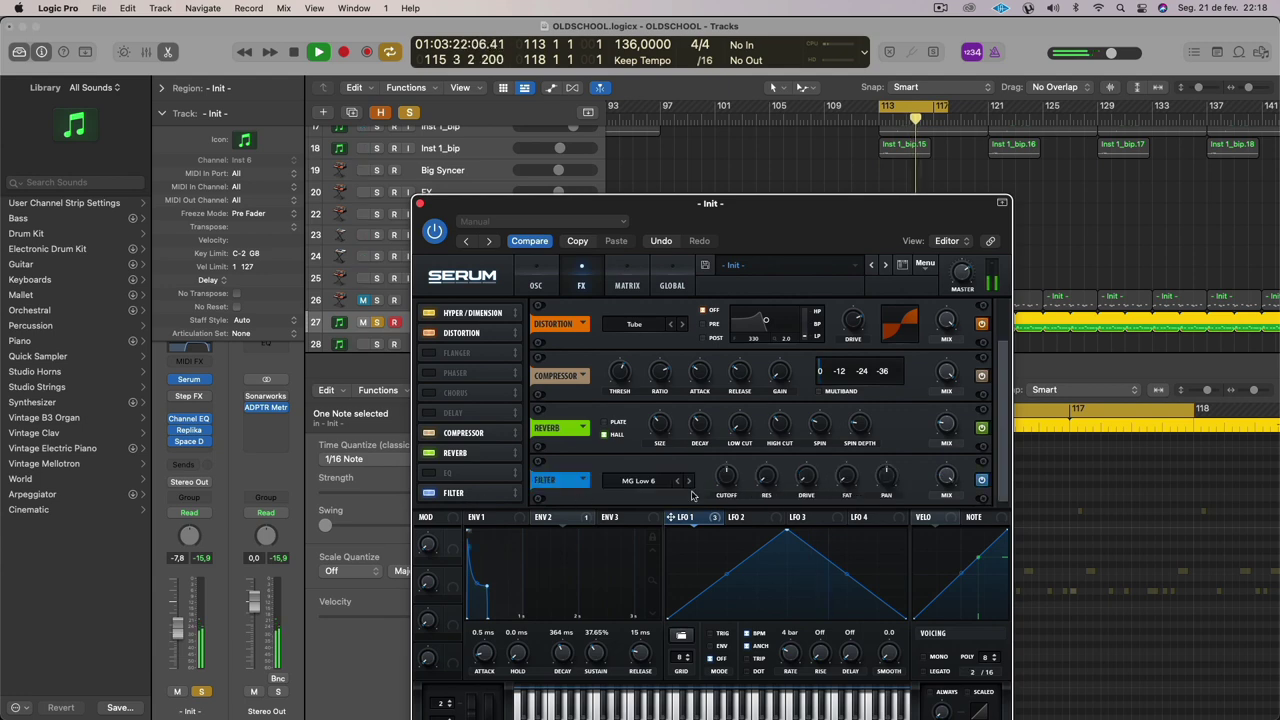
left_click(650, 482)
mouse_move(659, 540)
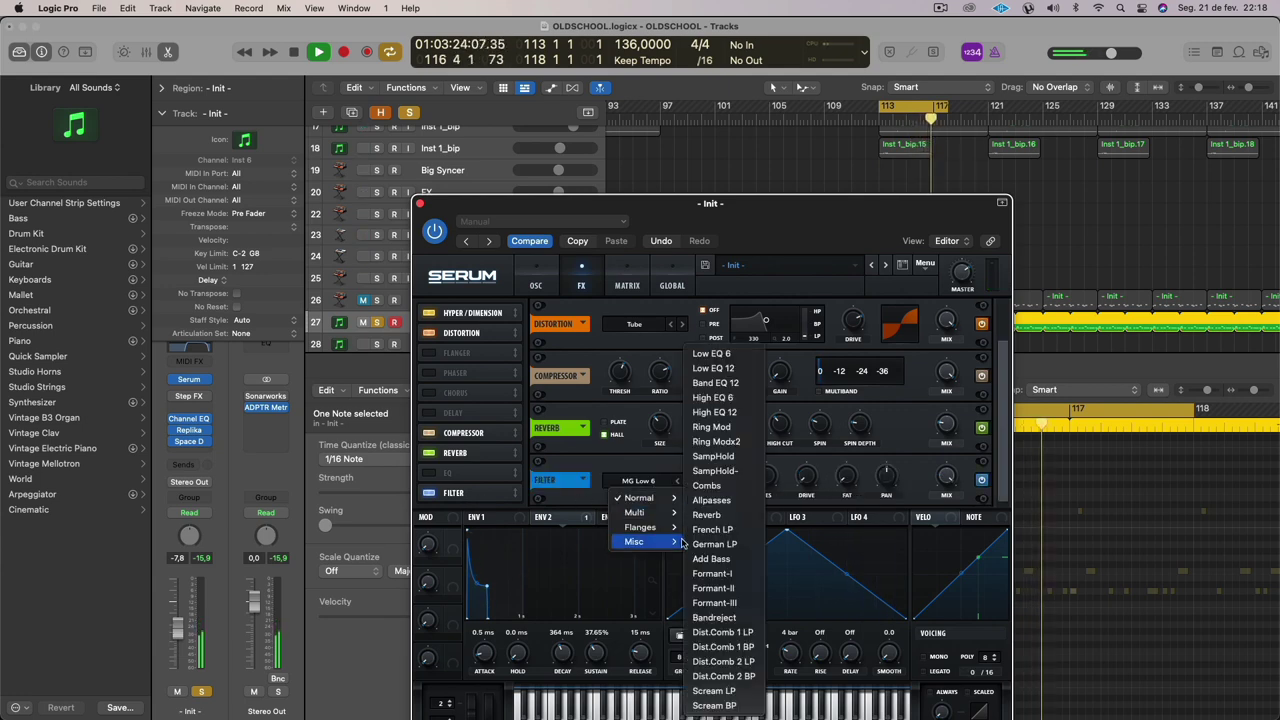
left_click(712, 573)
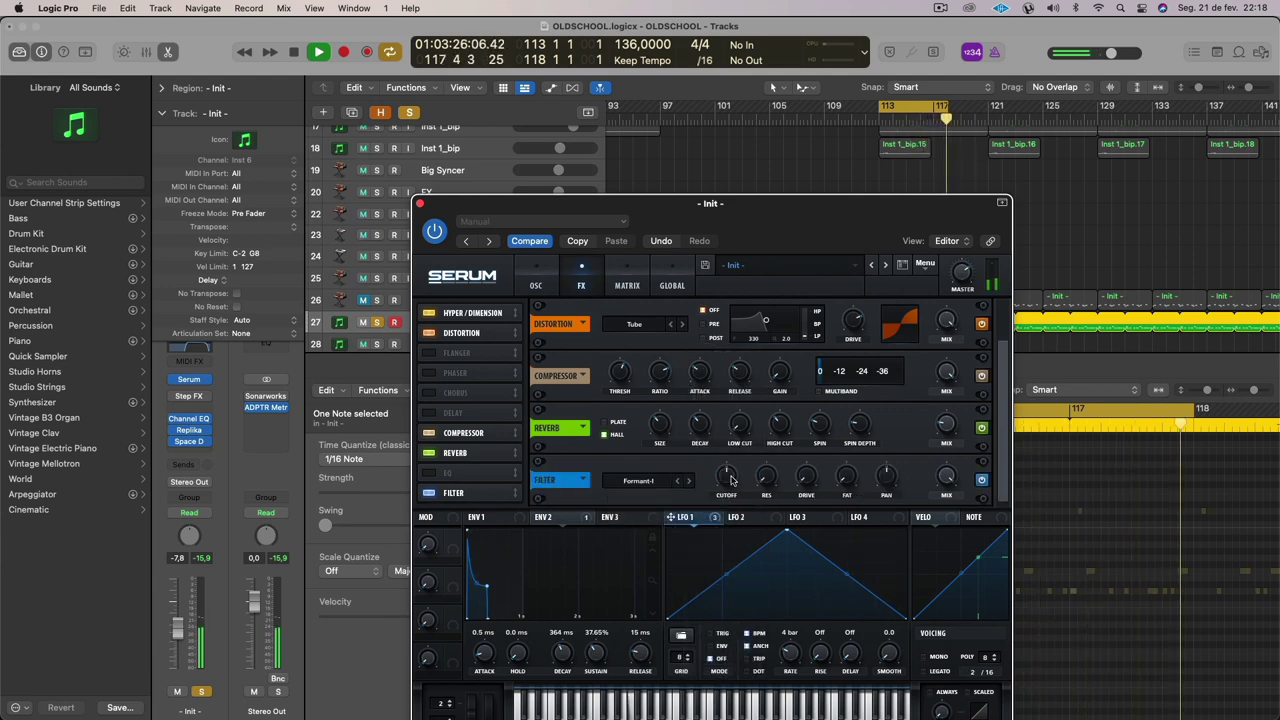
left_click_drag(731, 480, 727, 517)
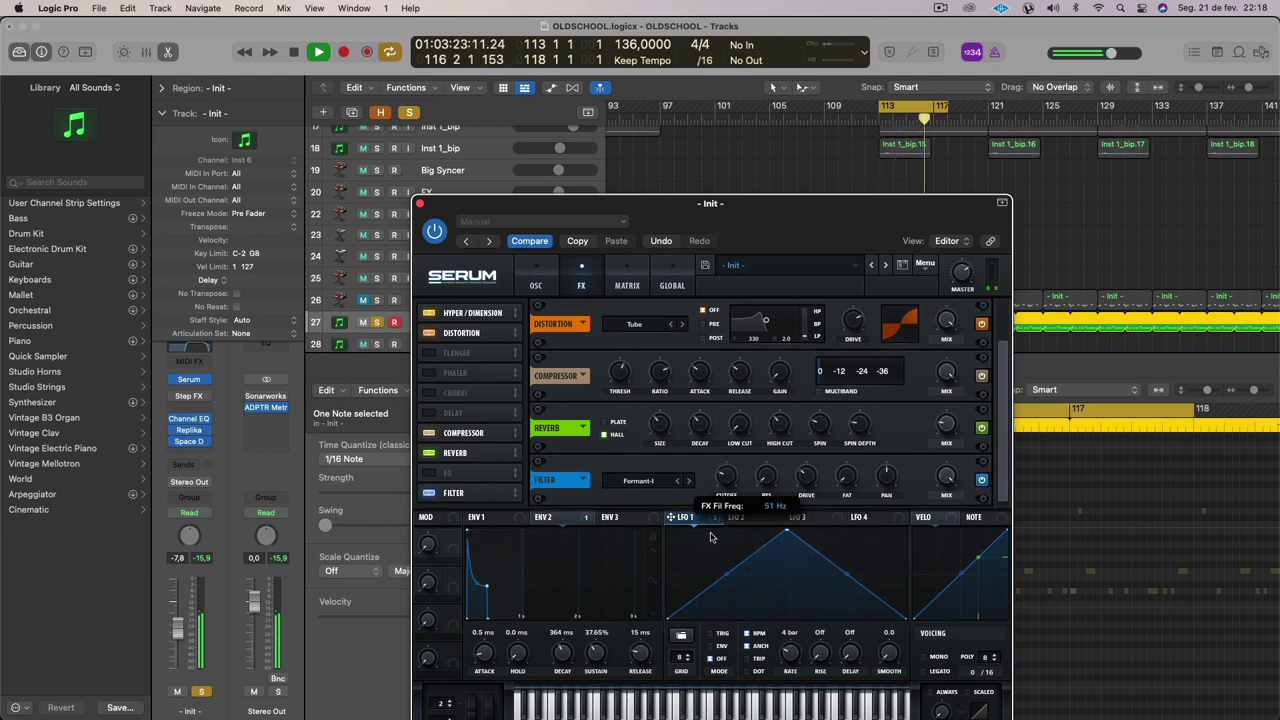
left_click_drag(670, 517, 714, 492)
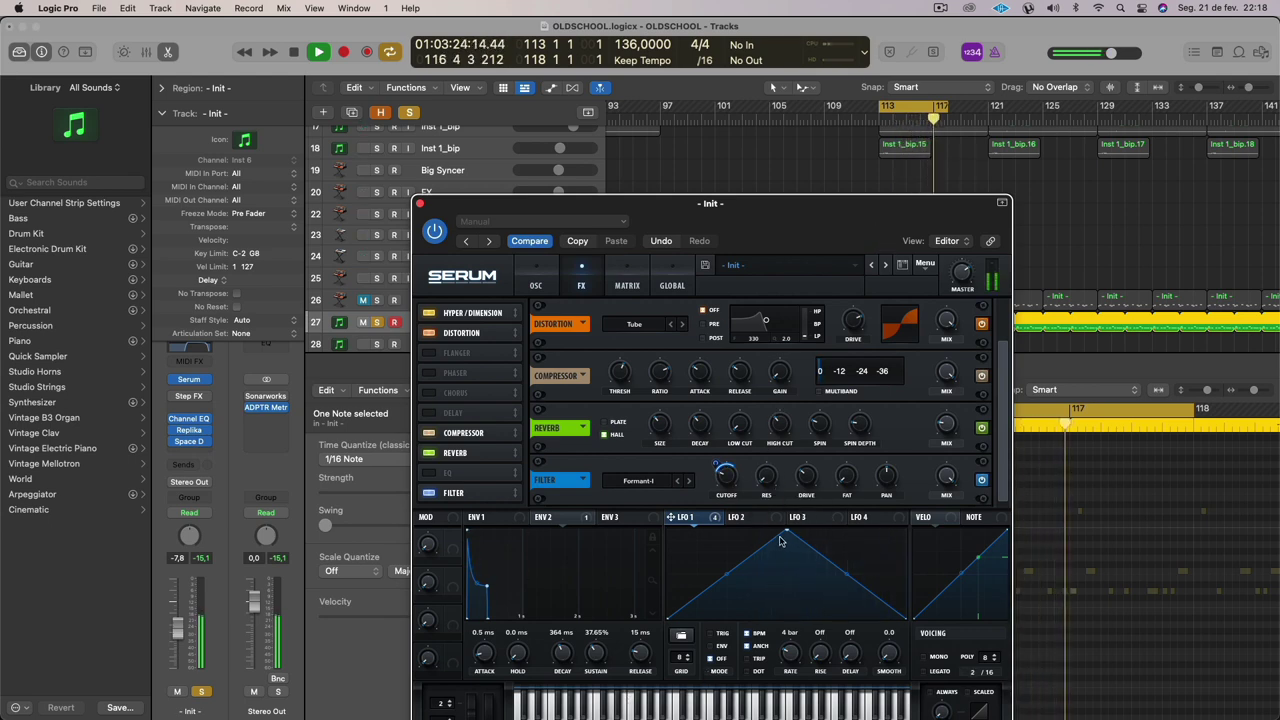
Enable Serum's phaser effect and close the plug-in window.
left_click(428, 374)
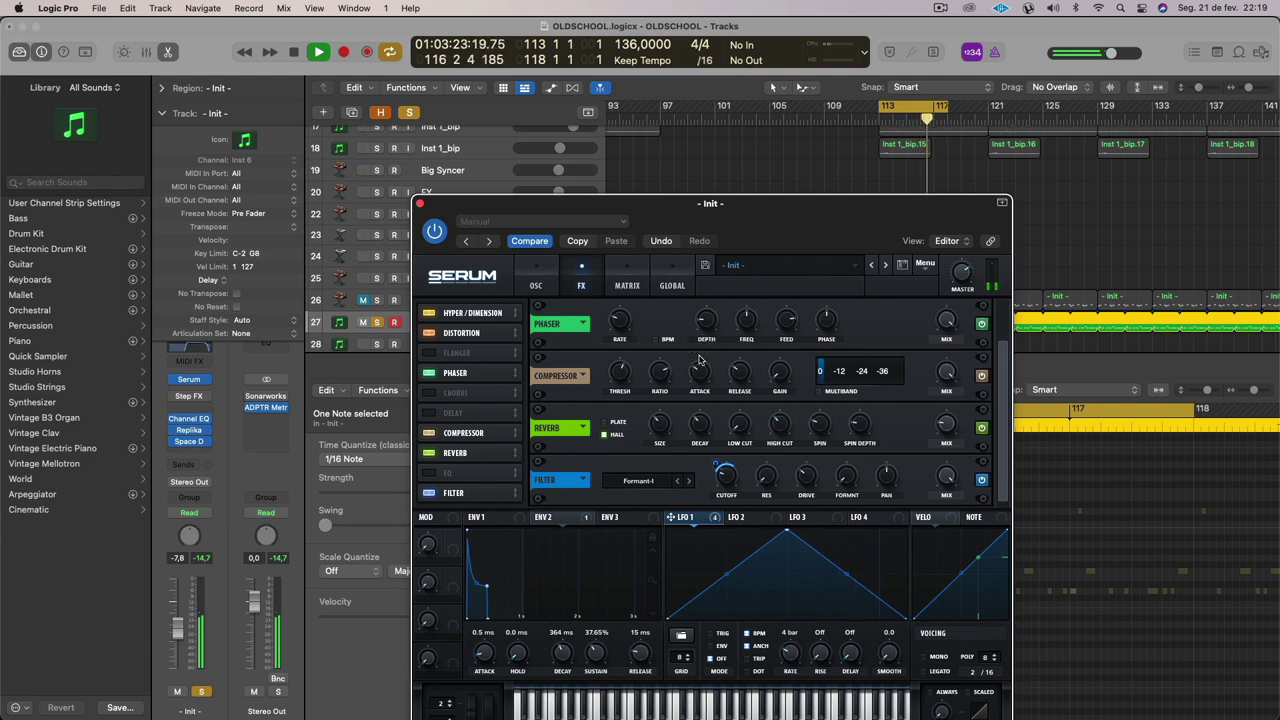
left_click(420, 203)
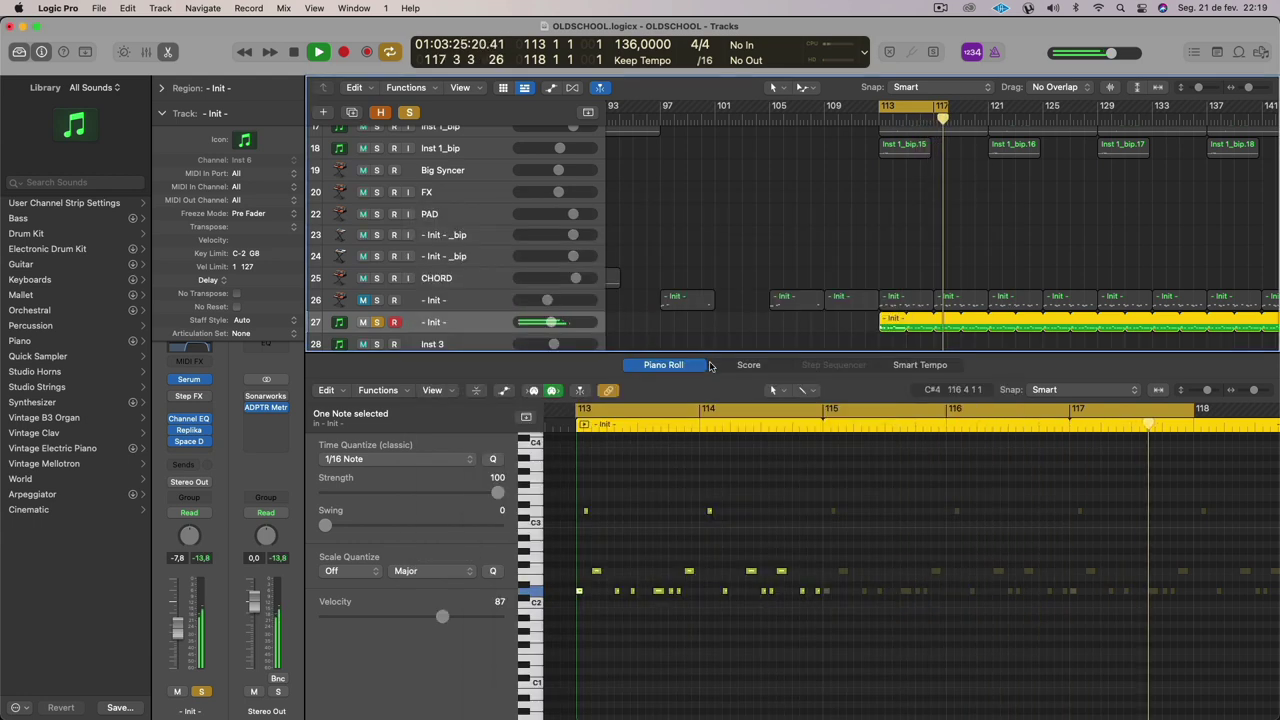
Hide the Piano Roll, unsolo track 27 and turn off cycle playback to hear the full arrangement.
left_click(673, 367)
left_click(673, 367)
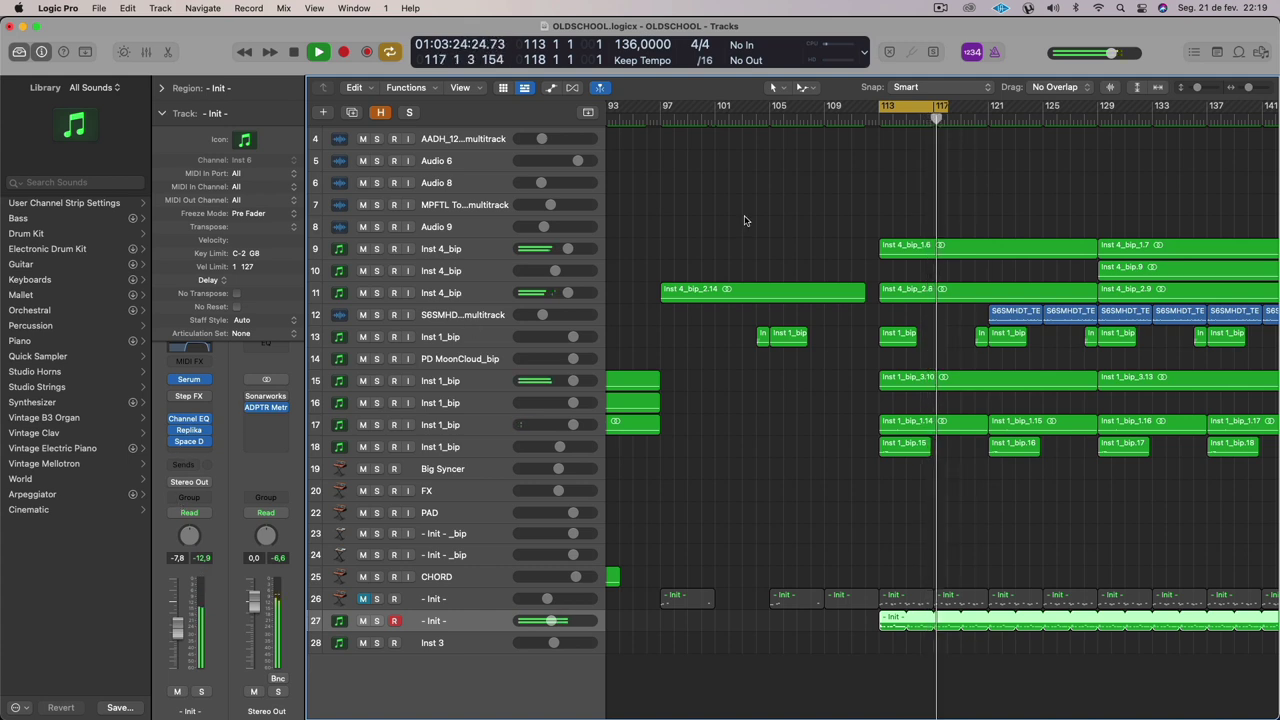
scroll(770, 184, "down", 1)
left_click(866, 106)
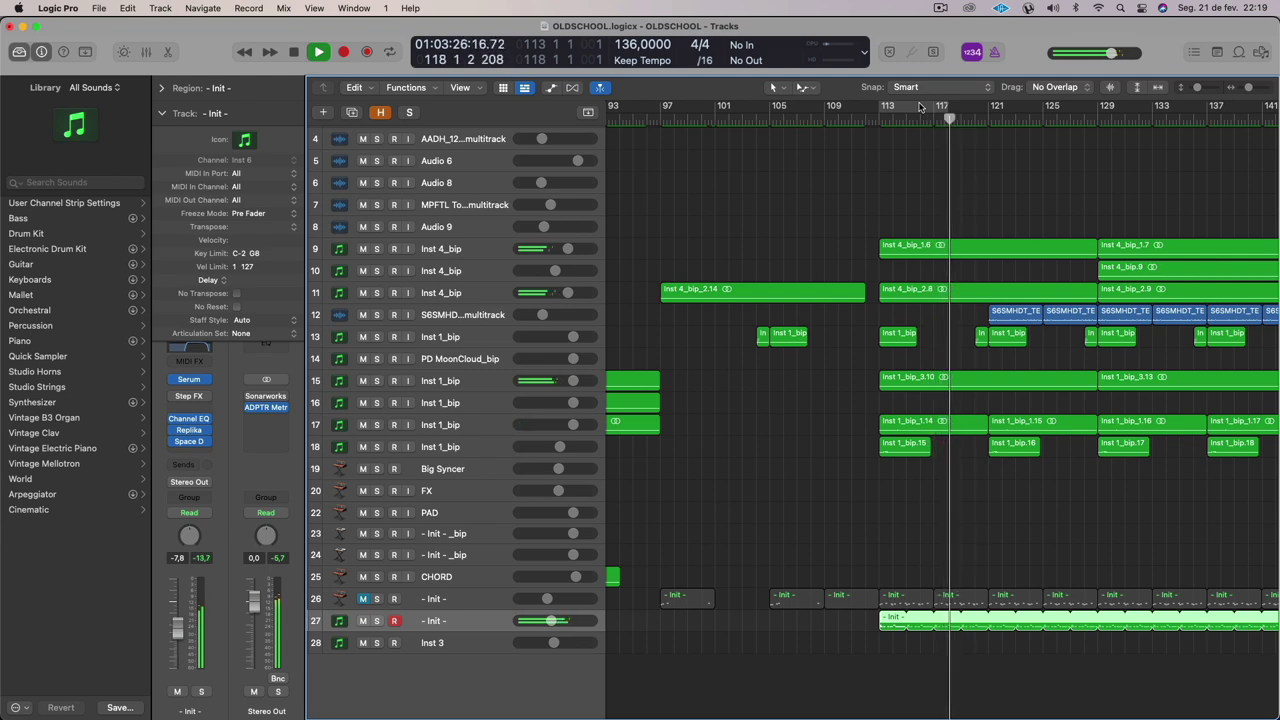
Reopen Serum's effects and change the filter effect's type to Formant-III.
left_click(188, 379)
left_click(584, 286)
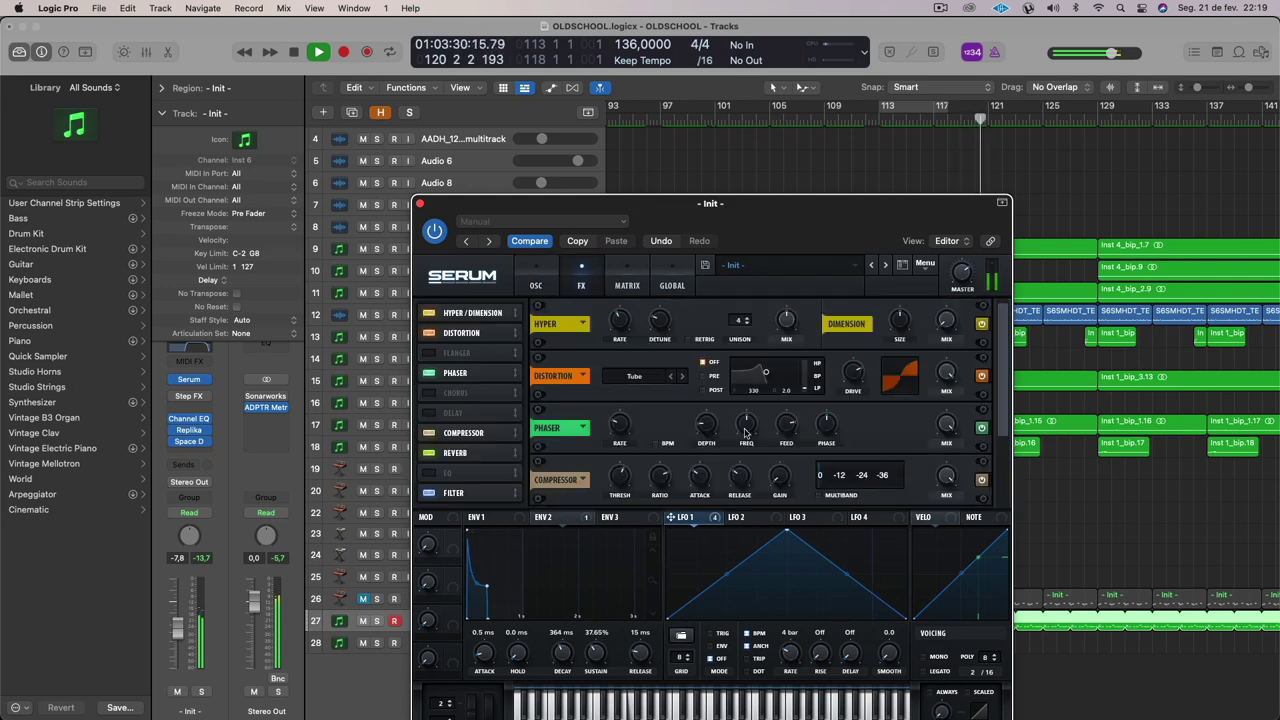
left_click(485, 490)
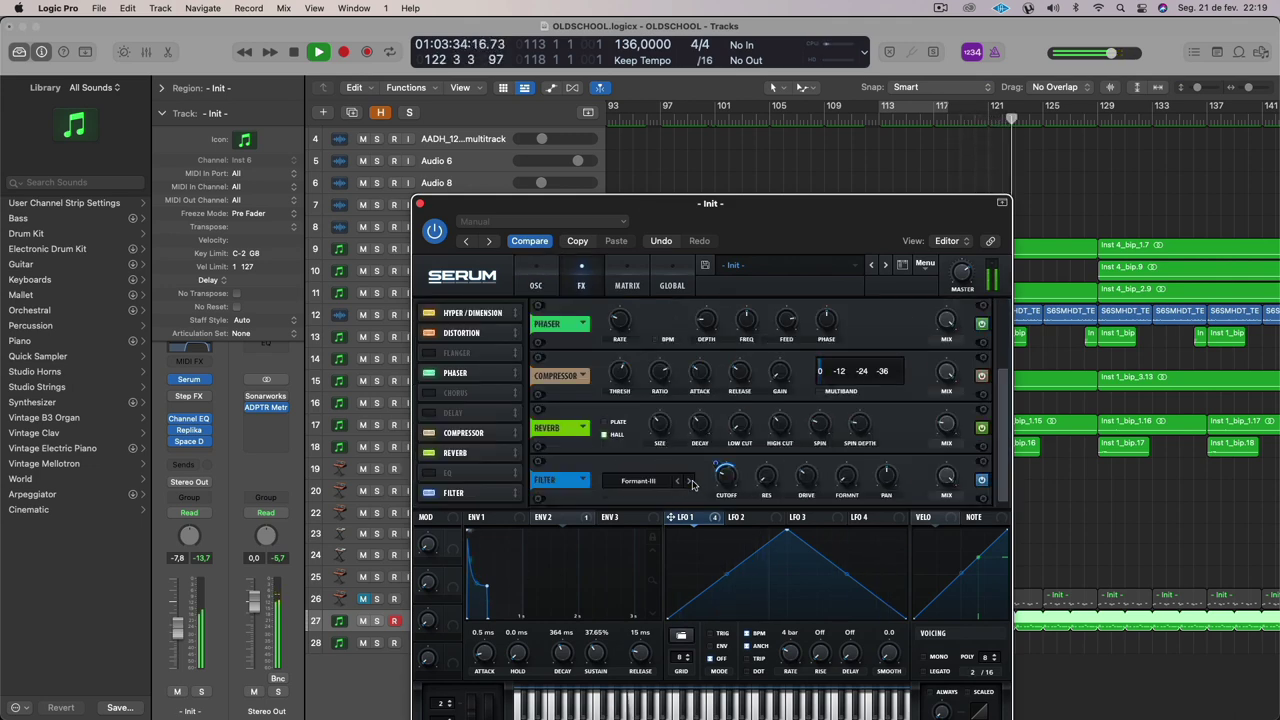
Set oscillator A's unison to 2 voices and the main filter cutoff to about 69 Hz.
left_click(537, 279)
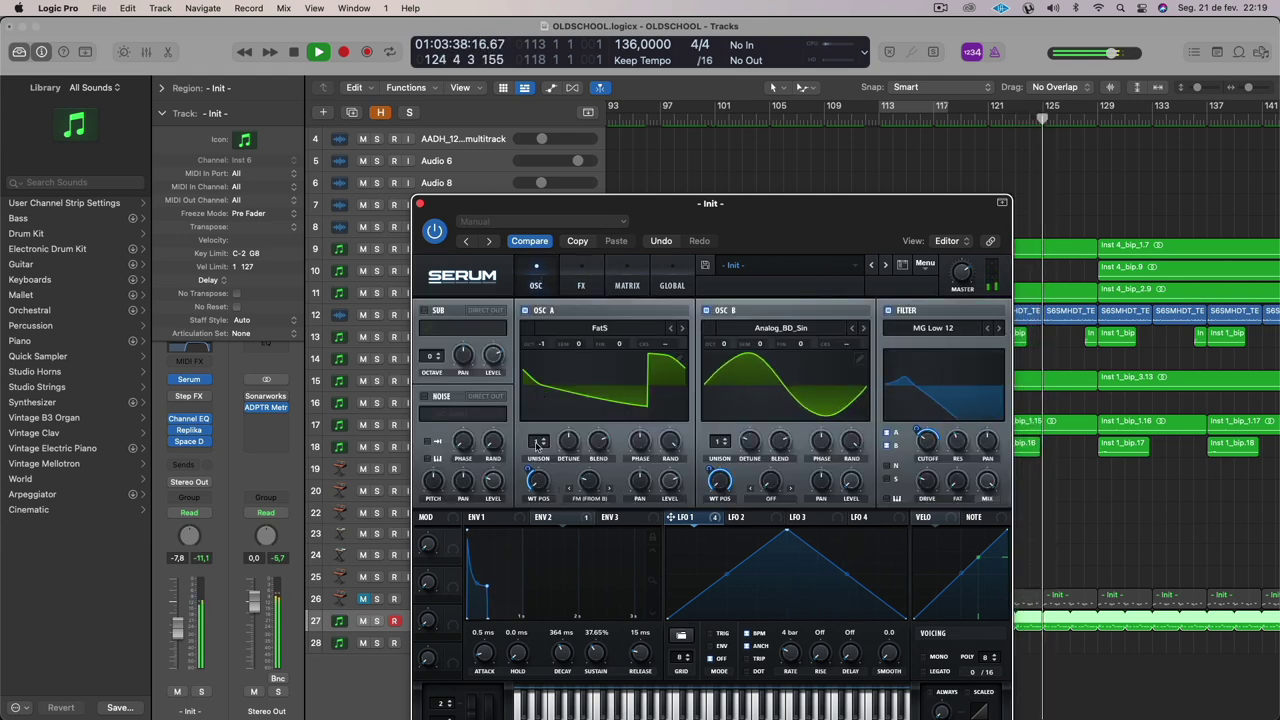
mouse_move(538, 441)
left_mouse_down()
mouse_move(547, 383)
mouse_move(561, 487)
mouse_move(546, 463)
left_mouse_up()
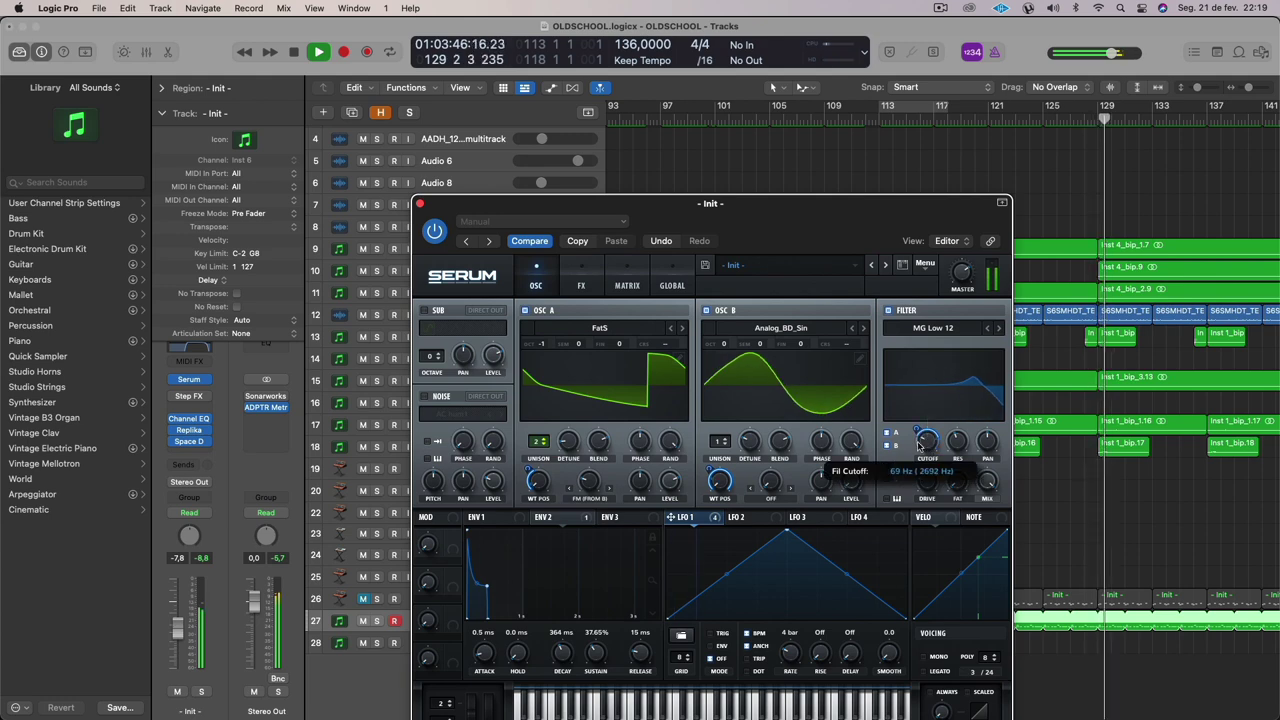
Lower the filter effect's cutoff and assign LFO 1 to its formant control.
left_click(585, 285)
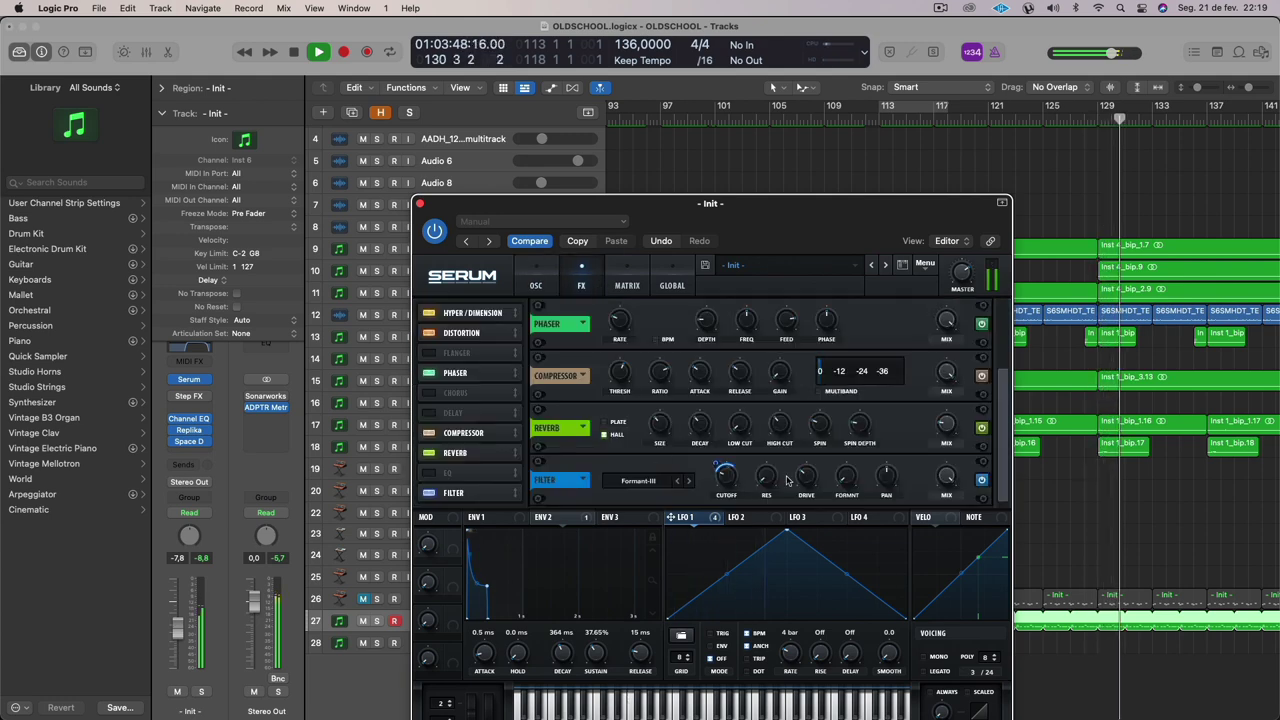
left_click_drag(731, 477, 740, 519)
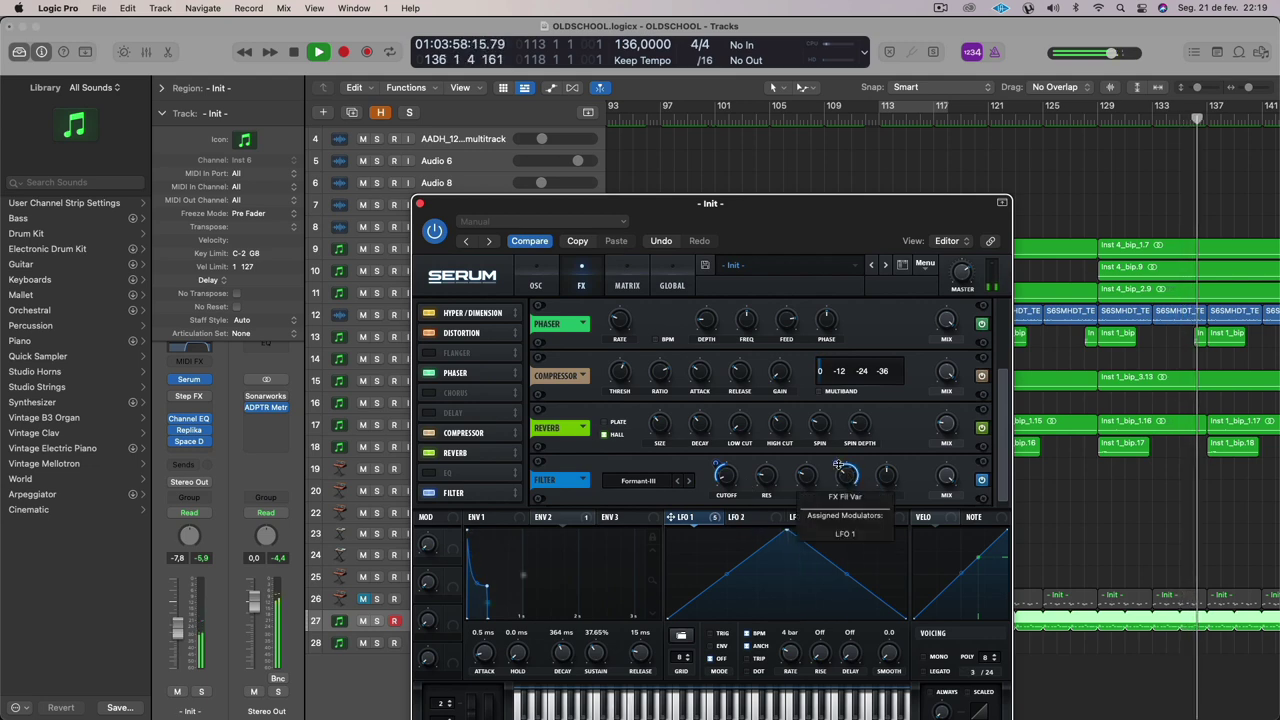
Adjust the filter effect's formant control and assign LFO 2 to modulate its mix.
left_click_drag(846, 474, 847, 500)
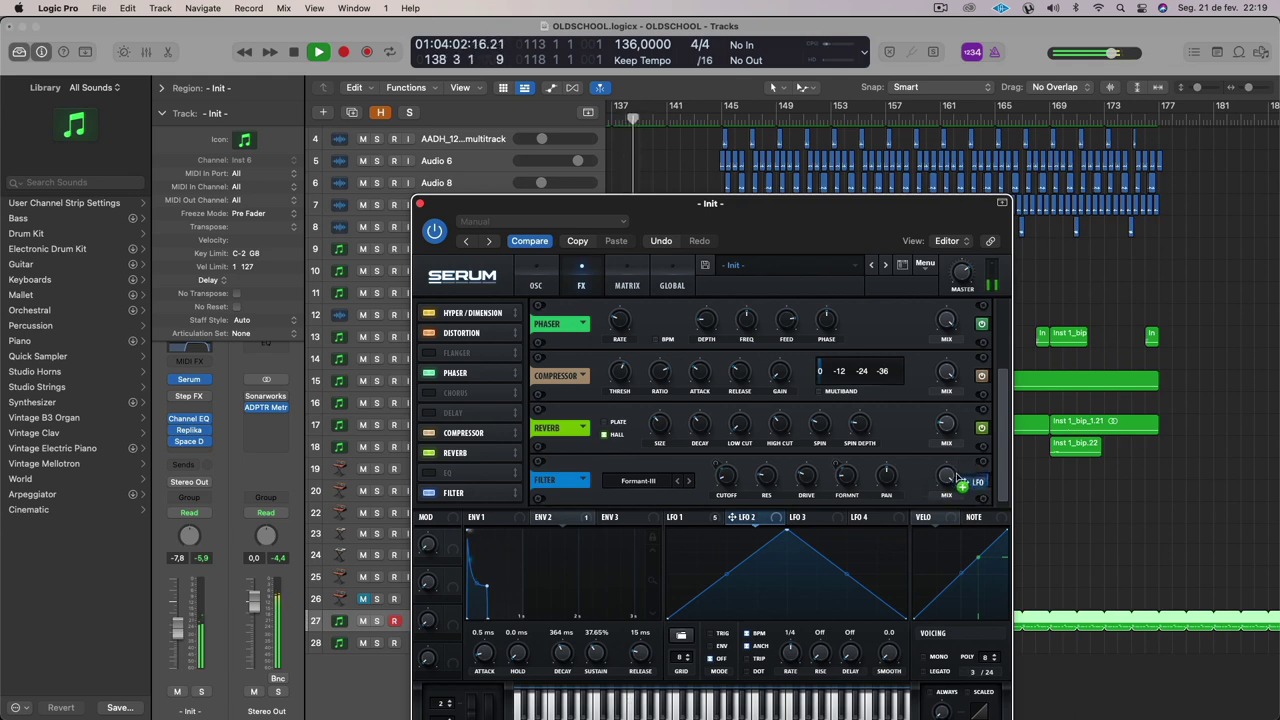
left_click_drag(932, 465, 913, 496)
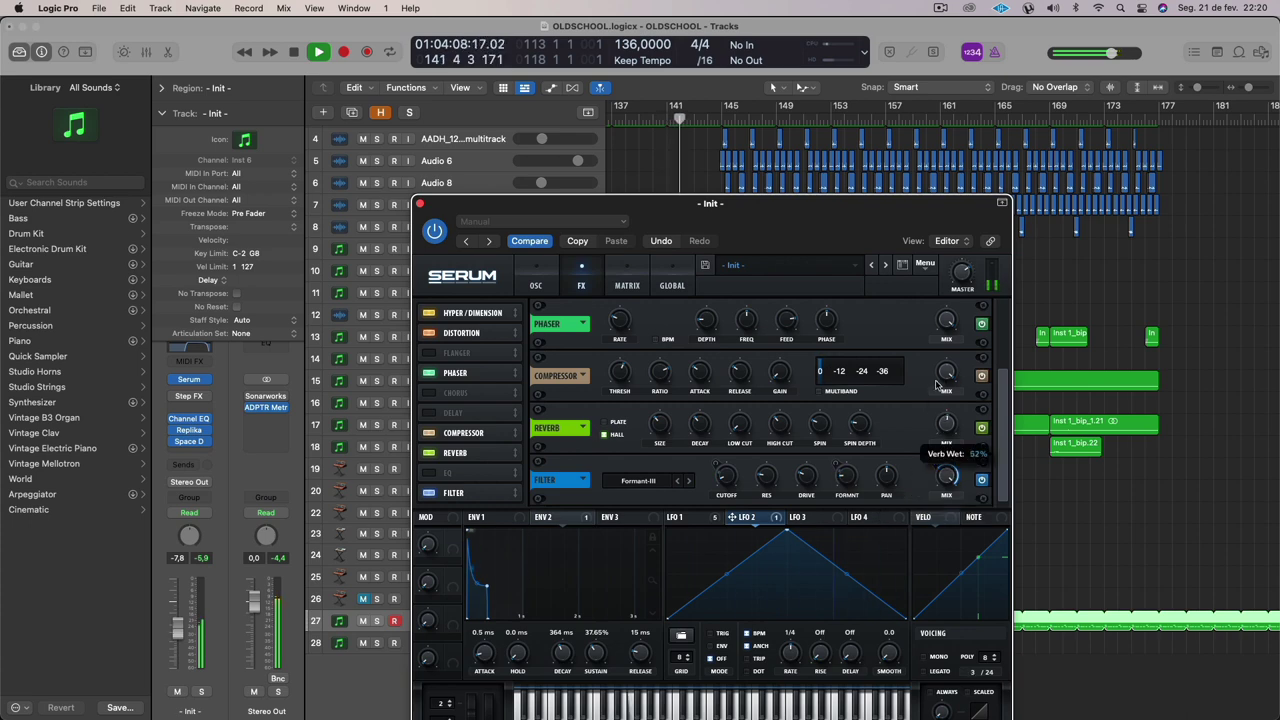
Set oscillator B's wavetable to Basic_Cjw, raise its unison voices and close the Serum window.
left_click(540, 285)
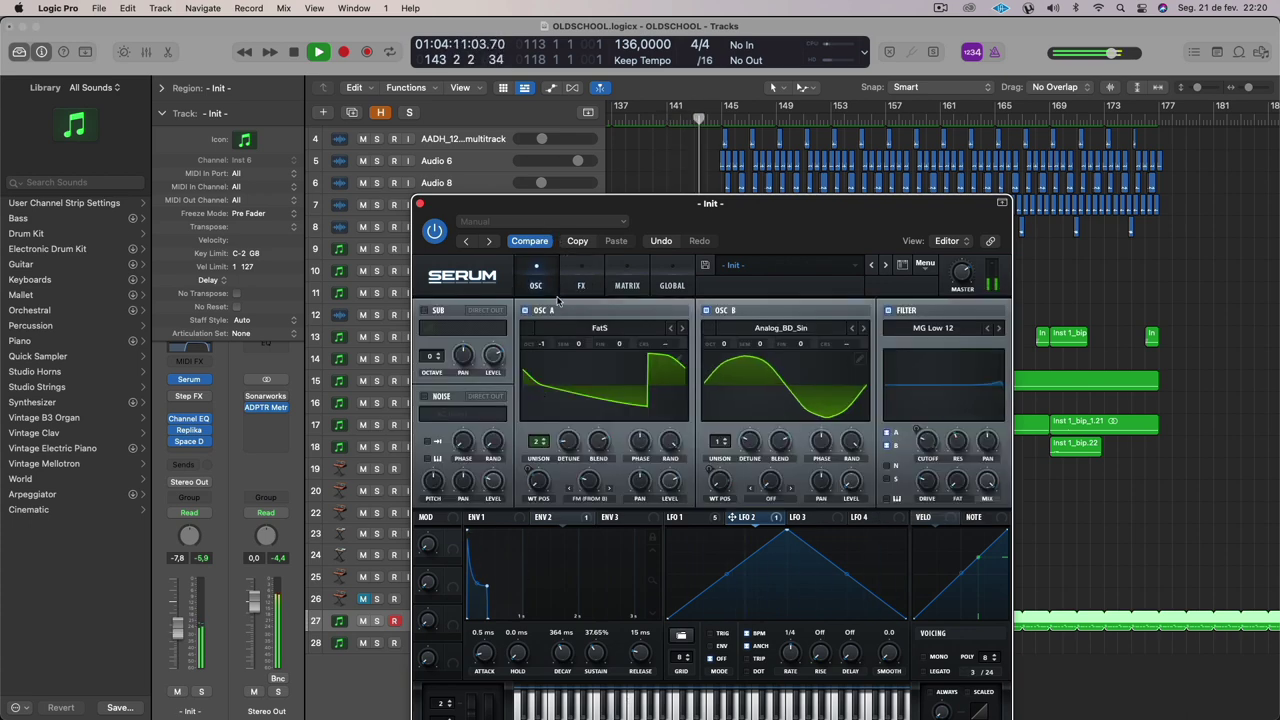
left_click(863, 329)
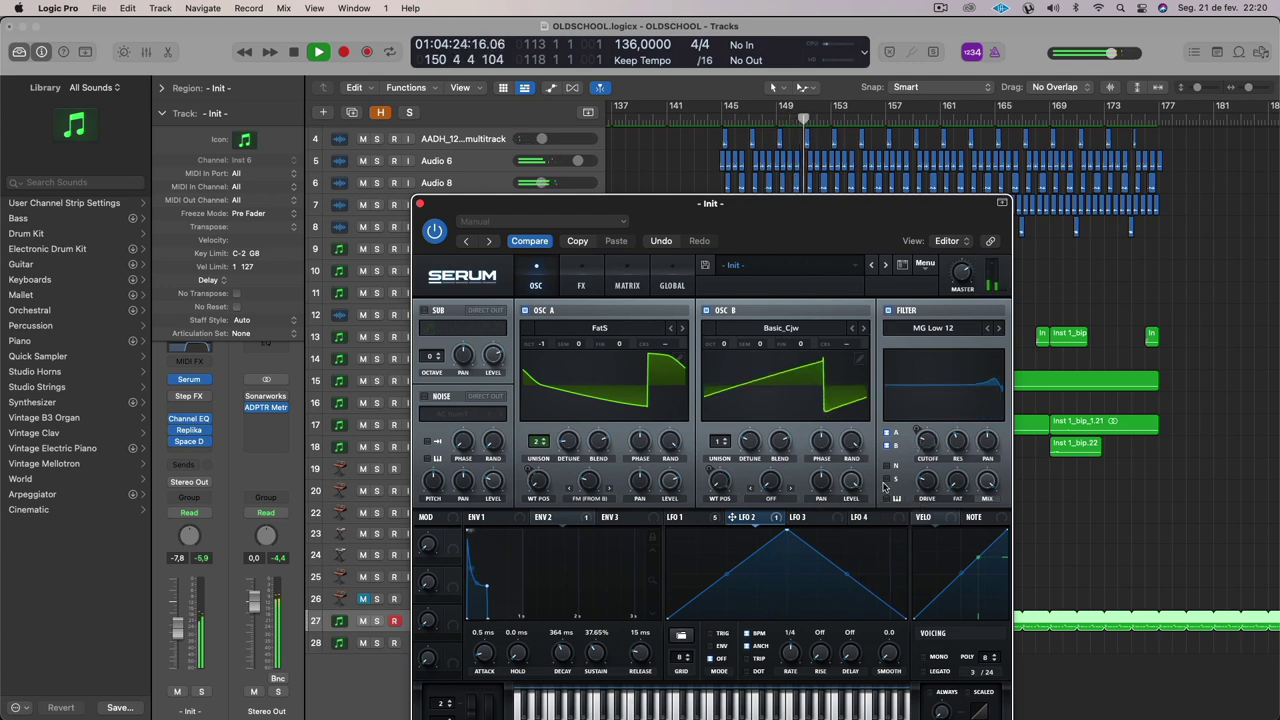
left_click_drag(719, 442, 720, 421)
left_click(583, 285)
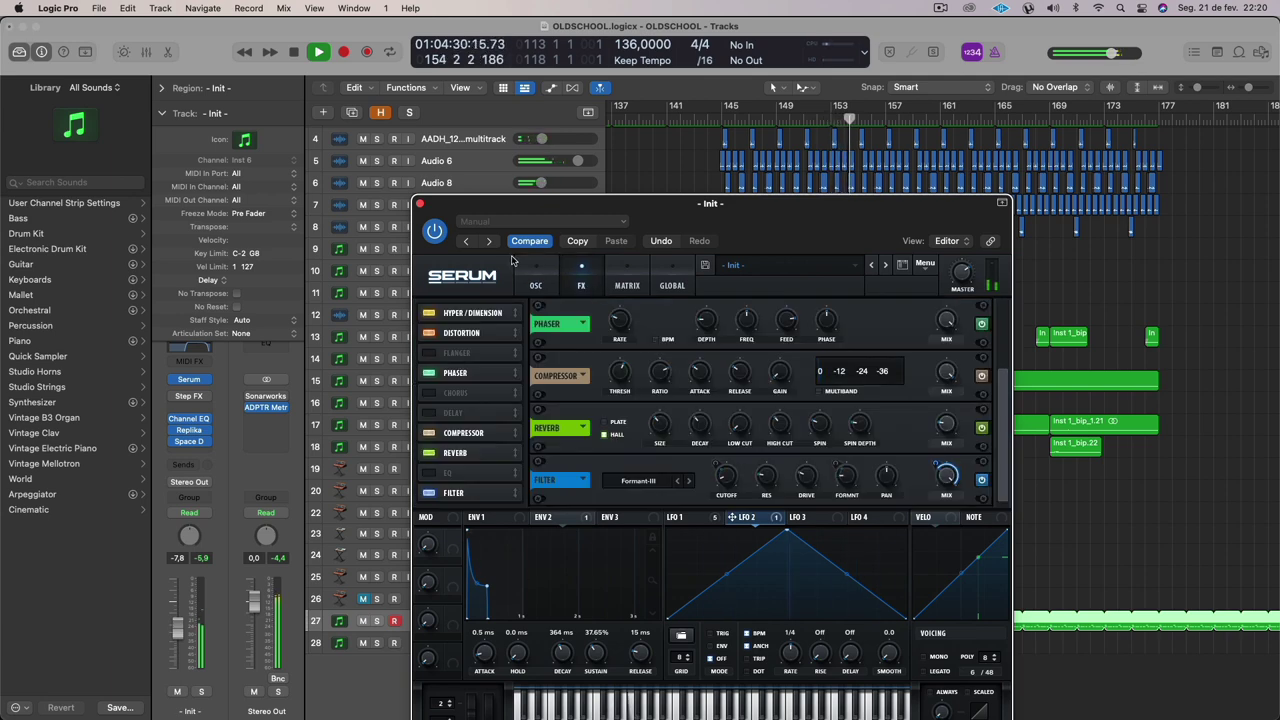
left_click(540, 286)
left_click(420, 203)
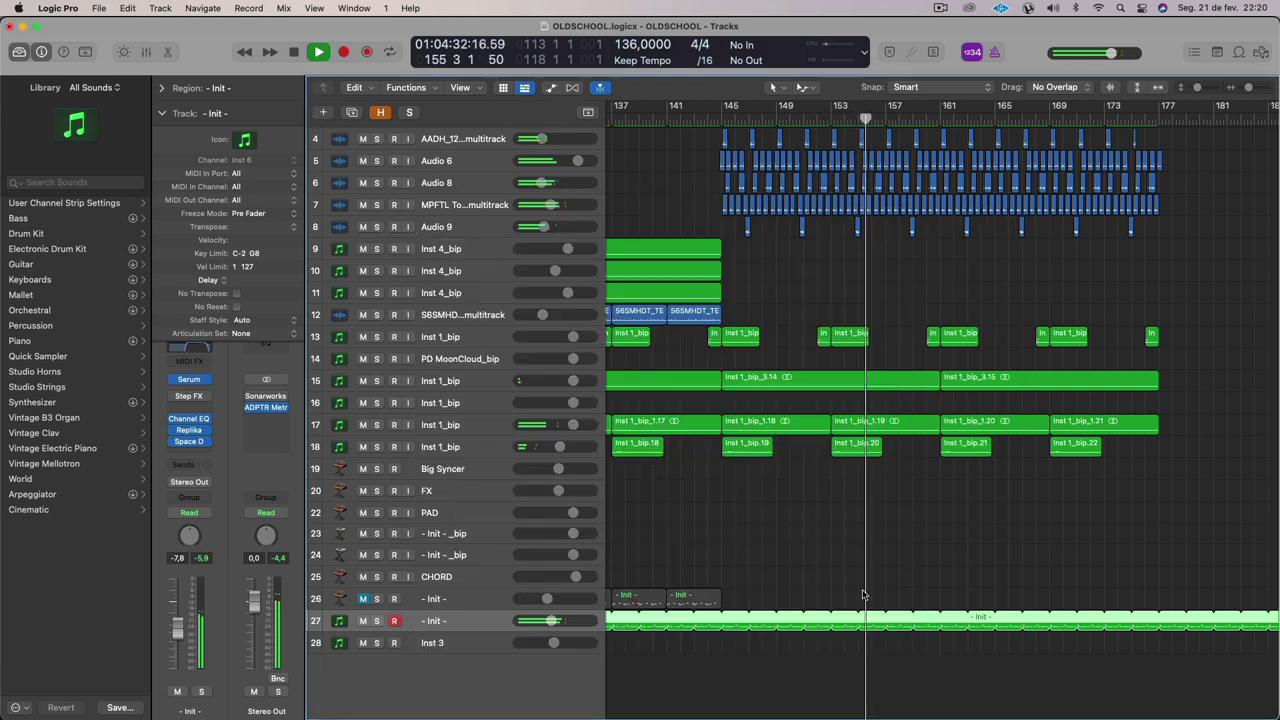
Open track 27's bar 113 region in the Piano Roll and delete every note except the opening D2.
scroll(775, 682, "left", 5)
scroll(775, 684, "left", 3)
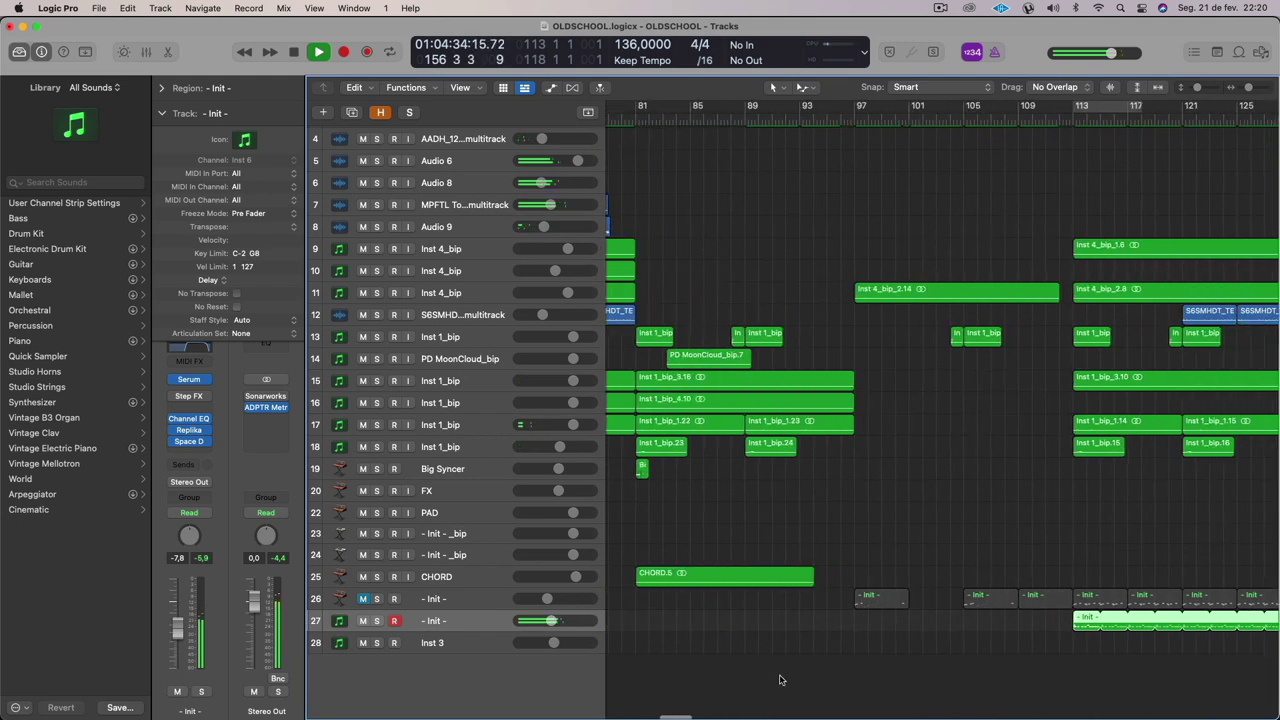
double_click(742, 618)
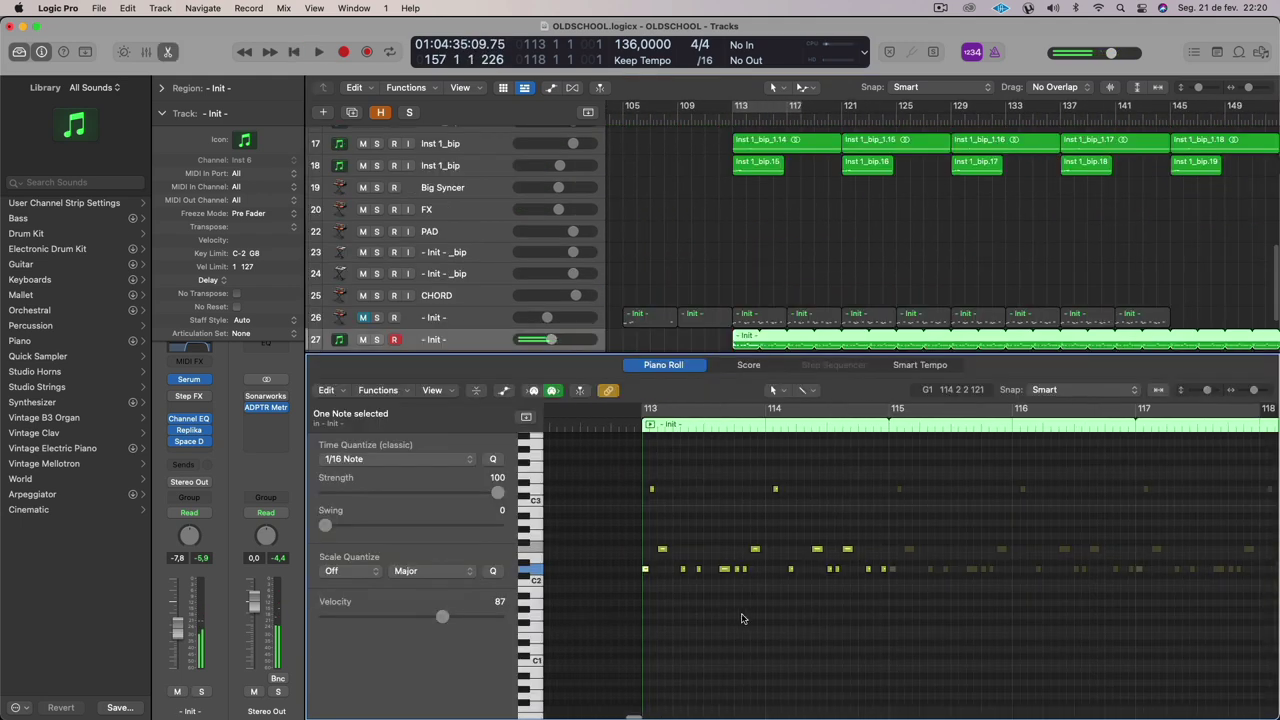
left_click_drag(698, 466, 1206, 663)
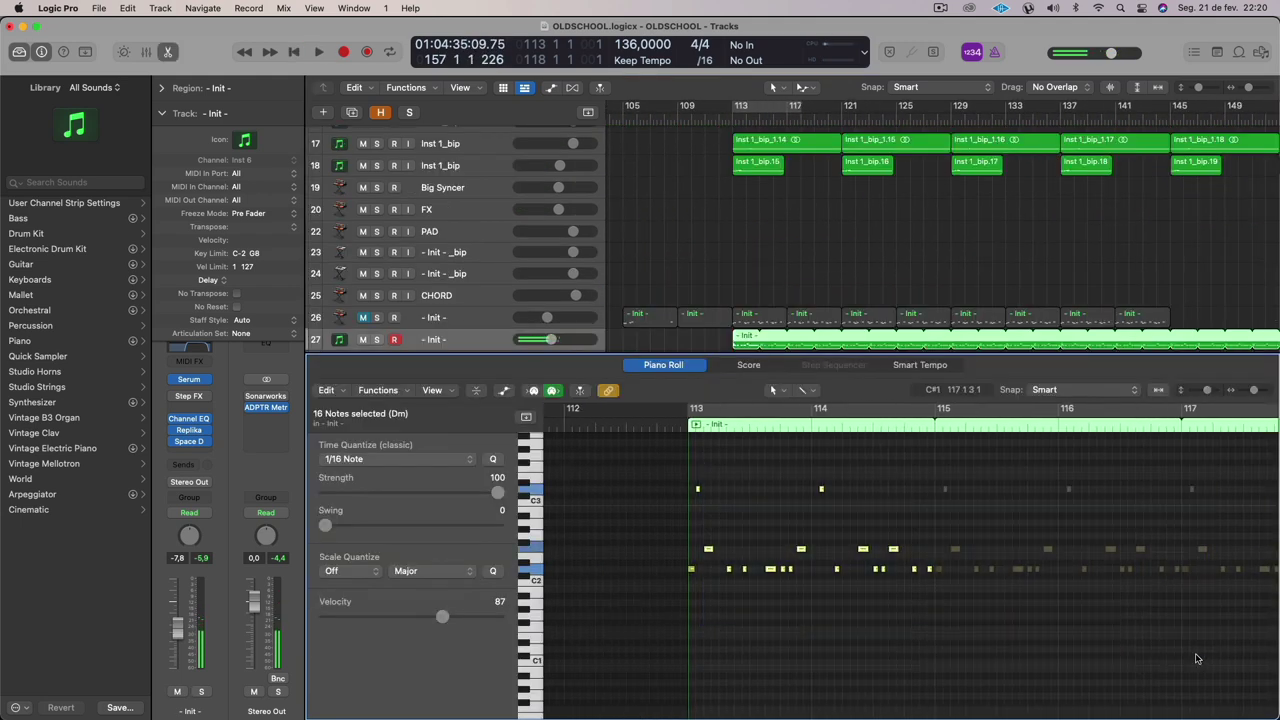
key("Delete")
scroll(991, 556, "up", 1)
Set the cycle range to bars 113–117 and loop playback from there.
key("space")
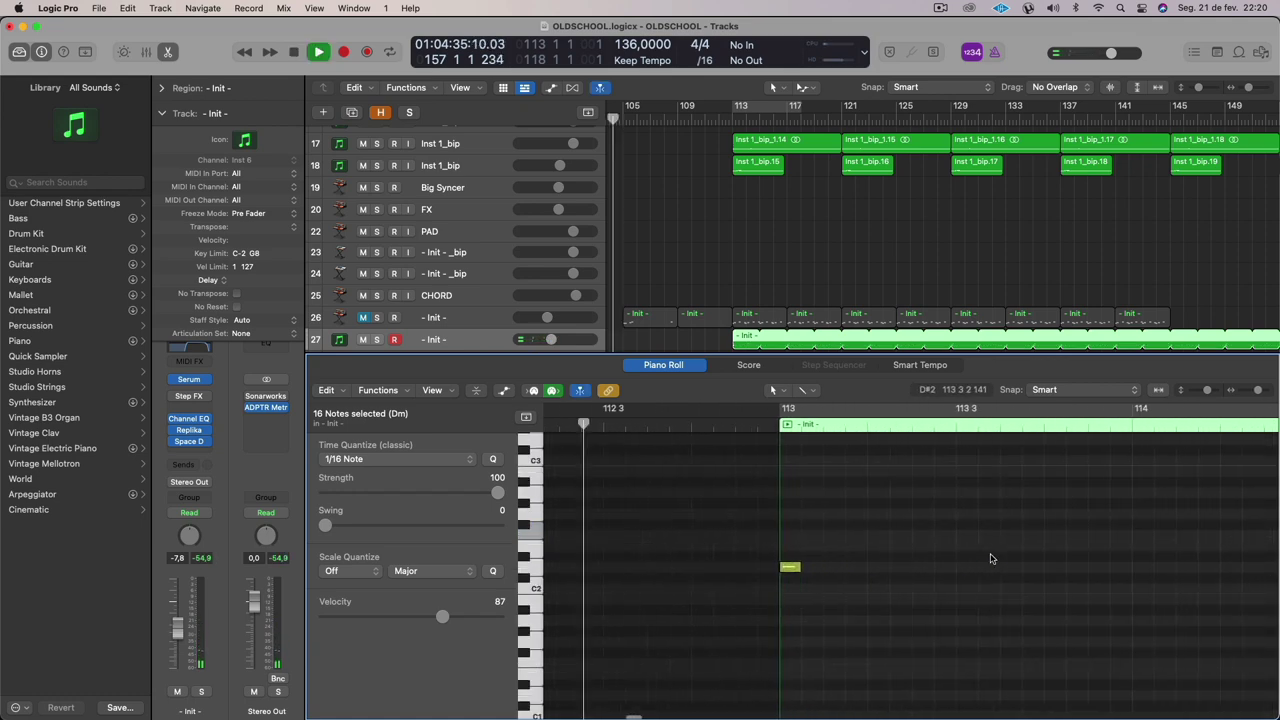
scroll(710, 180, "left", 10)
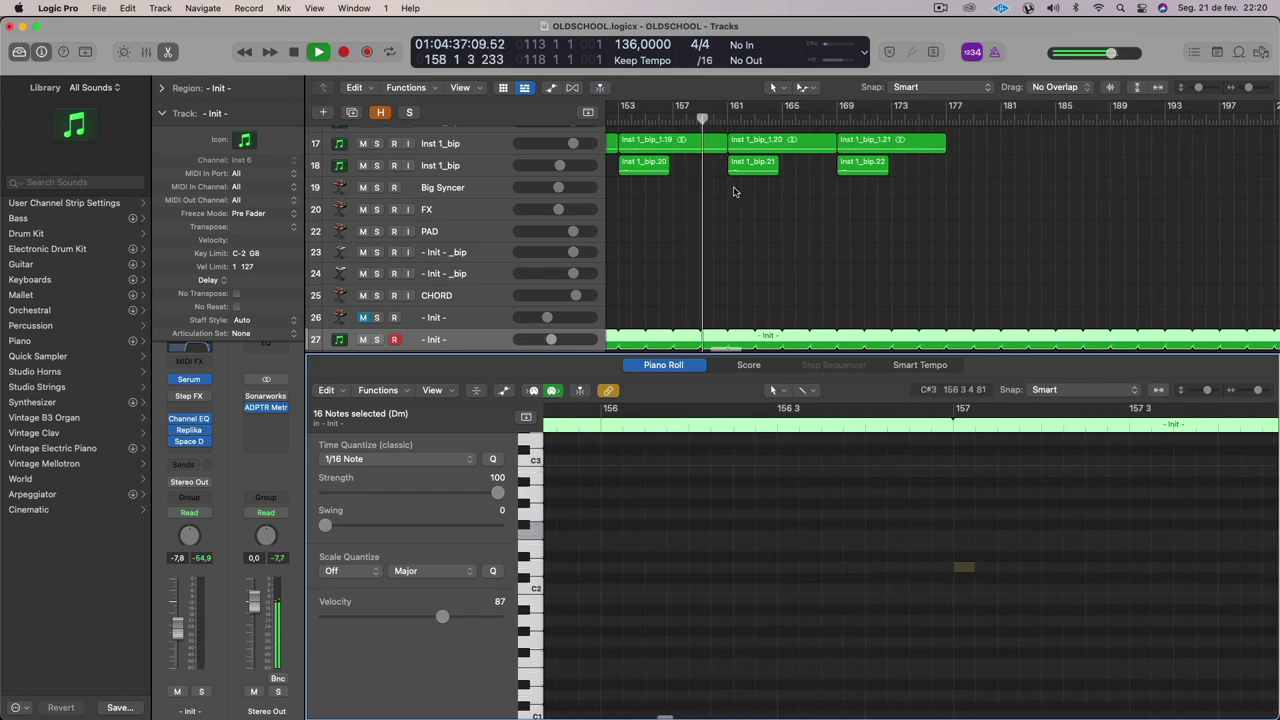
scroll(686, 160, "left", 7)
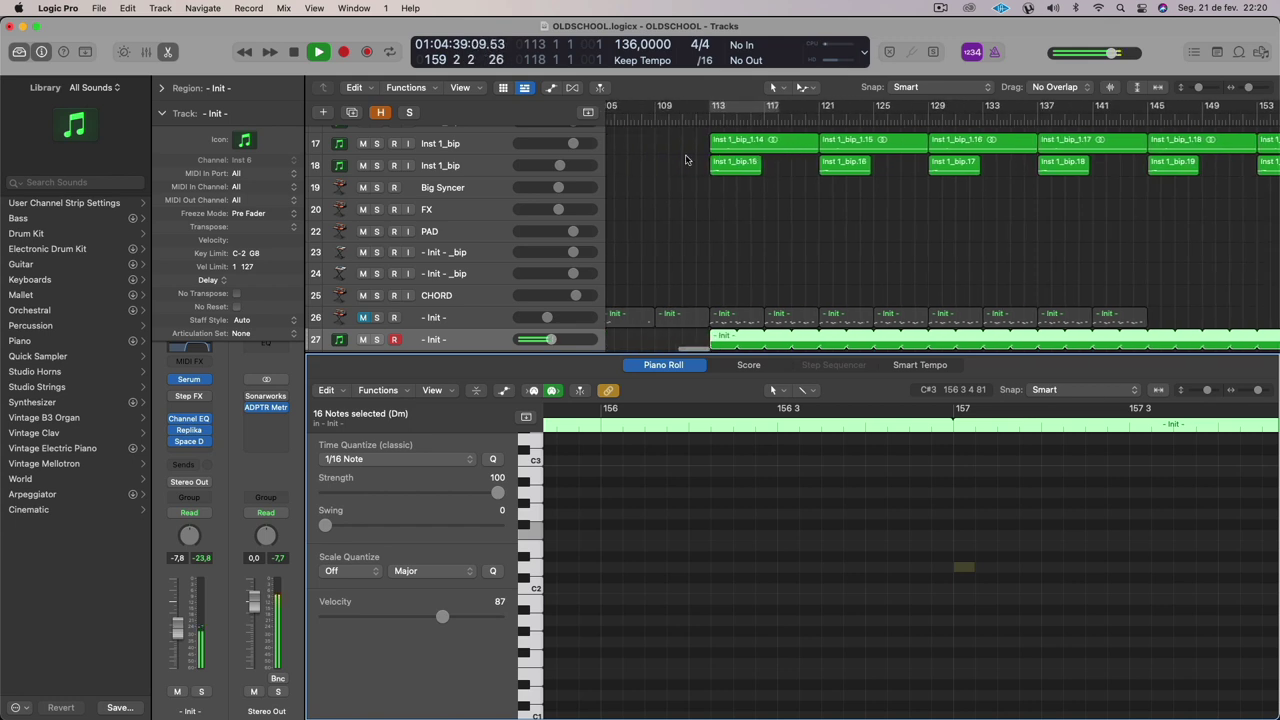
key("space")
left_click_drag(714, 108, 774, 110)
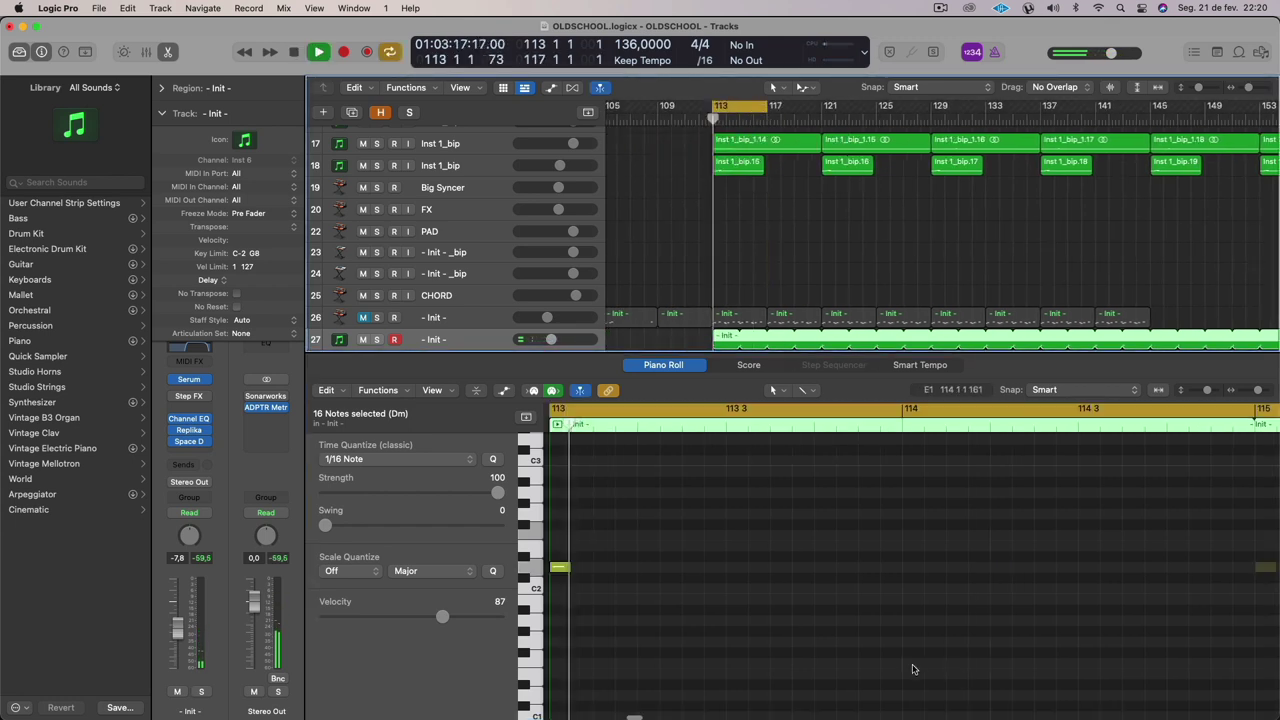
key("space")
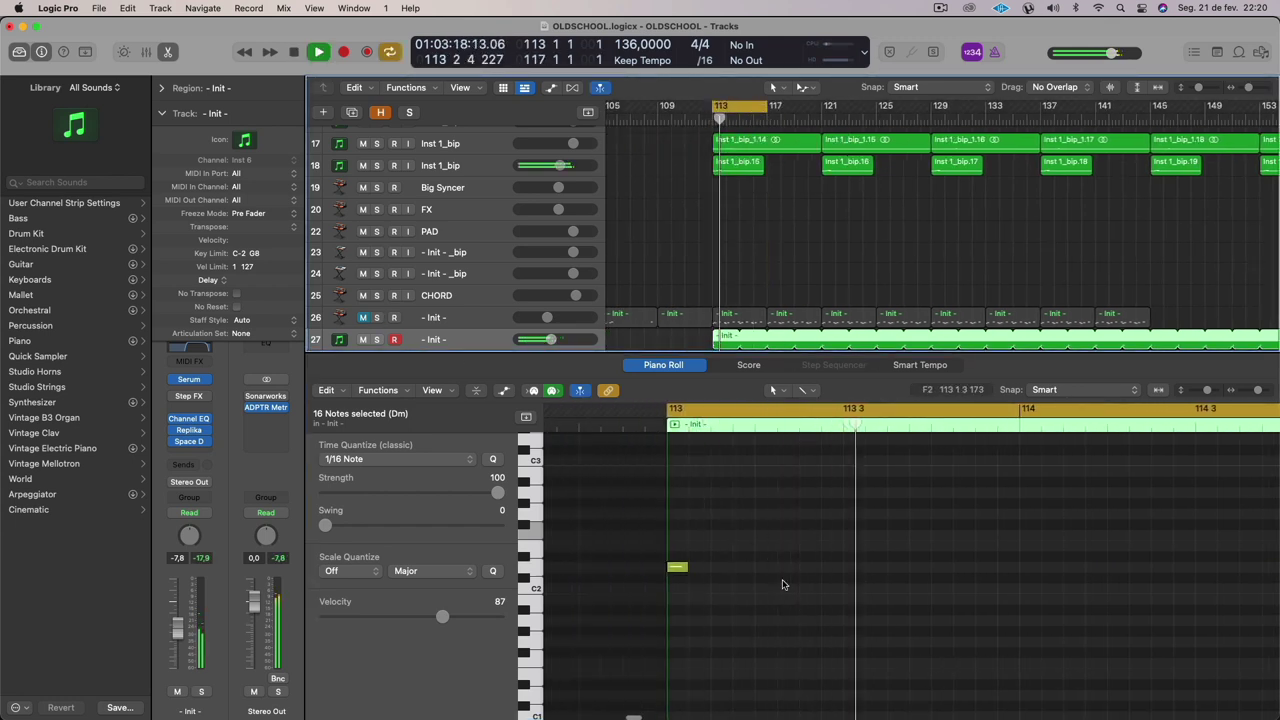
Add an F2 note at 113 1 3 and D2 notes at 113 2 3, 113 2 4 and 113 3 1.
left_click(716, 536, "super")
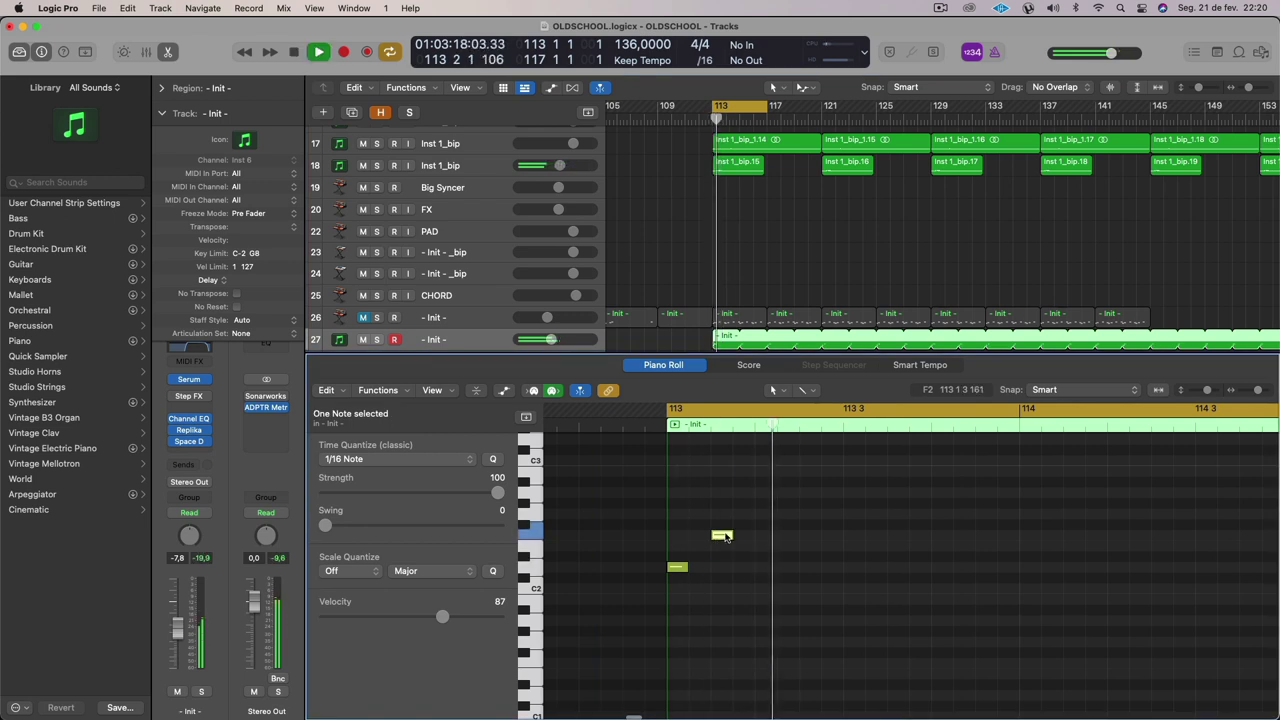
mouse_move(810, 548)
left_mouse_down()
mouse_move(812, 570)
mouse_move(853, 572)
mouse_move(809, 567)
left_mouse_up()
key("space")
left_click(806, 567, "super")
left_click(826, 567, "super")
key("space")
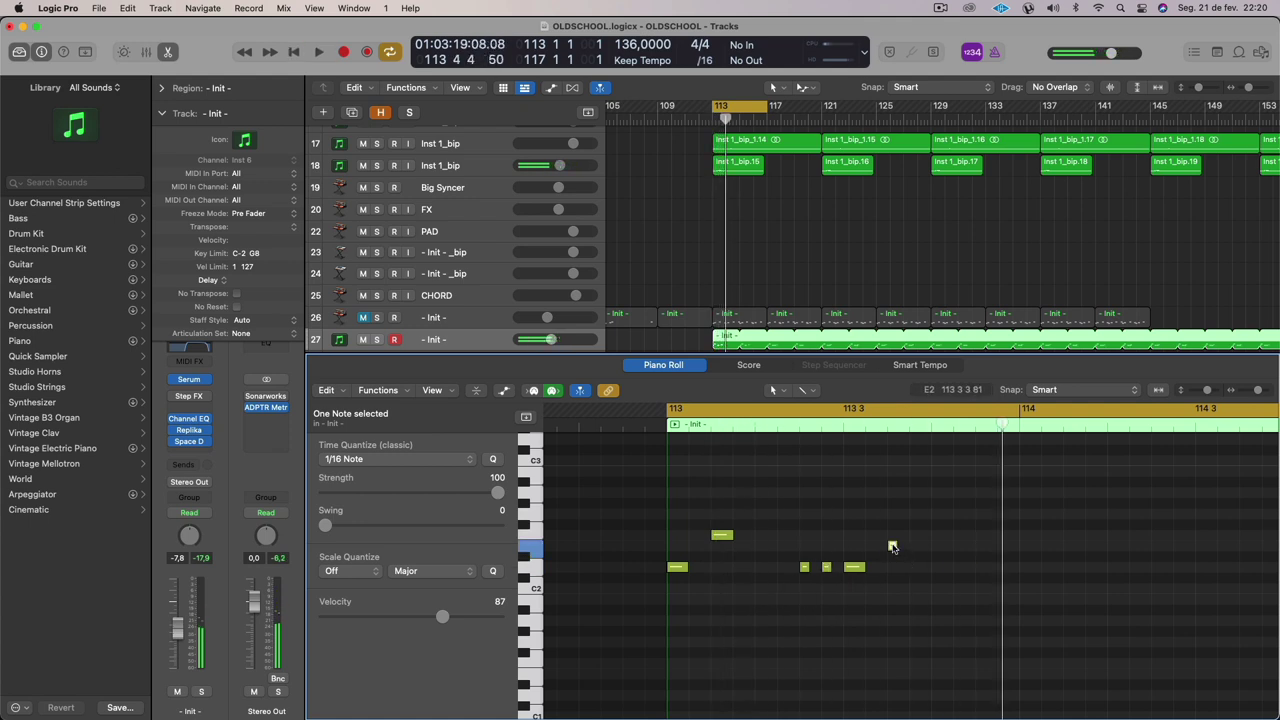
Place a lengthened D2 at 113 3 3, then raise the note at 113 3 4 an octave to D3.
left_click_drag(892, 545, 902, 569)
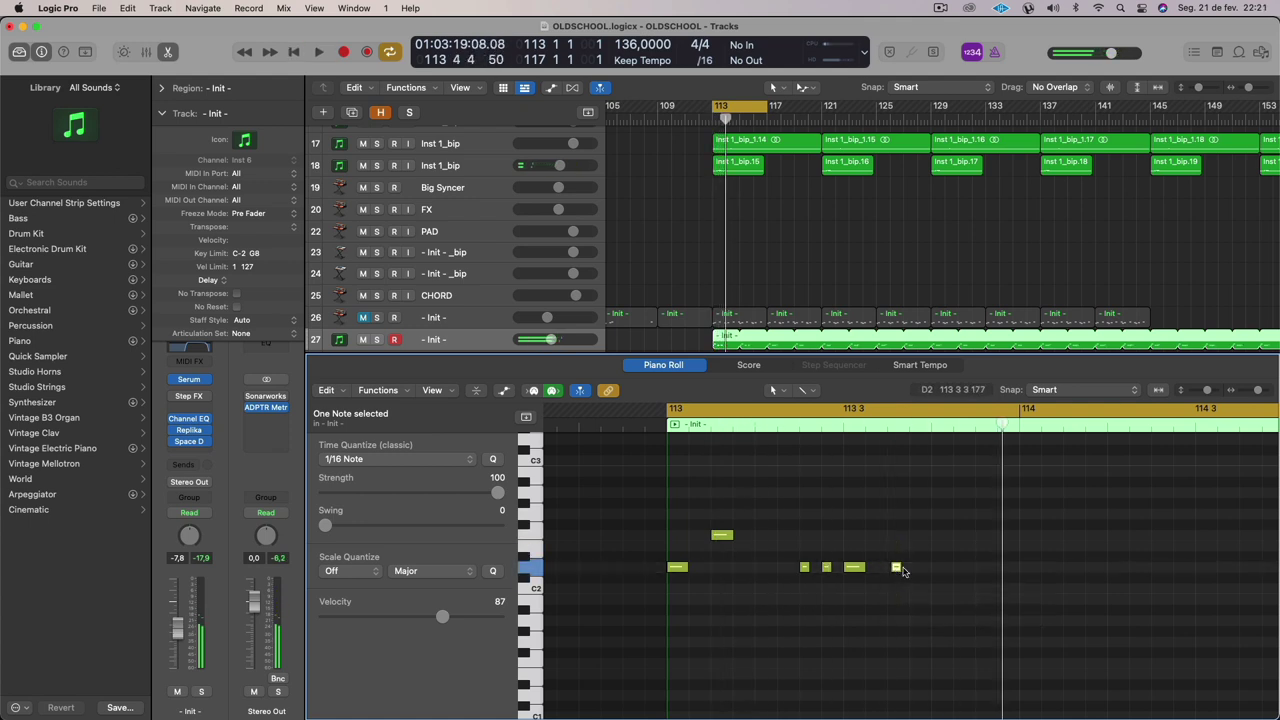
left_click(891, 568)
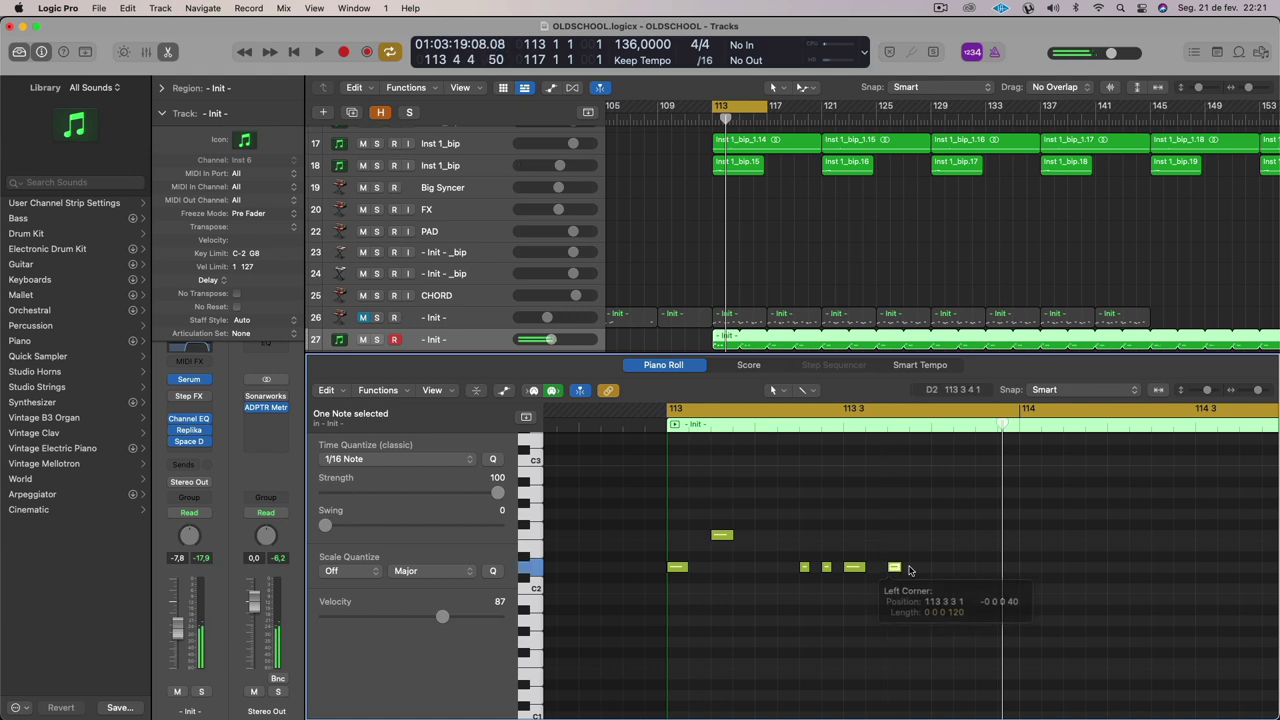
left_click_drag(899, 567, 907, 567)
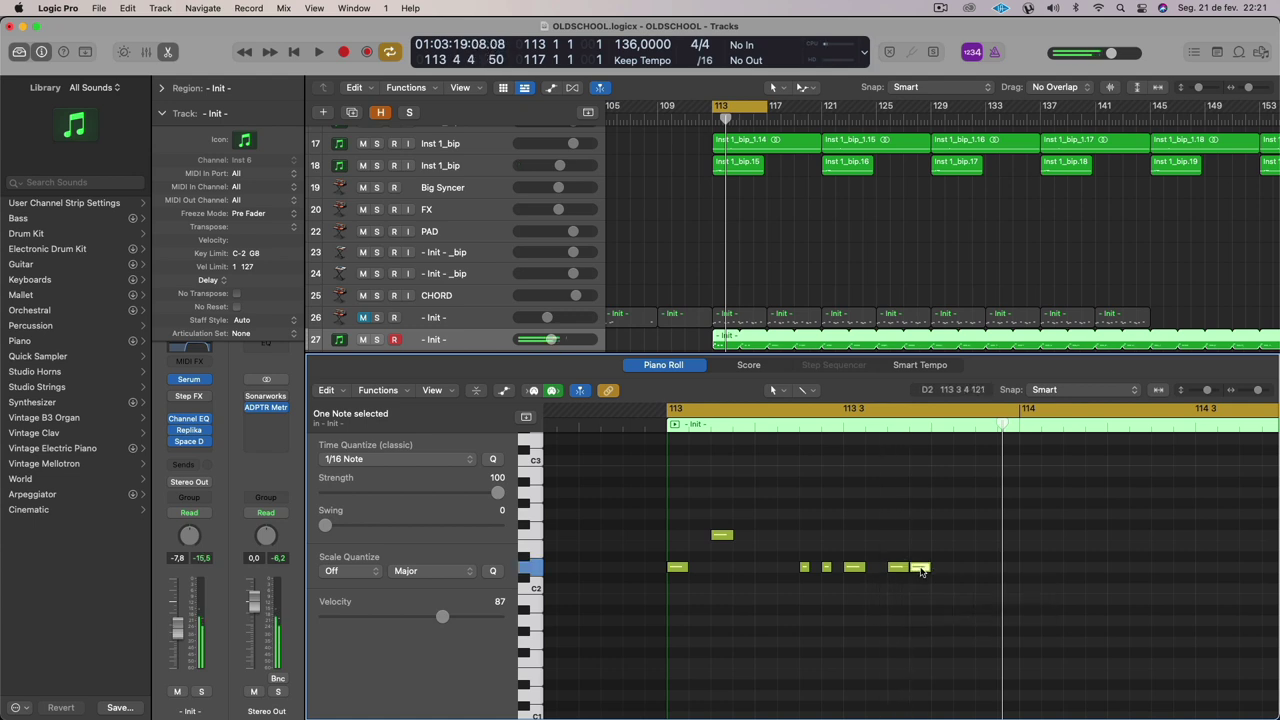
key("alt+shift+Up")
key("space")
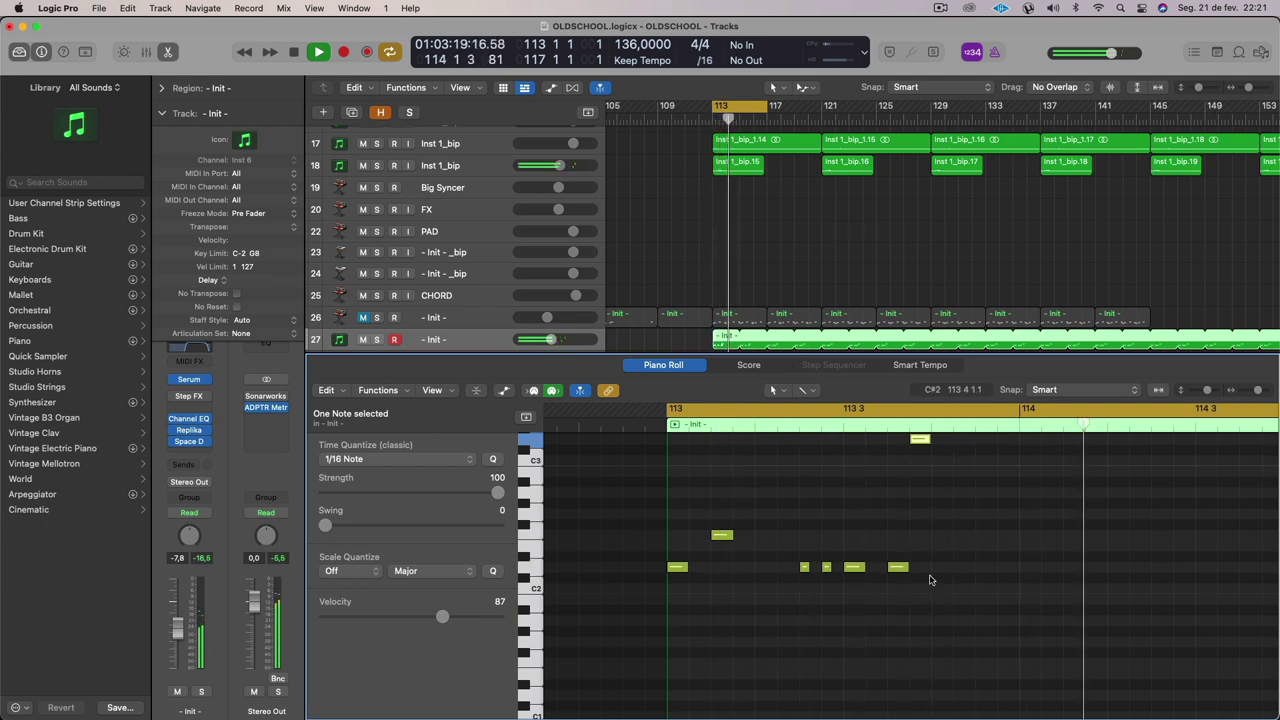
key("space")
Duplicate the seven-note phrase and align the copy with the start of bar 114.
left_click_drag(932, 568, 673, 438)
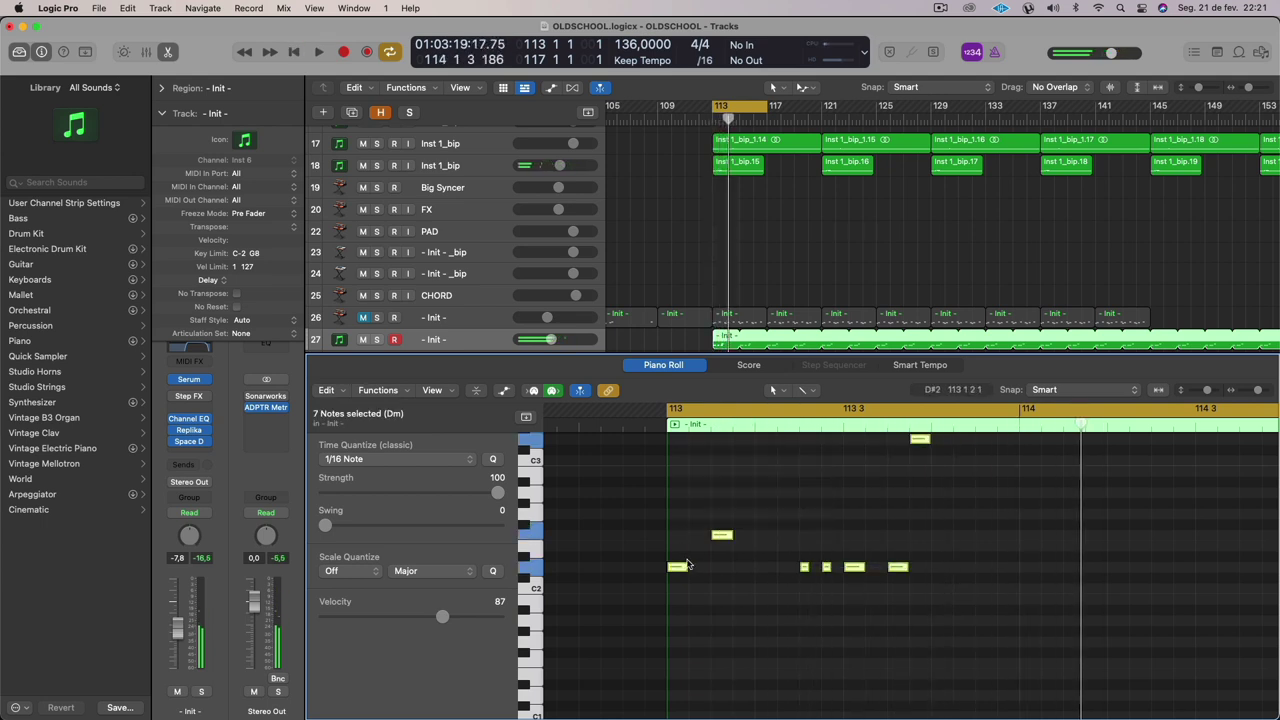
key("super+r")
key("space")
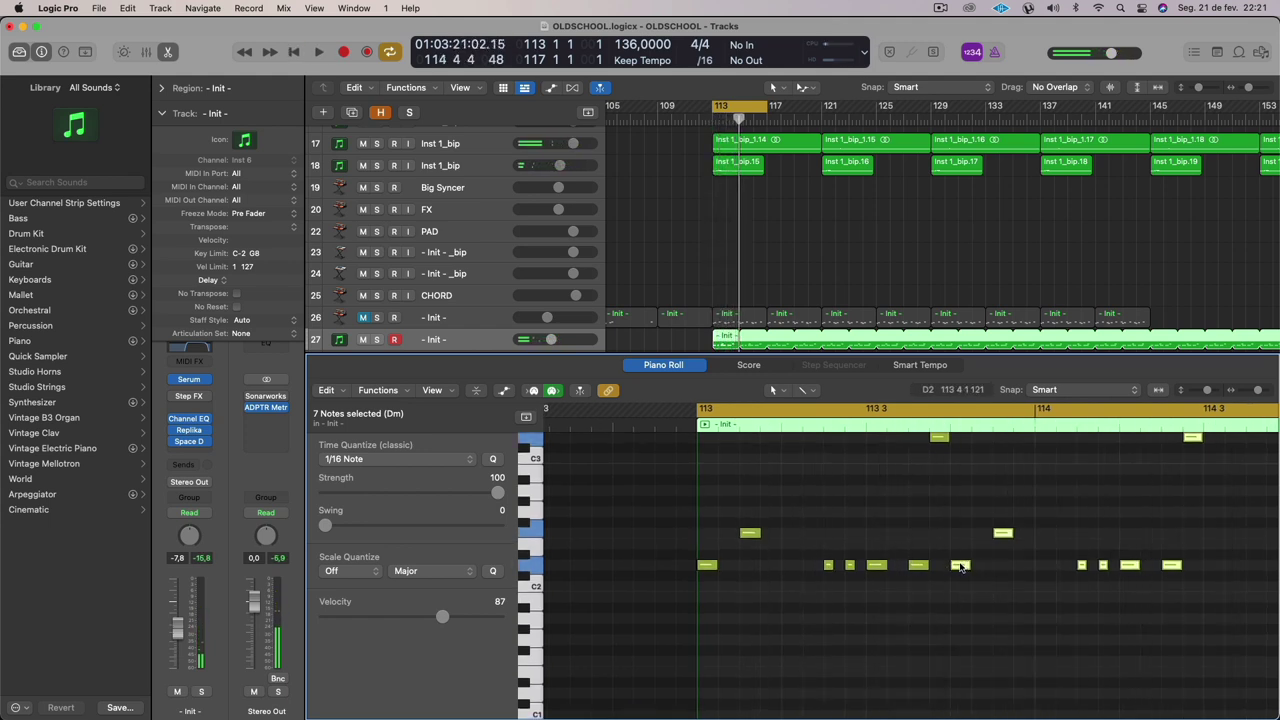
left_click_drag(960, 567, 1045, 568)
Add D2 notes at 113 4 1 and 113 4 3 to fill the end of bar 113.
left_click(984, 513, "super")
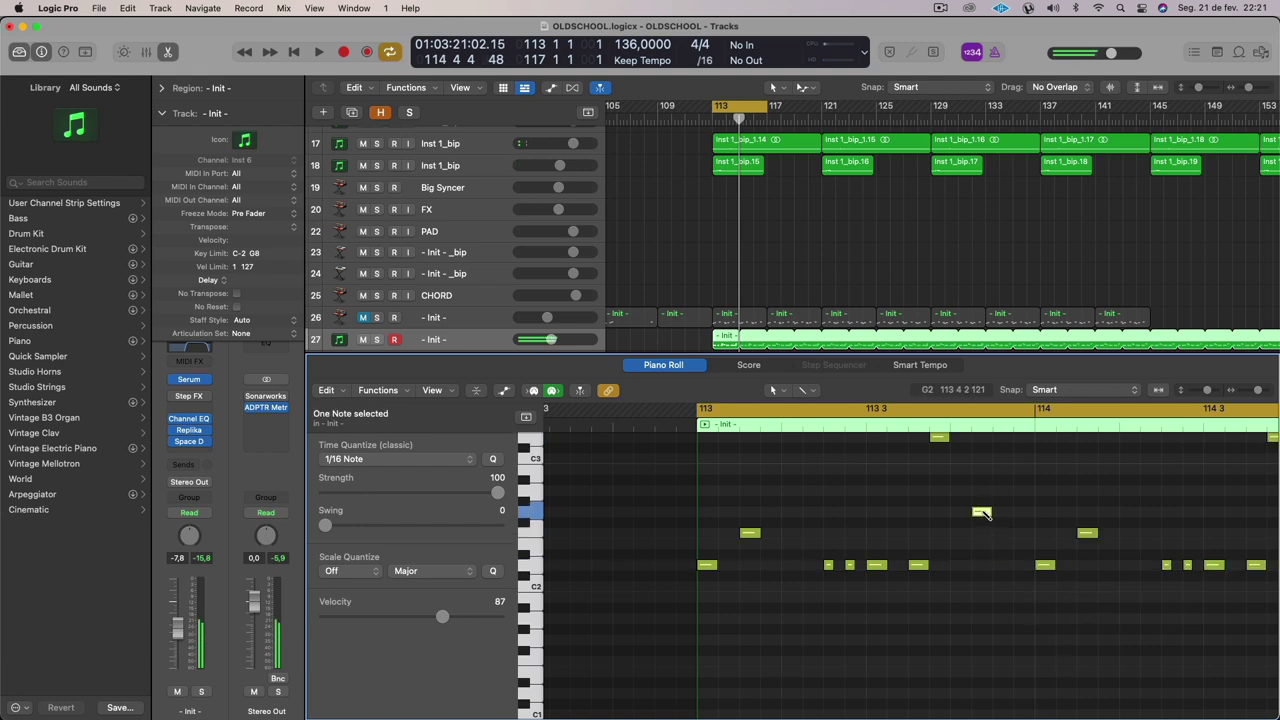
left_click_drag(981, 511, 1004, 568)
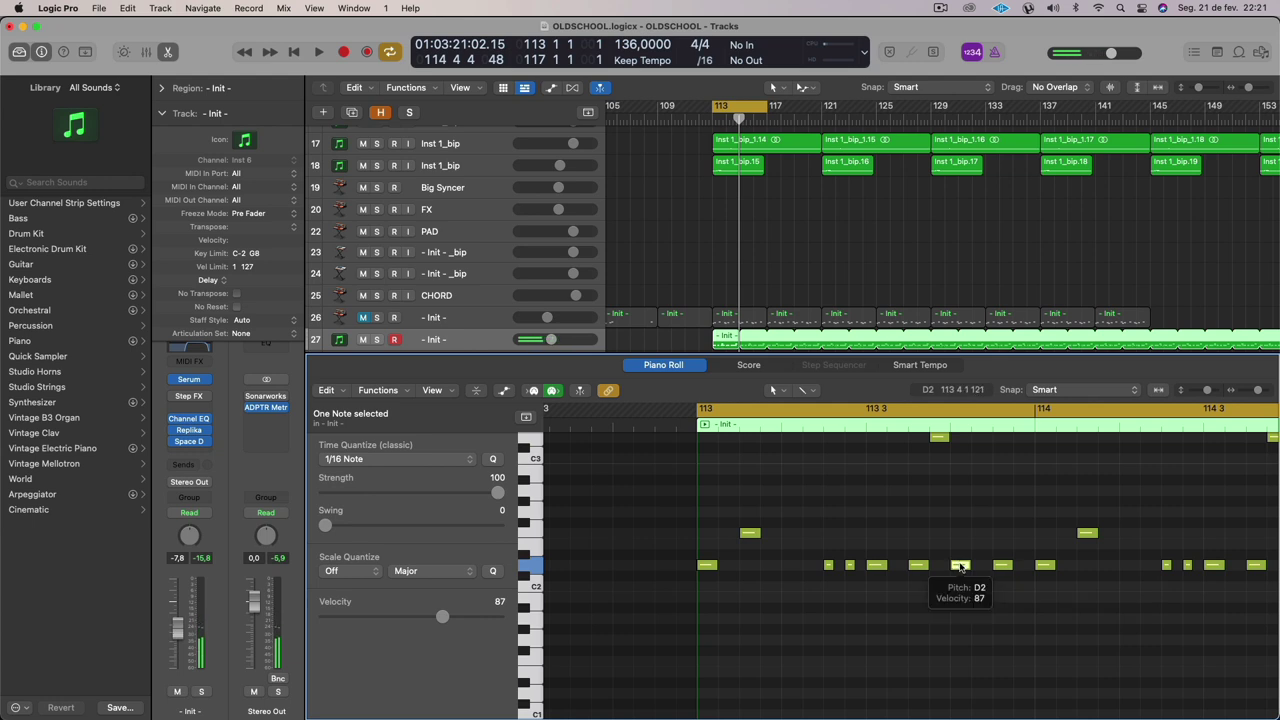
key("space")
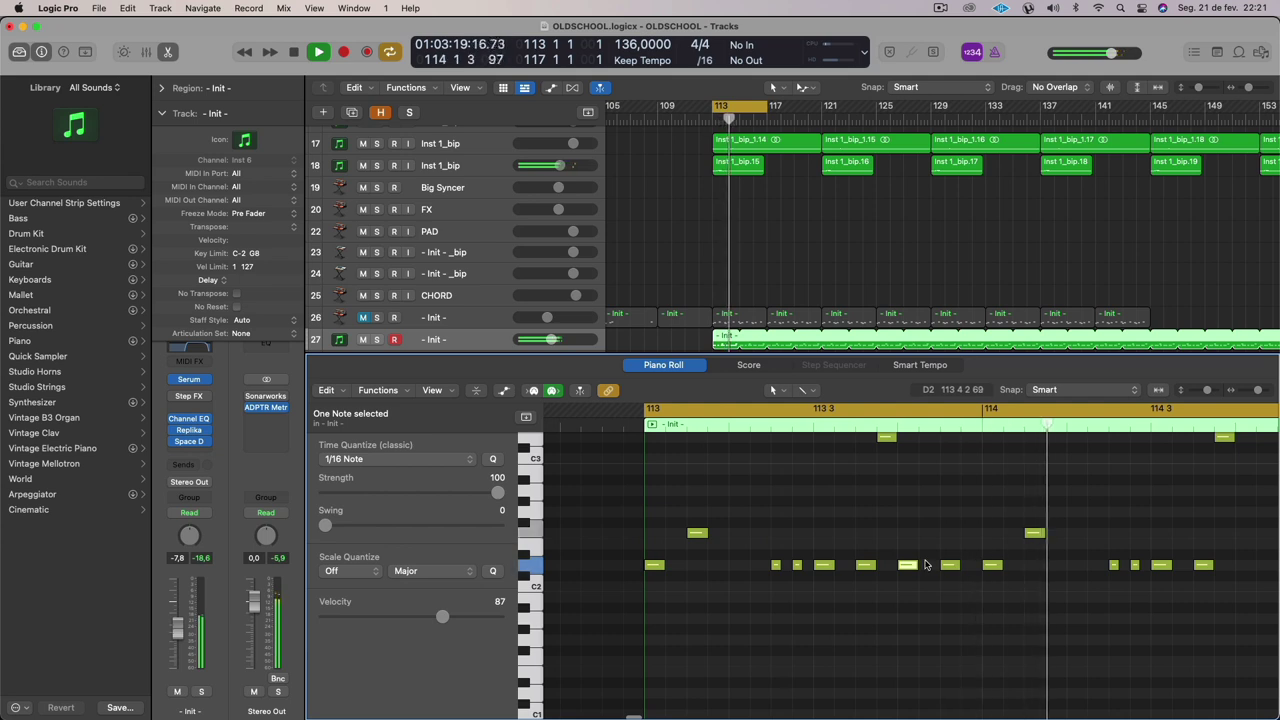
Move the D2 at 113 4 1 to 113 4 2, shorten it and raise it to F2.
key("space")
left_click_drag(911, 566, 932, 568)
key("space")
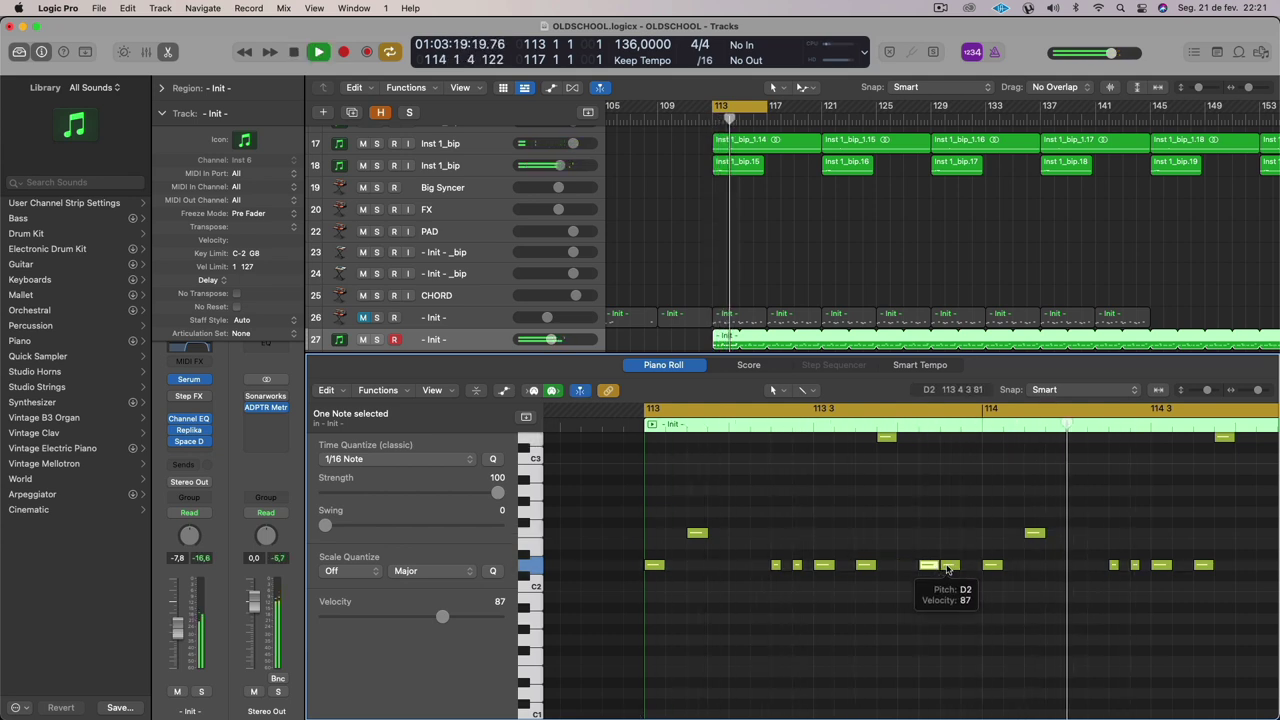
key("space")
left_click(921, 564)
left_click(921, 564)
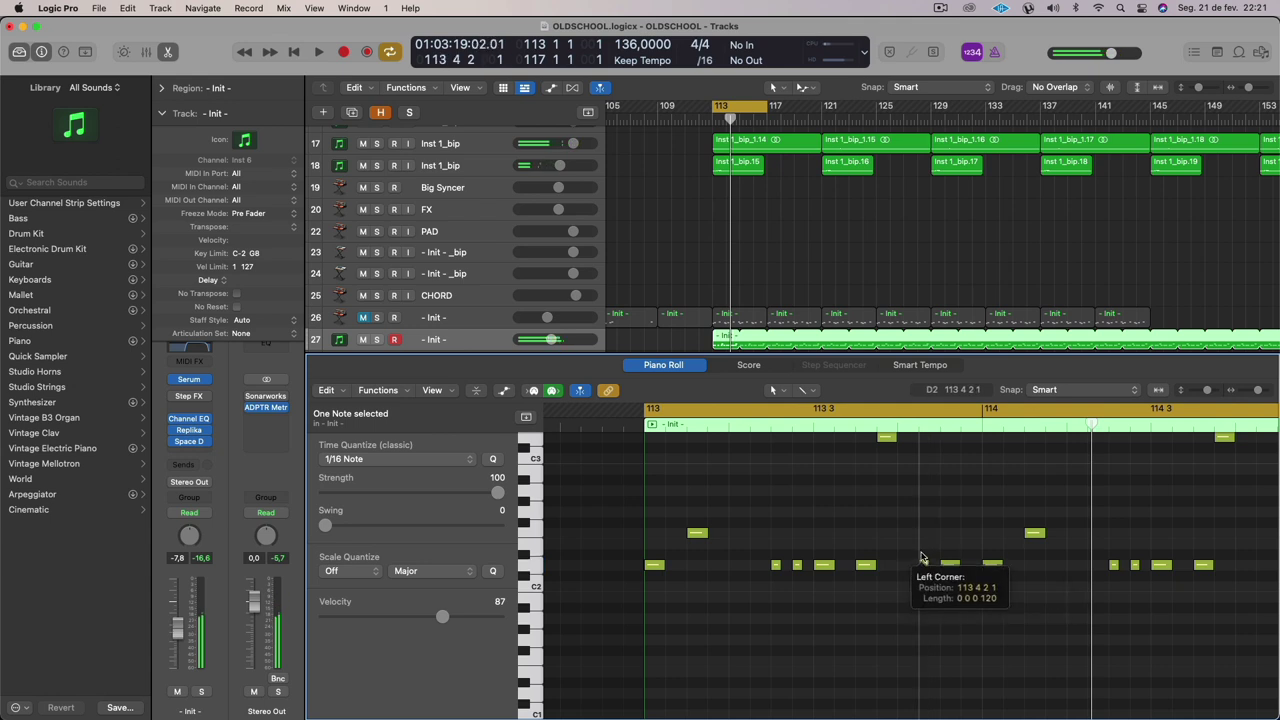
left_click_drag(921, 564, 926, 540)
key("space")
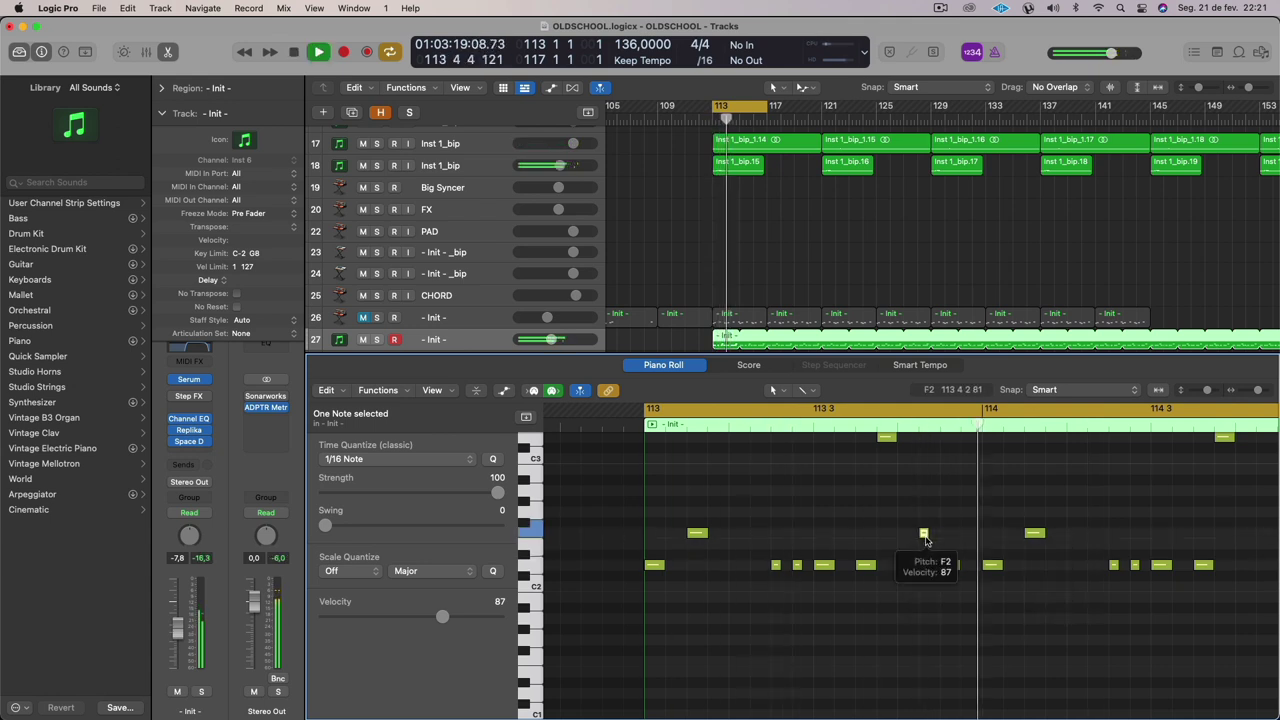
Copy bar 113's closing short F2 and D2 notes to 114 4 3 and 114 4 4.
scroll(1110, 566, "down", 4)
scroll(1110, 566, "right", 4)
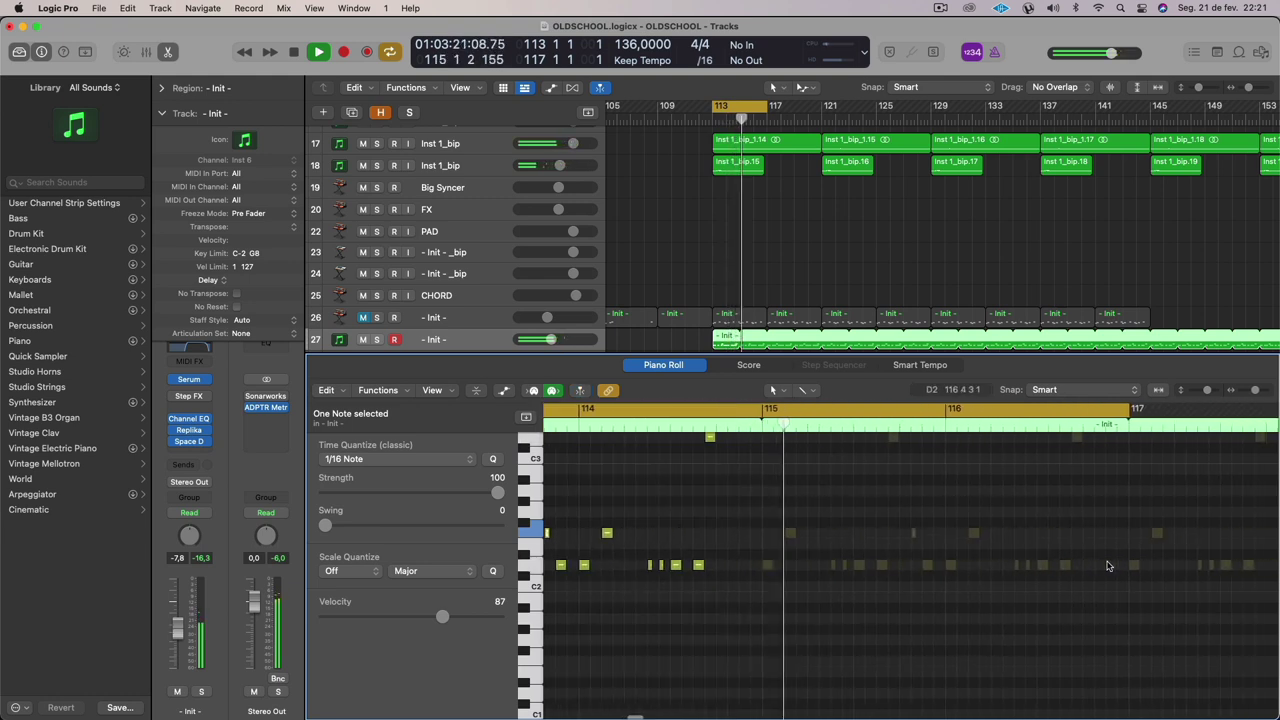
scroll(1108, 566, "left", 5)
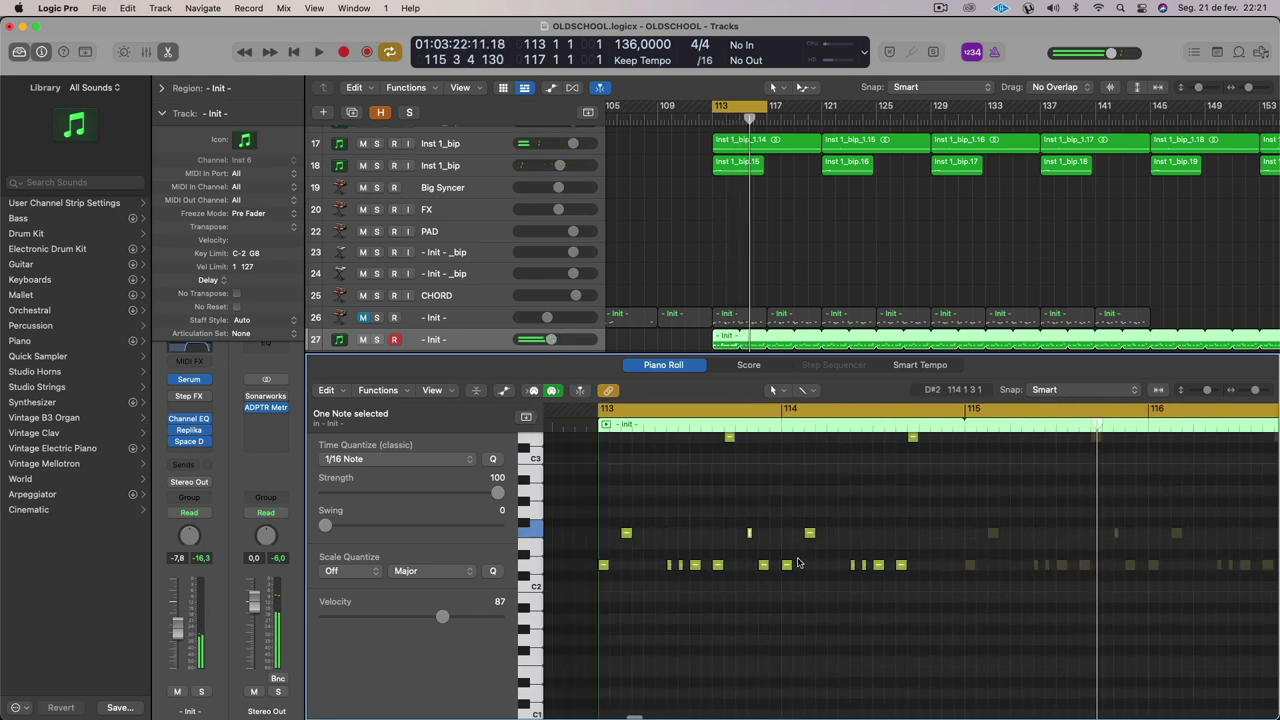
left_click_drag(764, 578, 764, 579)
mouse_move(751, 534)
left_mouse_down()
mouse_move(821, 541)
mouse_move(748, 541)
left_mouse_up()
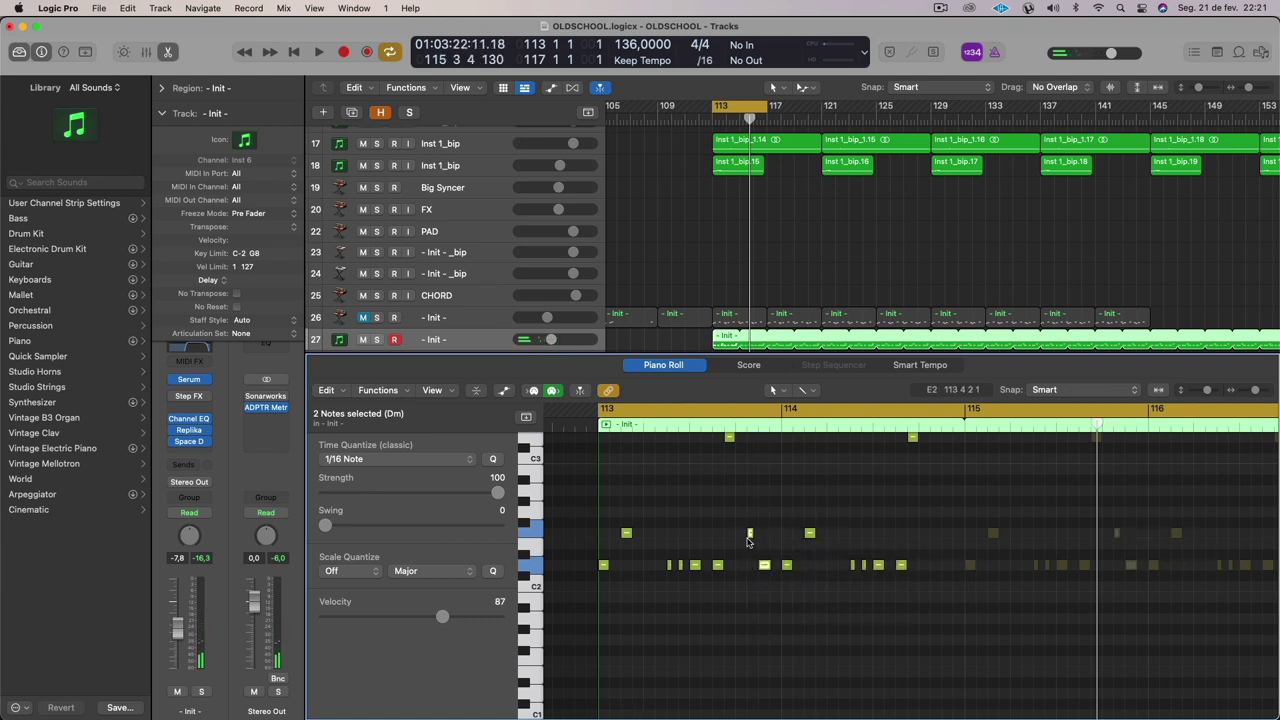
left_click_drag(826, 540, 945, 537)
key("space")
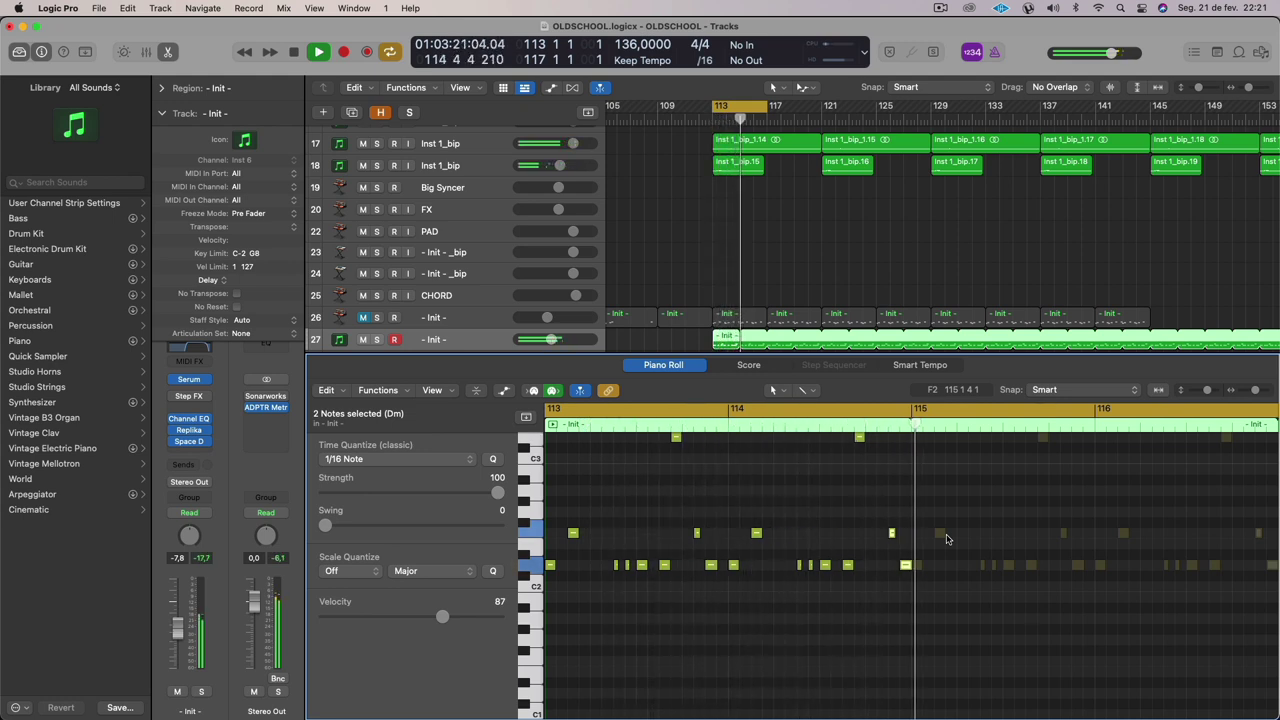
Raise the last D2 note, at 114 4 4, to A2 and play the loop.
key("space")
left_click(907, 566)
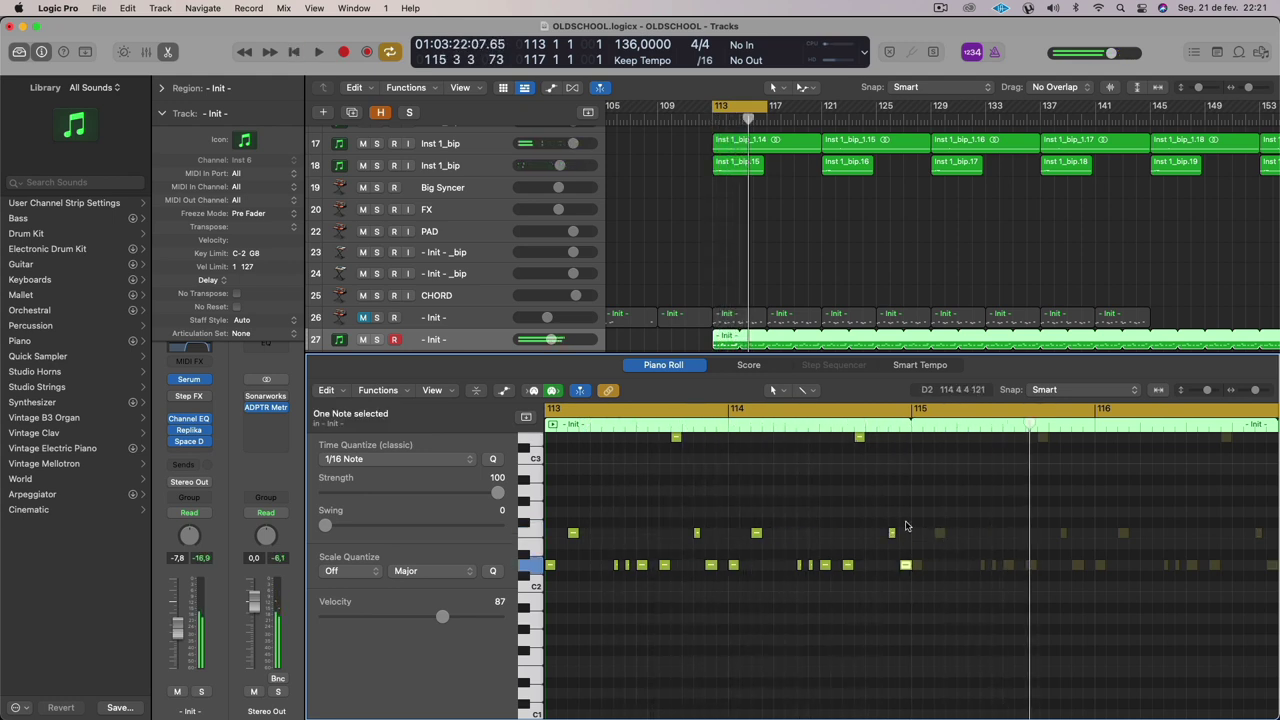
left_click_drag(906, 525, 906, 496)
key("space")
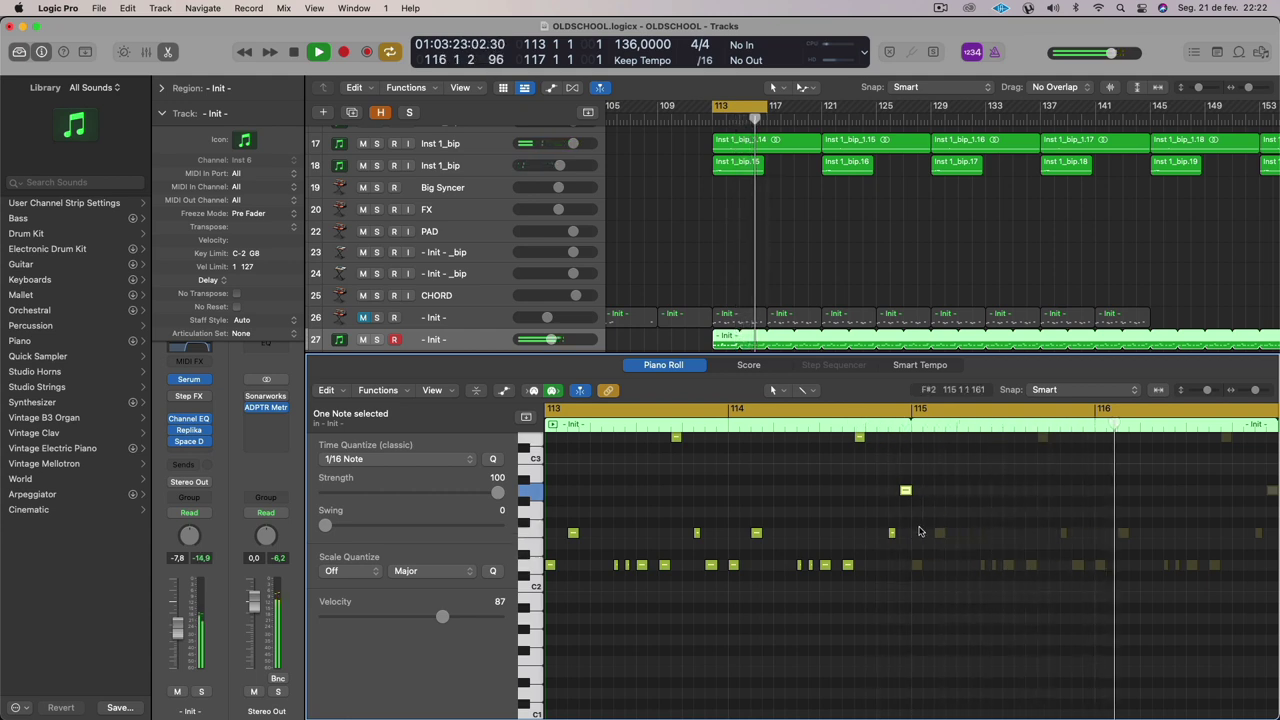
Stop playback, then enable the Step FX plug-in on track 27 and open its window.
key("space")
left_click(183, 397)
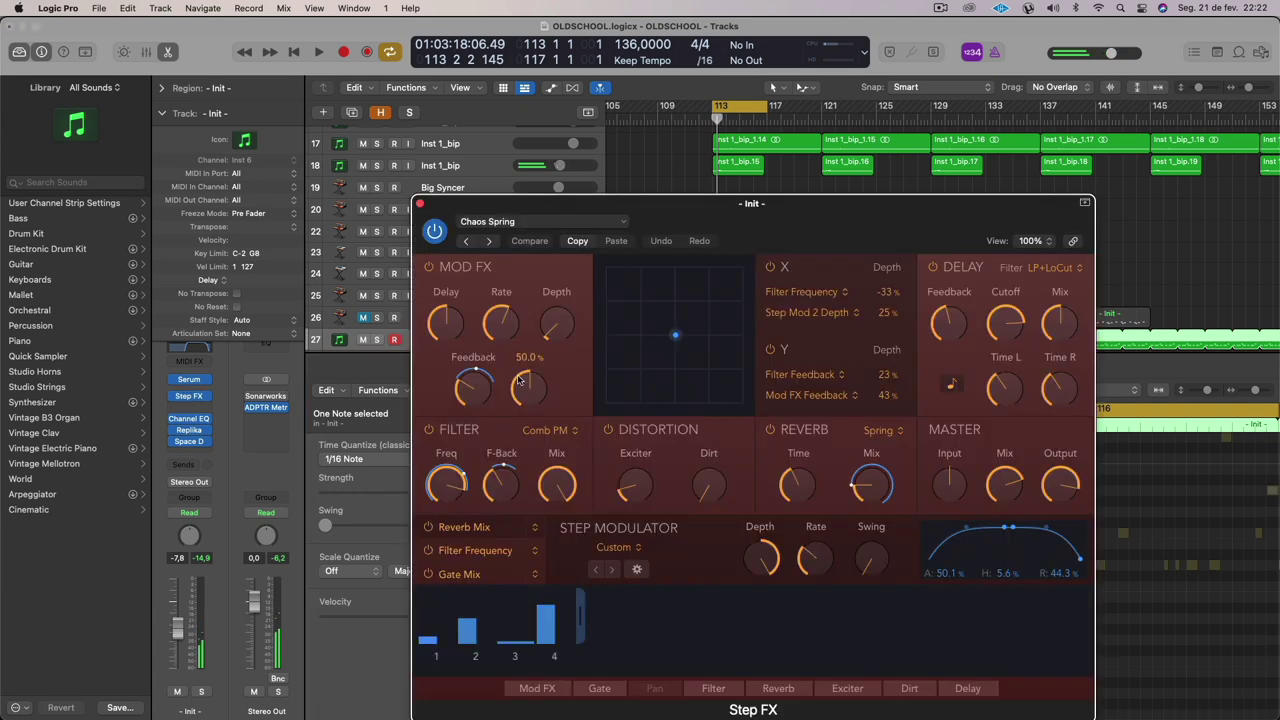
Load the Metallic Delays preset from the Ambiences category in Step FX, play the loop and advance to Plate Filter.
left_click(530, 224)
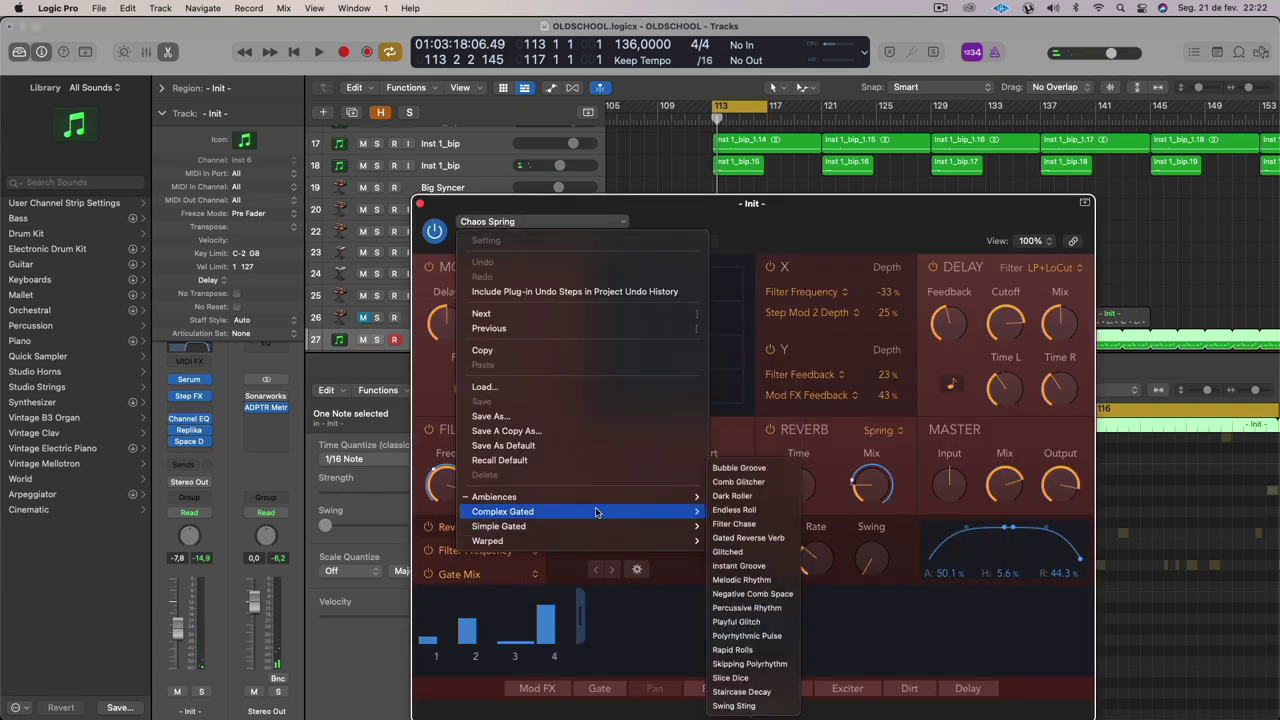
mouse_move(595, 529)
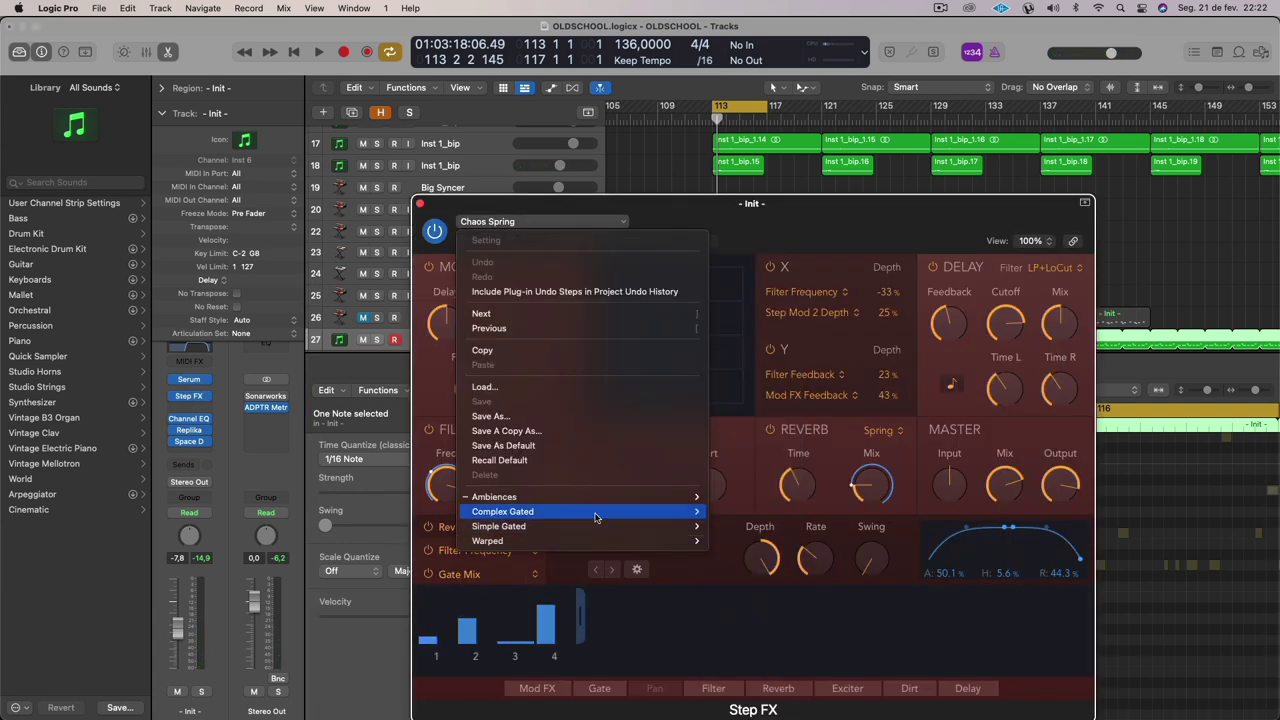
mouse_move(645, 501)
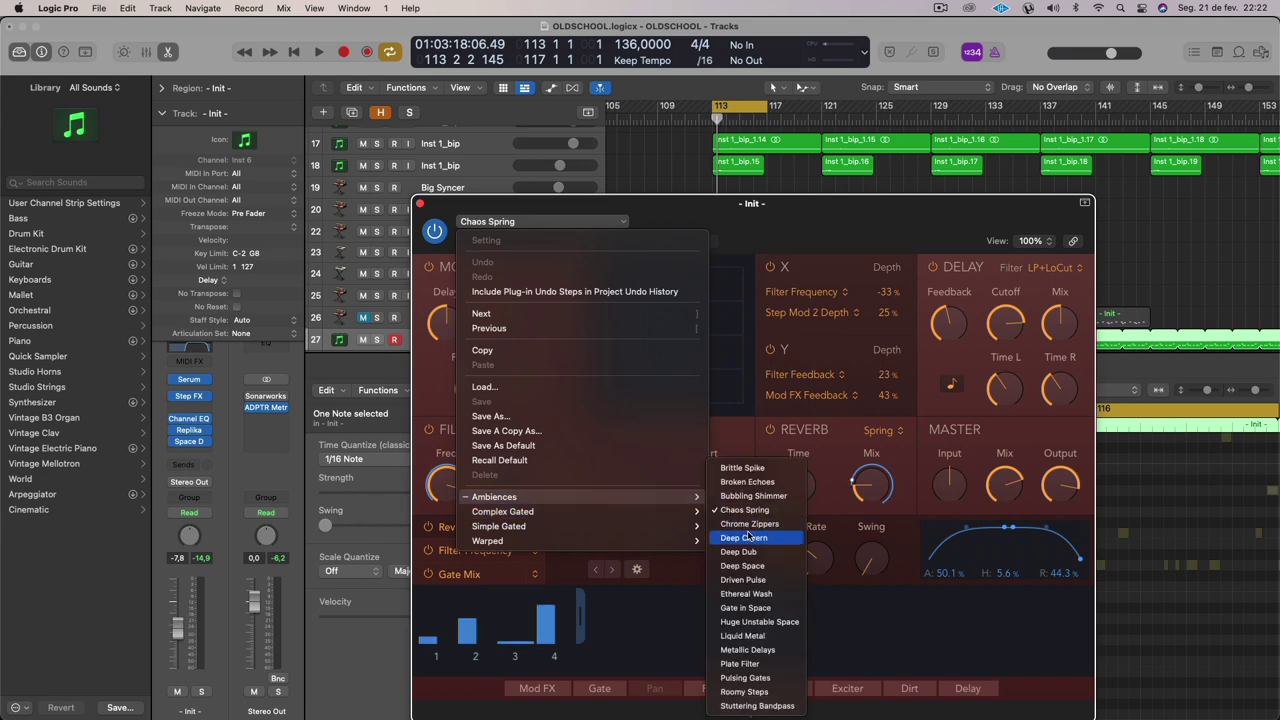
left_click(747, 649)
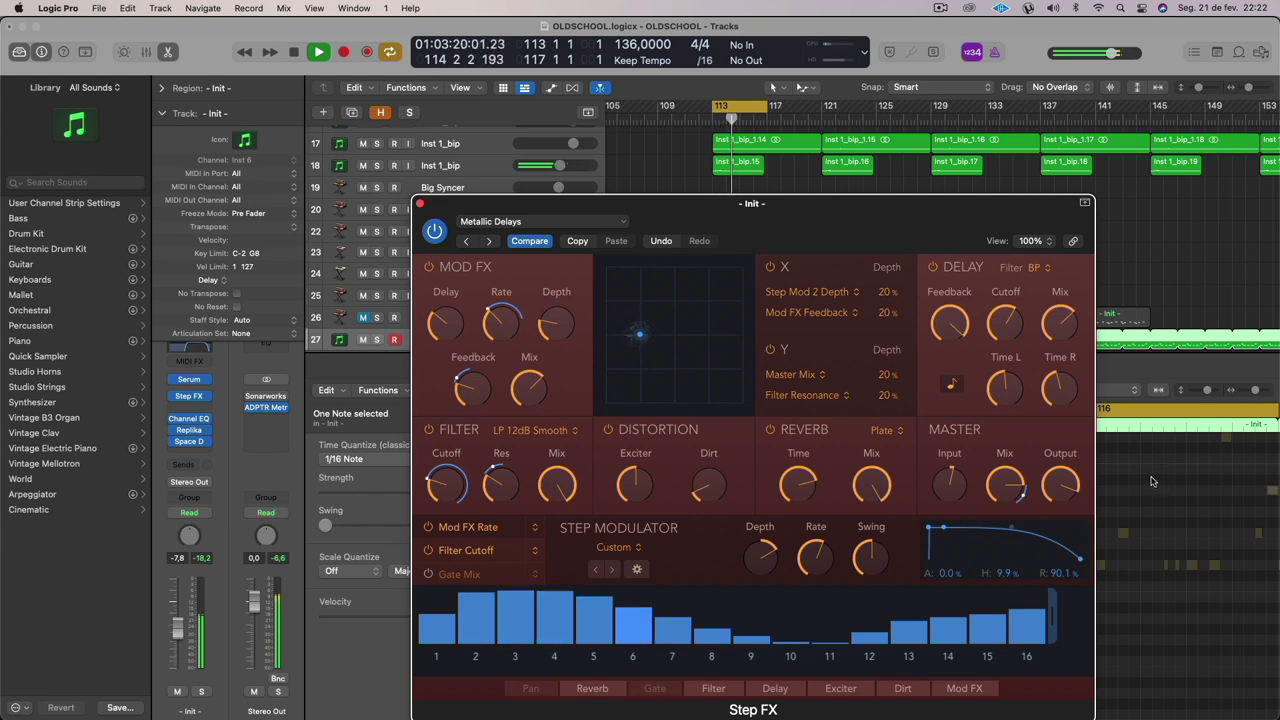
left_click(489, 241)
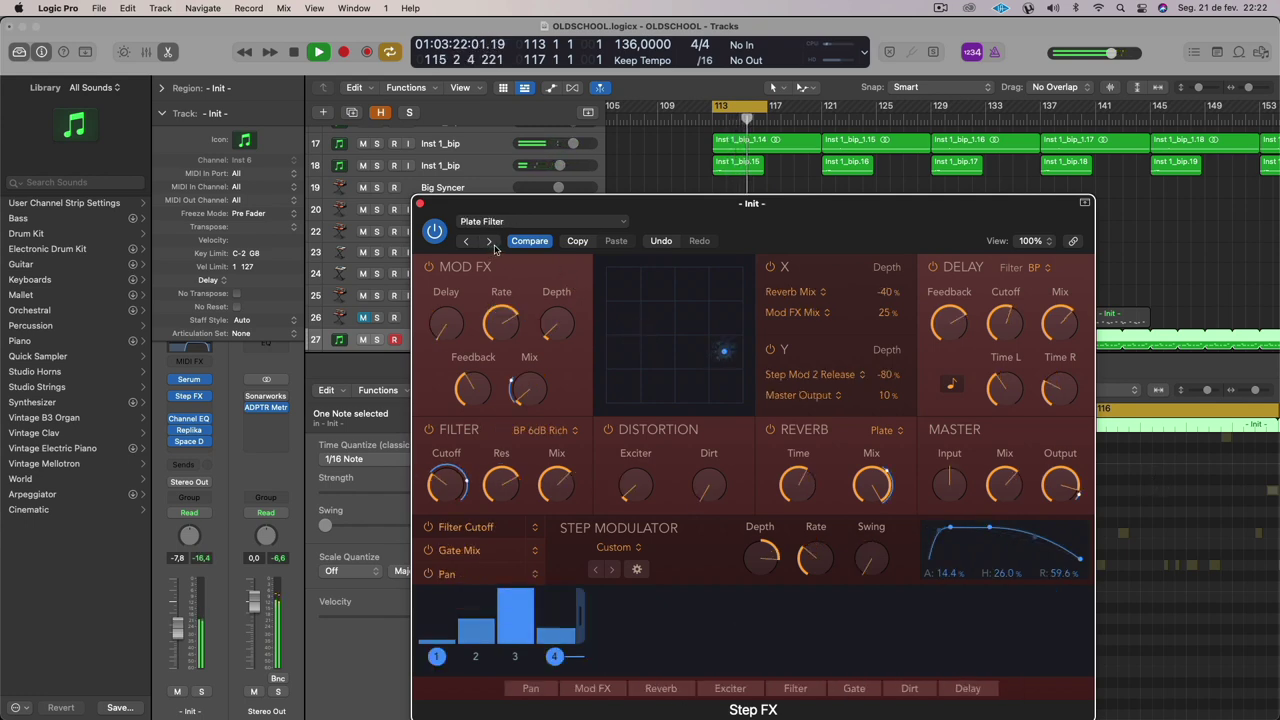
Try several XY pad positions in Step FX during playback, and step through the following presets to Pulsing Gates.
left_click(630, 318)
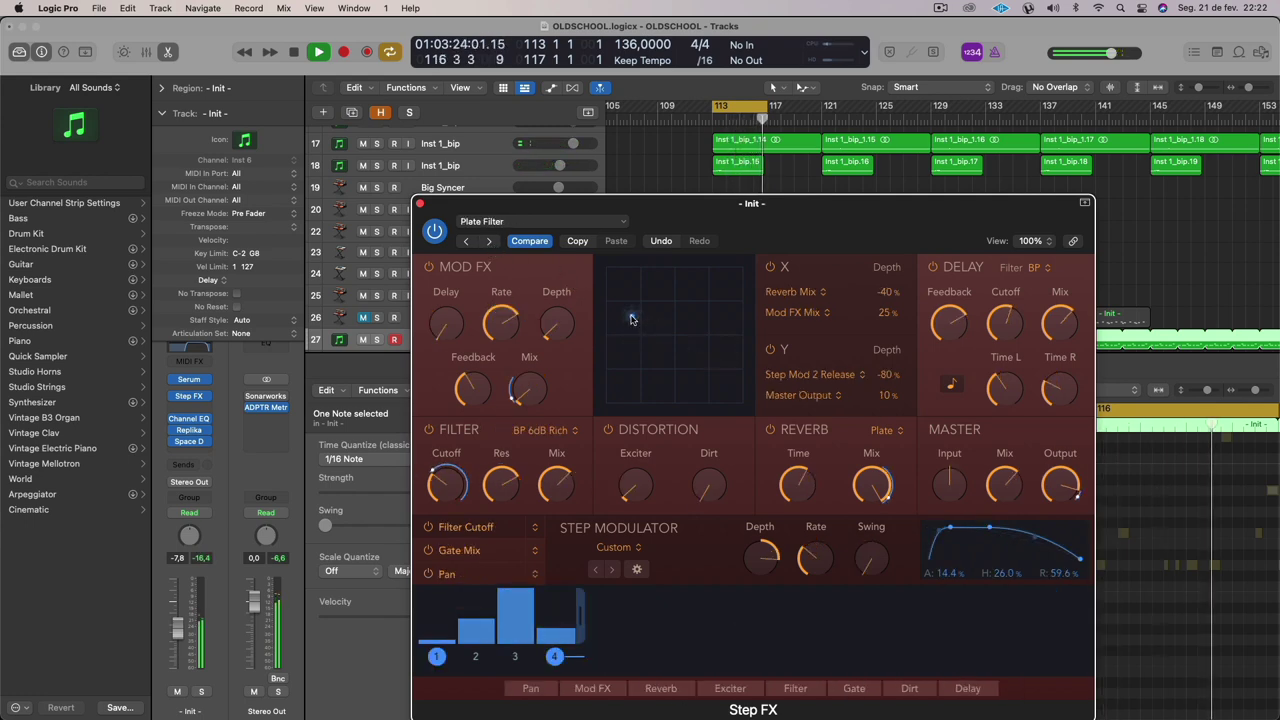
left_click_drag(631, 318, 674, 351)
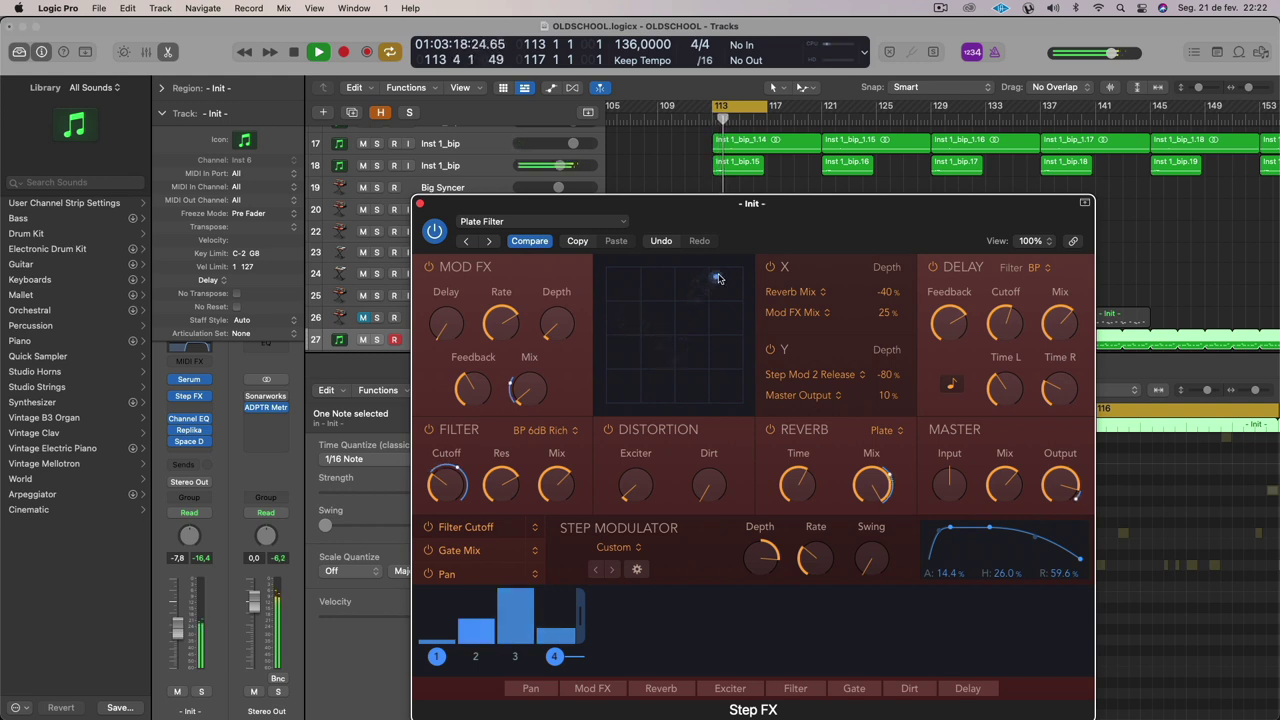
left_click_drag(717, 278, 726, 272)
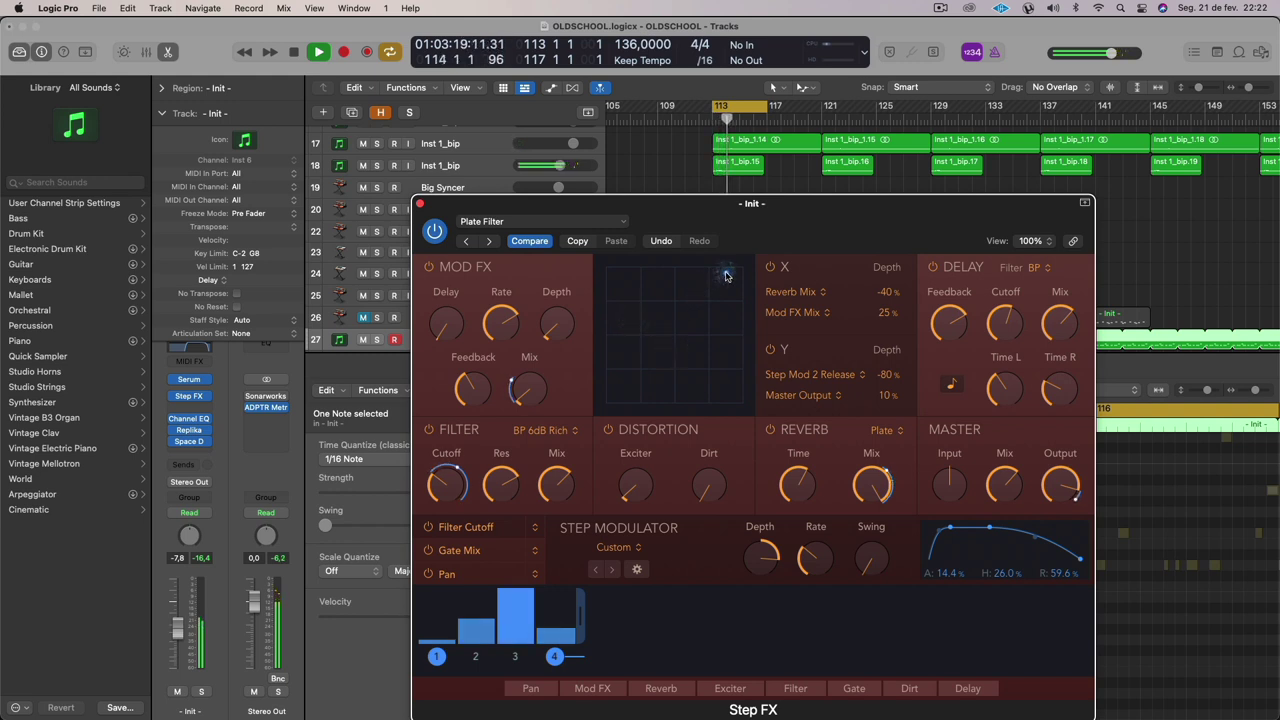
left_click(490, 242)
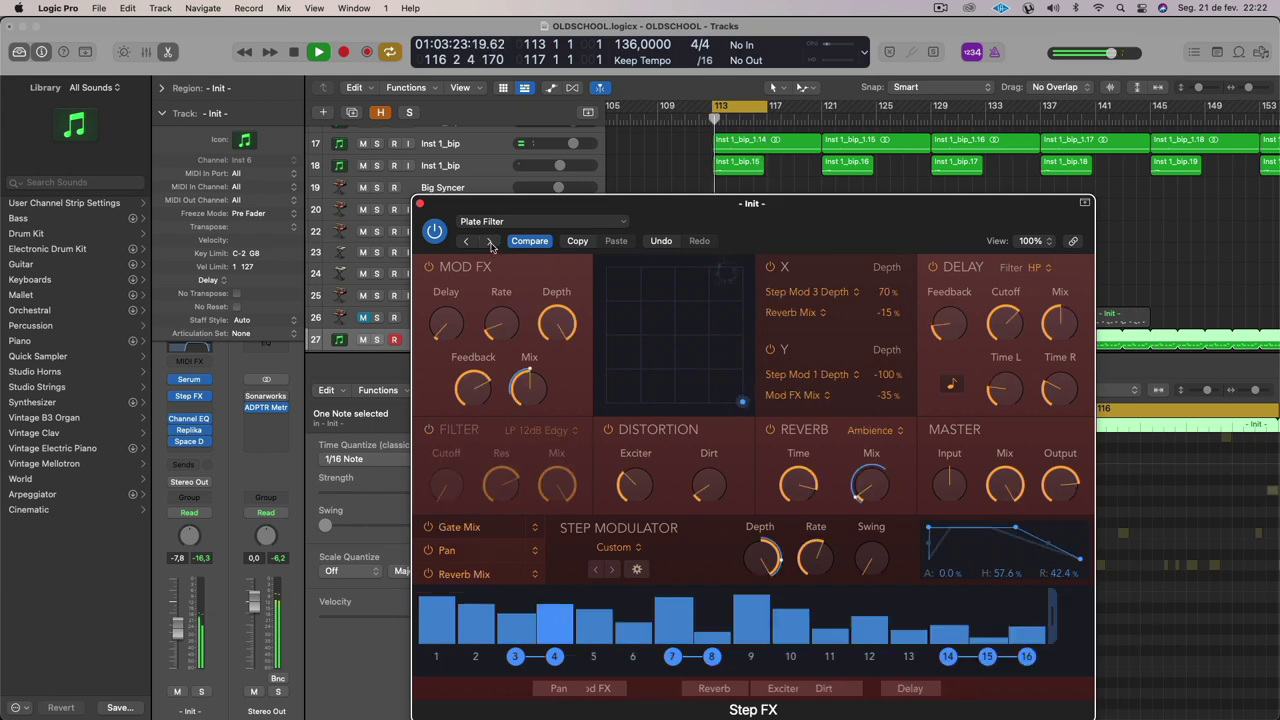
left_click(491, 243)
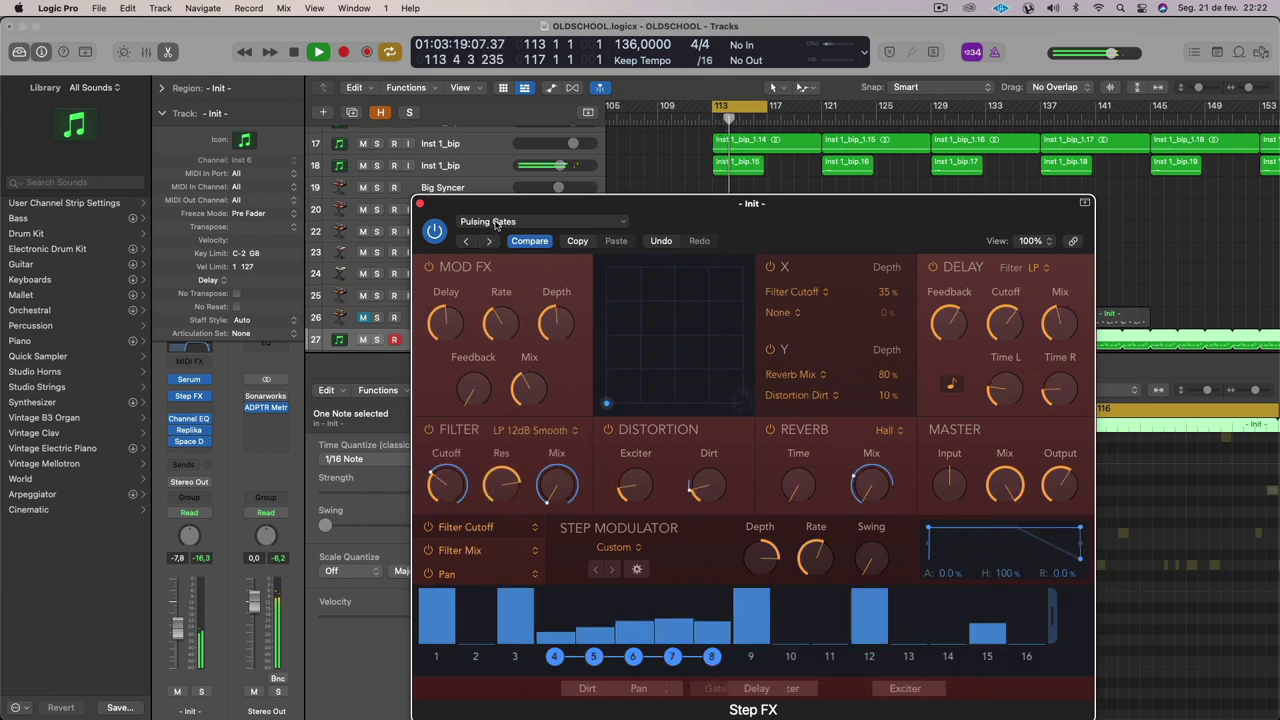
Load the Filter Chase preset from the Complex Gated category in Step FX.
left_click(540, 221)
mouse_move(614, 511)
left_click(780, 523)
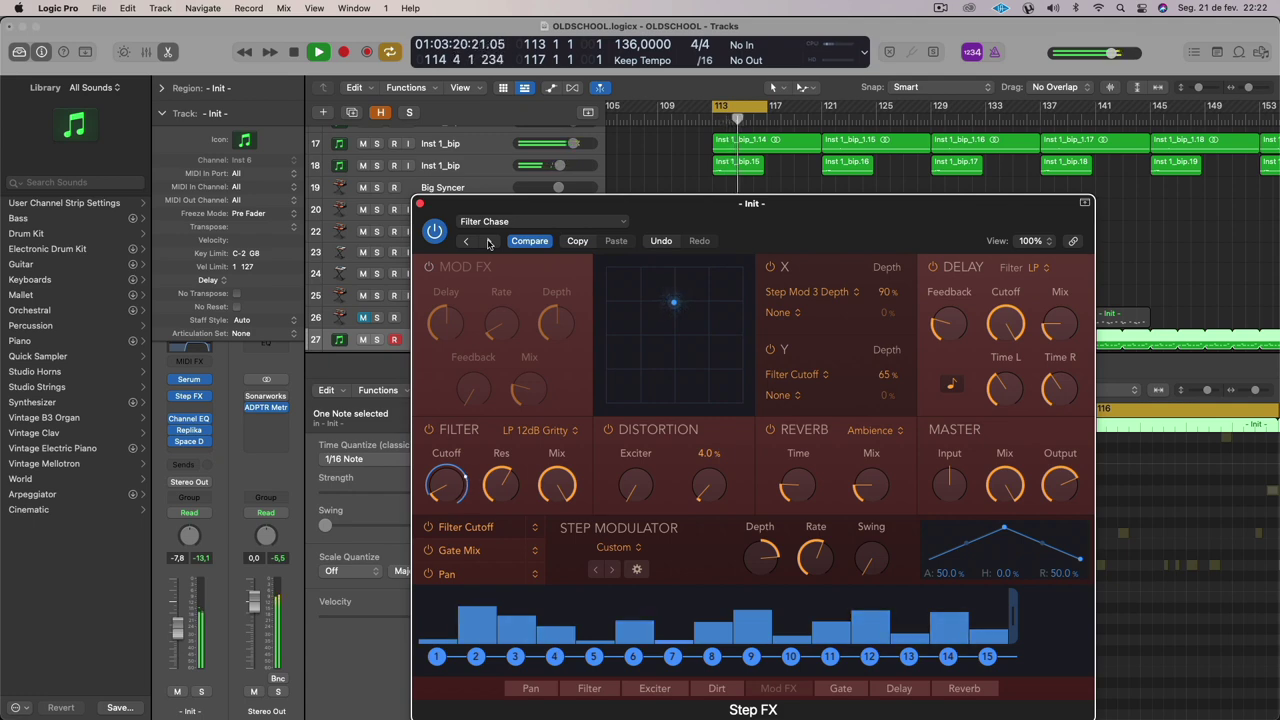
Insert a dual mono Tremolo on track 27 and place it directly after Step FX in the effects chain.
left_click(208, 455)
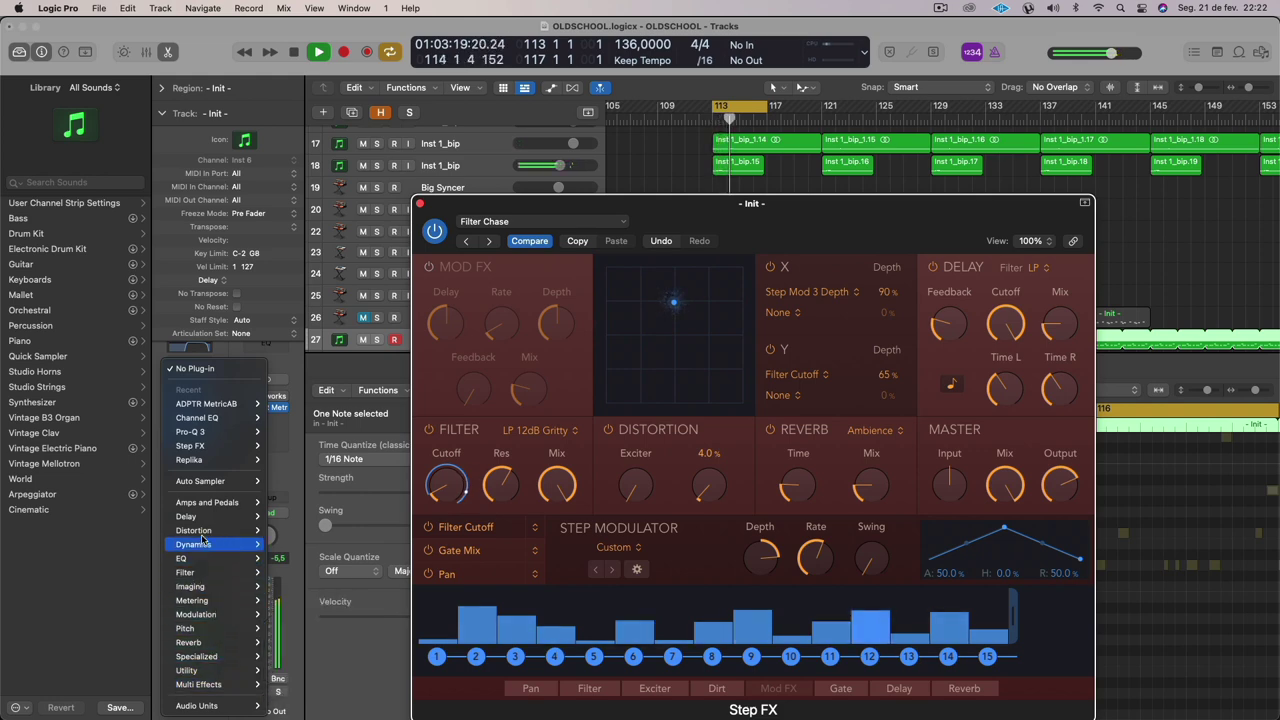
mouse_move(212, 675)
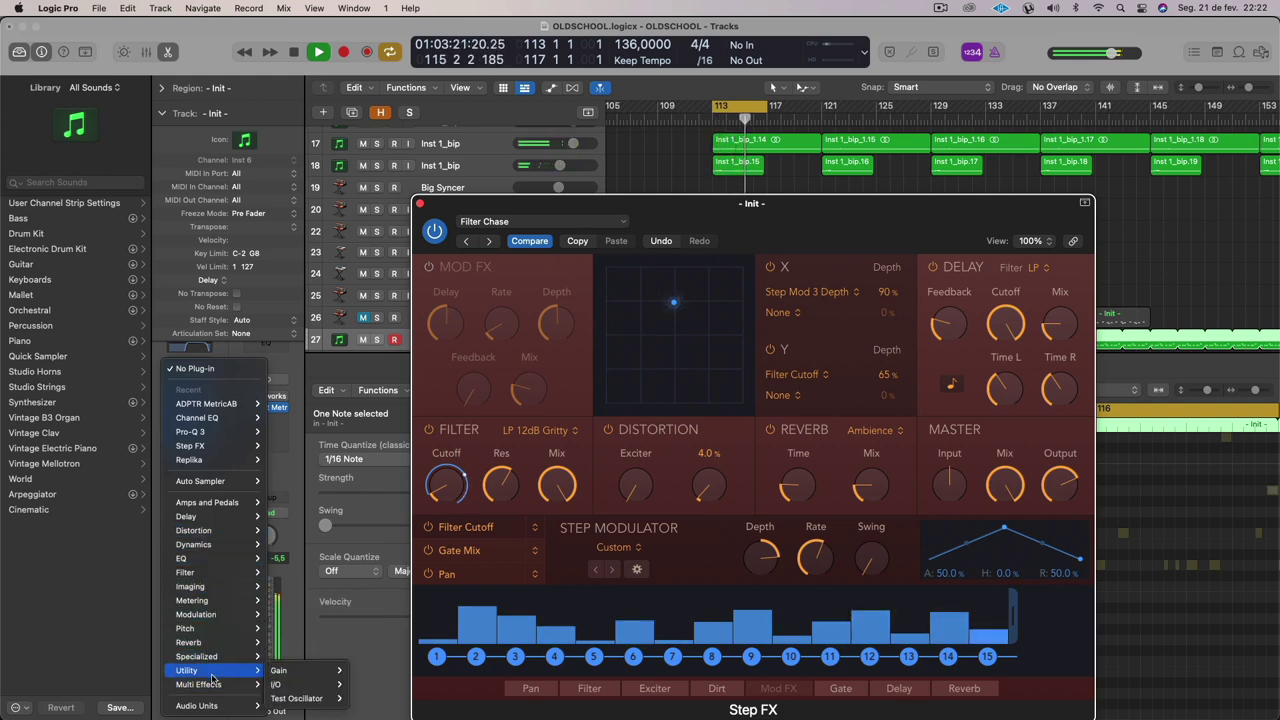
mouse_move(210, 614)
mouse_move(300, 706)
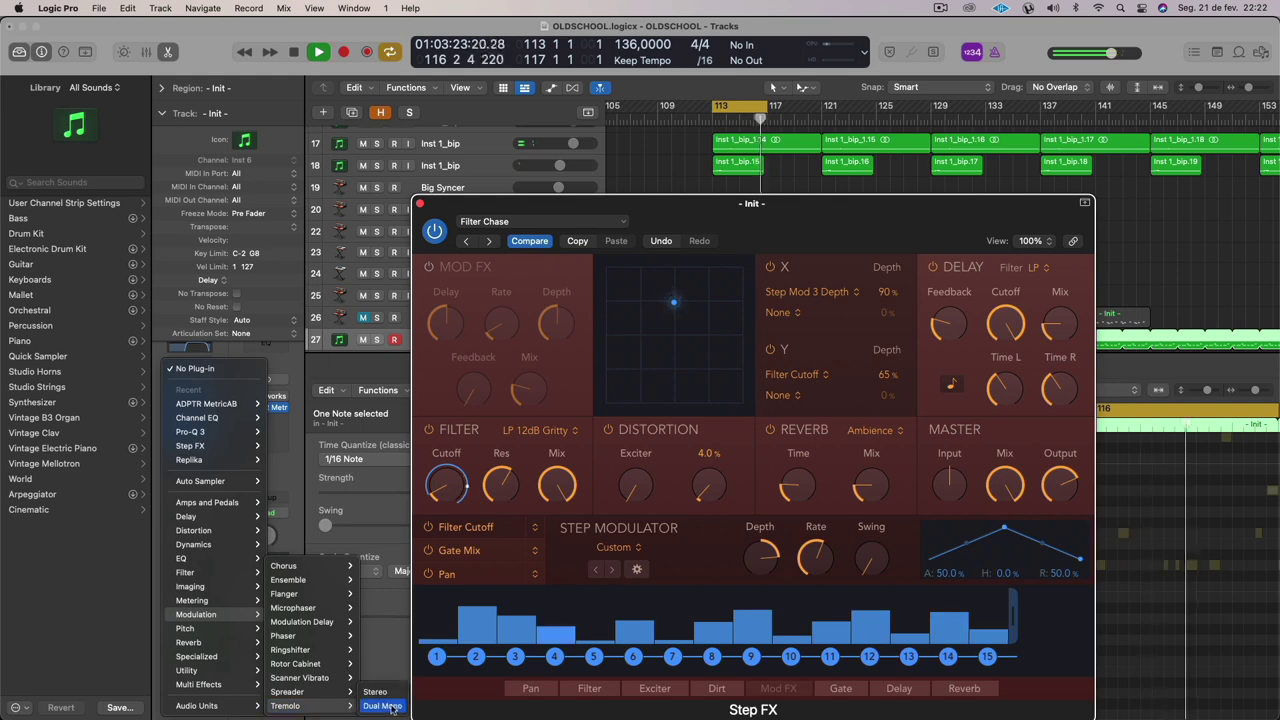
left_click(382, 706)
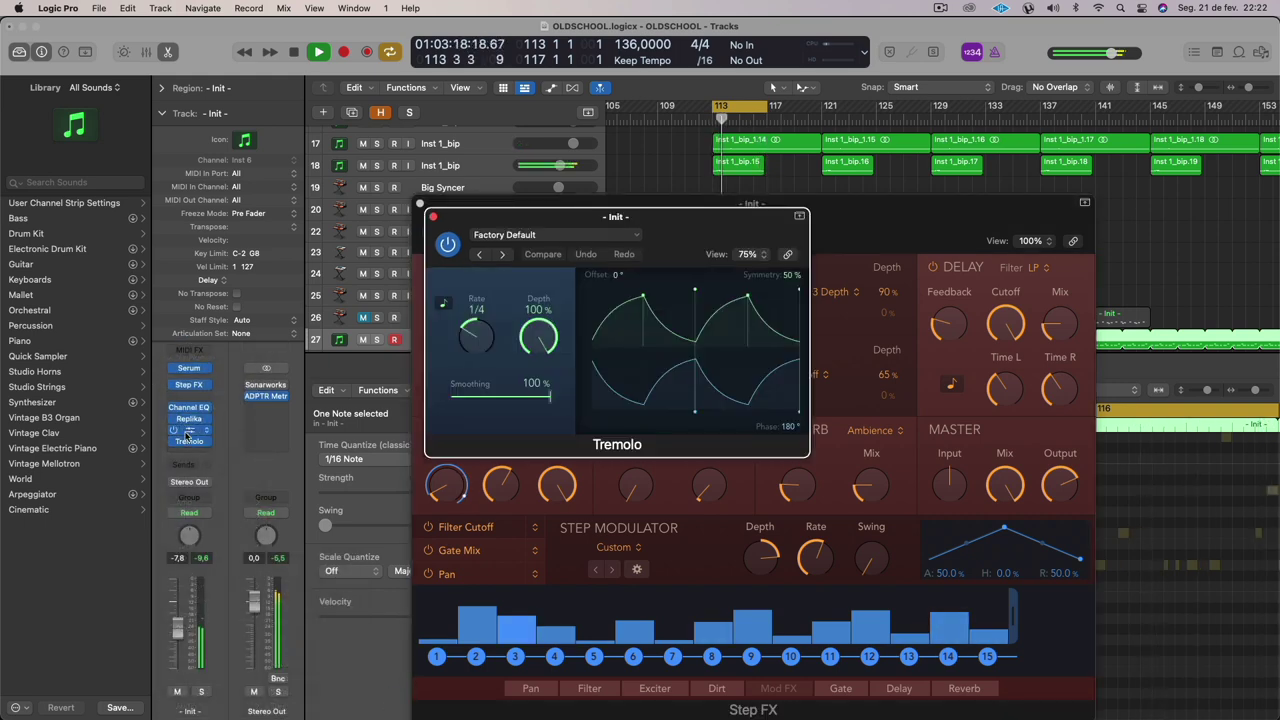
left_click_drag(190, 443, 196, 400)
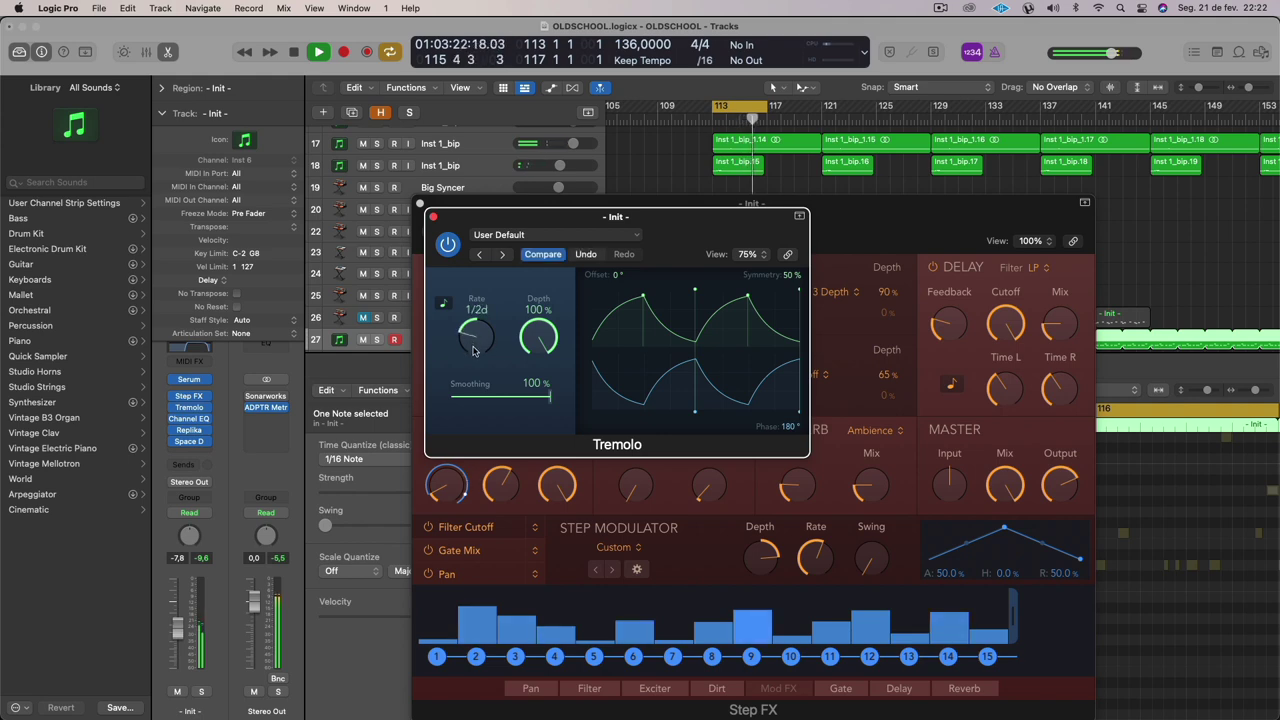
Set the Tremolo to a 1/4t rate, 31% smoothing and 45% depth, and close both effect windows.
left_click_drag(475, 350, 475, 354)
left_click_drag(548, 398, 478, 399)
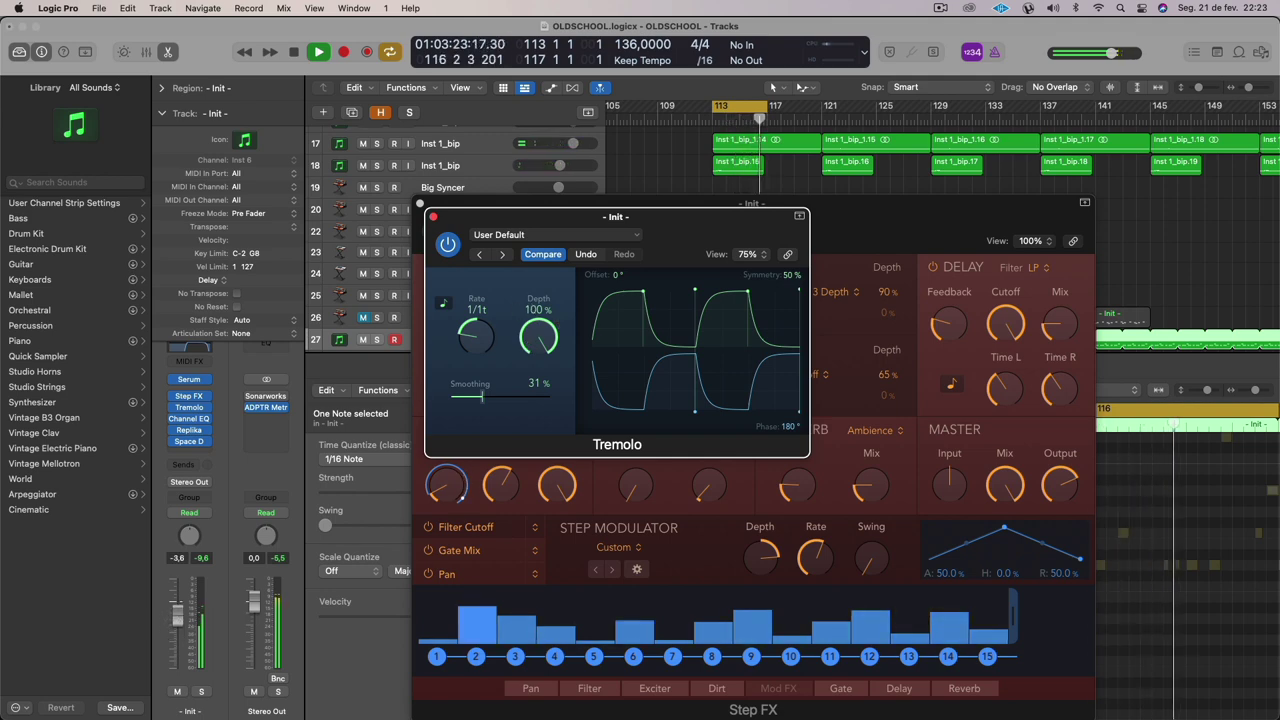
left_click_drag(484, 342, 485, 336)
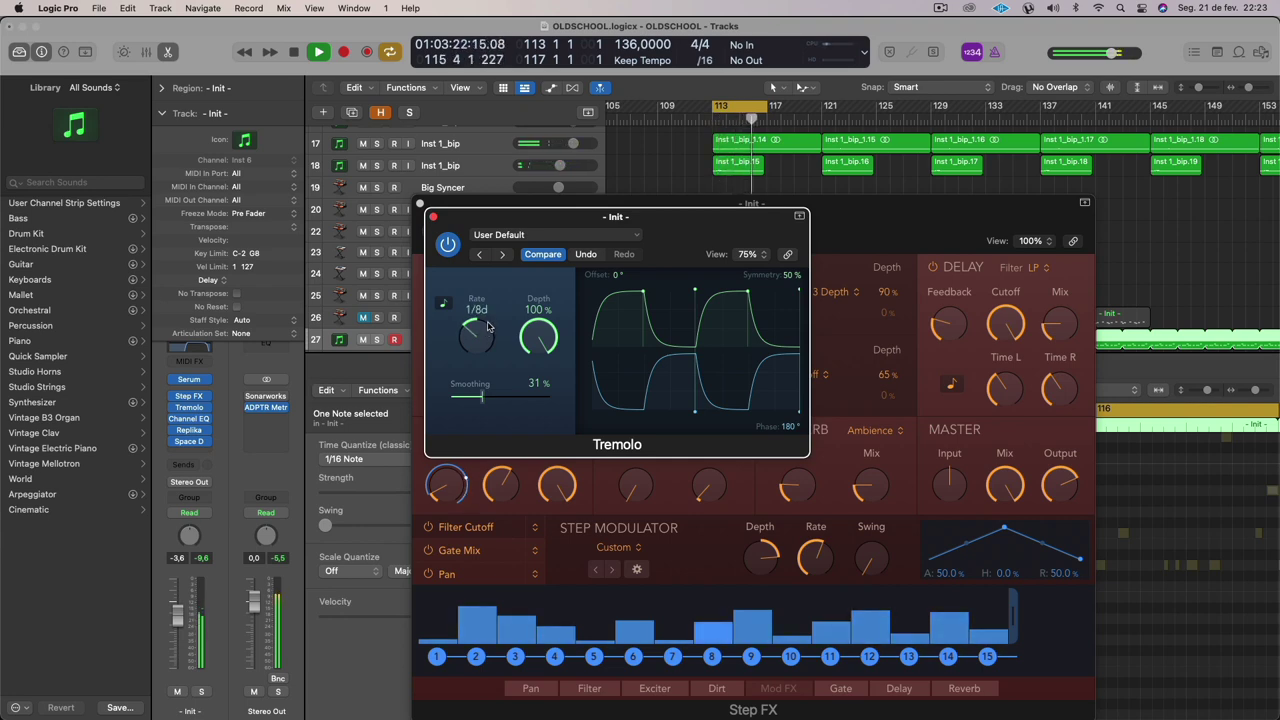
left_click_drag(488, 326, 487, 330)
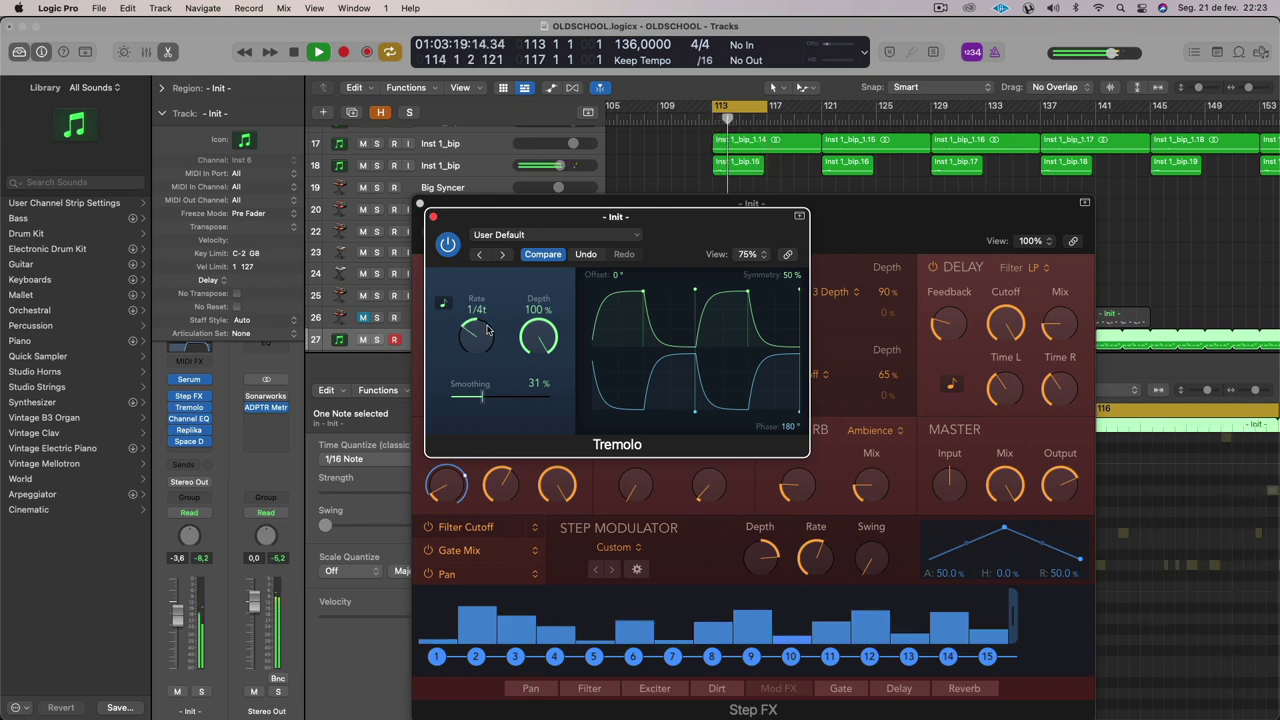
left_click(202, 559)
left_click_drag(540, 342, 532, 450)
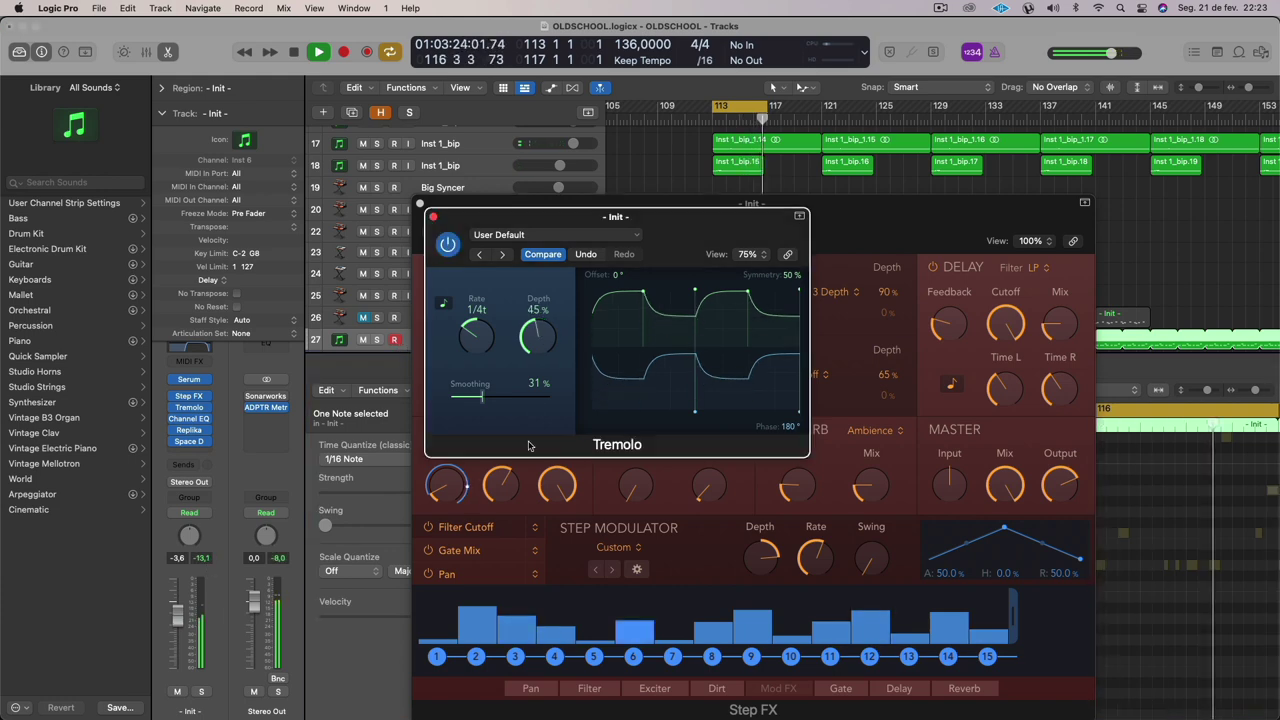
left_click(432, 218)
left_click(420, 203)
Load LD Echotronics from the user bank FUTUREPHONIC - ECHOTRONICS in Serum, and lower the track volume to -10.4 dB during playback.
left_click(189, 379)
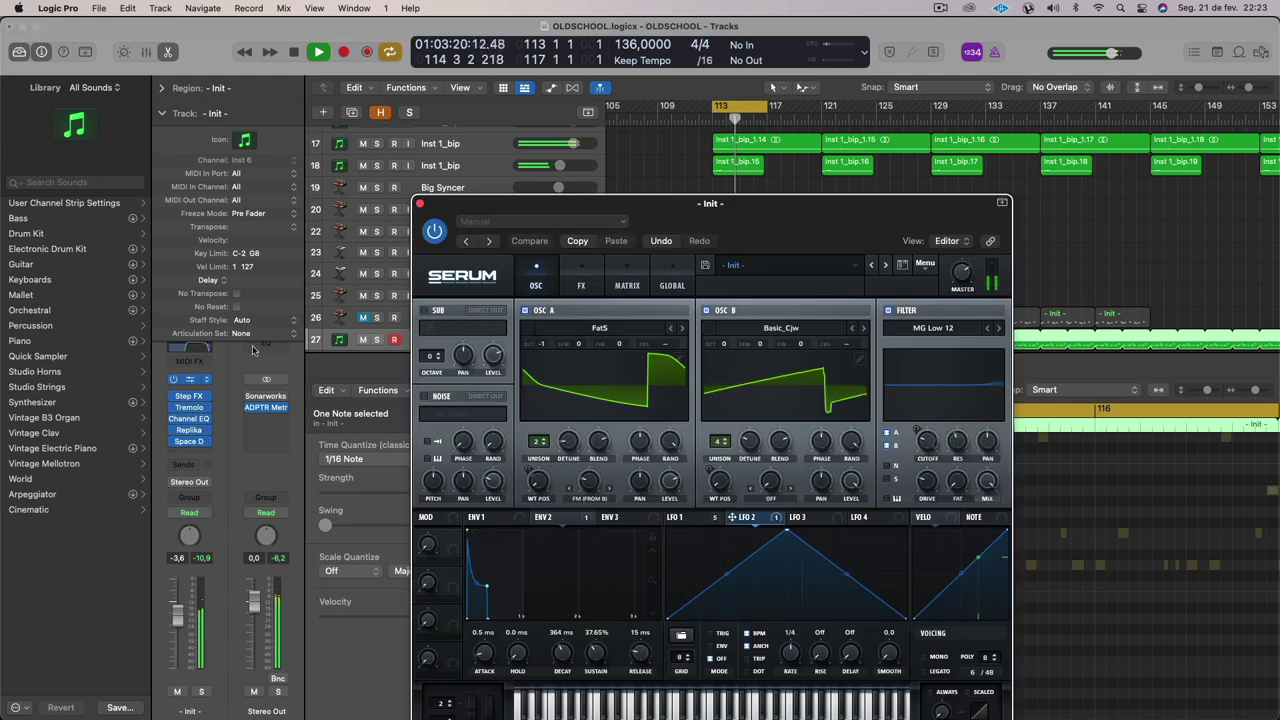
key("space")
left_click(734, 265)
mouse_move(807, 413)
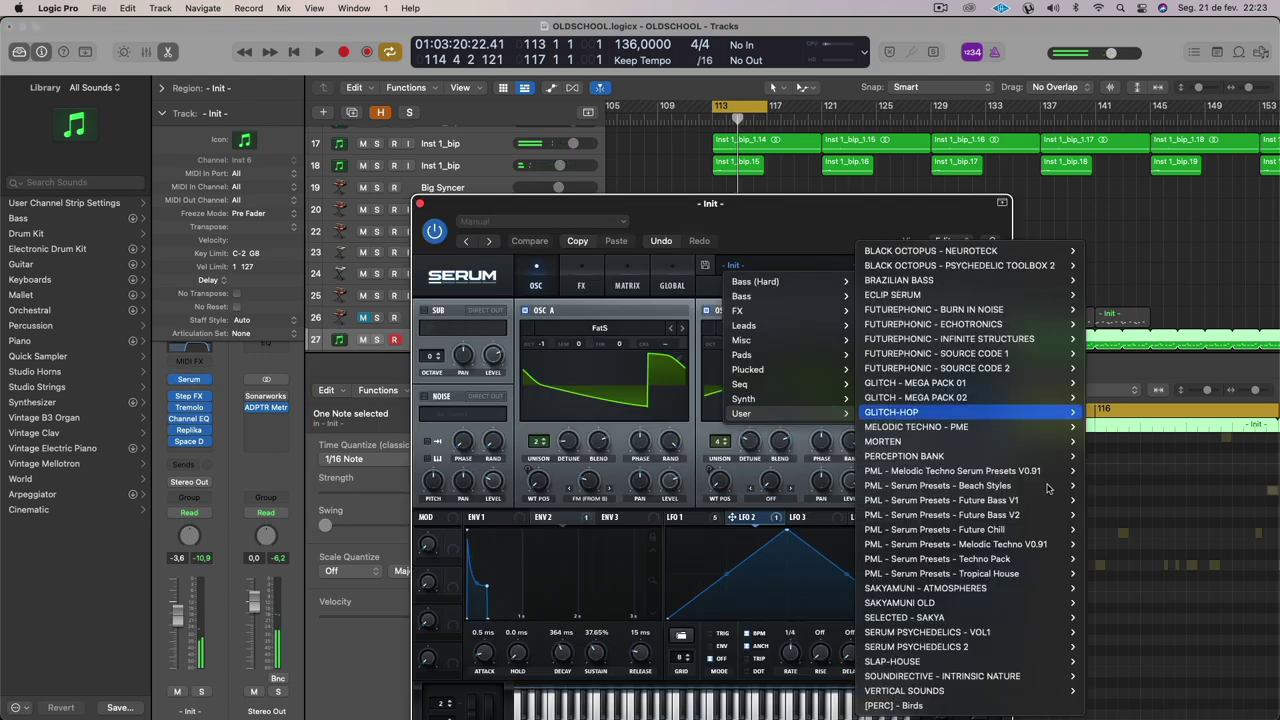
mouse_move(955, 470)
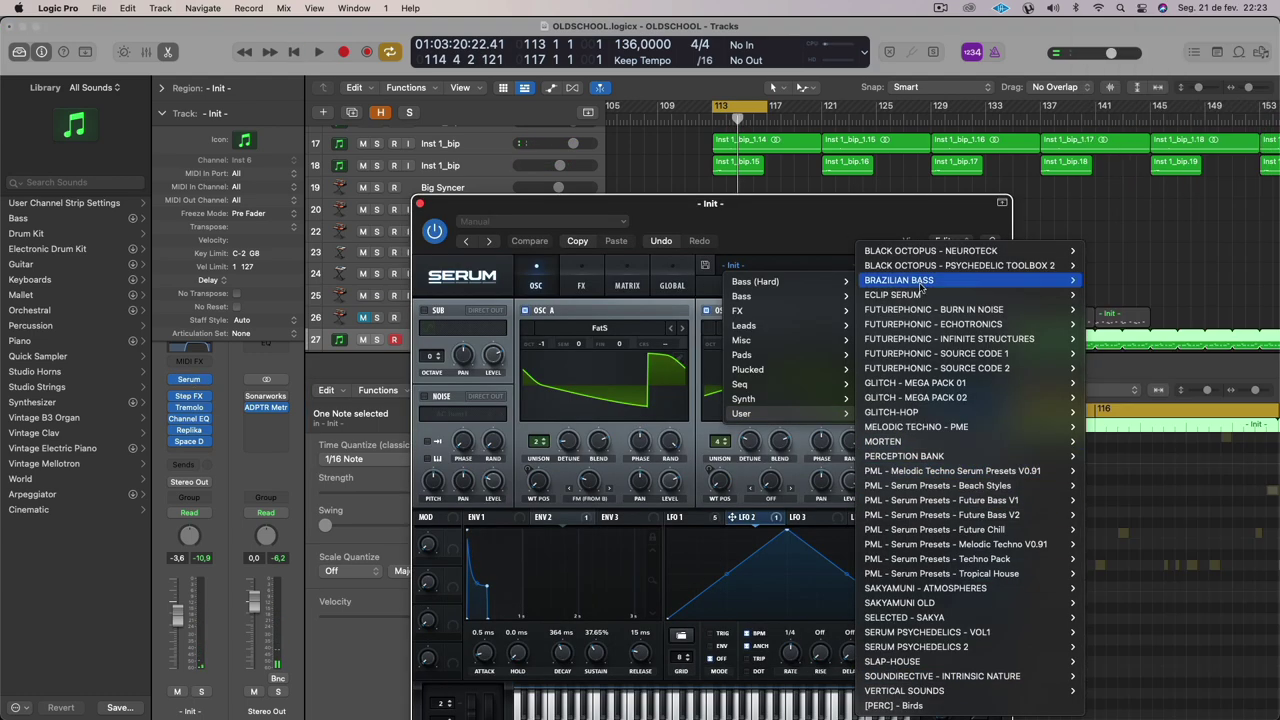
mouse_move(935, 316)
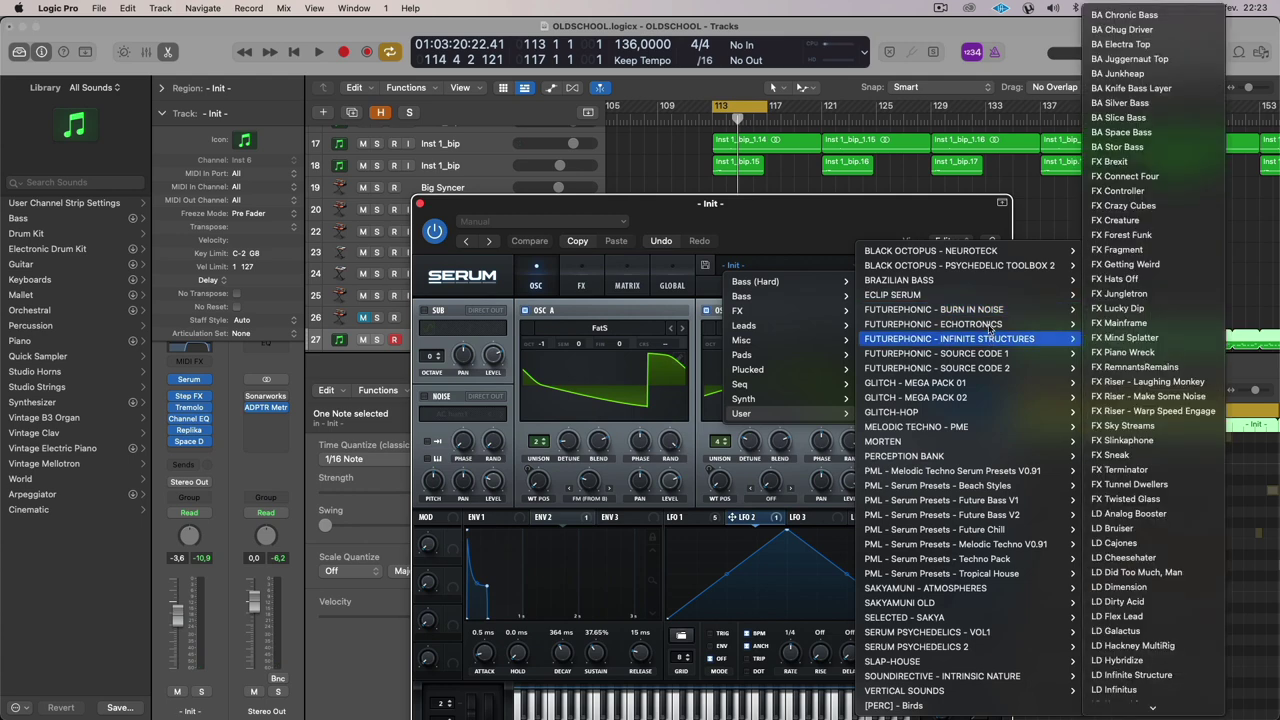
mouse_move(1010, 324)
left_click(1165, 368)
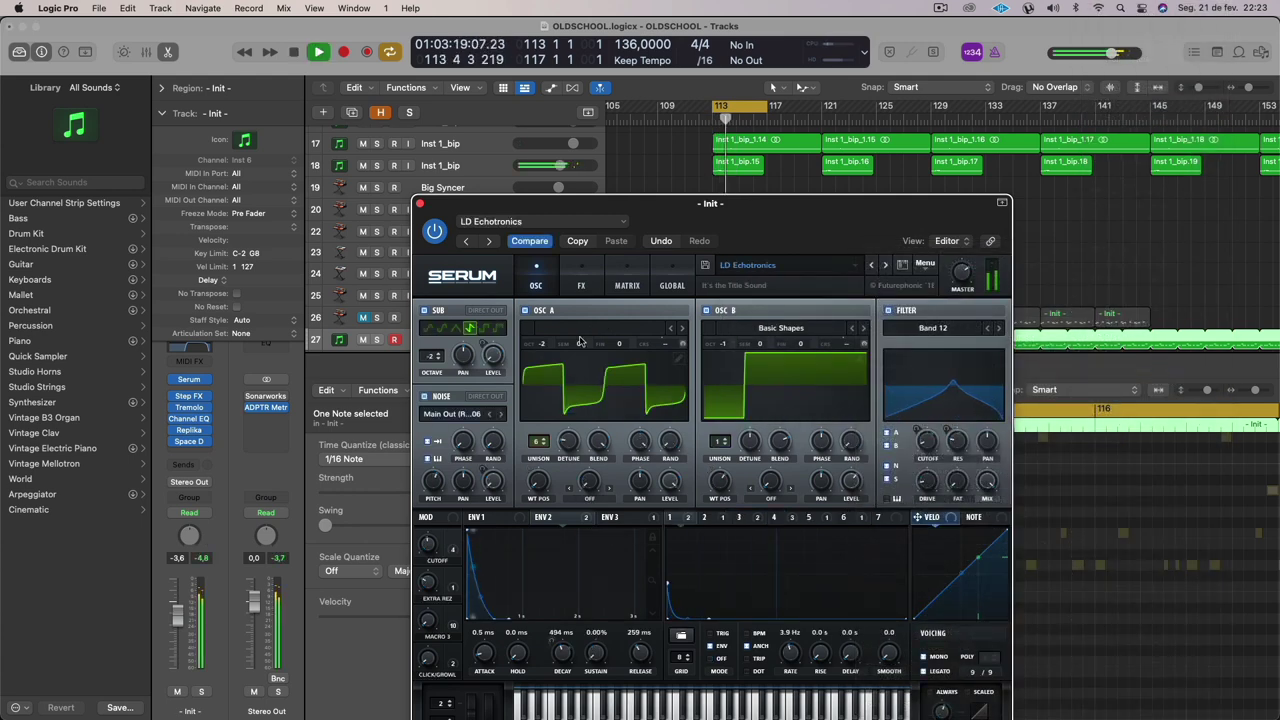
left_click_drag(177, 617, 177, 634)
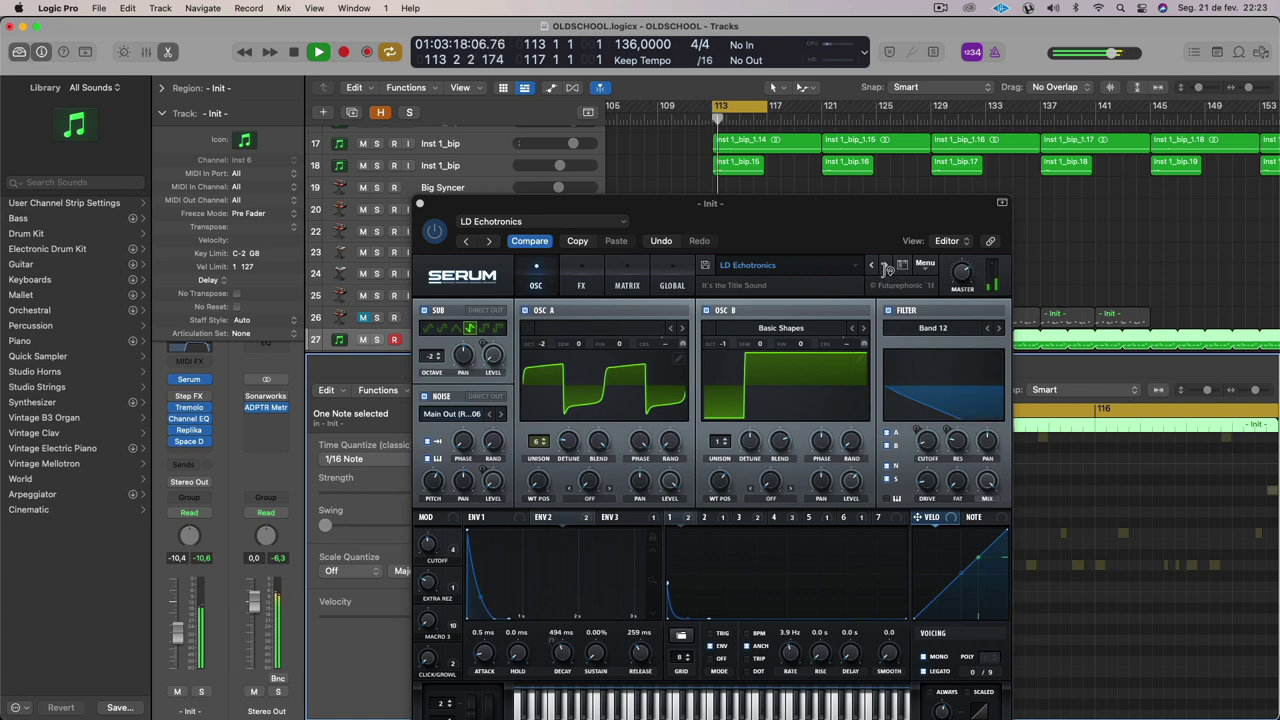
Audition the following Serum lead presets during playback, trying LD Idiot Mode's macros, and settle on LD Liquid Evolution.
left_click(885, 267)
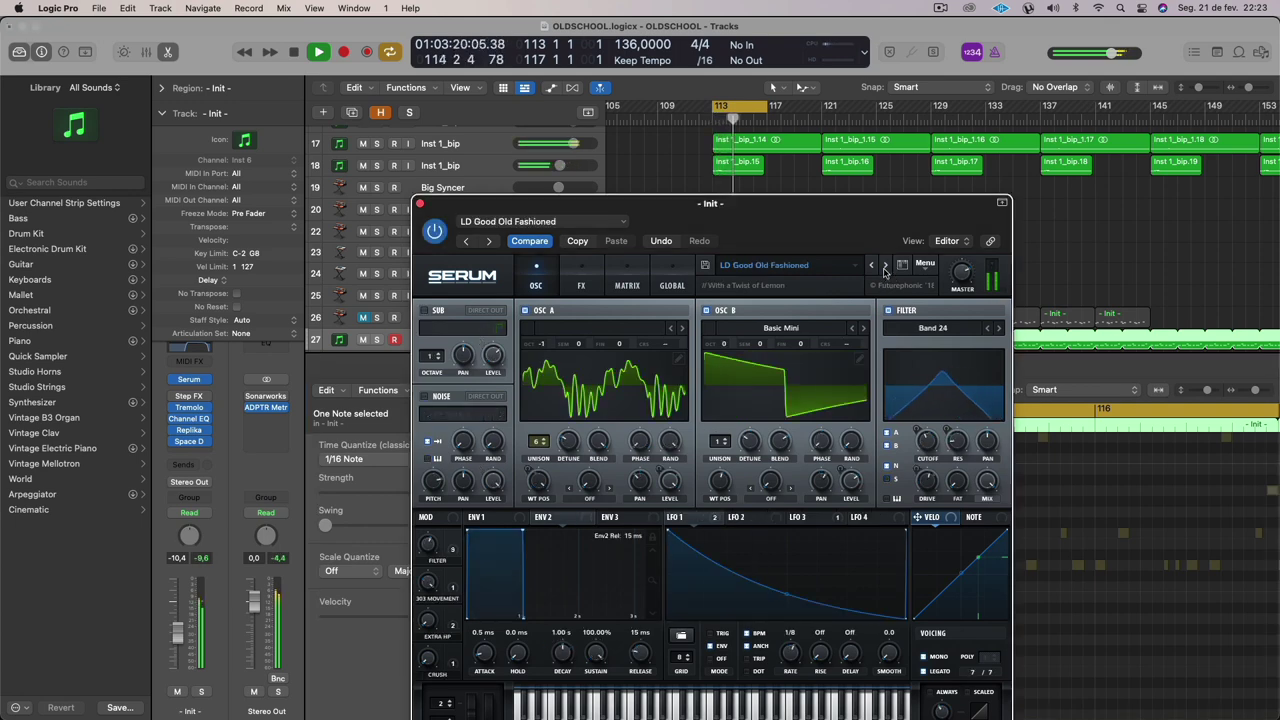
left_click(885, 267)
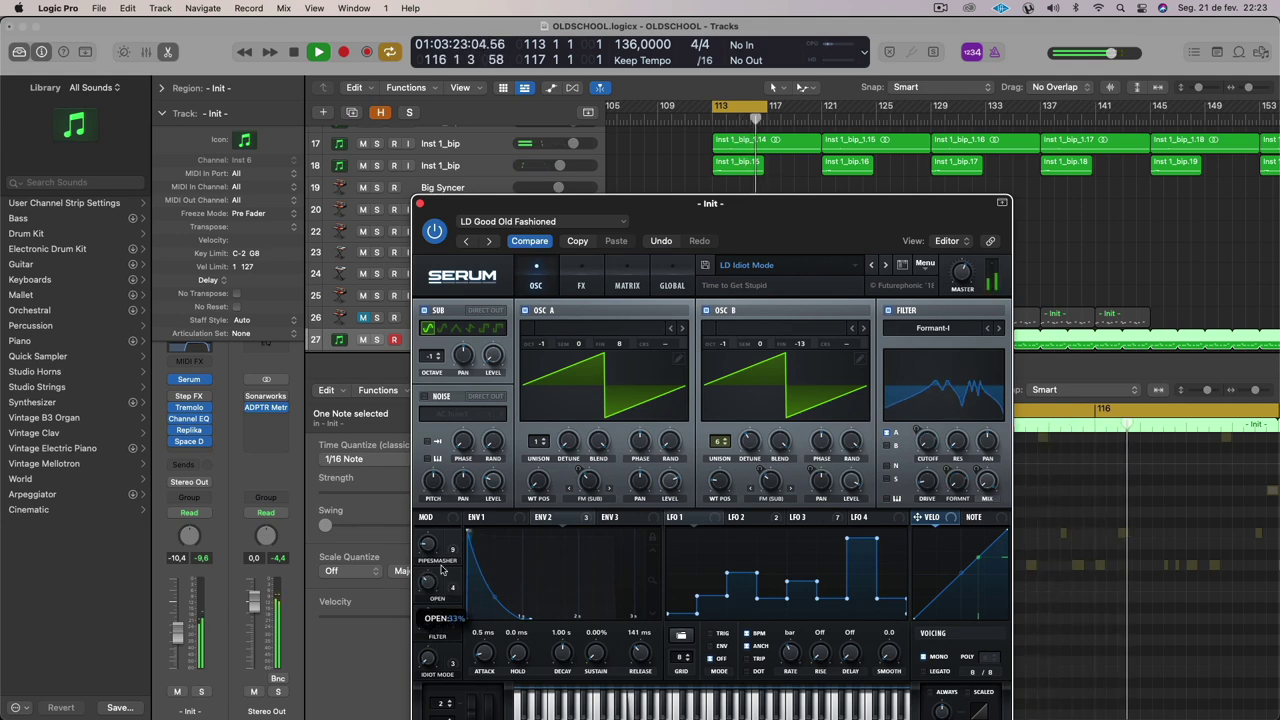
left_click_drag(442, 569, 438, 560)
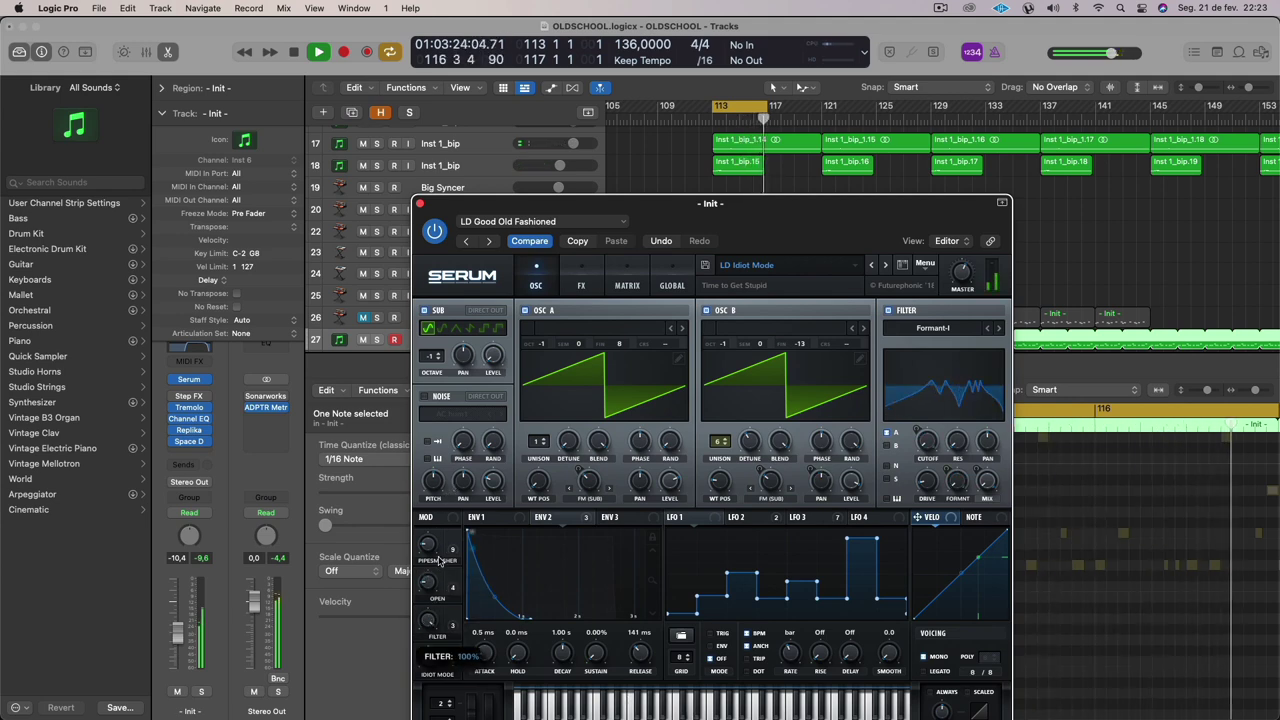
left_click(886, 268)
left_click(886, 268)
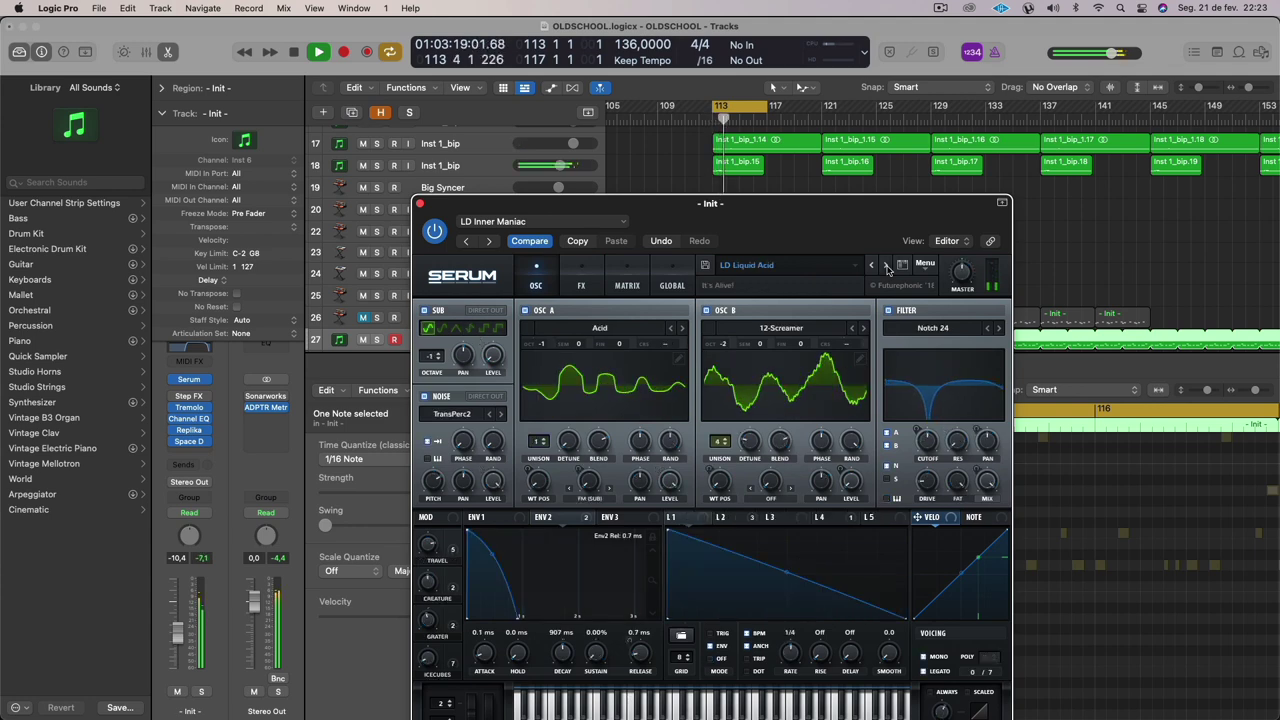
left_click(886, 268)
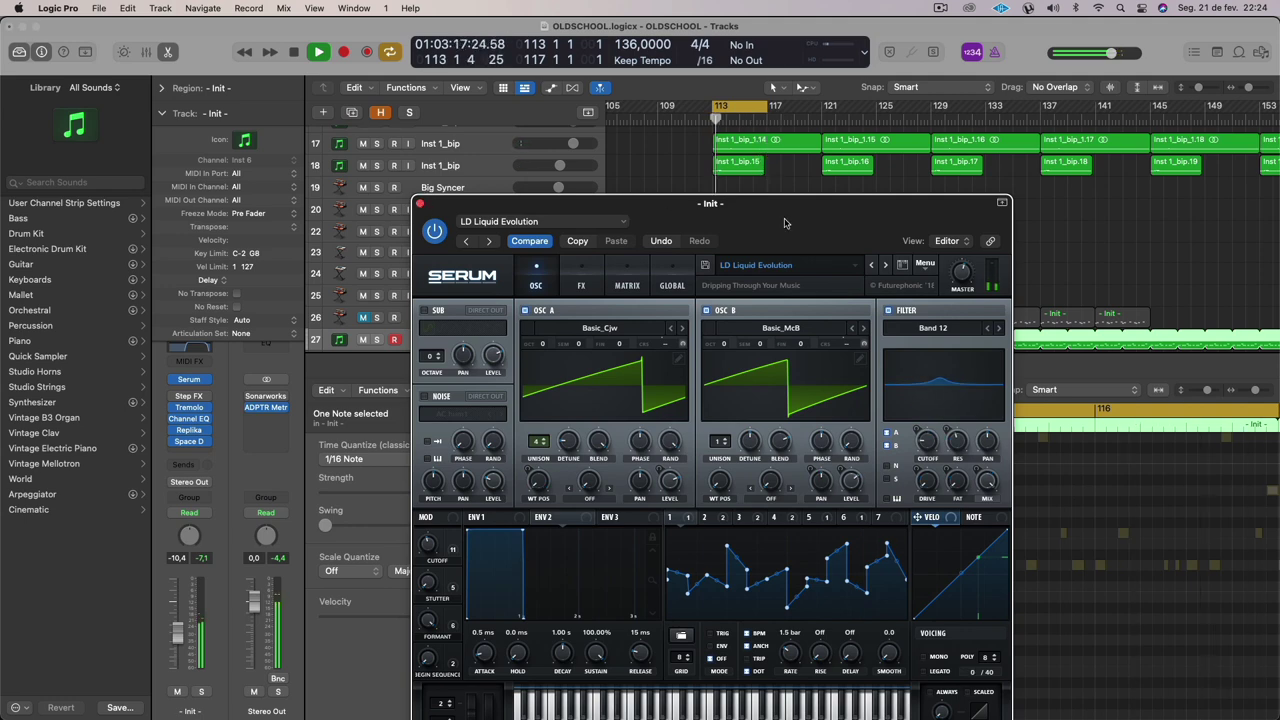
Close Serum, replay the loop briefly, and add a short E2 note on beat 2 of bar 114.
left_click(421, 204)
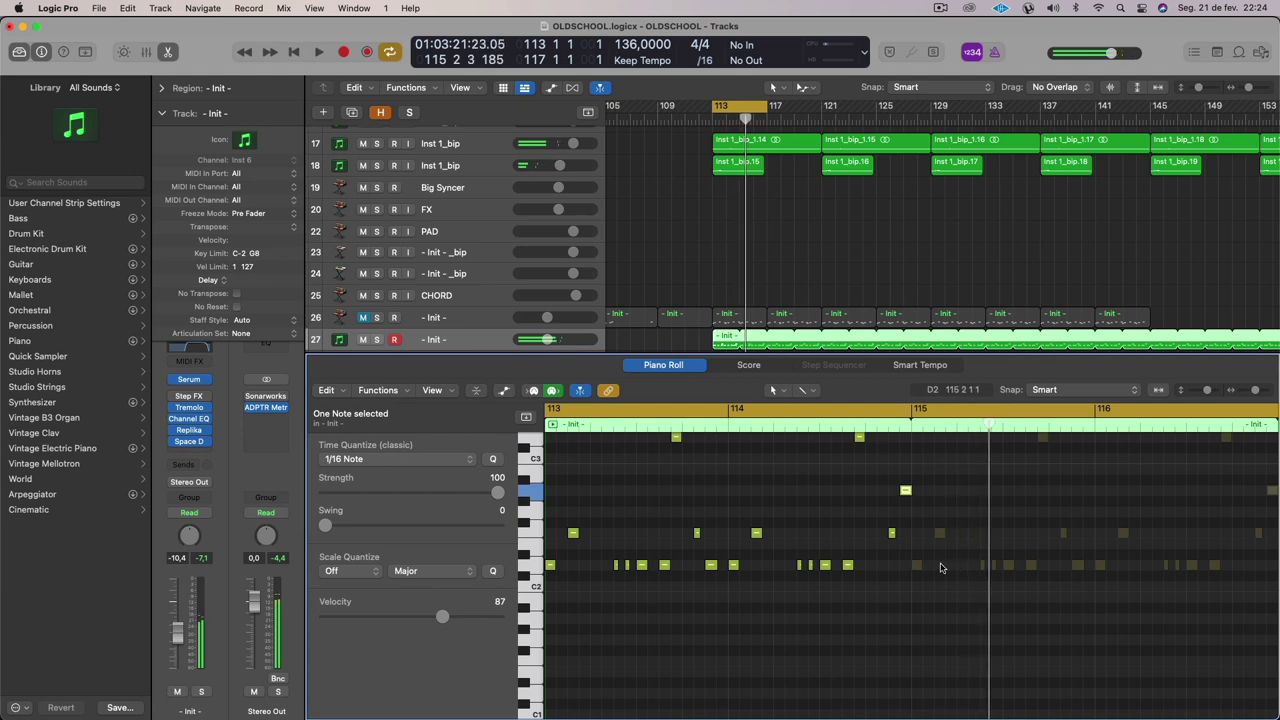
scroll(820, 573, "left", 5)
scroll(822, 571, "right", 5)
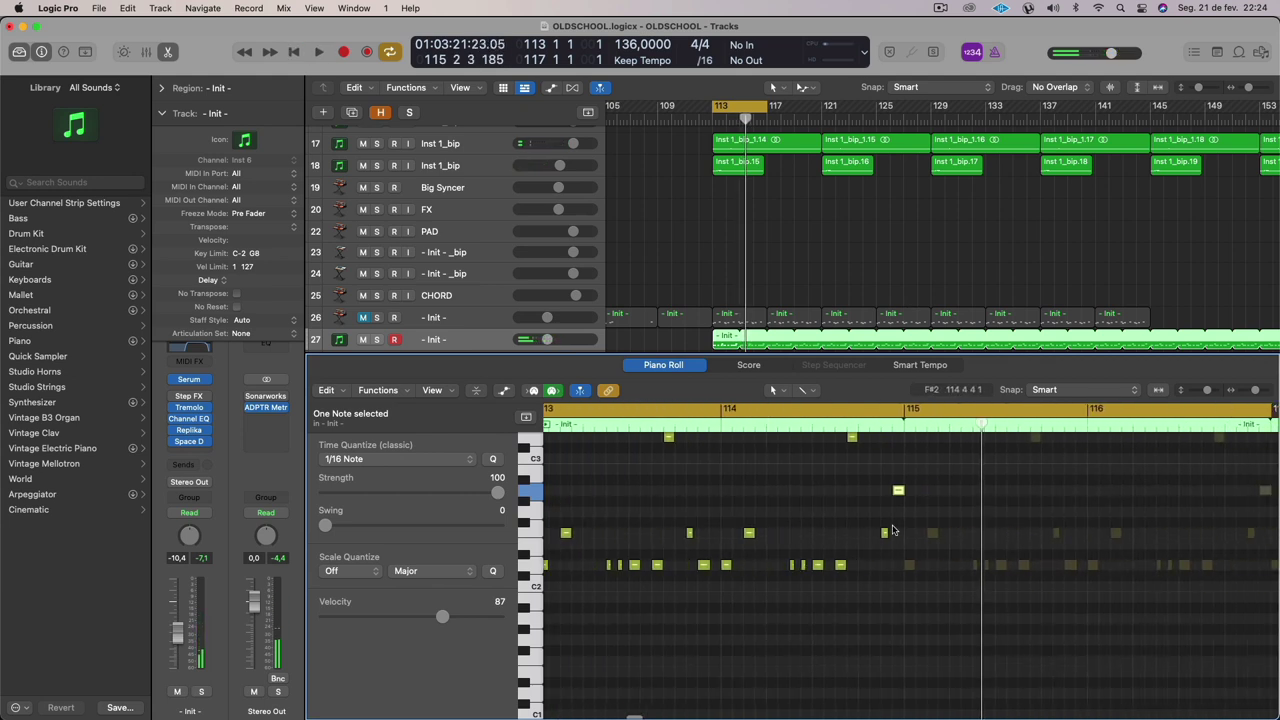
key("space")
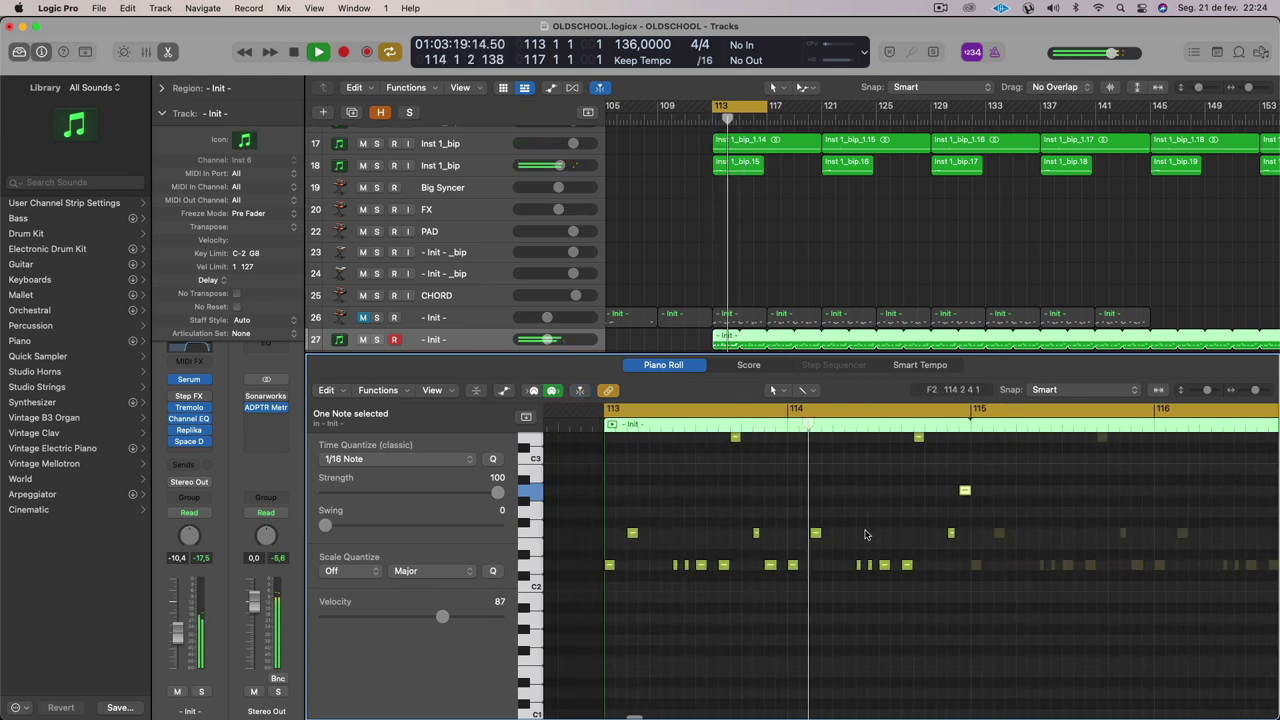
key("space")
left_click(841, 544, "super")
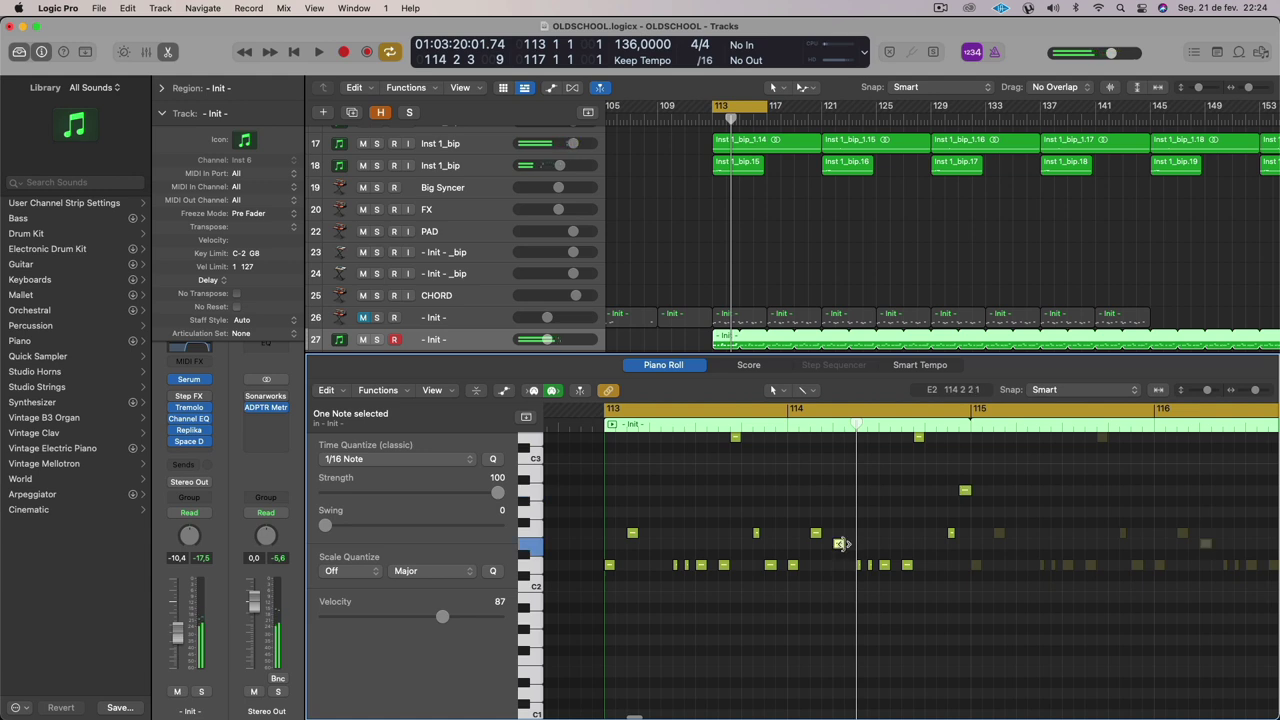
Add an F2 note at 114 2 2 and move the short E2 note to 114 2 4, auditioning the loop.
key("space")
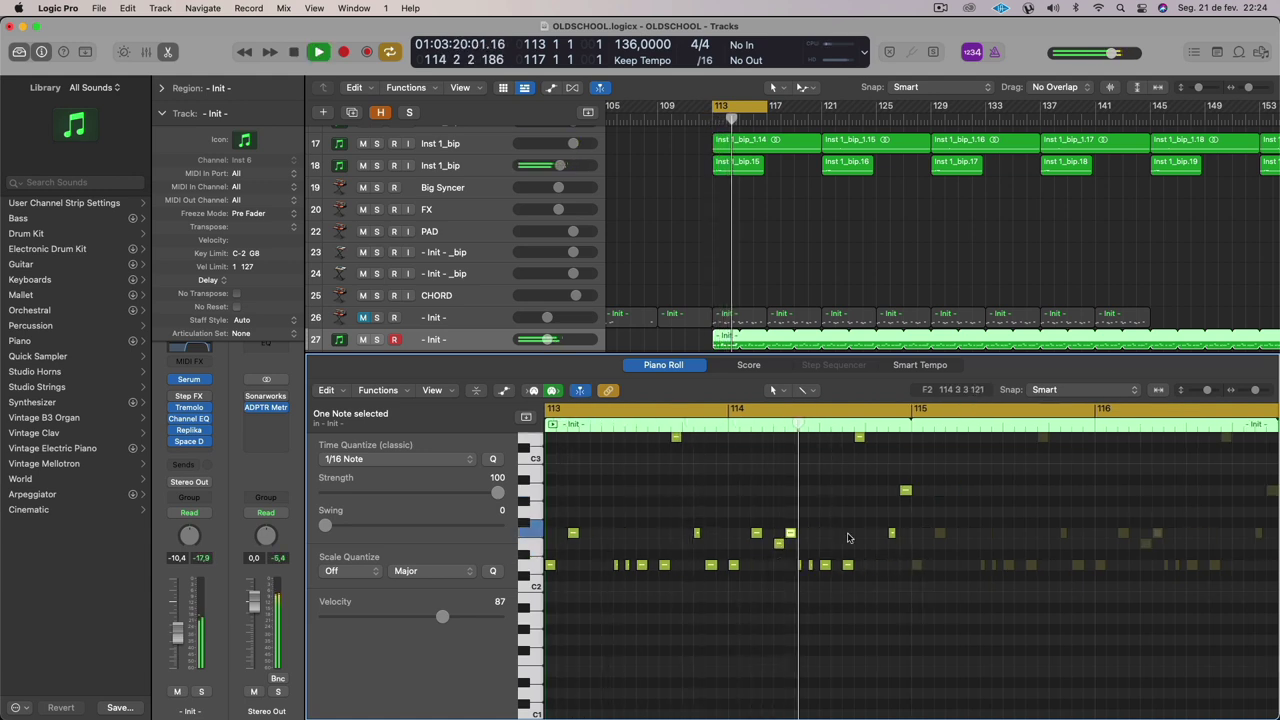
key("space")
left_click_drag(778, 546, 813, 547)
key("space")
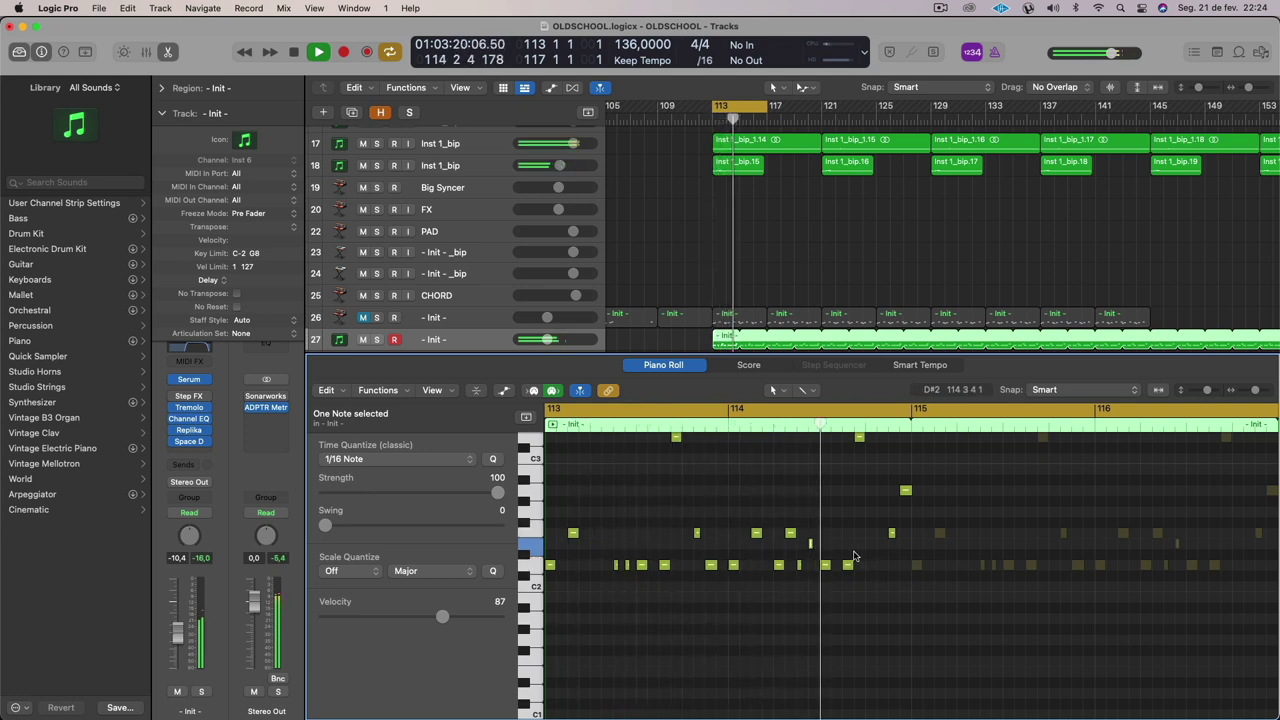
Shorten the D2 note on beat 2 of bar 114 and move it to 114 1 4, and shift the short E2 note to 114 4 2.
key("space")
left_click(779, 567)
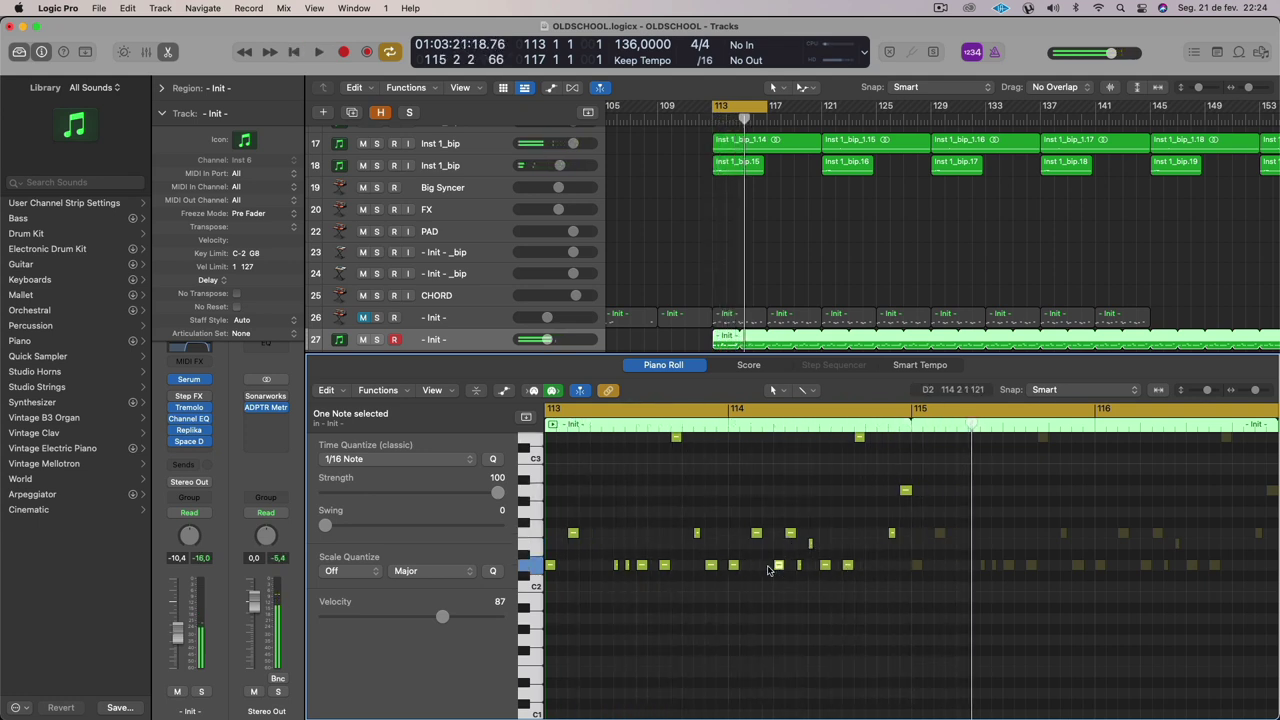
left_click_drag(770, 566, 777, 565)
key("space")
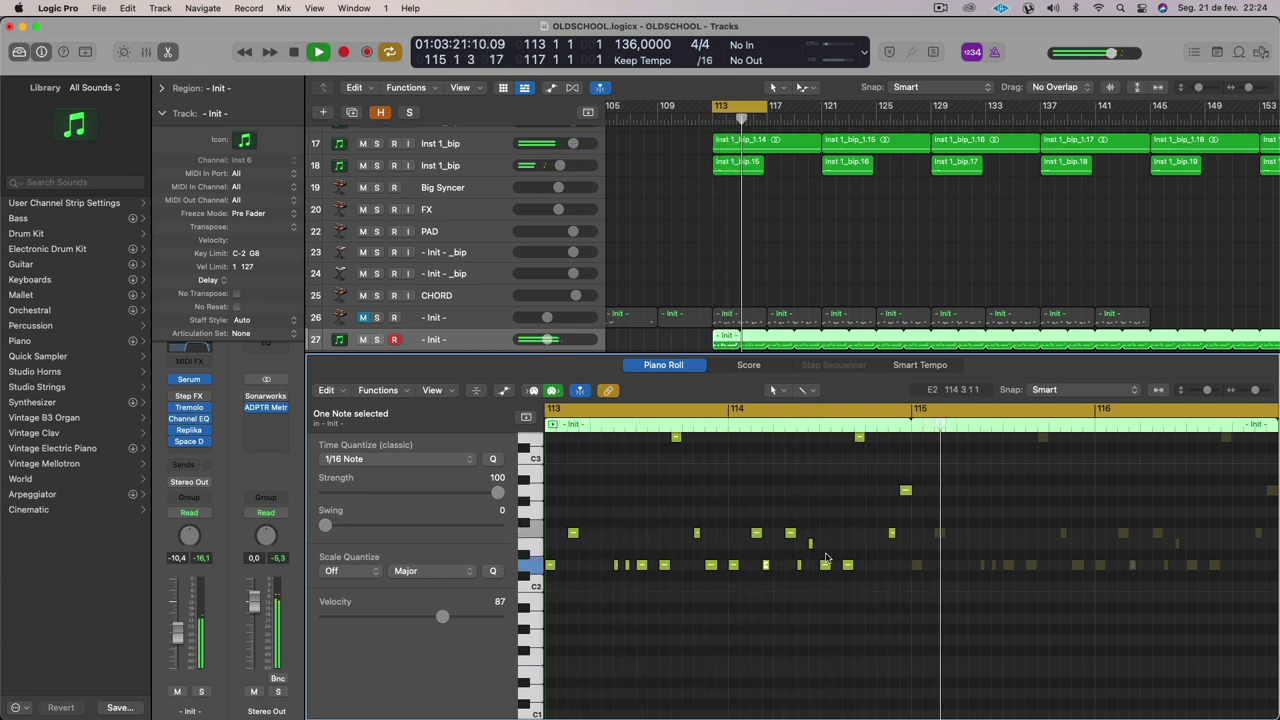
key("space")
left_click_drag(810, 544, 879, 545)
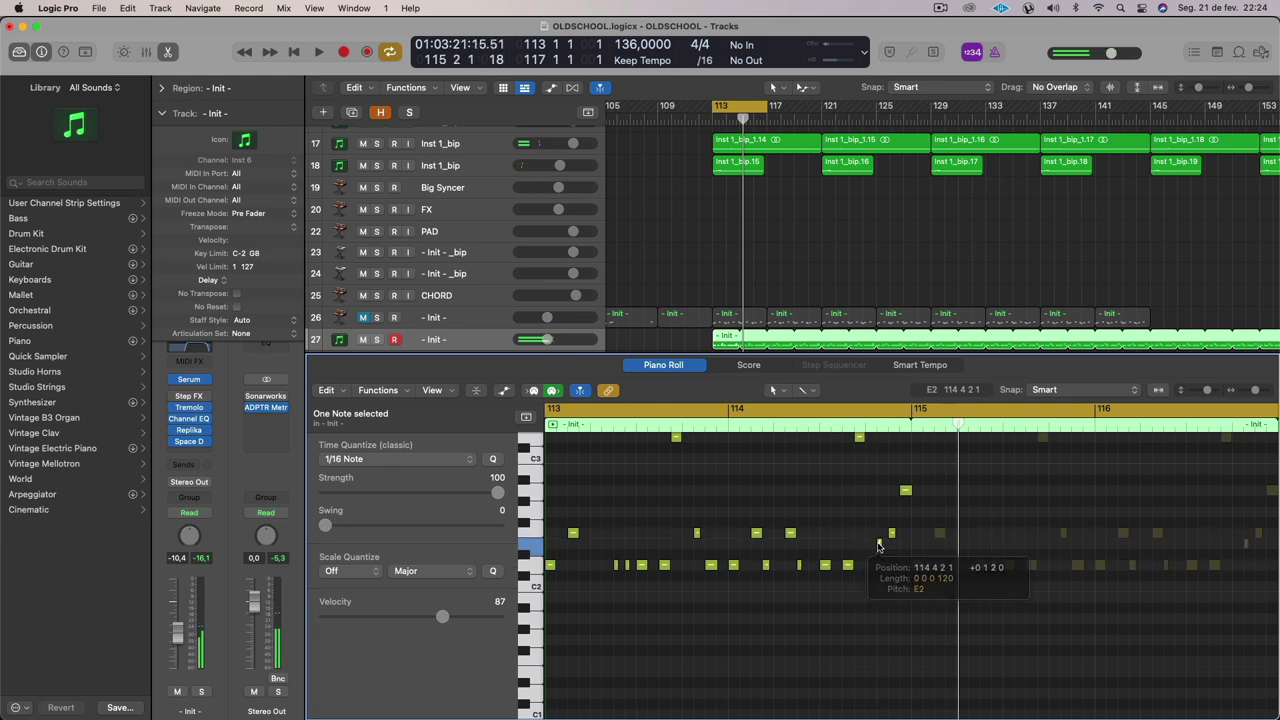
key("space")
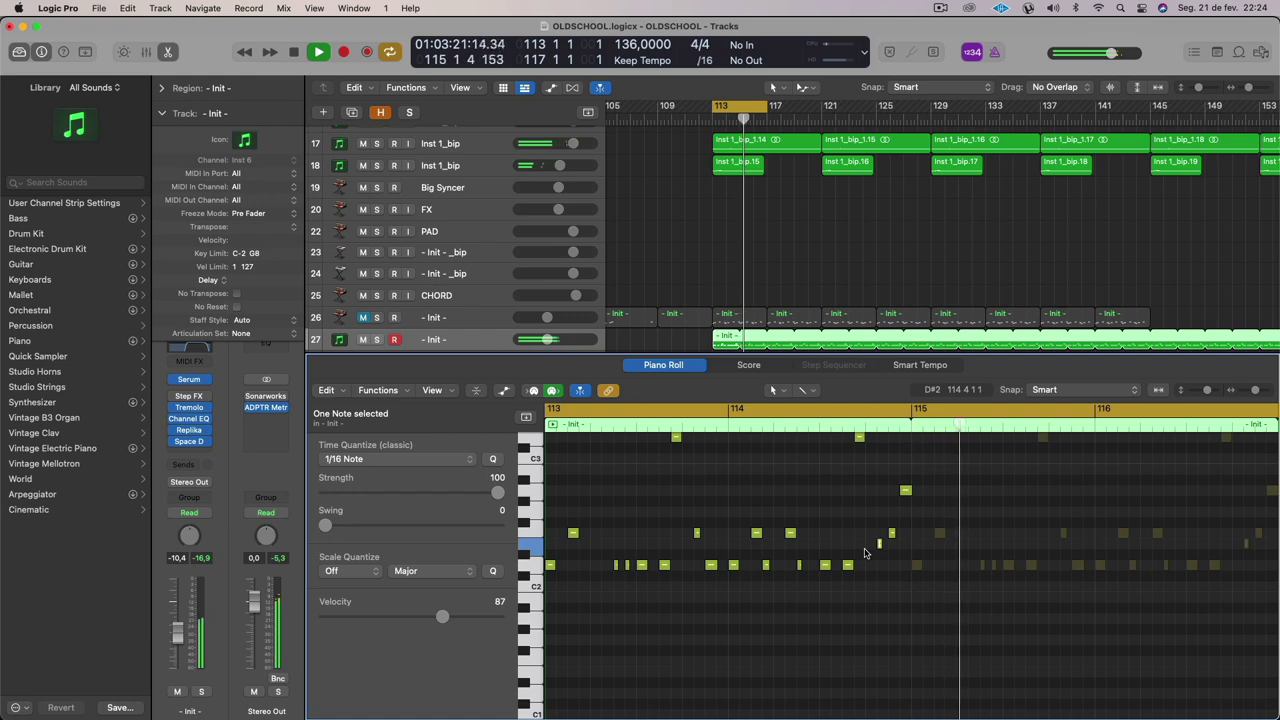
Copy the short D2 note on beat 2 of bar 114 to 114 2 4 and raise the copy an octave to D3.
key("space")
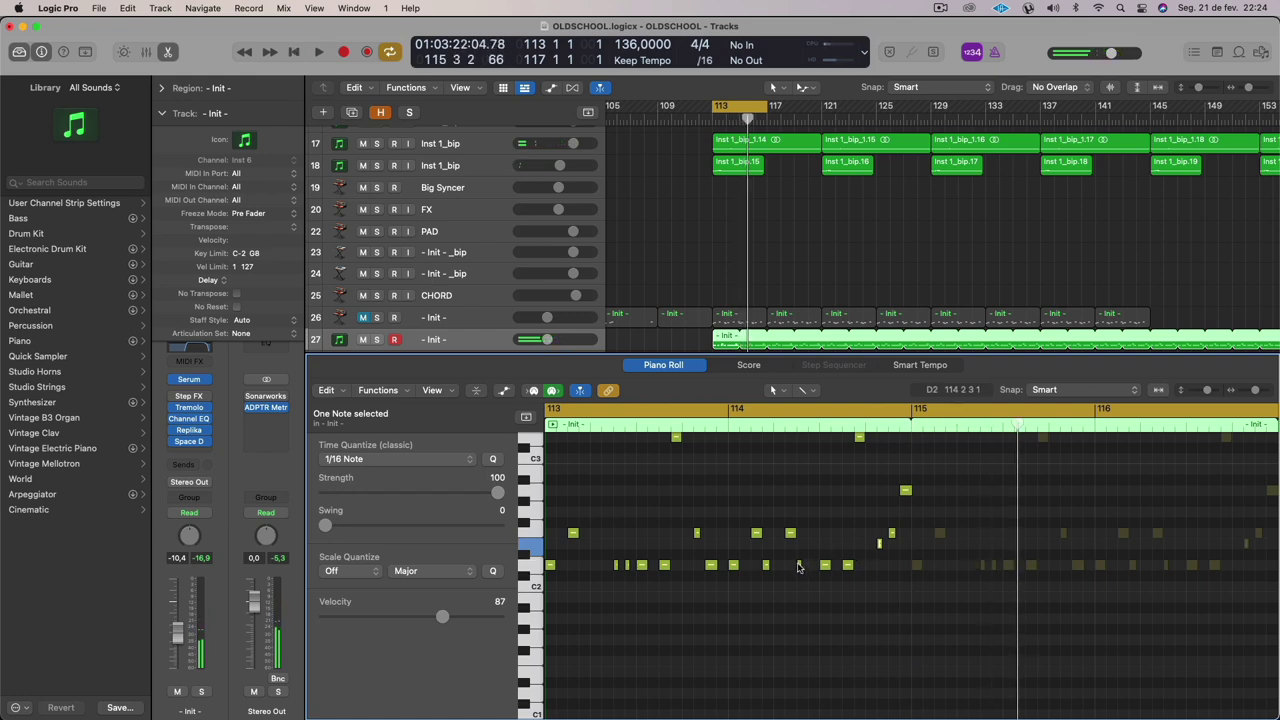
left_click_drag(799, 567, 815, 566)
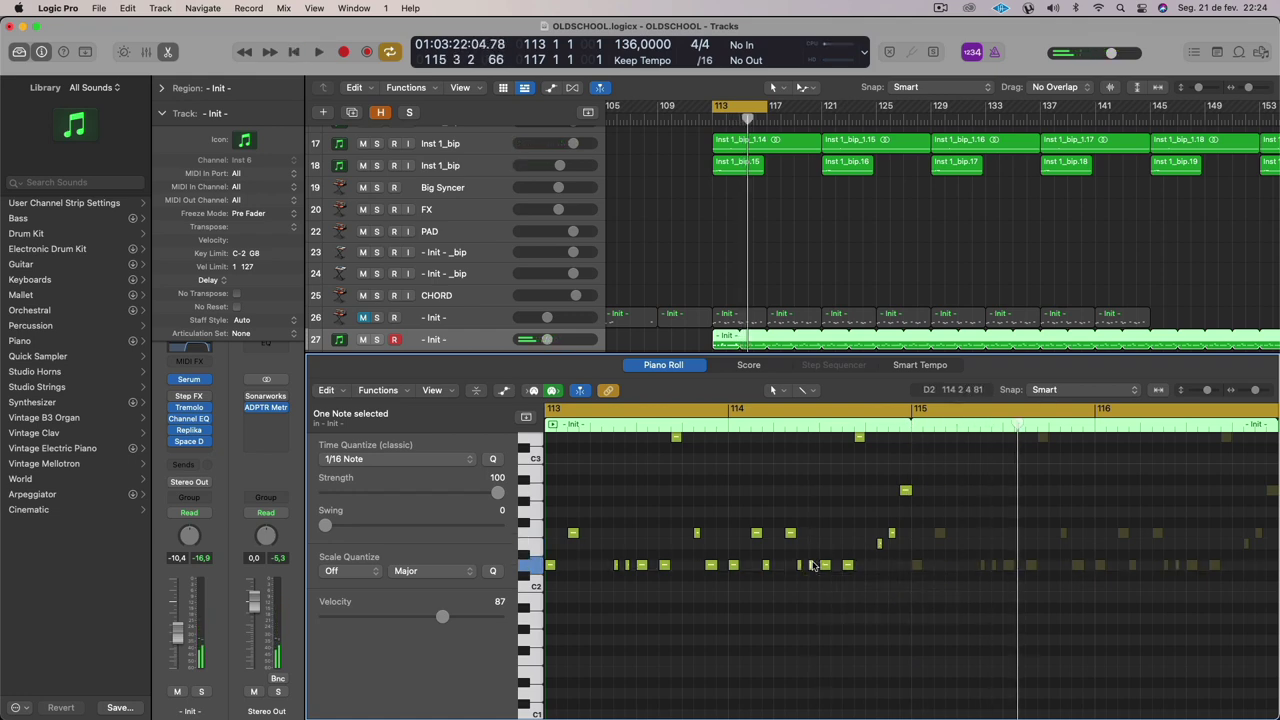
key("space")
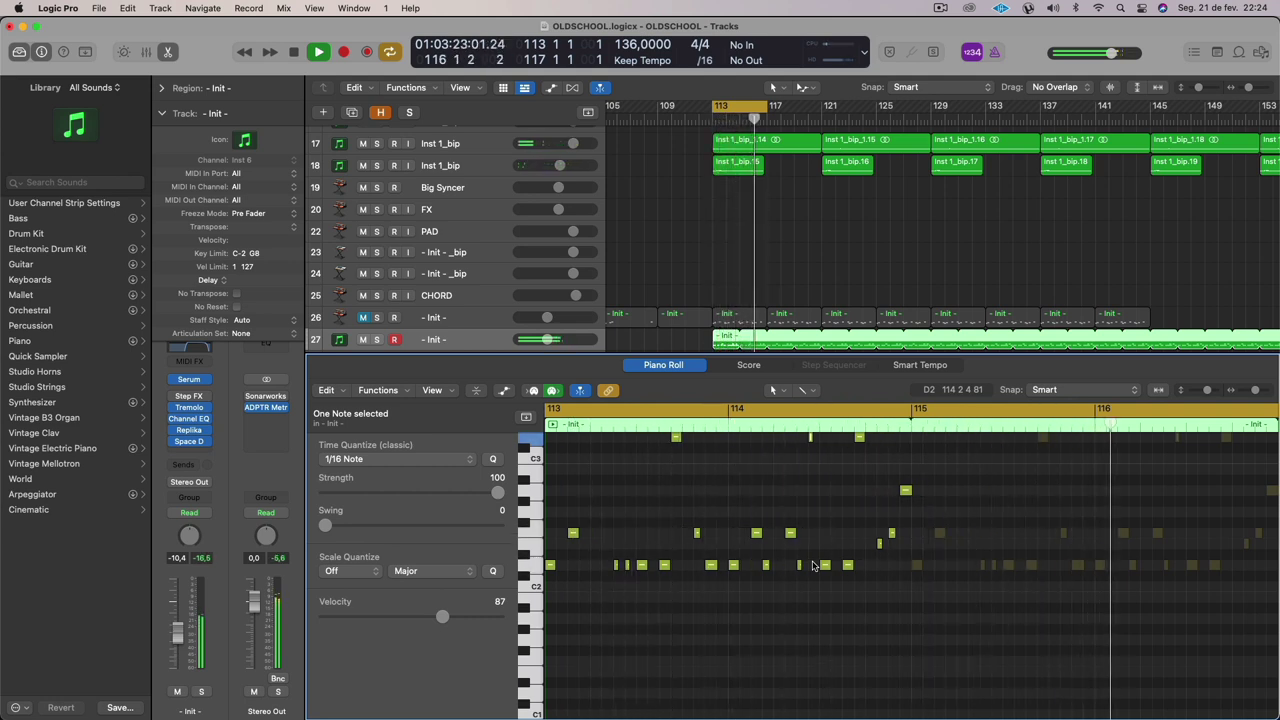
Place a short note at 113 2 2 and raise it from E2 to F2, checking it against the playing loop.
scroll(812, 566, "left", 5)
scroll(811, 566, "up", 3)
scroll(811, 567, "down", 1)
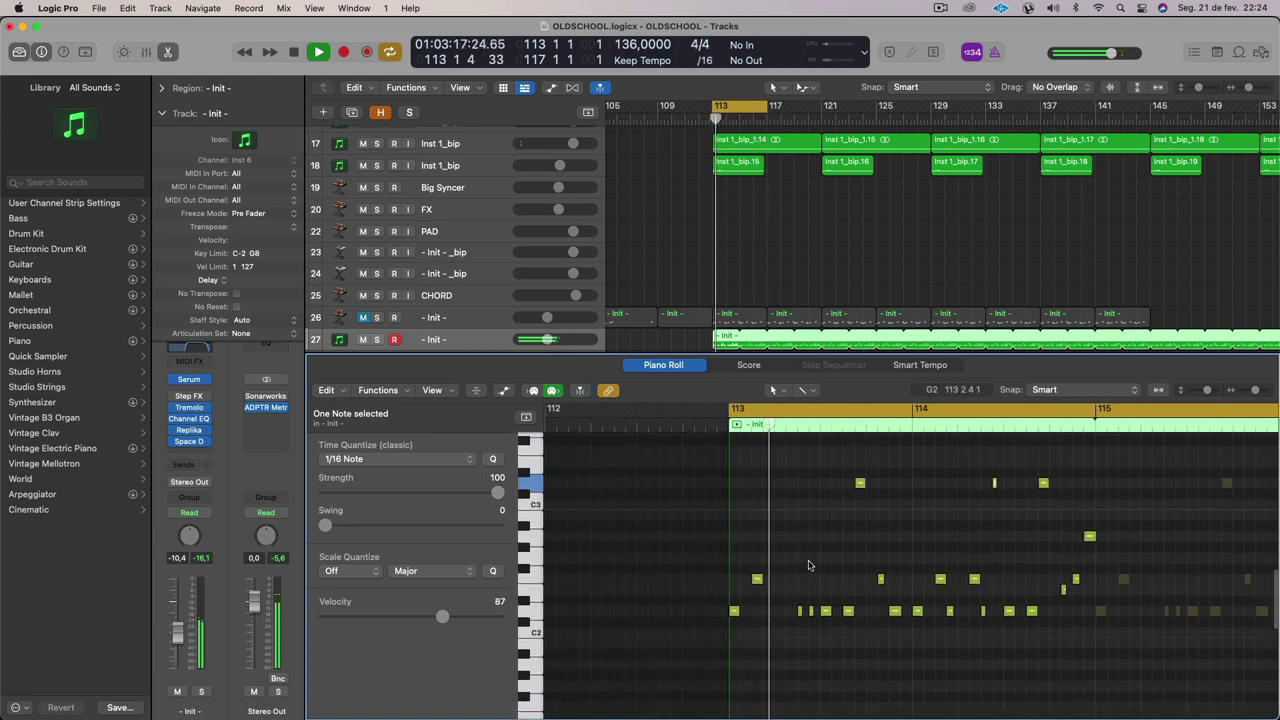
key("space")
key("space")
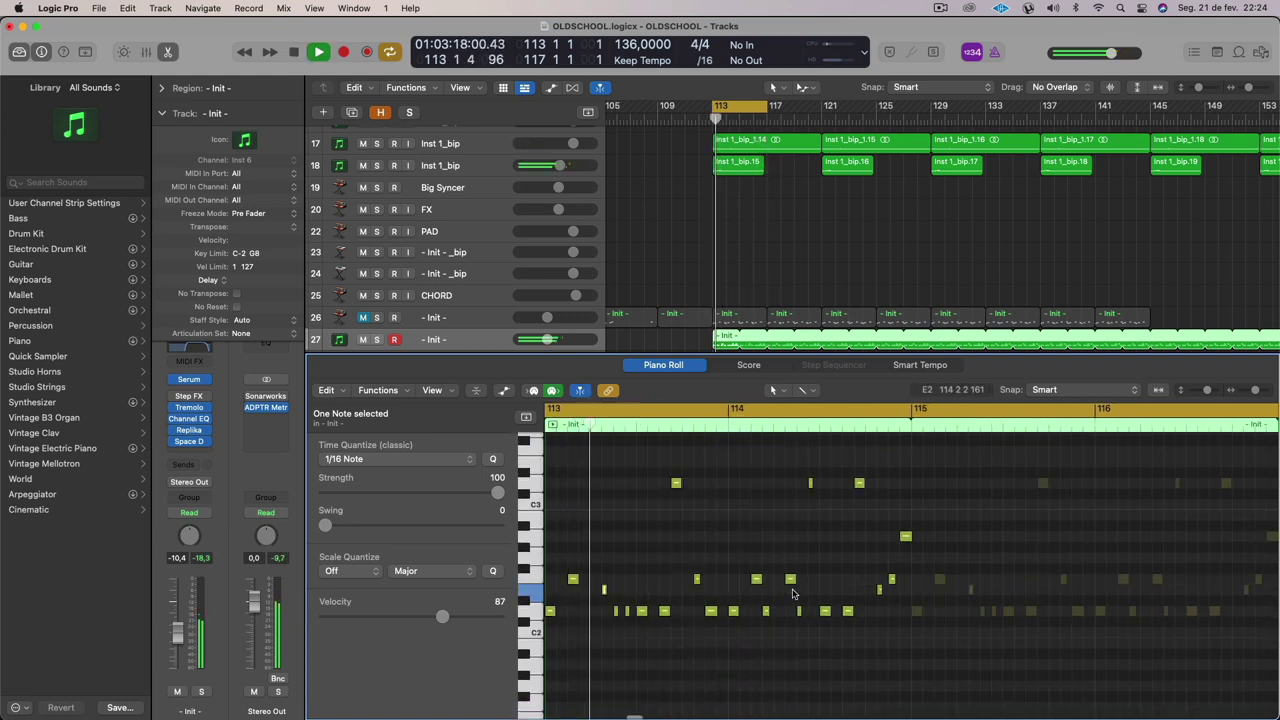
scroll(790, 593, "left", 3)
key("space")
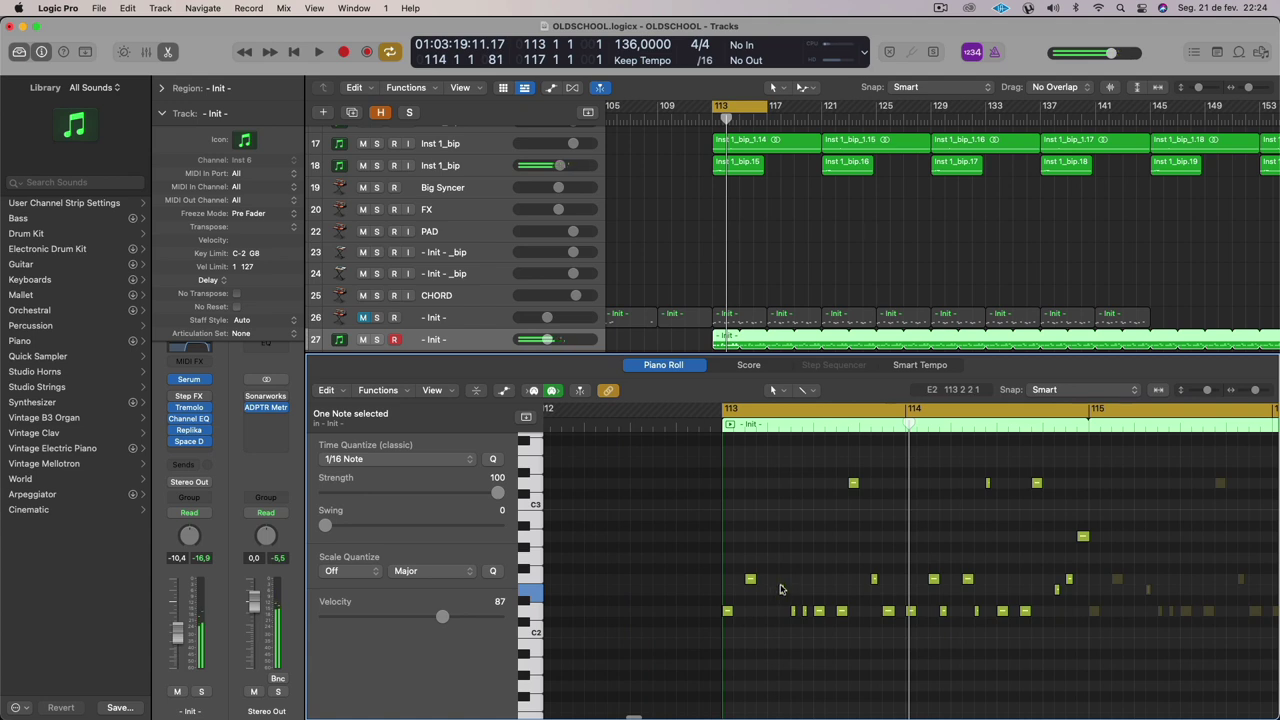
left_click(781, 579, "super")
key("space")
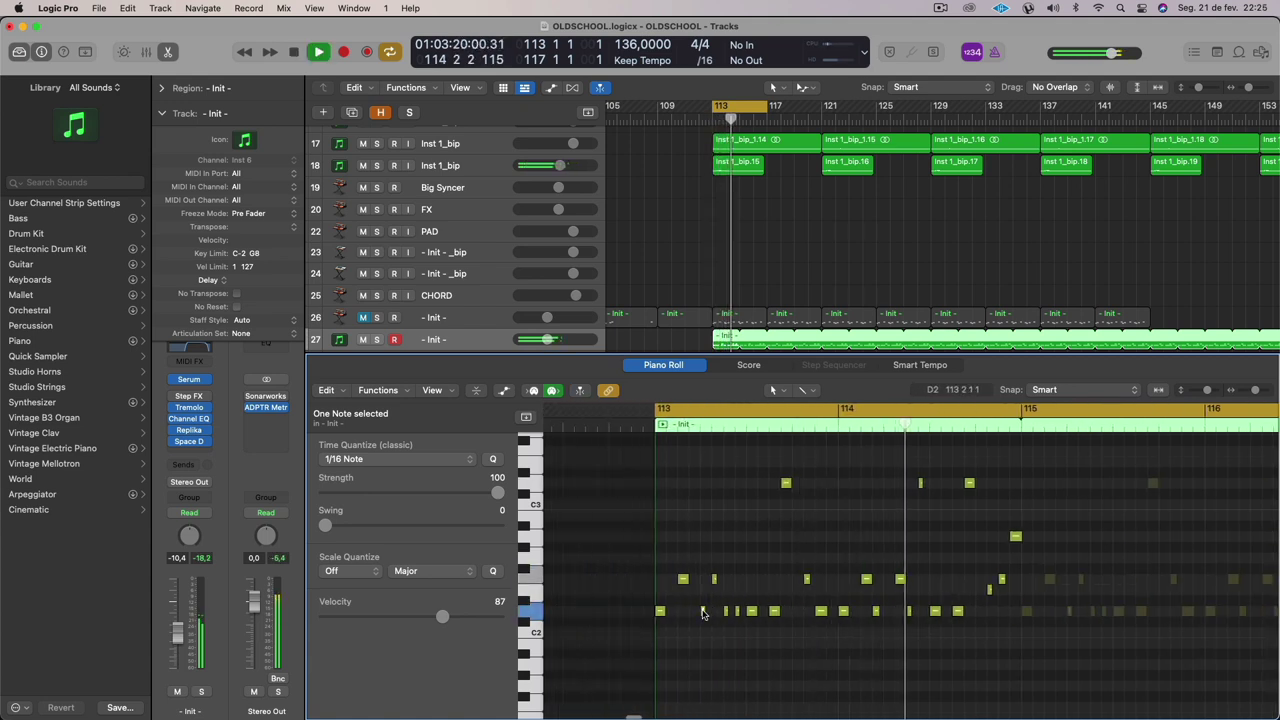
Move the short D2 note on beat 2 of bar 113 to 113 1 4 and raise it an octave to D3.
left_click_drag(703, 612, 688, 616)
key("space")
key("space")
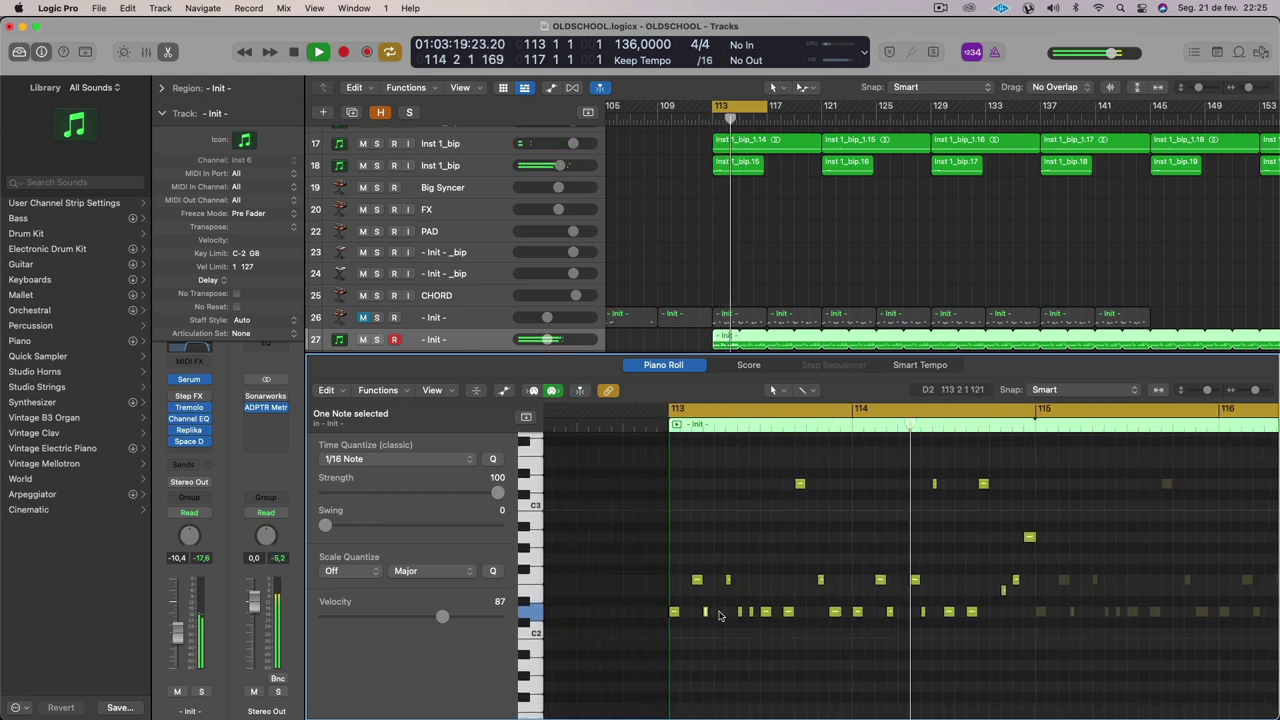
key("alt+shift+Up")
key("space")
key("space")
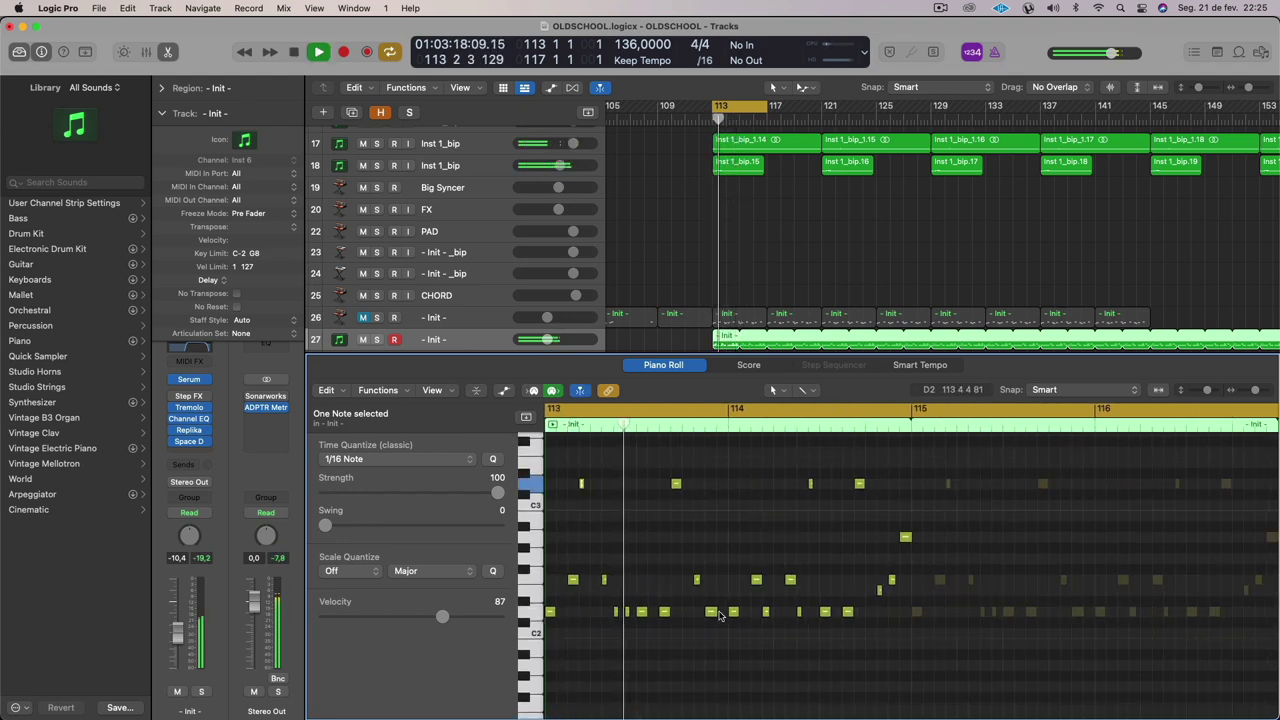
Lengthen the D3 note at 113 1 4 to 0 0 1 120 and play it back.
key("space")
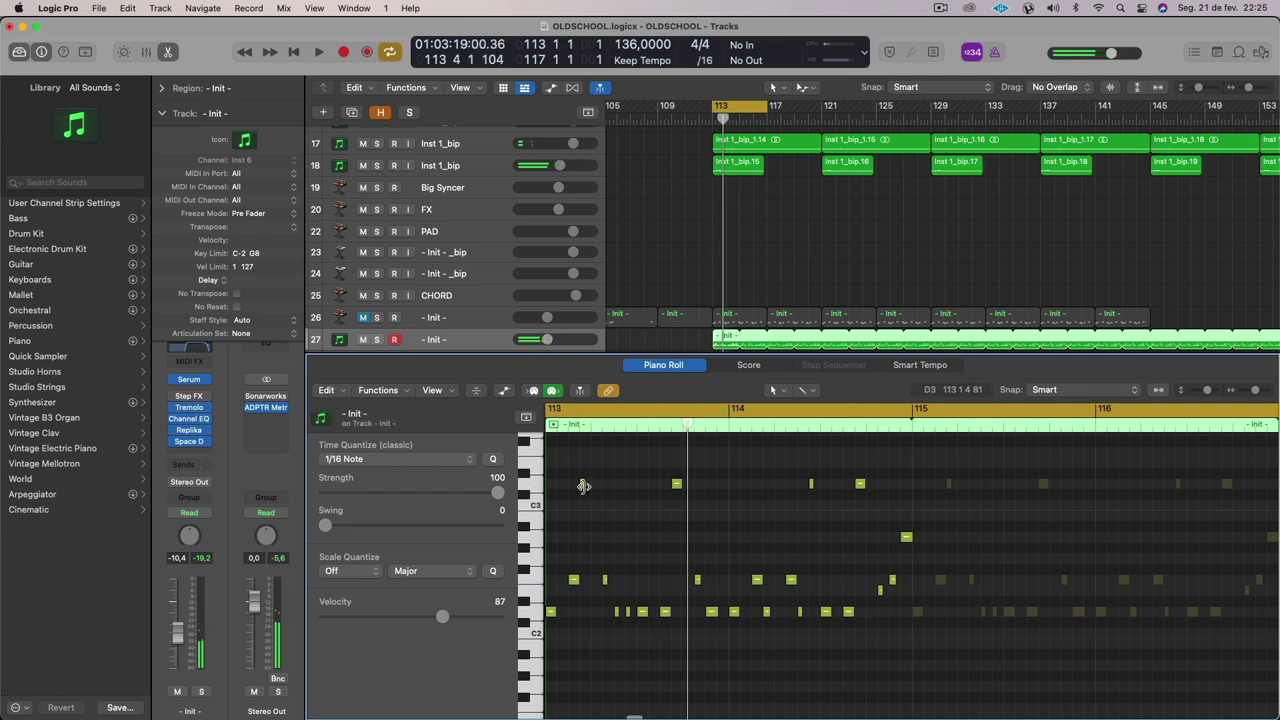
left_click_drag(584, 486, 594, 487)
key("space")
mouse_move(590, 484)
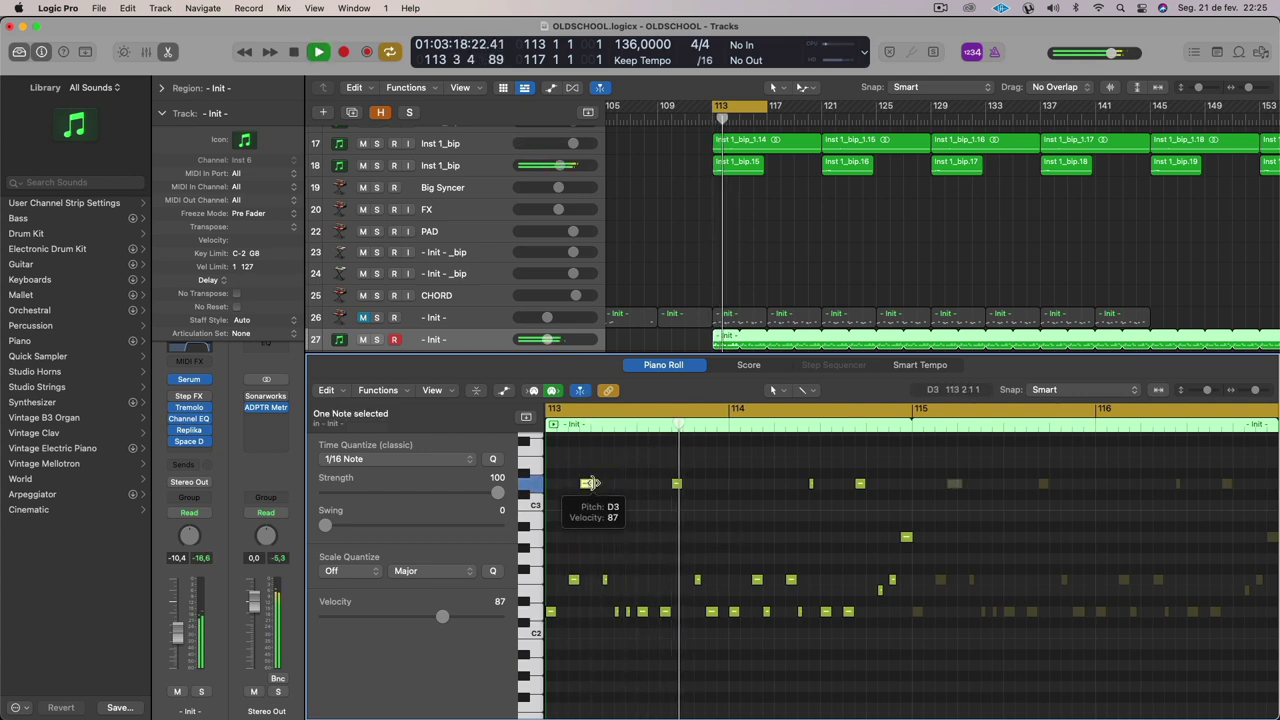
Try the lengthened note at 113 1 4 on C3 during playback and return it to D3.
key("space")
left_click_drag(585, 483, 587, 510)
key("space")
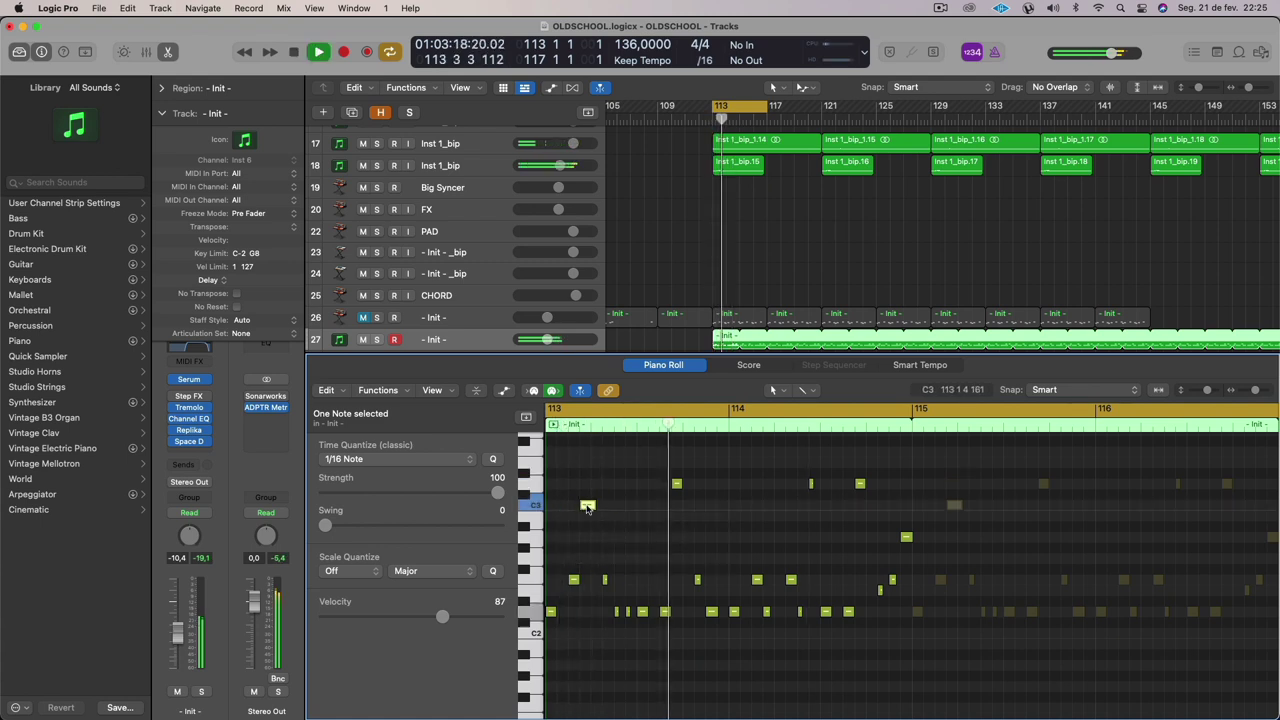
key("space")
mouse_move(588, 507)
left_click_drag(589, 505, 589, 486)
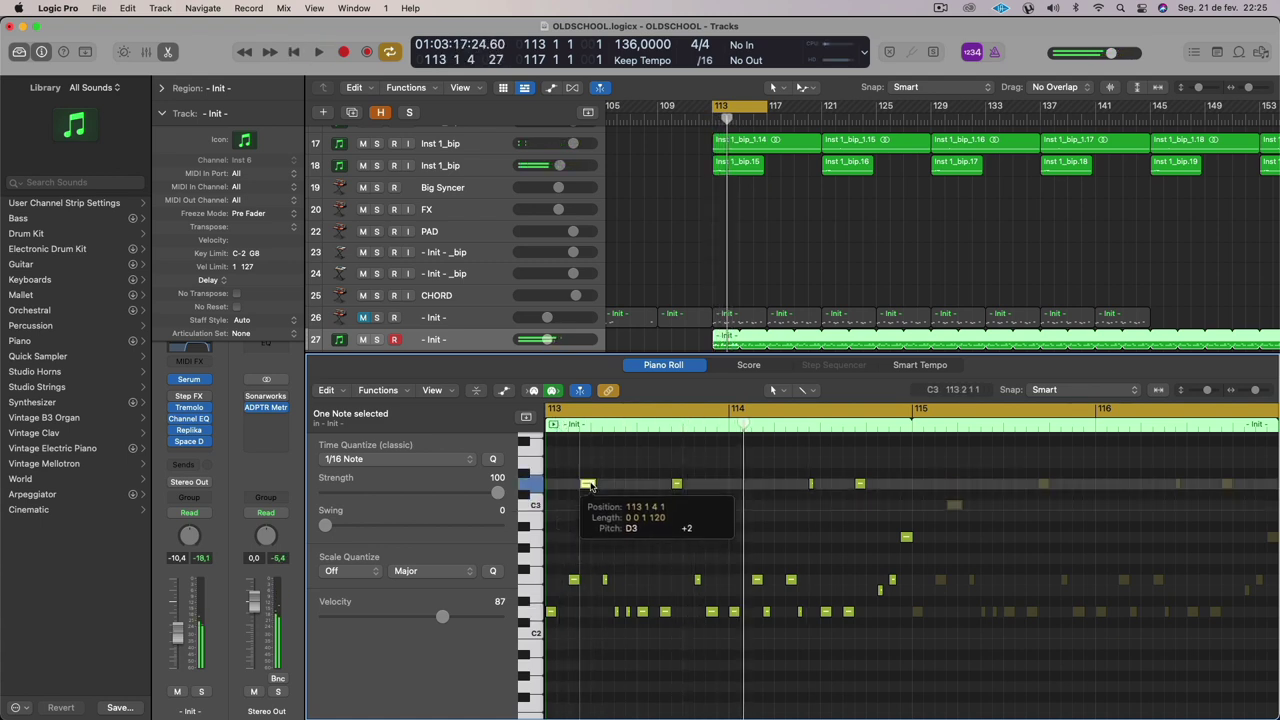
Lower the D3 note at 113 3 4 to C3, and realign the long D3 note to 113 1 4 with a shorter length.
left_click_drag(676, 487, 677, 508)
key("space")
mouse_move(677, 508)
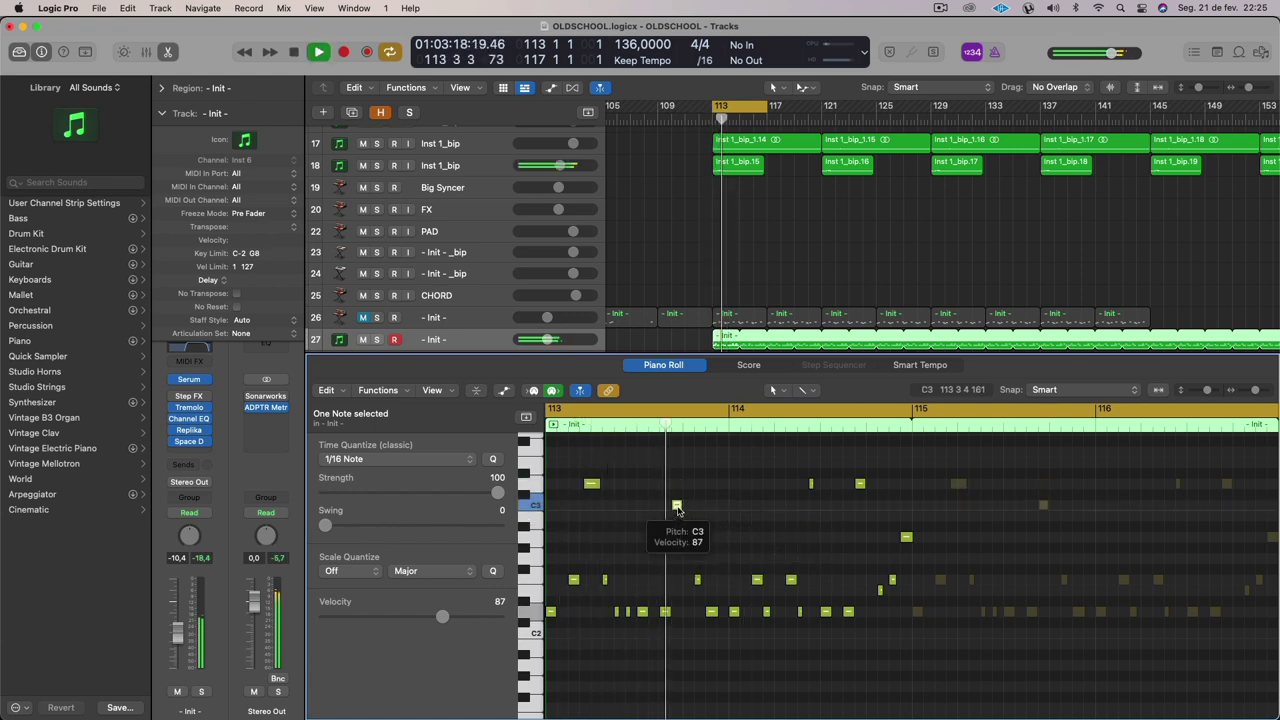
left_click(590, 484)
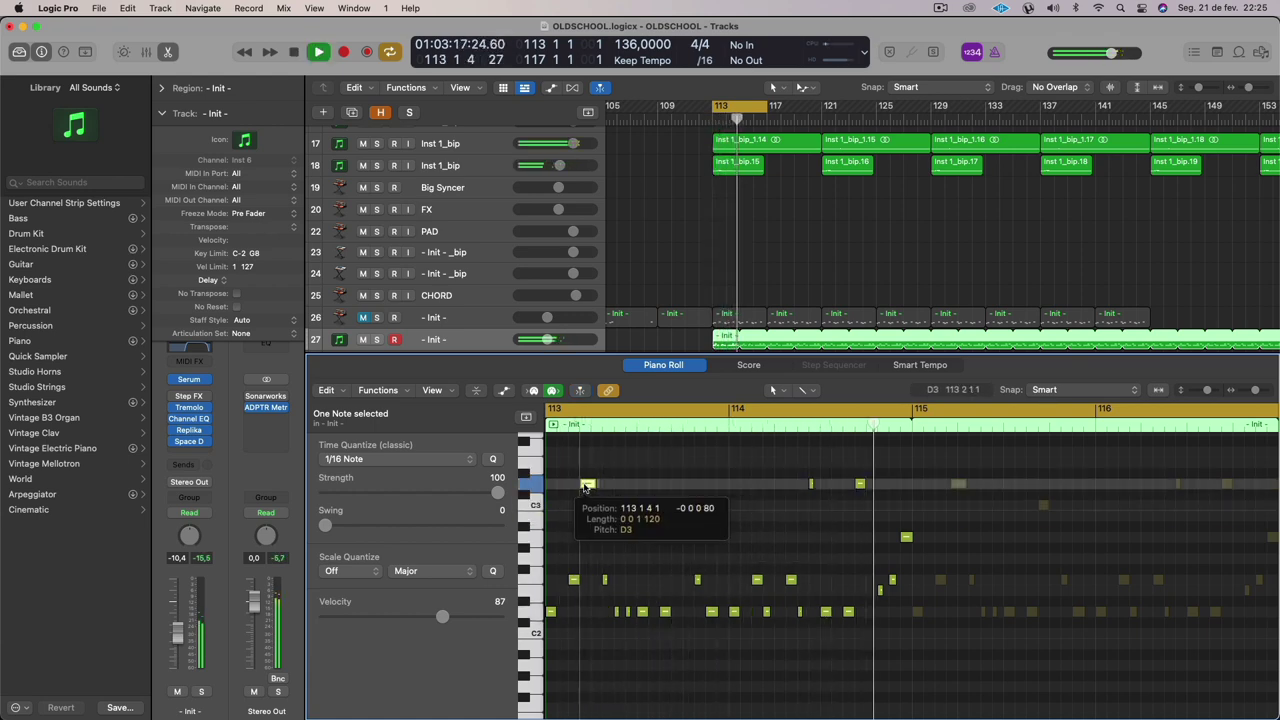
left_click_drag(590, 484, 590, 490)
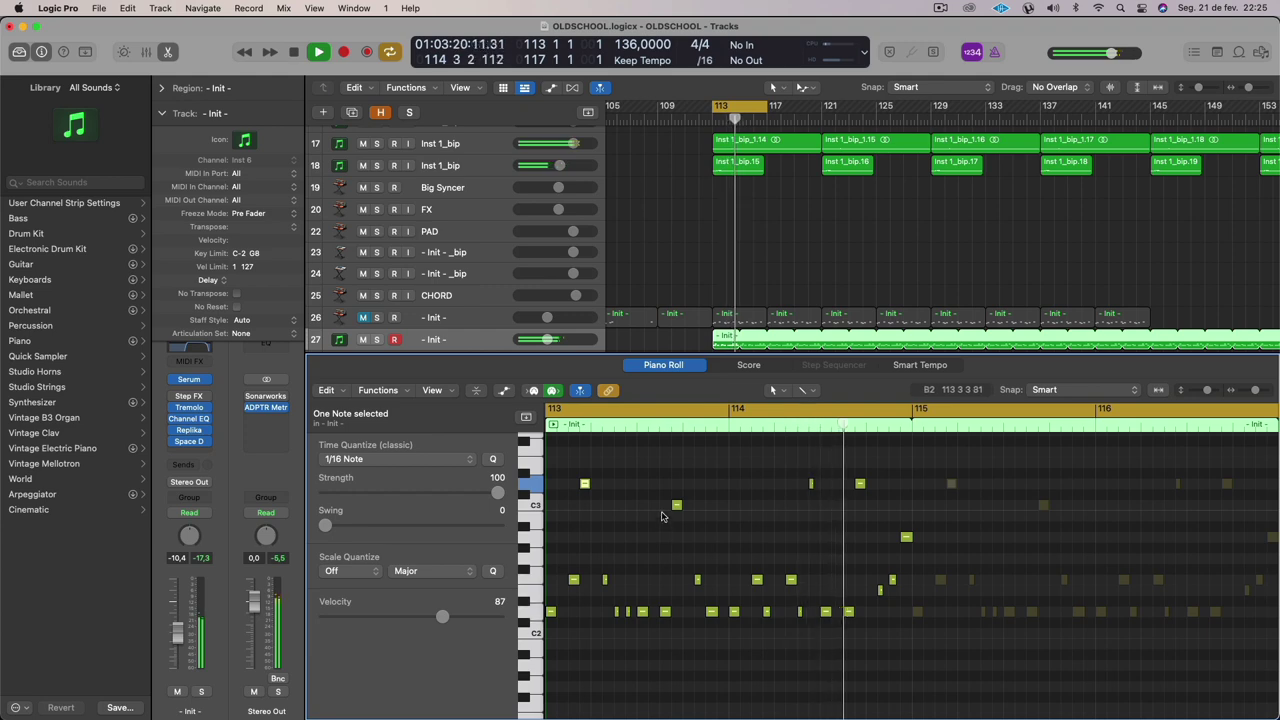
Raise the F2 note at 114 2 2 to D3 and lower the D3 note at 114 3 4 to C3, auditioning each change.
key("space")
left_click_drag(791, 579, 792, 488)
key("space")
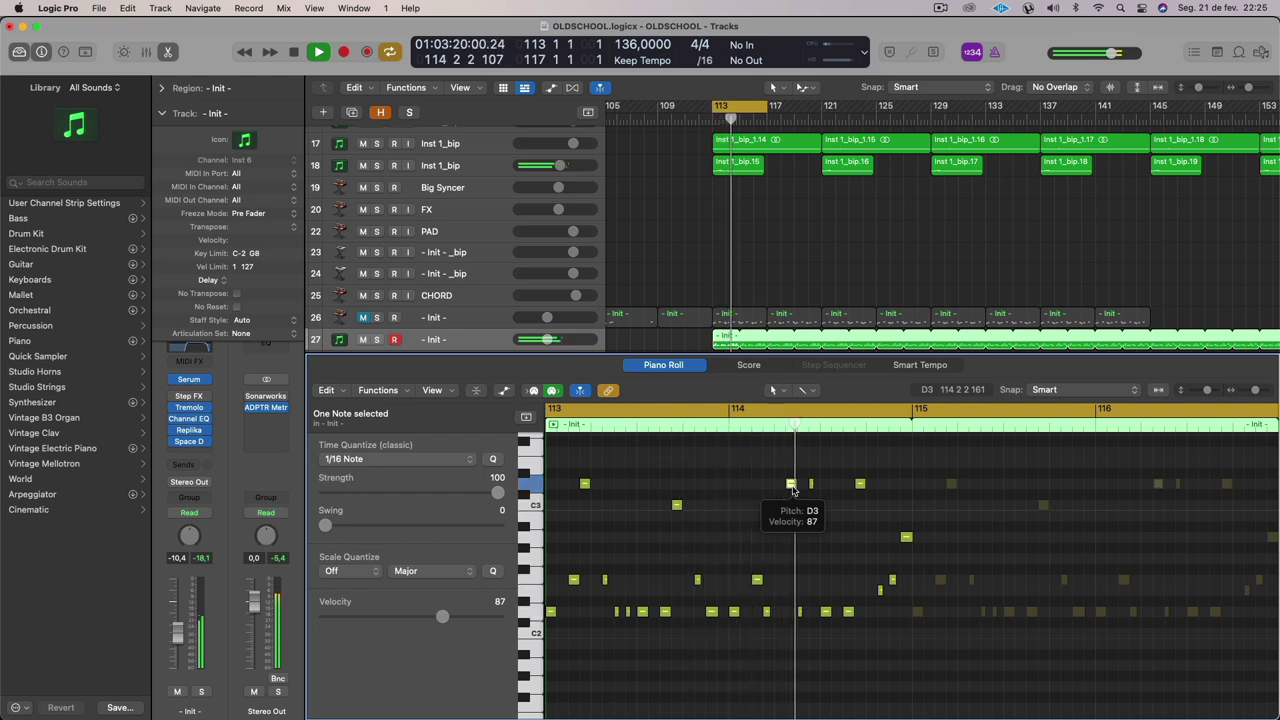
key("space")
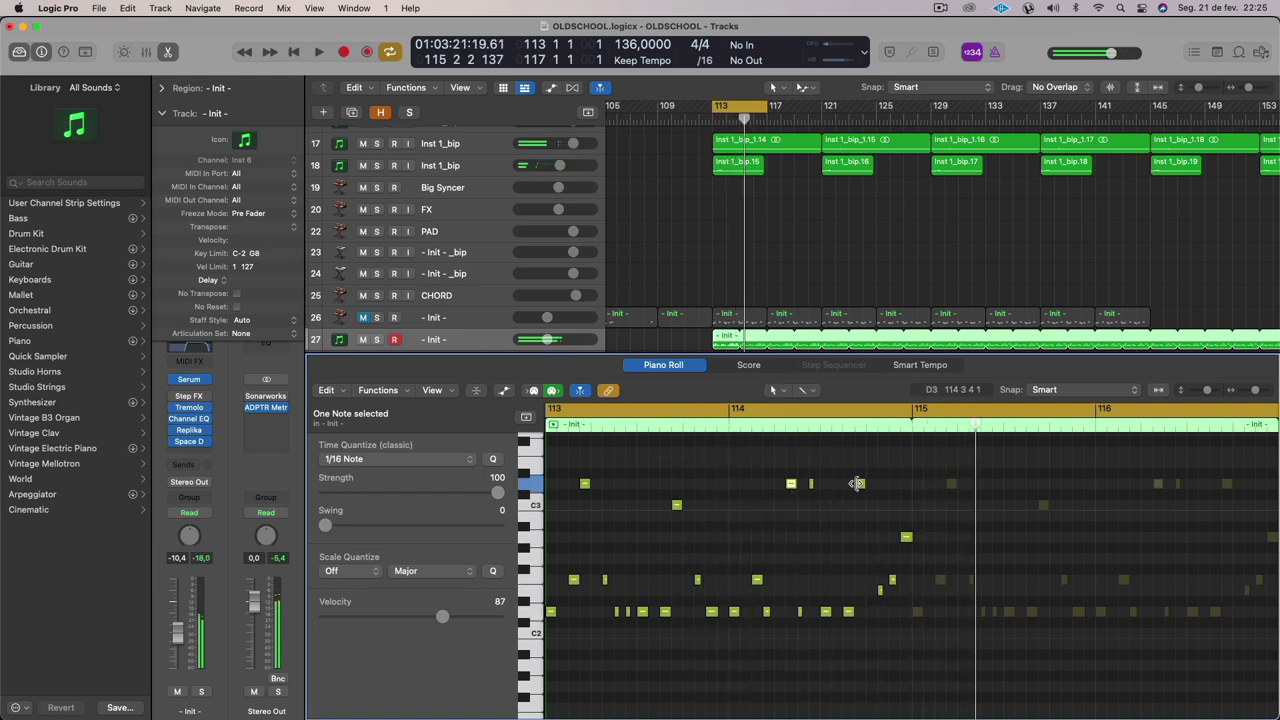
left_click_drag(860, 490, 858, 501)
key("space")
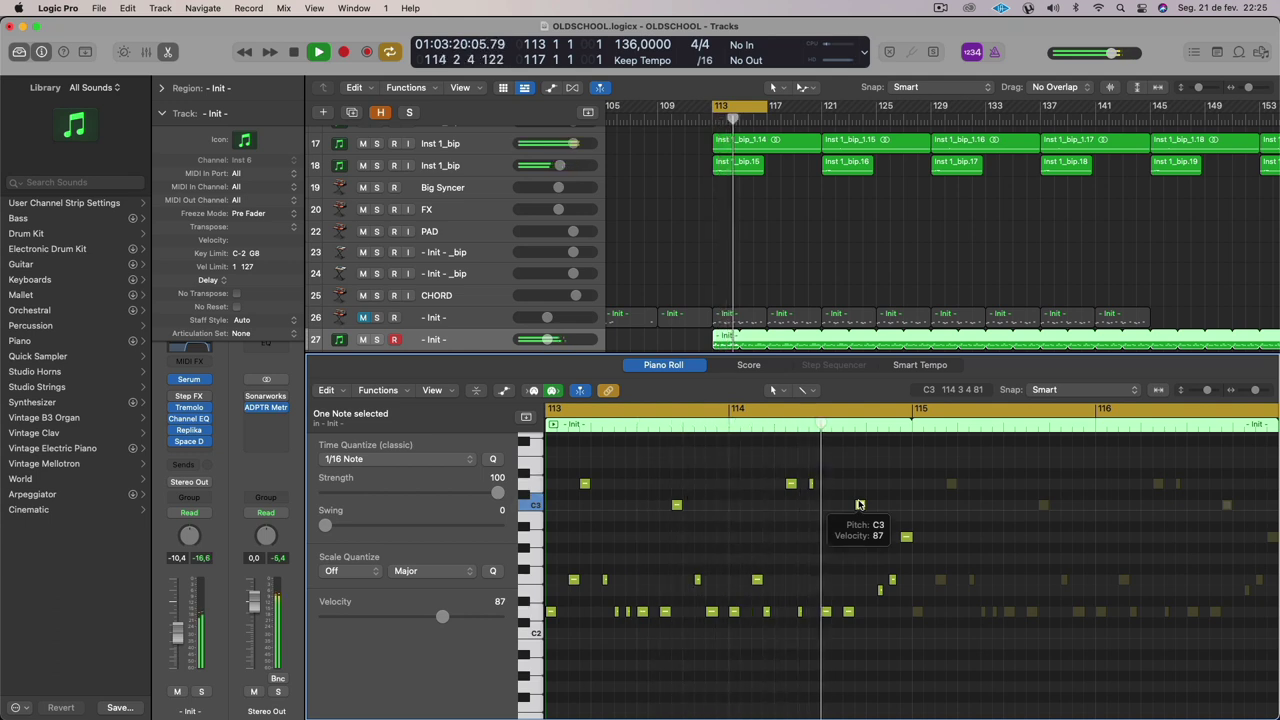
Lower the short D3 note at 114 2 4 to C3, and move the notes at 114 3 4 and 113 4 3 to A2.
key("space")
left_click(810, 484)
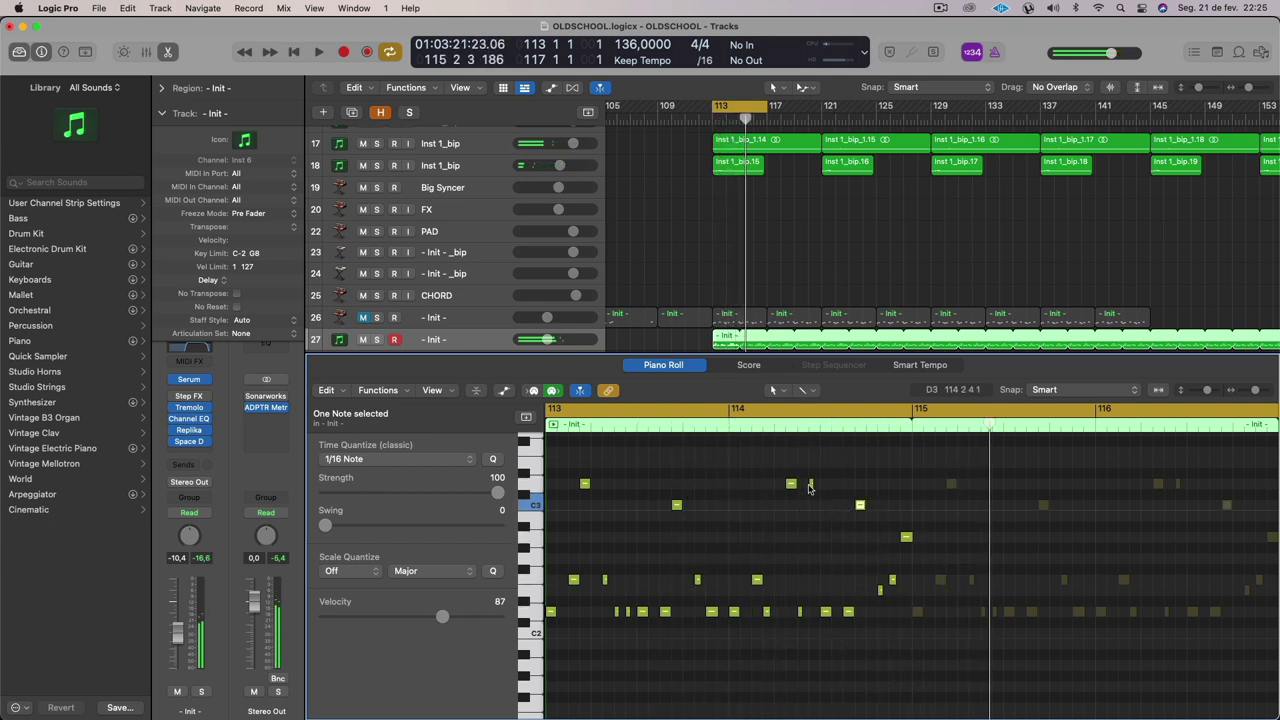
left_click_drag(810, 484, 857, 534)
left_click(860, 505)
key("space")
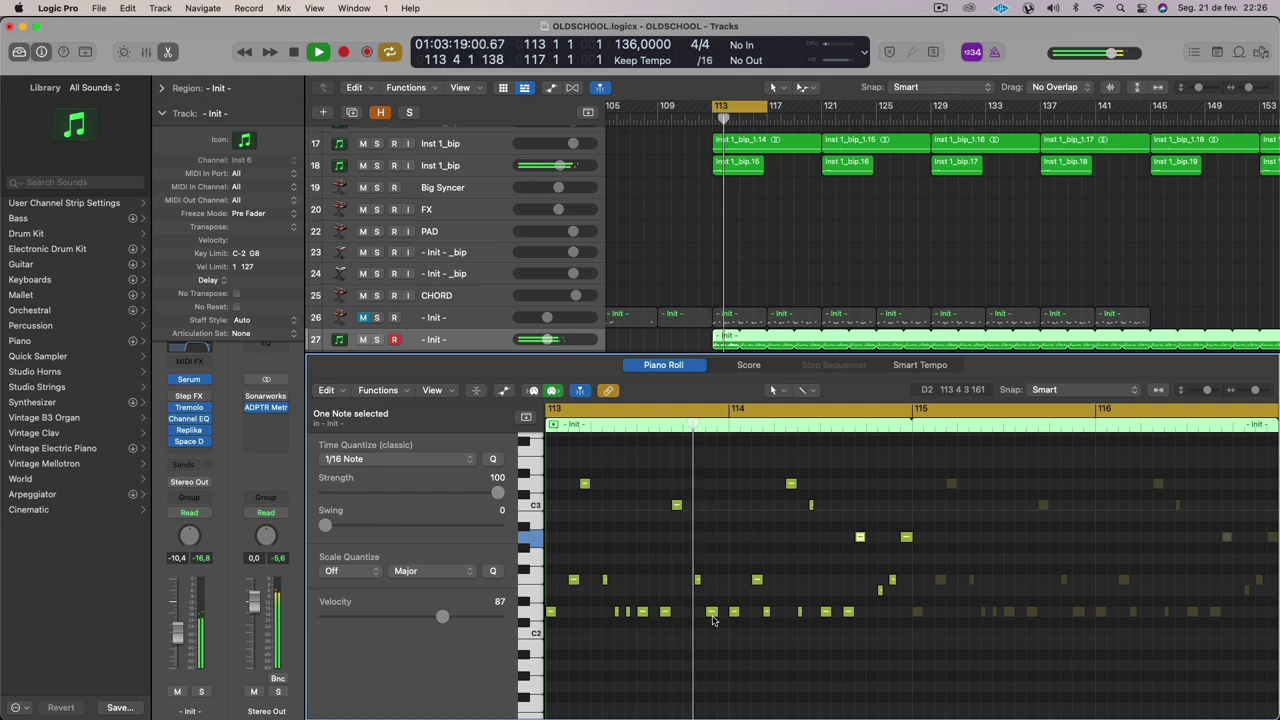
left_click_drag(713, 614, 713, 543)
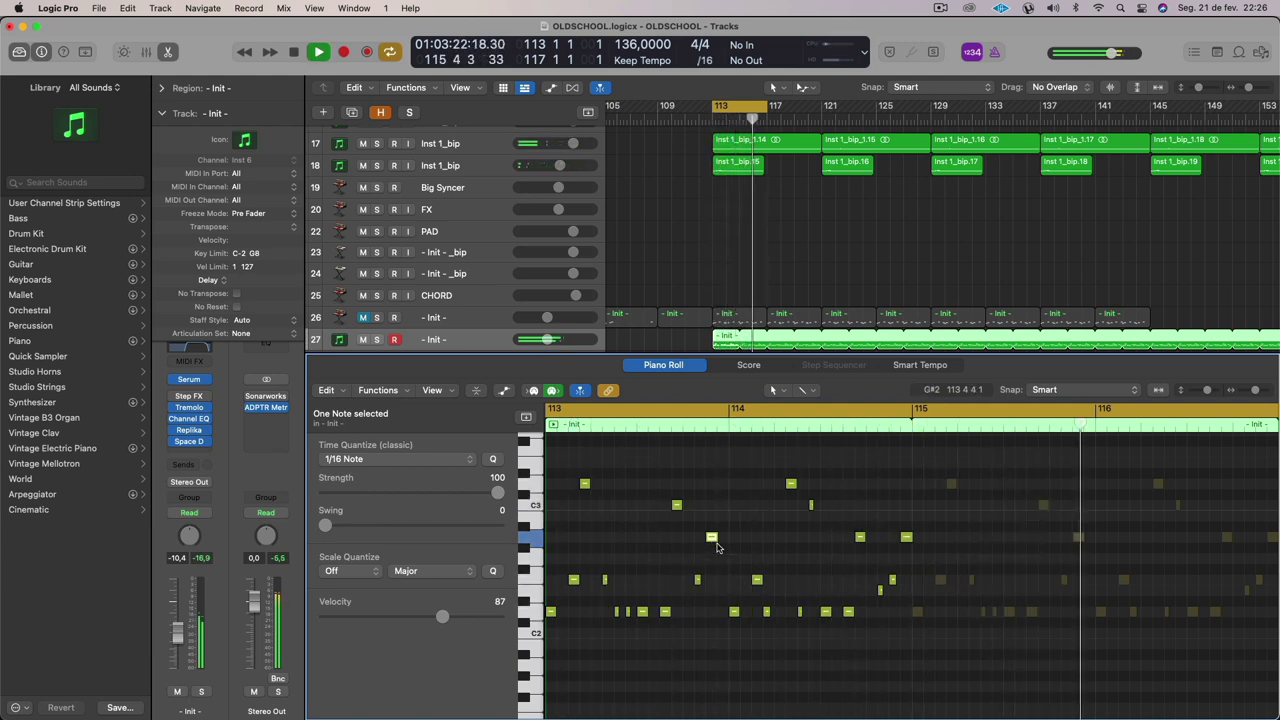
Open Serum and try the Cutoff, Stutter, Formant and Begin Sequence macros of LD Liquid Evolution during playback.
left_click(191, 380)
mouse_move(932, 430)
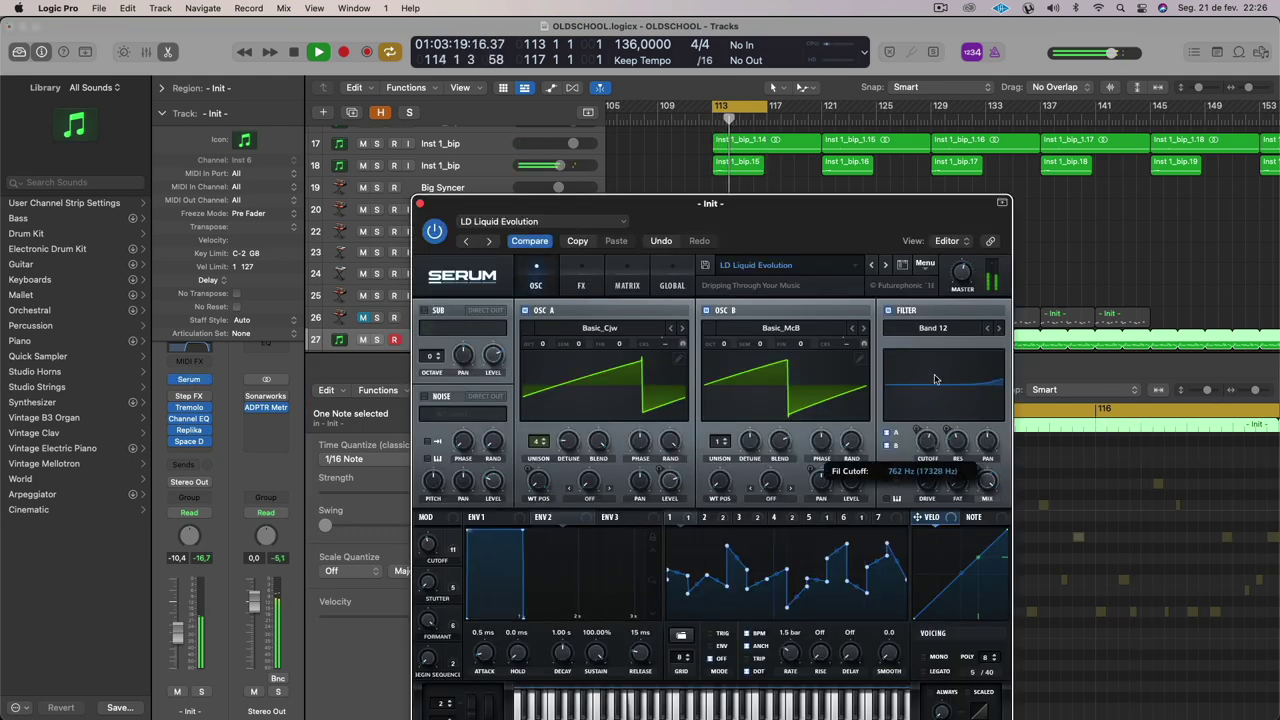
mouse_move(443, 575)
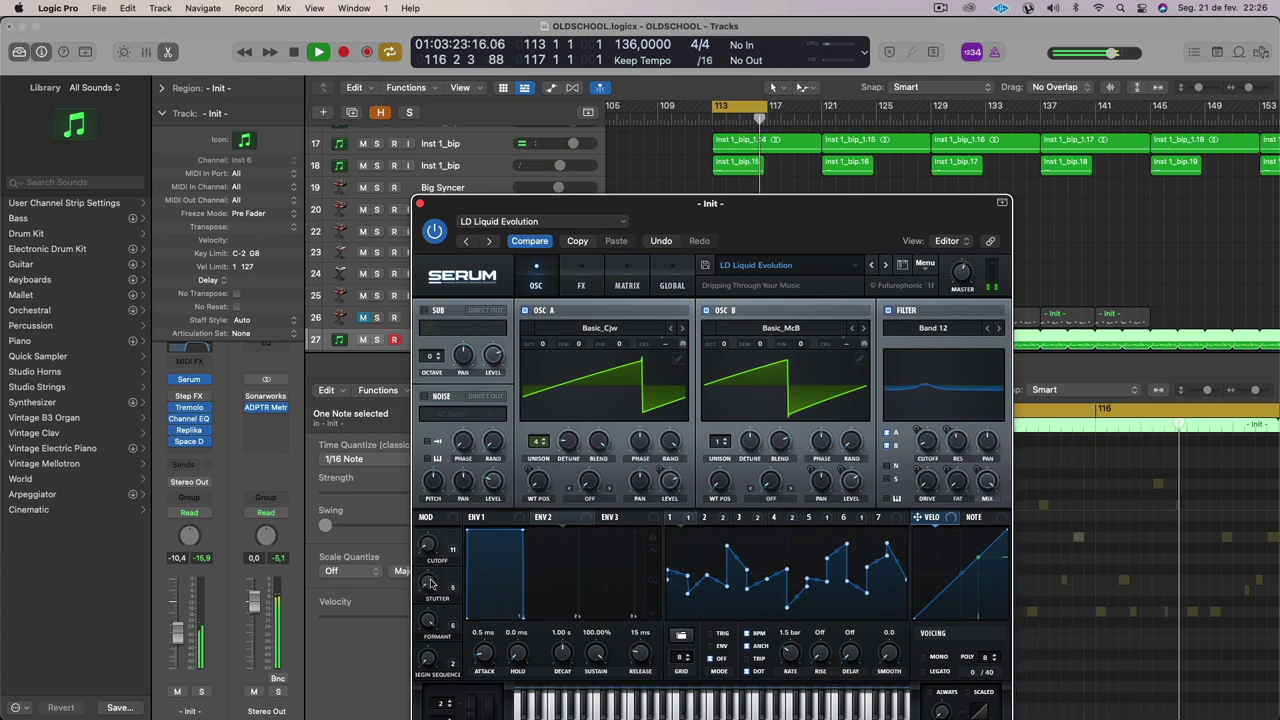
left_click_drag(434, 549, 445, 462)
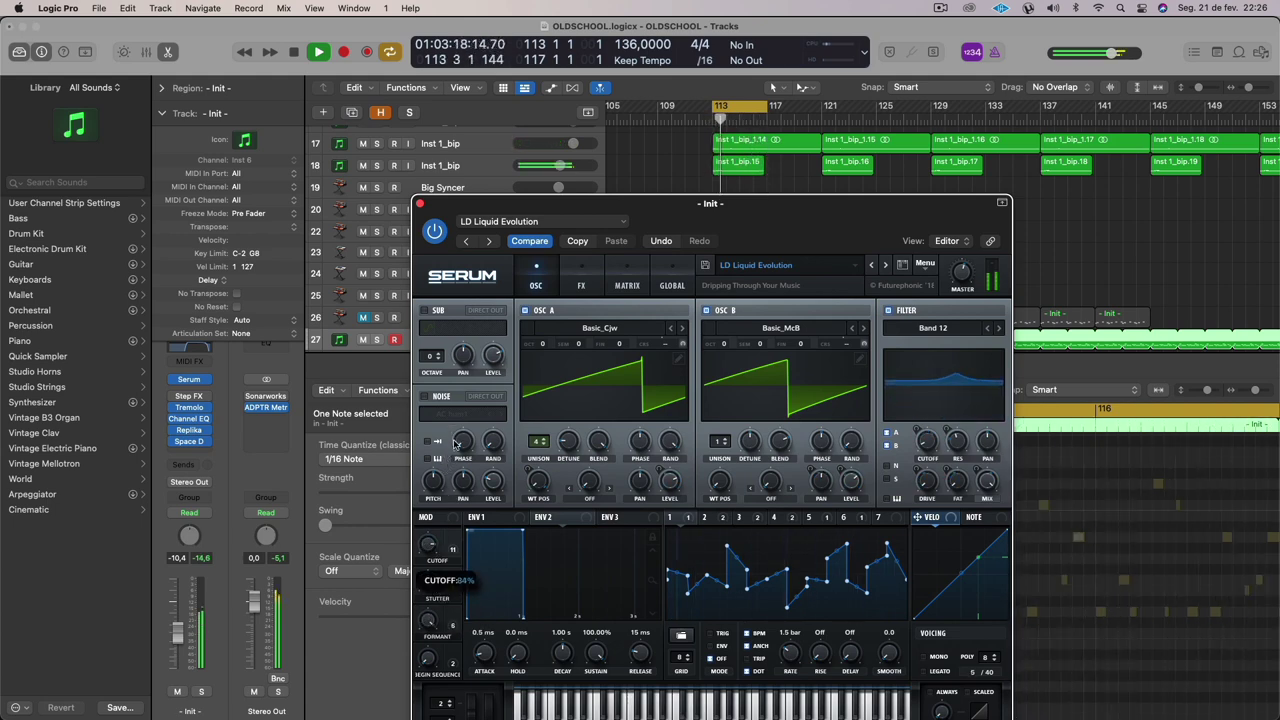
left_click_drag(432, 583, 427, 624)
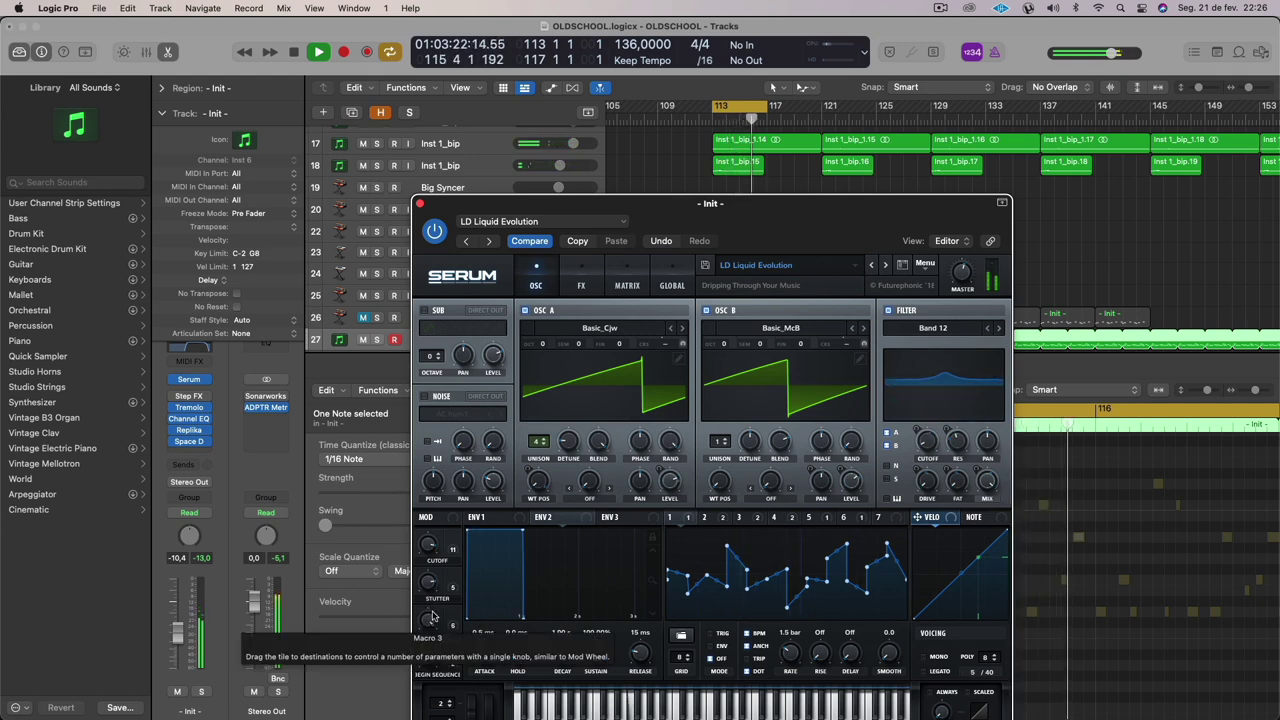
left_click_drag(430, 622, 430, 605)
left_click_drag(431, 715, 432, 627)
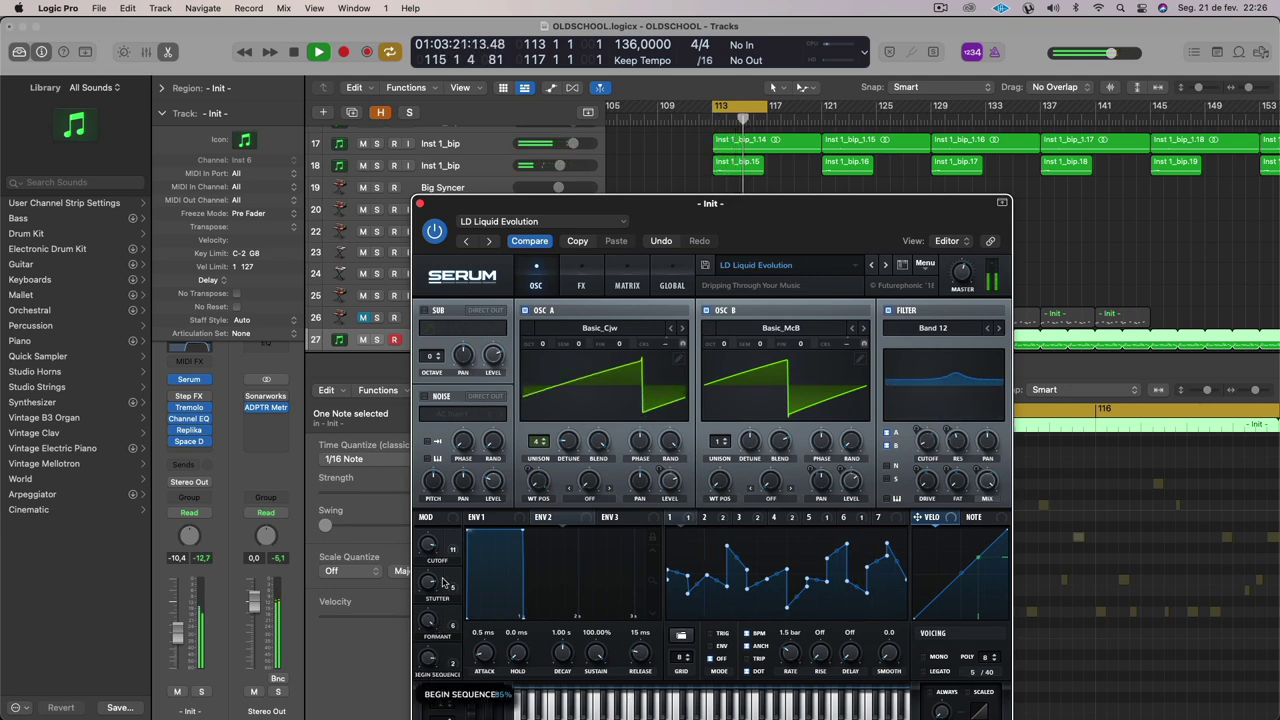
left_click_drag(443, 582, 441, 714)
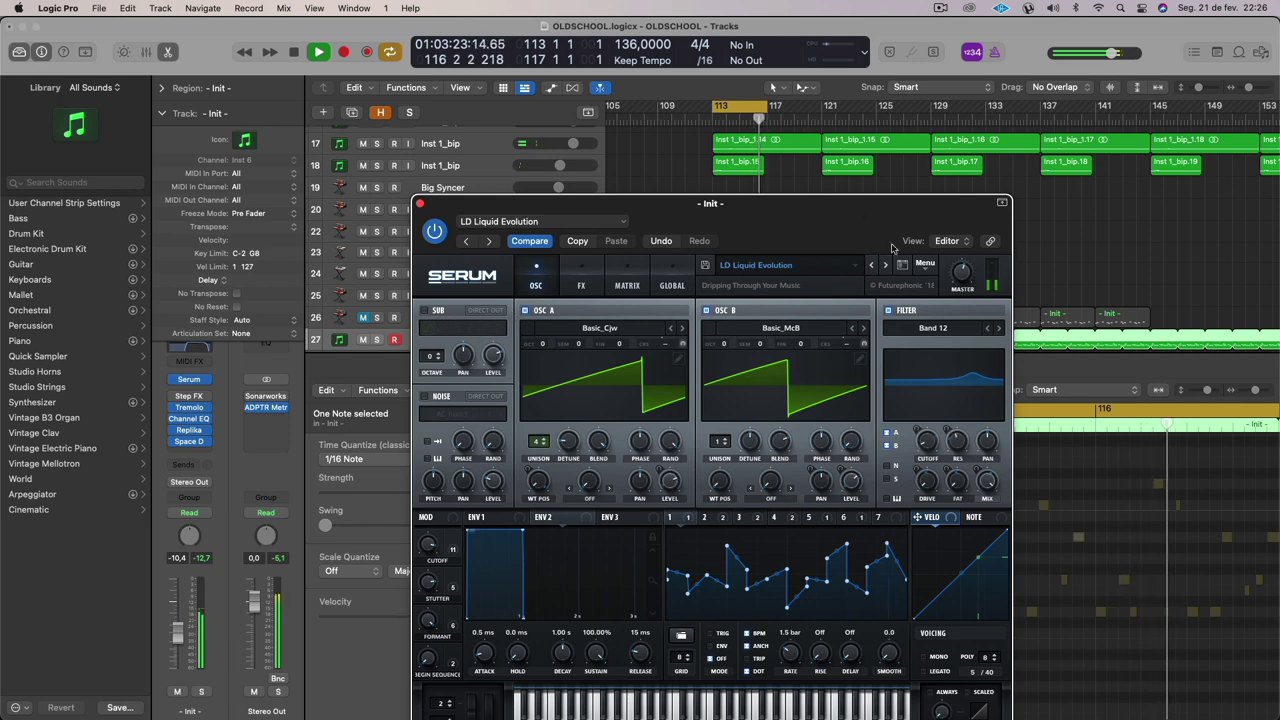
mouse_move(955, 258)
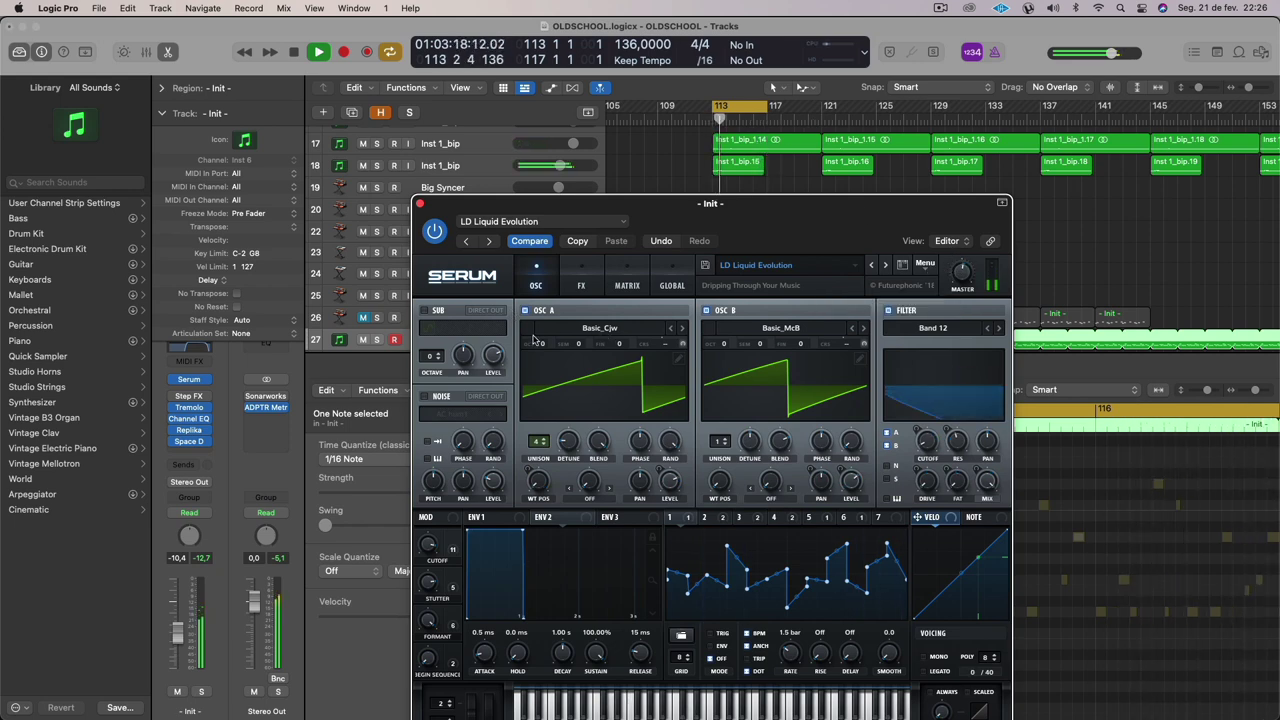
Try oscillator A of LD Liquid Evolution at -1 octave and +1 octave during playback.
left_click_drag(541, 343, 542, 378)
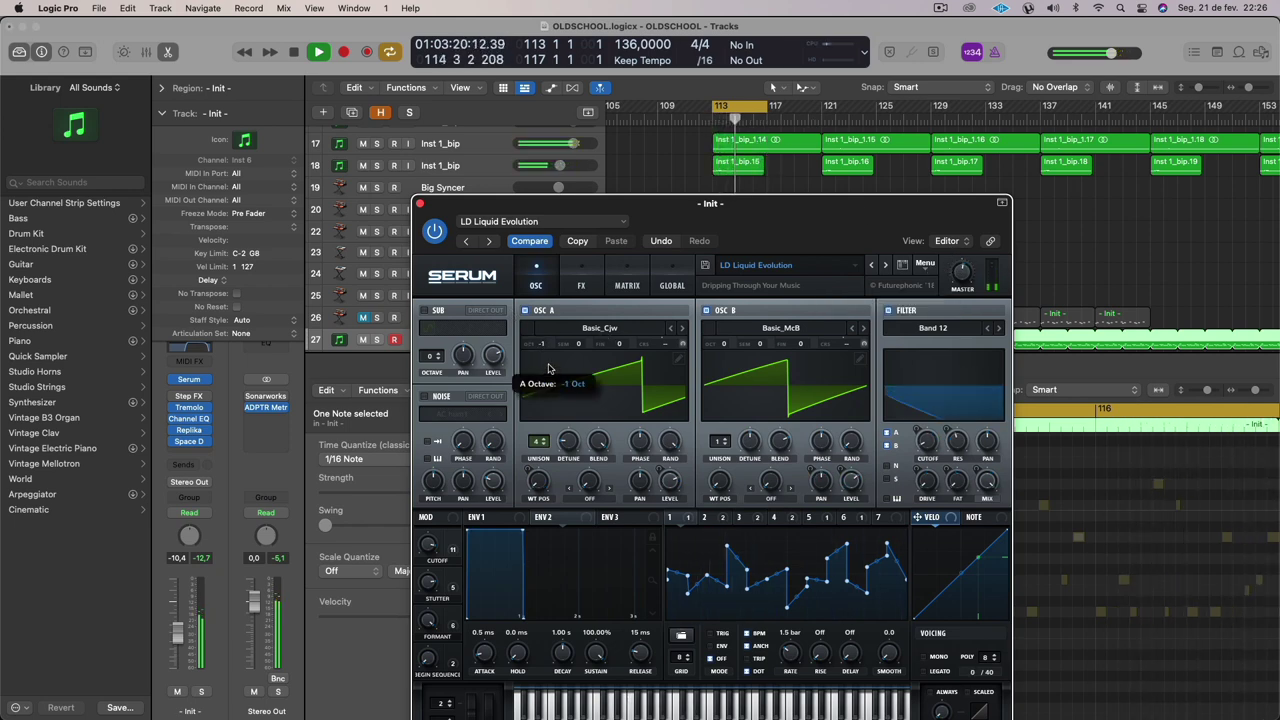
left_click_drag(554, 348, 555, 362)
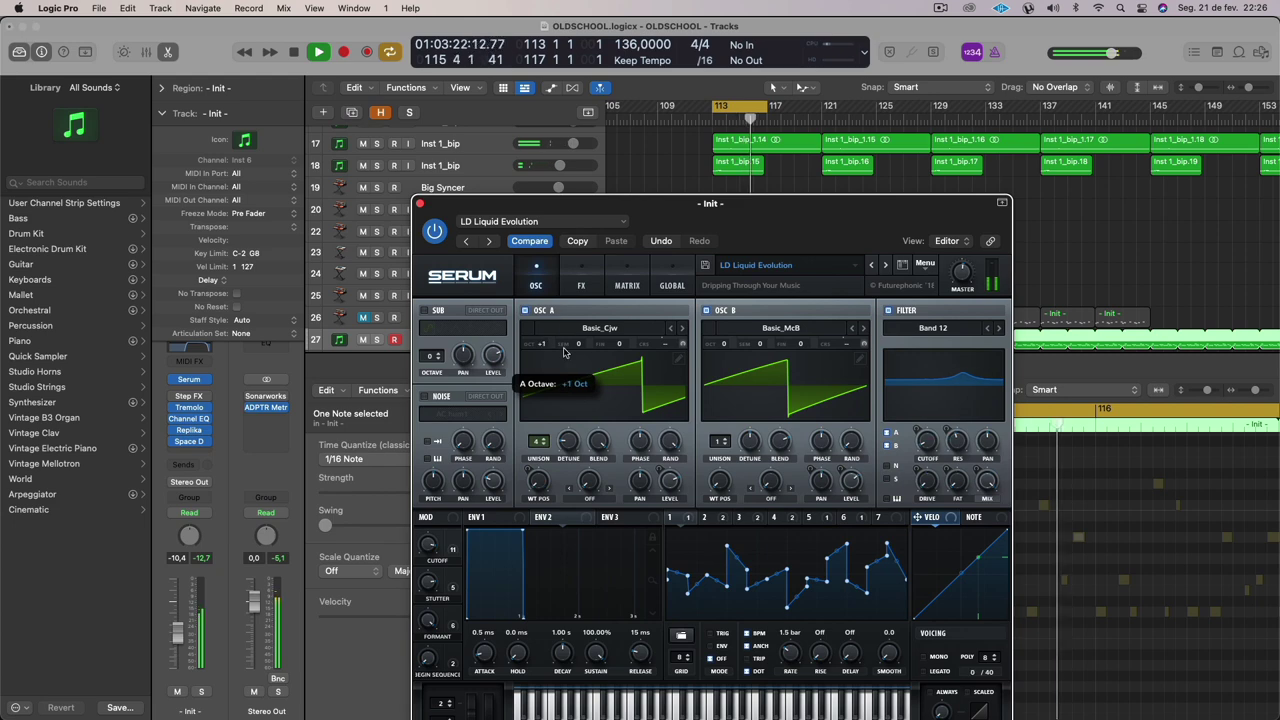
Advance through the Serum lead presets from LD Machine Room to LD Starlight Reacher, auditioning them over the loop.
left_click(884, 266)
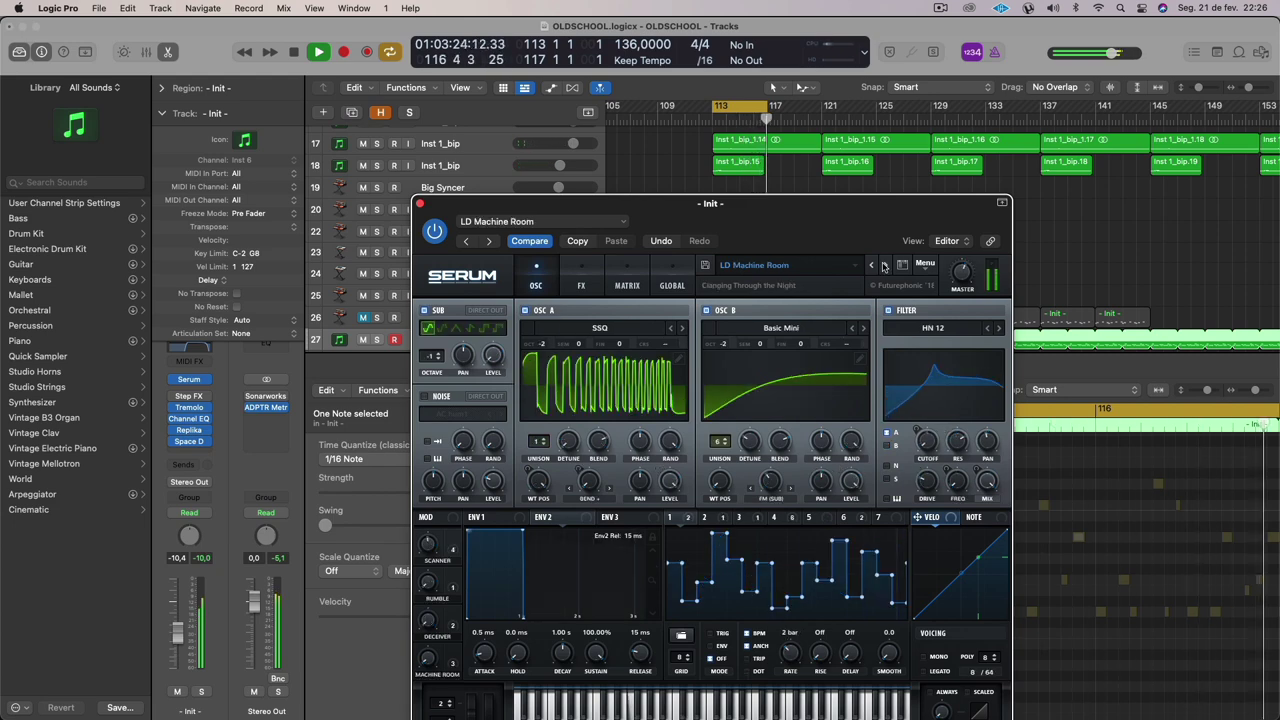
left_click(884, 266)
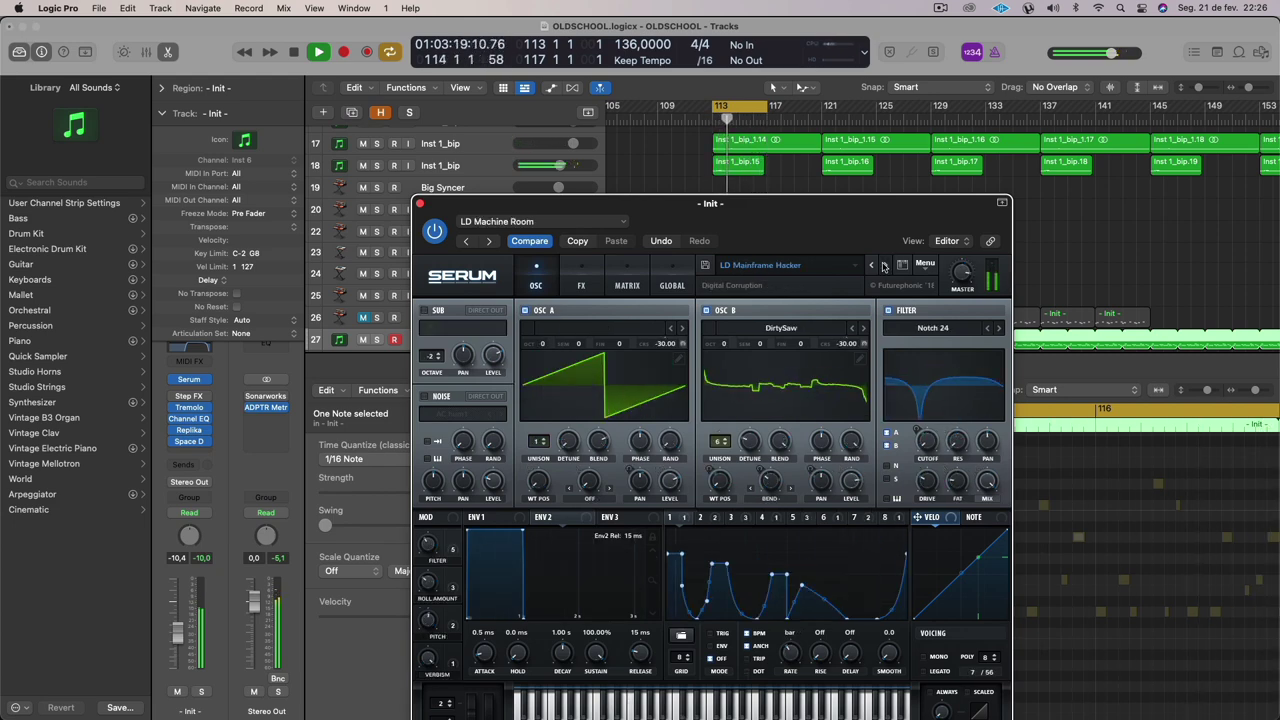
left_click(884, 266)
left_click(884, 266)
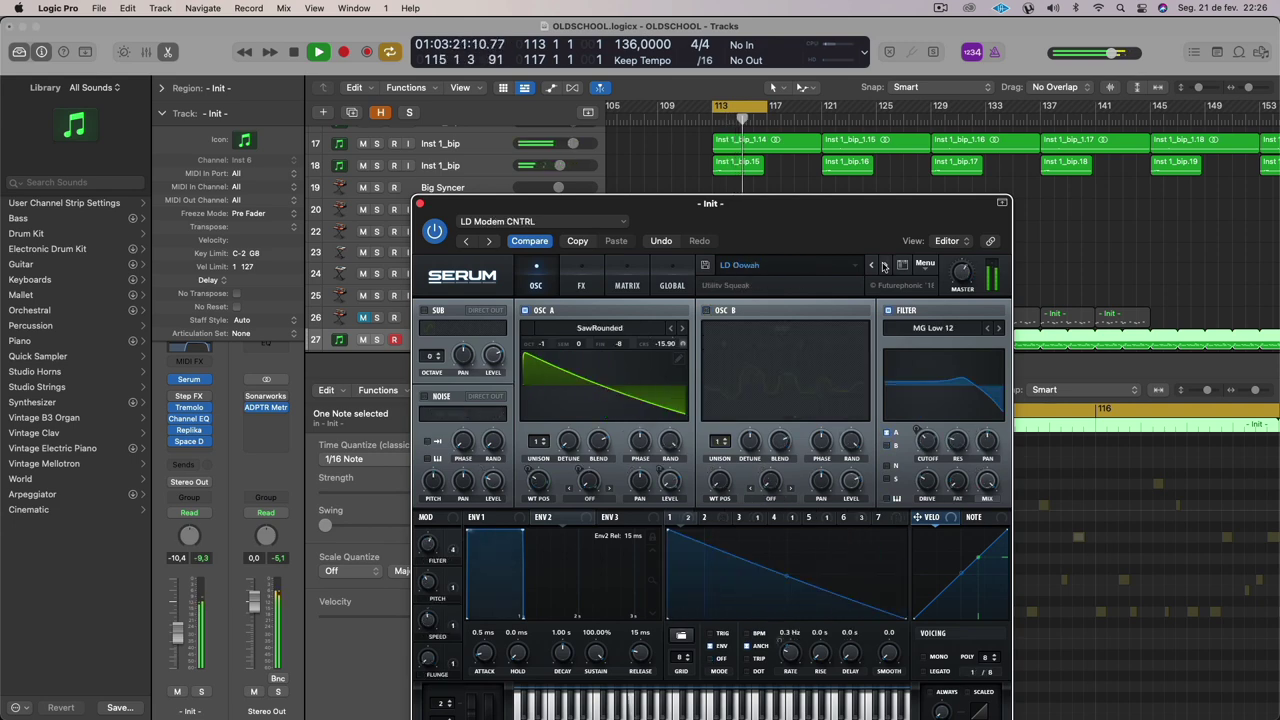
left_click(884, 266)
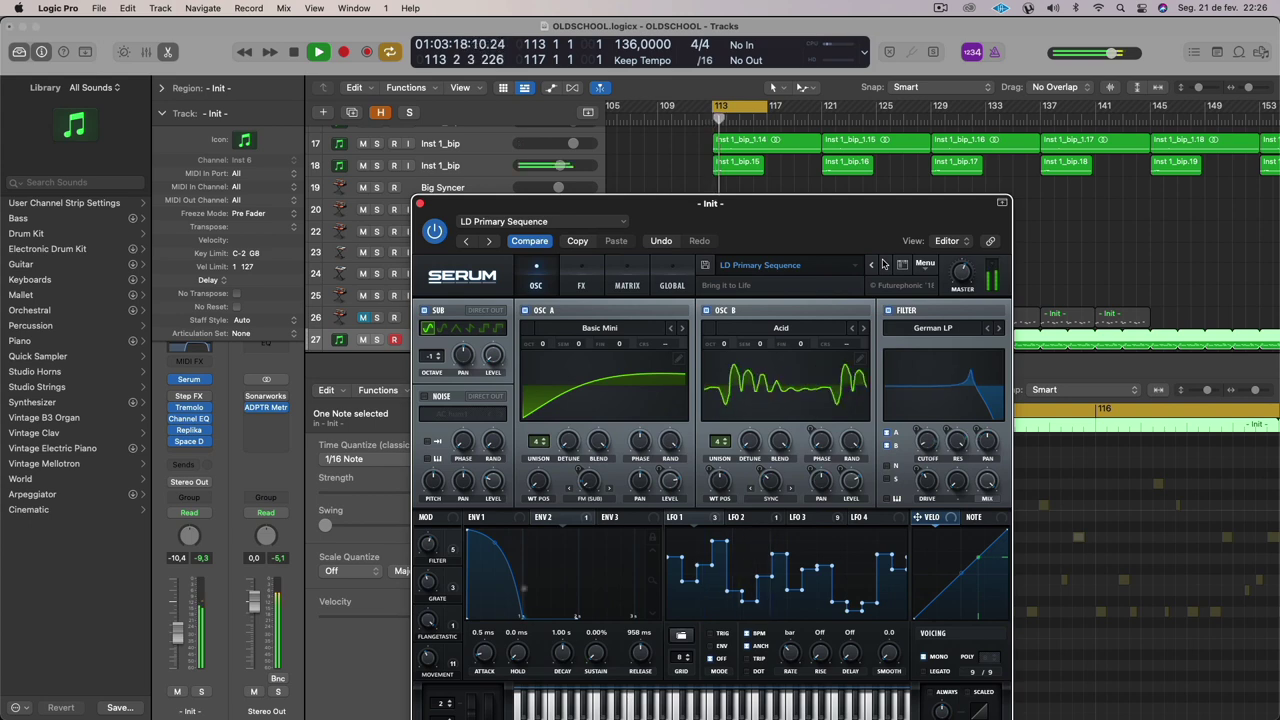
left_click(884, 265)
left_click(884, 265)
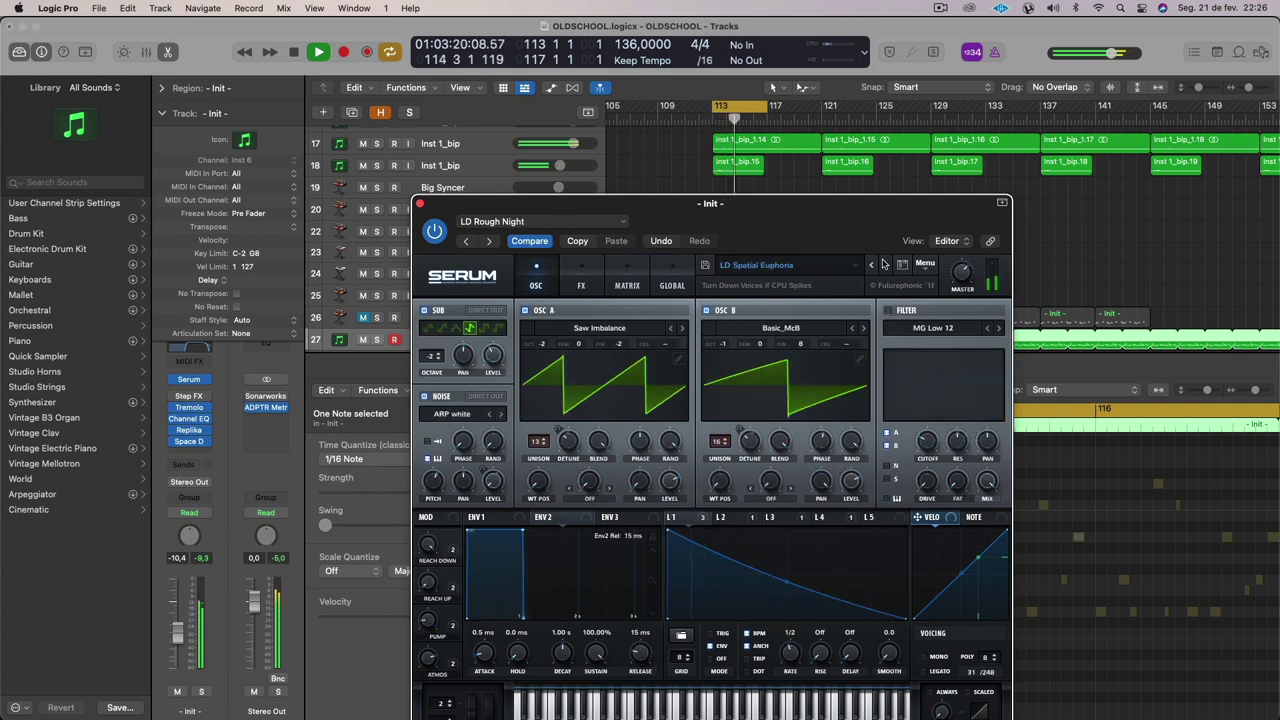
left_click(884, 265)
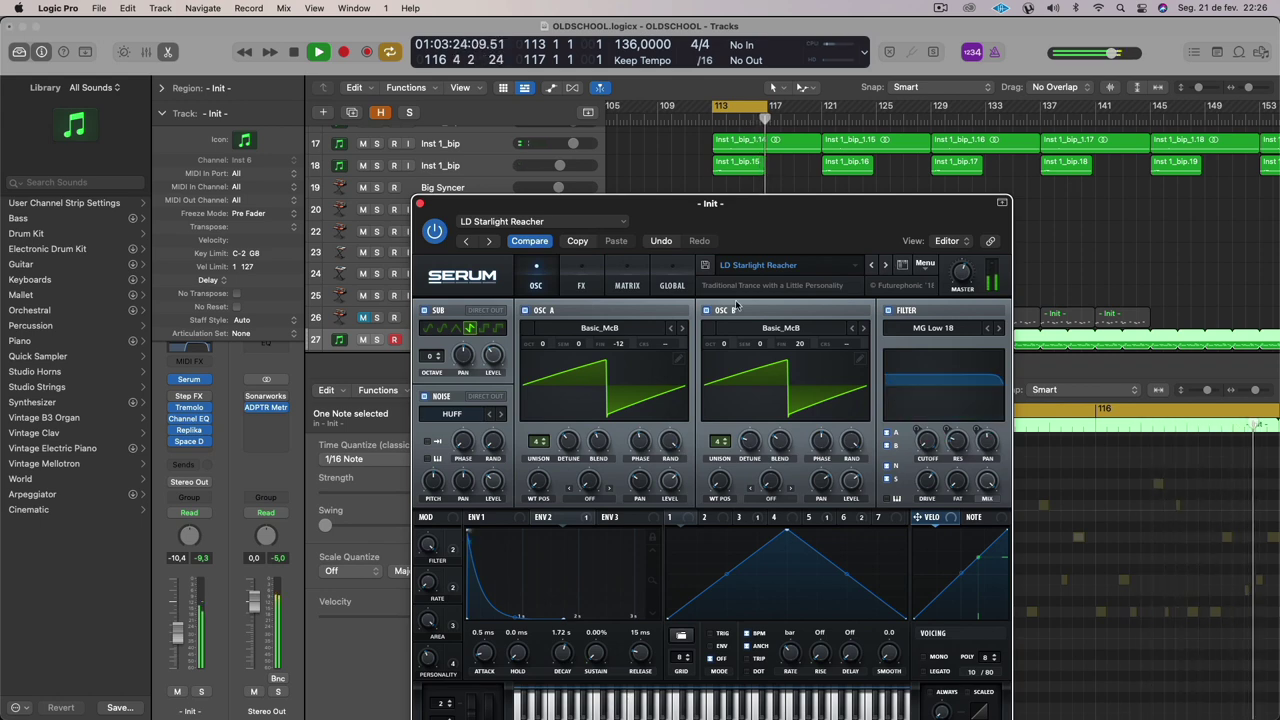
Adjust the Filter macro of LD Starlight Reacher and bring its Rate macro to about 68% during playback.
left_click_drag(427, 543, 435, 610)
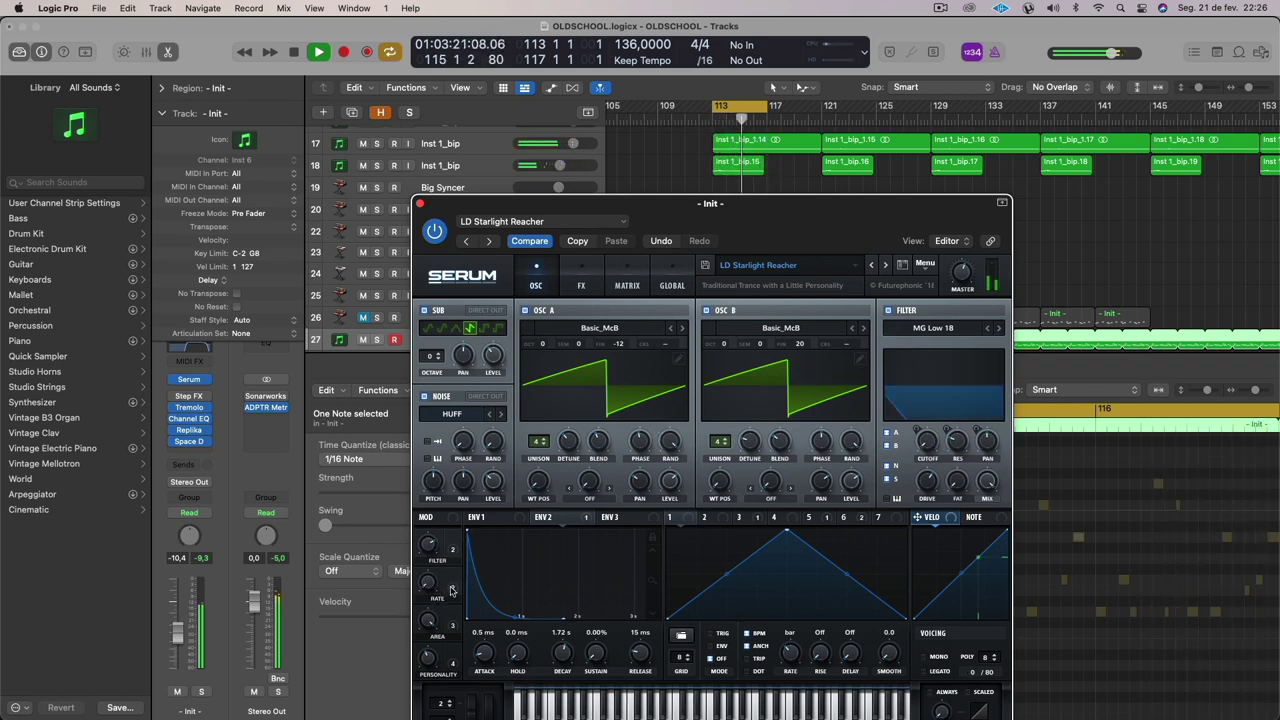
left_click_drag(431, 589, 455, 600)
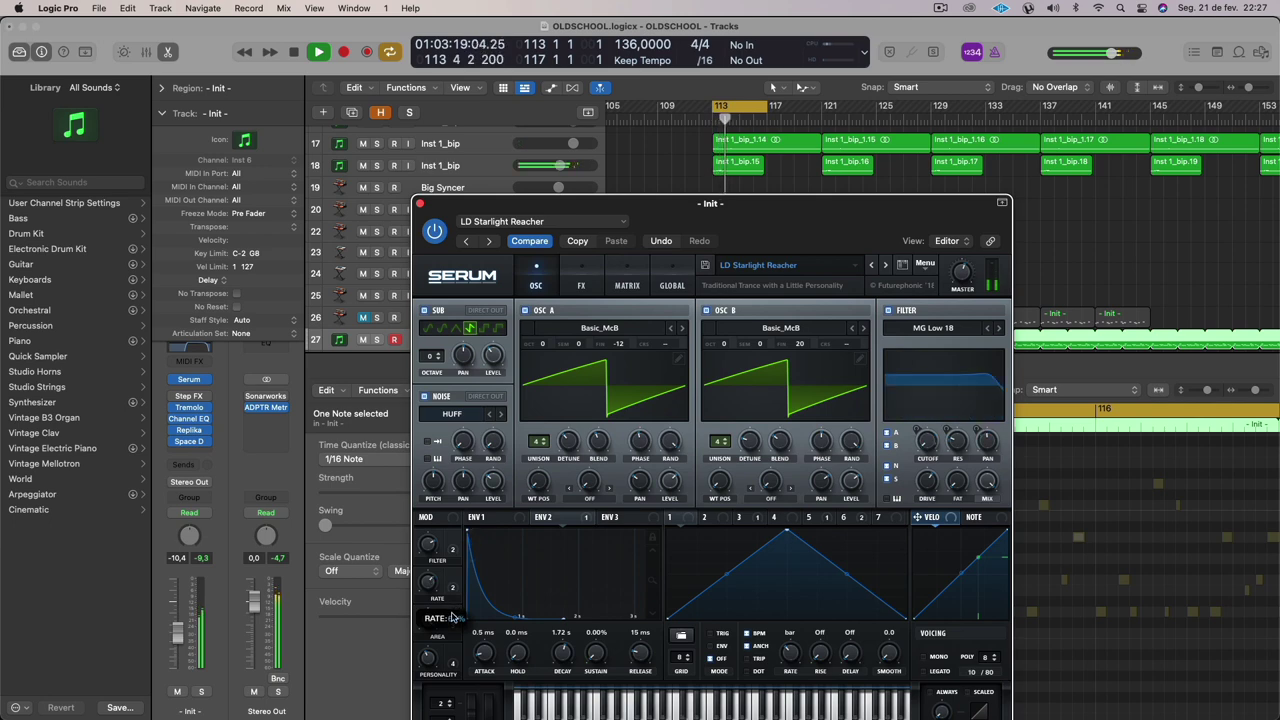
mouse_move(428, 545)
left_mouse_down()
mouse_move(425, 619)
mouse_move(433, 537)
left_mouse_up()
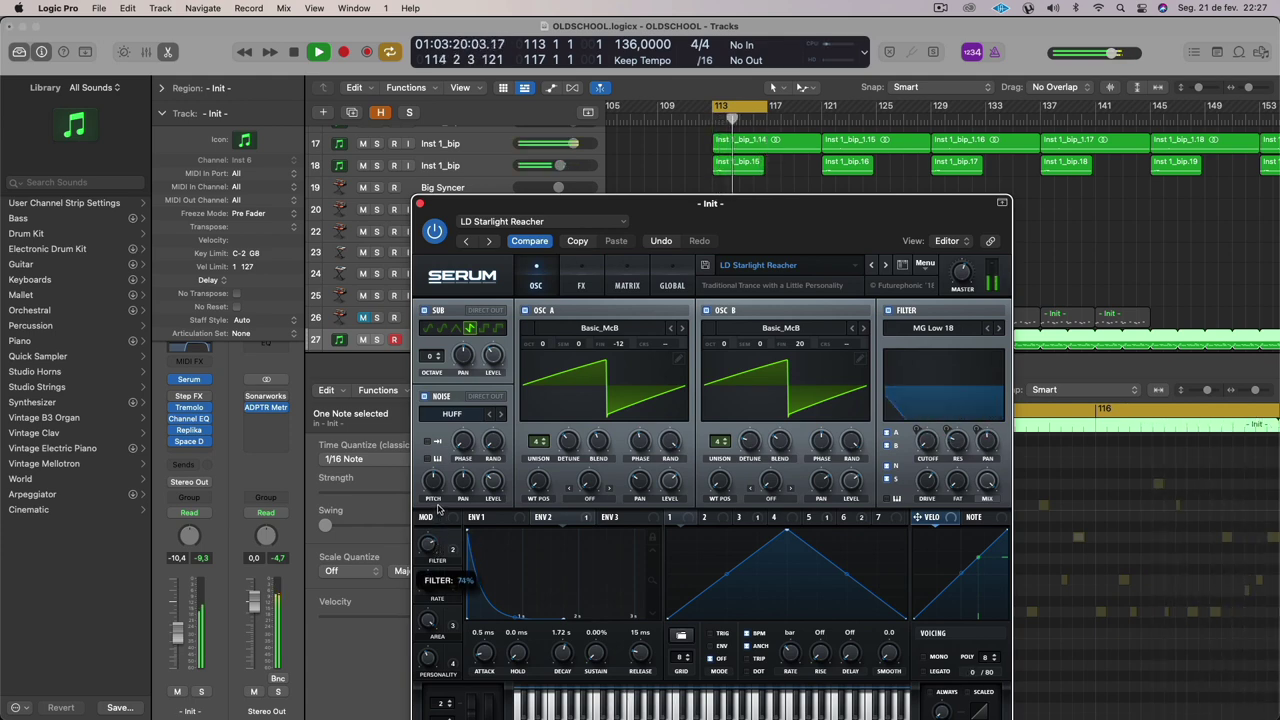
left_click_drag(431, 546, 432, 524)
mouse_move(429, 606)
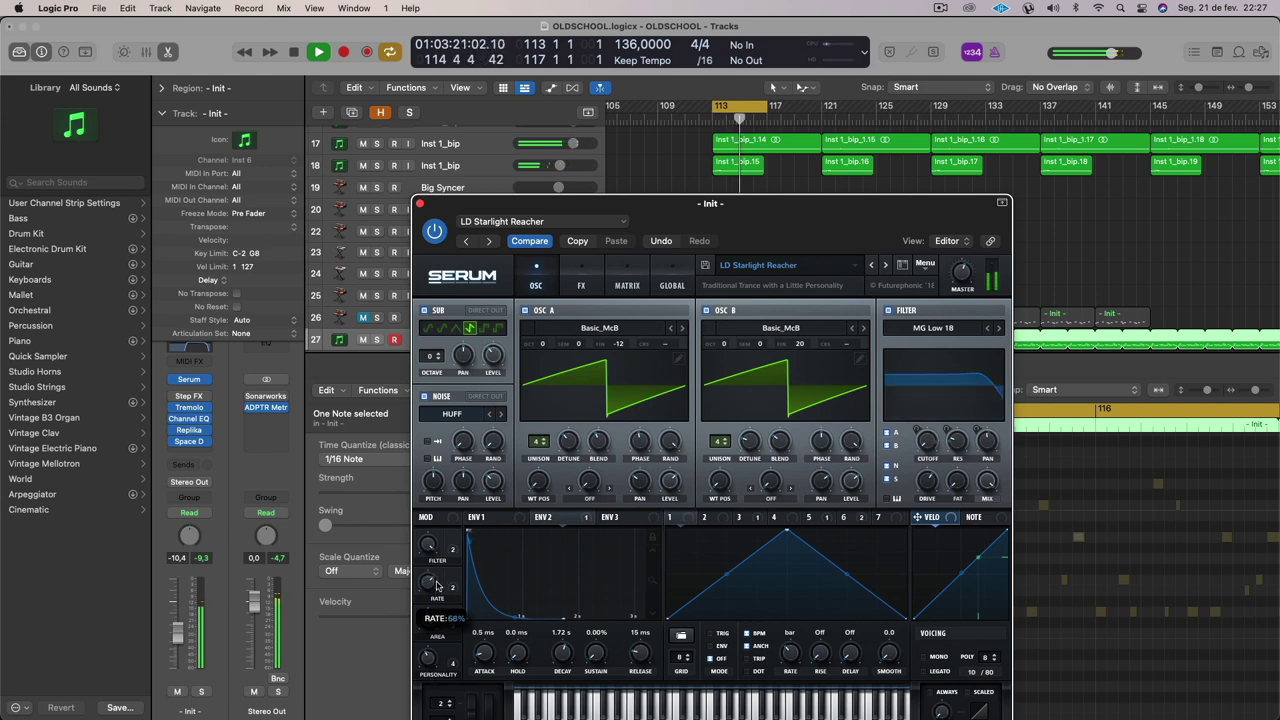
Try the Area macro at about 39%, sweep the Personality macro up to 100% and back down, and close Serum.
left_click_drag(429, 550, 430, 631)
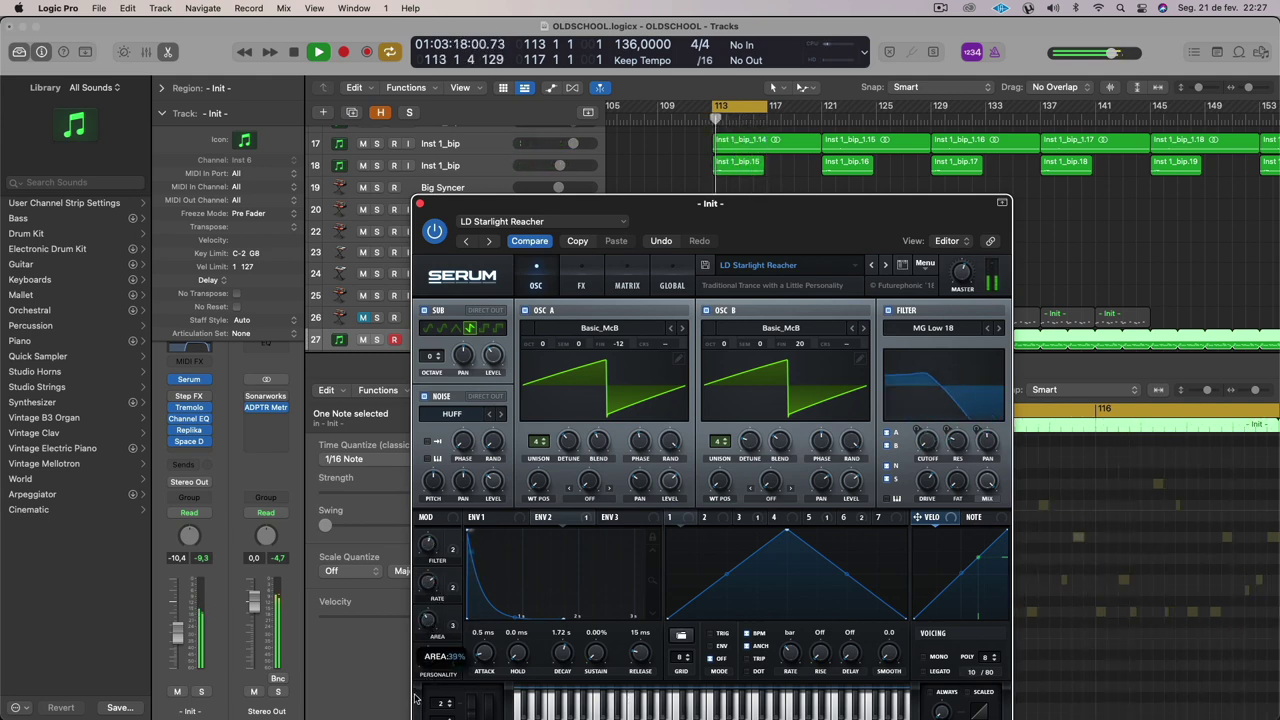
mouse_move(428, 668)
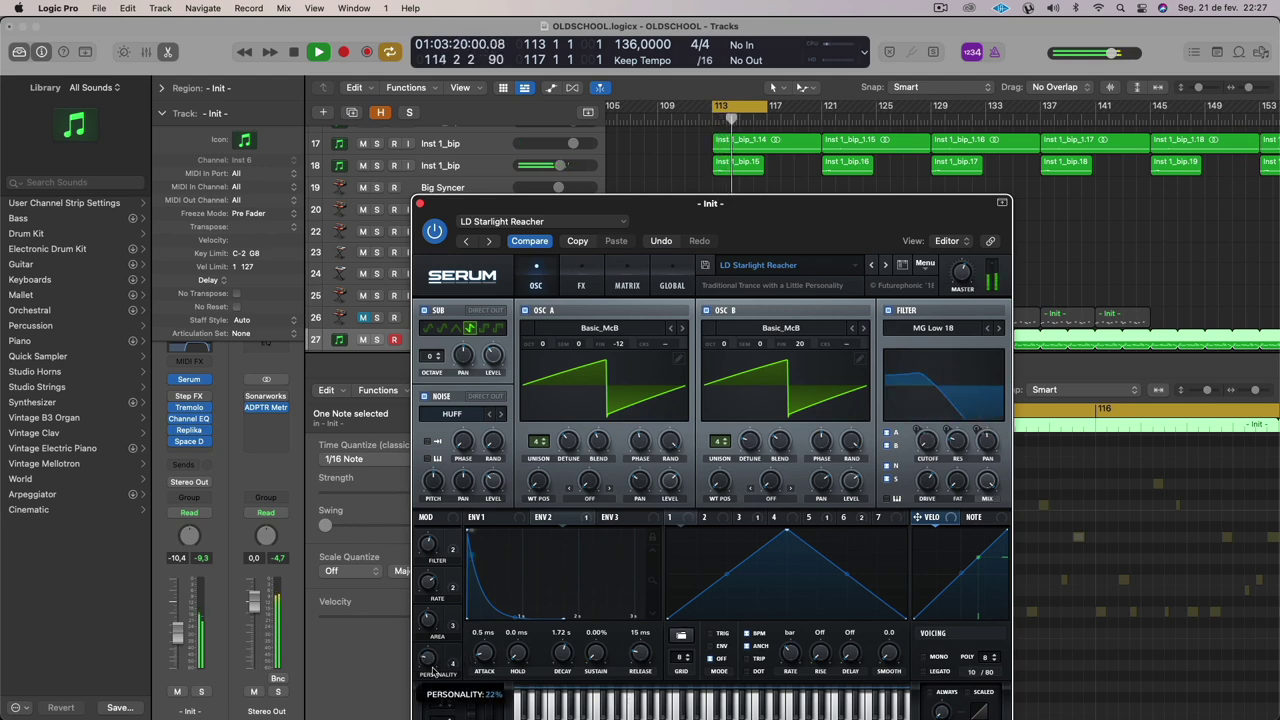
left_click_drag(432, 670, 432, 585)
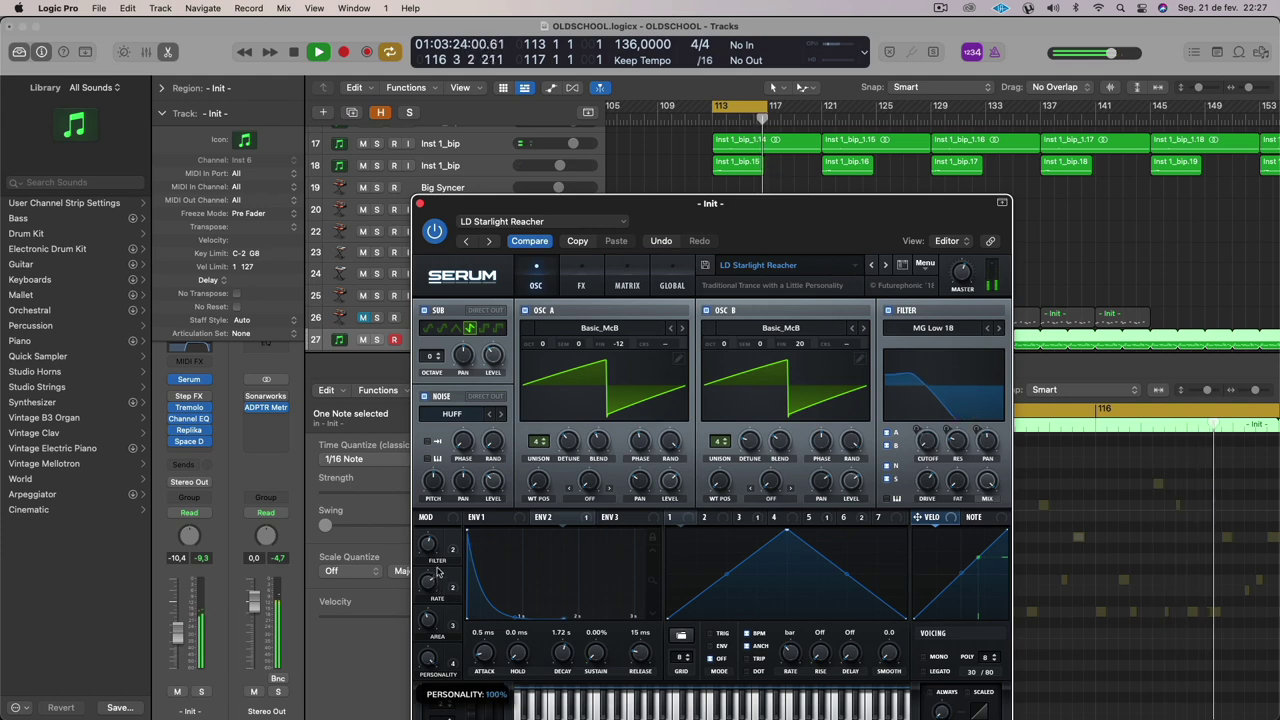
left_click_drag(437, 572, 437, 608)
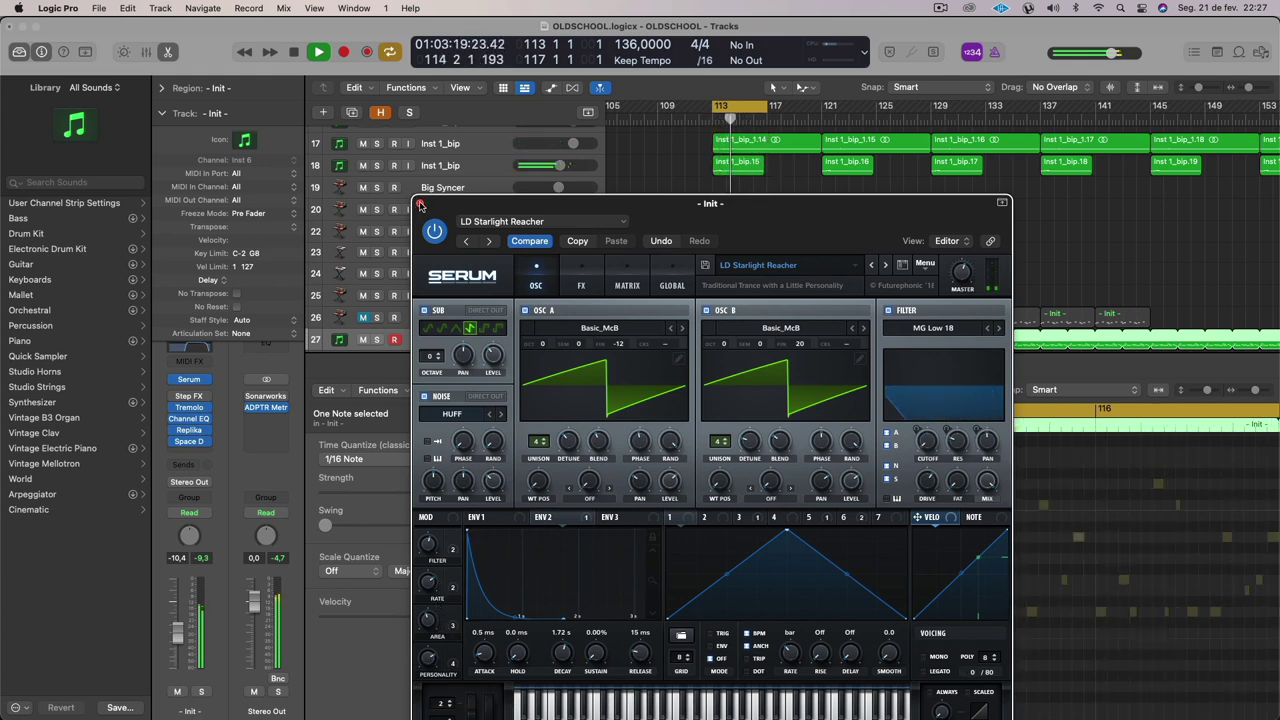
left_click(421, 204)
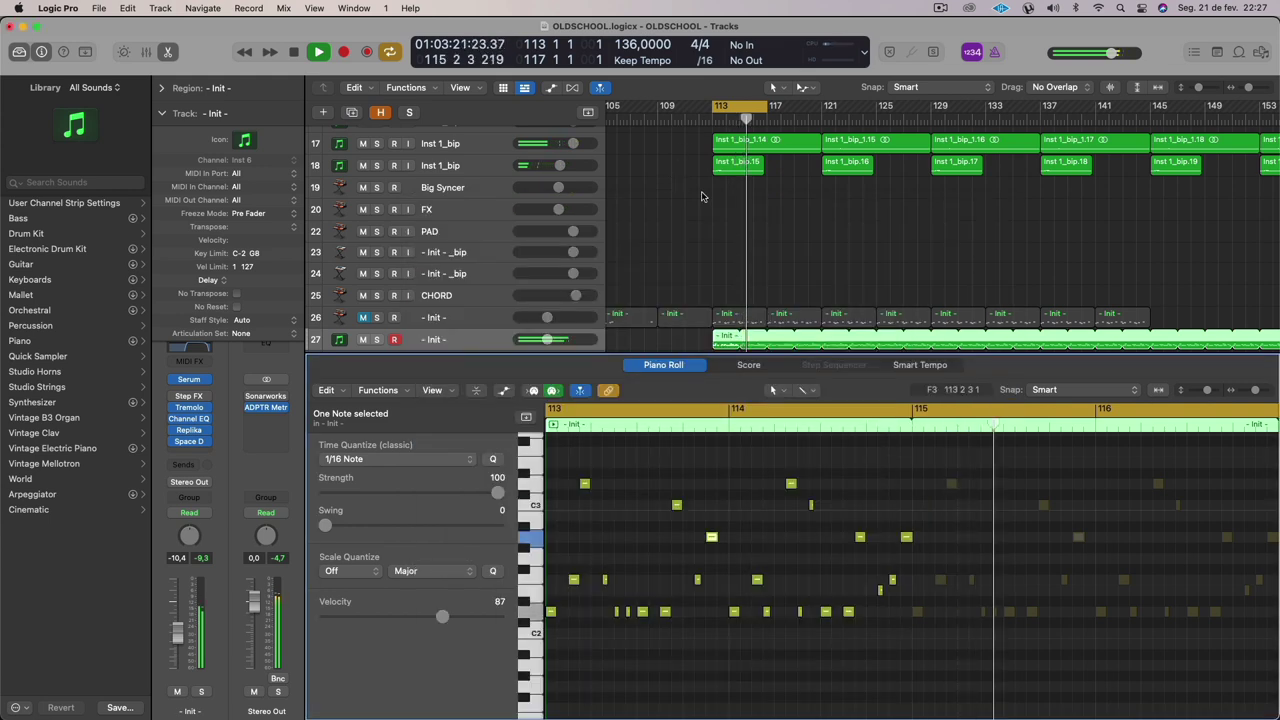
Stop the loop and play the arrangement from bar 53 for comparison.
scroll(696, 188, "down", 5)
key("space")
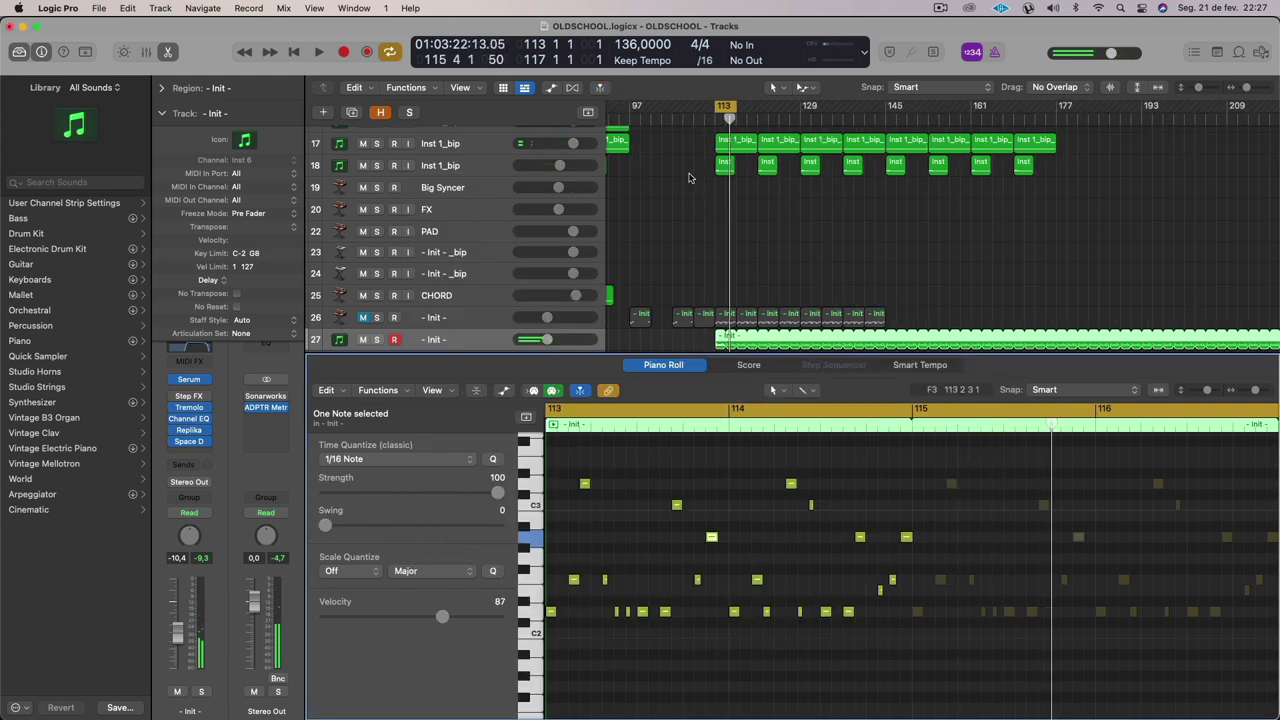
scroll(700, 200, "down", 2)
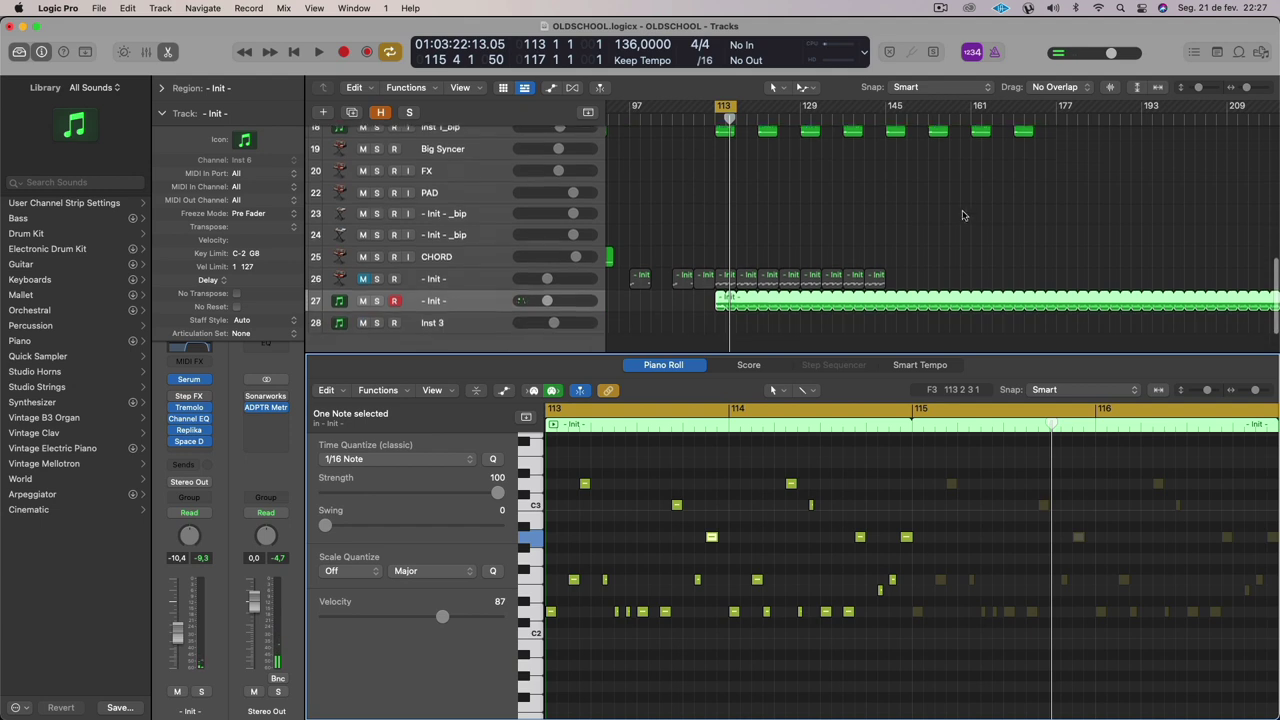
scroll(760, 260, "left", 1)
scroll(805, 311, "down", 5)
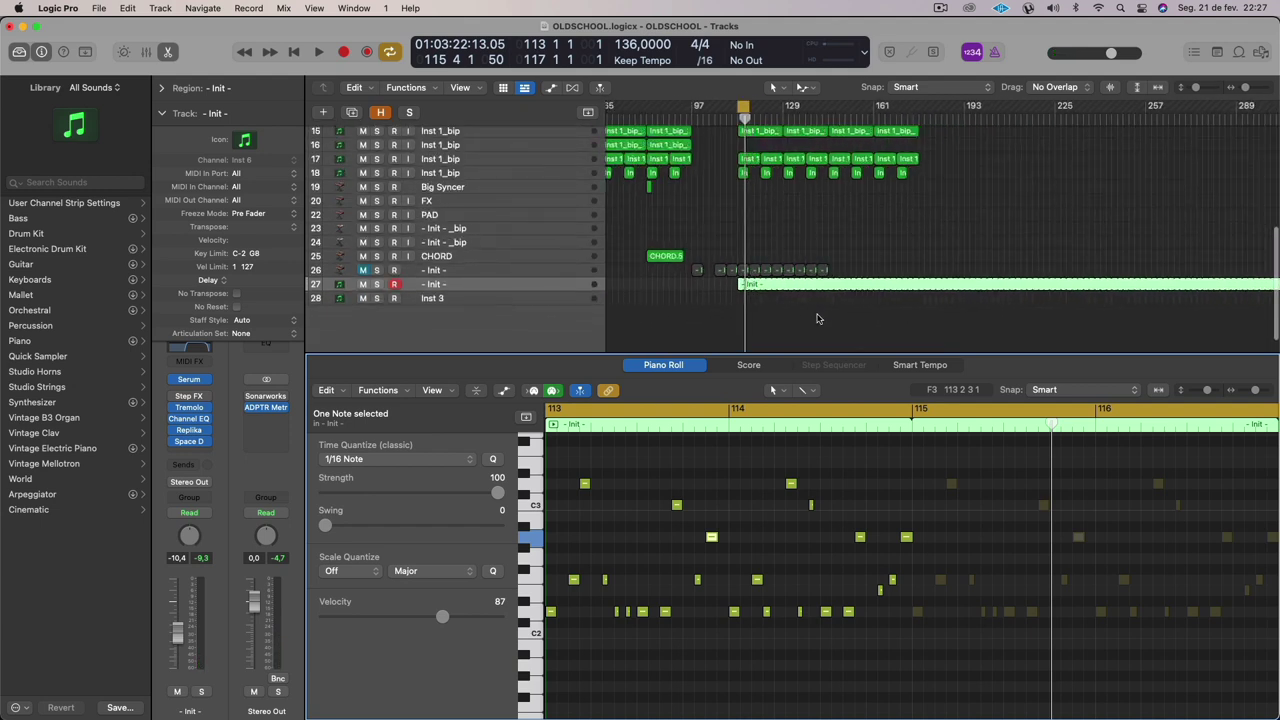
scroll(900, 280, "up", 6)
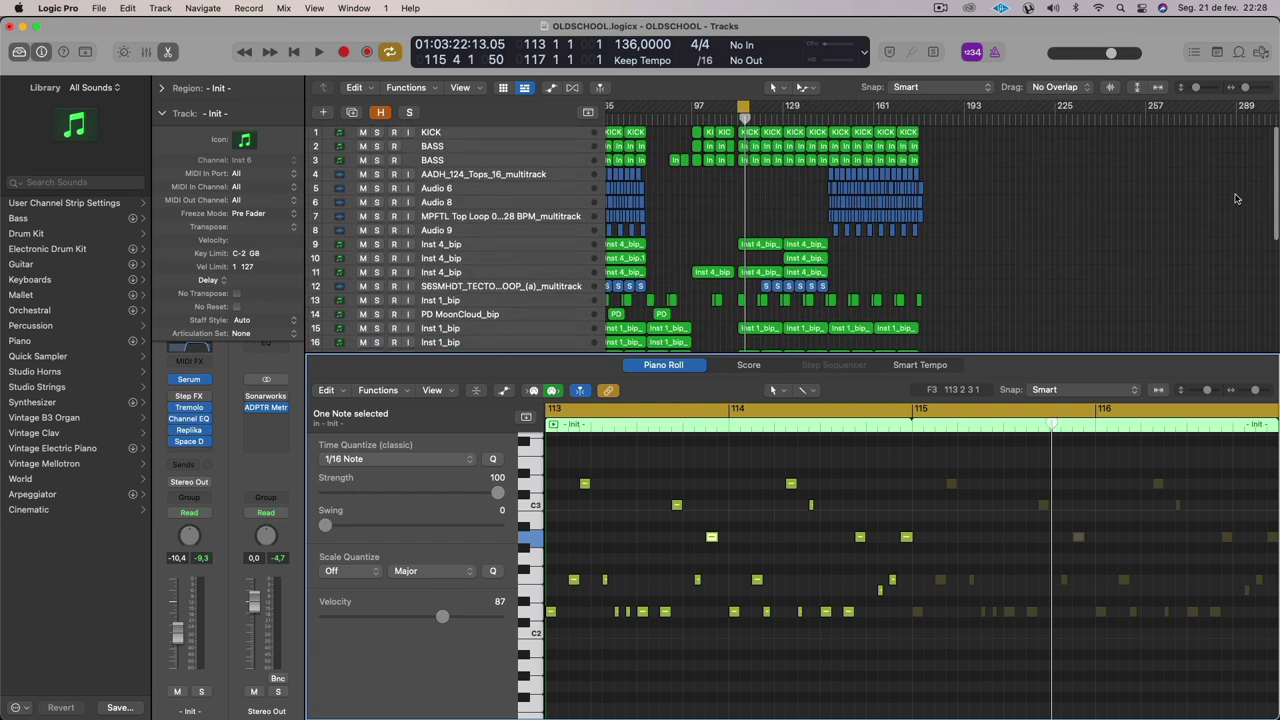
scroll(1234, 199, "down", 5)
left_click(682, 118)
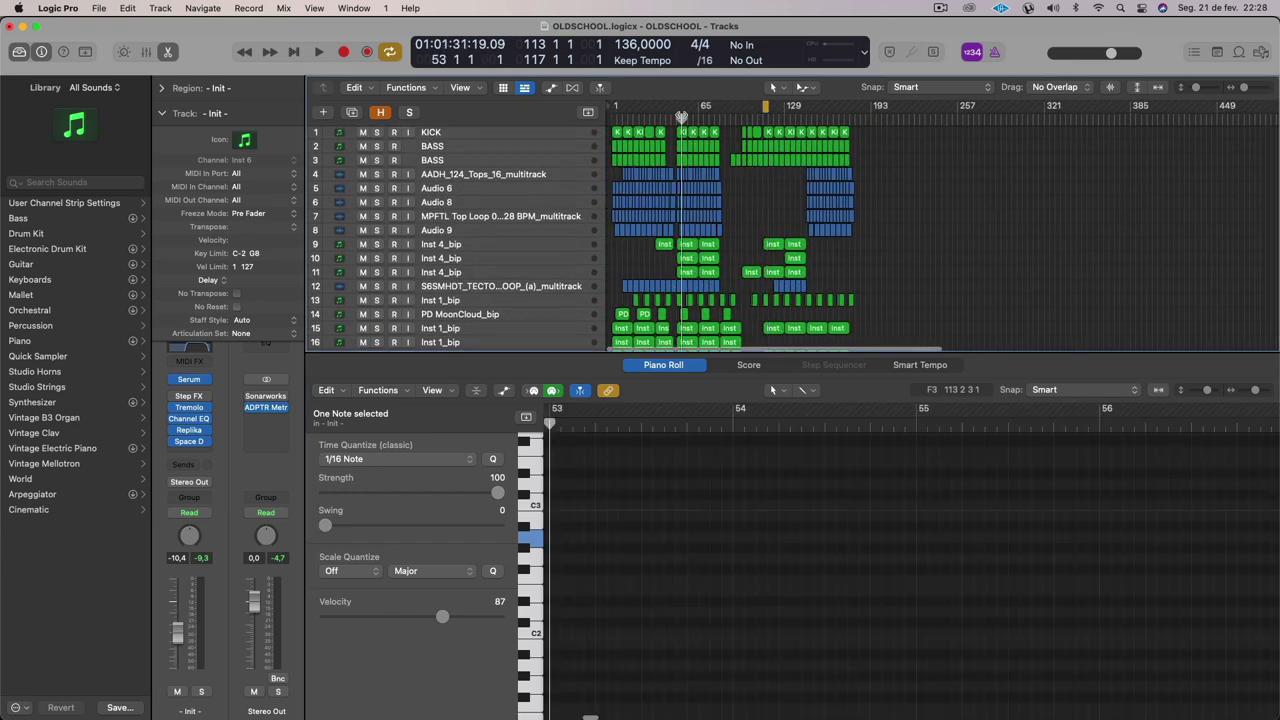
key("space")
scroll(750, 203, "up", 5)
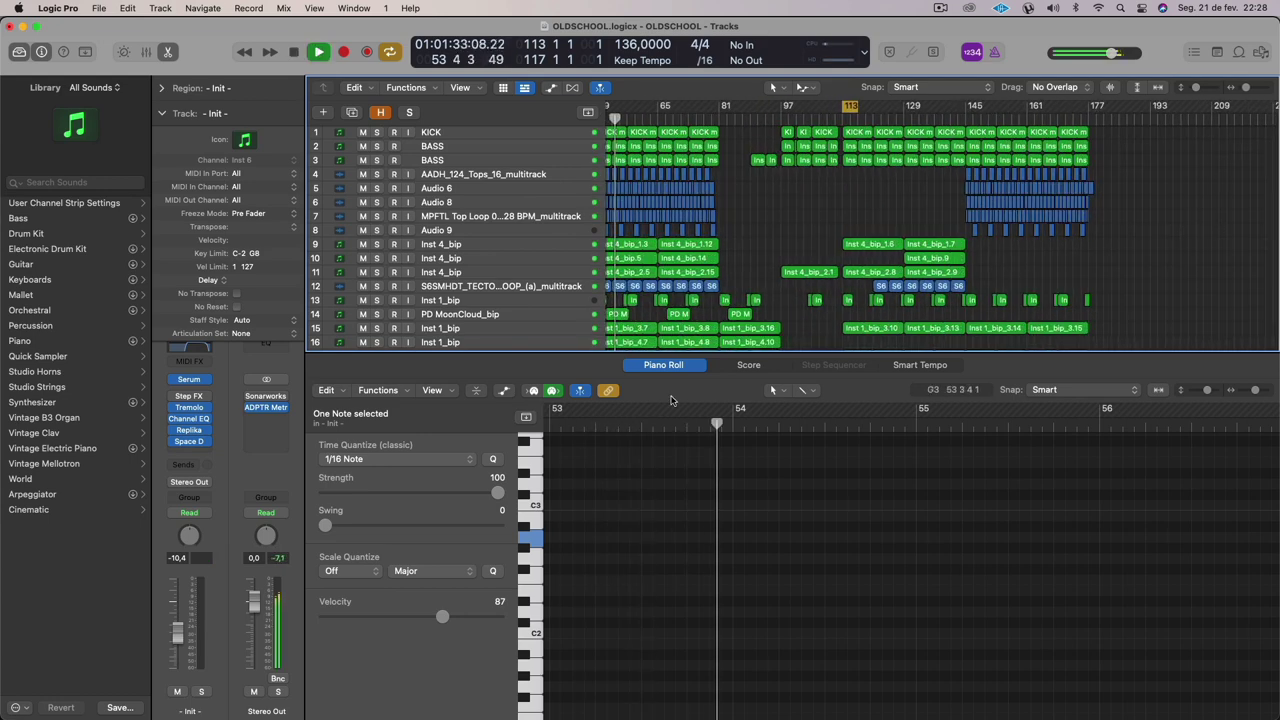
Close the Piano Roll and lower the - Init - synth track's volume to -13.4 dB while the loop plays from bar 113.
double_click(676, 365)
key("space")
key("space")
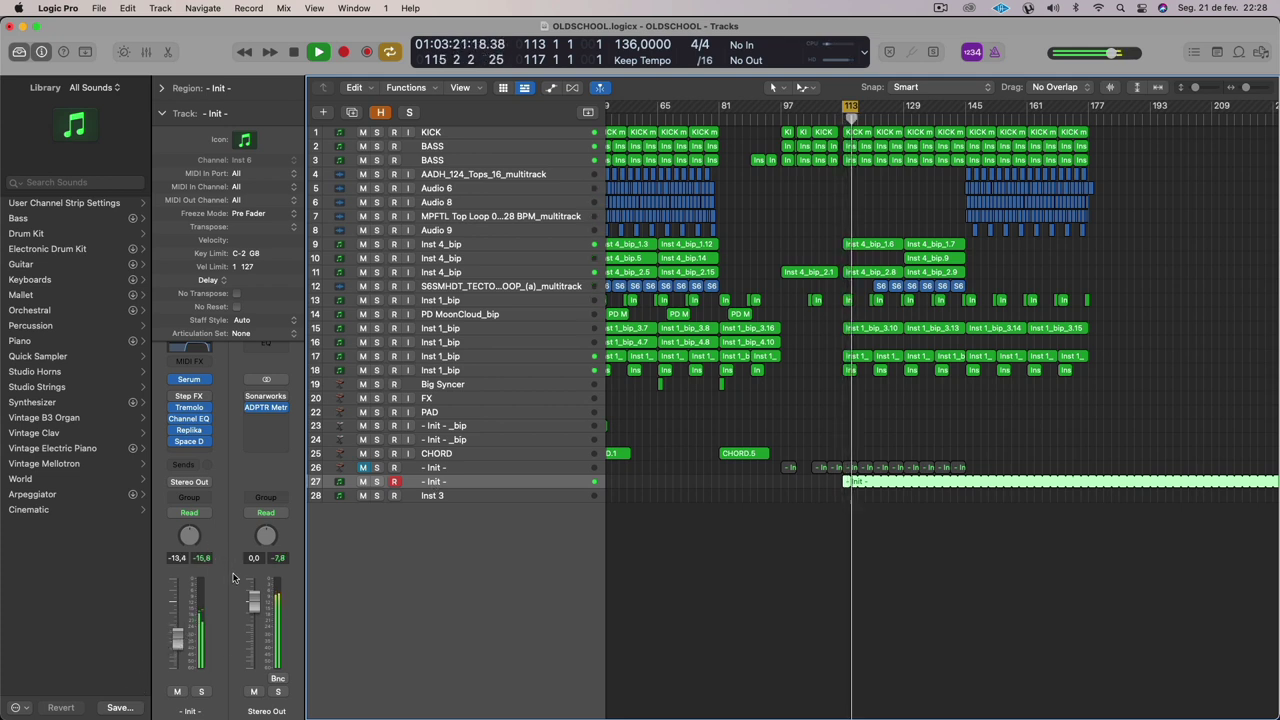
key("space")
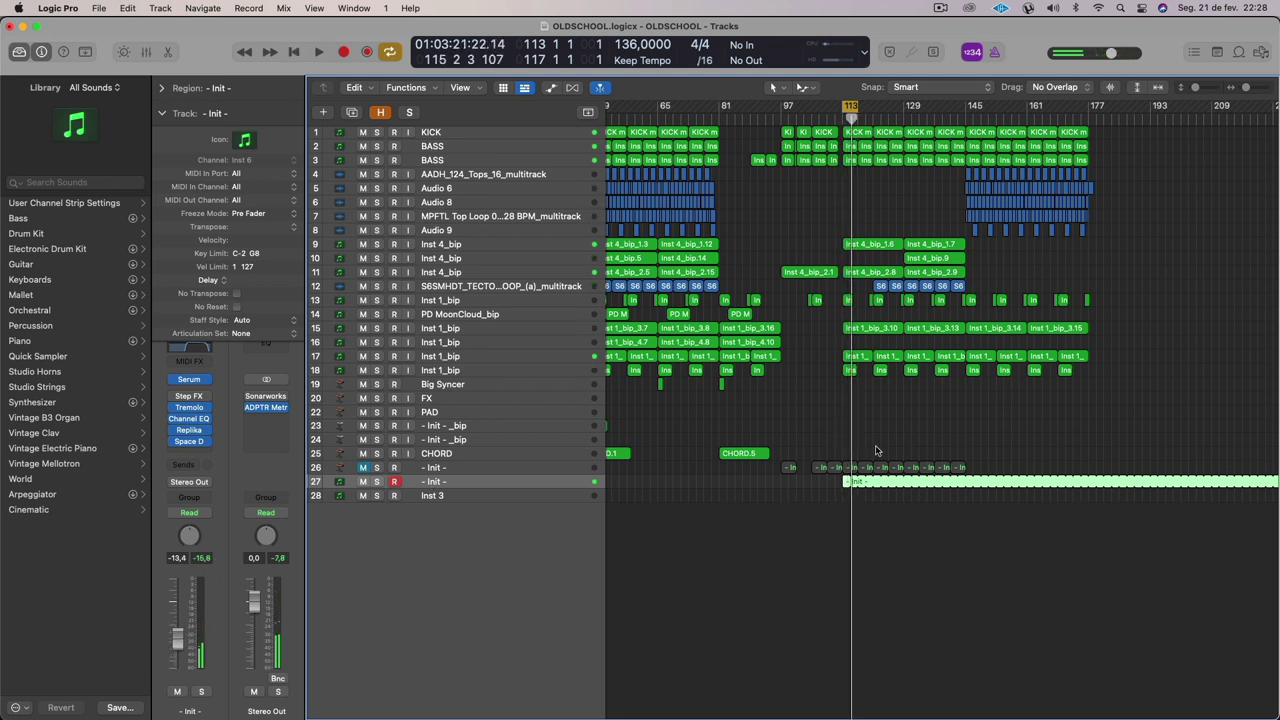